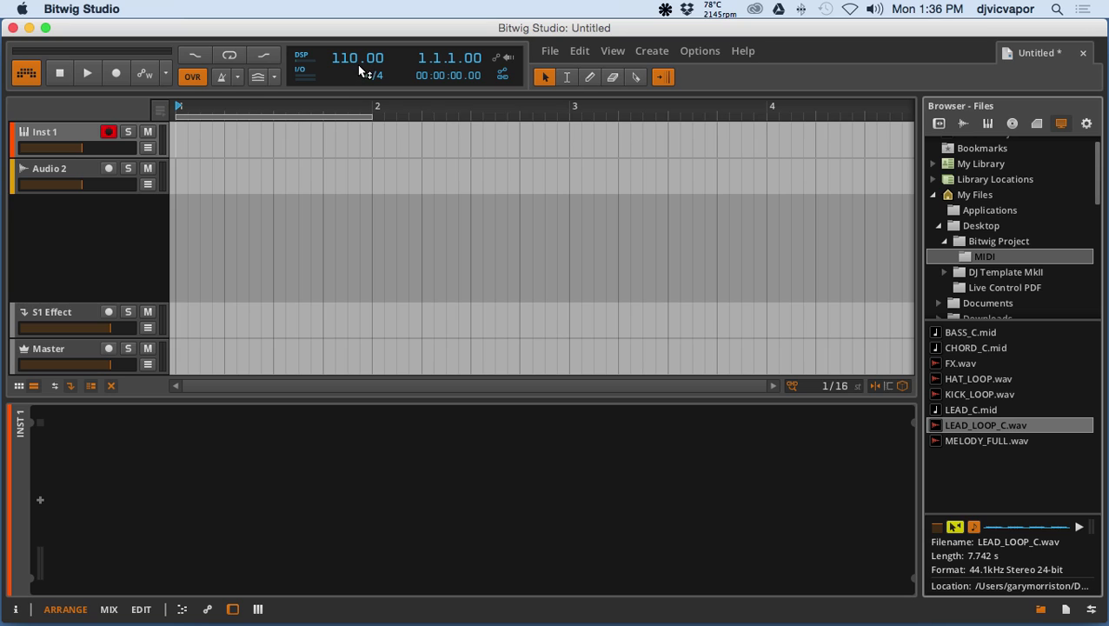
Step: Set the project tempo to 124 BPM and place KICK_LOOP.wav on the Inst 1 track at bar 1
left_click_drag(360, 68, 360, 61)
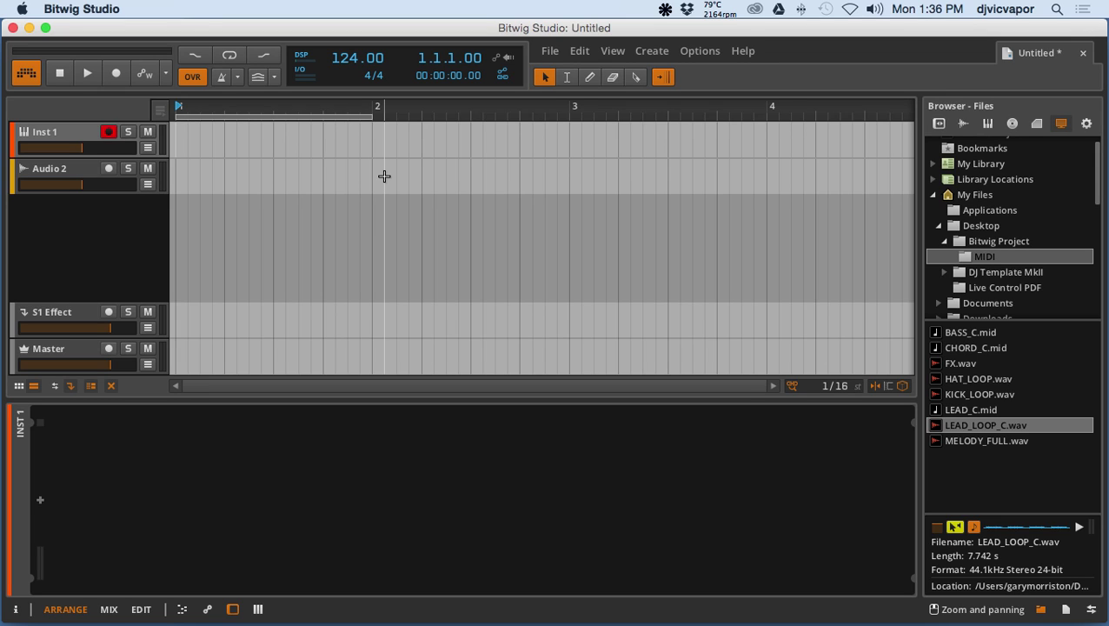
left_click(232, 609)
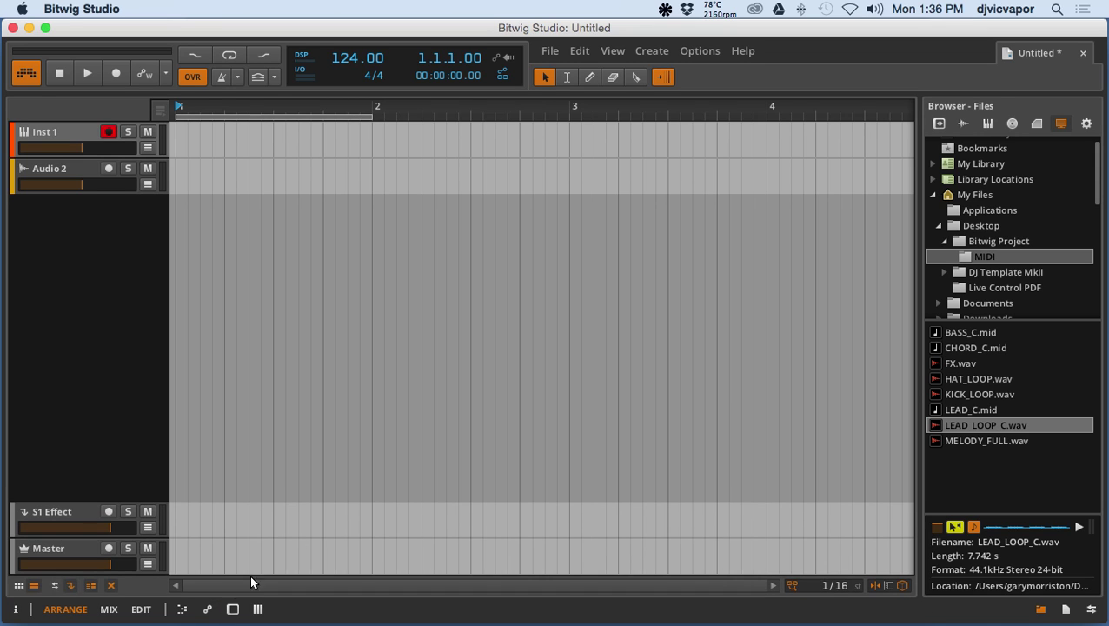
left_click(946, 395)
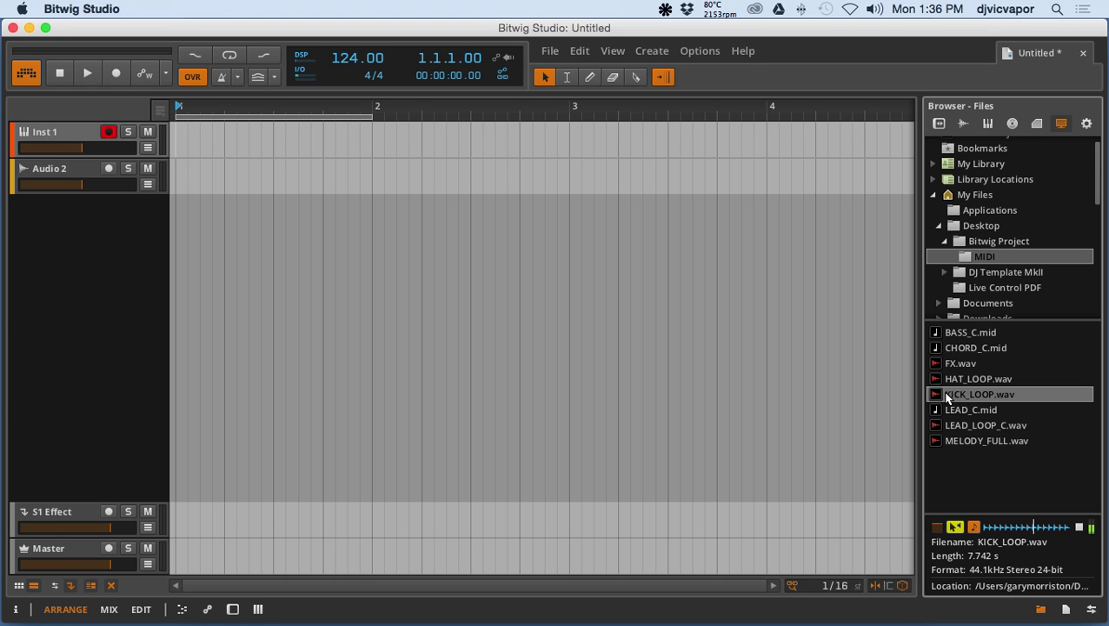
left_click_drag(958, 399, 178, 146)
Step: Set a looped playback range from bar 1 to bar 5 over the kick clip and audition it
mouse_move(371, 109)
left_mouse_down()
mouse_move(371, 139)
mouse_move(371, 111)
left_mouse_up()
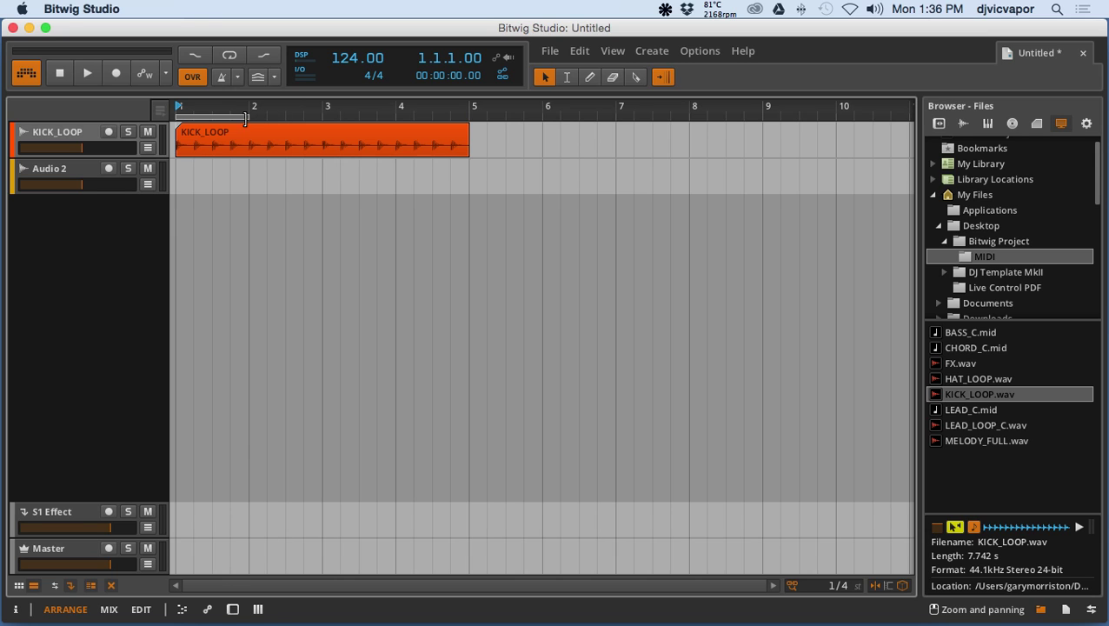
left_click_drag(247, 116, 470, 116)
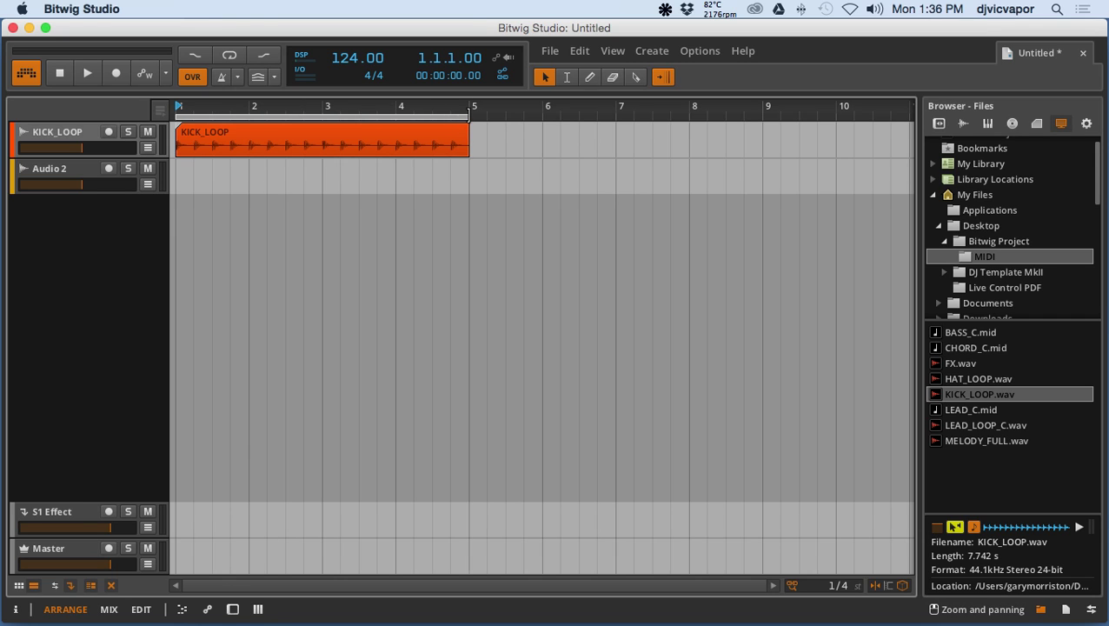
left_click(225, 56)
left_click(87, 75)
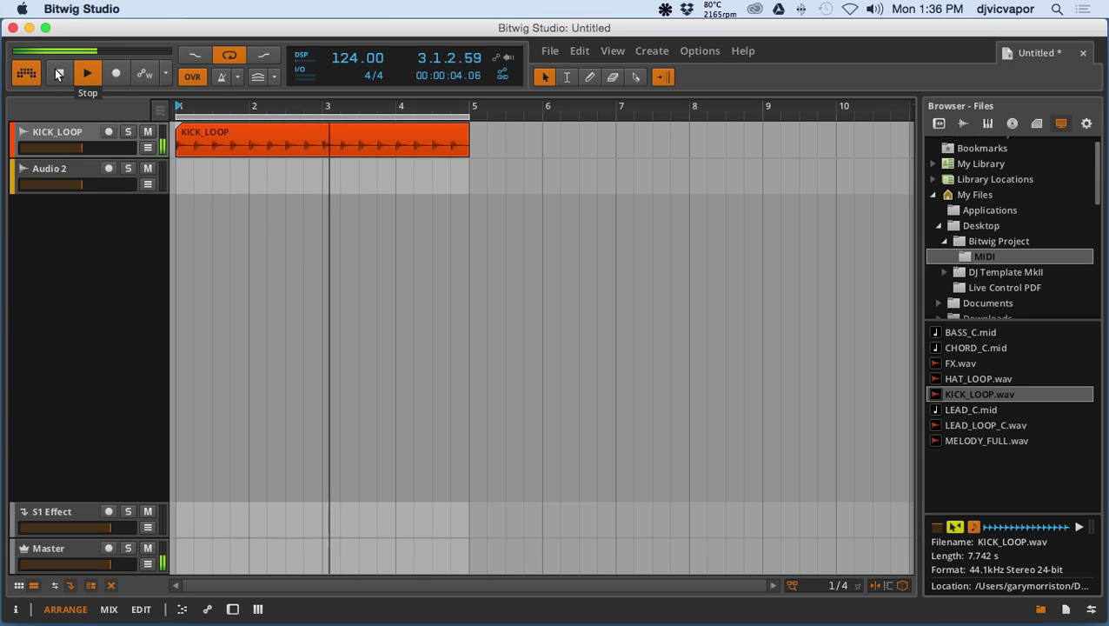
key("XF86AudioRaiseVolume")
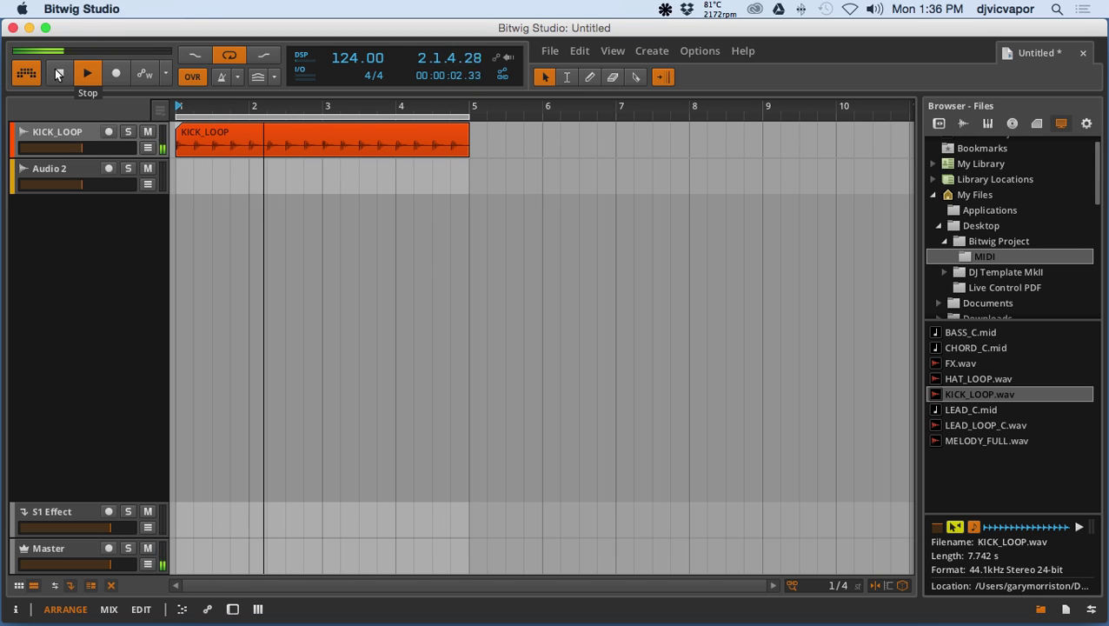
left_click(58, 74)
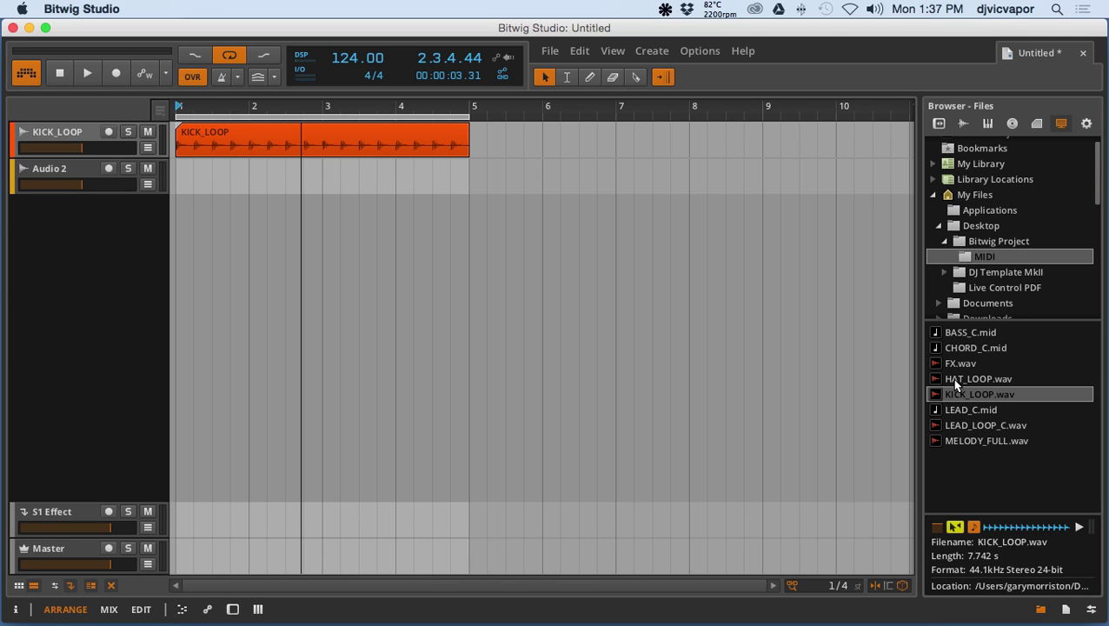
Step: Place HAT_LOOP.wav on the Audio 2 track at bar 1 and listen to it together with the kick
left_click_drag(951, 378, 183, 182)
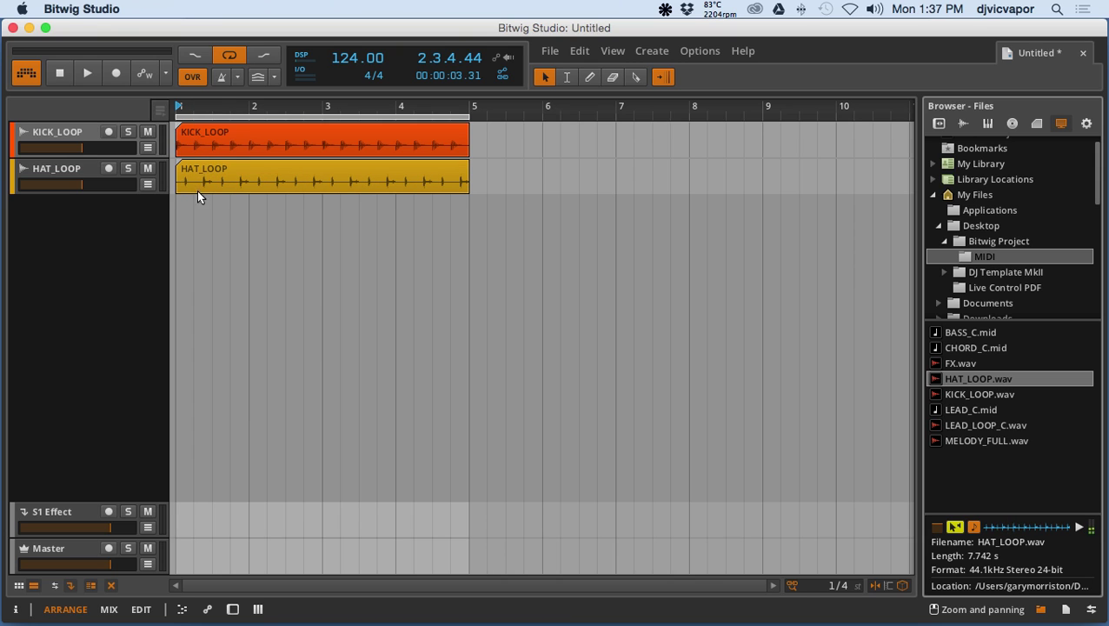
left_click(87, 73)
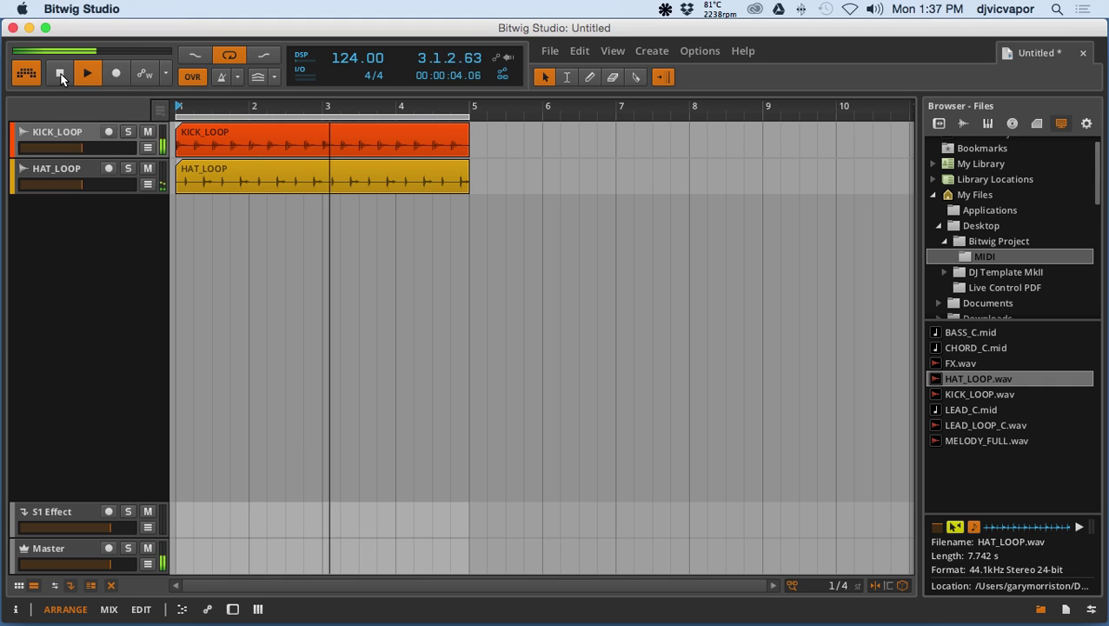
left_click(61, 76)
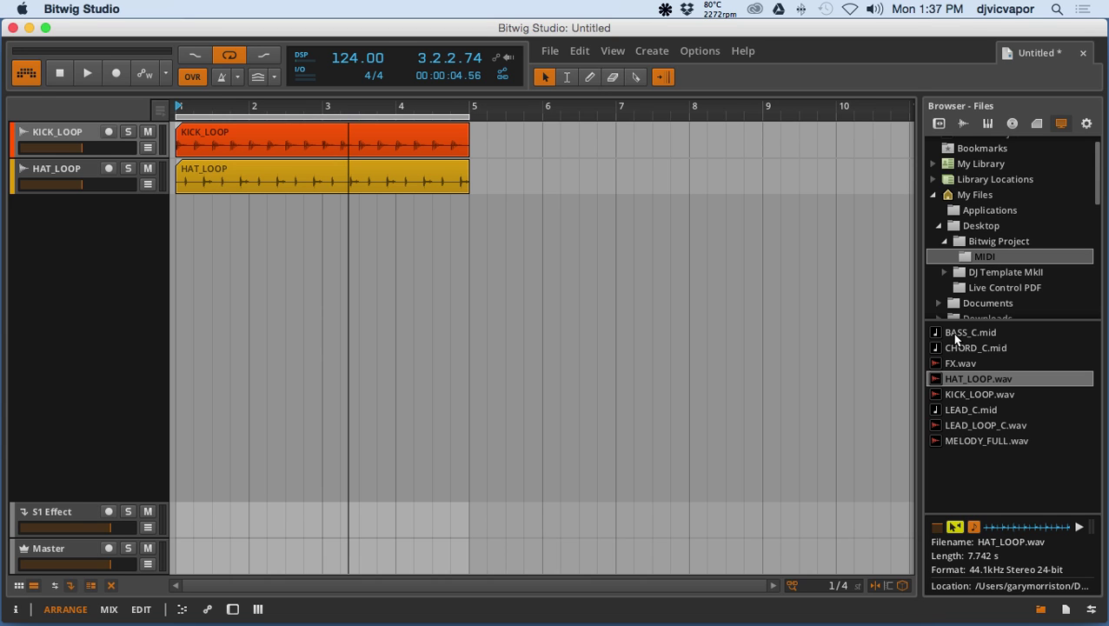
Step: Add BASS_C.mid at bar 1 on a new track below the hat loop and load the Polysynth preset Acid Macro Arp 1
left_click_drag(954, 335, 182, 273)
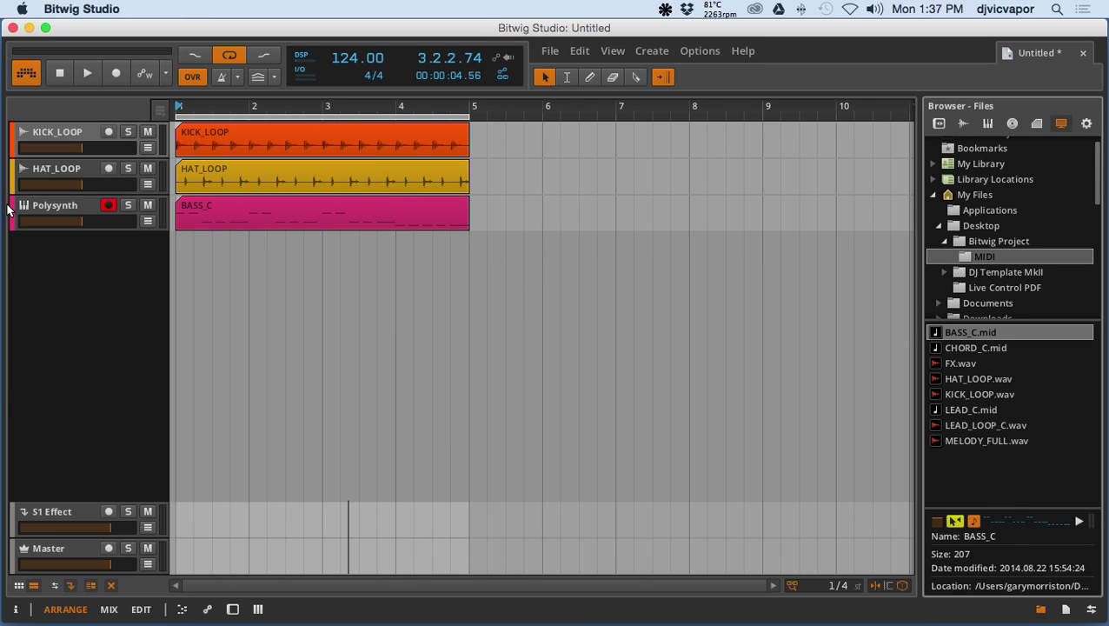
left_click(39, 202)
key("d")
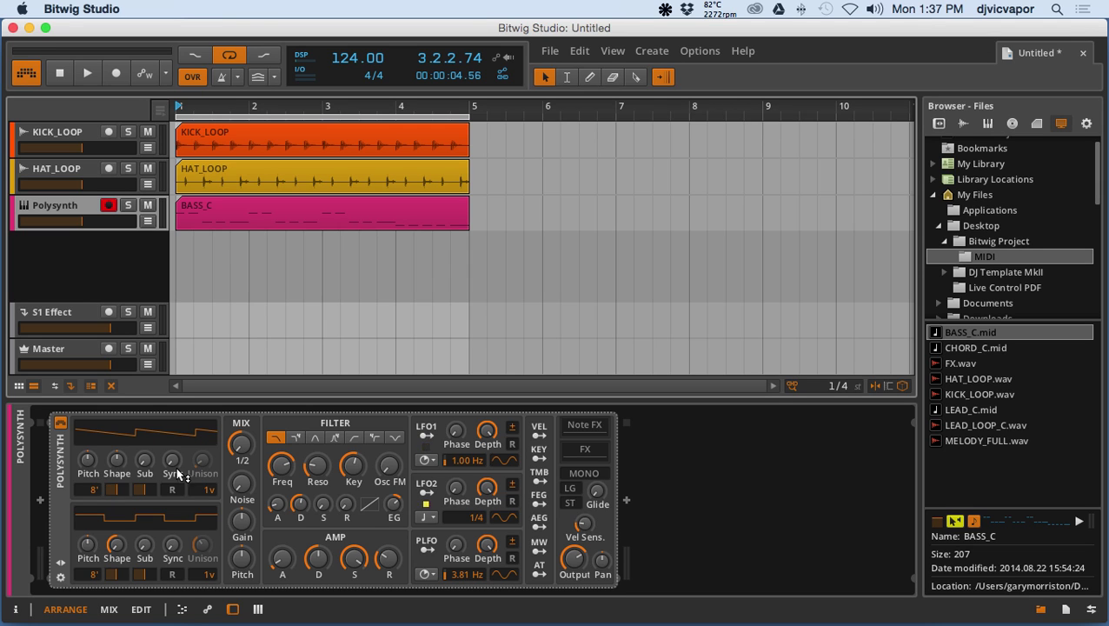
left_click(61, 566)
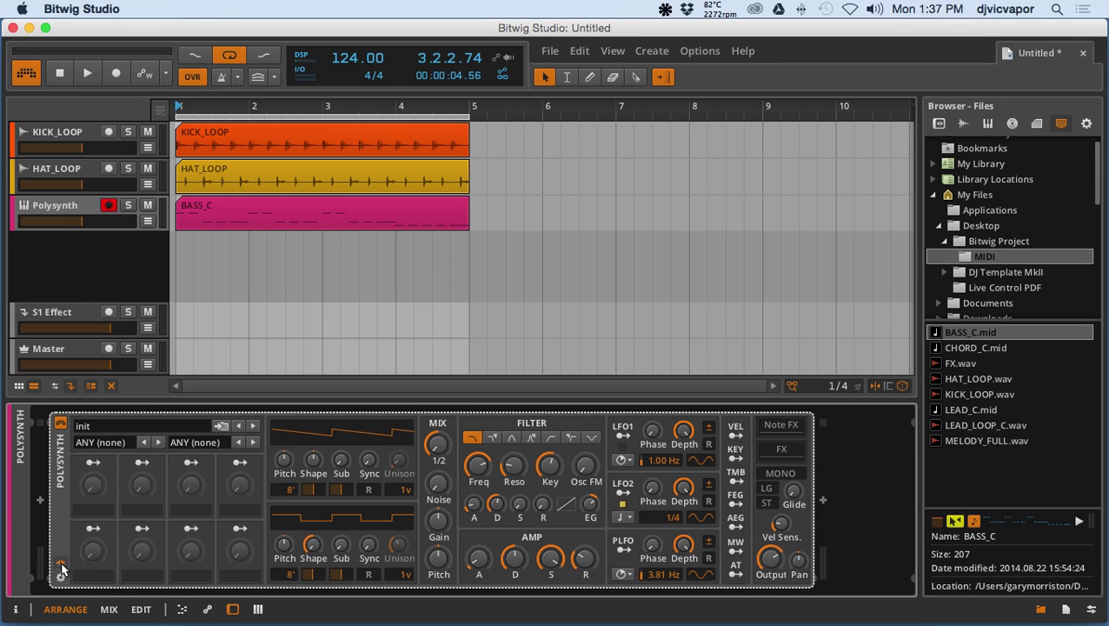
left_click(166, 427)
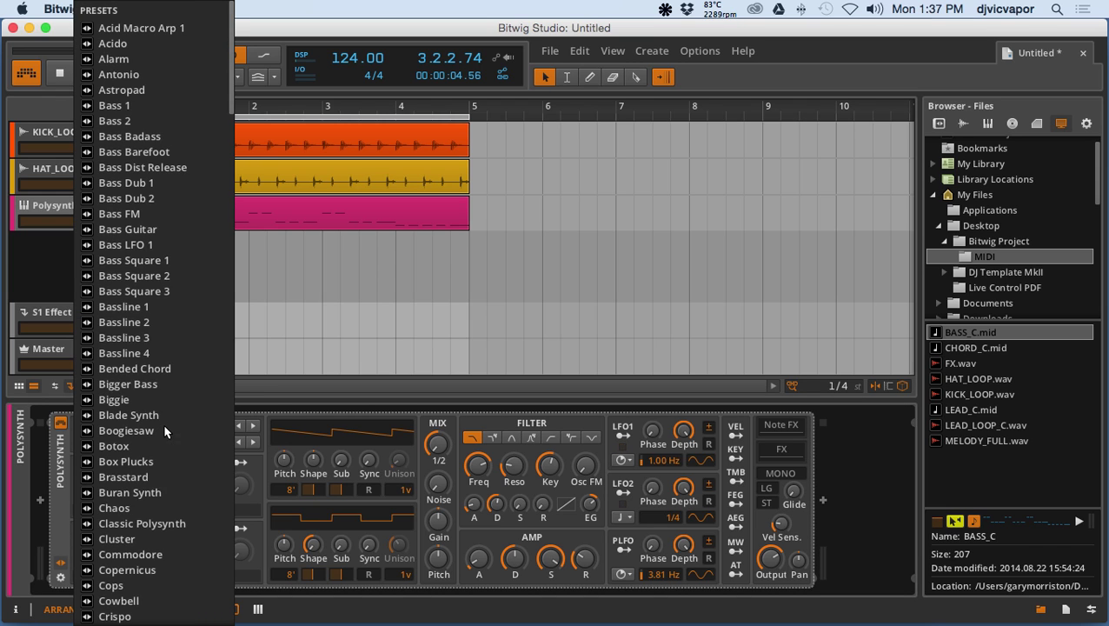
left_click(157, 29)
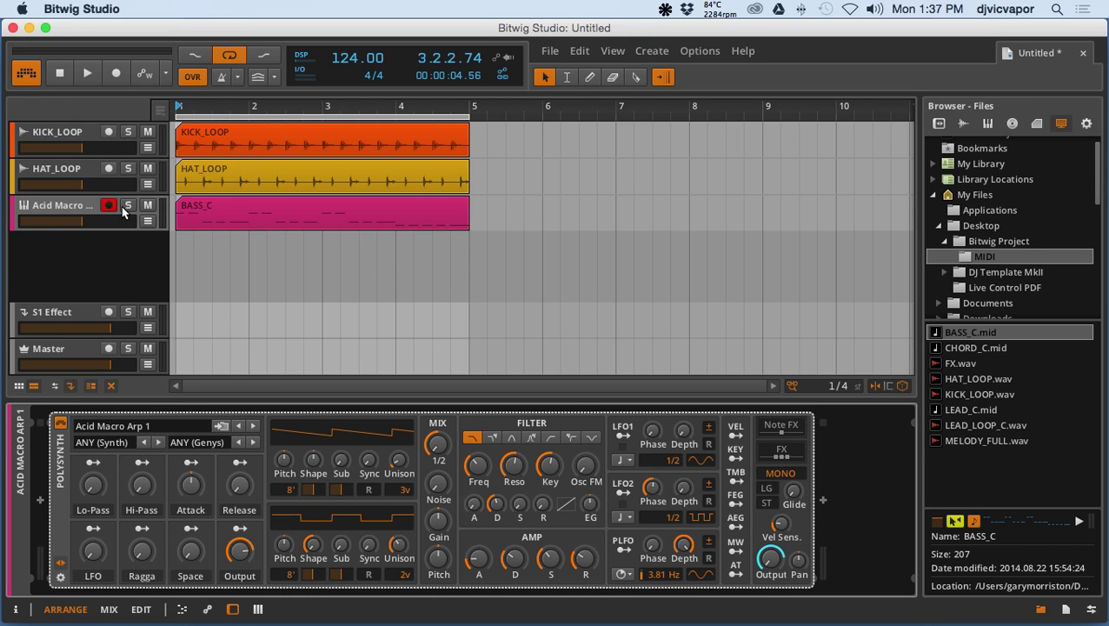
Step: Play the loop with the bass track soloed, and unsolo it to hear it with the drums
left_click(127, 206)
left_click(91, 74)
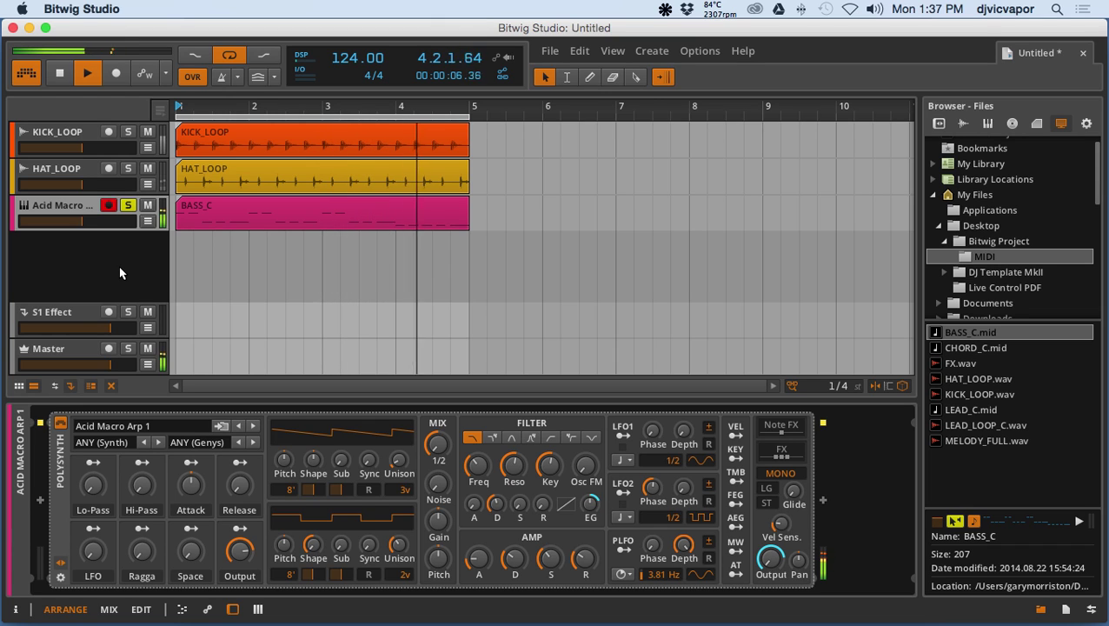
left_click(128, 206)
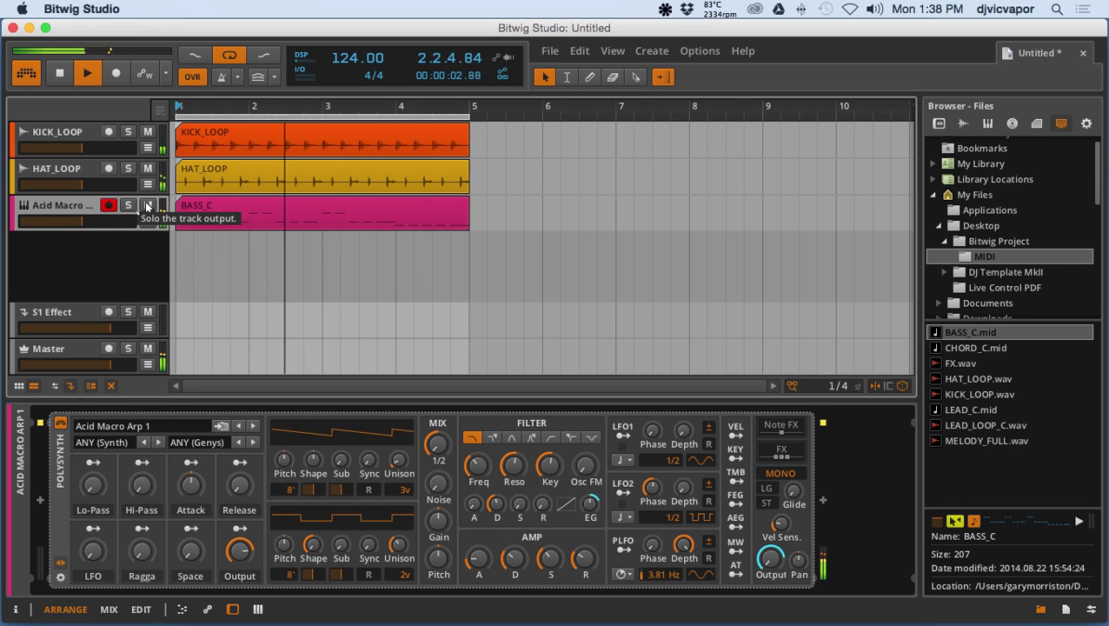
Step: Open the BASS_C clip in an enlarged note editor to examine its notes, and stop playback
double_click(276, 212)
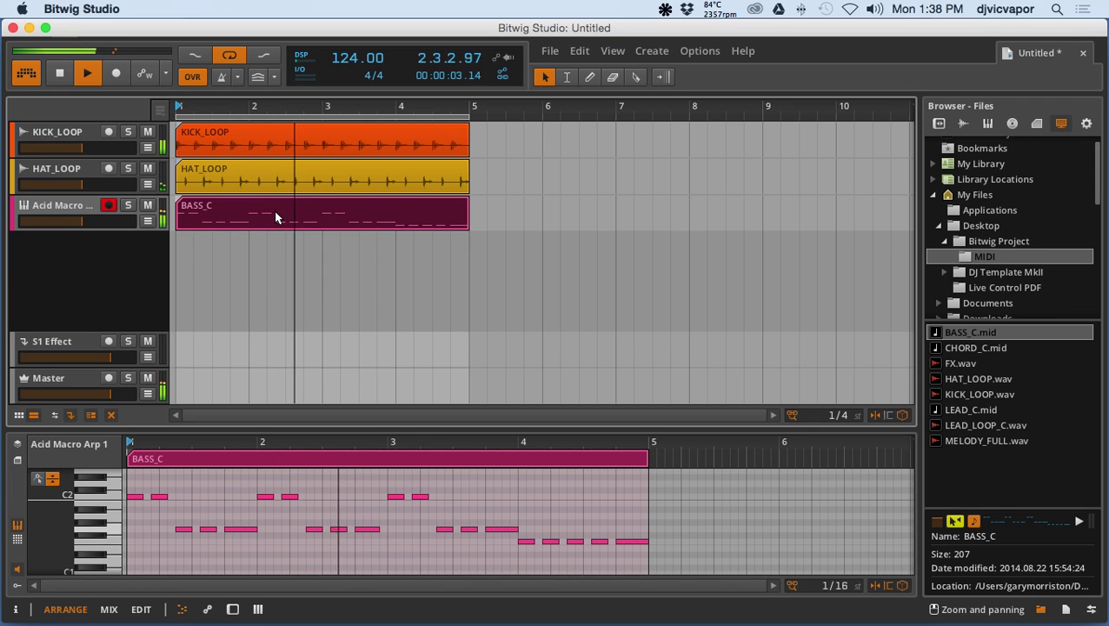
left_click_drag(414, 429, 419, 347)
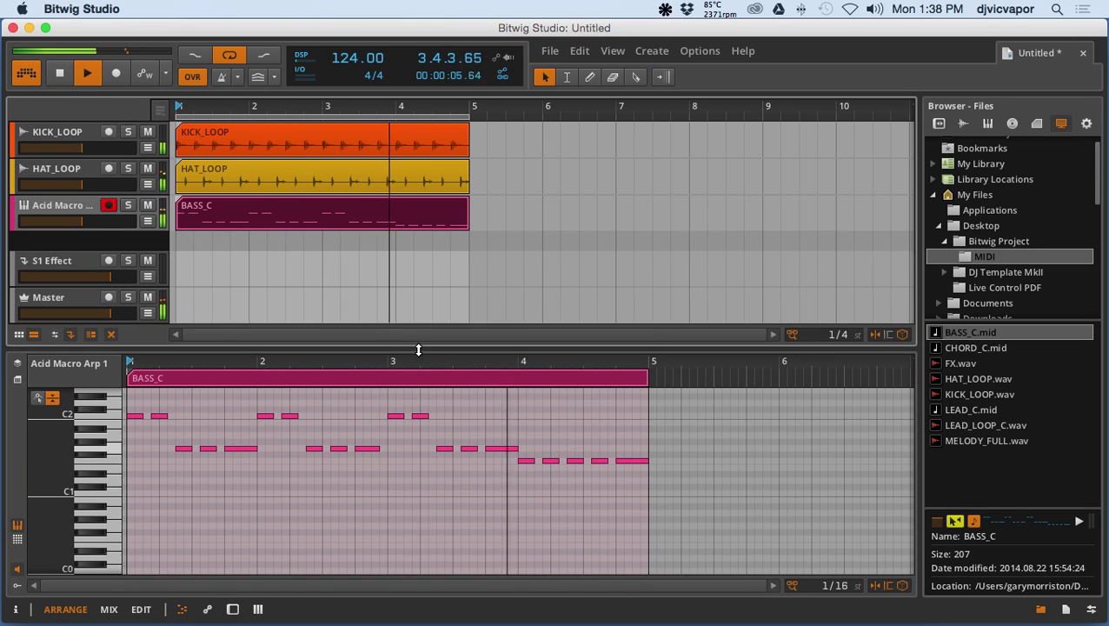
left_click(63, 78)
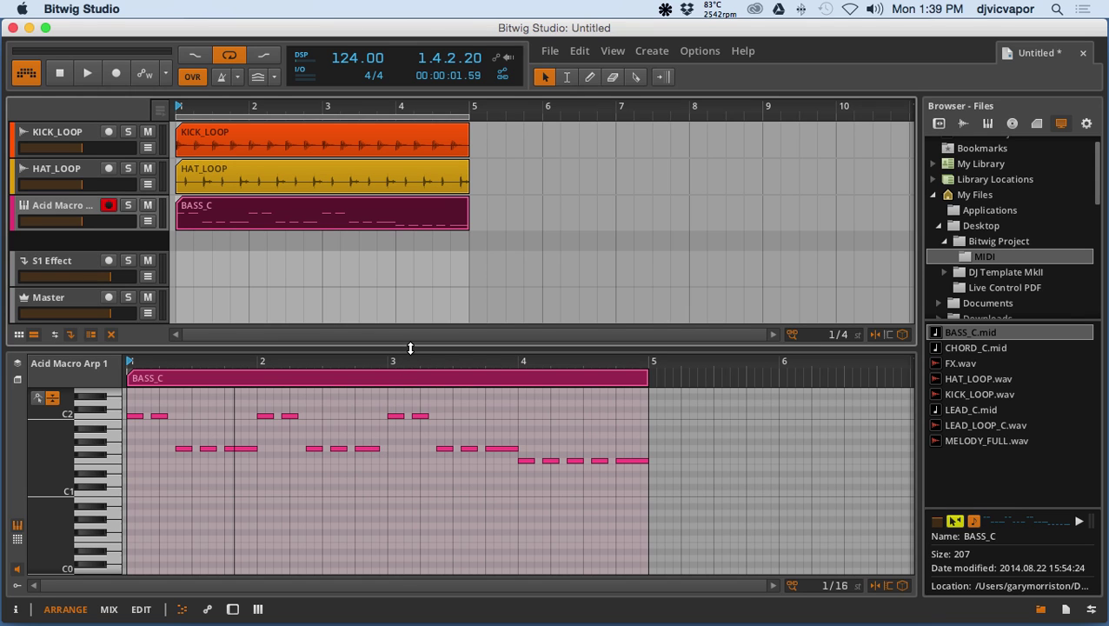
left_click_drag(410, 347, 410, 373)
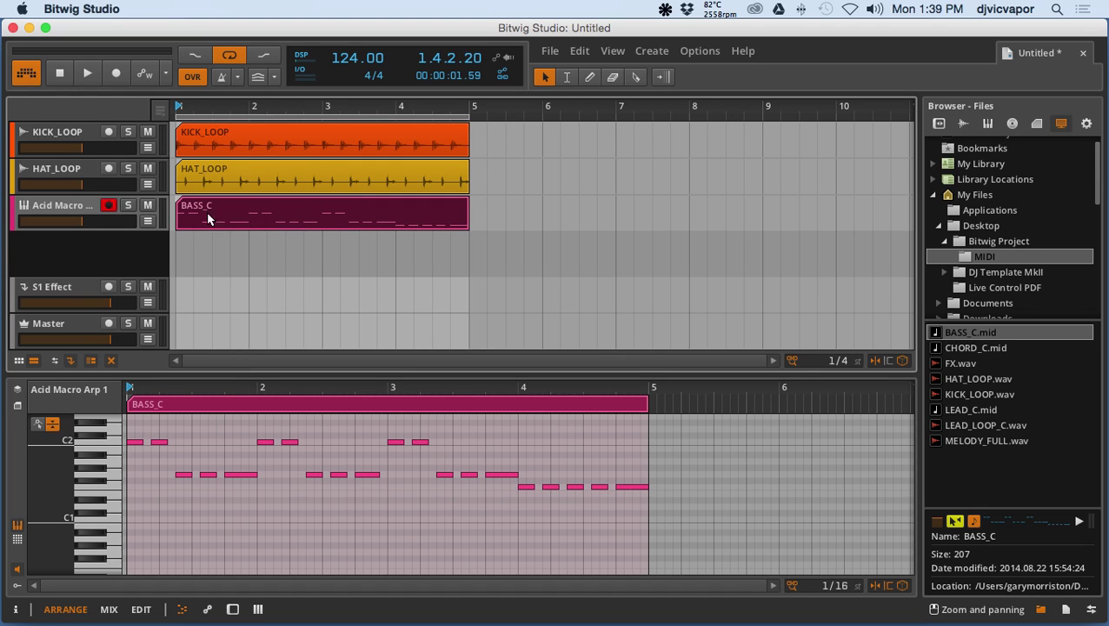
Step: Resume loop playback and switch the arranger tracks to the compact height
left_click(90, 73)
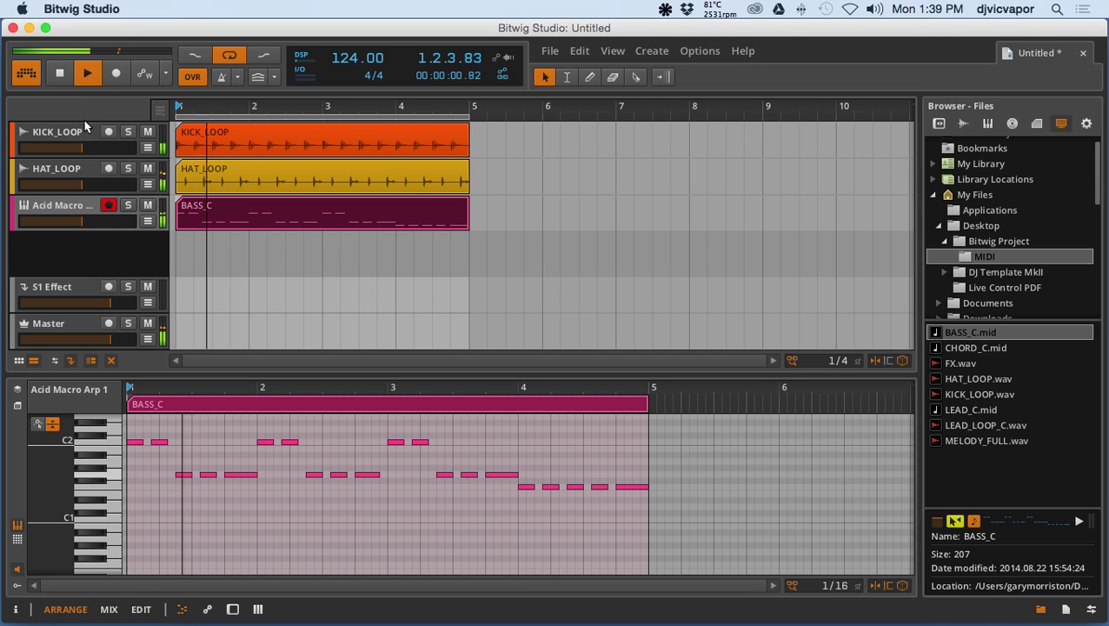
left_click(91, 360)
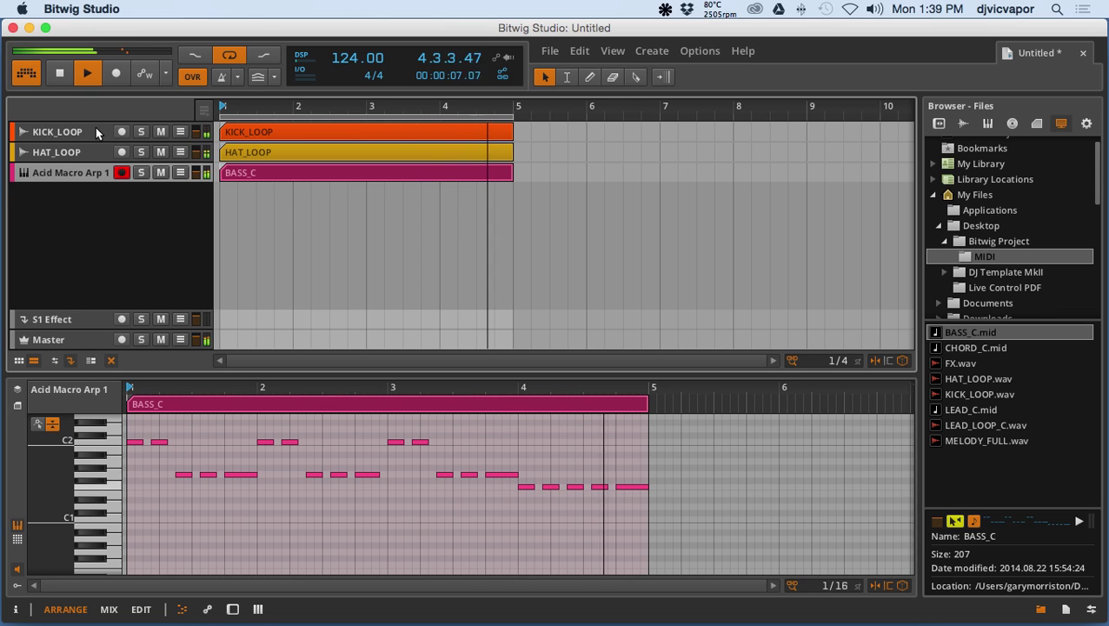
Step: Solo the KICK_LOOP track and add an EQ-5 device to it
left_click(140, 132)
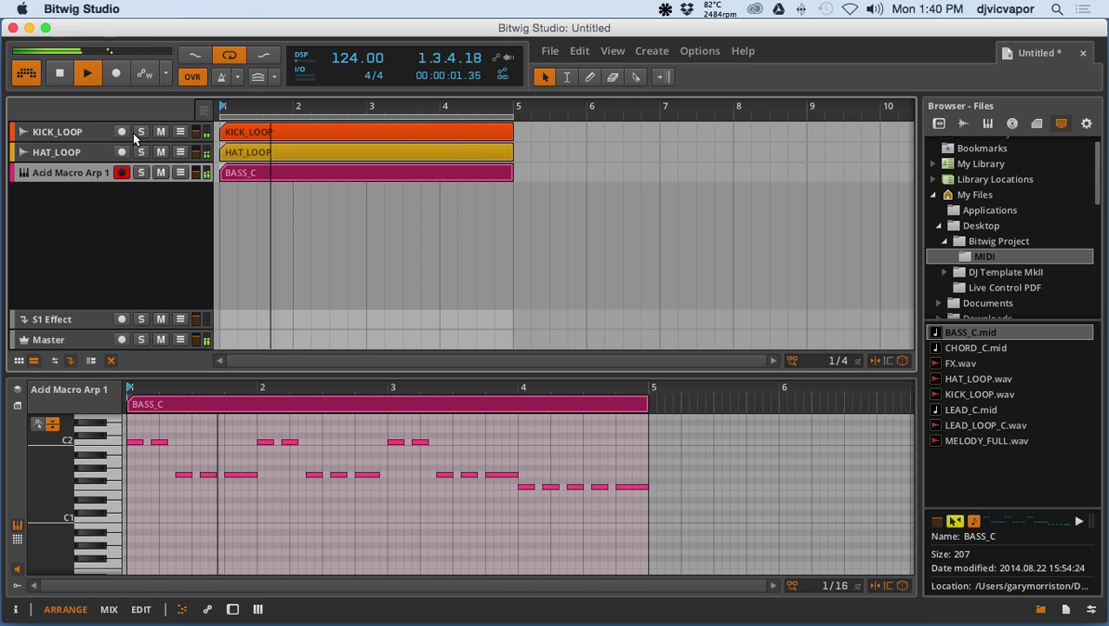
left_click(78, 131)
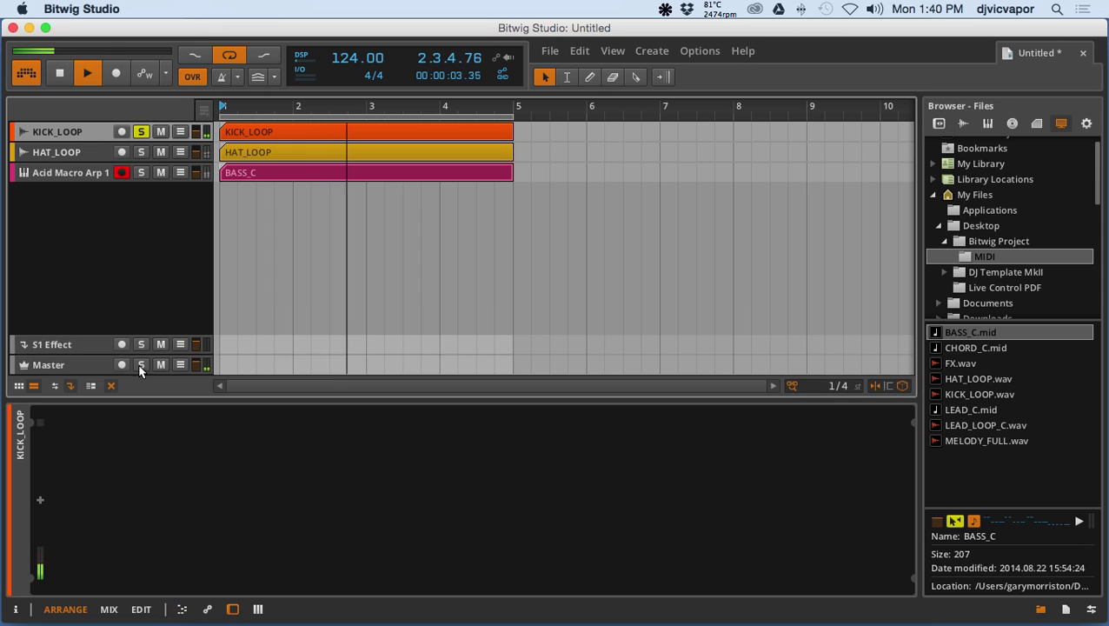
left_click(40, 500)
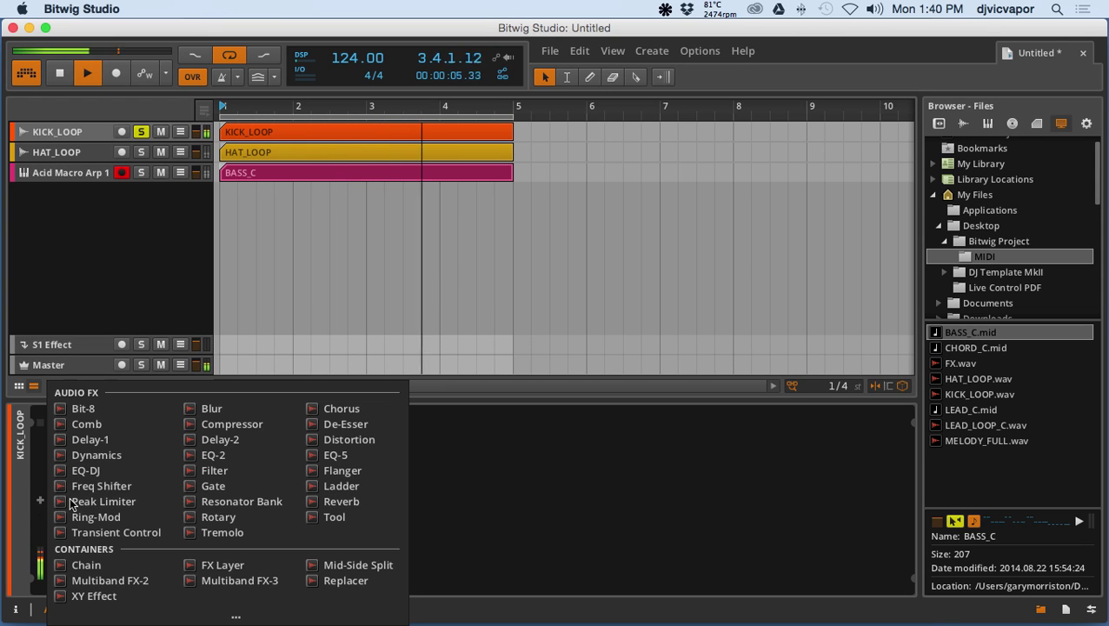
left_click(312, 456)
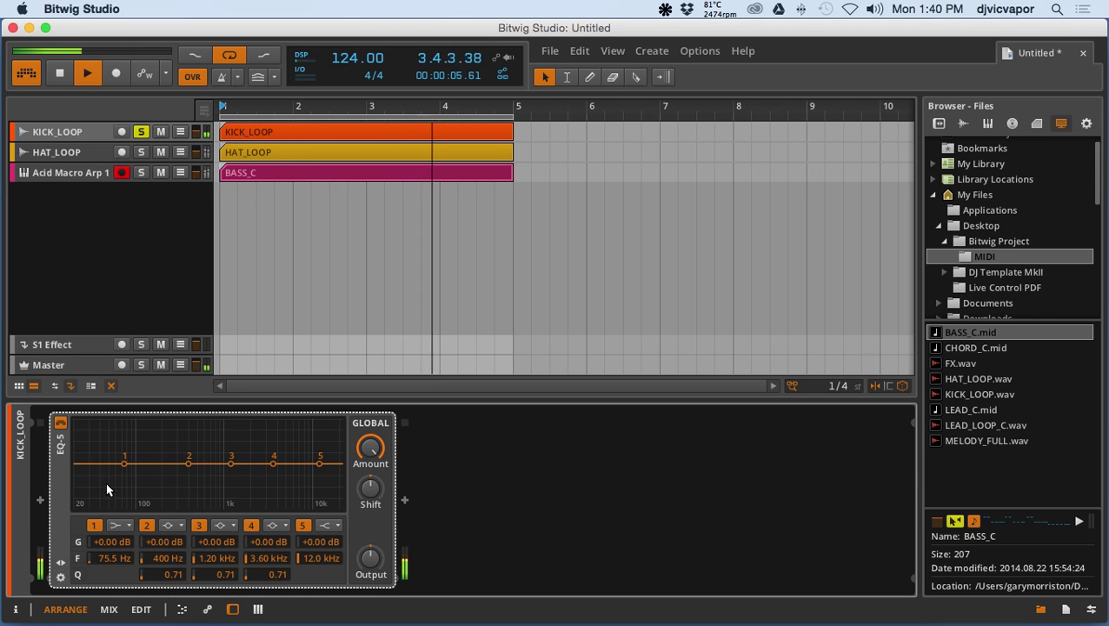
Step: Set EQ-5 band 1 to about -19.8 dB at 34 Hz and band 3 to about -11.8 dB at 375 Hz, and unsolo the kick
left_click_drag(125, 461, 92, 500)
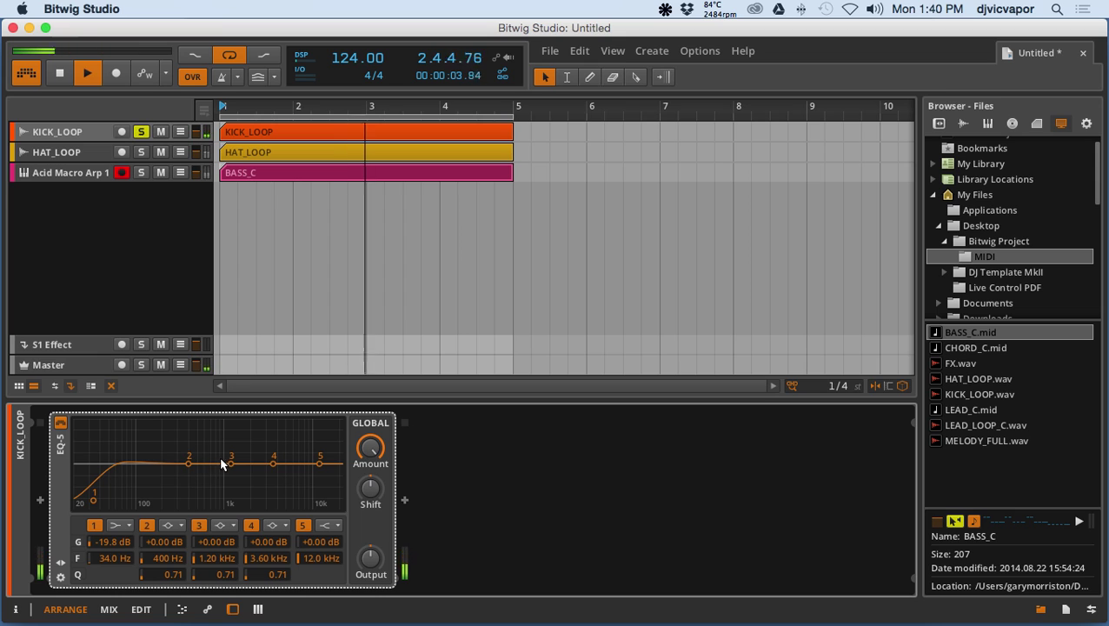
left_click_drag(231, 464, 185, 484)
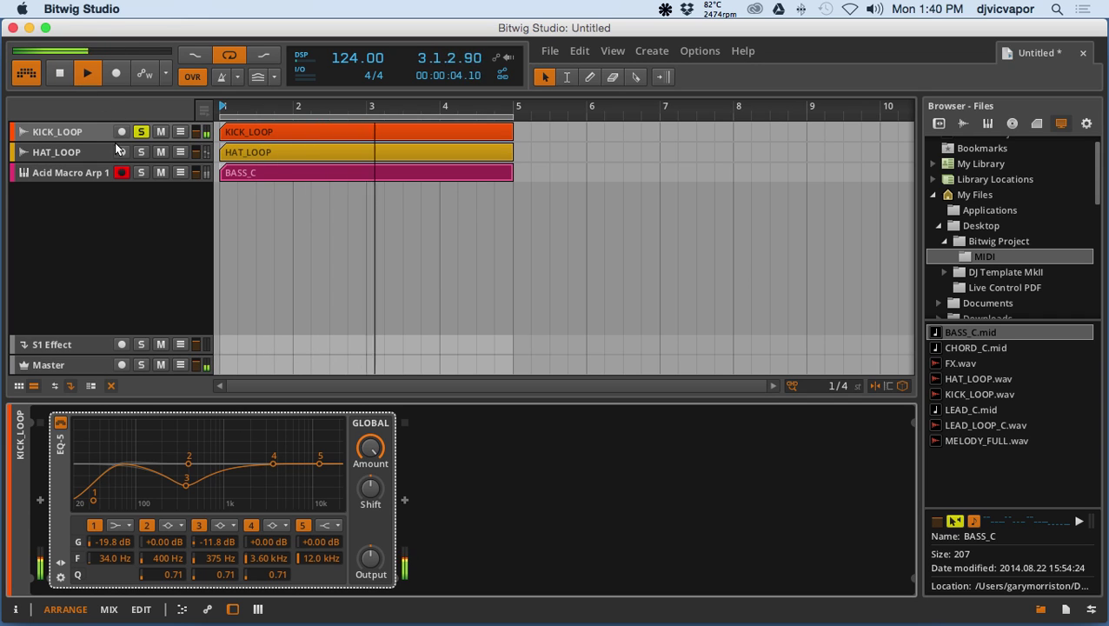
left_click(142, 132)
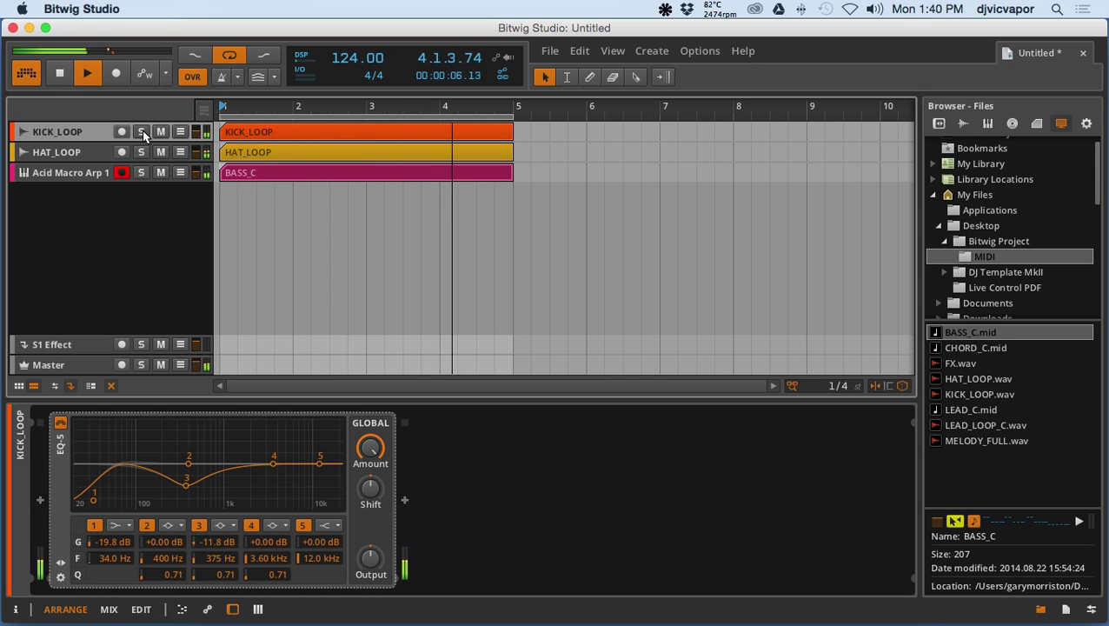
Step: Set EQ-5 band 3 to about -14.1 dB at 173 Hz with Q 3.42, and make band 5 a lowpass24 at 12.6 kHz
left_click_drag(186, 475, 156, 483)
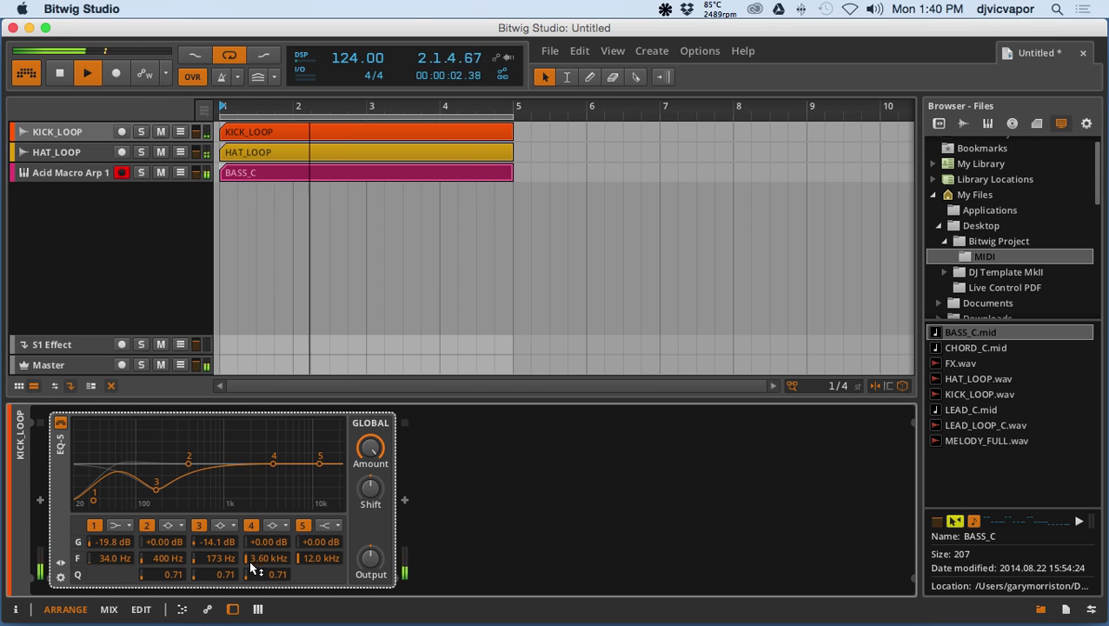
left_click_drag(228, 576, 228, 525)
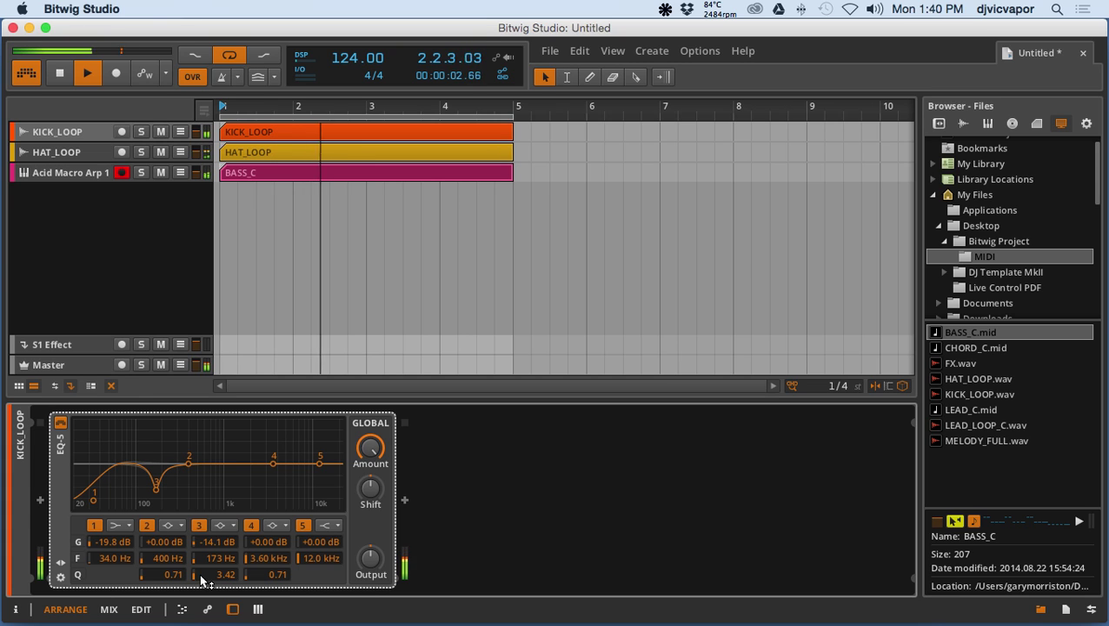
left_click(334, 527)
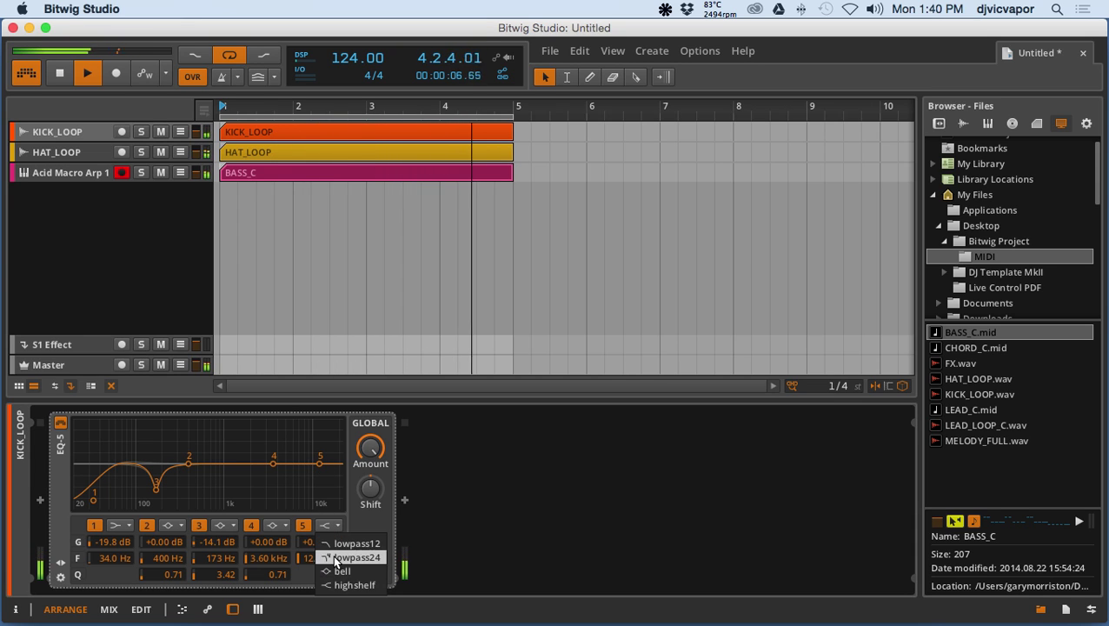
left_click(335, 557)
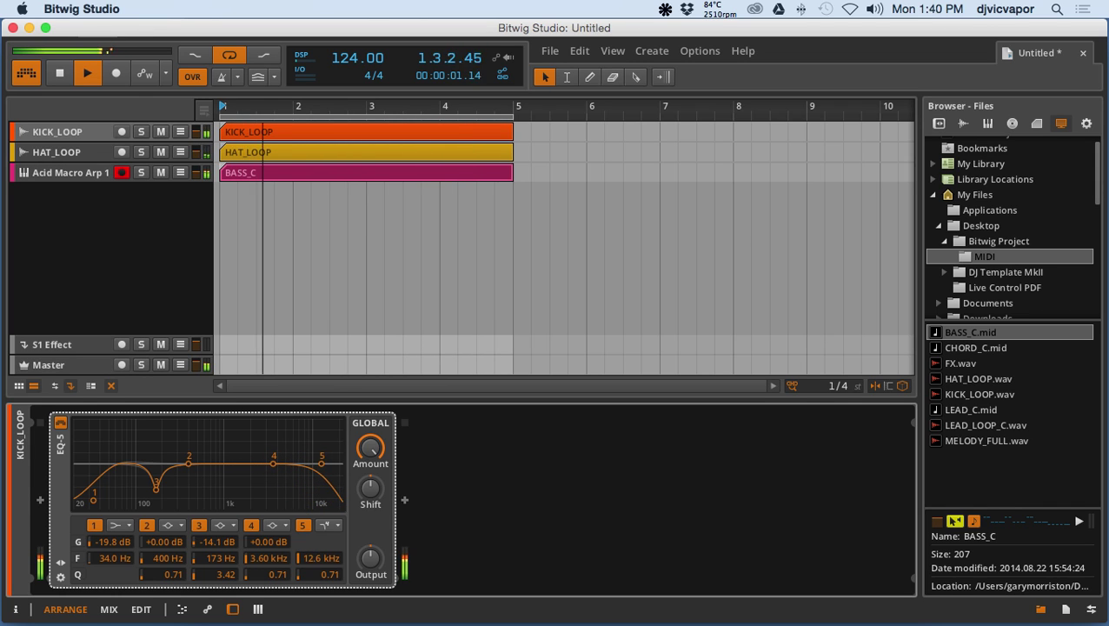
Step: Set the frequency of EQ-5 band 5 to 11.7 kHz and stop the loop playback
left_click_drag(320, 557, 321, 557)
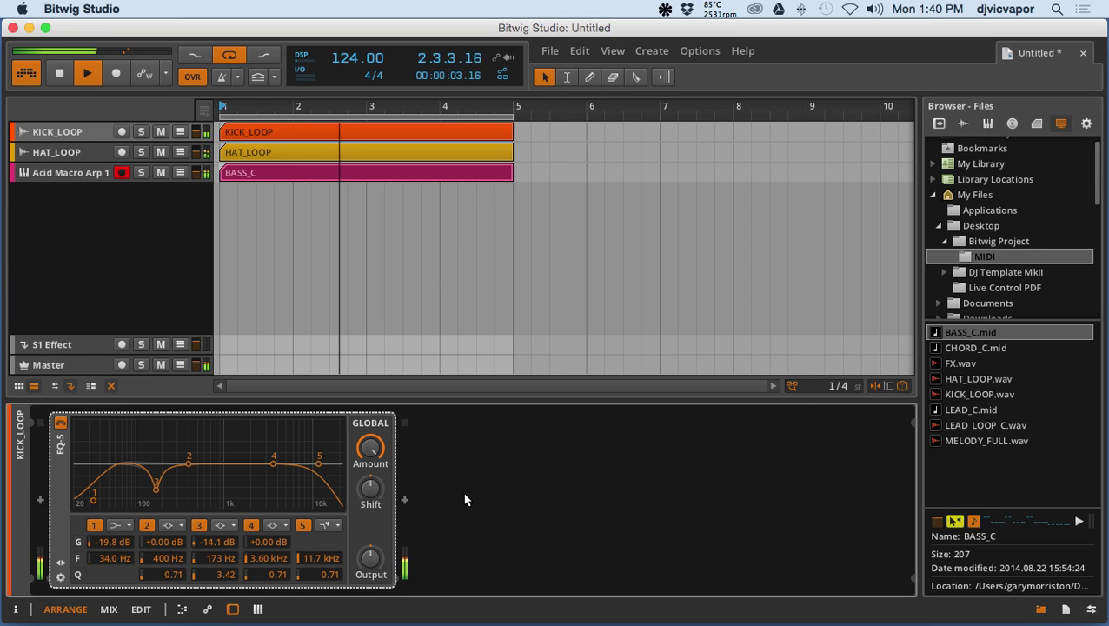
key("space")
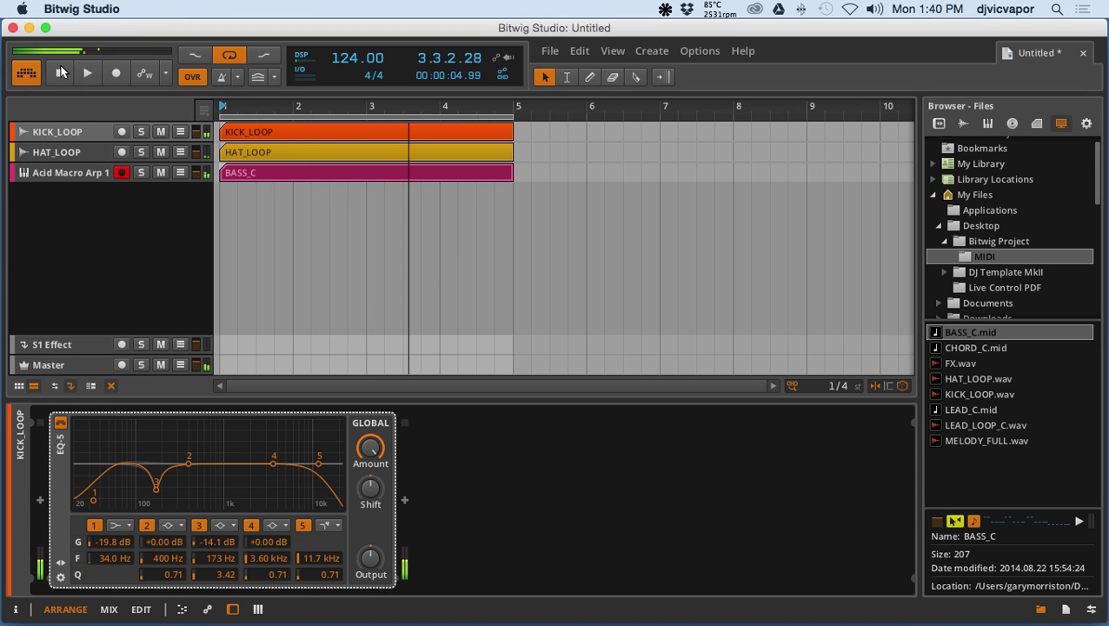
left_click(280, 135)
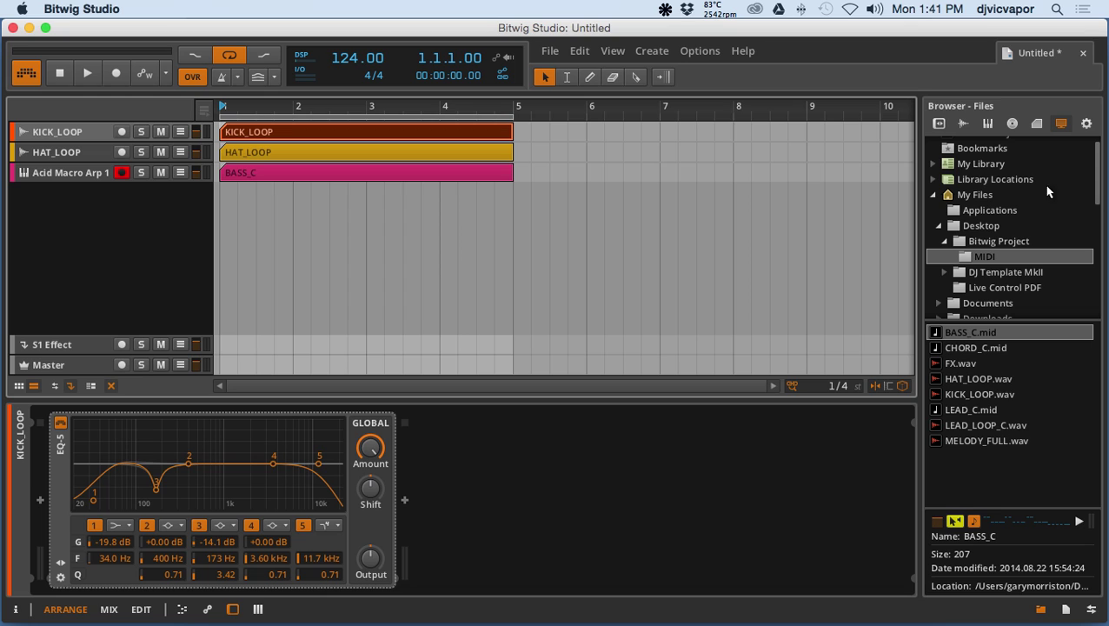
Step: Switch the browser to samples, turn on its preview options and audition BP 02 Kick Loop Fm.wav
left_click(966, 123)
scroll(935, 264, "down", 1)
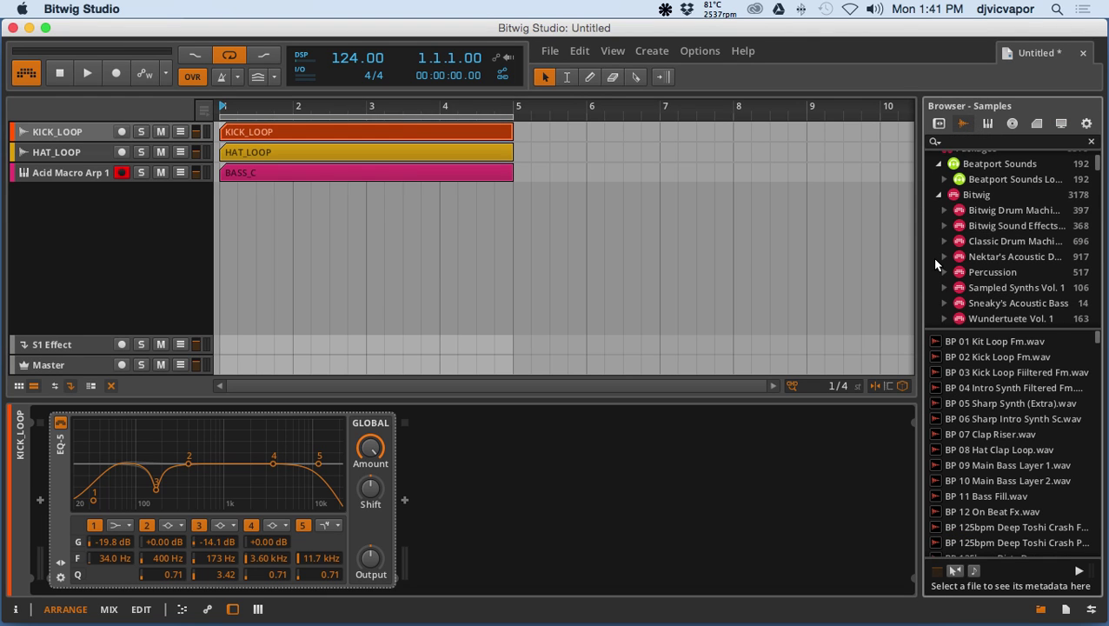
left_click(983, 358)
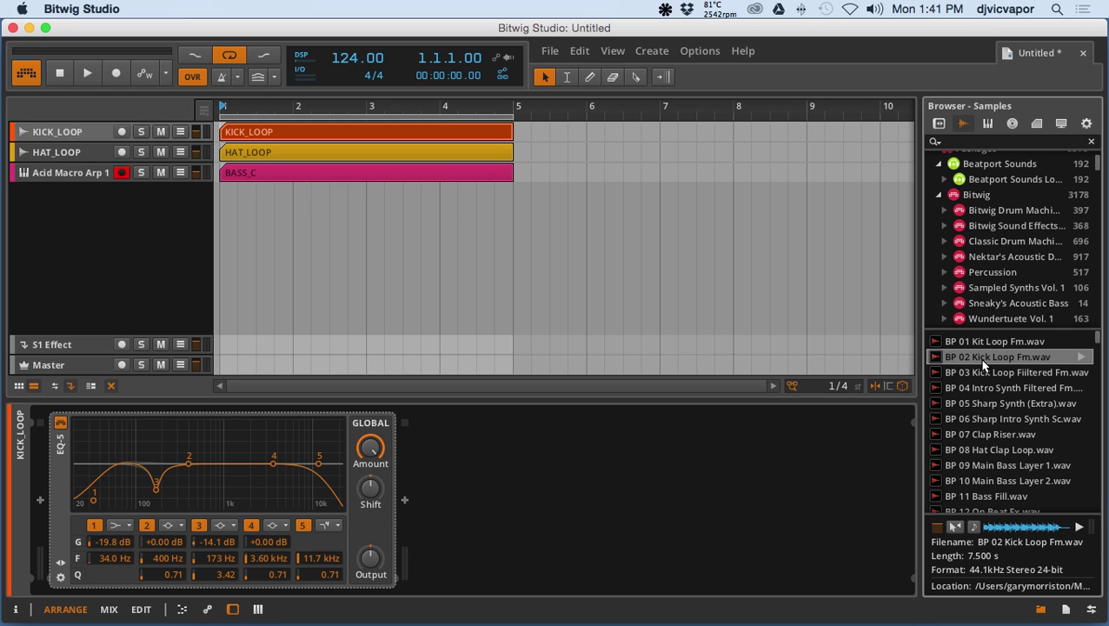
left_click(954, 527)
left_click(971, 528)
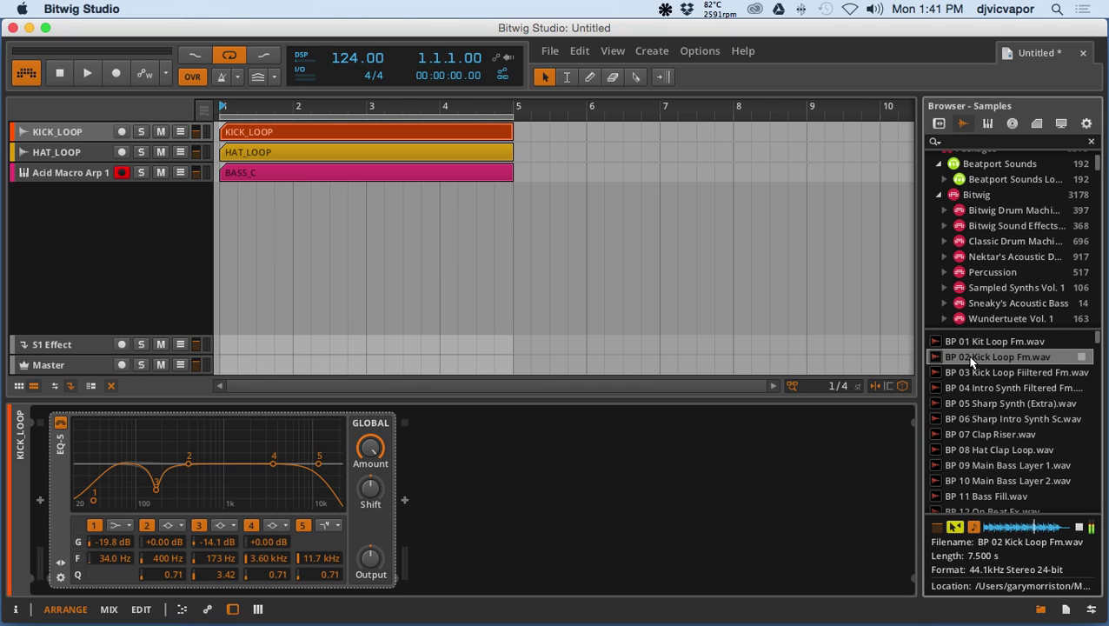
Step: Find the Strictly Deep - Zenhiser folder under Zen Deep House in the sample library and open SD - Drums - 01 Kicks
scroll(949, 278, "down", 3)
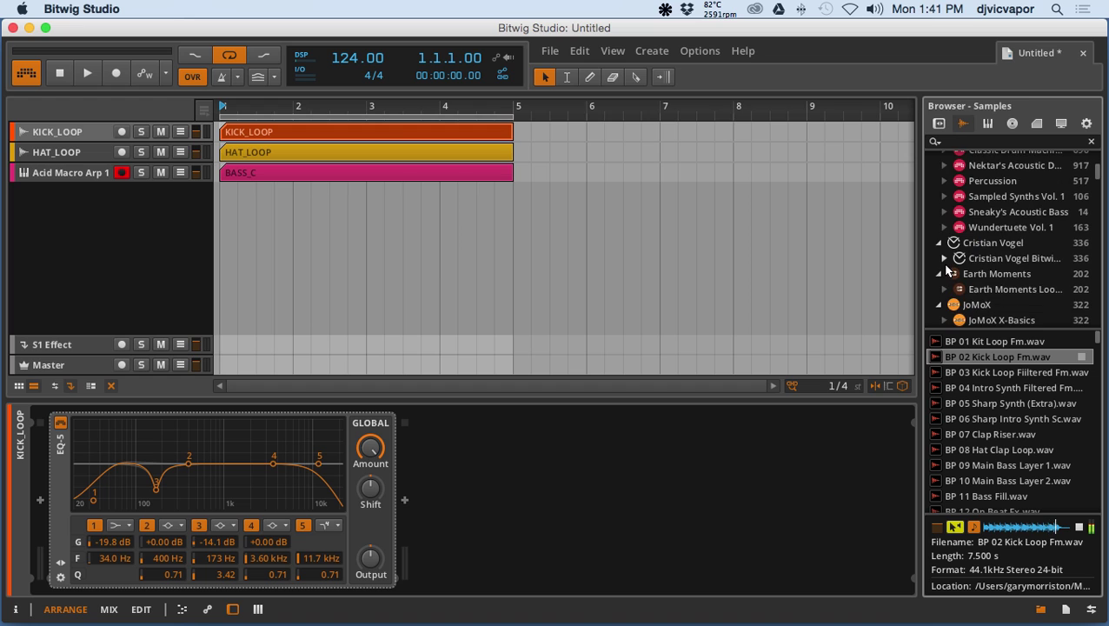
scroll(946, 271, "down", 3)
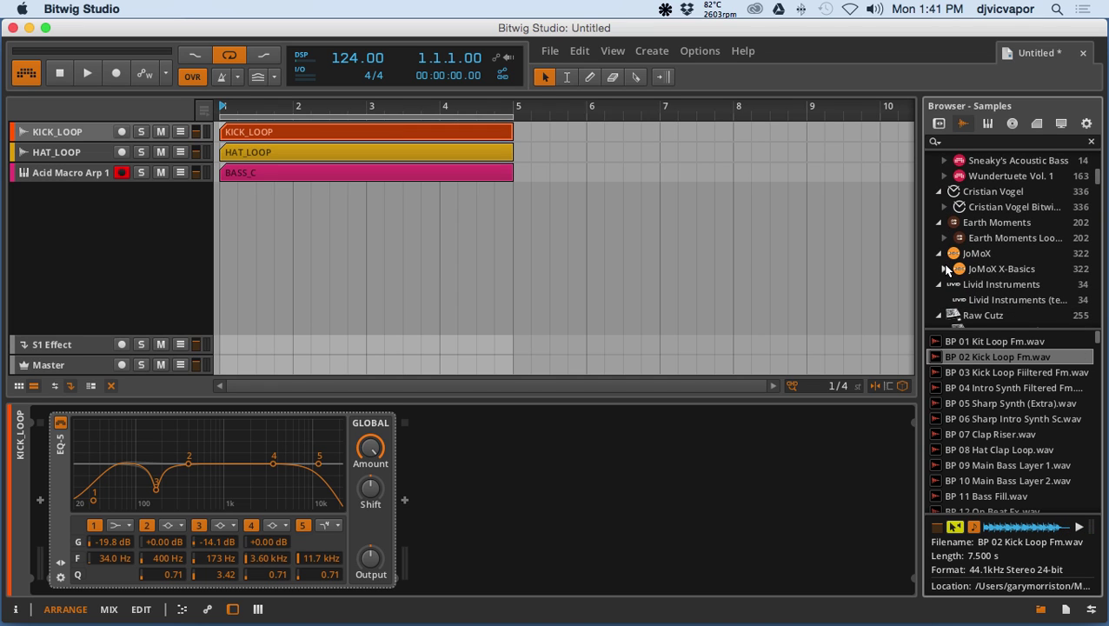
scroll(947, 270, "down", 6)
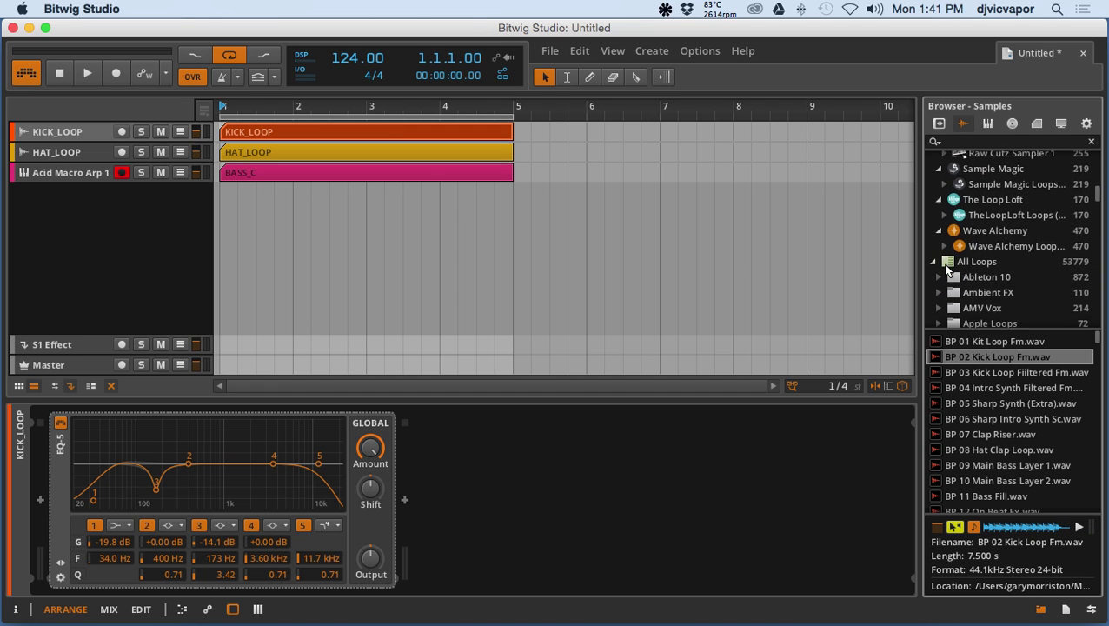
scroll(946, 270, "down", 10)
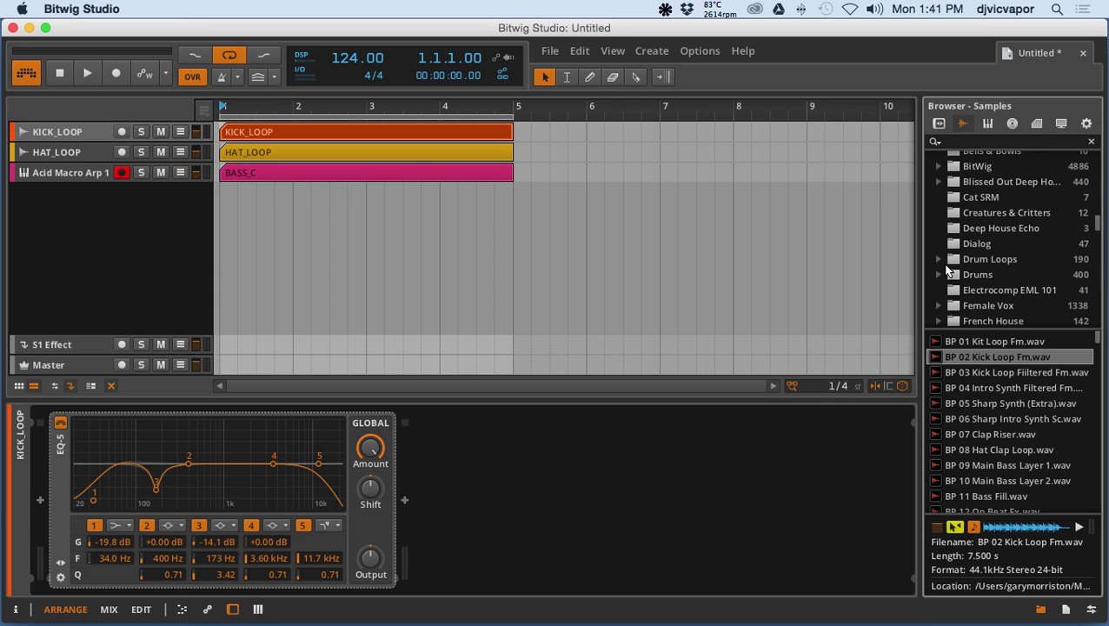
scroll(947, 270, "down", 1)
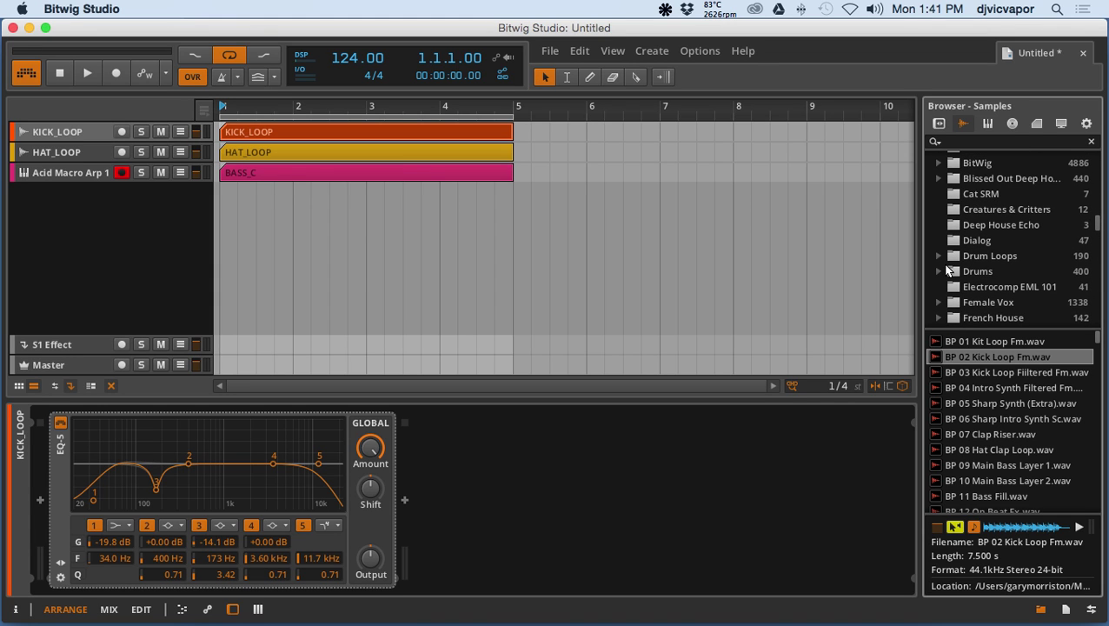
scroll(940, 275, "down", 7)
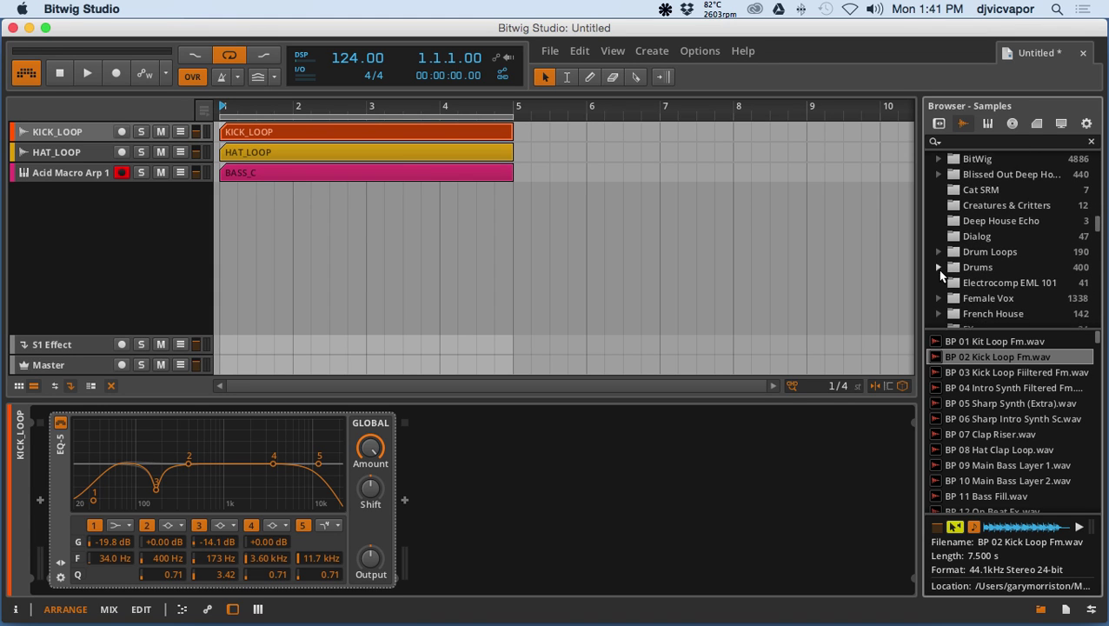
scroll(940, 274, "down", 15)
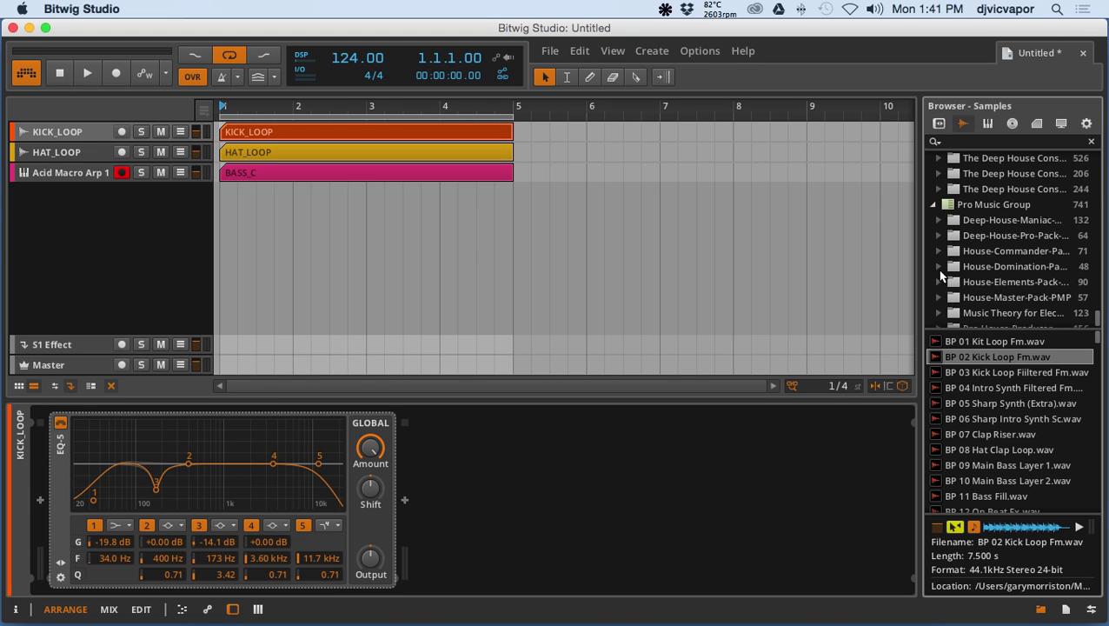
scroll(941, 274, "down", 10)
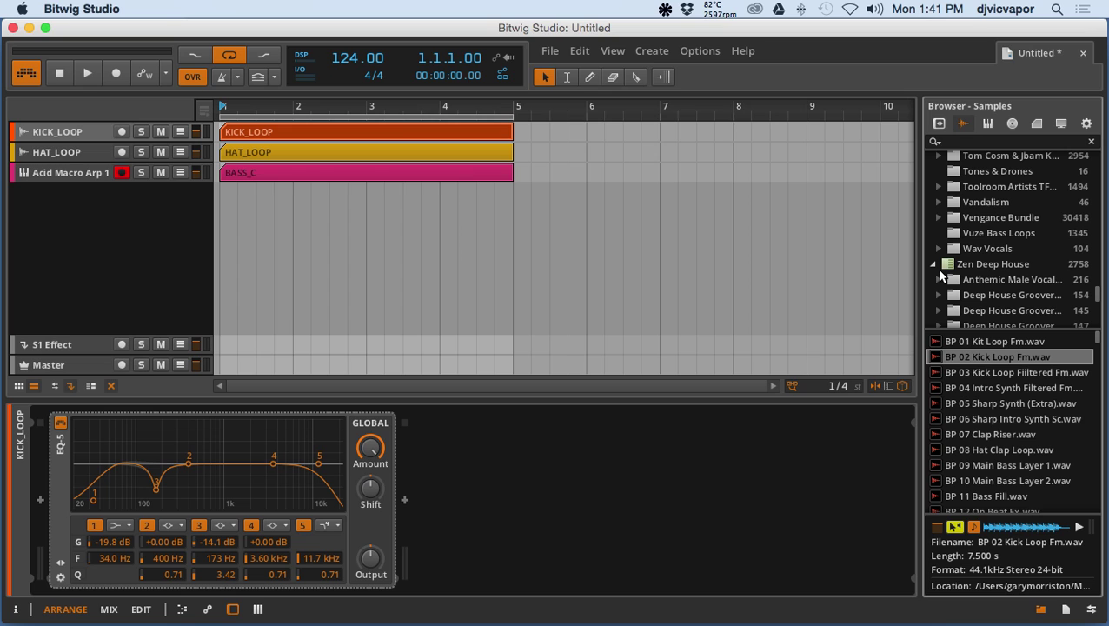
scroll(940, 275, "down", 3)
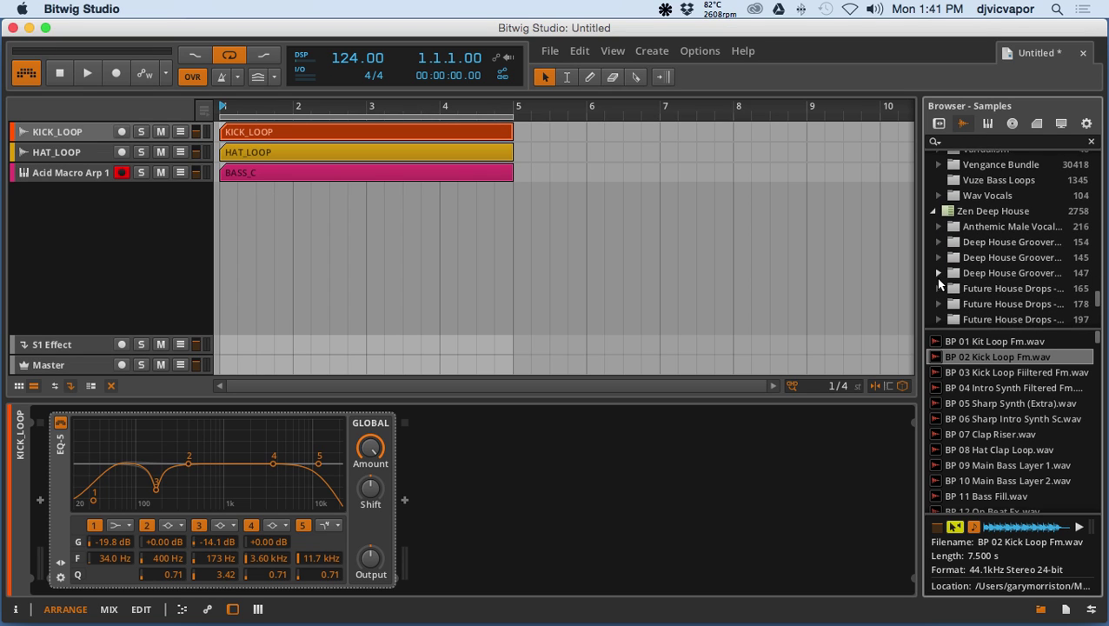
scroll(938, 281, "down", 2)
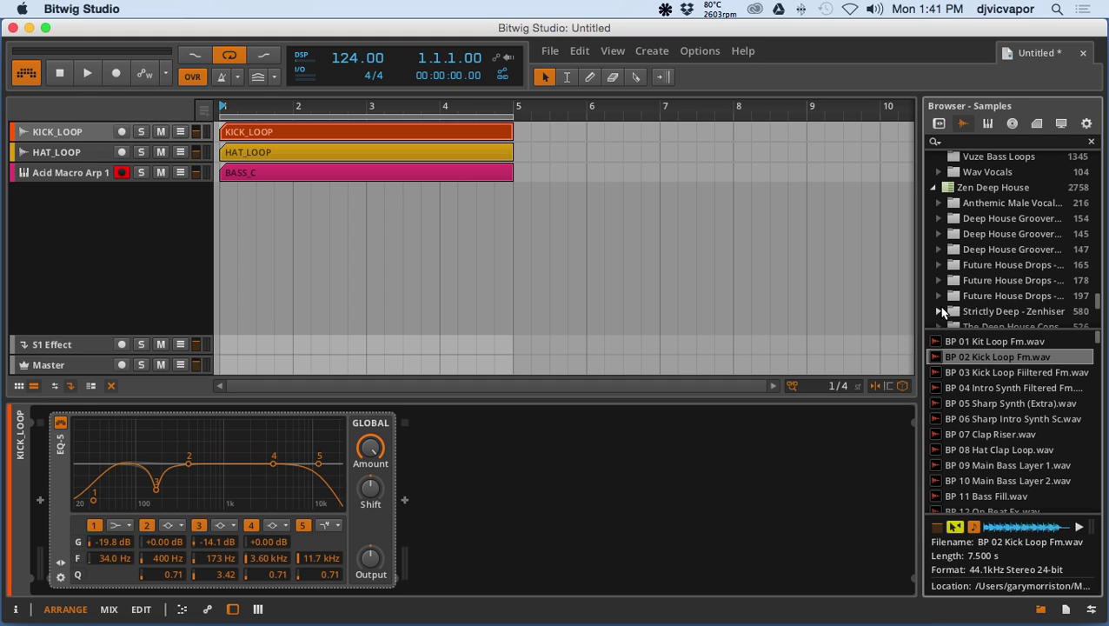
left_click(940, 311)
scroll(942, 314, "down", 4)
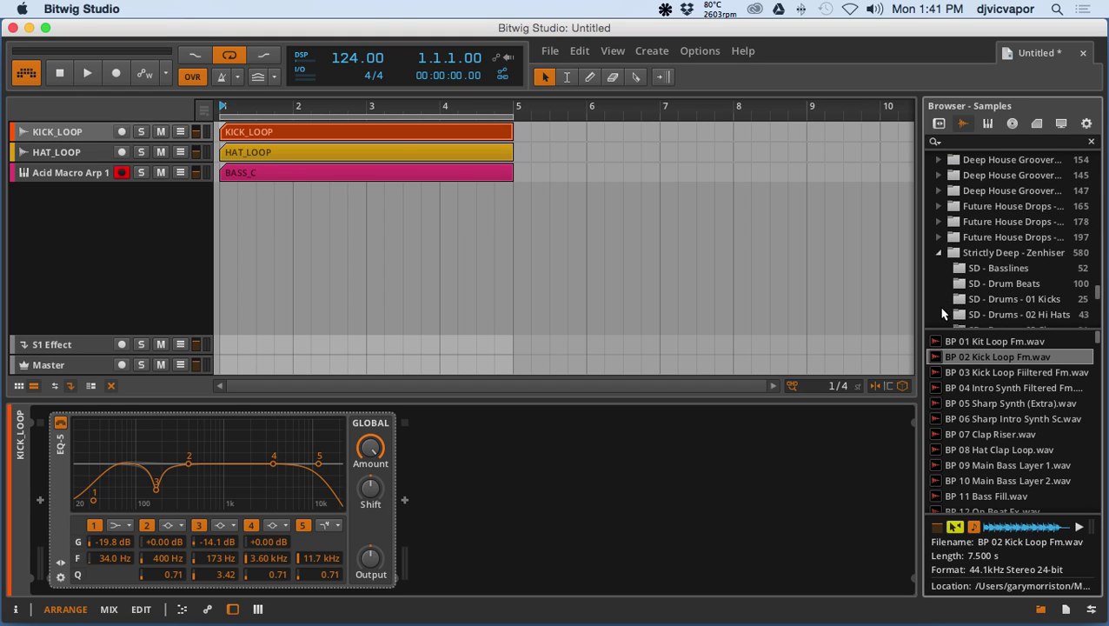
scroll(942, 314, "down", 1)
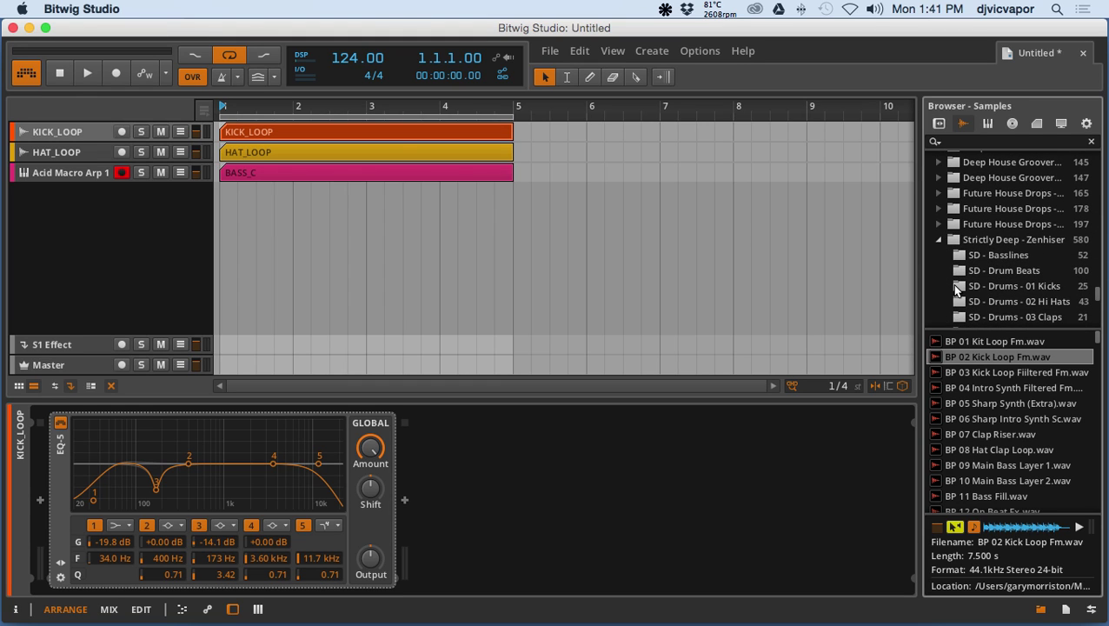
left_click(957, 288)
Step: Audition the 001, 003 and 002 Kick - SD Zenhiser samples
left_click(959, 347)
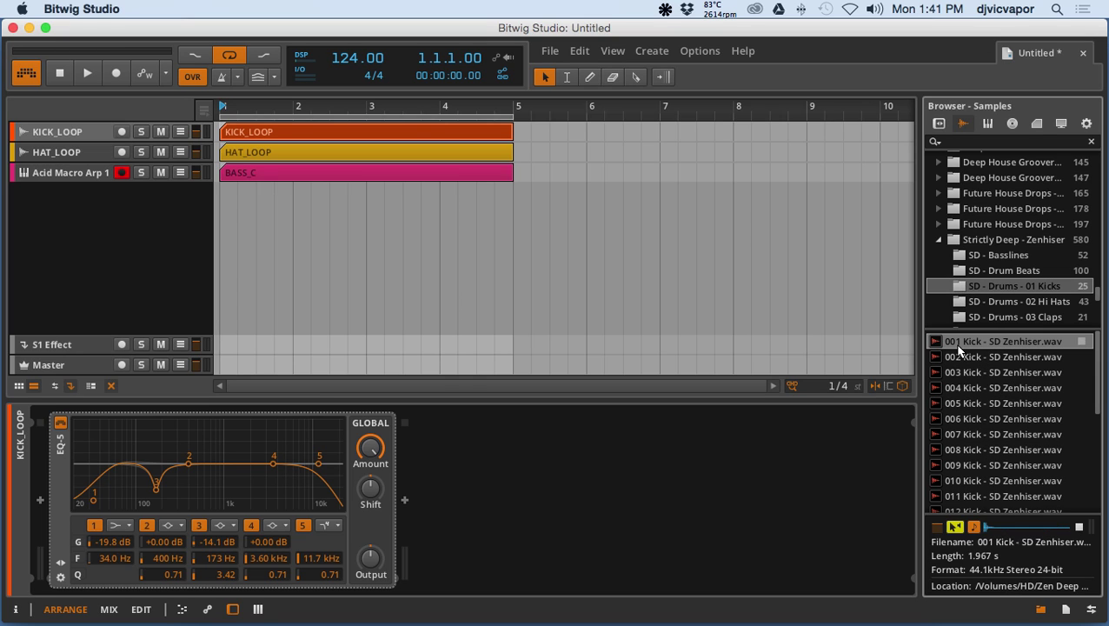
left_click(962, 372)
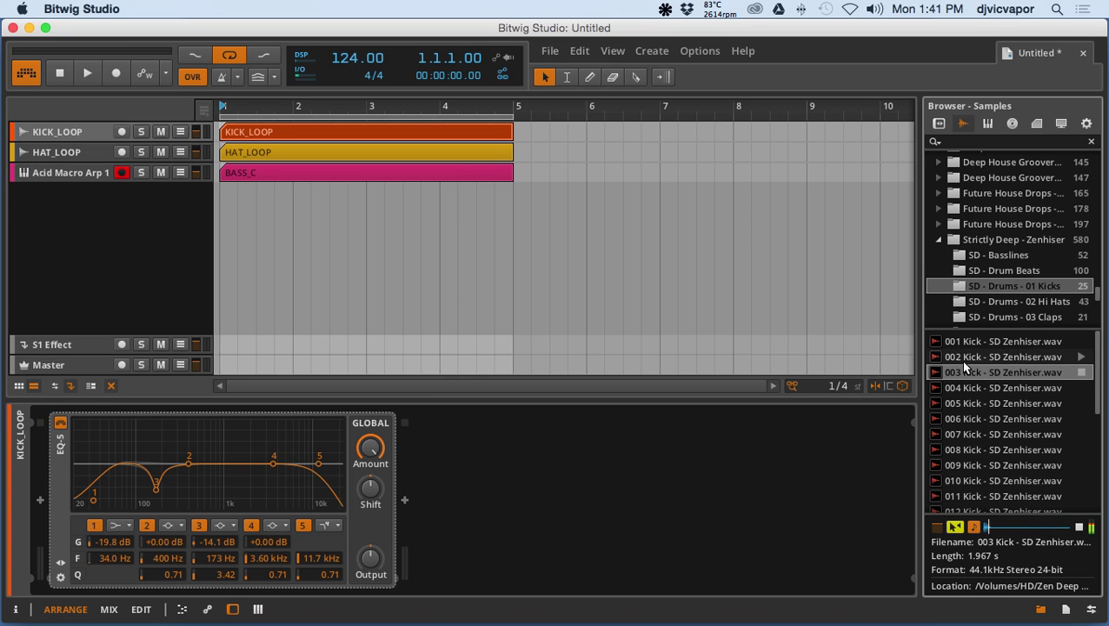
left_click(960, 356)
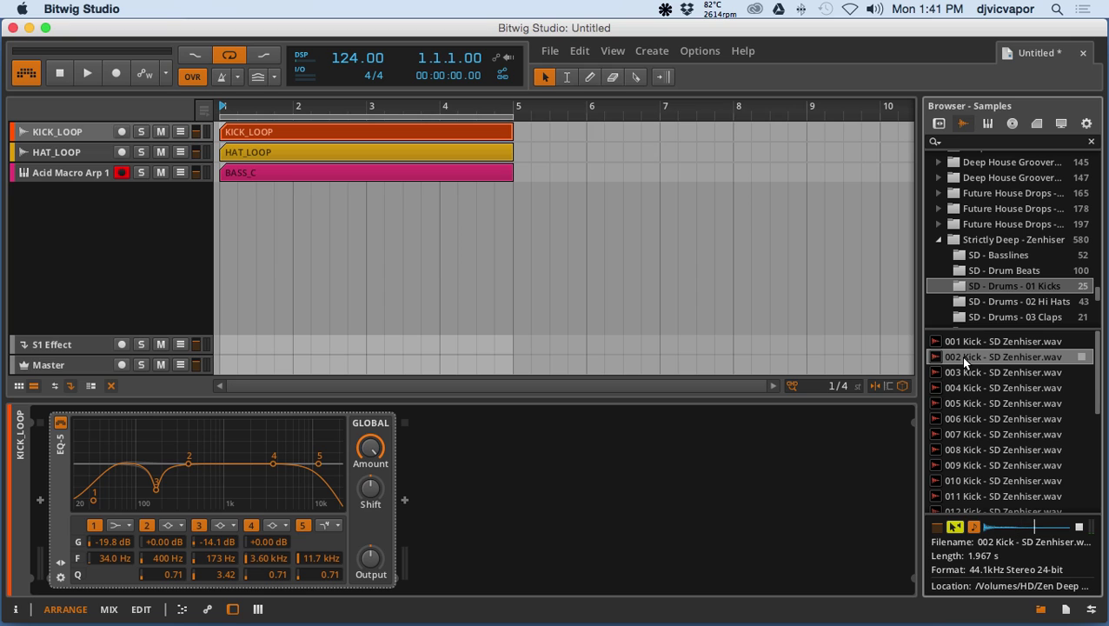
Step: Insert a Drum Machine device ahead of the EQ-5 on the KICK_LOOP track
left_click(39, 499)
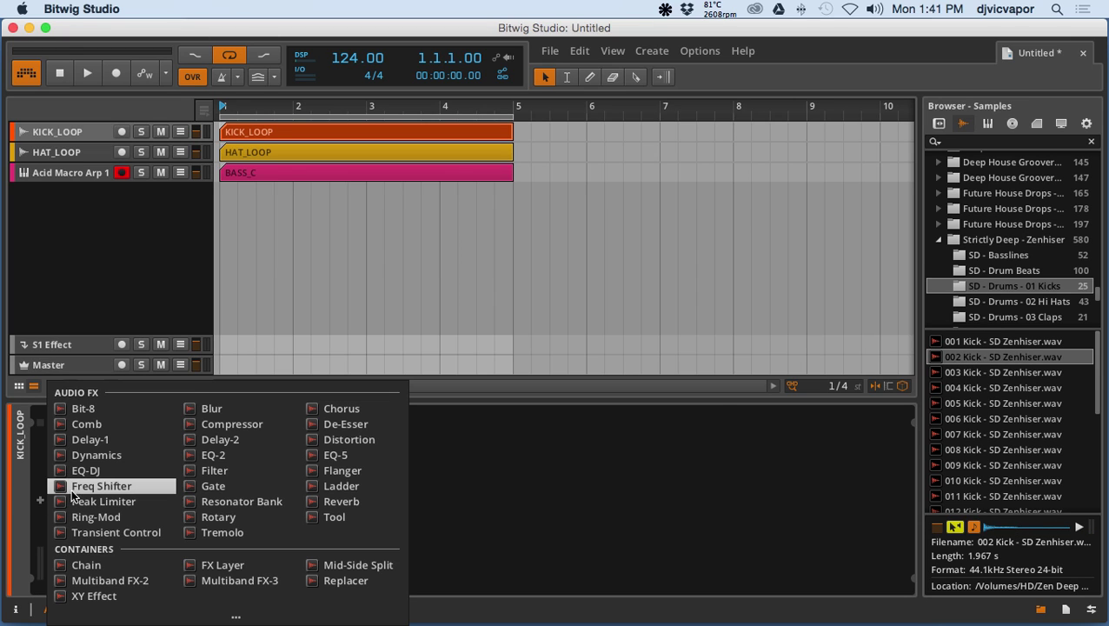
left_click(237, 615)
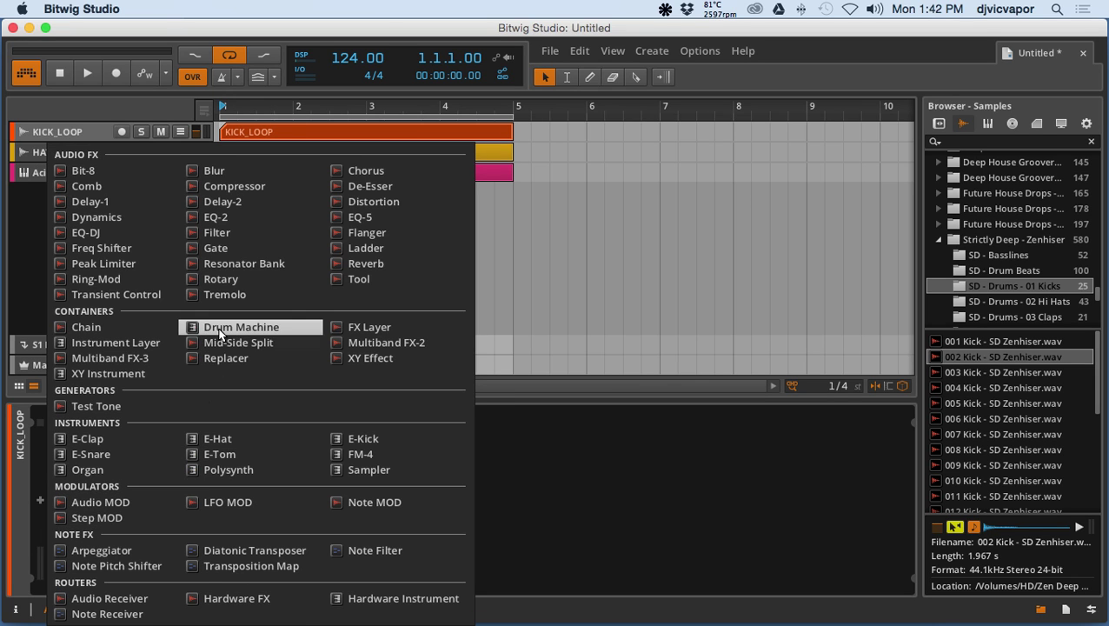
left_click(222, 328)
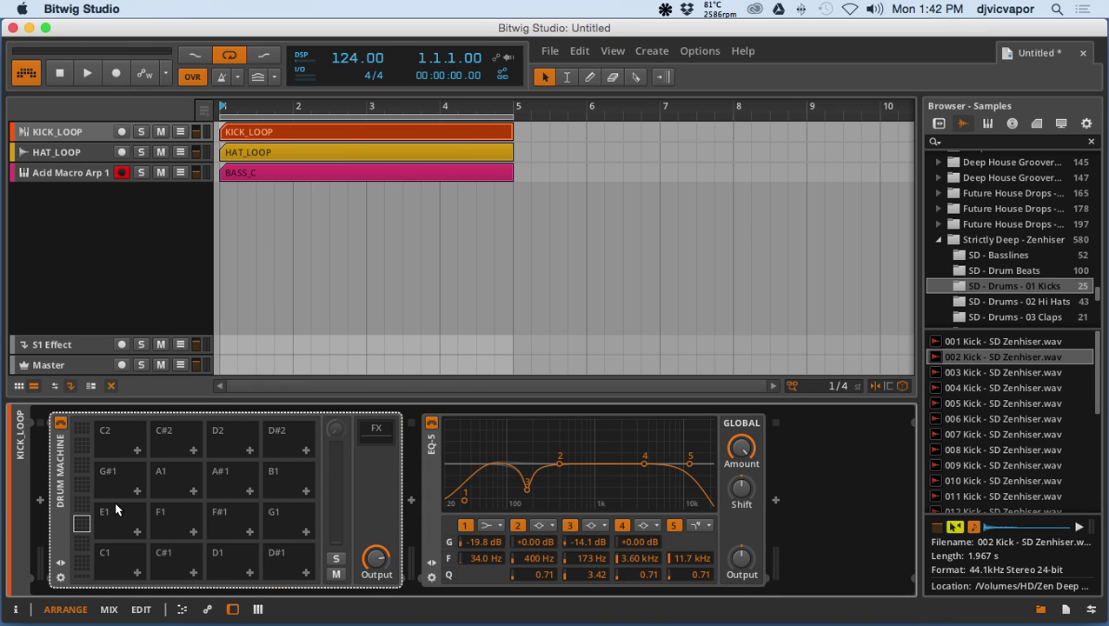
Step: Compare the 001 and 002 kick samples and load 002 Kick - SD Zenhiser.wav onto the Drum Machine's E1 pad
left_click(997, 360)
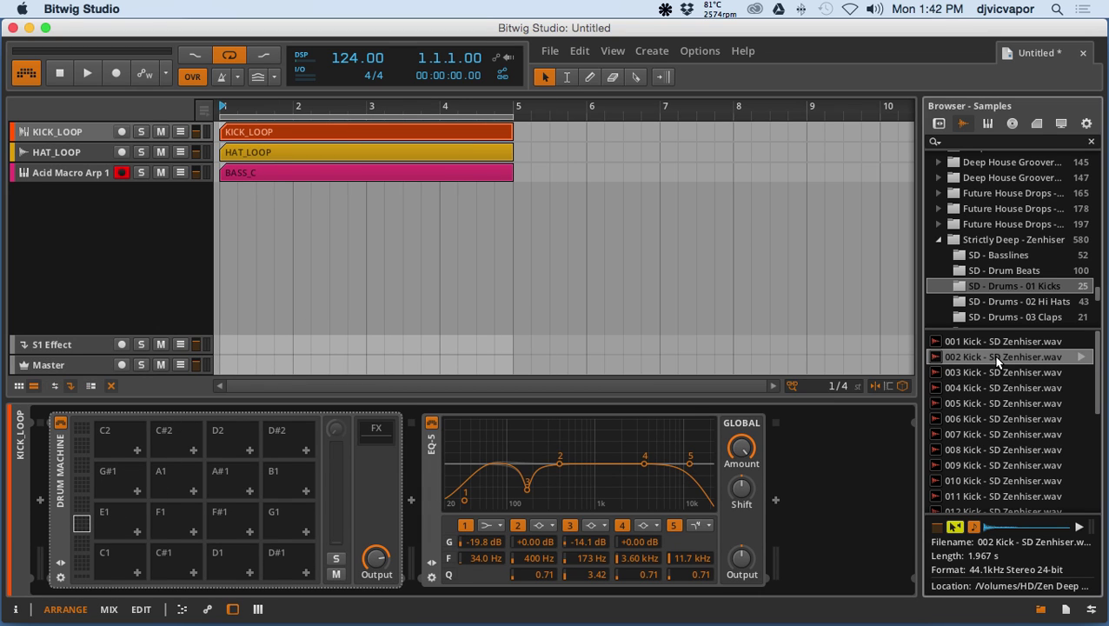
left_click(992, 343)
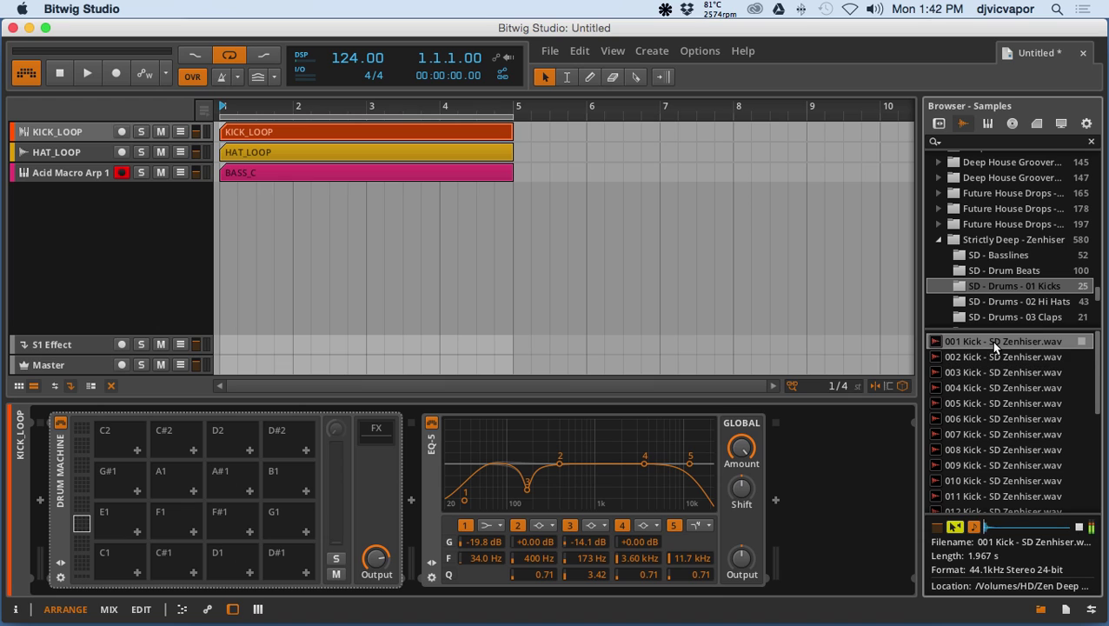
left_click(995, 356)
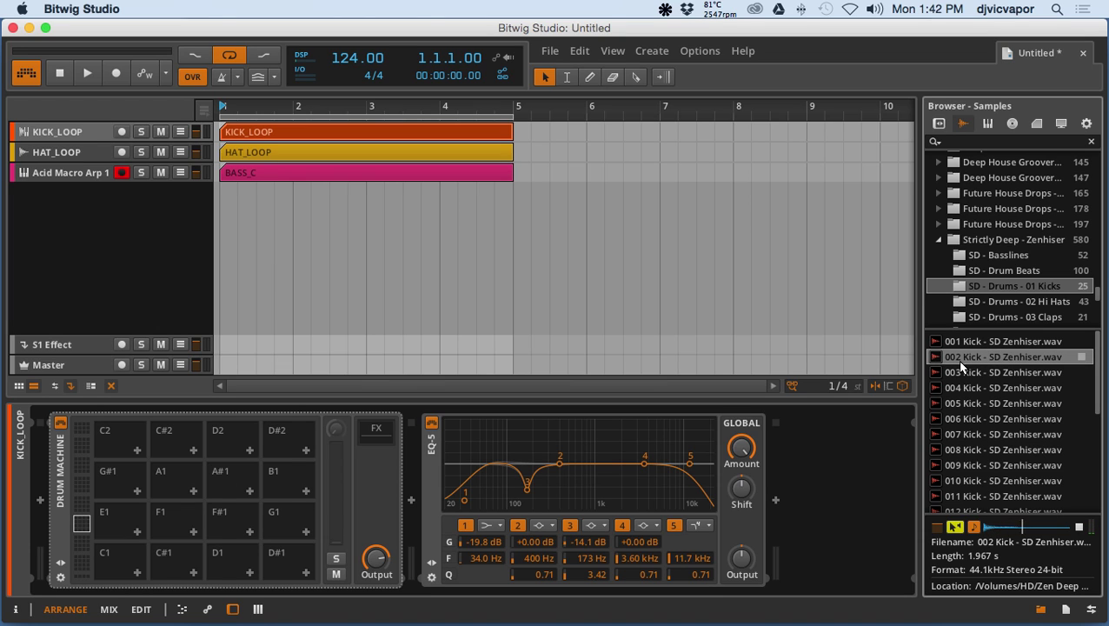
left_click_drag(221, 473, 106, 527)
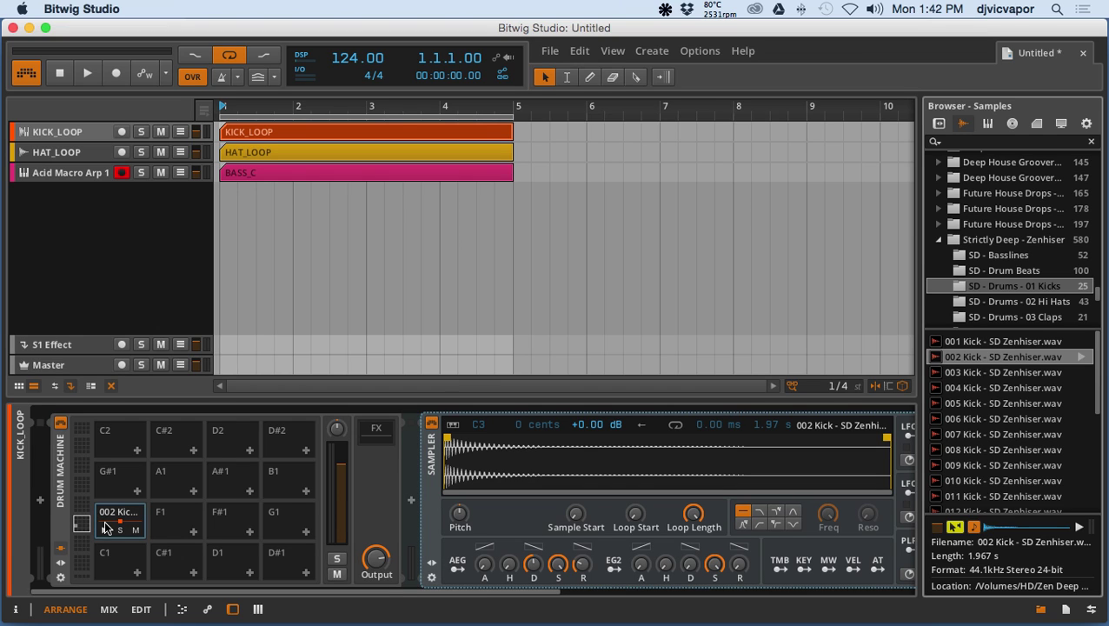
Step: Trigger the Drum Machine's 002 Kick pad several times to hear it through the track
left_click(106, 531)
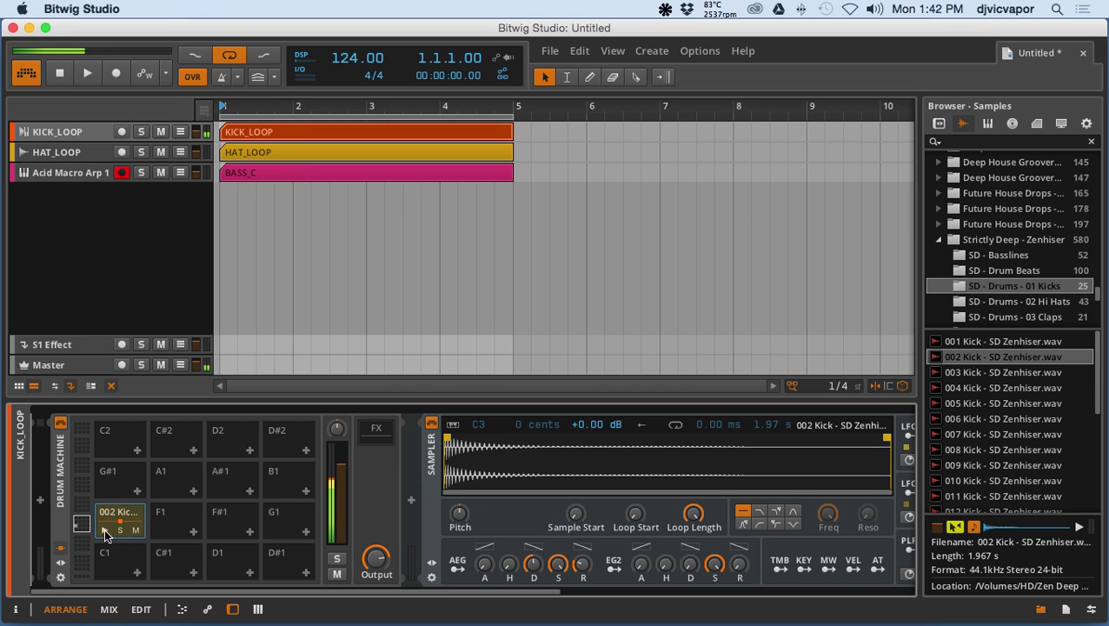
left_click(106, 532)
left_click(106, 531)
left_click(106, 532)
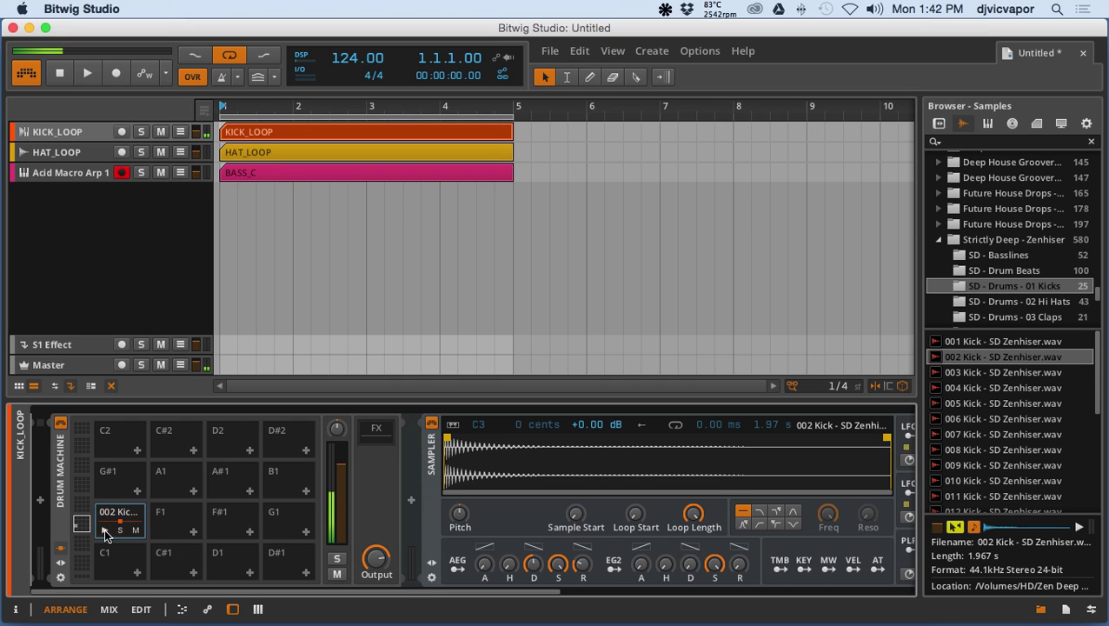
Step: Delete the audio clip on the KICK_LOOP track and create an empty clip there spanning the four bars from 1 to 5
double_click(287, 135)
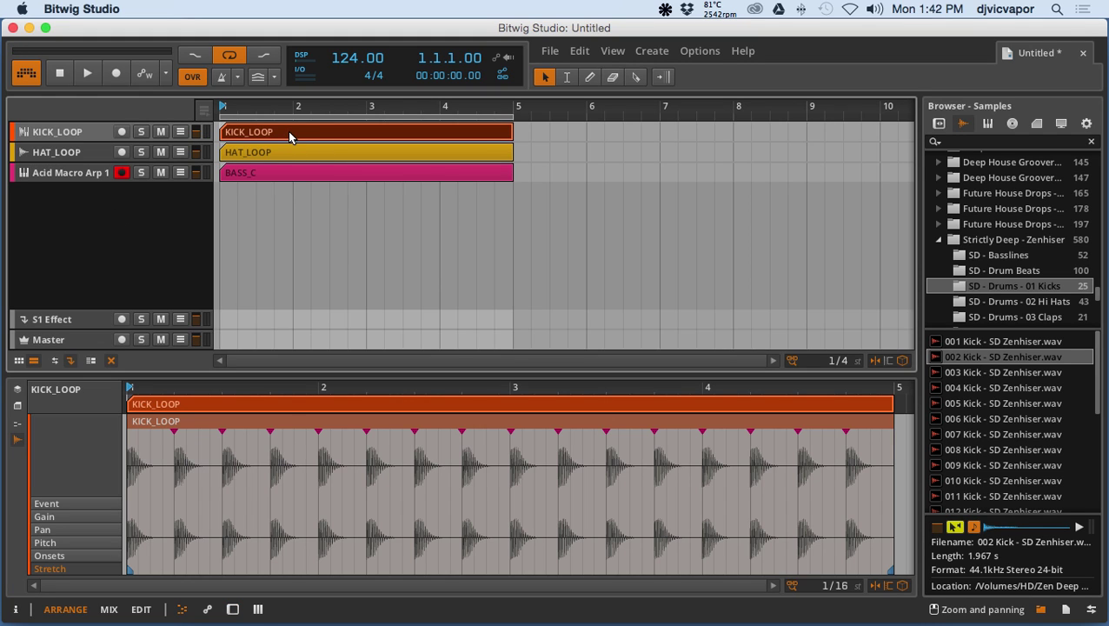
key("Delete")
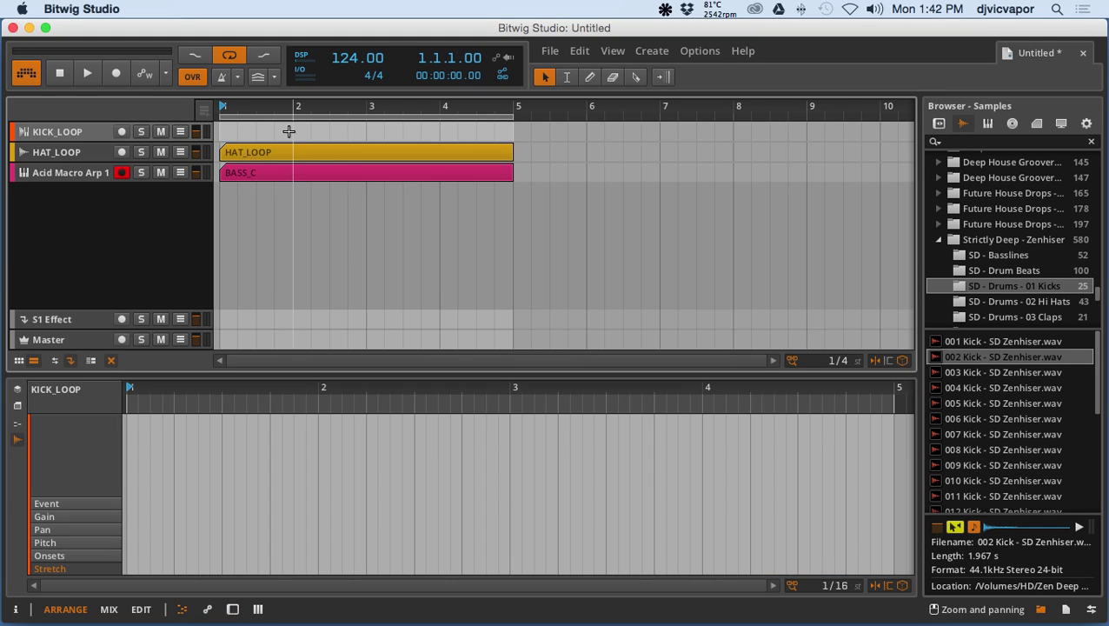
right_click(241, 132)
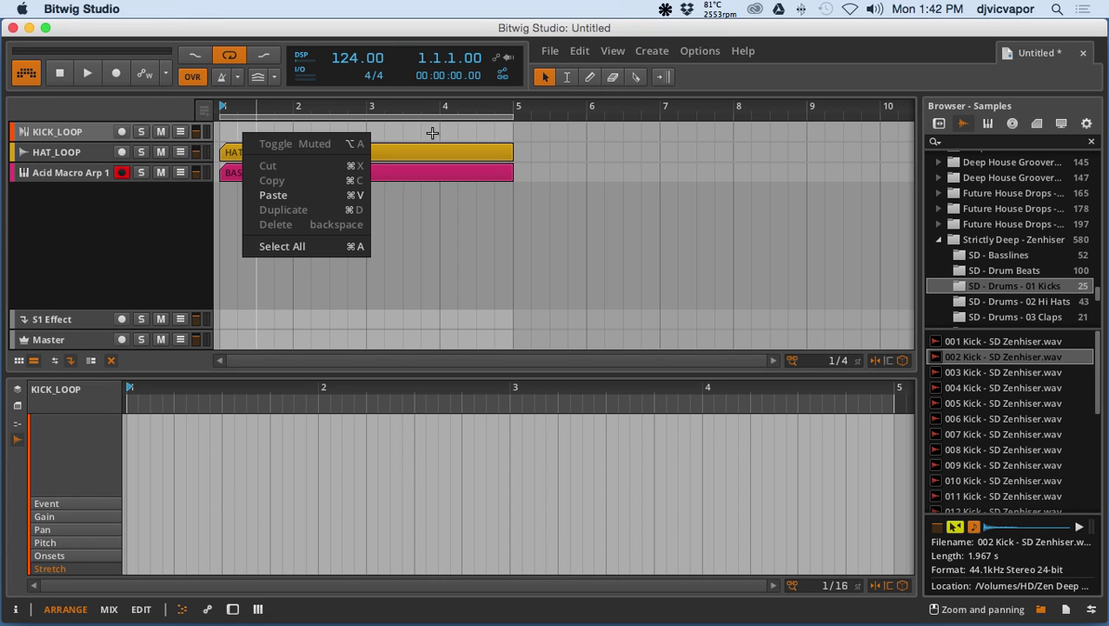
double_click(507, 130)
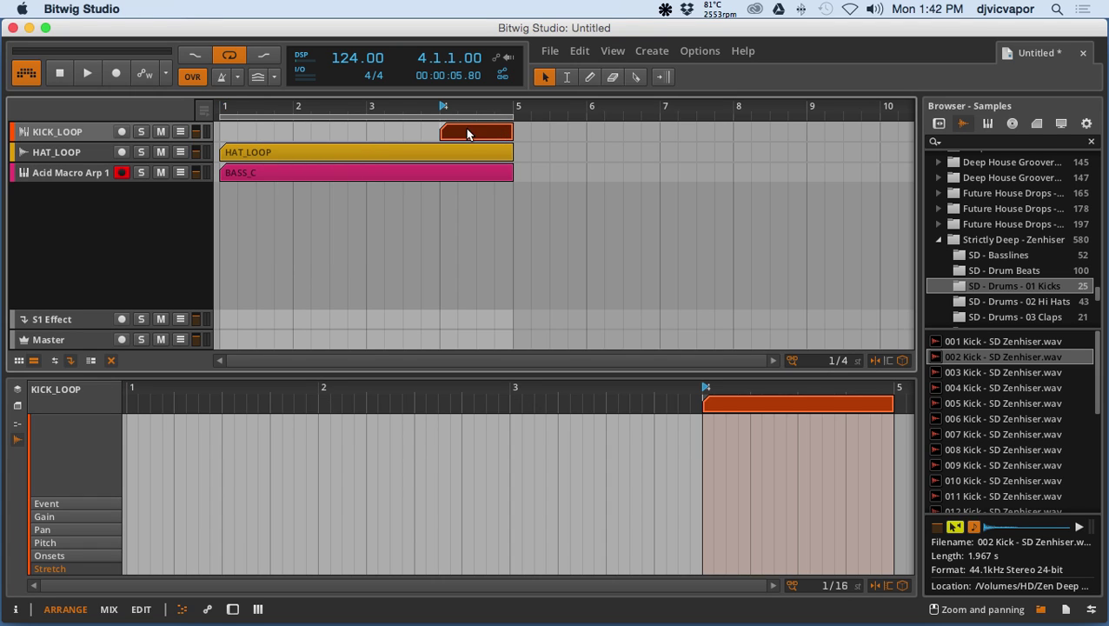
left_click_drag(450, 136, 510, 132)
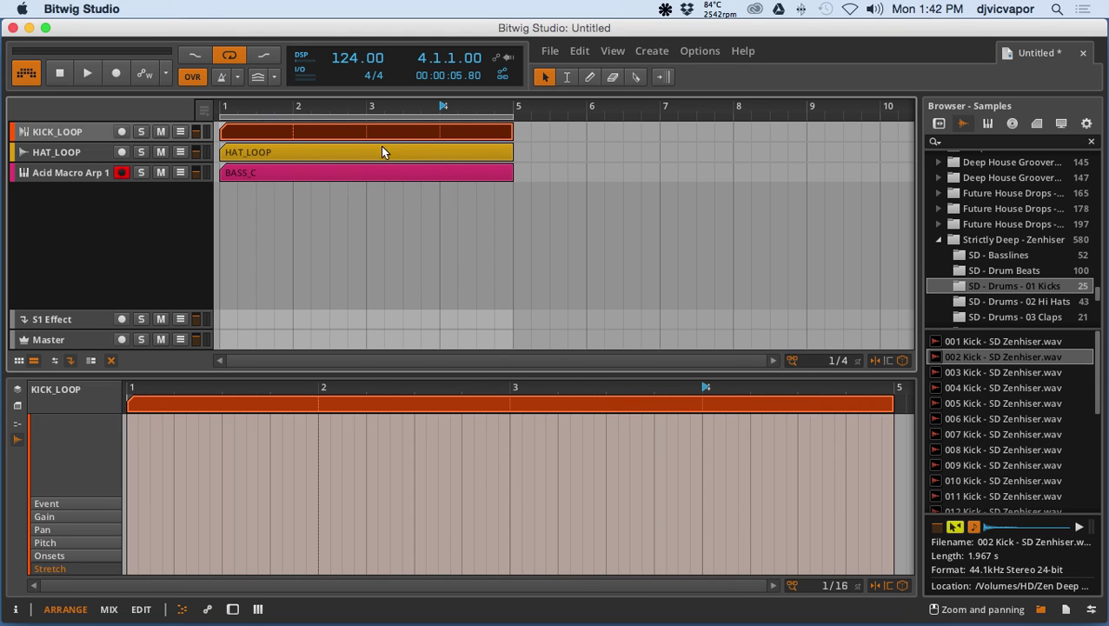
Step: Move the 002 Kick sample from the Drum Machine's E1 pad to its C1 pad and trigger it
left_click(257, 131)
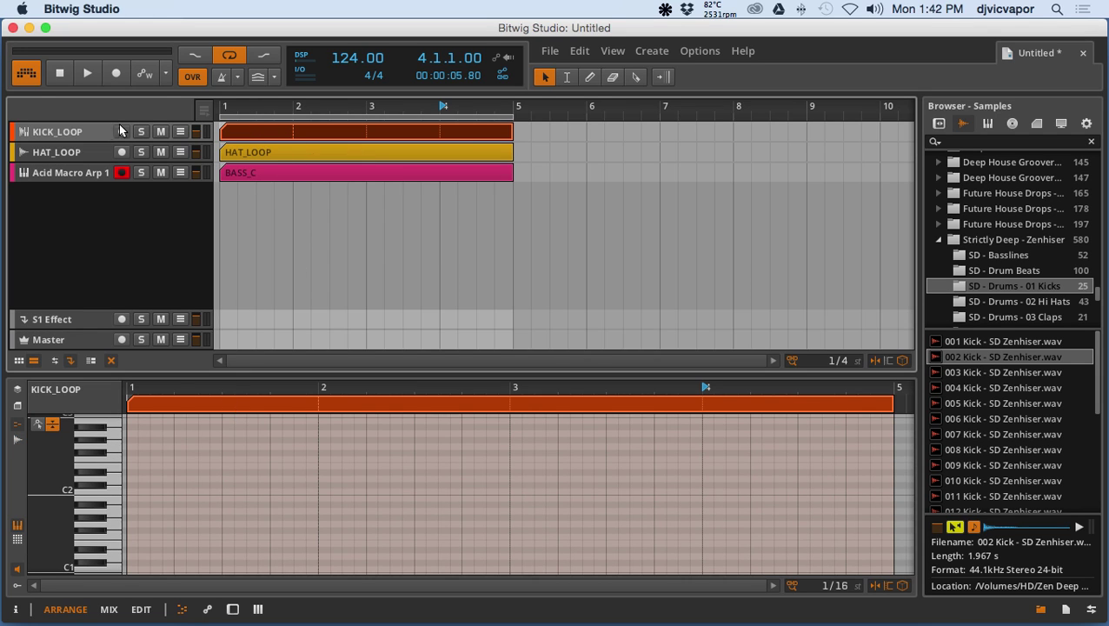
key("d")
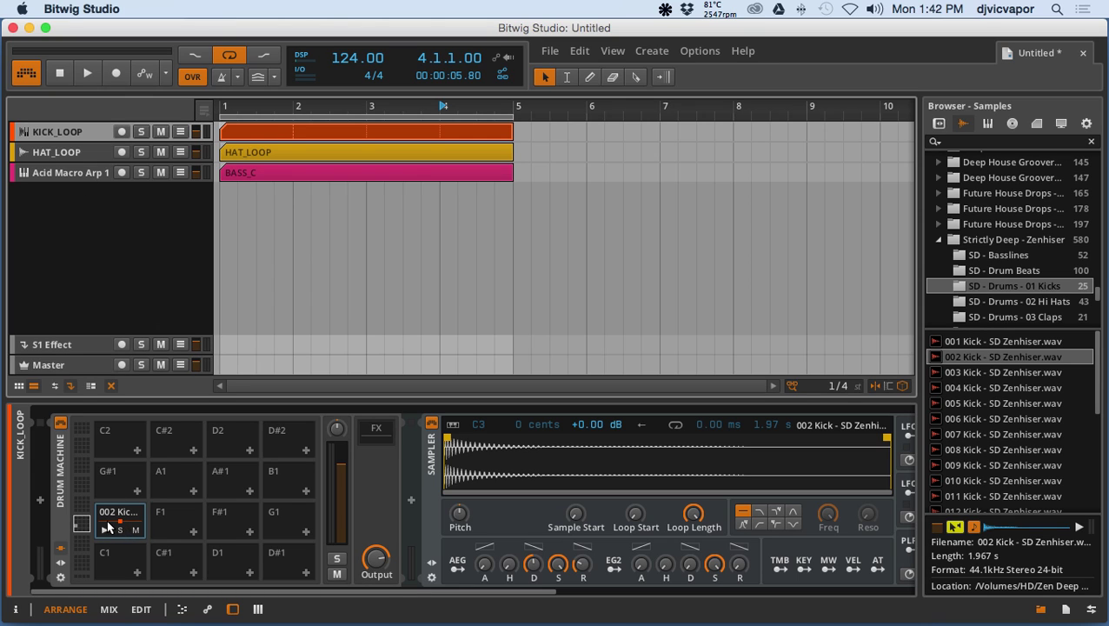
left_click_drag(105, 554, 107, 558)
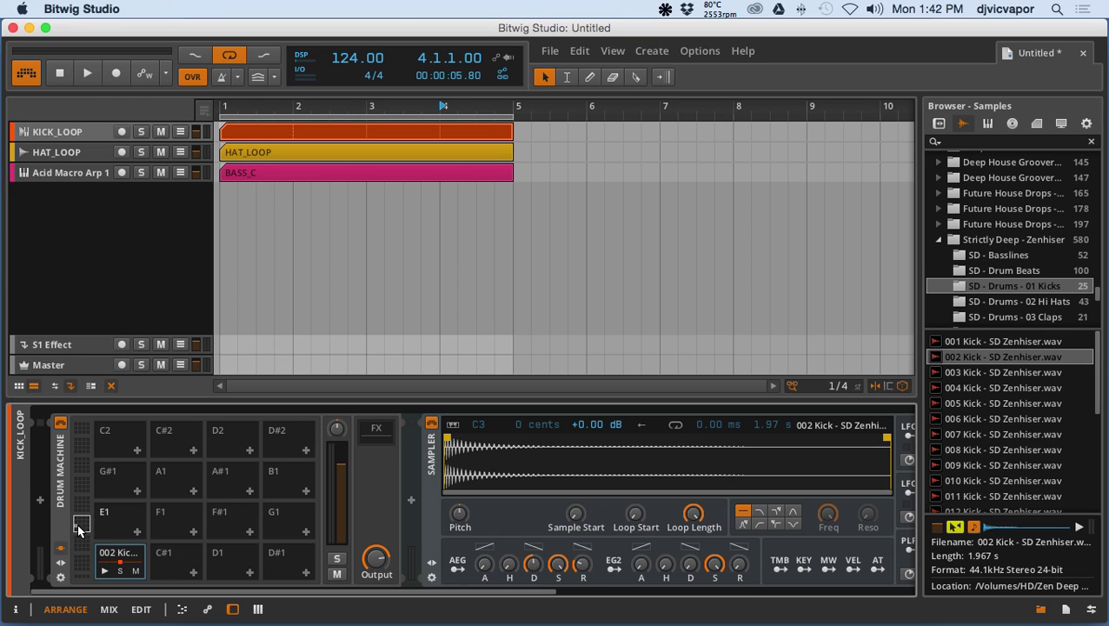
mouse_move(79, 528)
left_mouse_down()
mouse_move(80, 543)
mouse_move(82, 527)
left_mouse_up()
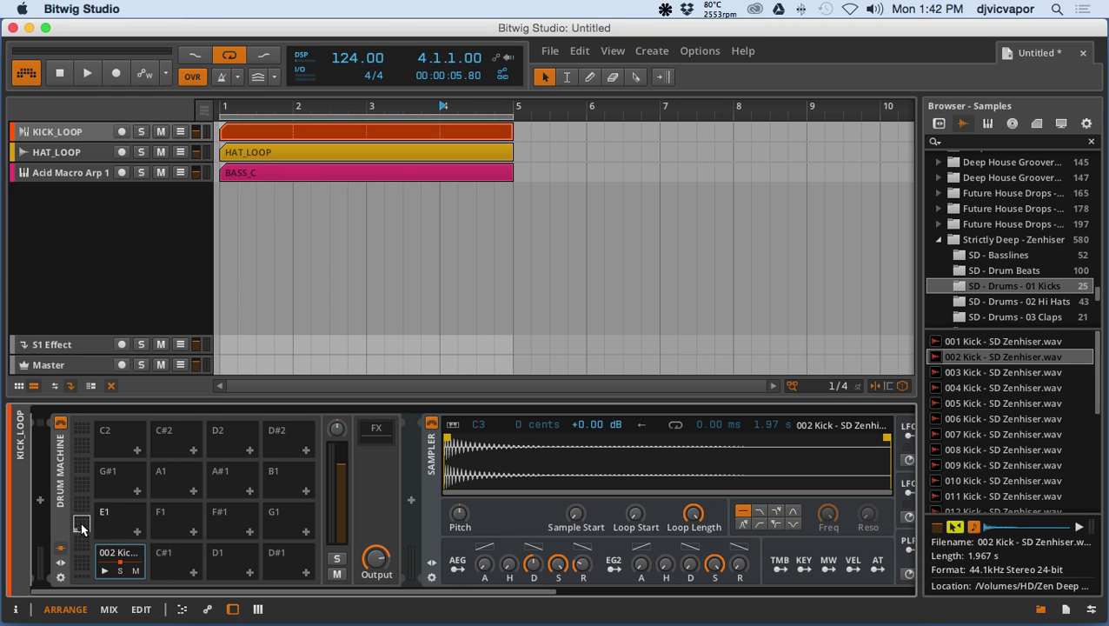
left_click(105, 570)
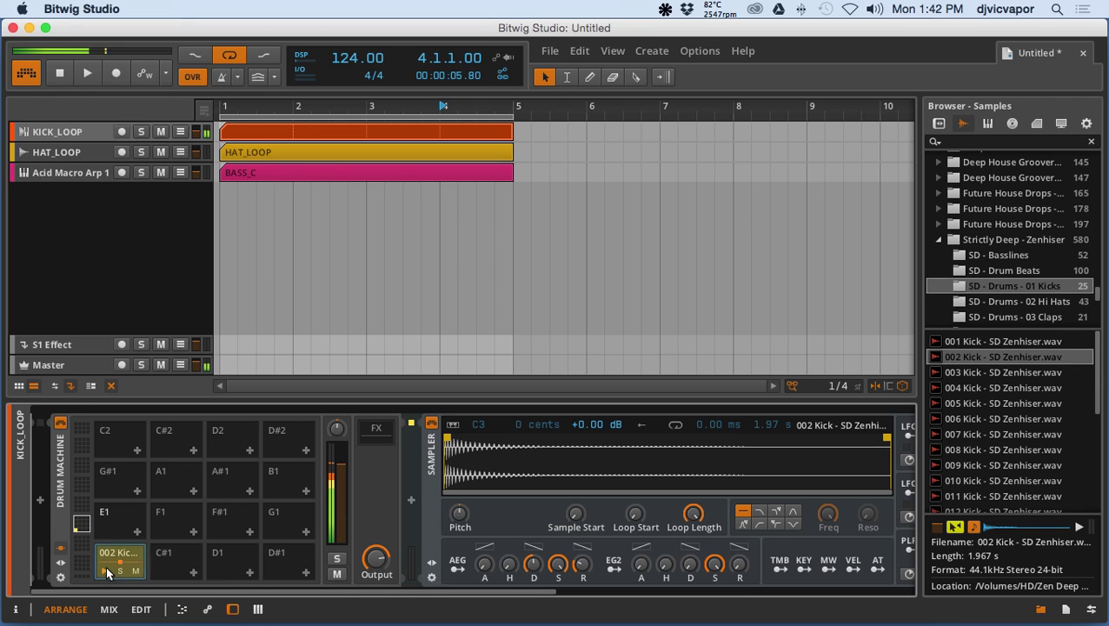
Step: Program 1/16-note C1 kicks on all four beats of the KICK_LOOP clip's repeating bar and play back the loop
double_click(273, 132)
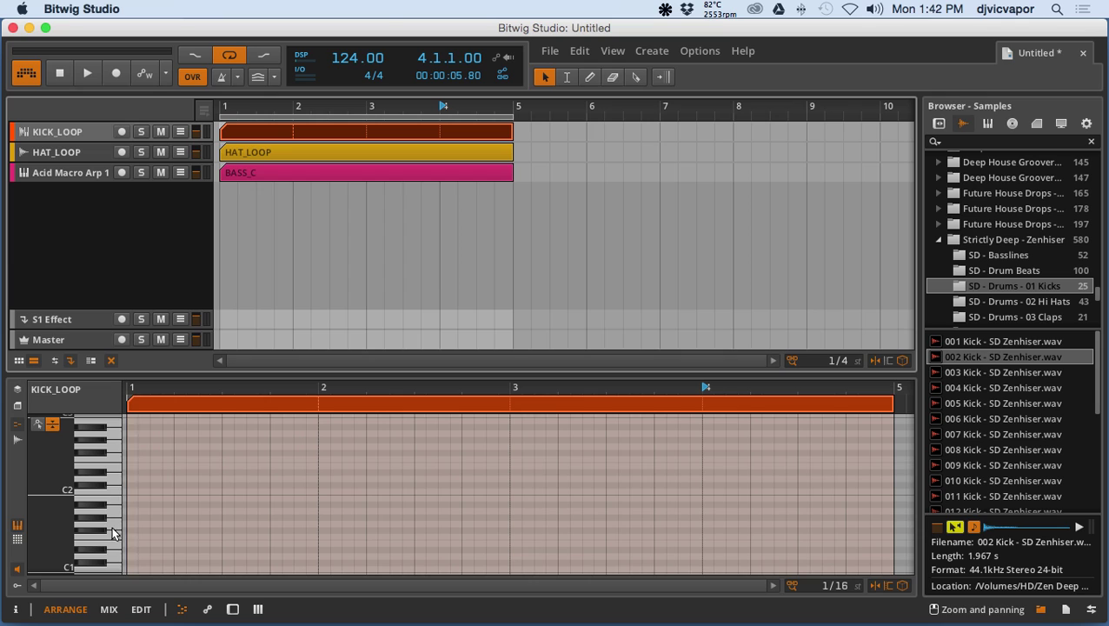
double_click(131, 569)
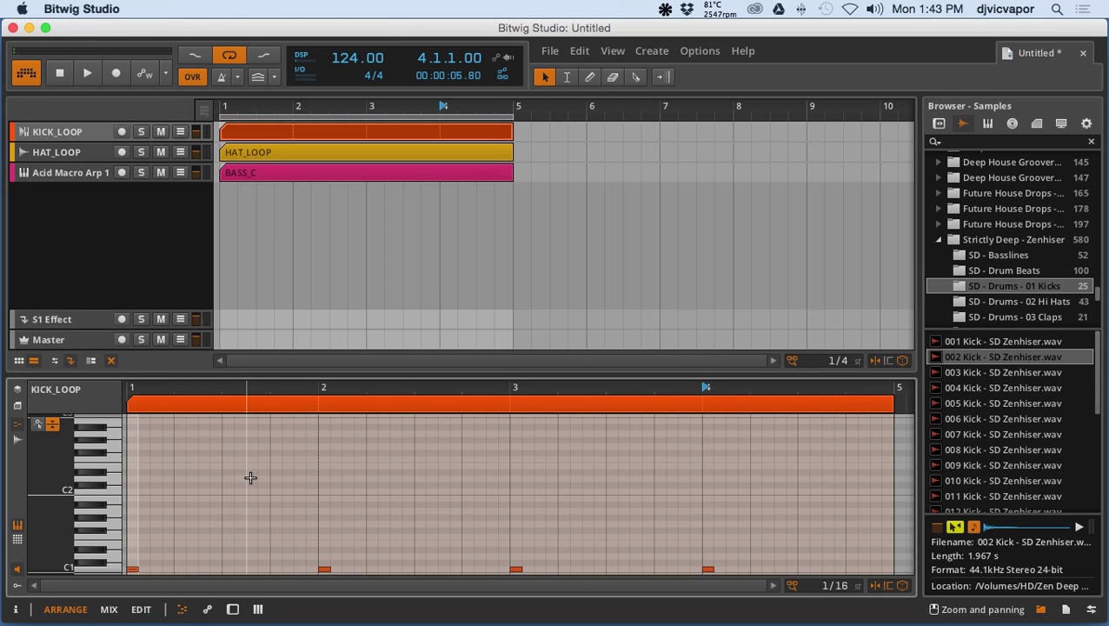
left_click(84, 73)
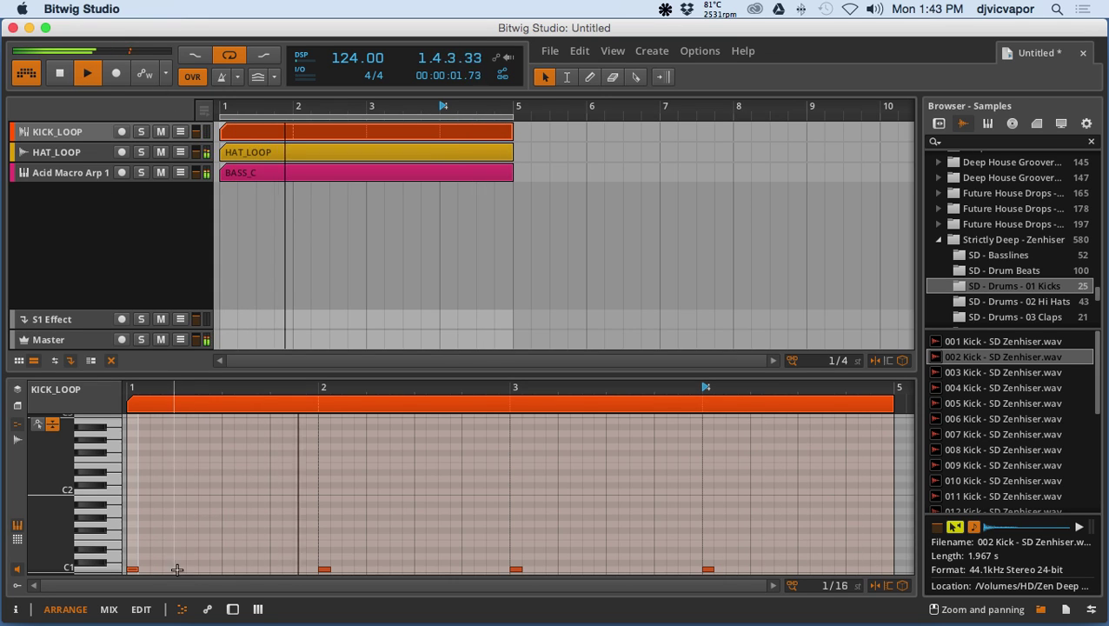
left_click(63, 74)
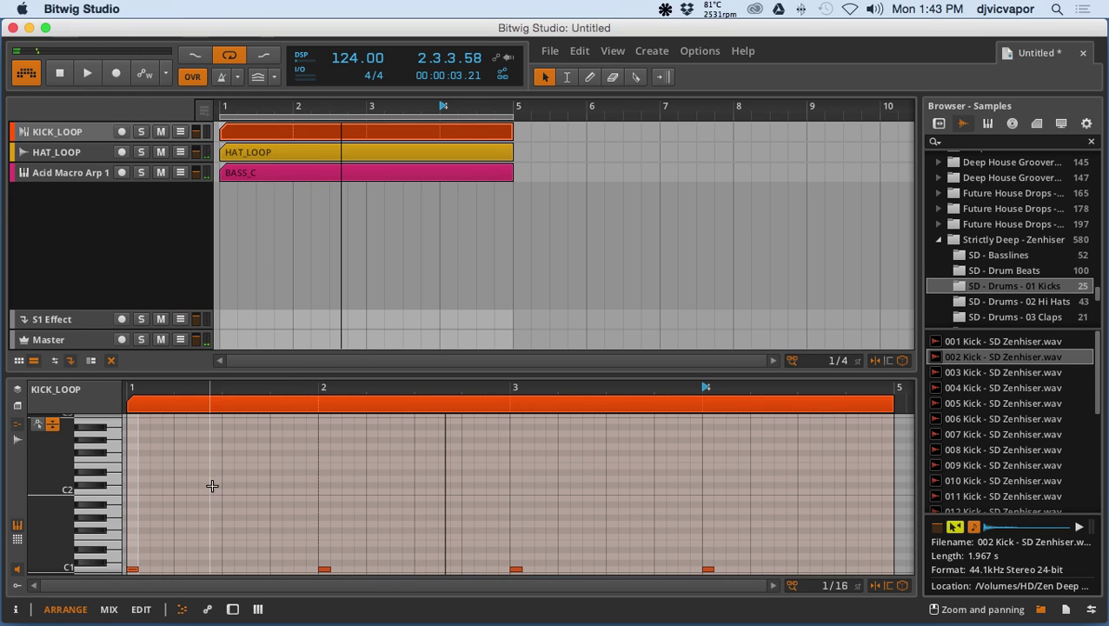
double_click(179, 569)
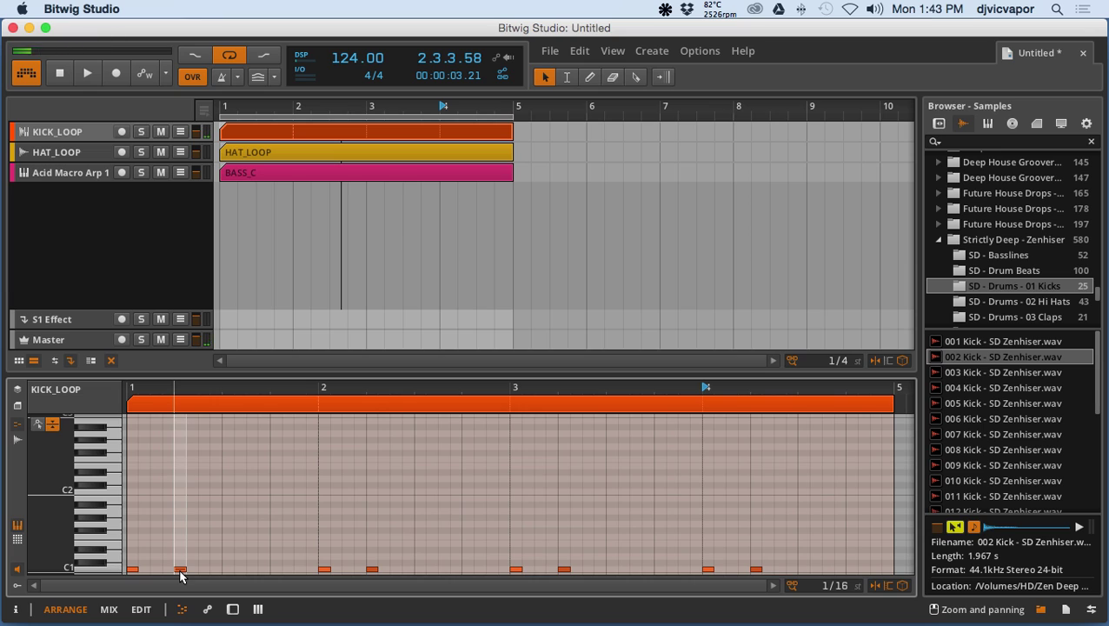
double_click(226, 569)
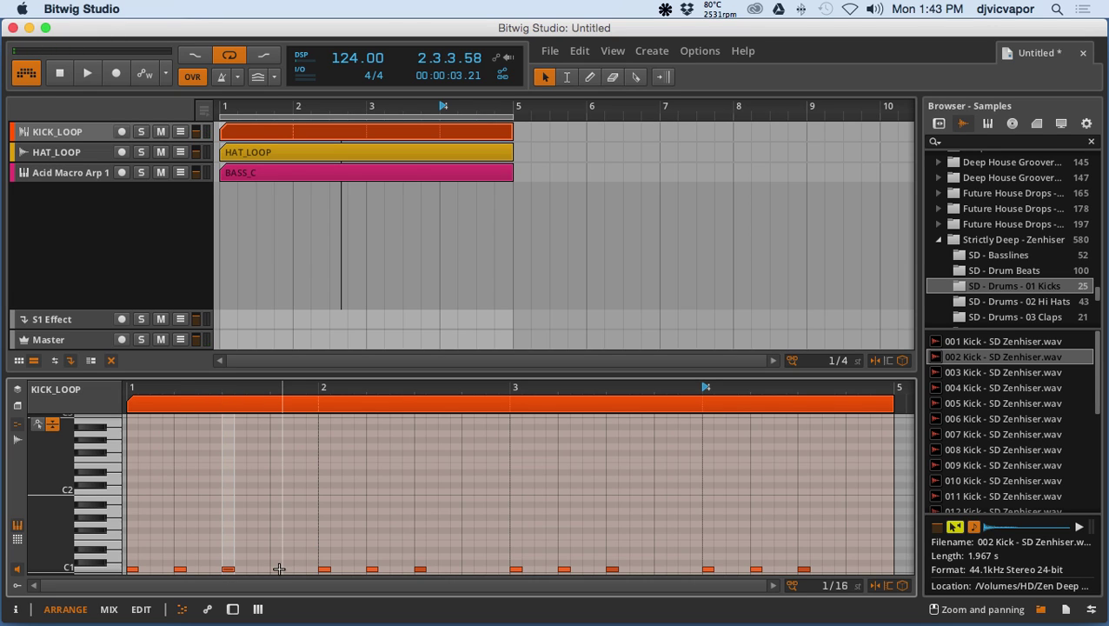
double_click(275, 569)
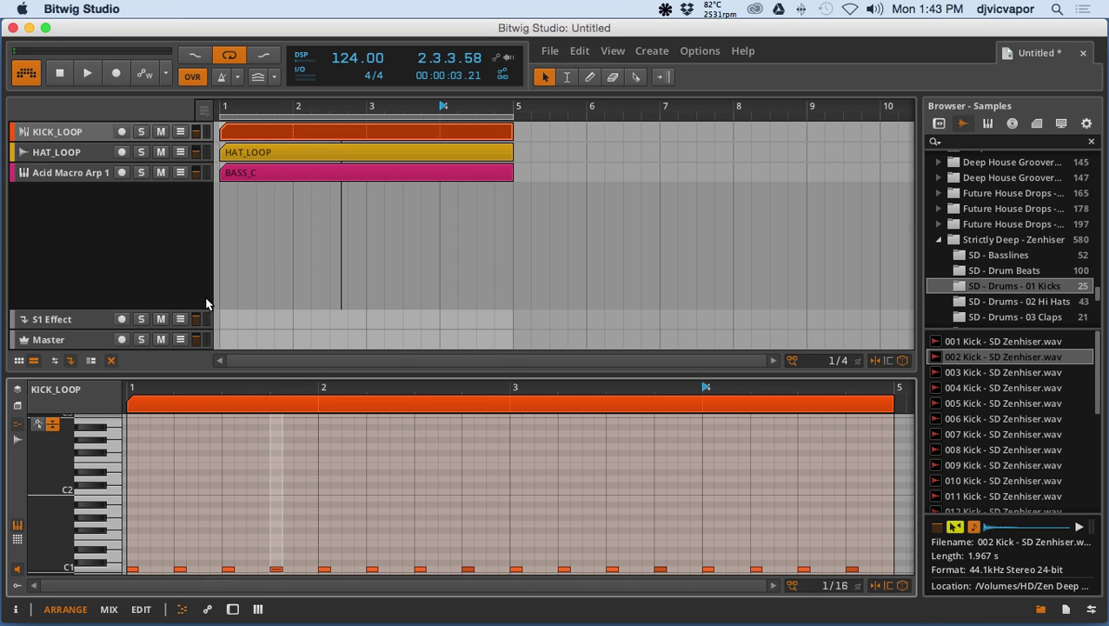
left_click(88, 80)
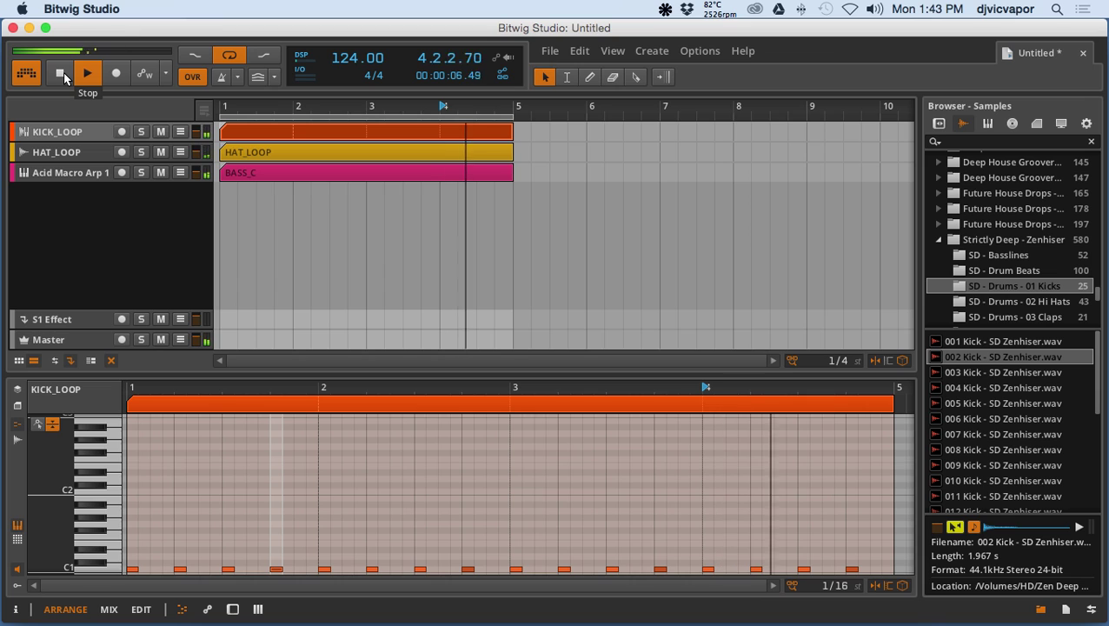
Step: Try lowering the Pitch of the 002 Kick's Sampler while the loop plays
double_click(77, 132)
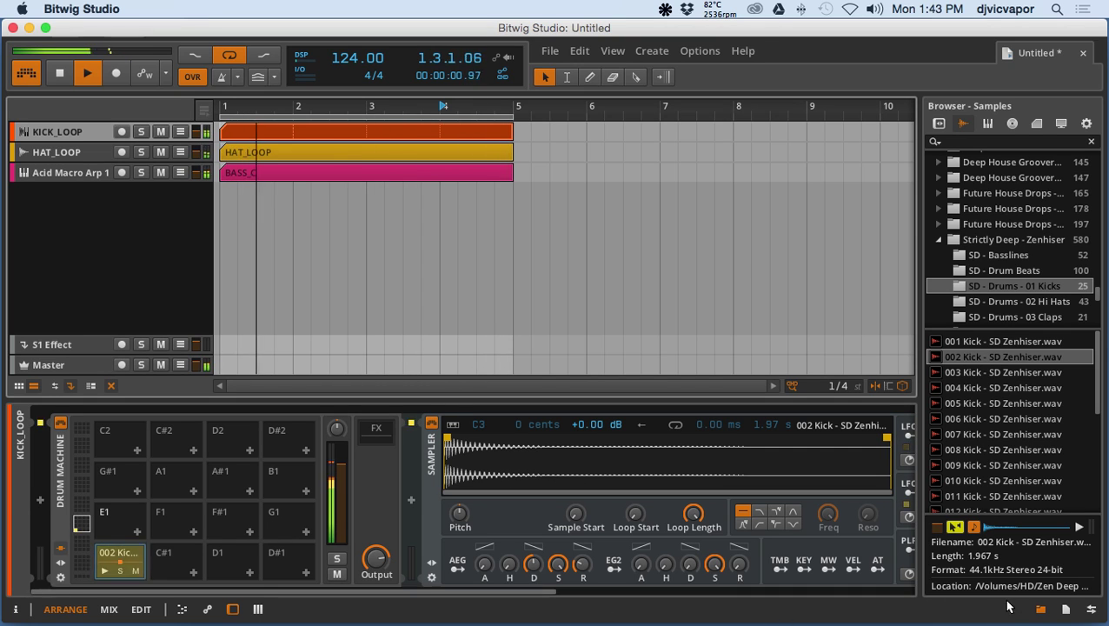
left_click(1038, 609)
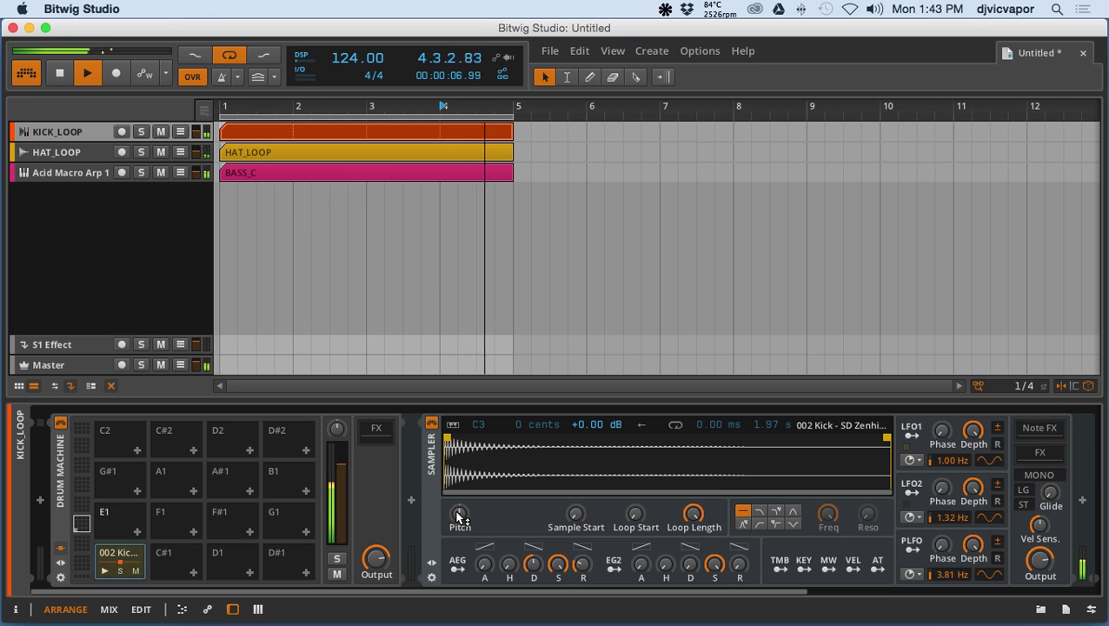
left_click_drag(458, 519, 458, 550)
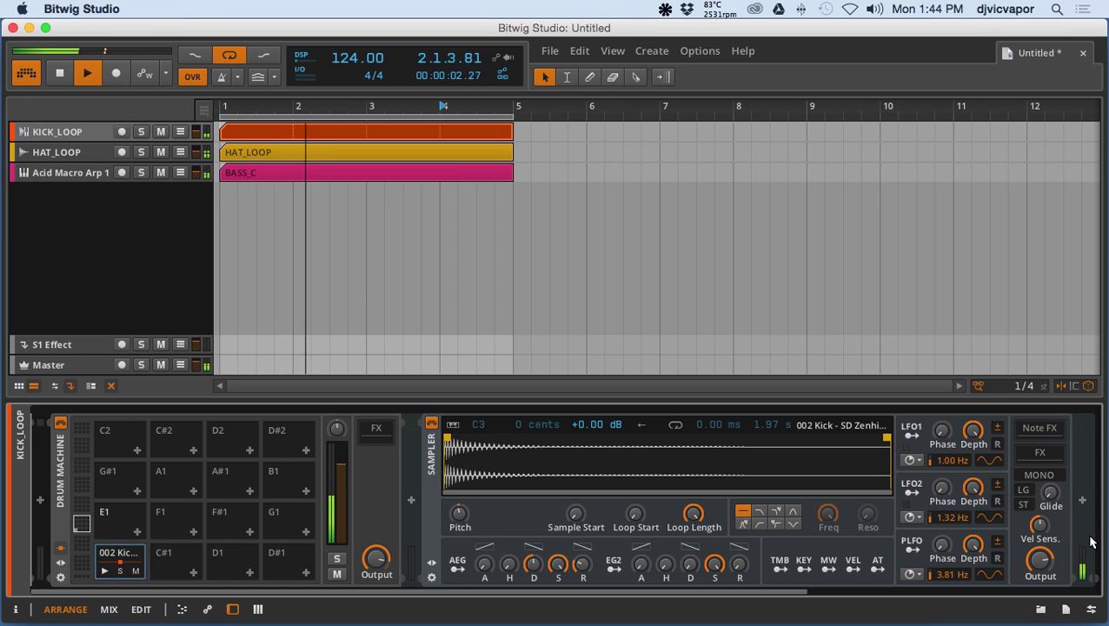
left_click(1042, 609)
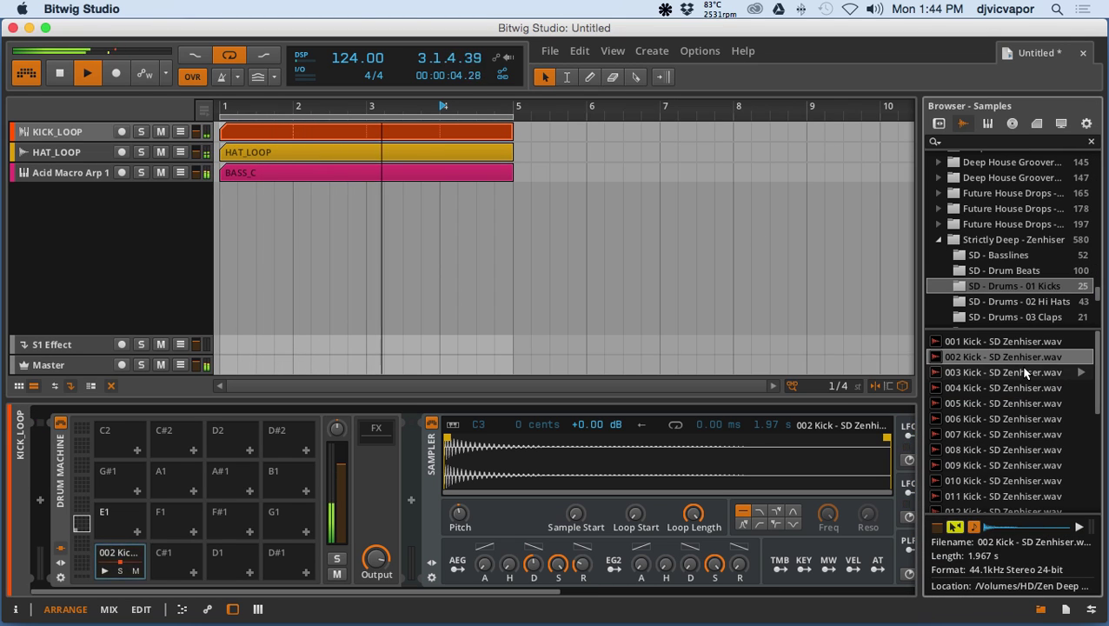
Step: Add CHORD_C.mid from the MIDI folder as a new Polysynth track starting at bar 1, and solo that track
left_click(1062, 124)
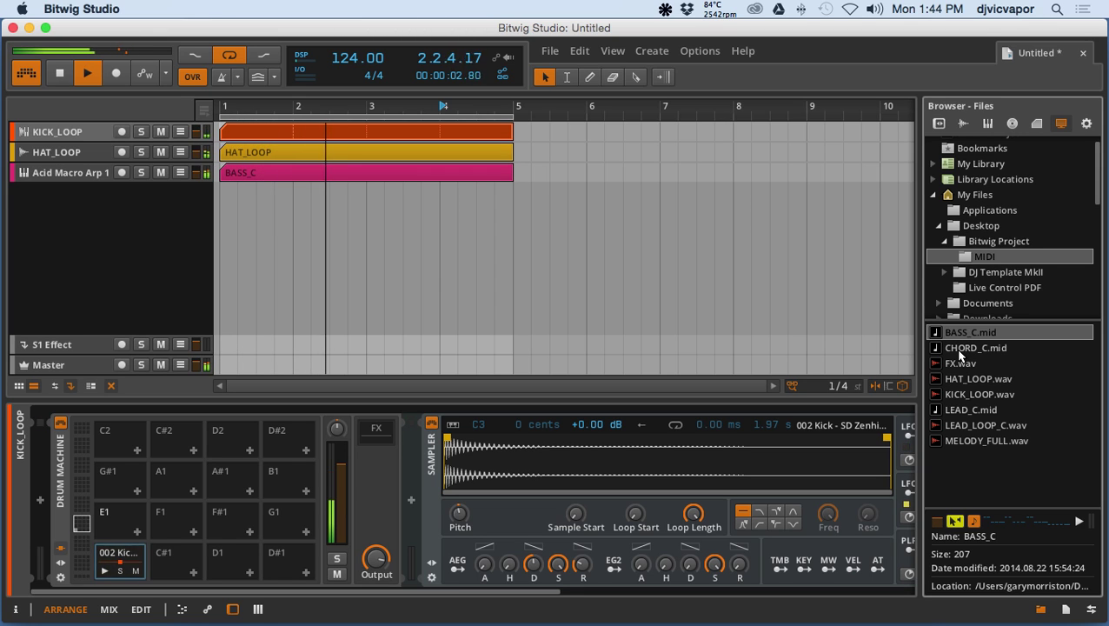
left_click_drag(960, 347, 220, 194)
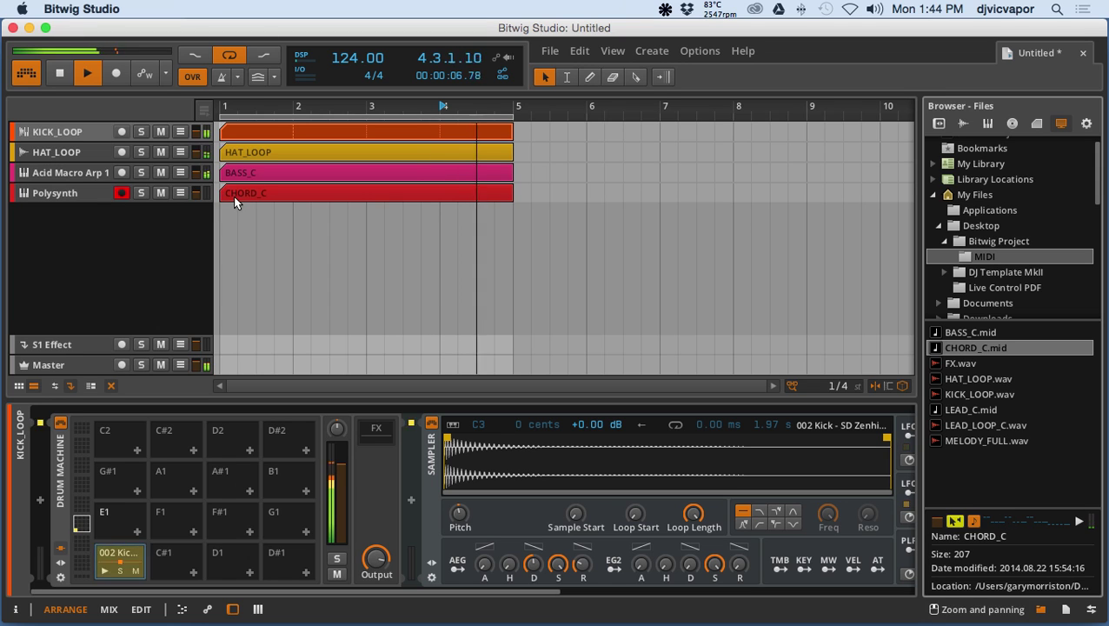
left_click(142, 191)
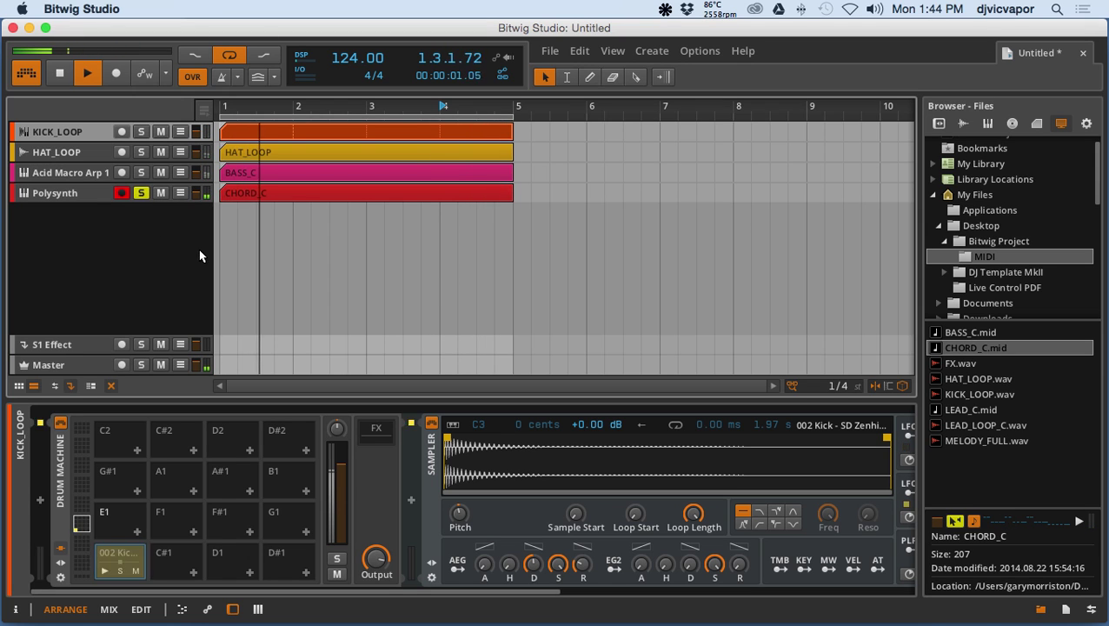
left_click(93, 192)
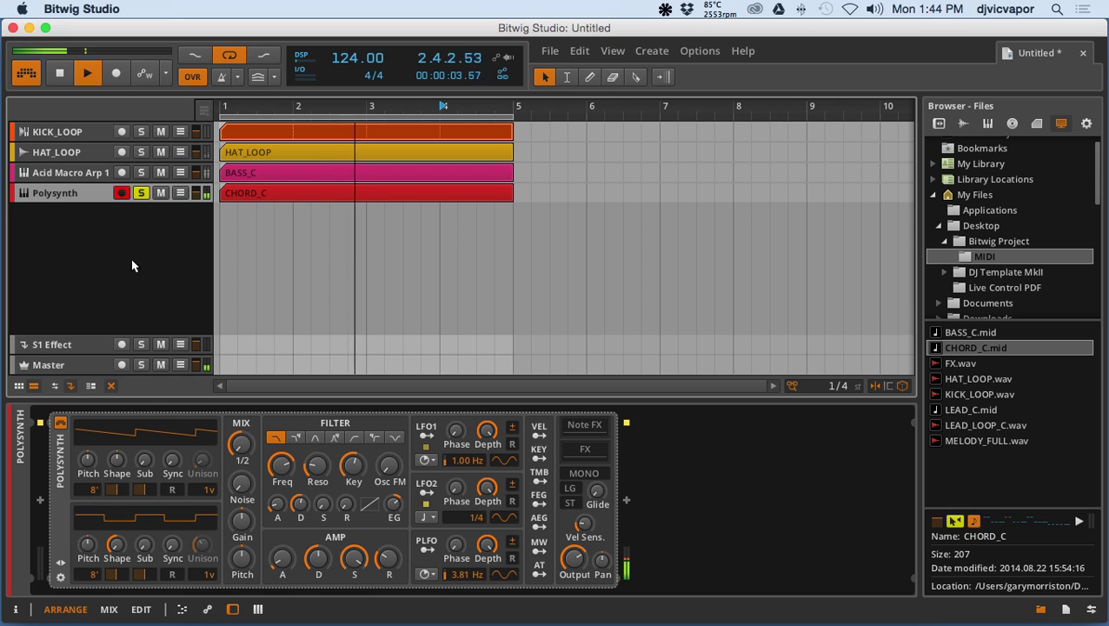
Step: Reveal the Polysynth's preset and macro section and audition the Bass 2 through Bass Barefoot presets
left_click(62, 568)
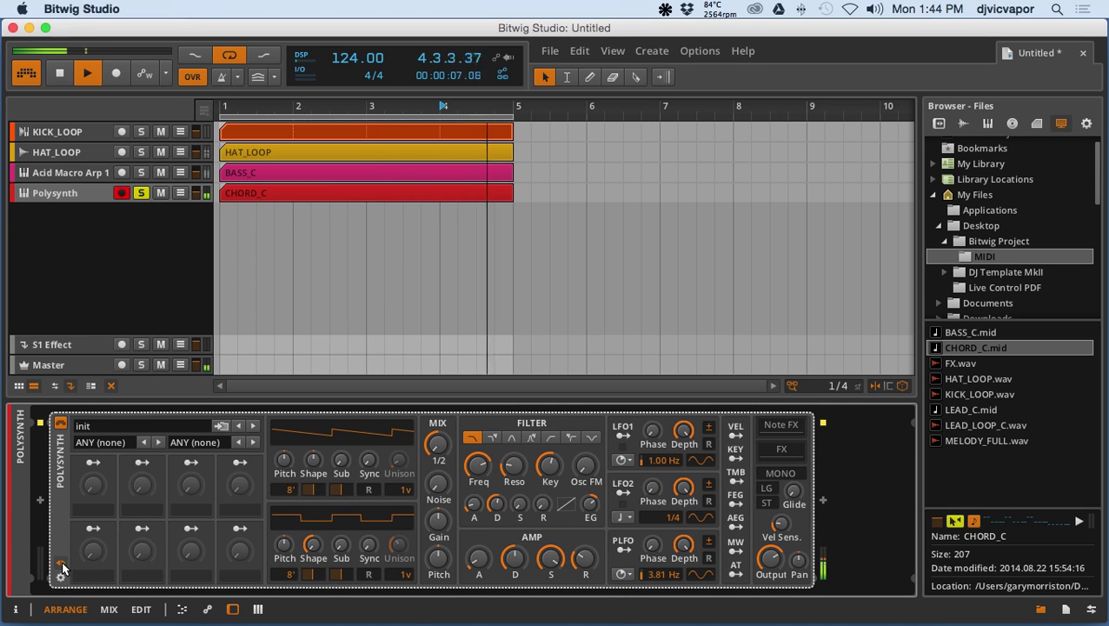
left_click(149, 430)
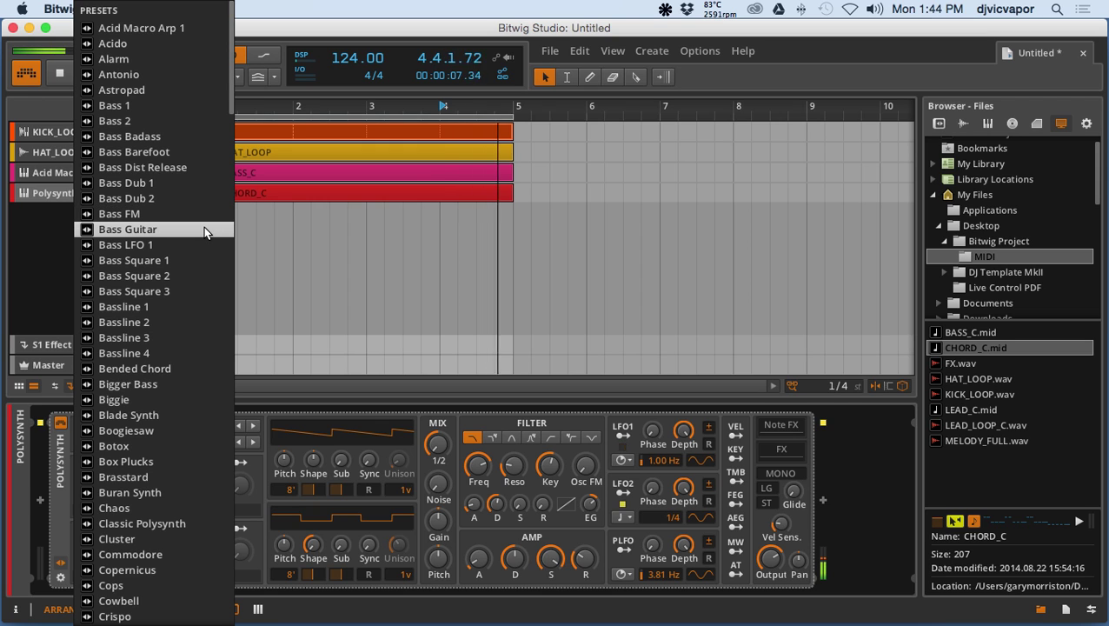
left_click(181, 121)
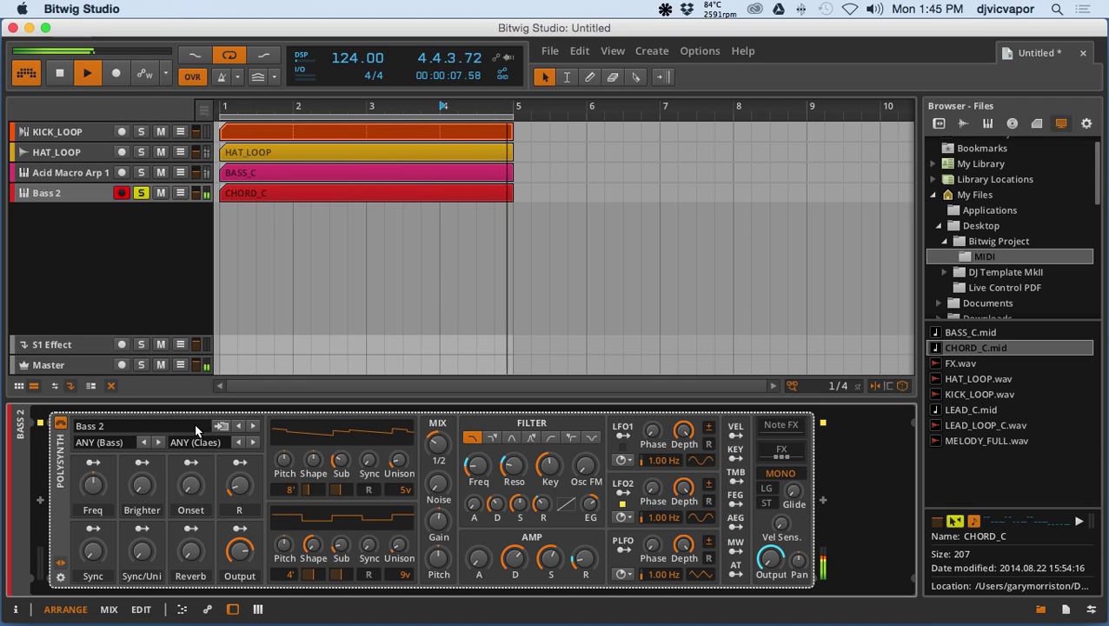
left_click(253, 427)
left_click(253, 427)
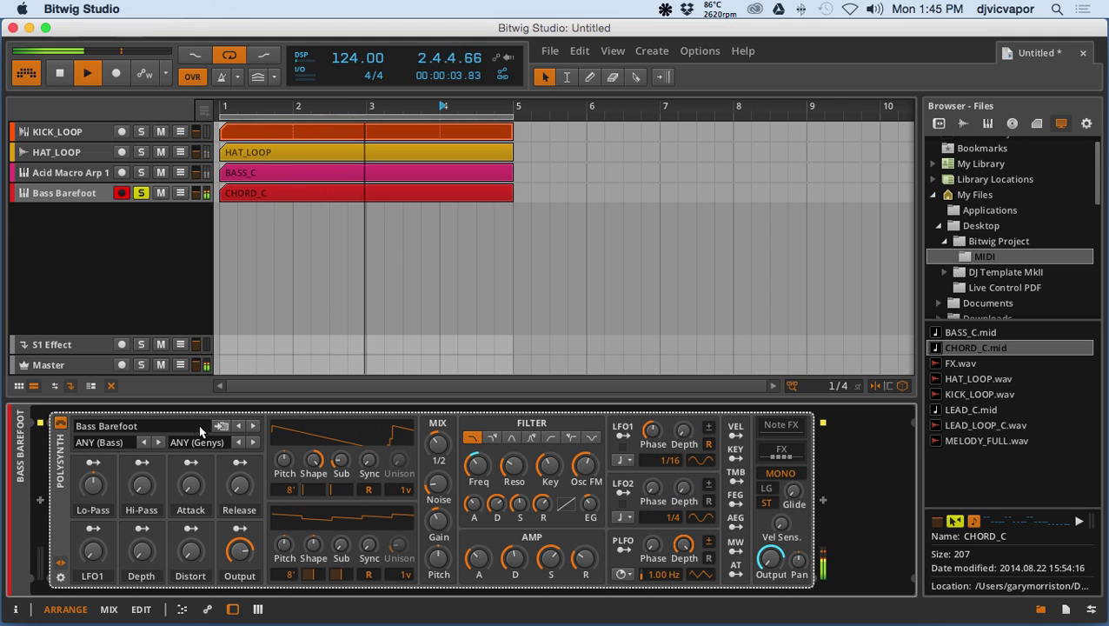
Step: Load the Box Plucks preset on the Polysynth and take the chord track out of solo
left_click(192, 427)
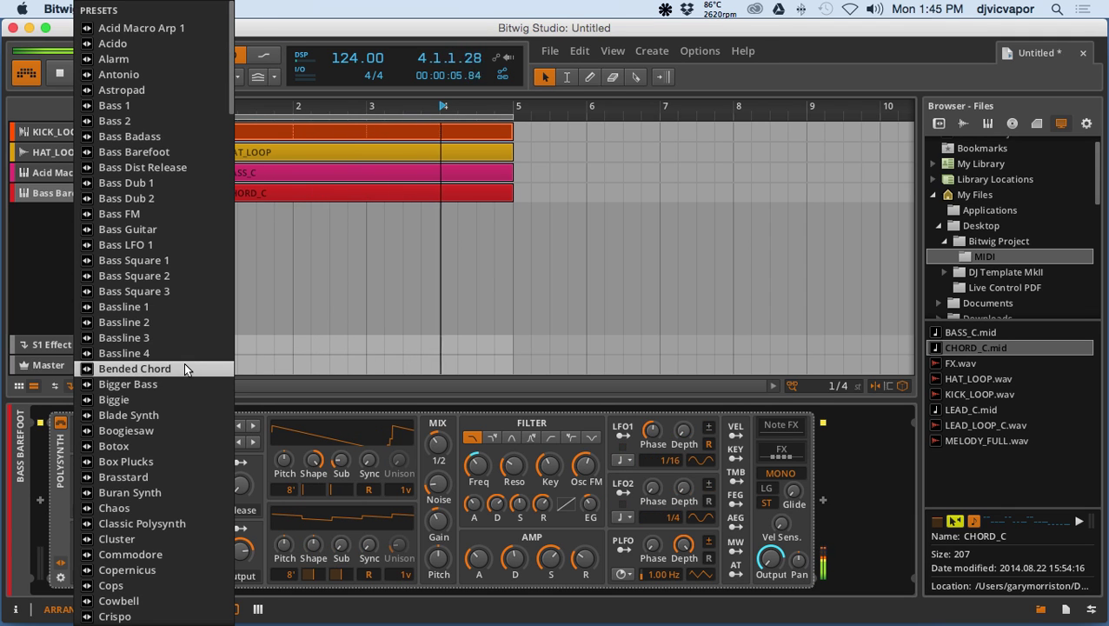
scroll(185, 369, "down", 5)
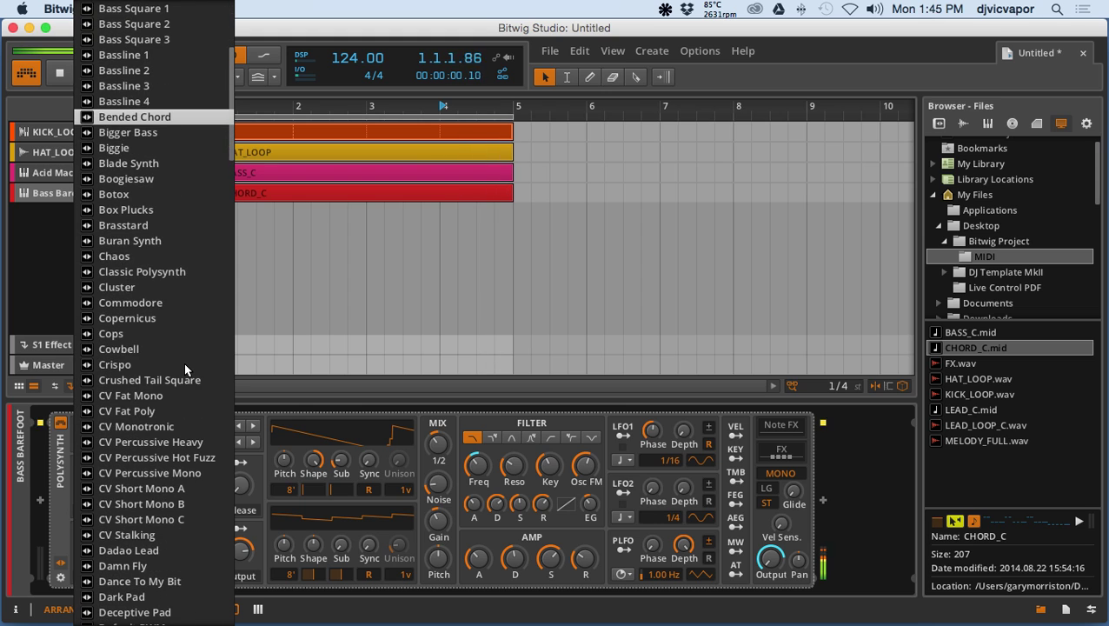
scroll(185, 369, "down", 1)
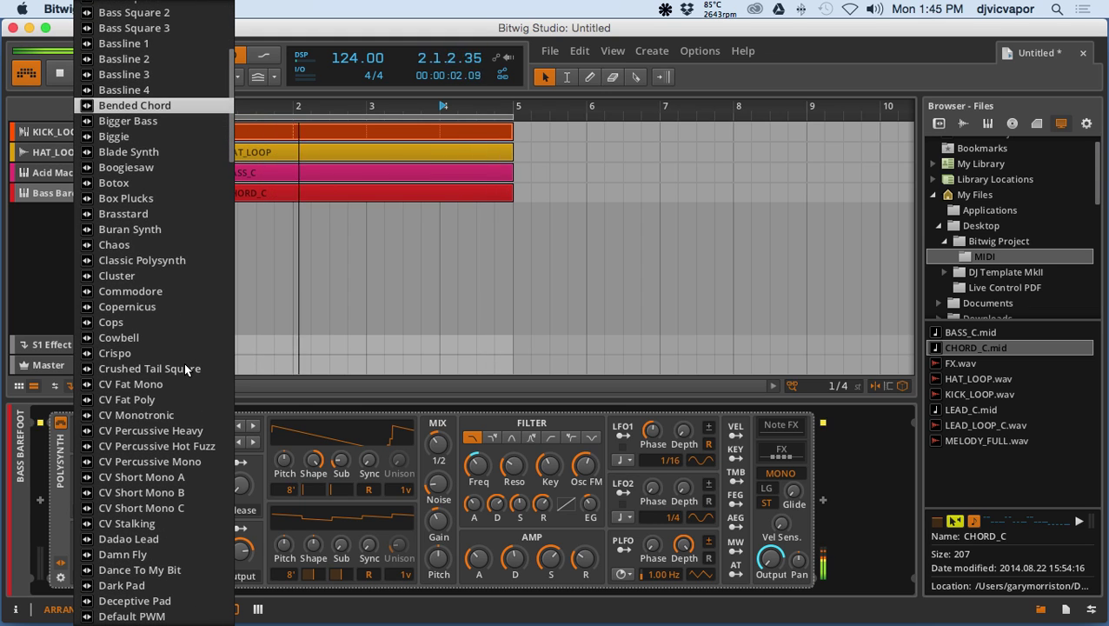
left_click(182, 193)
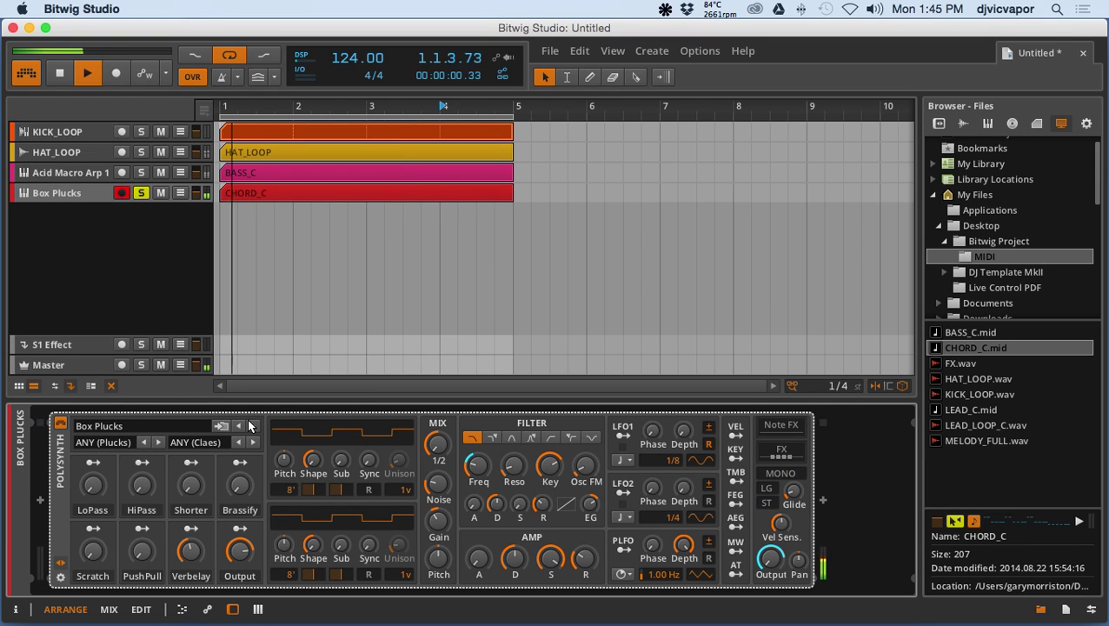
left_click(141, 194)
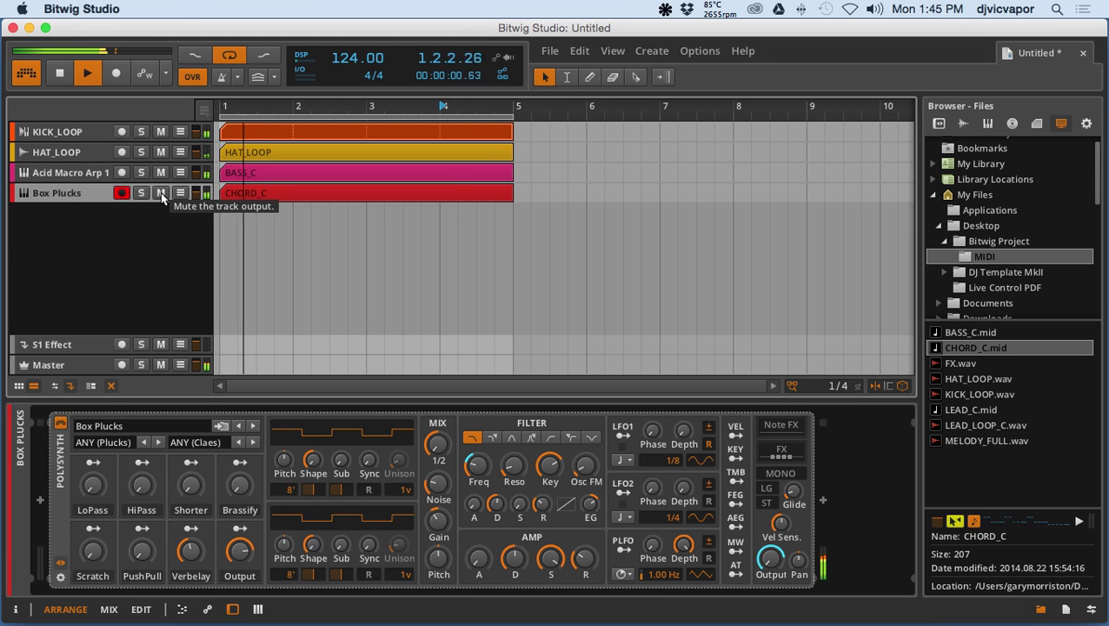
Step: Open the CHORD_C clip in an enlarged note editor and examine the pitches of its notes
double_click(263, 192)
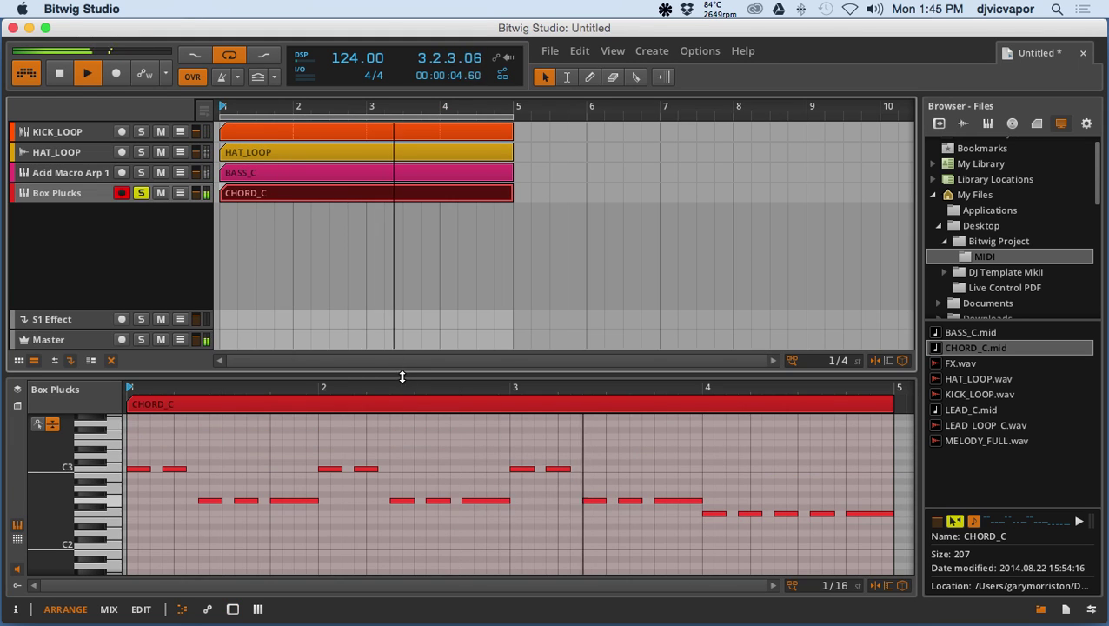
left_click_drag(403, 377, 414, 308)
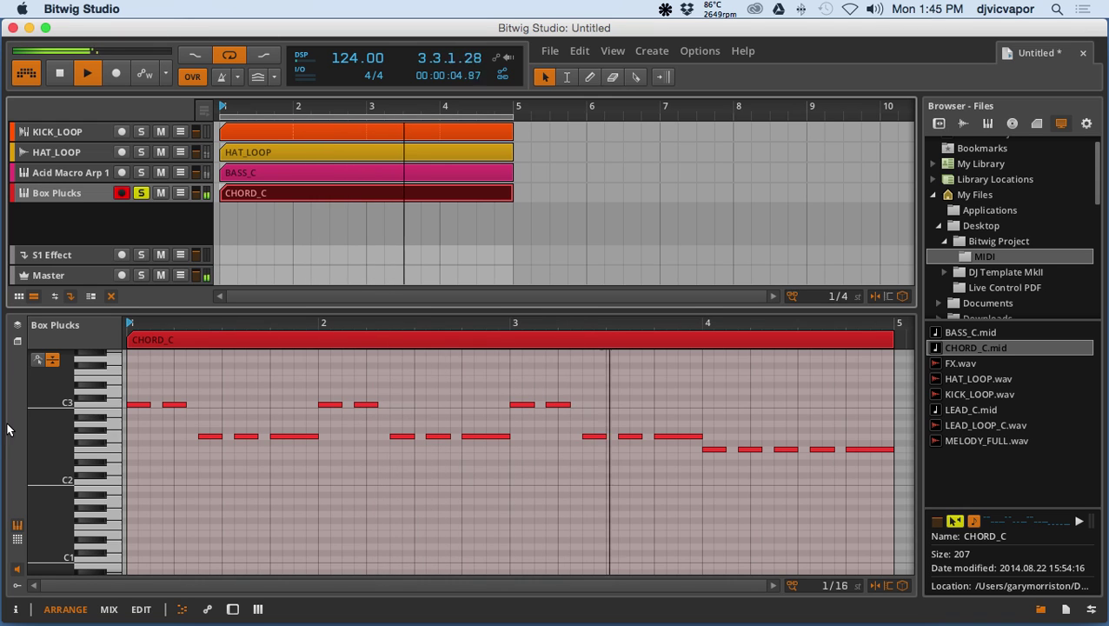
scroll(513, 461, "up", 1)
scroll(512, 461, "up", 5)
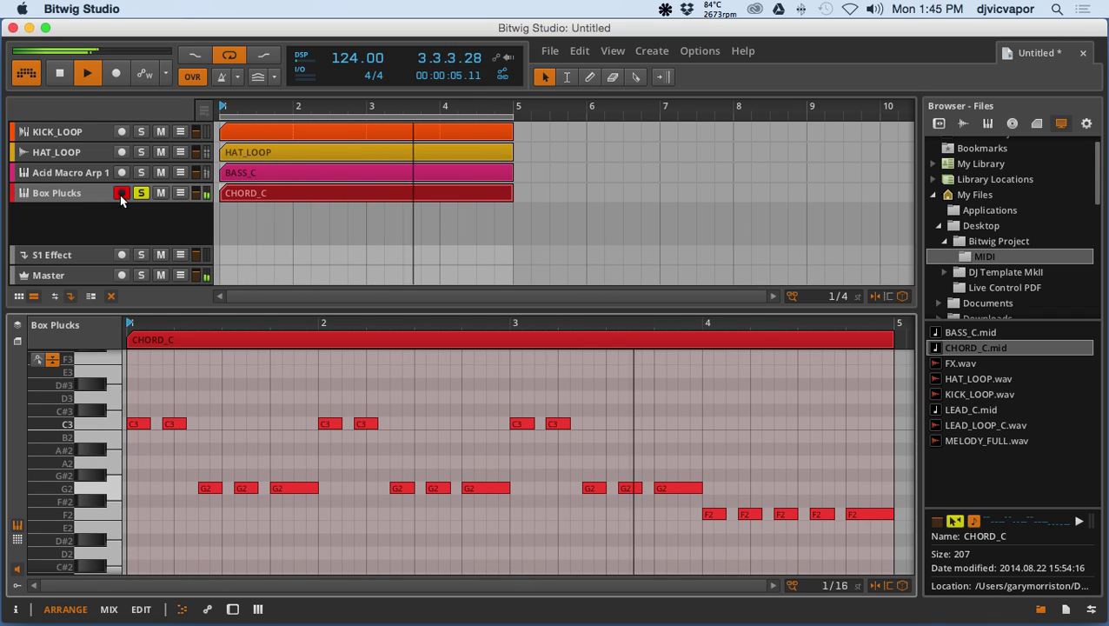
Step: Return to the chord track's Polysynth and switch its preset to Brasstard
double_click(76, 194)
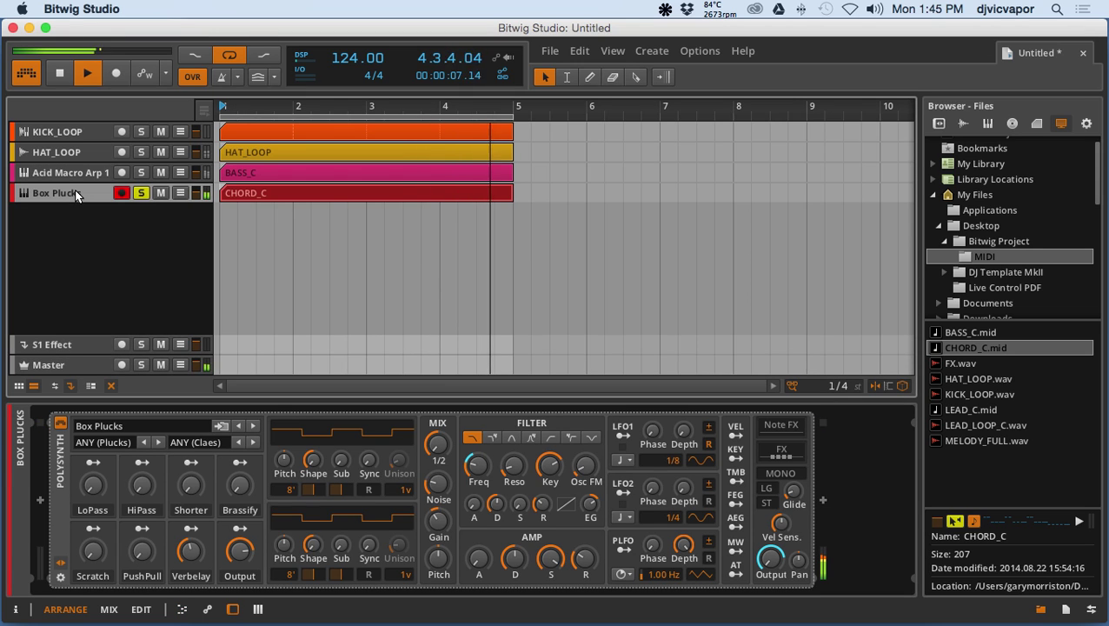
left_click(254, 426)
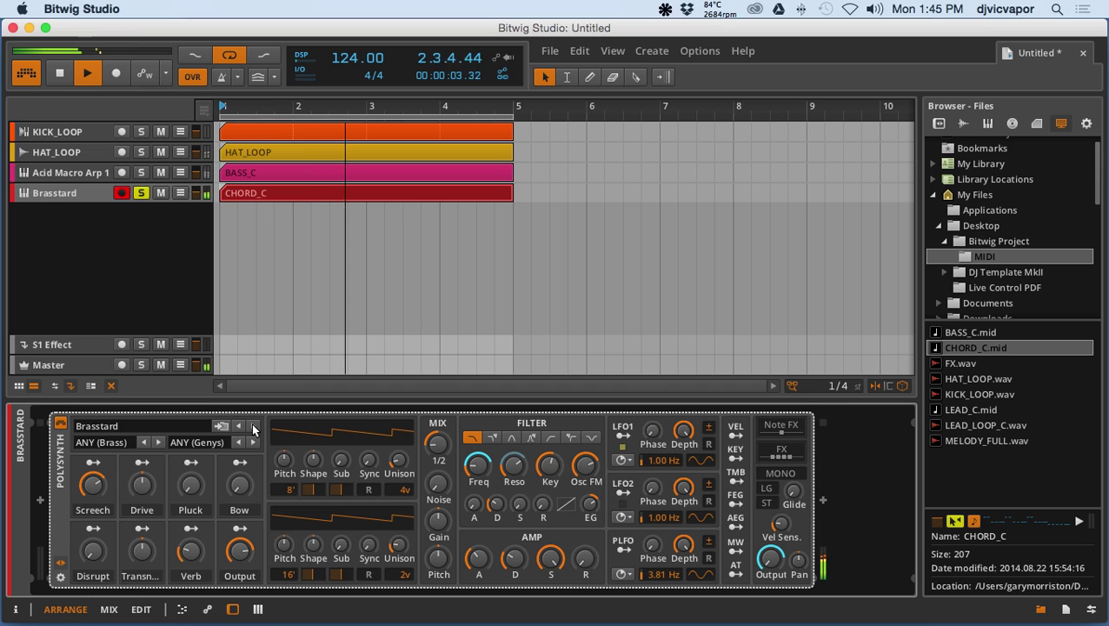
Step: Audition the Polysynth presets that follow Brasstard, from Buran Synth through Chaos to Classic Polysynth
left_click(254, 426)
left_click(253, 427)
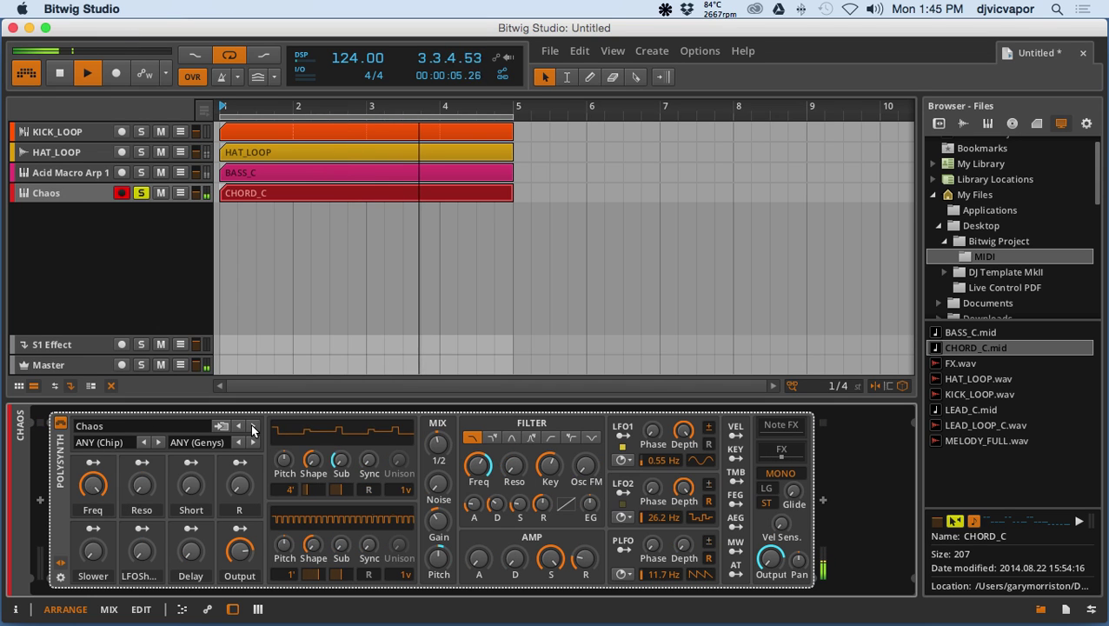
left_click(254, 427)
Step: Load the Dance To My Bit preset on the Polysynth and audition the following presets up to Default Saw
left_click(176, 426)
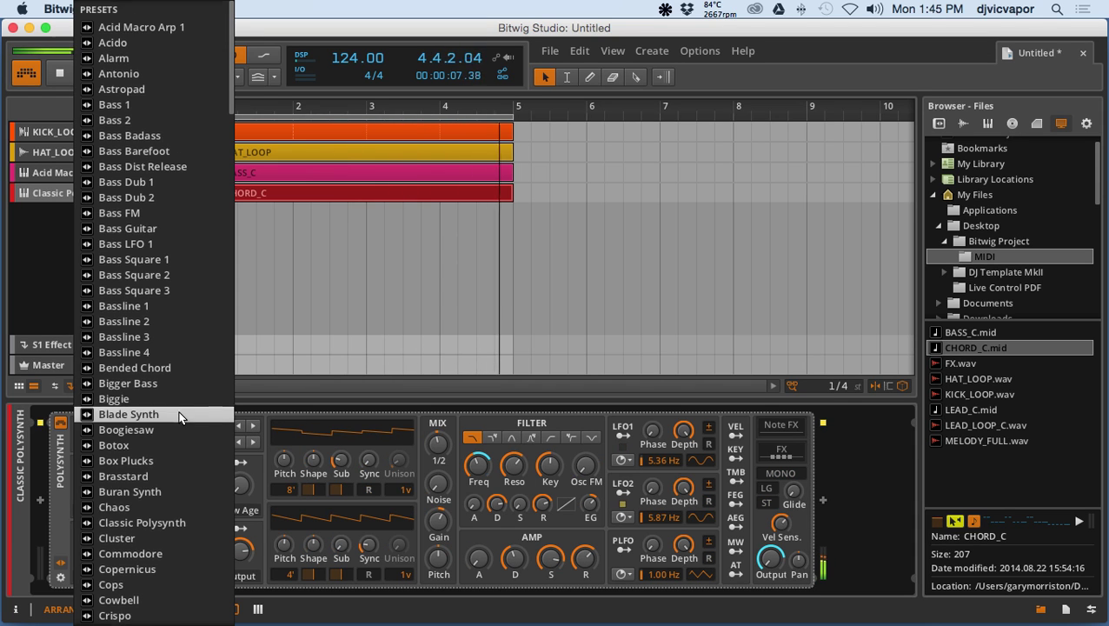
scroll(179, 418, "down", 10)
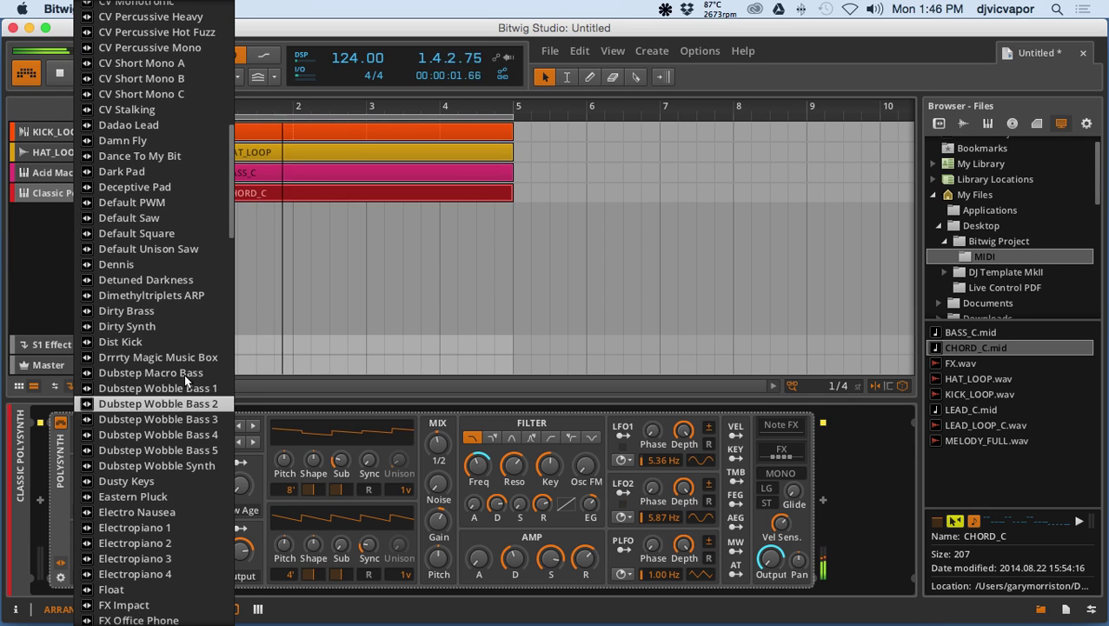
left_click(199, 154)
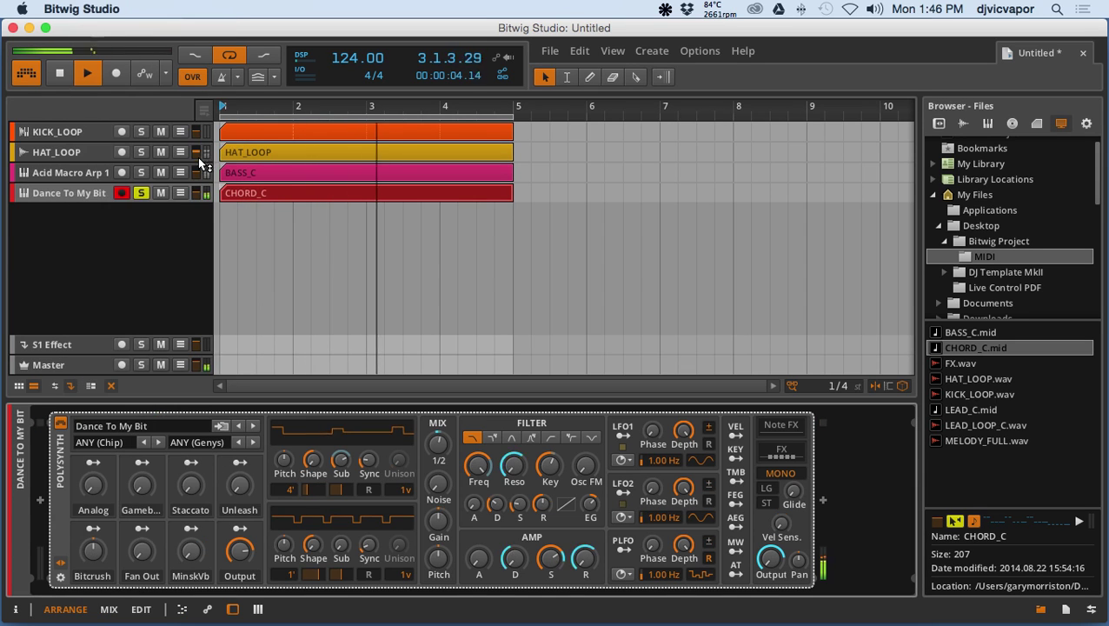
left_click(254, 427)
left_click(254, 428)
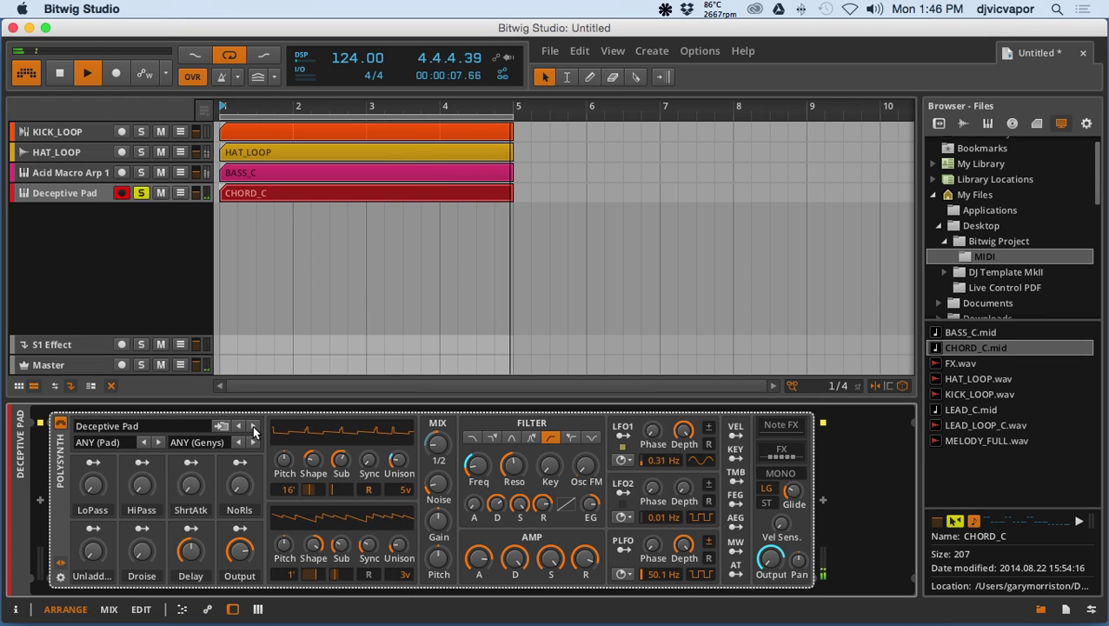
left_click(254, 427)
left_click(253, 427)
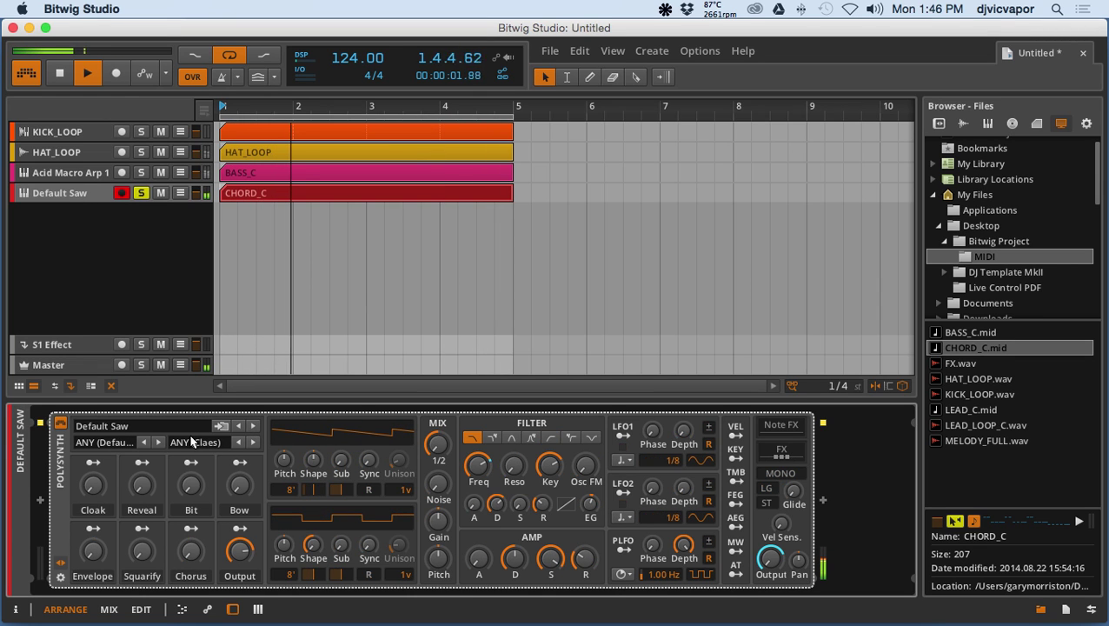
Step: Try the Commodore preset on the Polysynth and advance to Copernicus
left_click(182, 428)
scroll(173, 387, "down", 5)
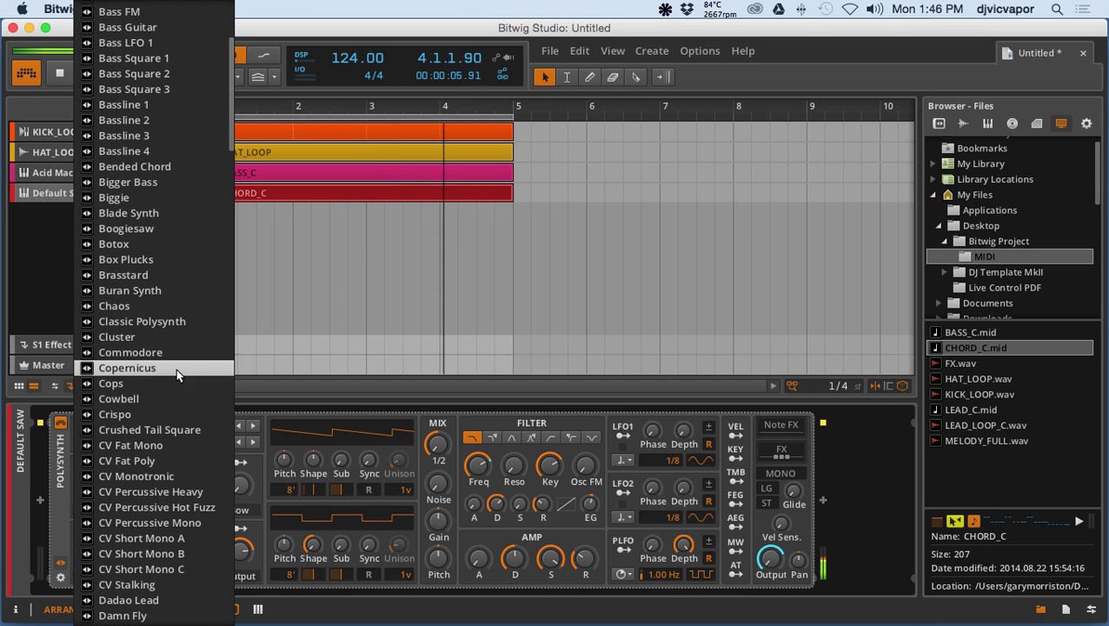
left_click(178, 352)
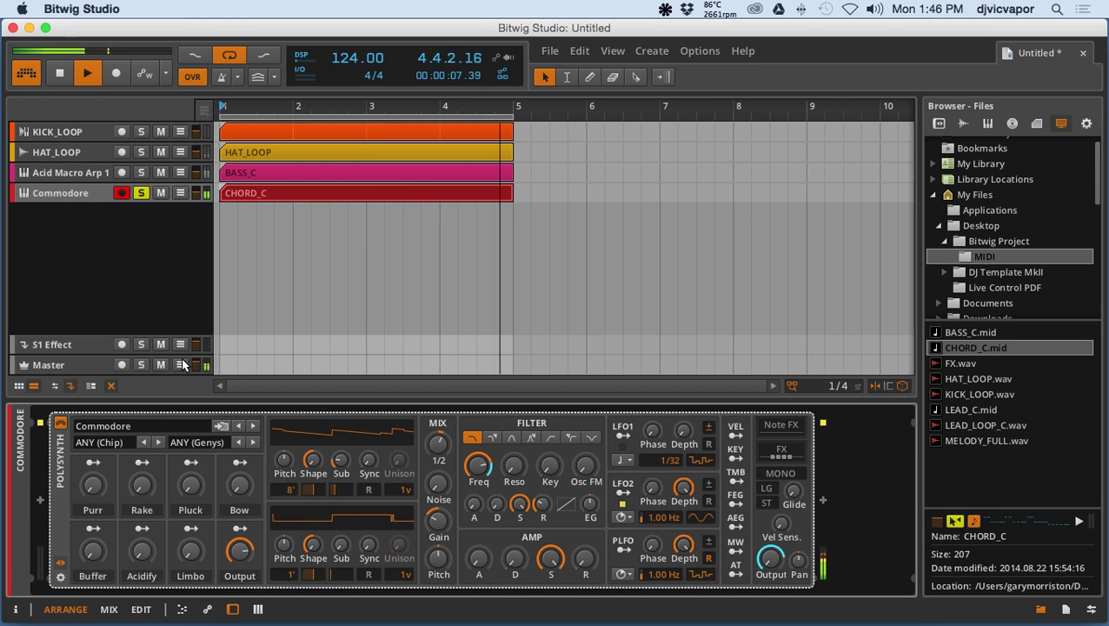
left_click(223, 428)
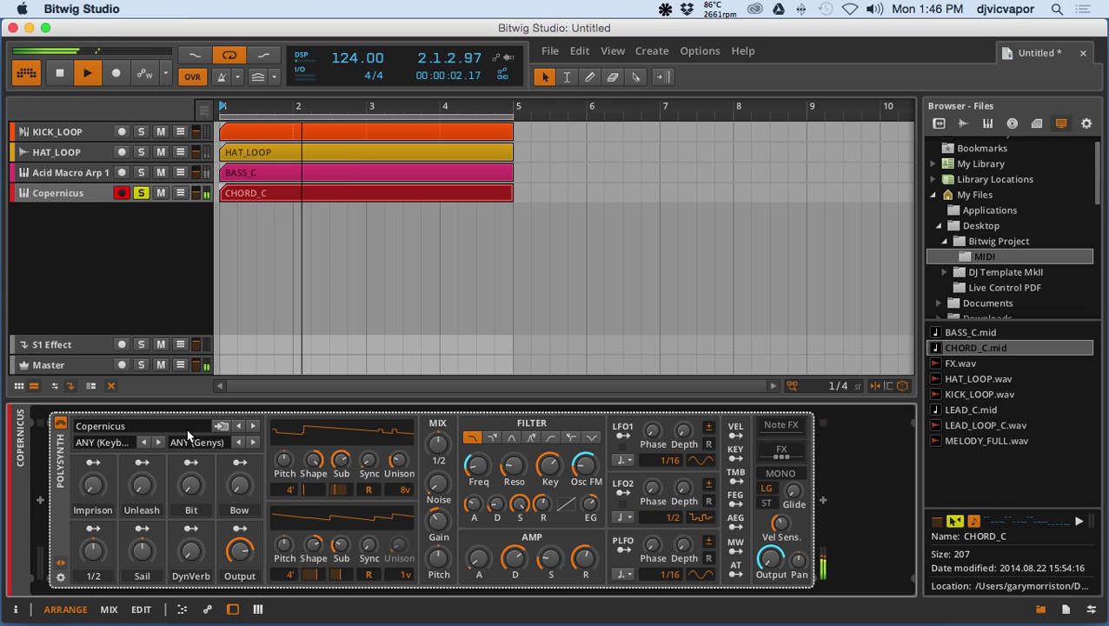
Step: Load the CV Fat Poly preset on the Polysynth and audition the following presets up to CV Percussive Mono
left_click(186, 426)
scroll(185, 386, "down", 3)
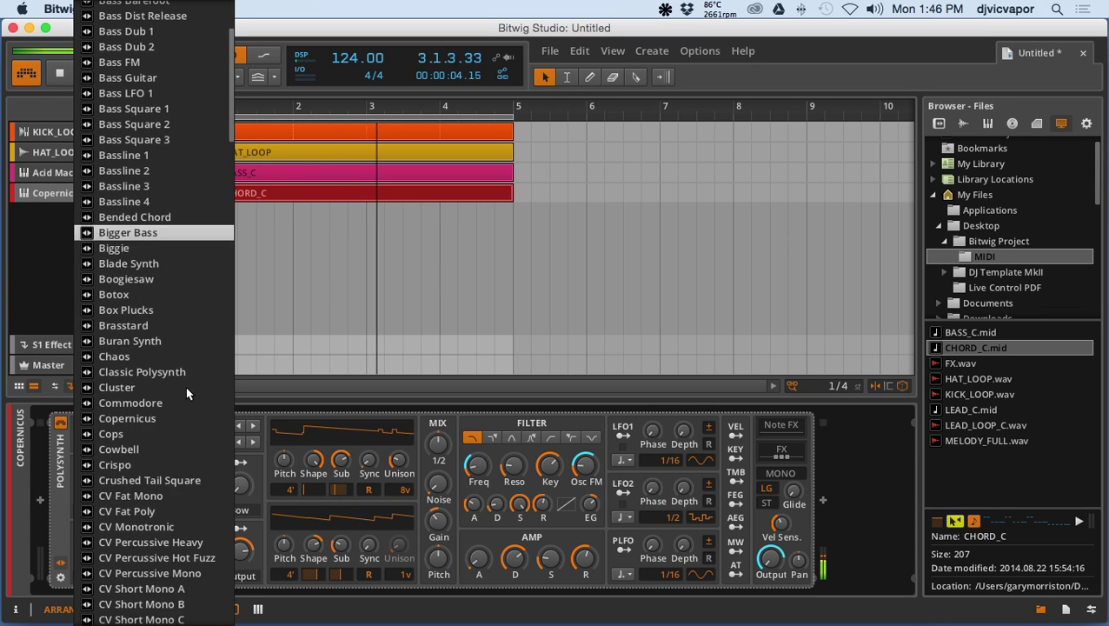
scroll(185, 385, "down", 4)
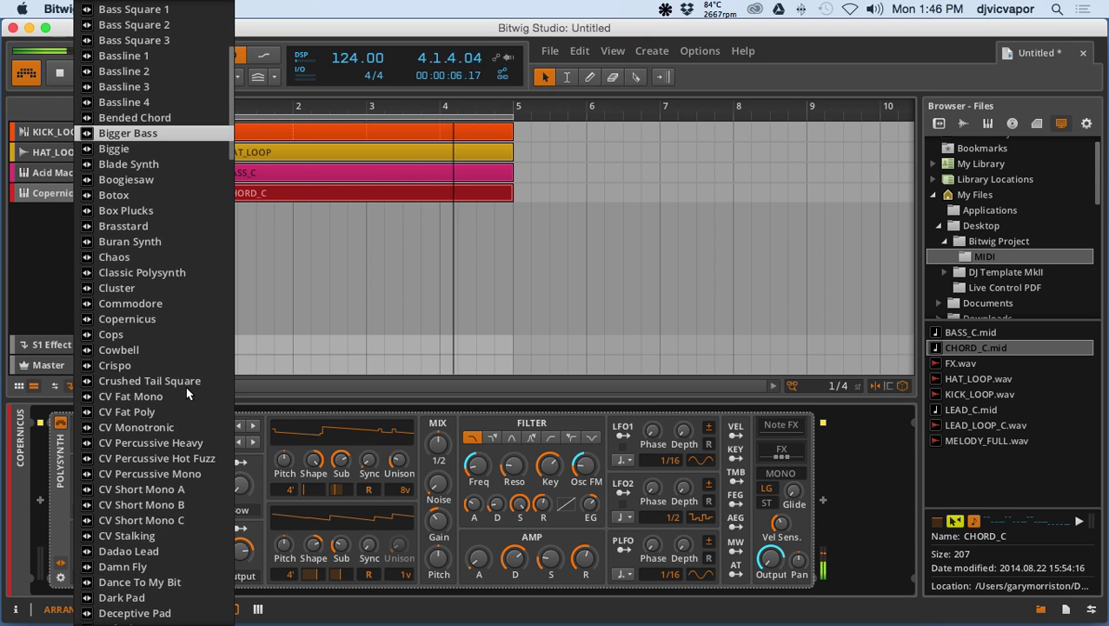
left_click(190, 421)
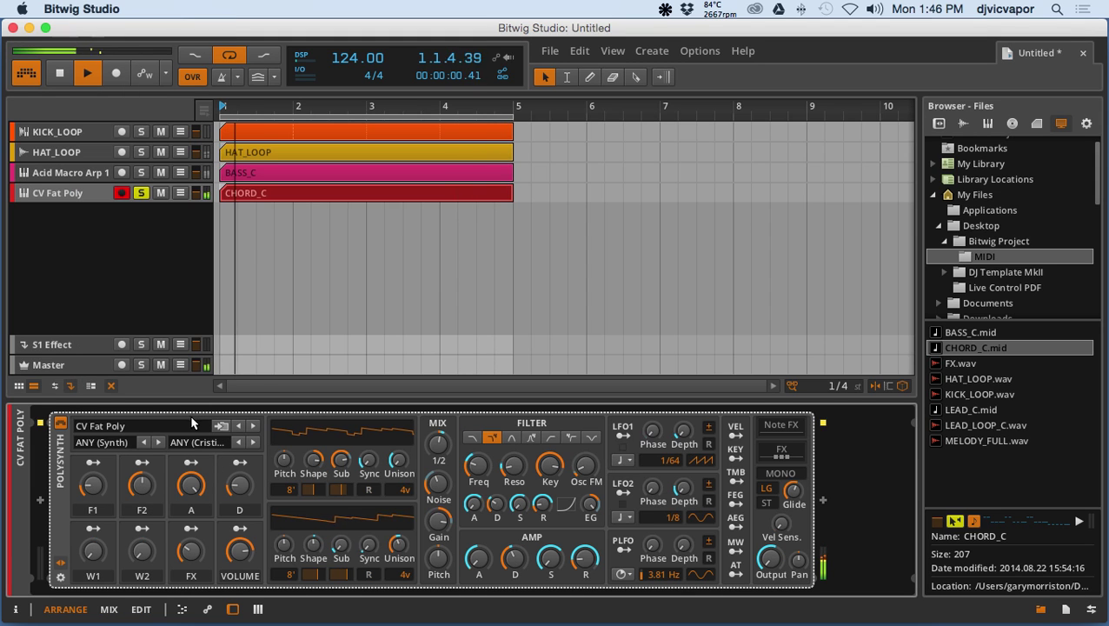
left_click(251, 427)
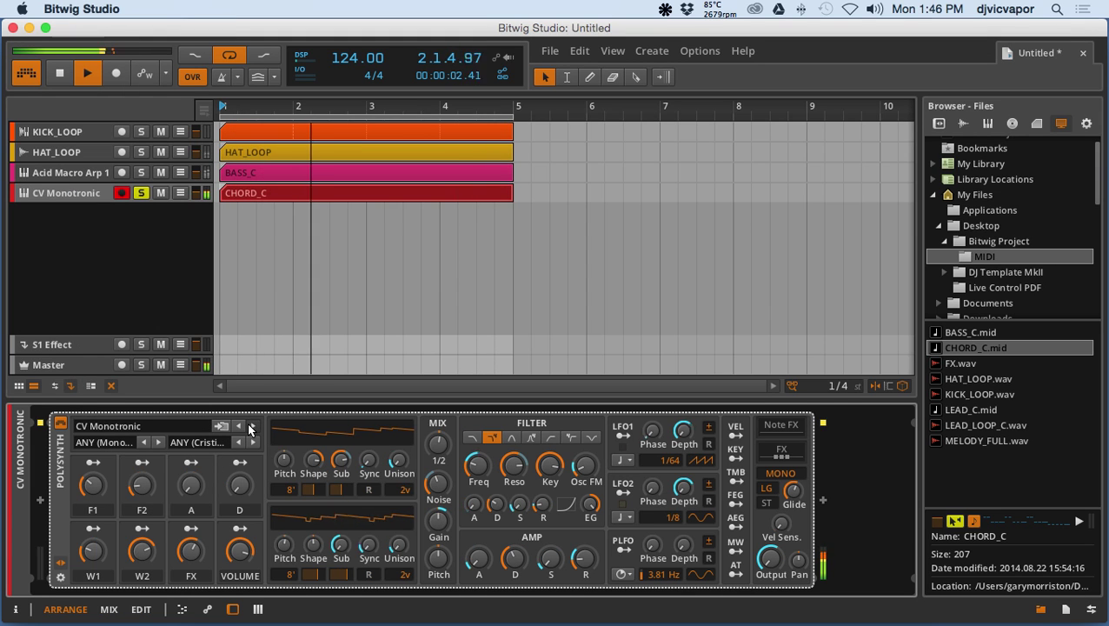
left_click(251, 427)
left_click(252, 427)
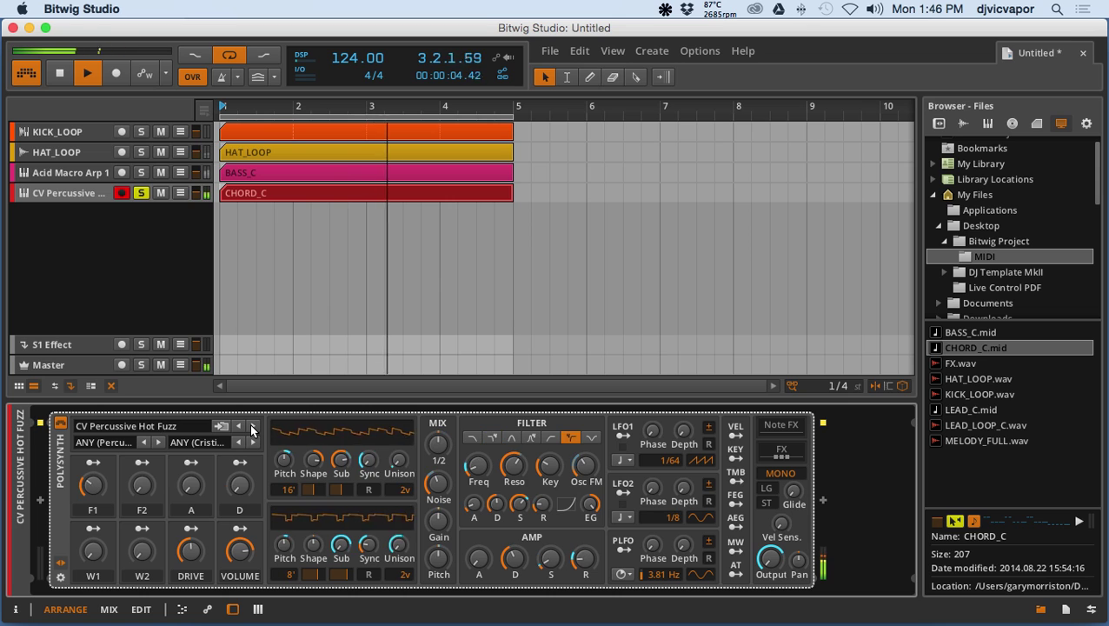
left_click(251, 428)
Step: Try the Magic Trill preset on the Polysynth for the chord part
left_click(219, 425)
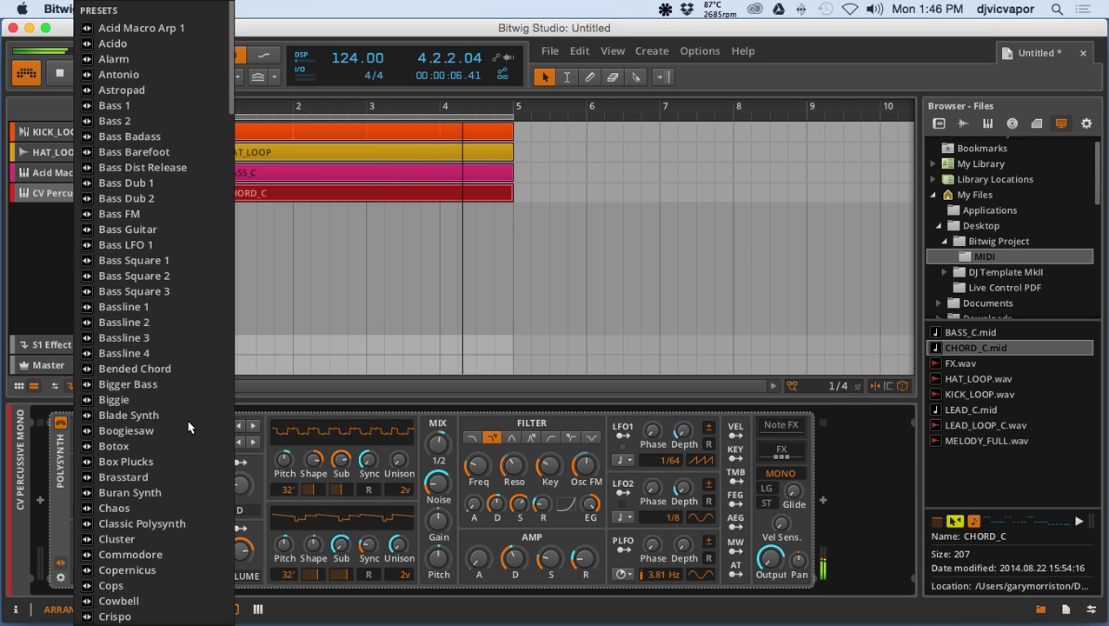
scroll(187, 422, "down", 8)
scroll(187, 419, "down", 6)
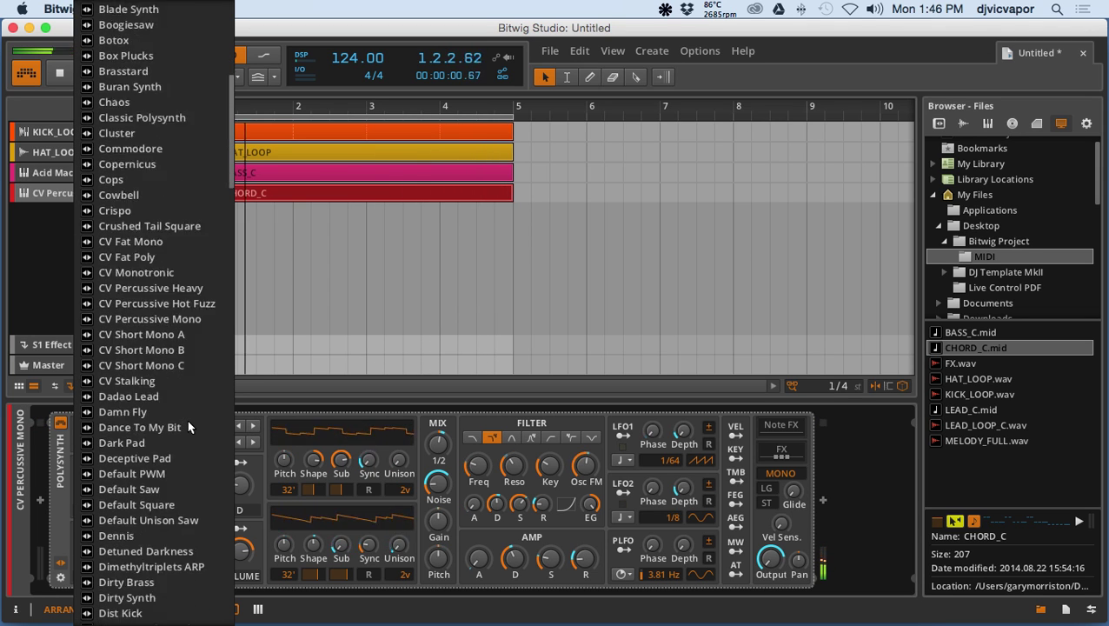
scroll(187, 419, "down", 20)
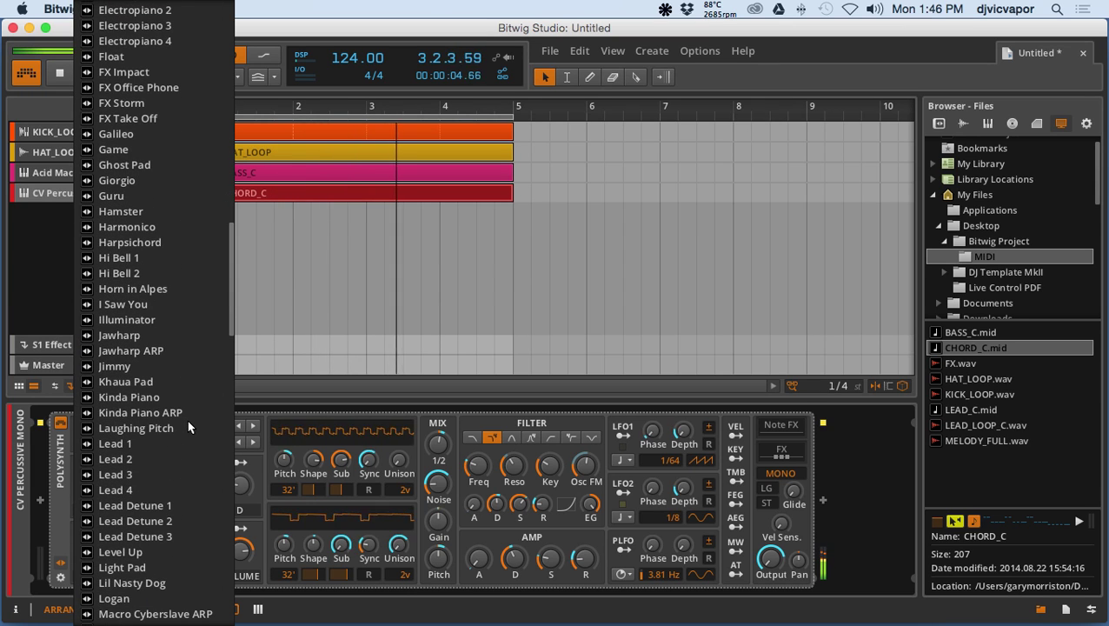
scroll(187, 418, "down", 3)
scroll(187, 419, "down", 2)
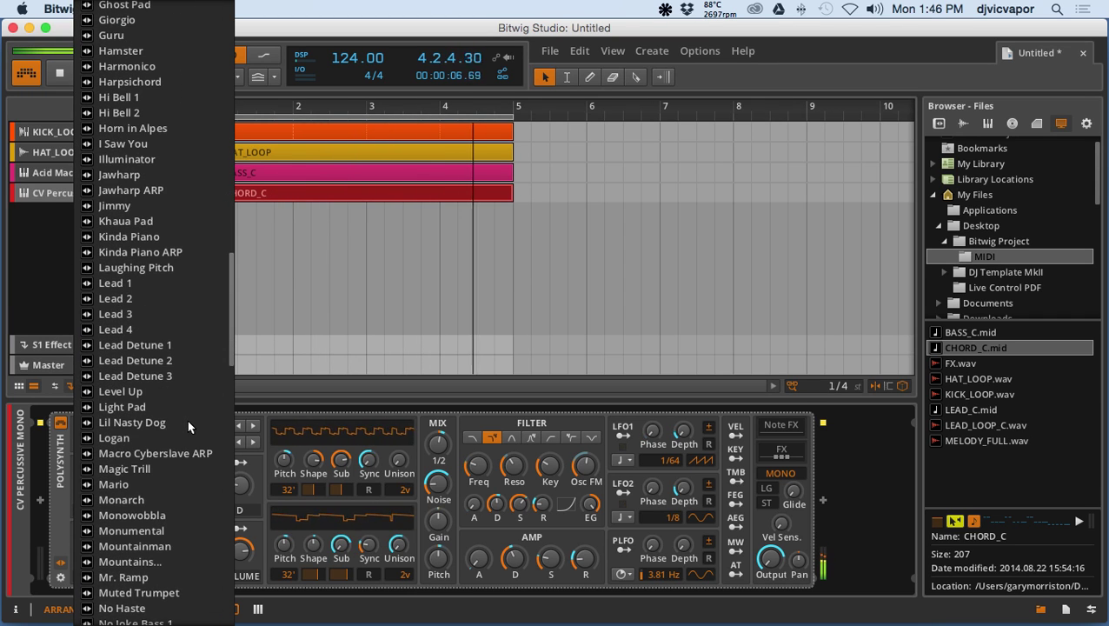
left_click(166, 464)
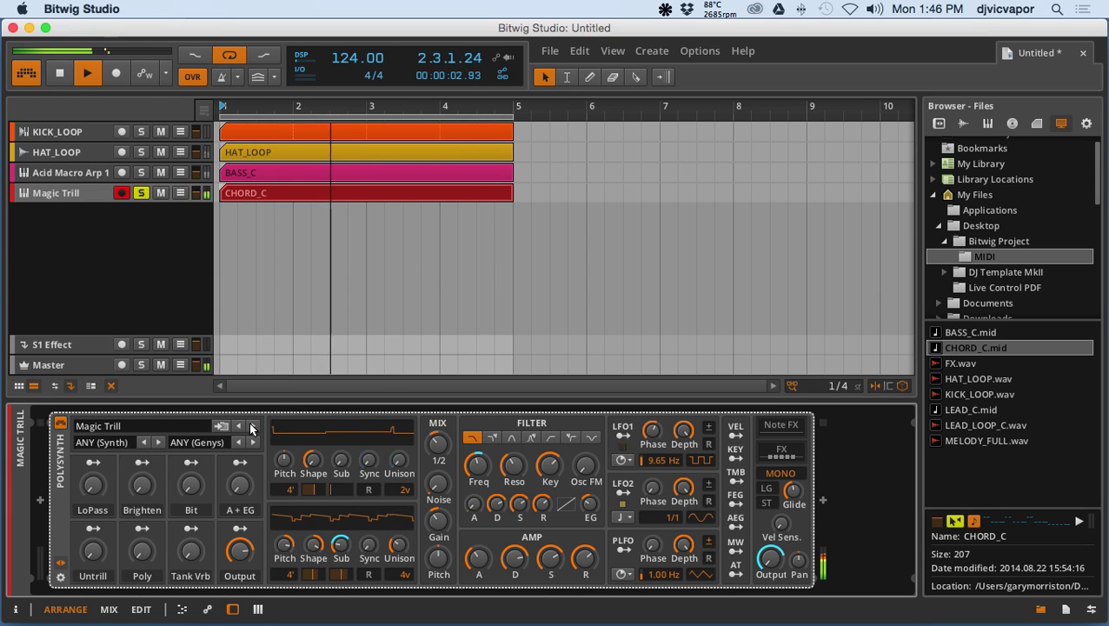
Step: Load the Synth 3rd 1 preset on the Polysynth and take the chord track out of solo
left_click(195, 427)
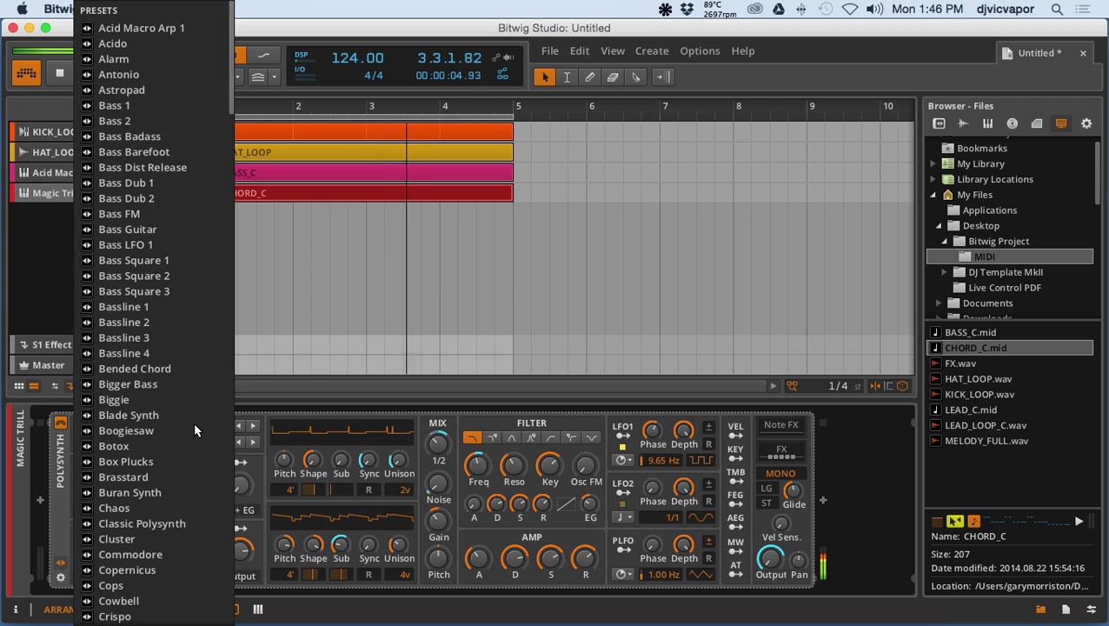
scroll(195, 427, "down", 20)
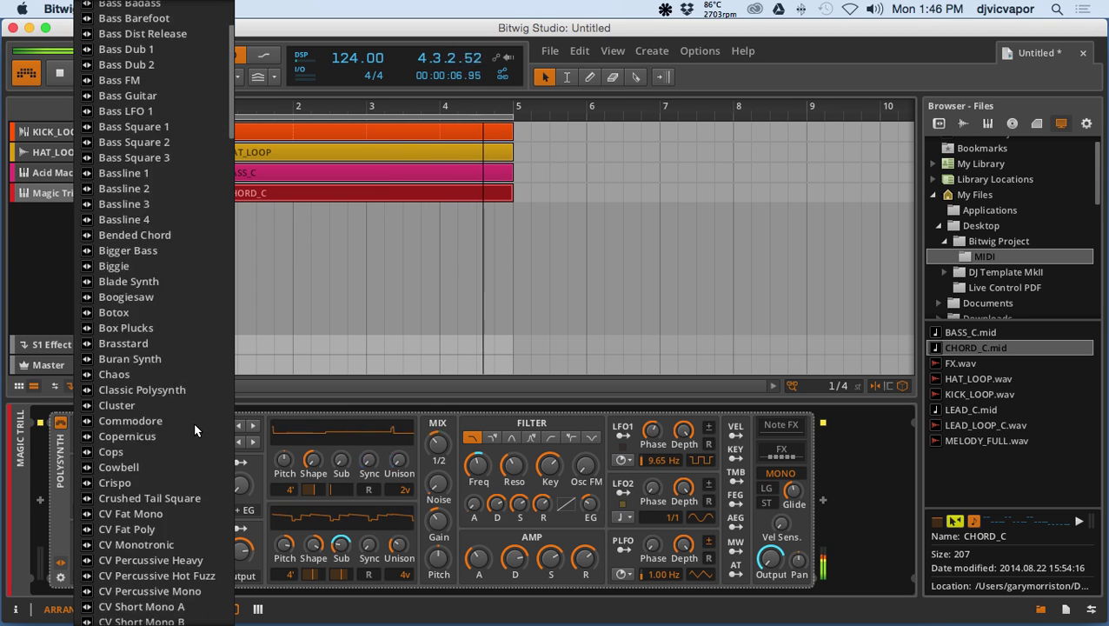
scroll(195, 428, "down", 7)
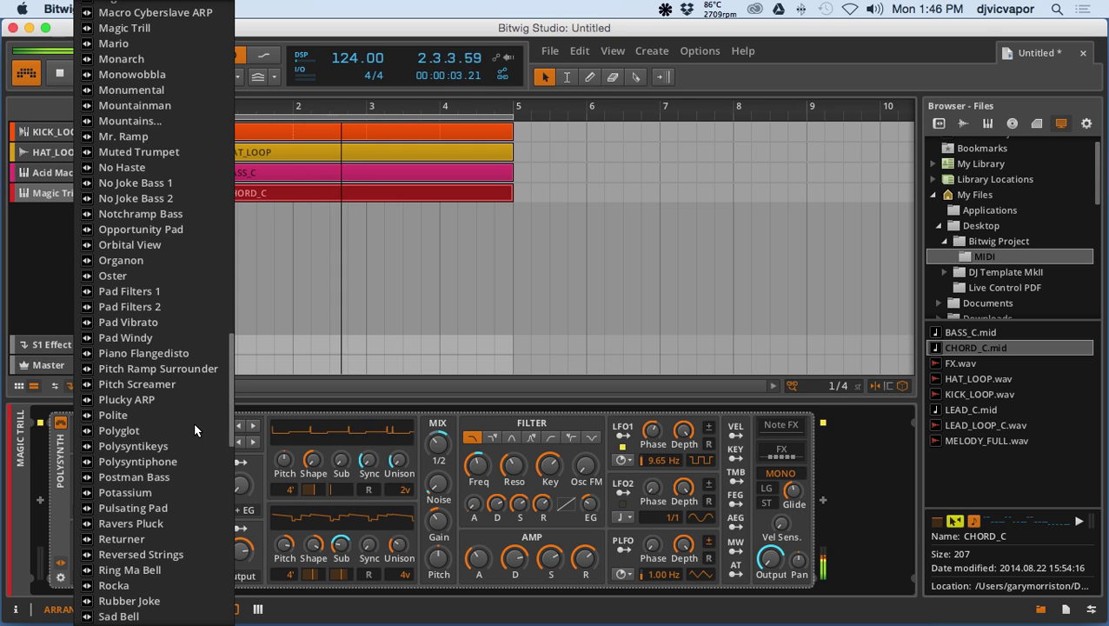
scroll(195, 429, "down", 11)
scroll(194, 429, "down", 10)
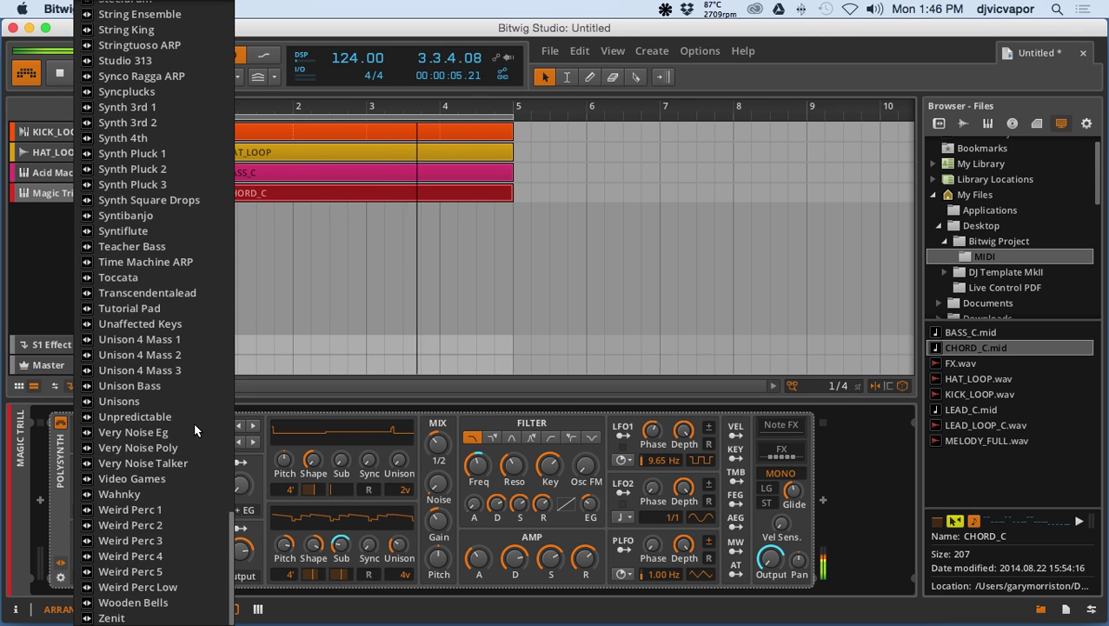
scroll(195, 429, "up", 1)
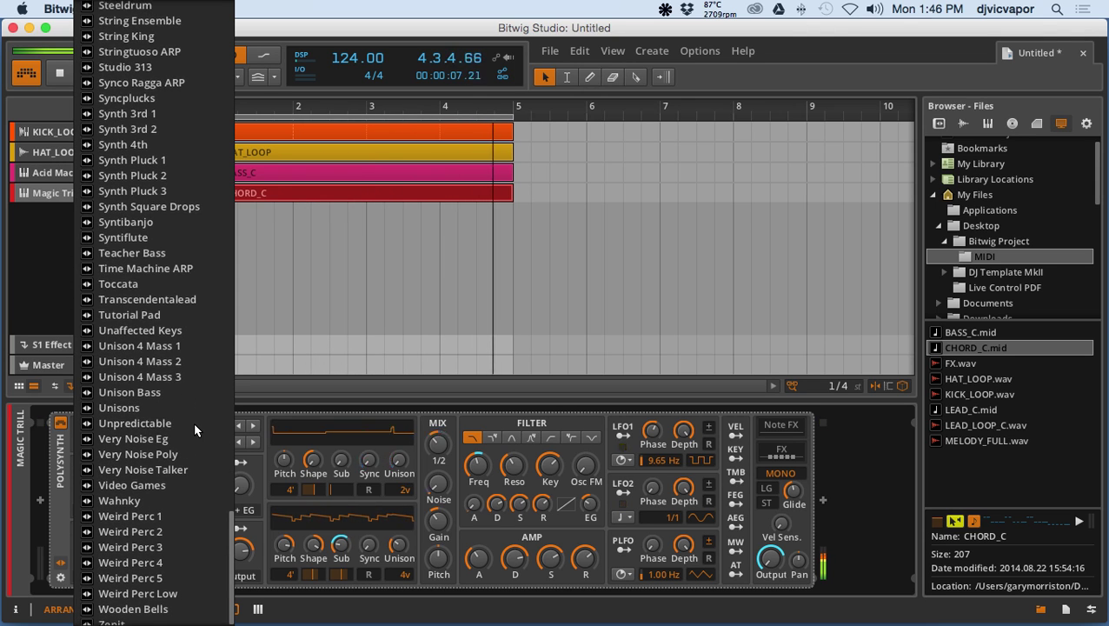
scroll(194, 429, "up", 4)
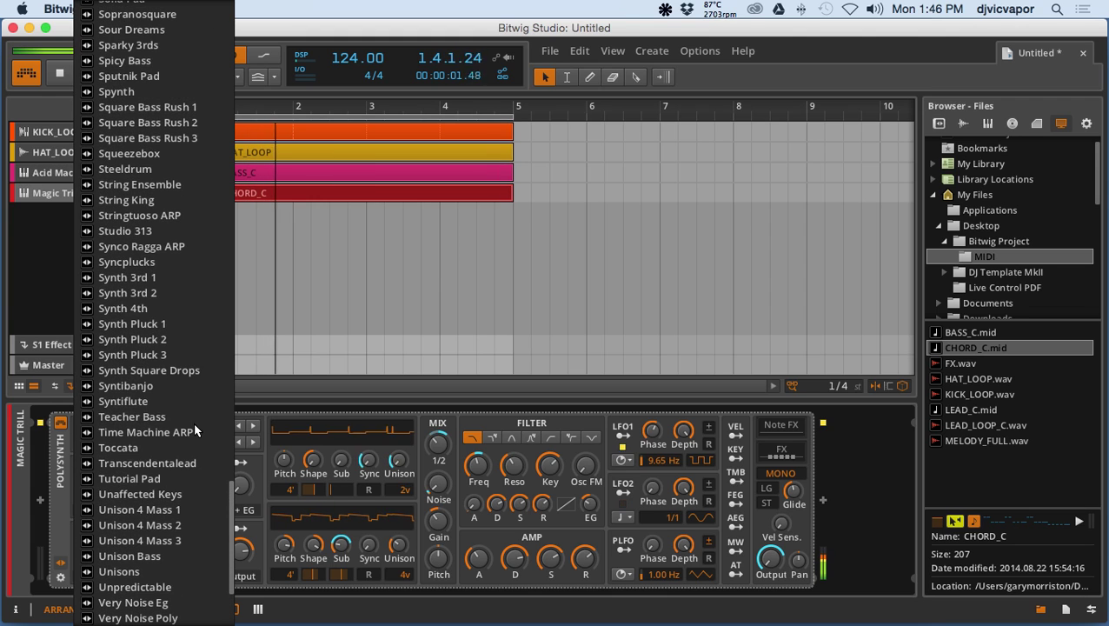
left_click(199, 276)
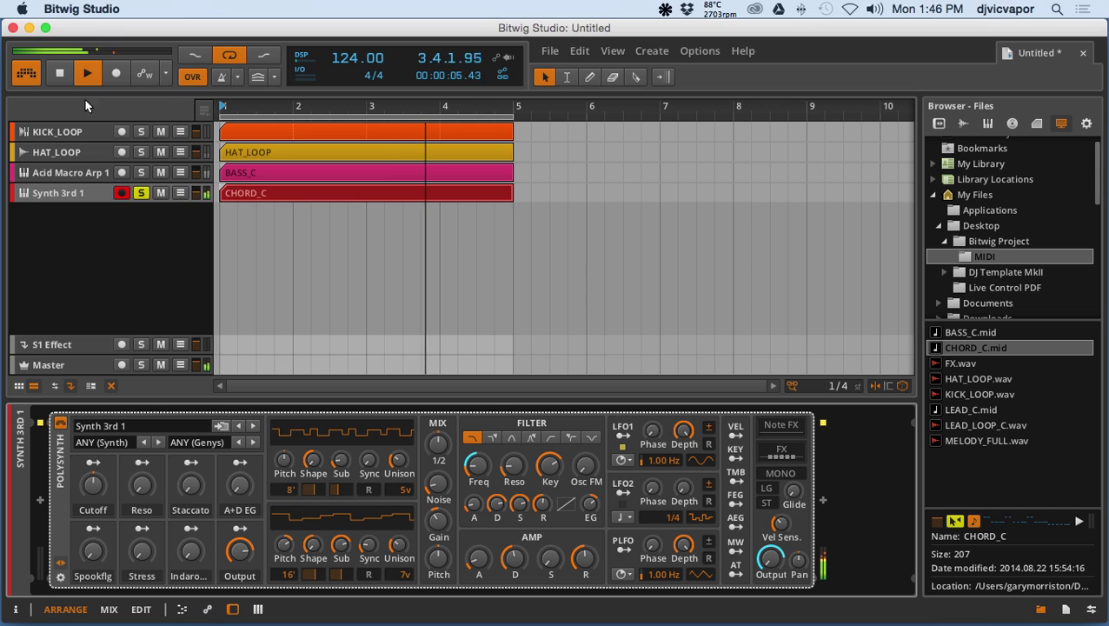
left_click(141, 192)
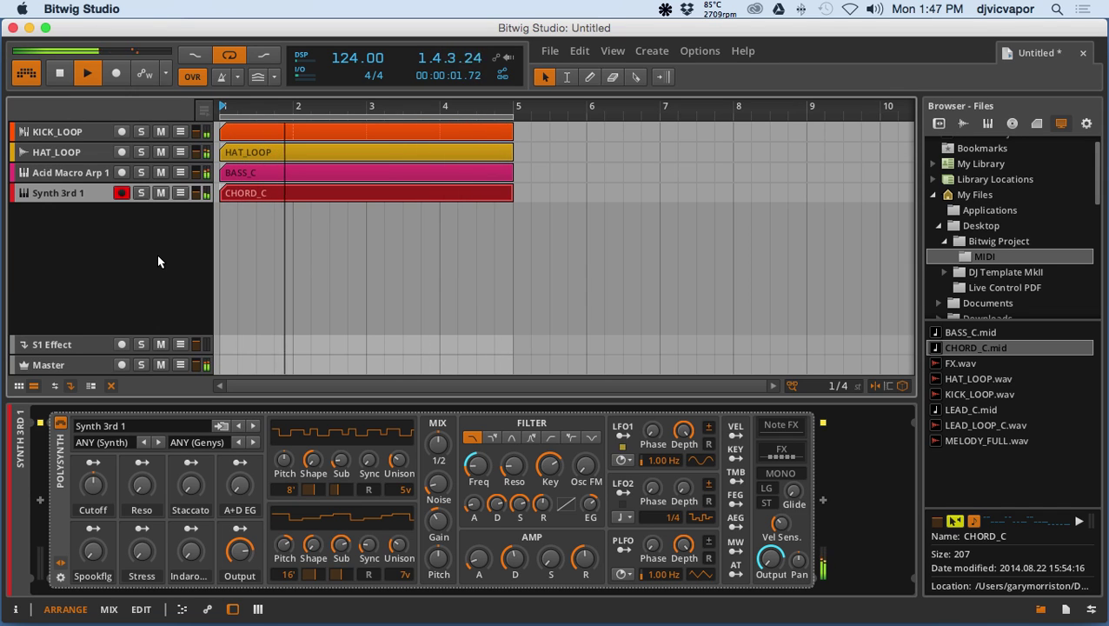
Step: Try adjusting the Polysynth's filter frequency and modulating it with LFO1
left_click(476, 467)
mouse_move(476, 467)
left_mouse_down()
mouse_move(476, 425)
mouse_move(476, 470)
mouse_move(514, 468)
mouse_move(515, 456)
mouse_move(515, 475)
mouse_move(476, 466)
left_mouse_up()
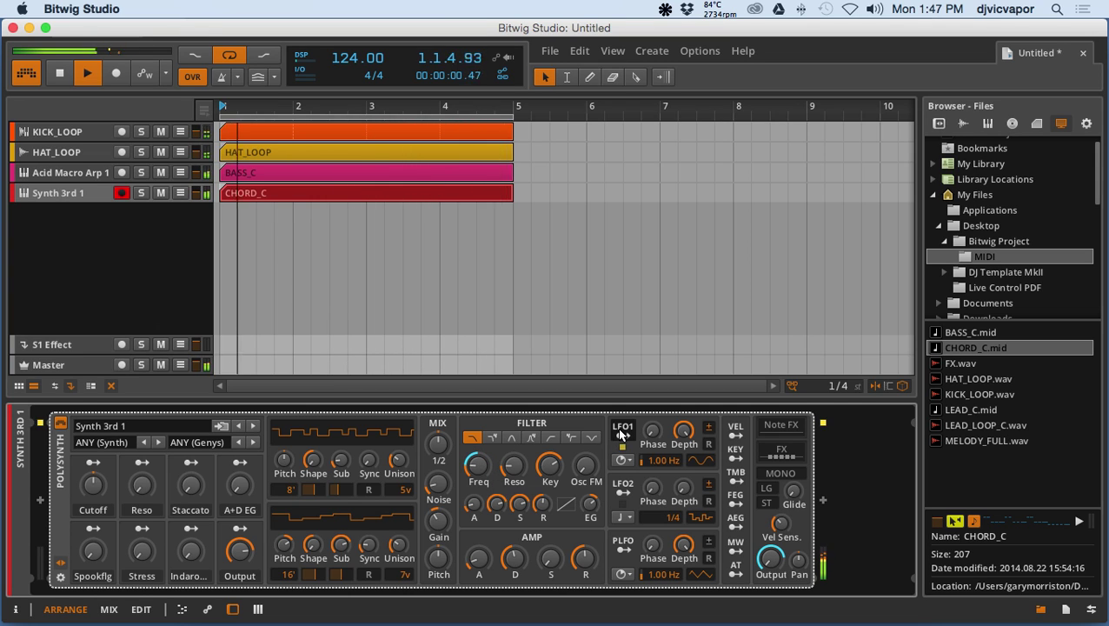
left_click_drag(487, 469, 477, 469)
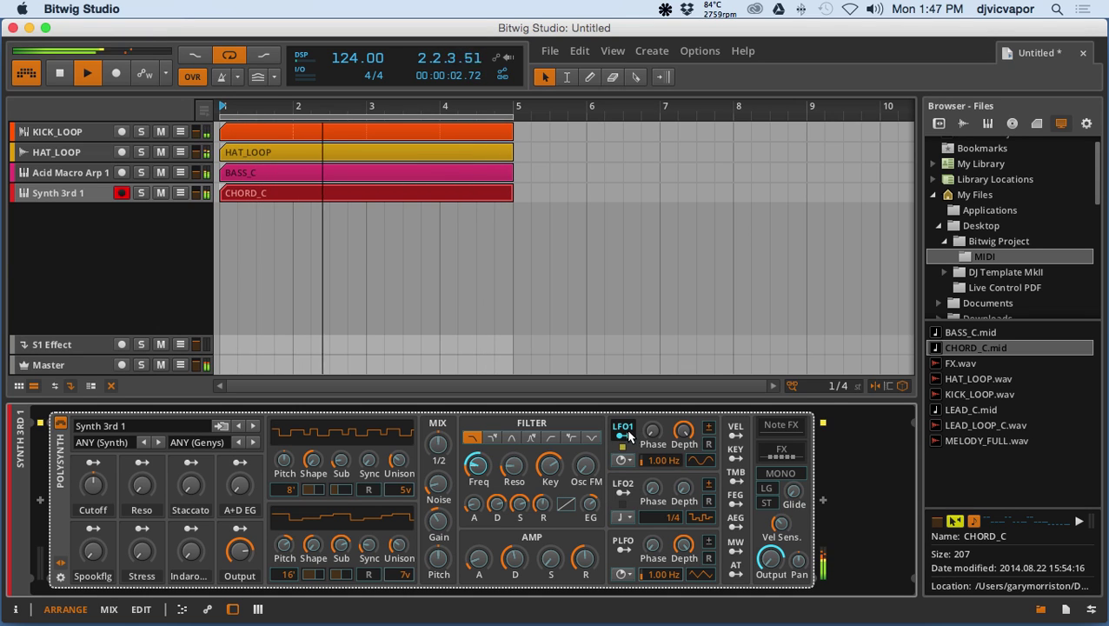
left_click_drag(477, 466, 476, 470)
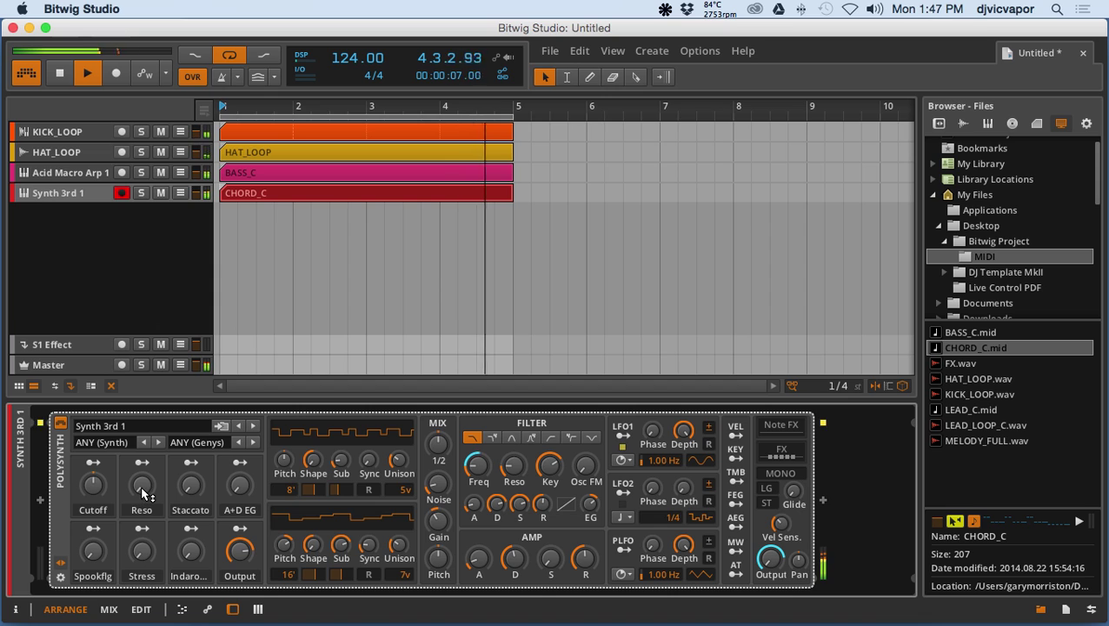
Step: Try the Polysynth's Staccato macro and sweep its Cutoff macro down to about -37% and up to about 42%
left_click_drag(191, 485, 194, 491)
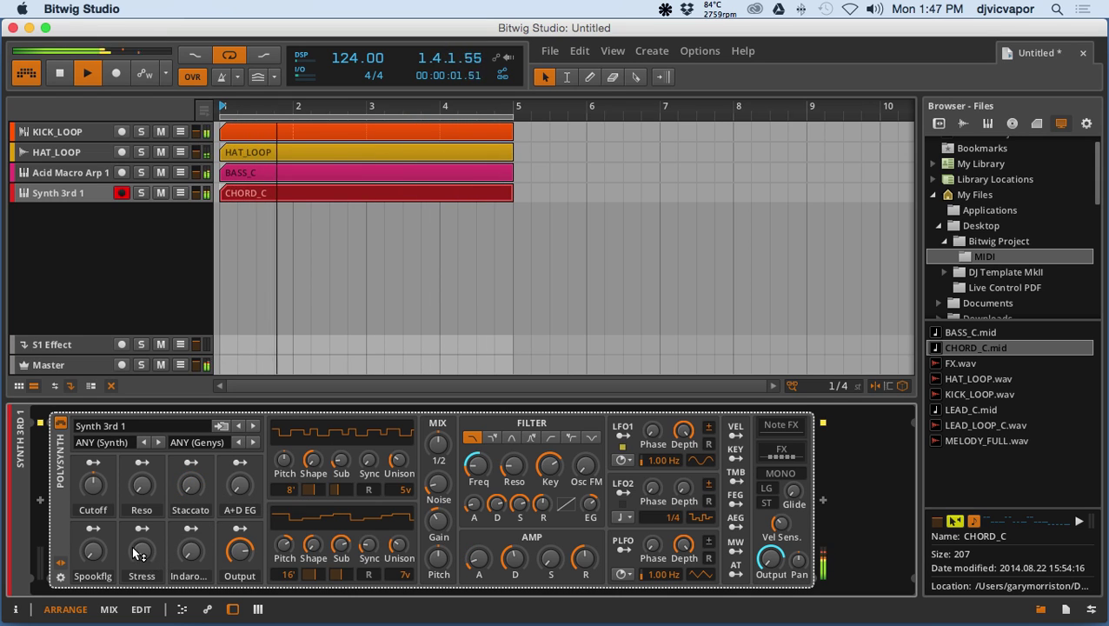
left_click_drag(91, 491, 91, 491)
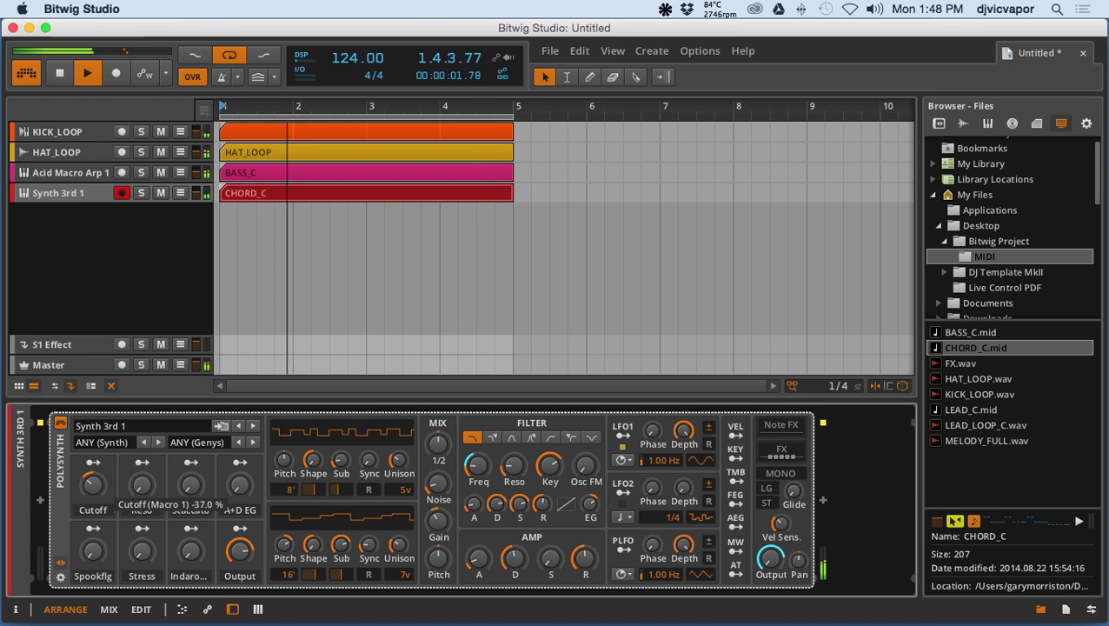
left_click_drag(91, 491, 92, 491)
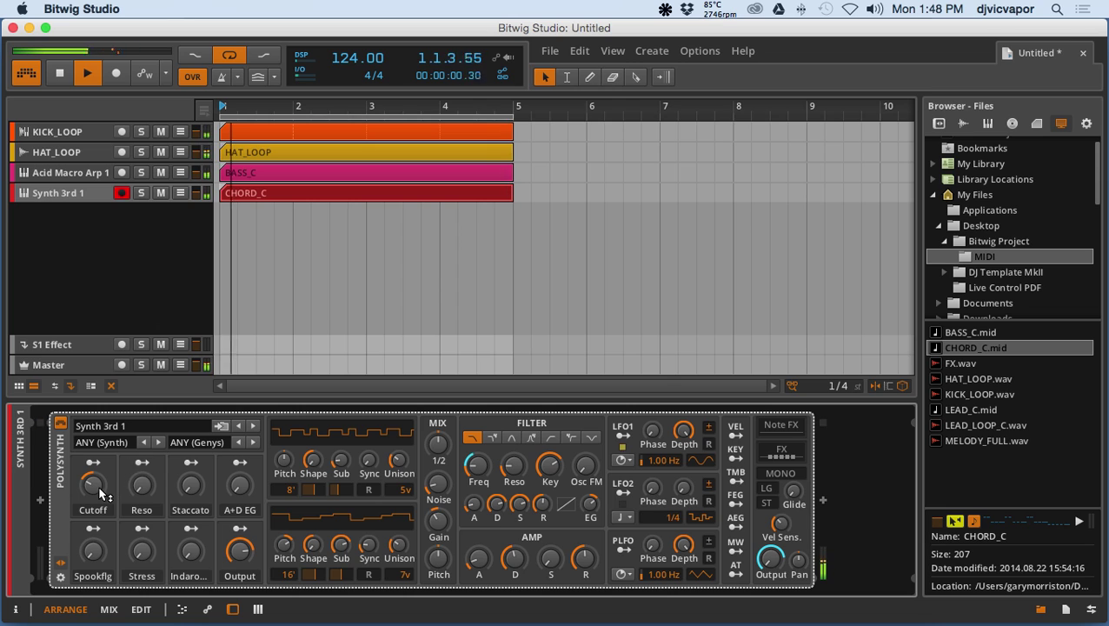
left_click_drag(100, 493, 100, 492)
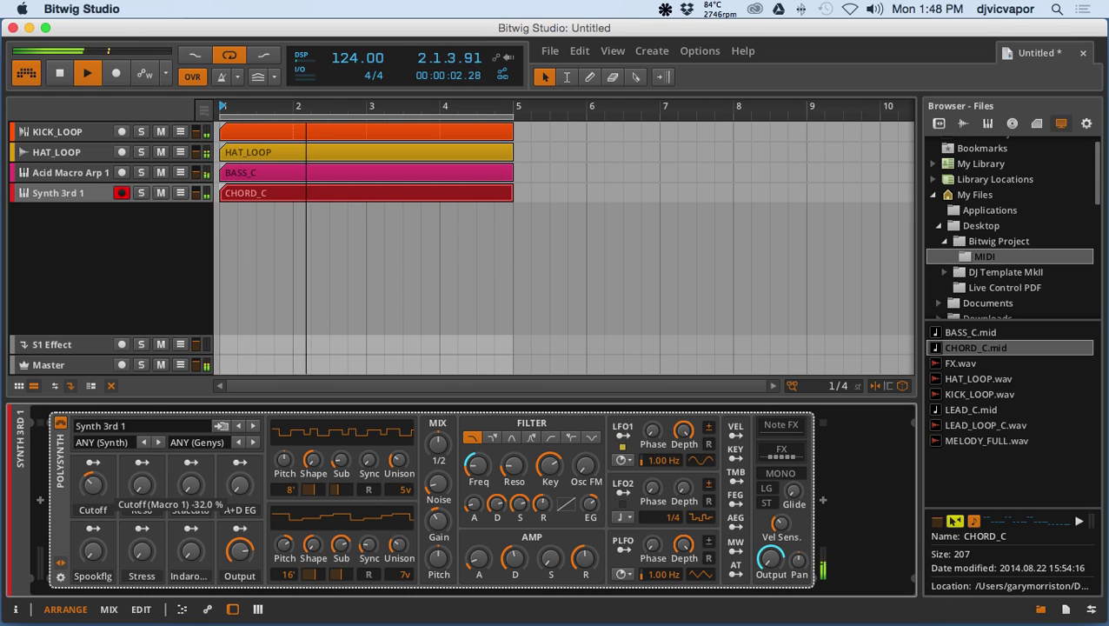
left_click_drag(100, 492, 100, 485)
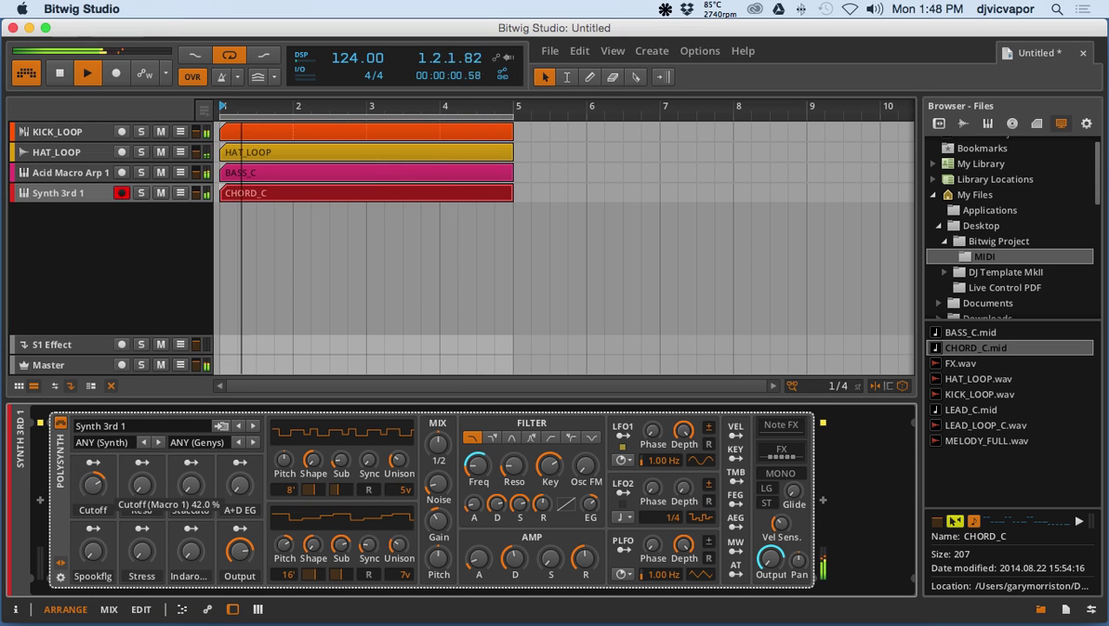
Step: Lower the Polysynth's Cutoff macro on the Synth 3rd 1 track to about -9%
left_click_drag(100, 484, 100, 488)
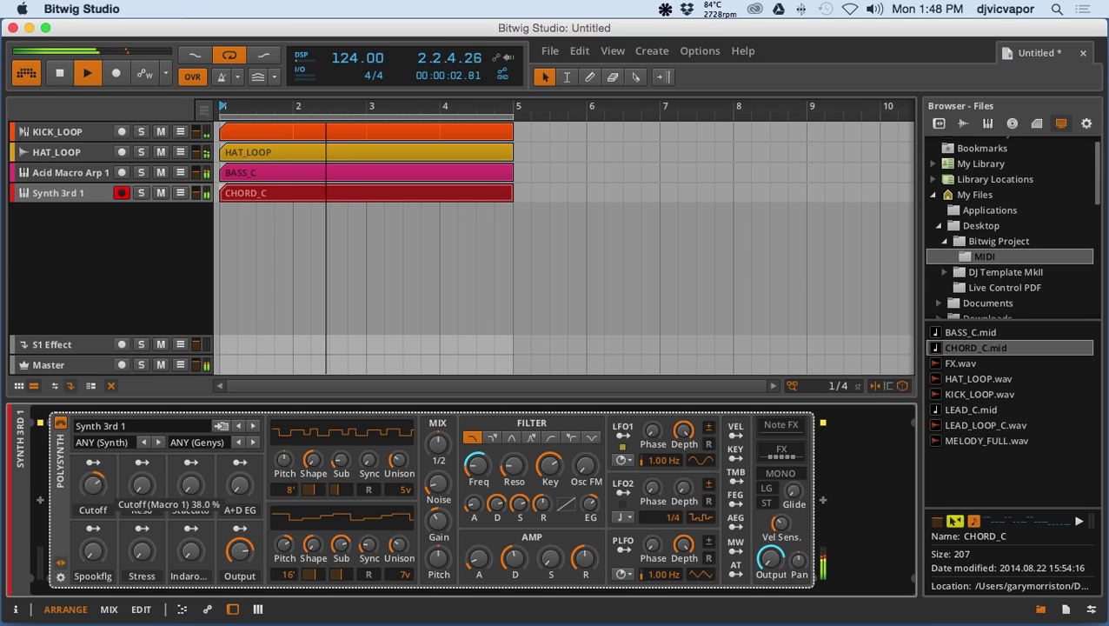
left_click_drag(95, 489, 95, 489)
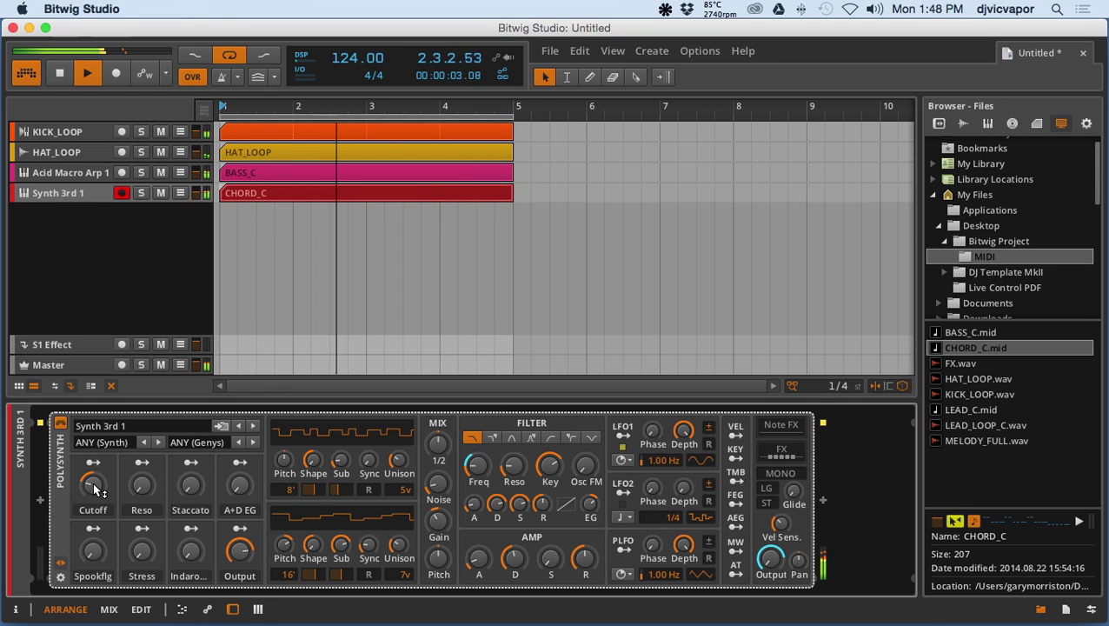
left_click_drag(95, 489, 93, 481)
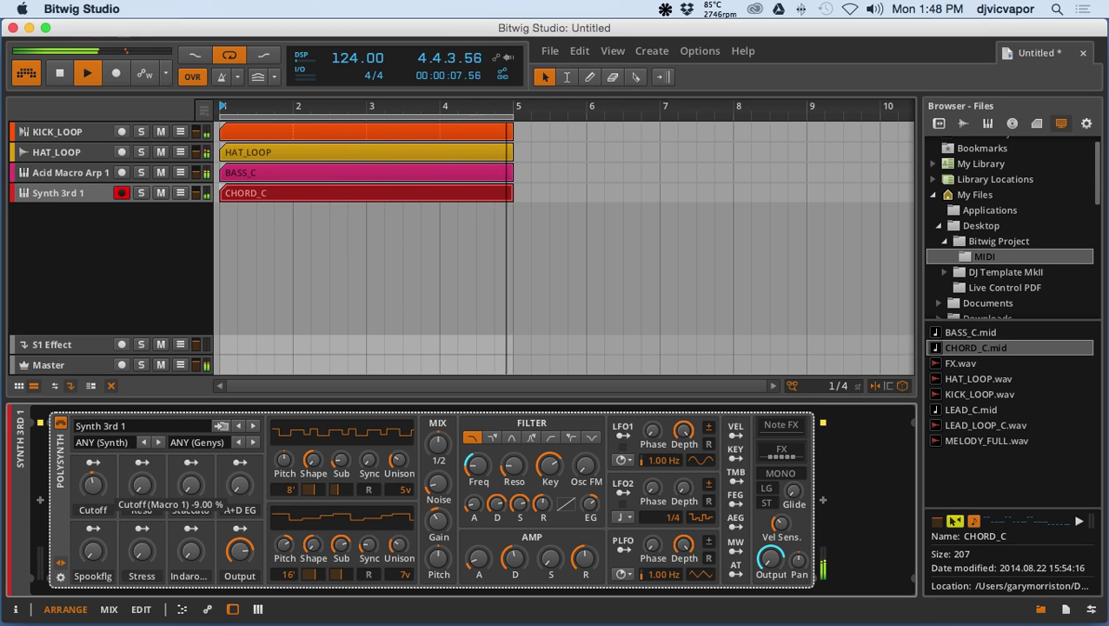
Step: Check the modulation assignments of the Polysynth's LFO1 and Cutoff macro, and fine-tune the Cutoff amount around -8%
left_click(623, 433)
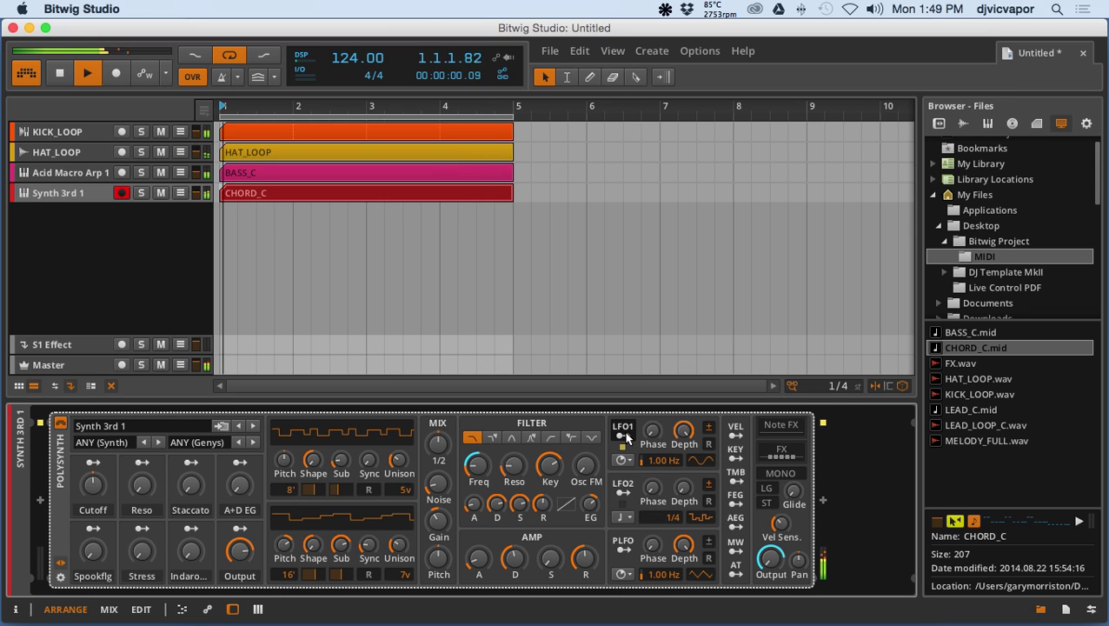
left_click(93, 463)
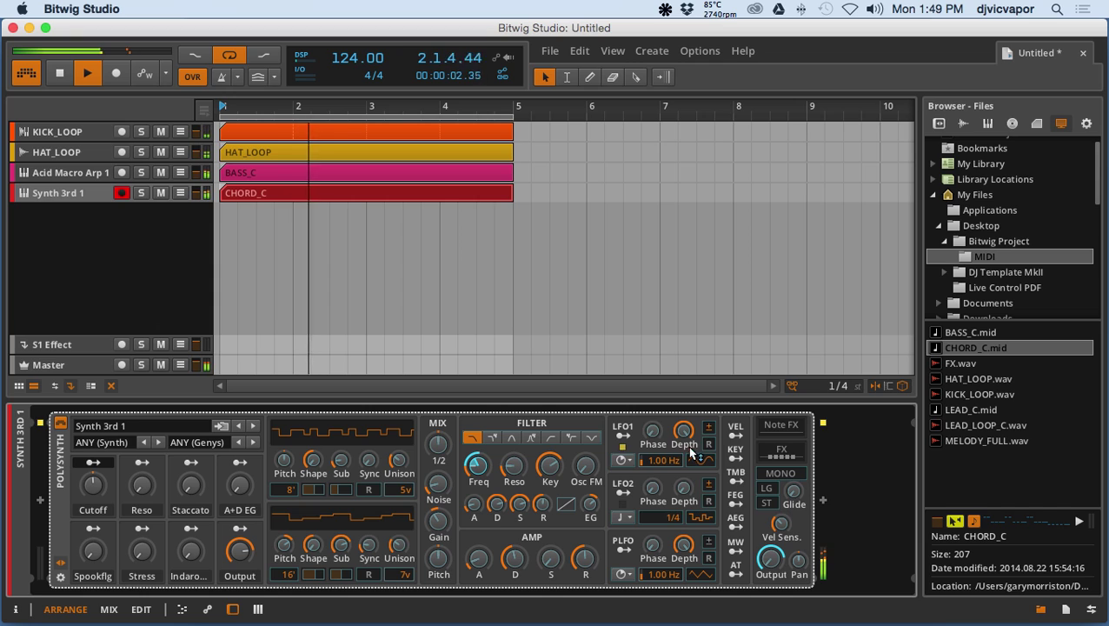
left_click_drag(653, 432, 653, 428)
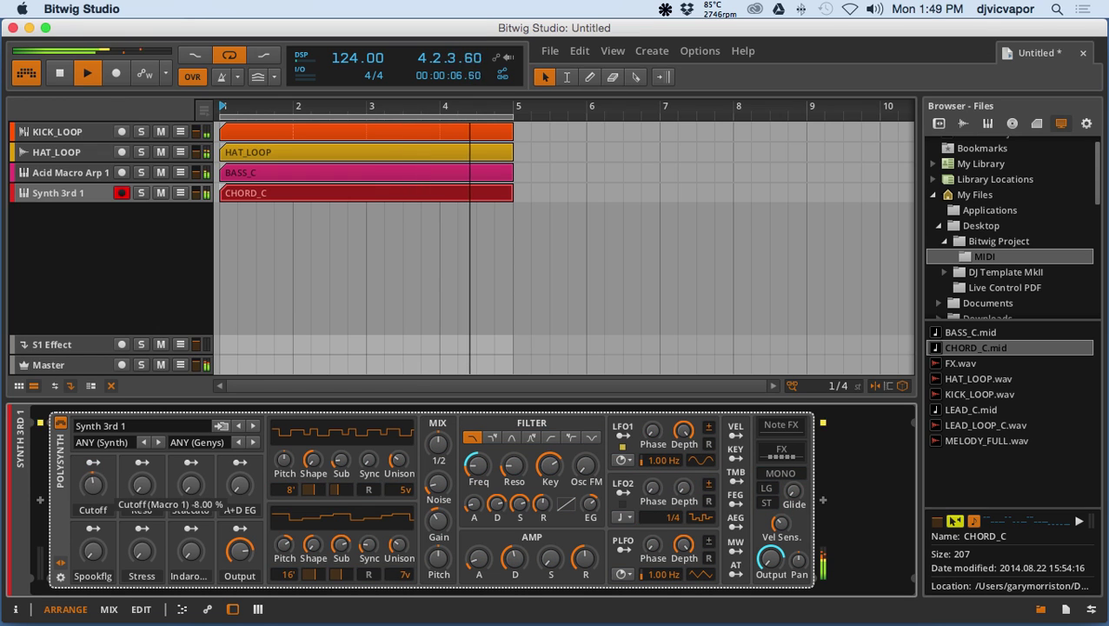
mouse_move(93, 485)
left_mouse_down()
mouse_move(93, 462)
mouse_move(93, 495)
left_mouse_up()
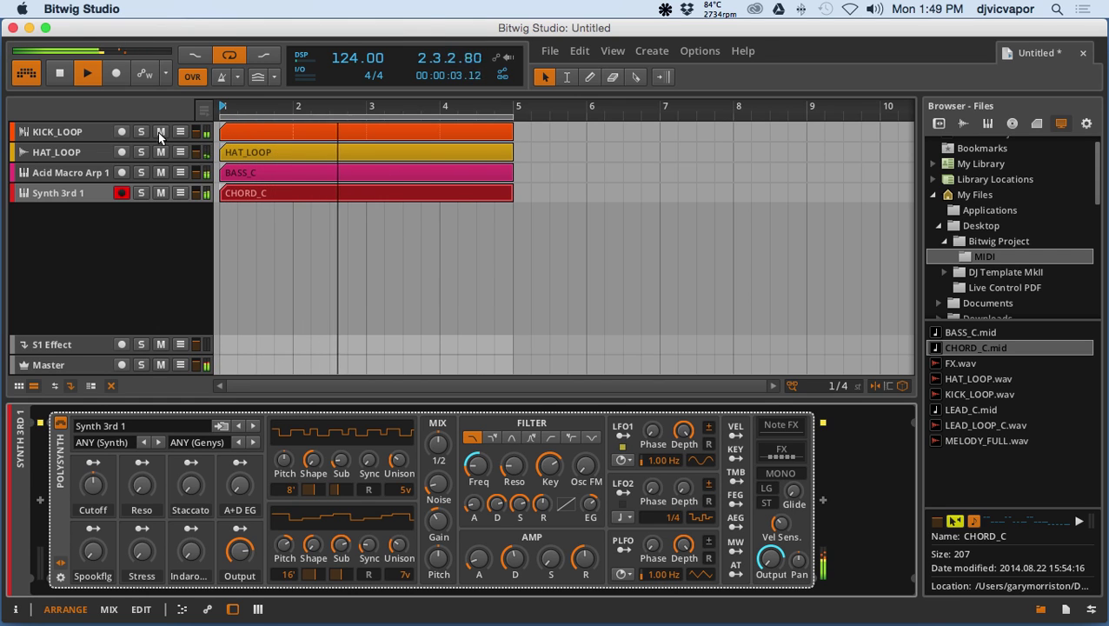
Step: Rename the Acid Macro Arp 1 track as Bass and the Synth 3rd 1 track as Chord
left_click(87, 175)
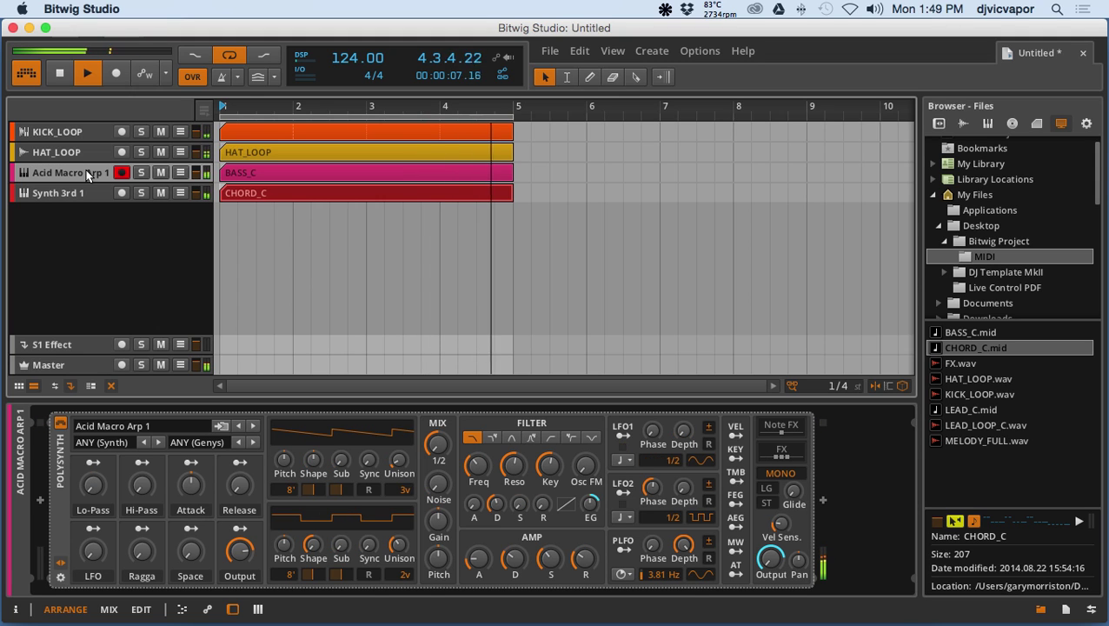
double_click(86, 173)
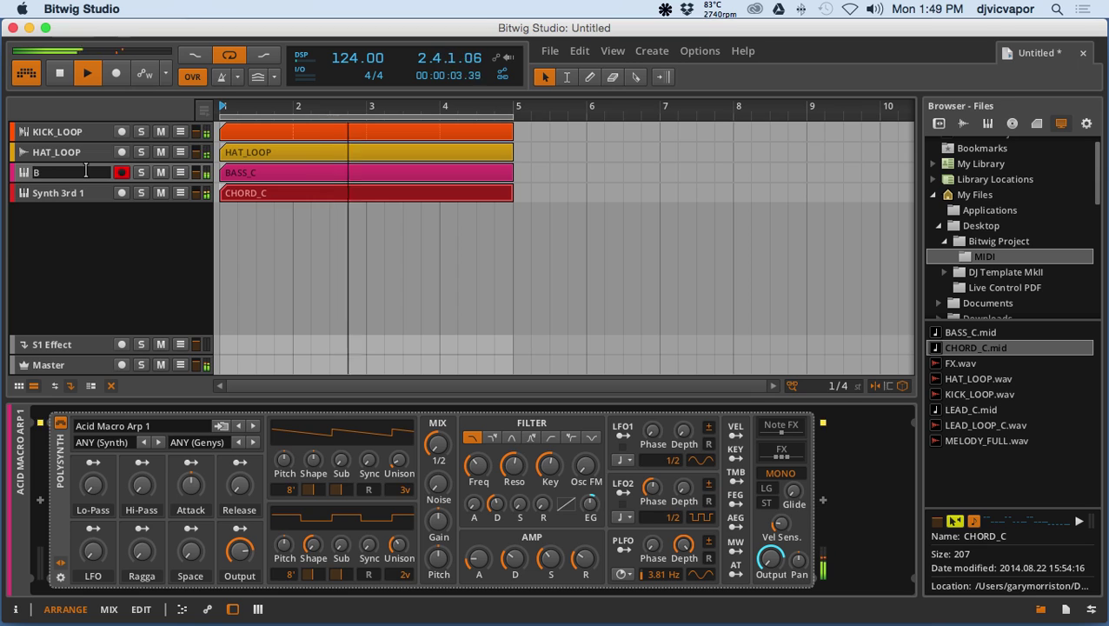
type("Bass")
key("Return")
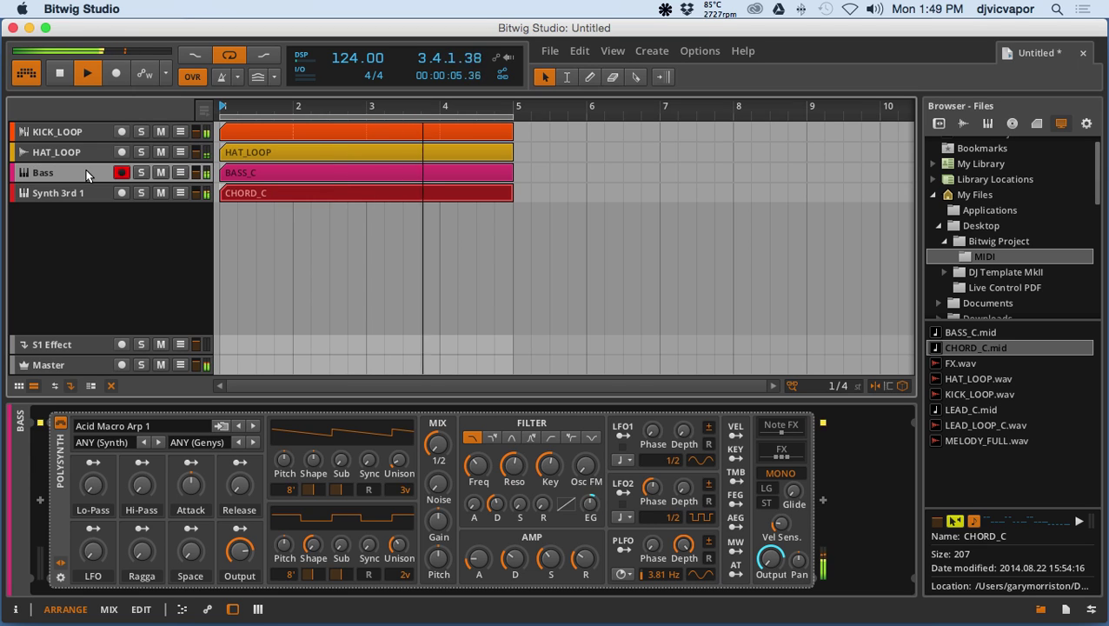
left_click(74, 196)
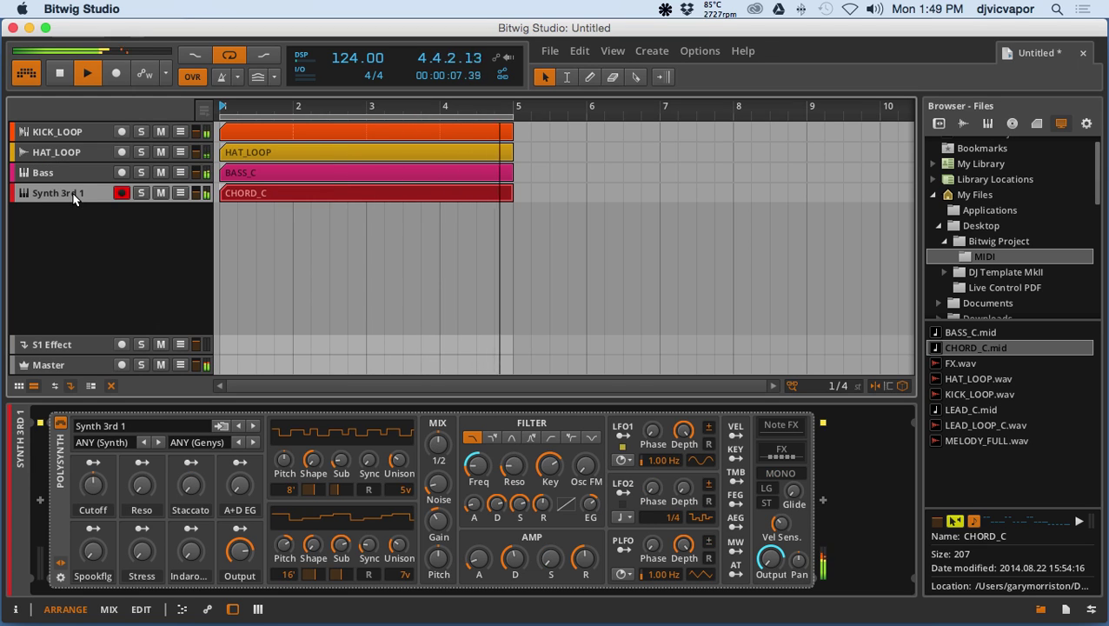
double_click(74, 196)
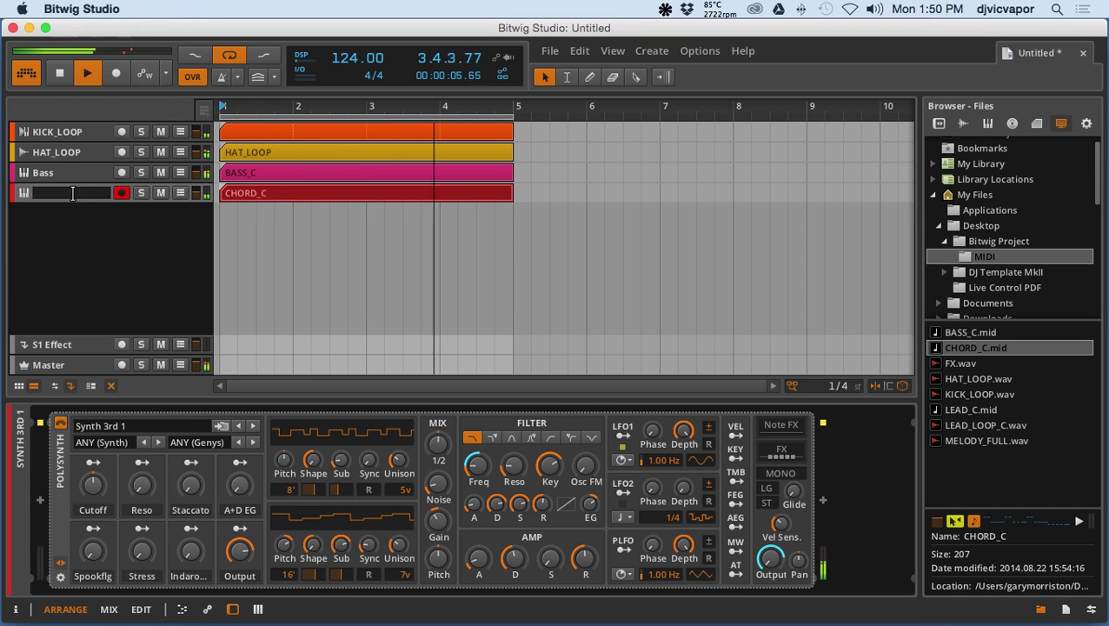
type("Chord")
key("Return")
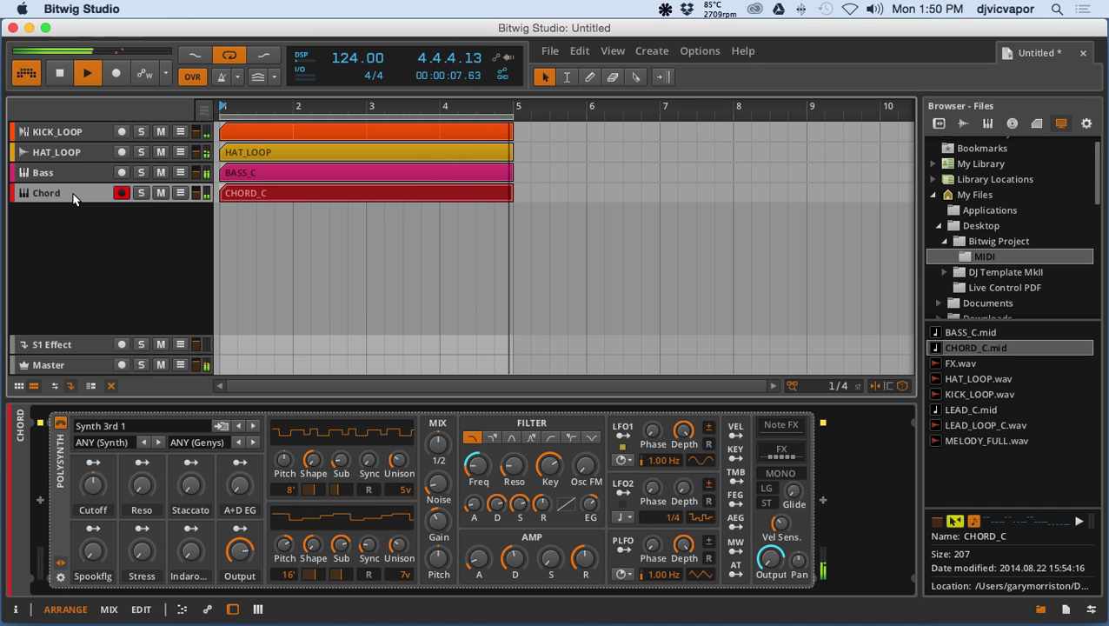
Step: Rename the HAT_LOOP track as Hat and the KICK_LOOP track as Kick
left_click(70, 153)
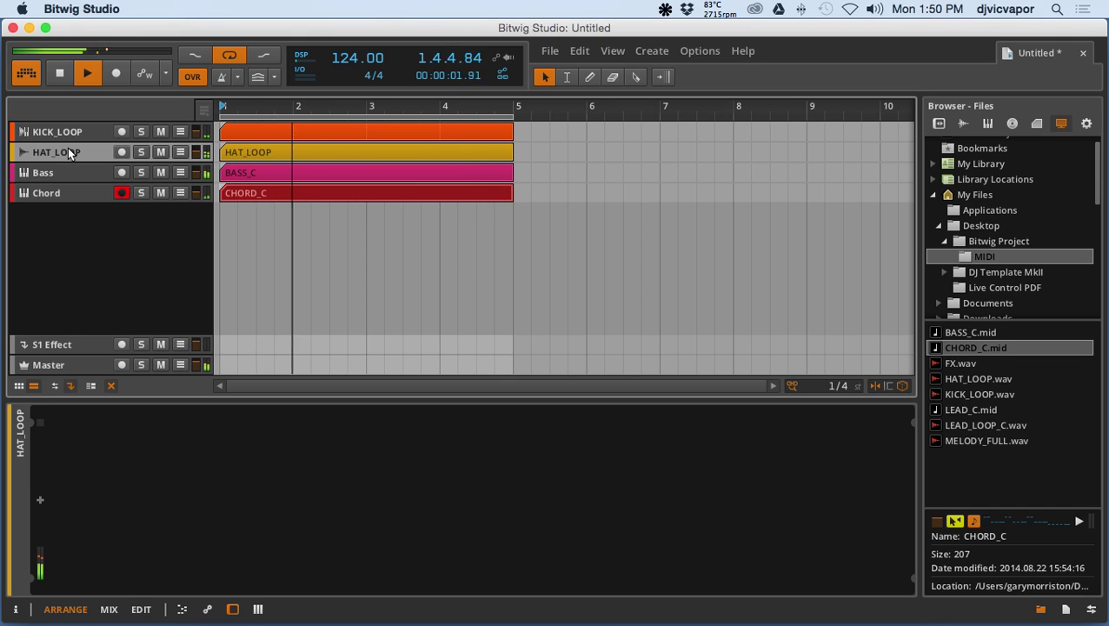
double_click(67, 152)
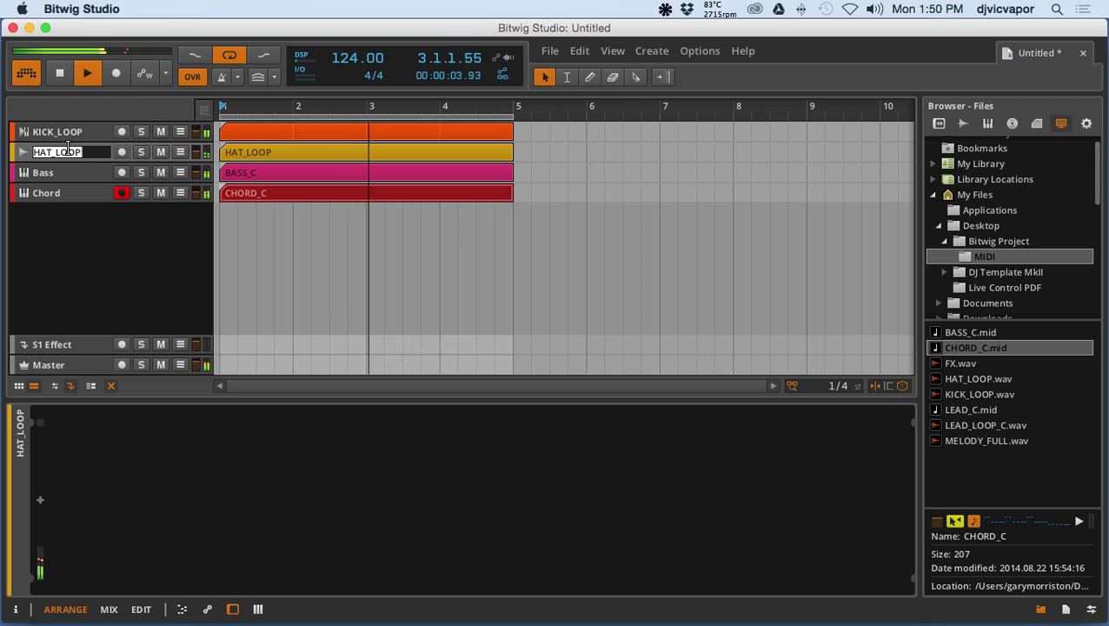
type("Hat")
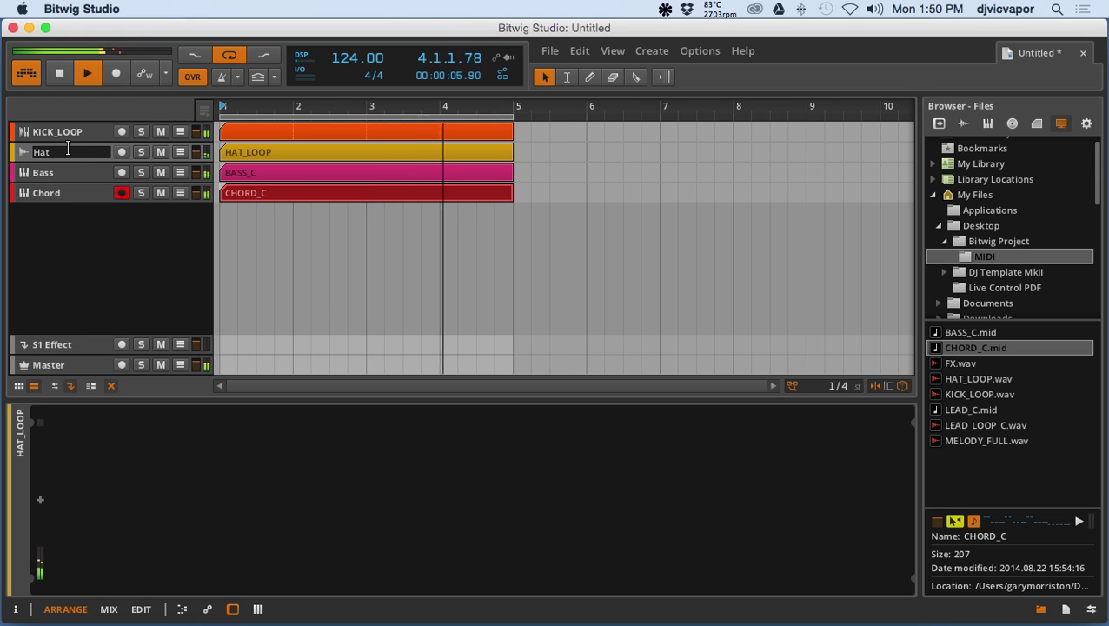
key("Return")
left_click(62, 130)
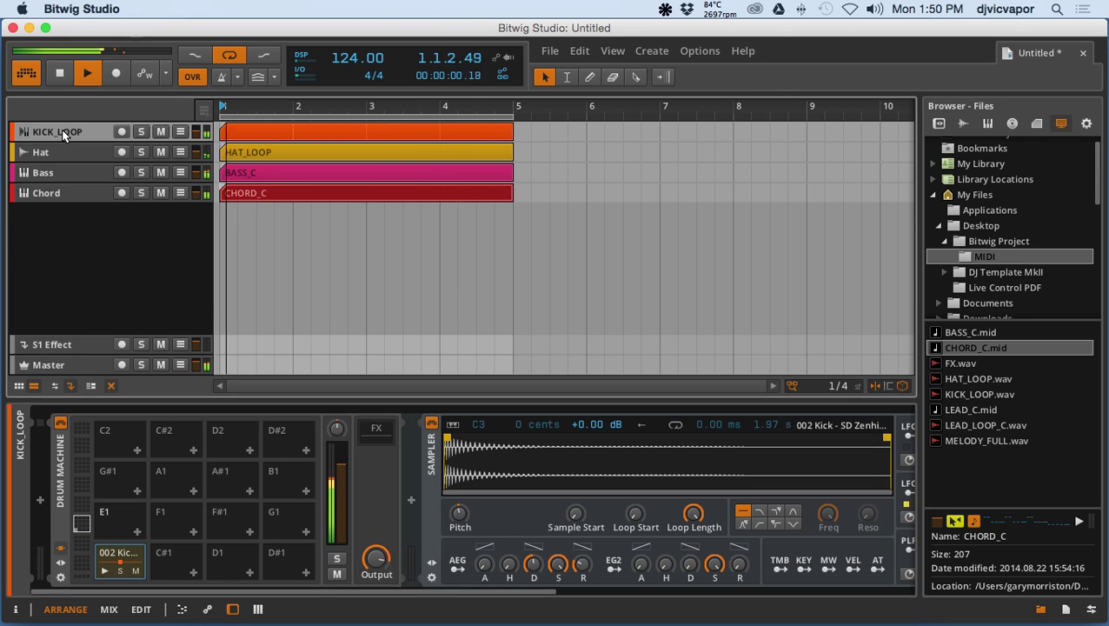
double_click(62, 130)
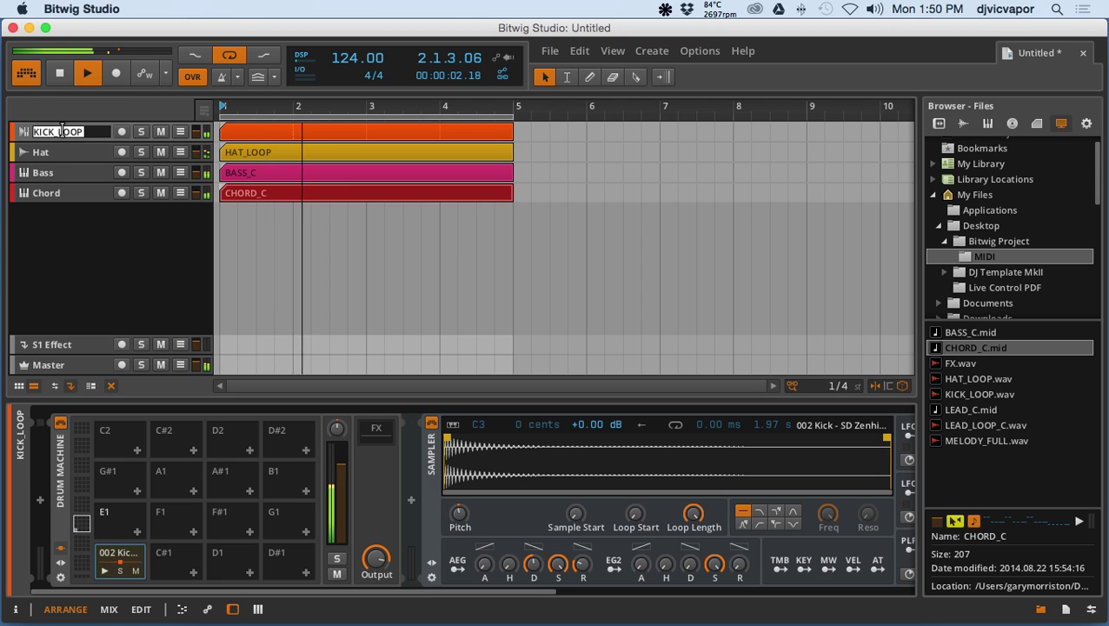
type("Kick")
key("Return")
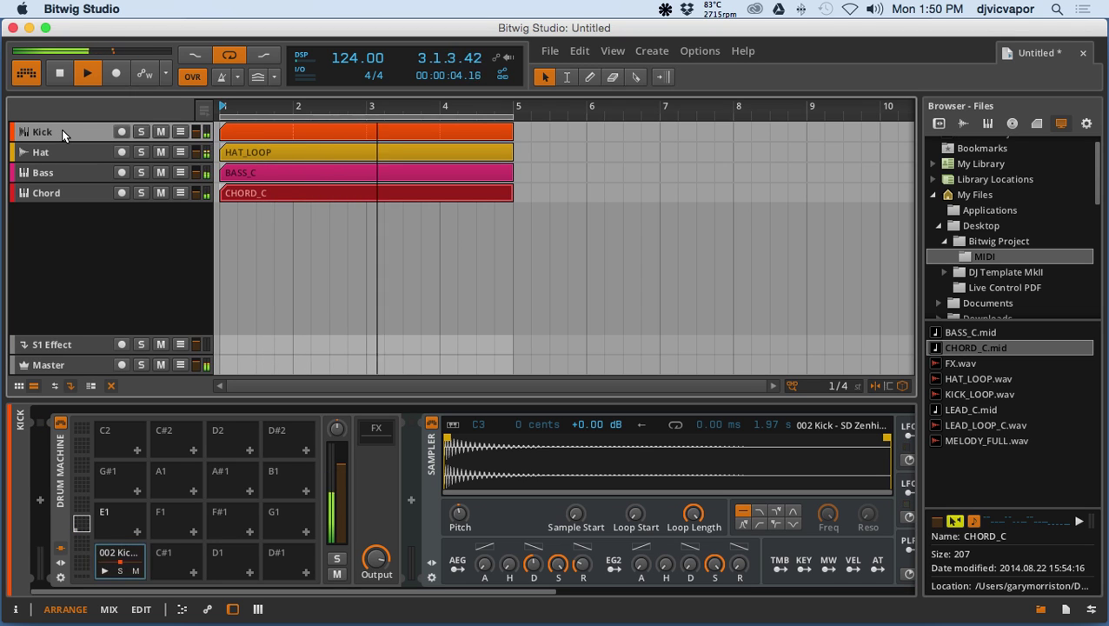
Step: Stop playback and place LEAD_C.mid at bar 1 on a new instrument track below the Chord track
left_click(59, 73)
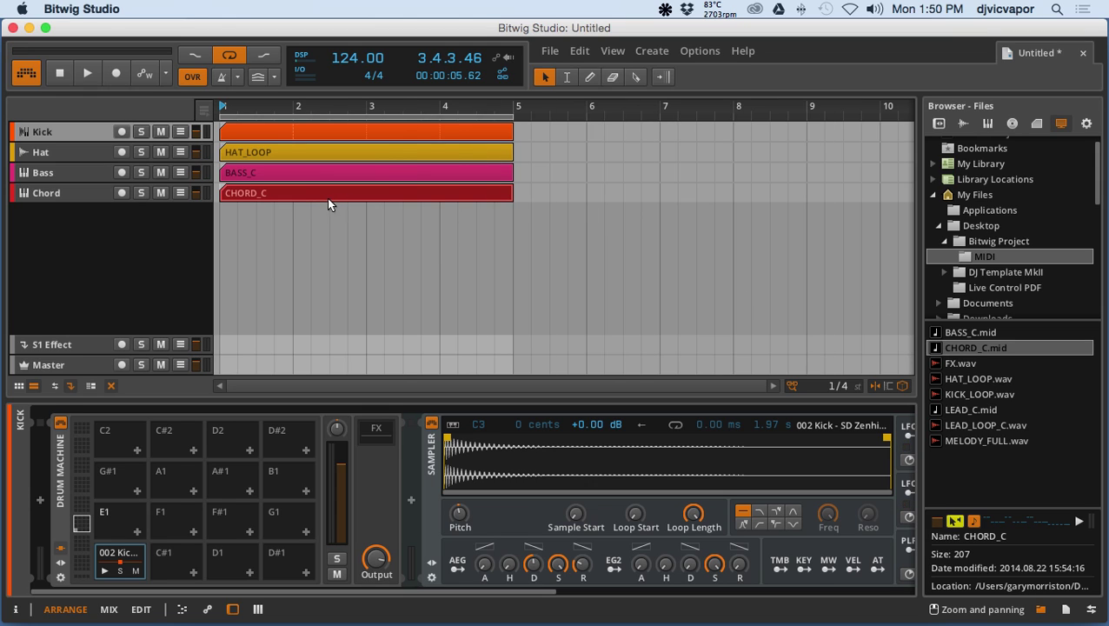
left_click(960, 425)
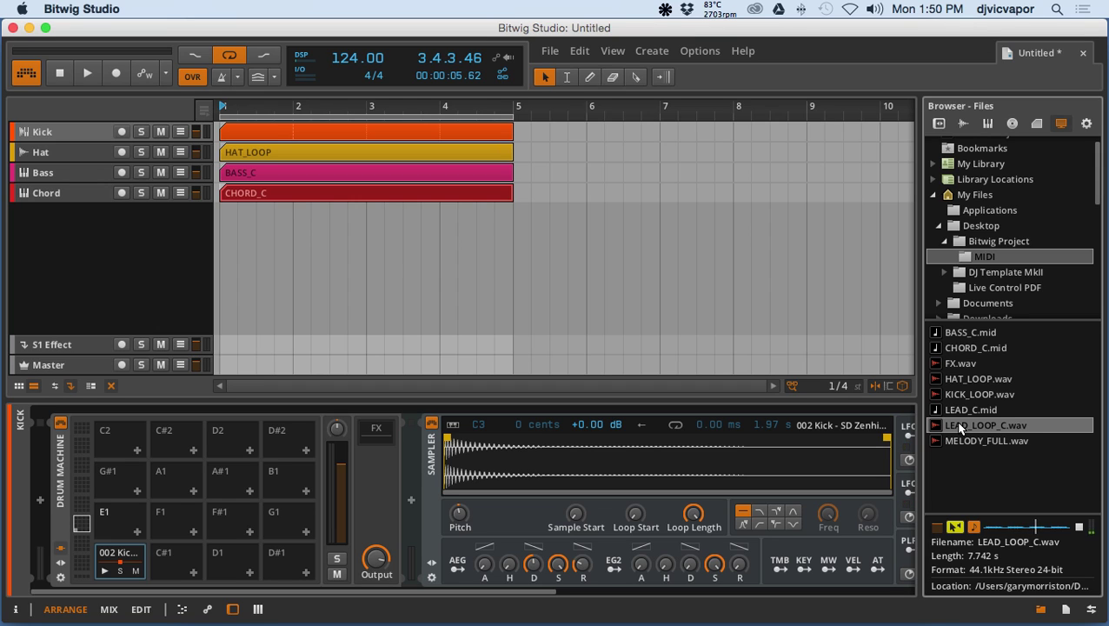
left_click(963, 411)
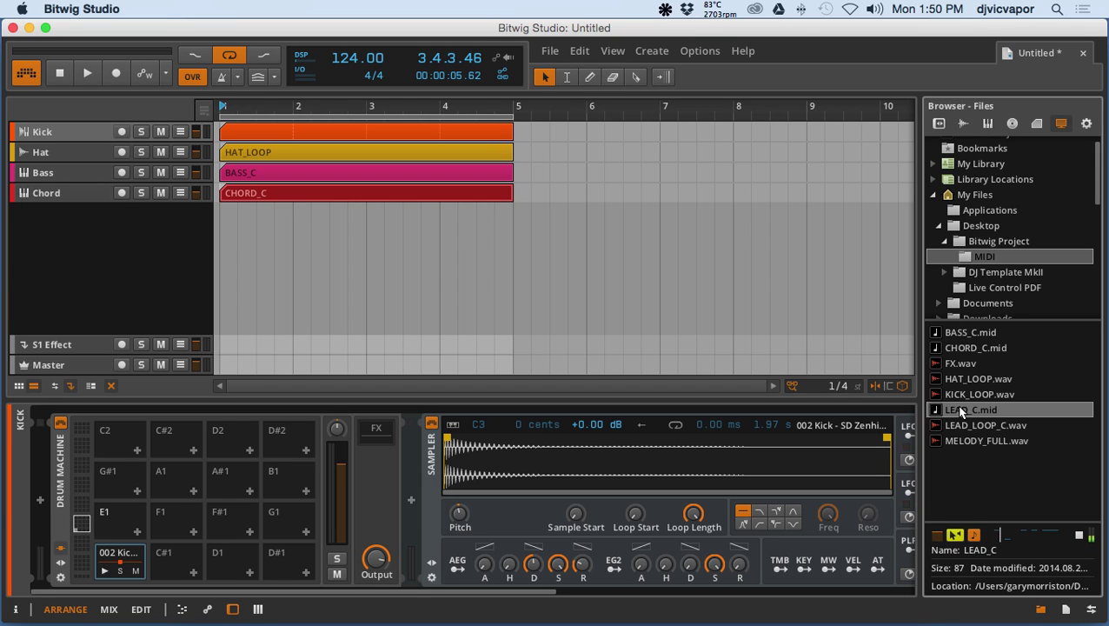
left_click_drag(758, 368, 470, 235)
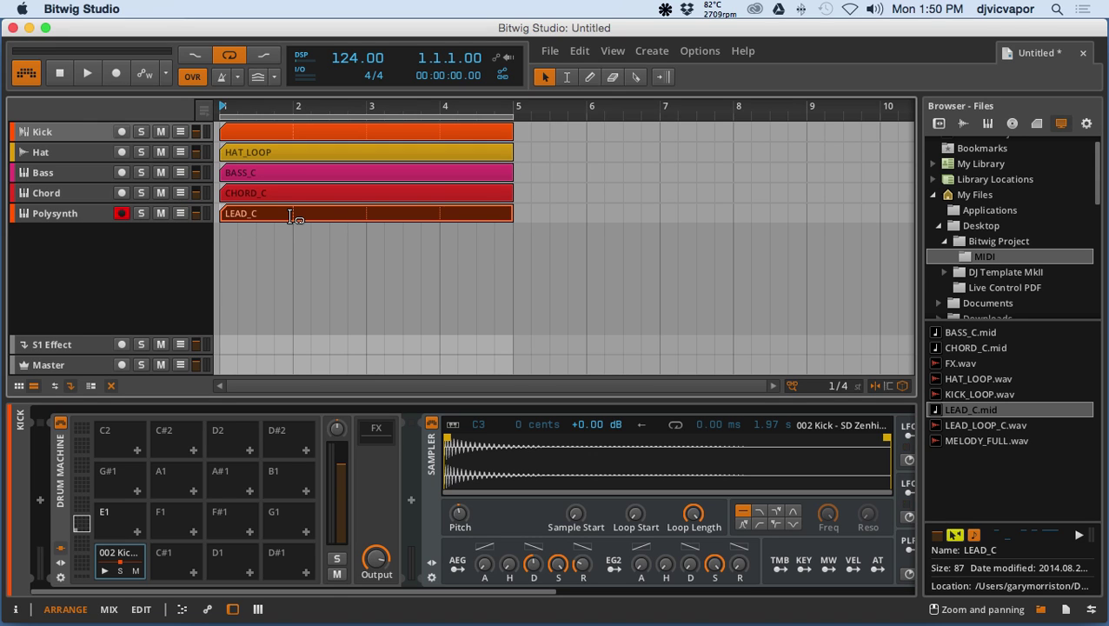
Step: Open the LEAD_C clip's notes in an enlarged note editor and play the new Polysynth track in solo
double_click(314, 220)
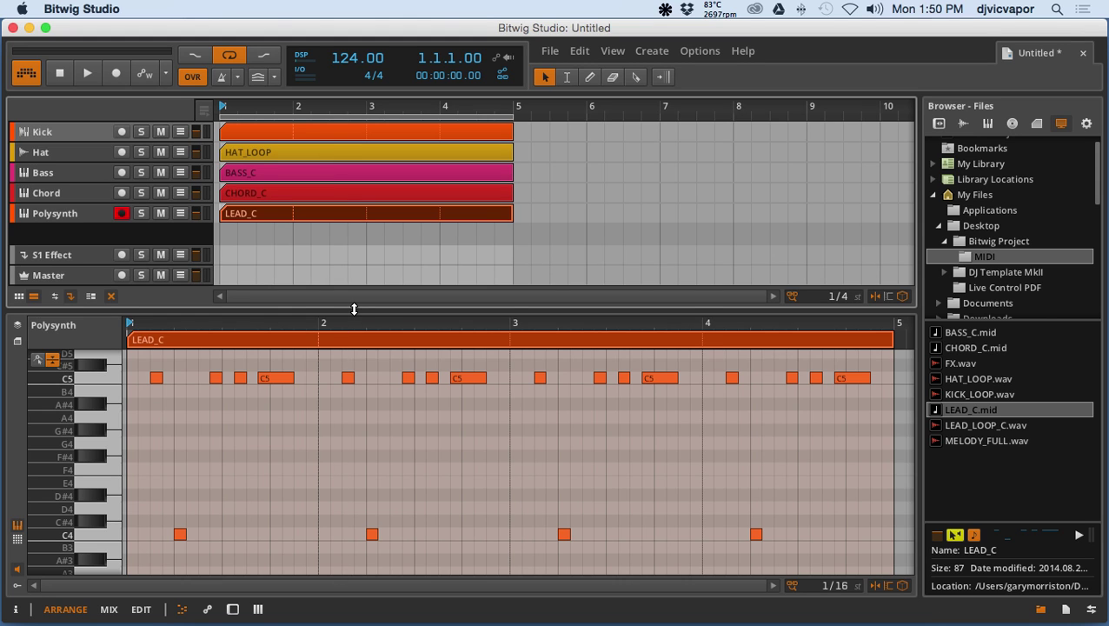
left_click_drag(354, 308, 362, 264)
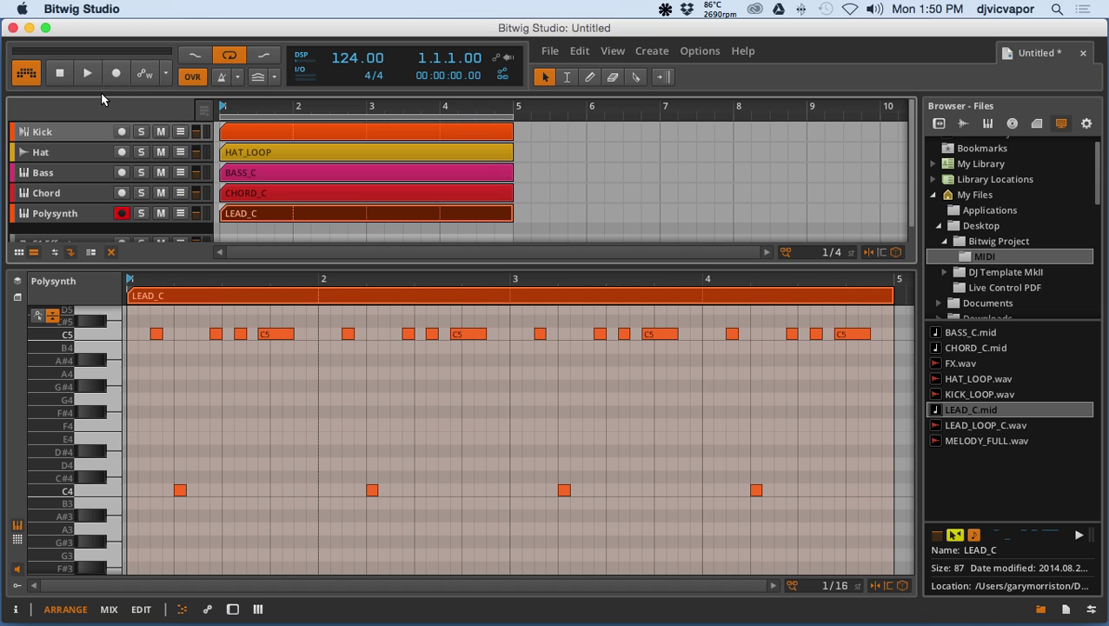
left_click(140, 213)
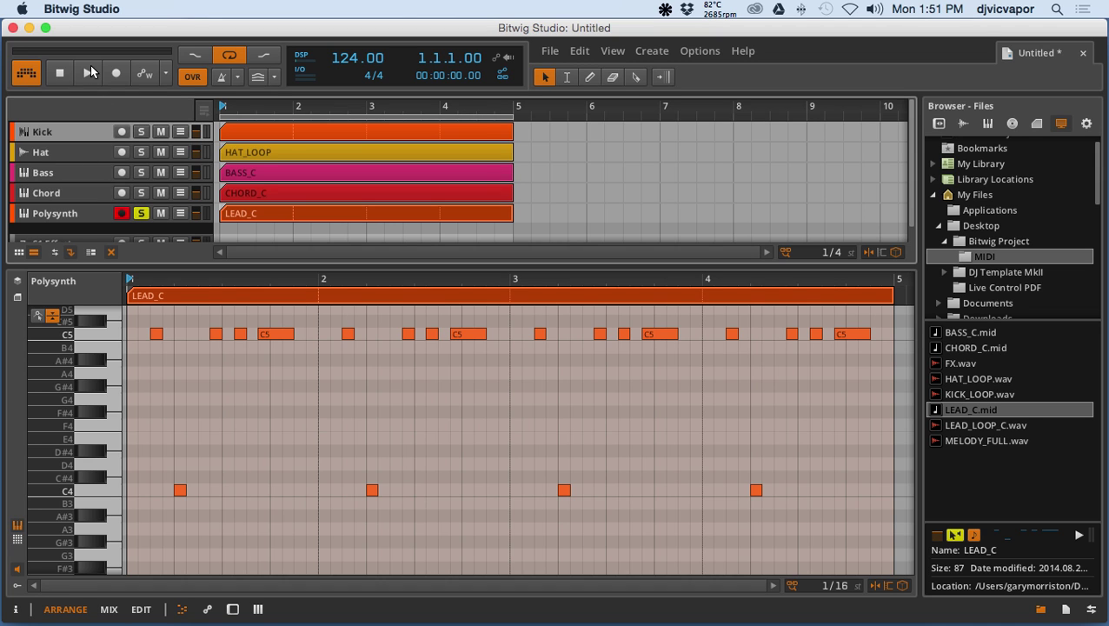
left_click(90, 72)
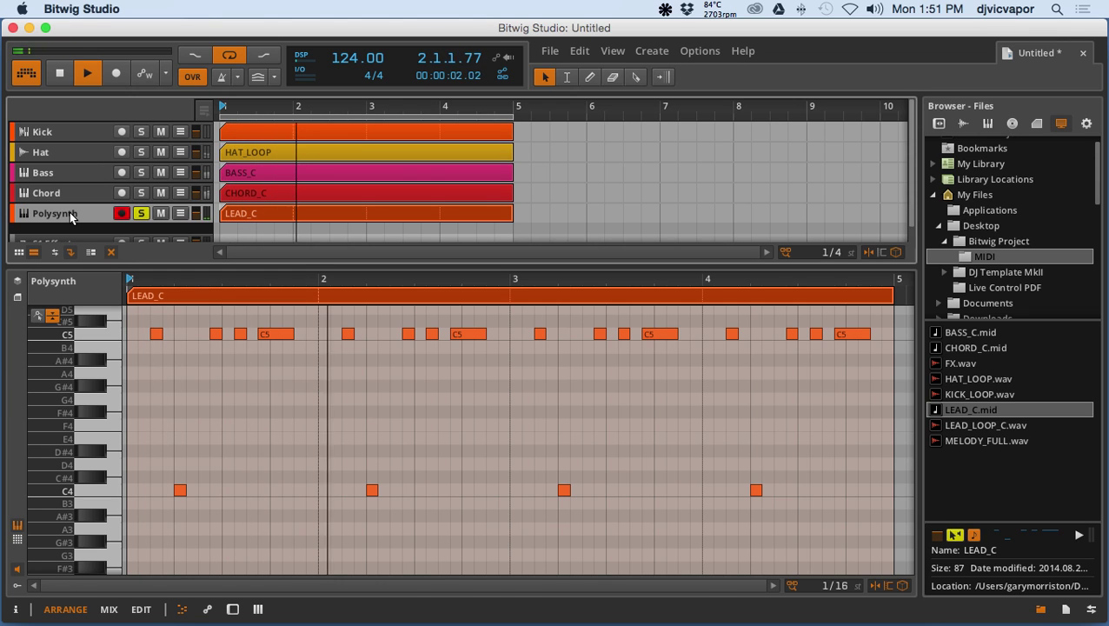
Step: Show the lead track's Polysynth with its preset and macro section and load the Lead 1 preset
key("d")
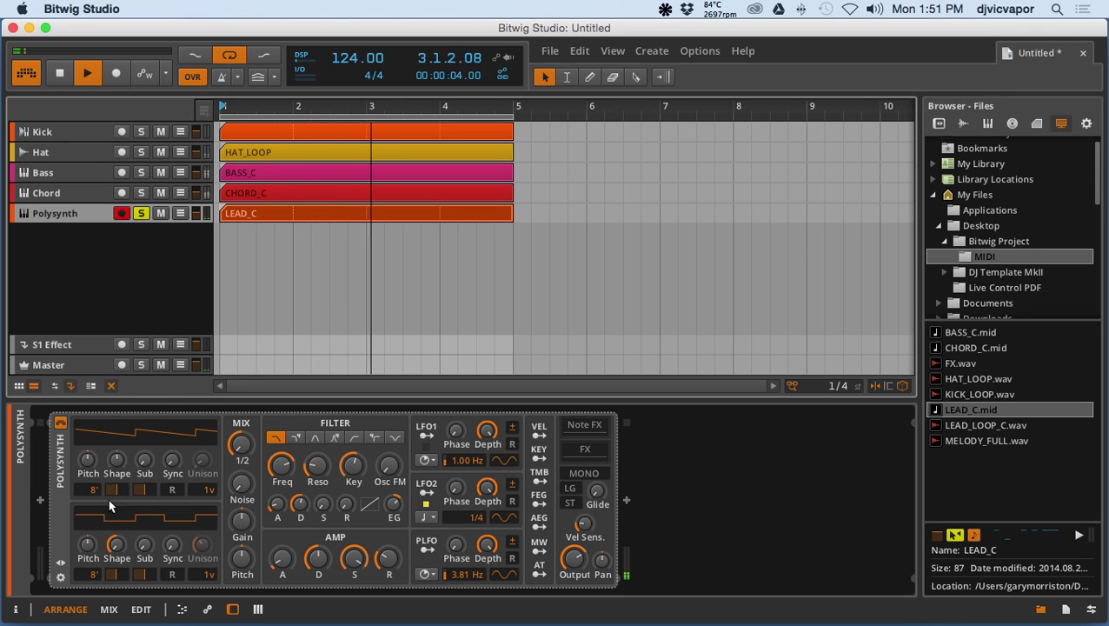
left_click(61, 562)
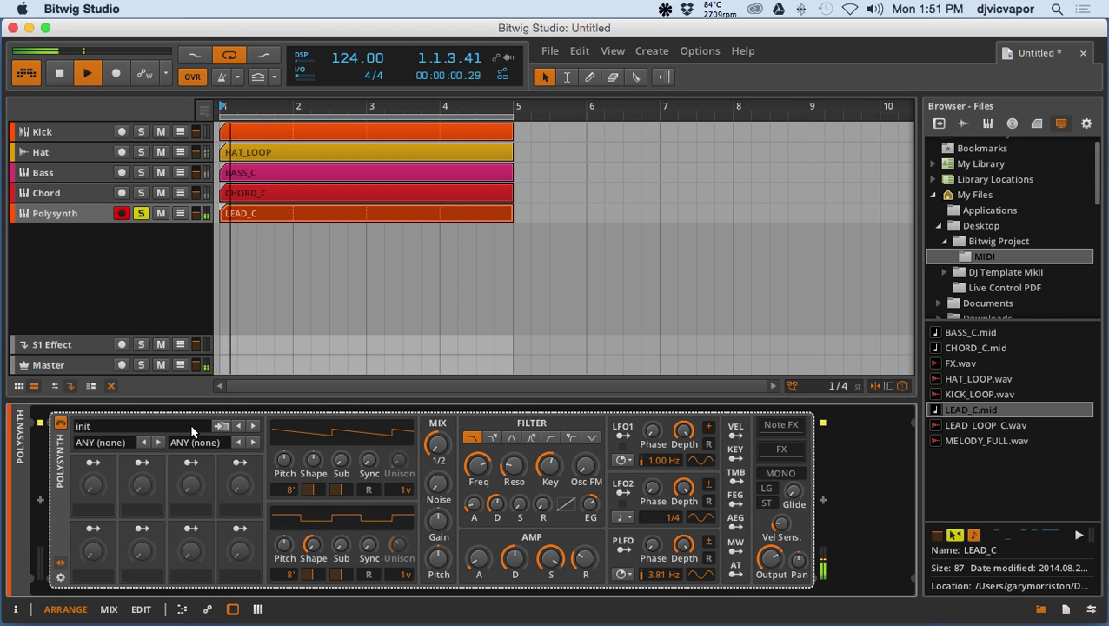
left_click(193, 430)
scroll(193, 430, "down", 10)
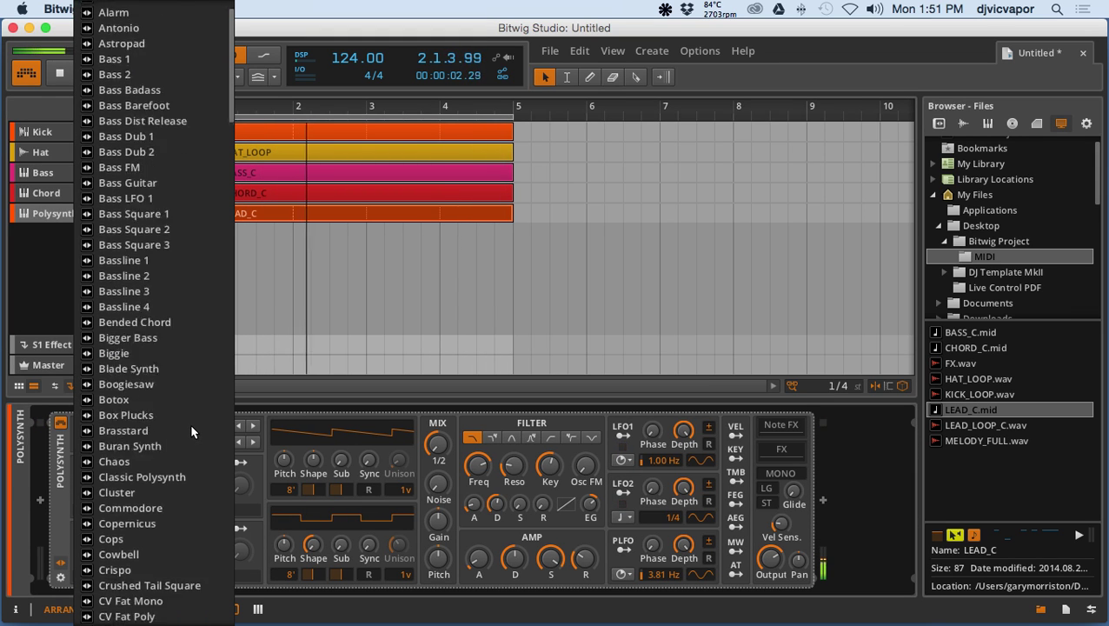
scroll(193, 432, "down", 15)
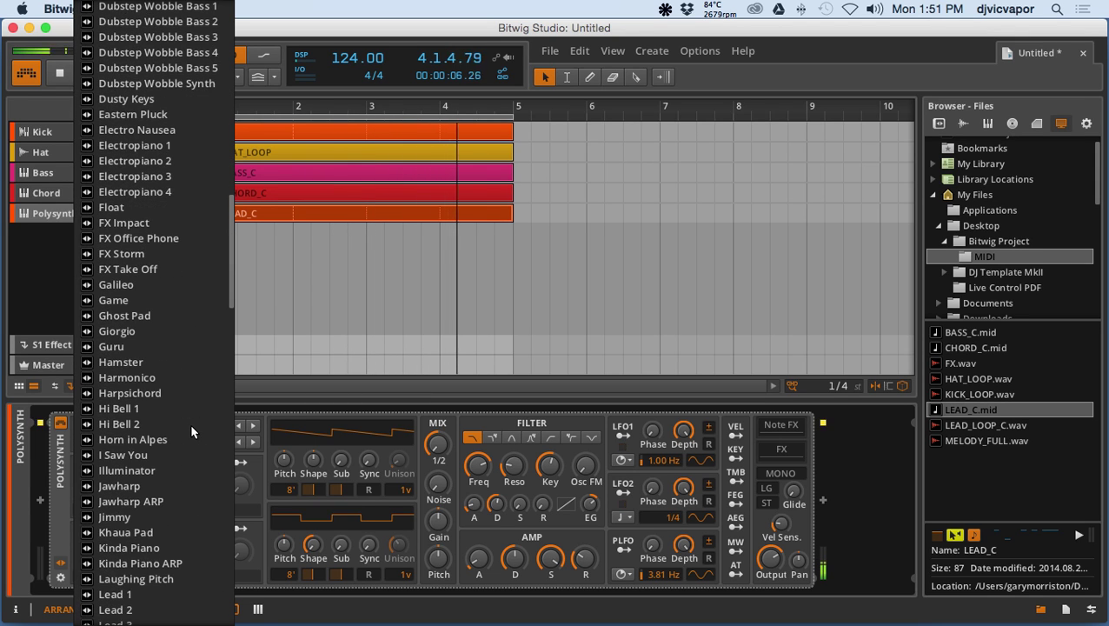
scroll(192, 432, "down", 5)
scroll(193, 432, "down", 3)
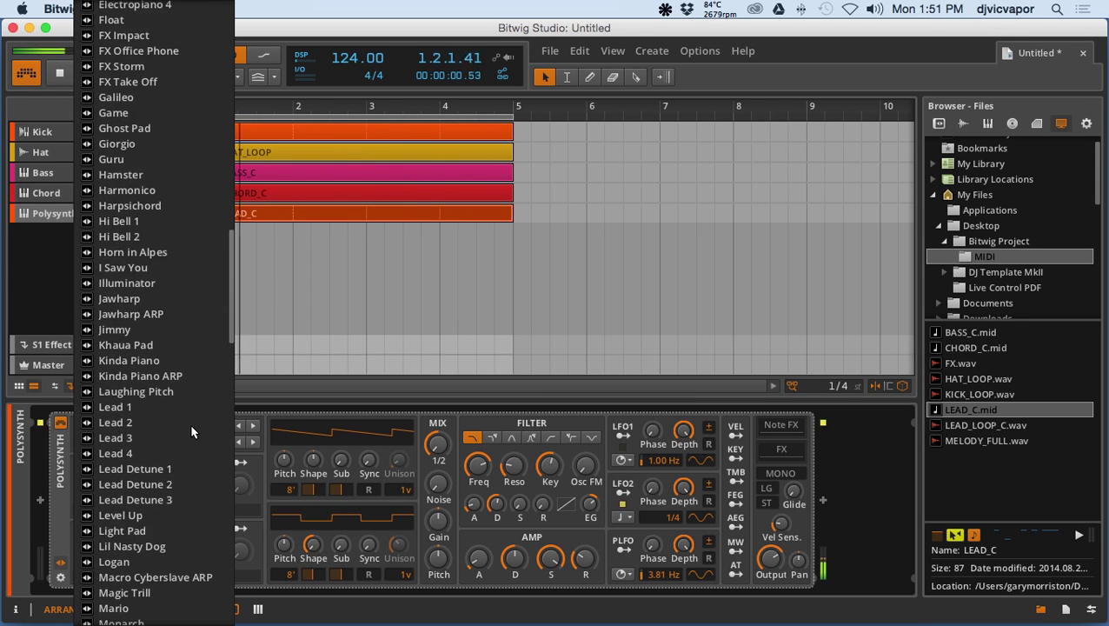
left_click(183, 412)
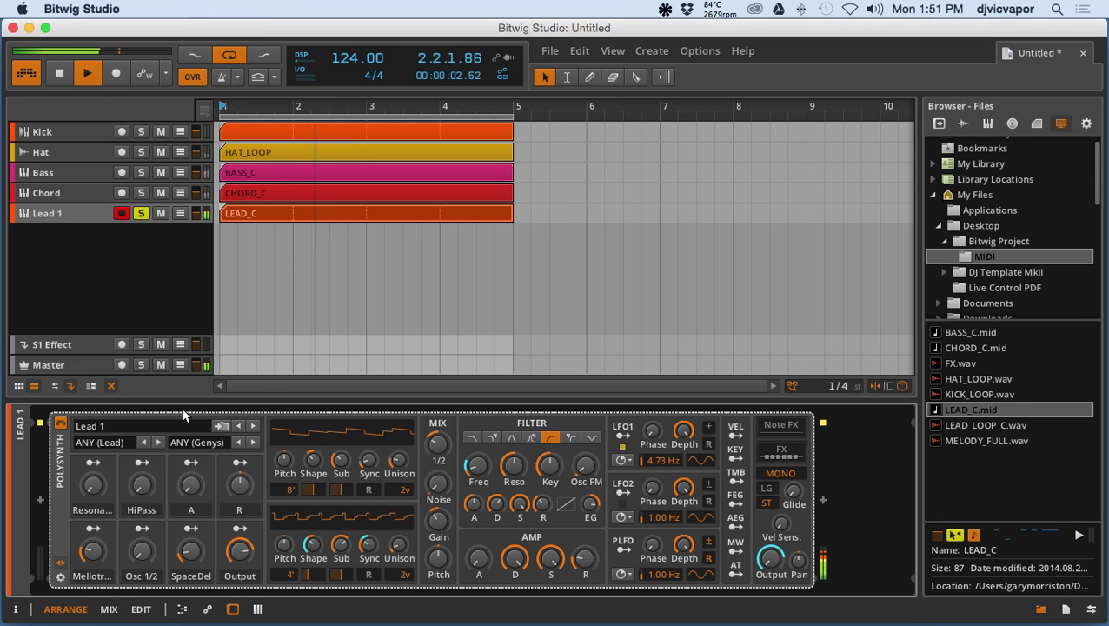
Step: Step through the Polysynth's next lead presets, Lead 2 and Lead 3, up to Lead 4
left_click(251, 427)
left_click(251, 427)
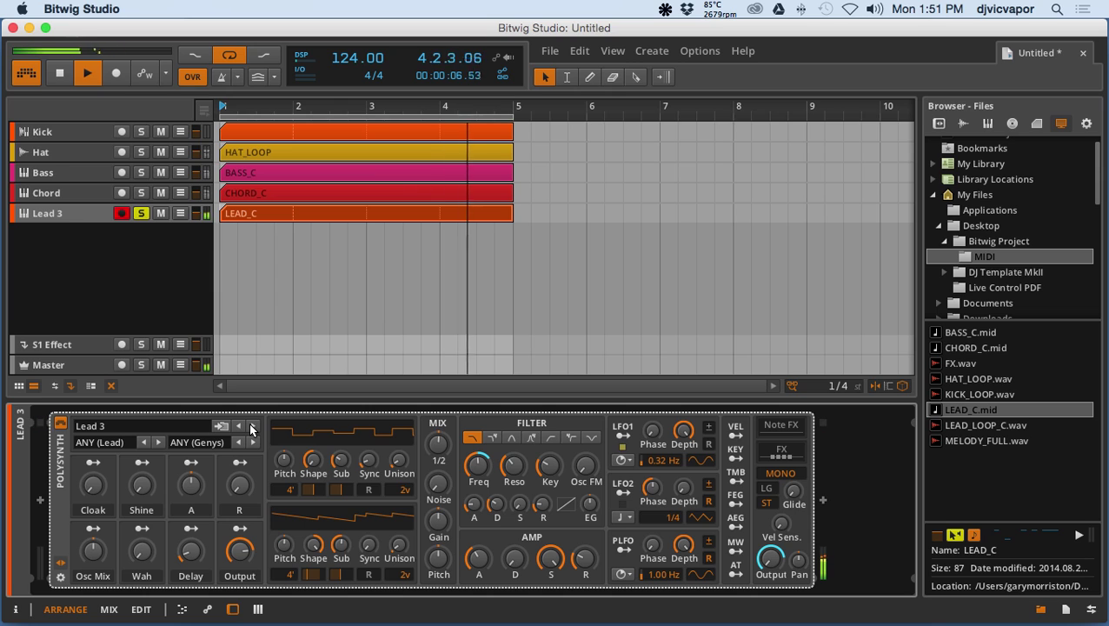
left_click(251, 428)
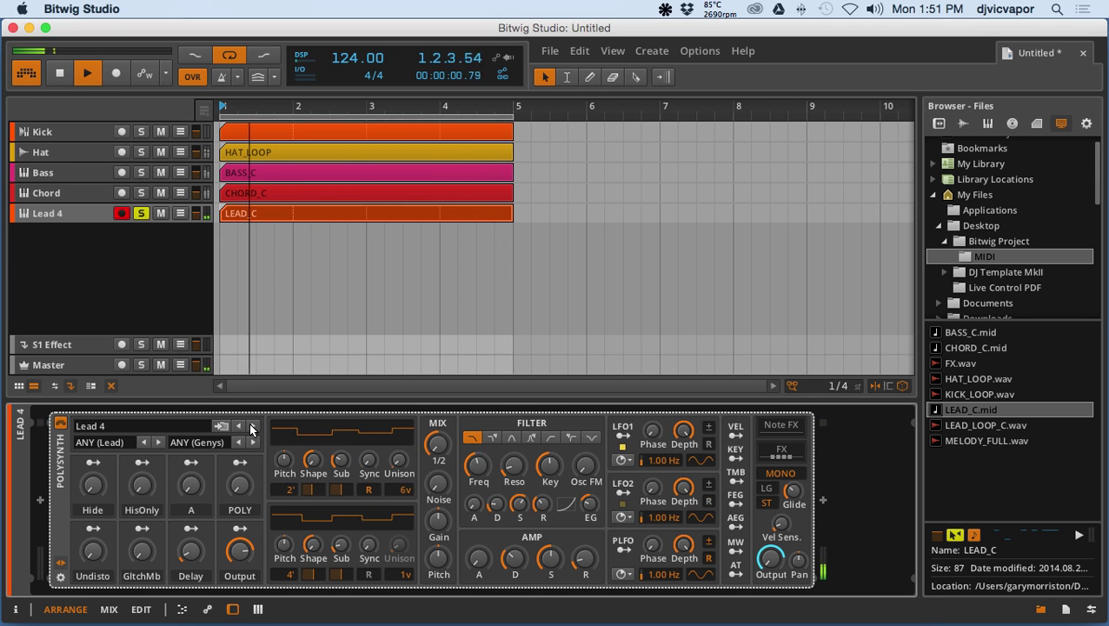
Step: Audition the Polysynth's Lead Detune presets up to Lead Detune 3 and look through the preset list
left_click(252, 428)
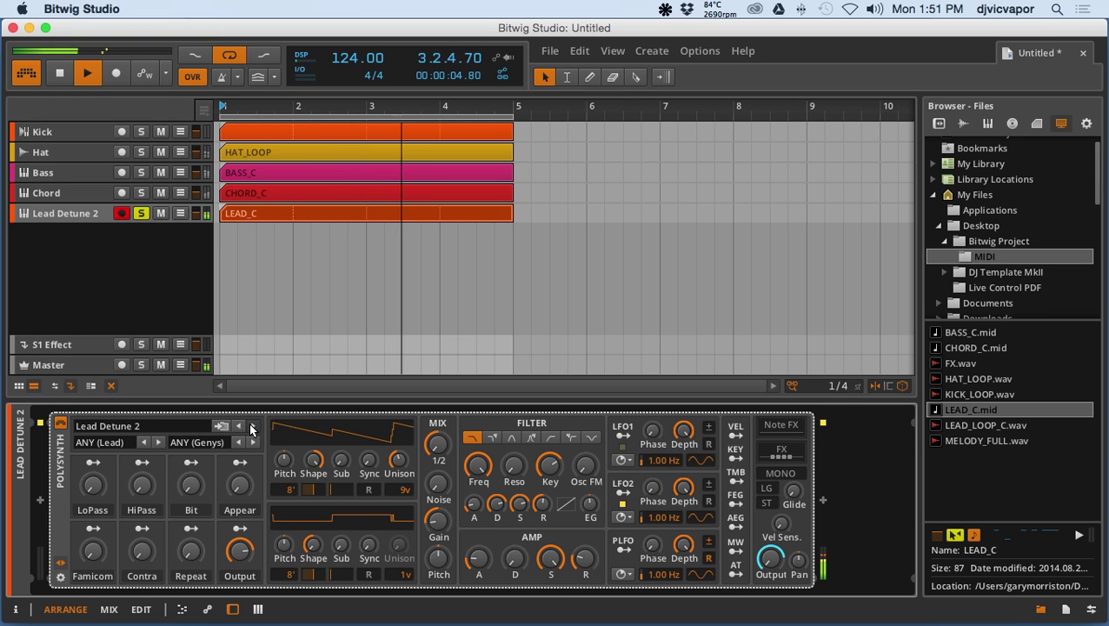
left_click(252, 428)
left_click(195, 427)
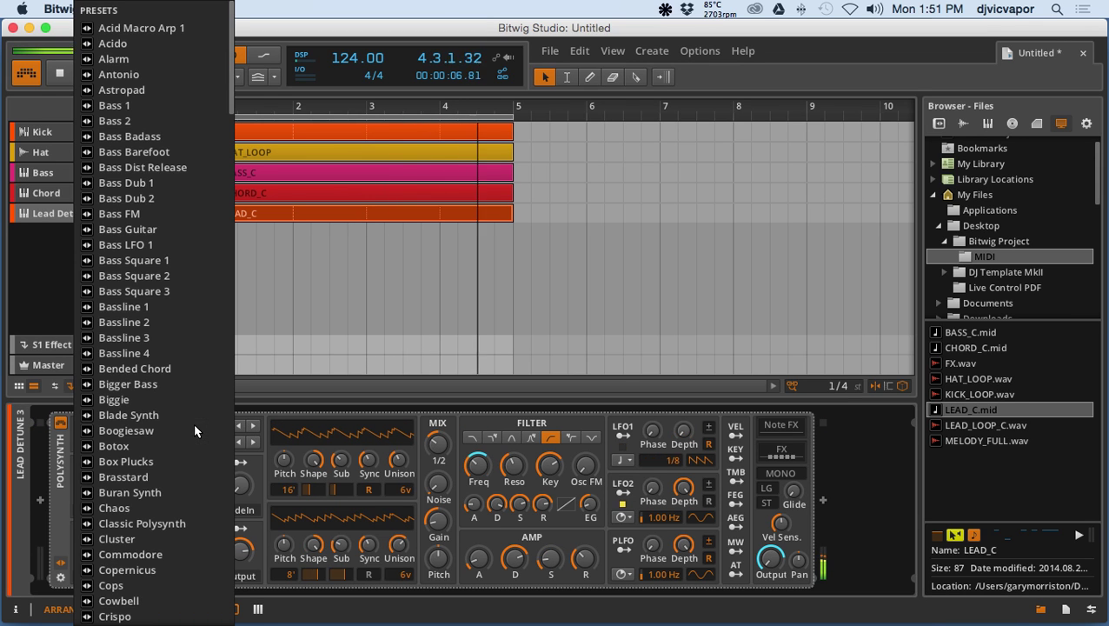
scroll(195, 430, "down", 10)
scroll(195, 430, "down", 6)
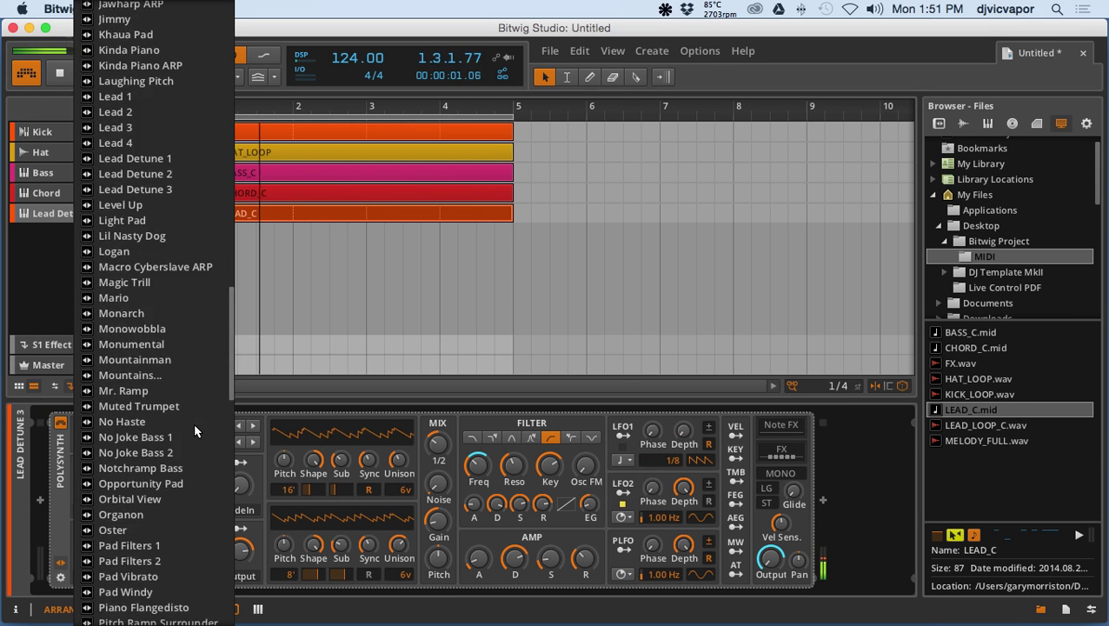
scroll(195, 431, "up", 3)
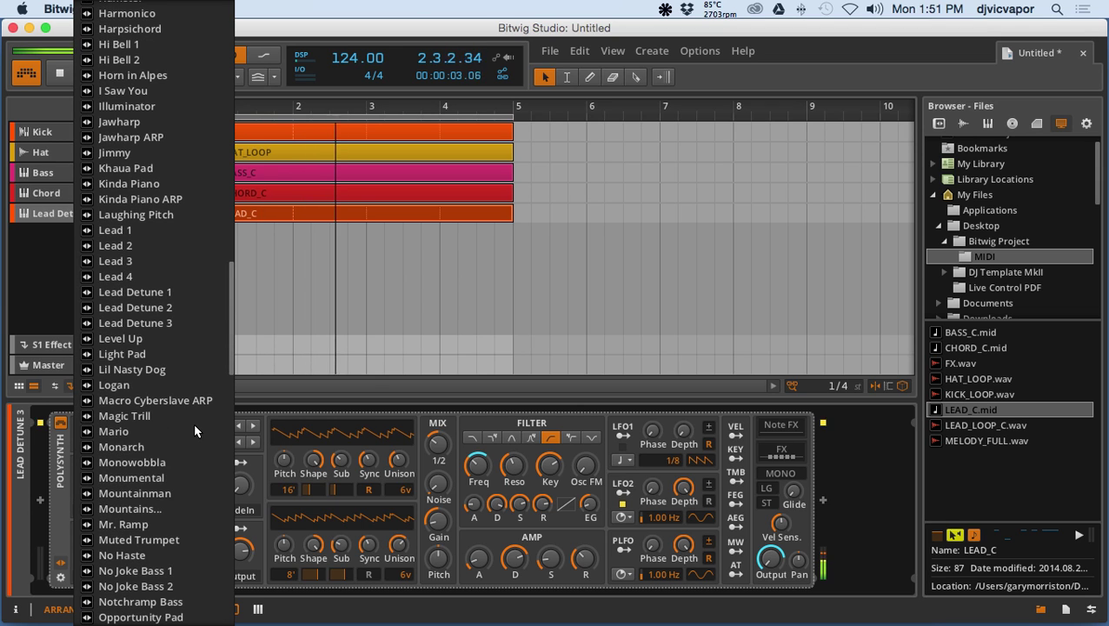
left_click(64, 279)
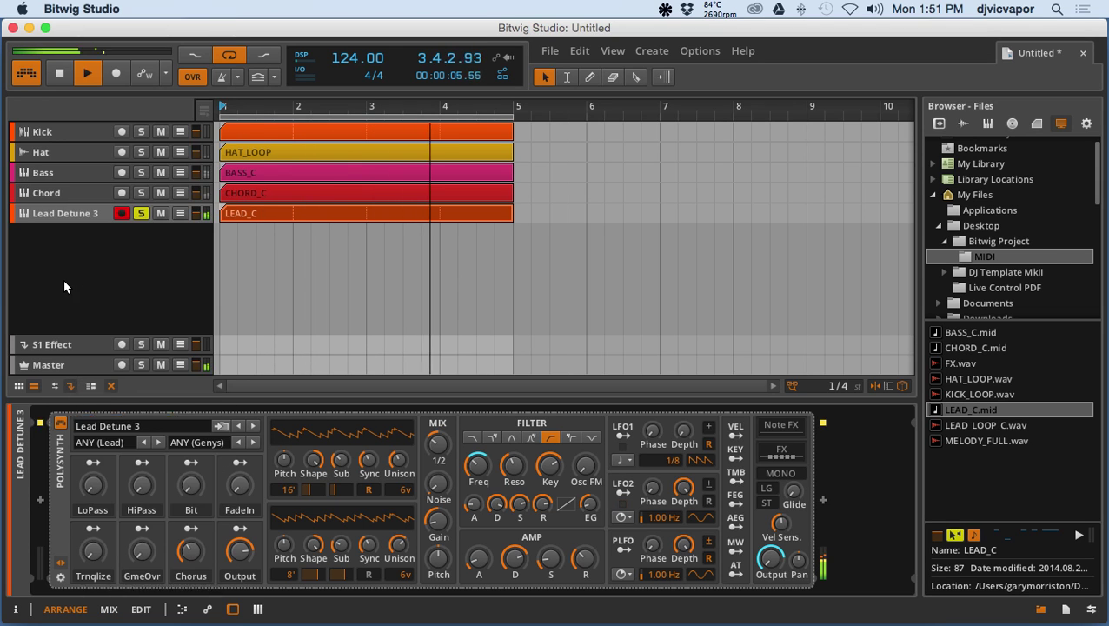
Step: Step the Polysynth's preset onward past Light Pad to Lil Nasty Dog
left_click(252, 427)
left_click(252, 427)
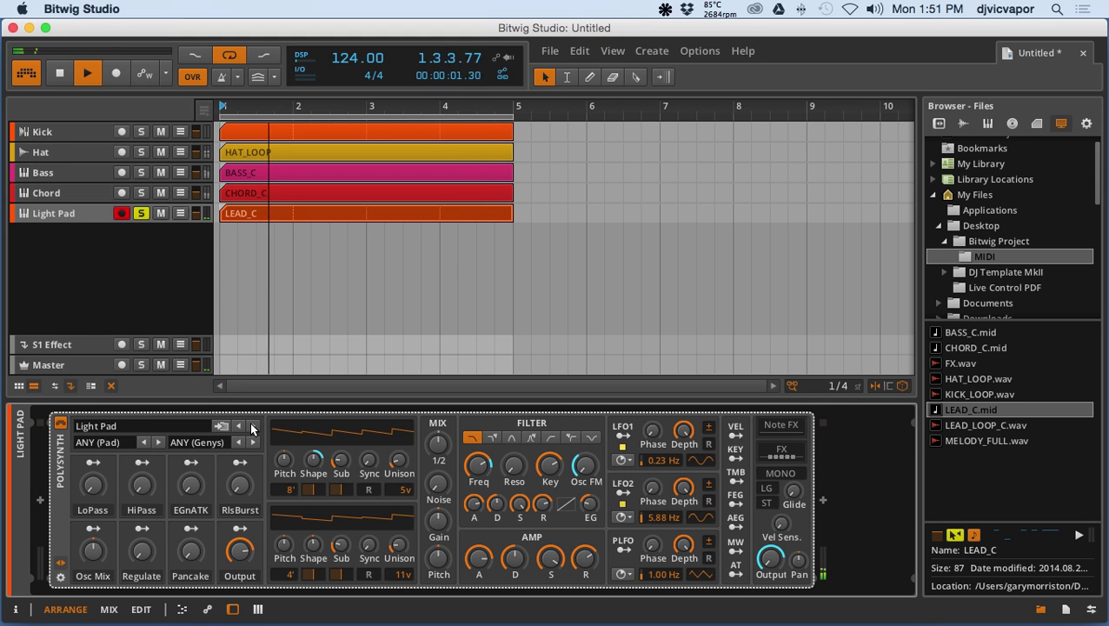
left_click(252, 426)
Step: Load Synth Pluck 1 from the Polysynth's preset list and step on to Synth Pluck 3
left_click(181, 425)
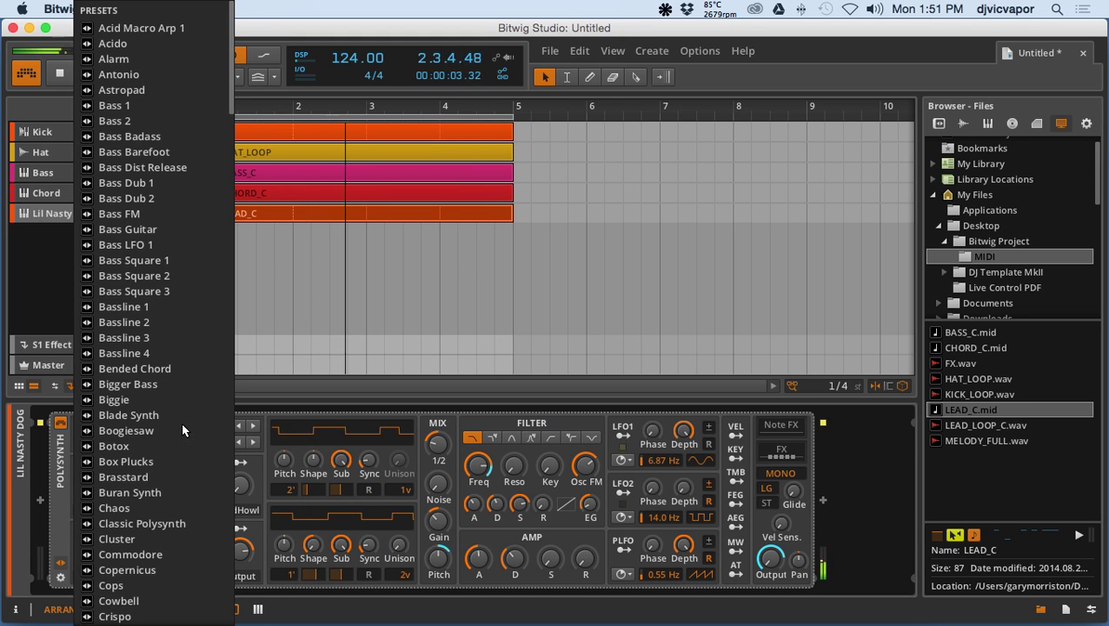
scroll(181, 422, "down", 20)
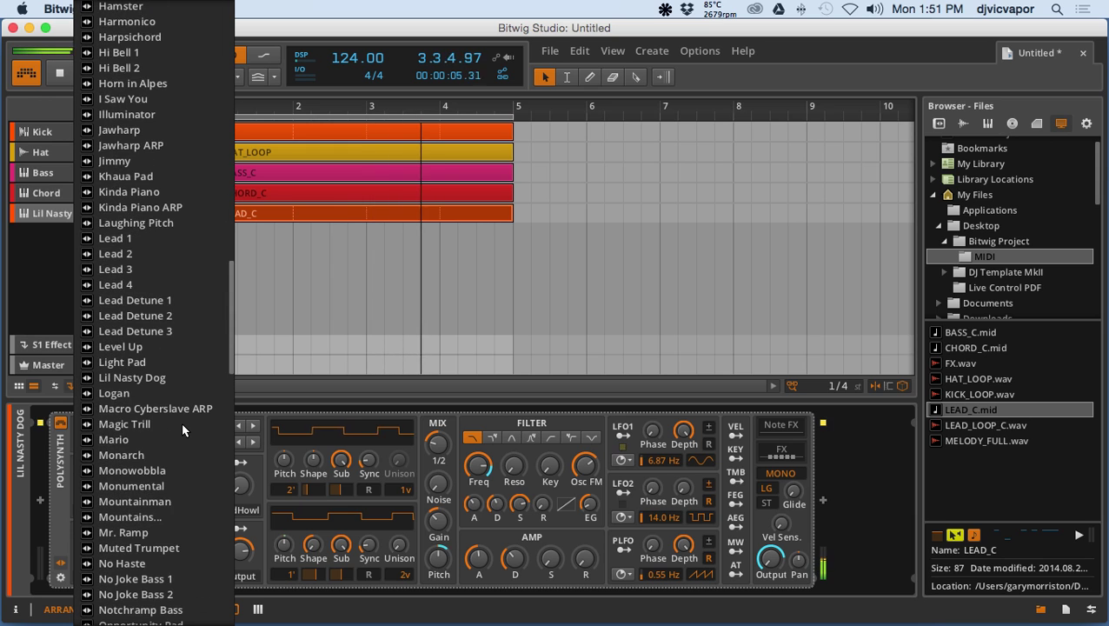
scroll(181, 422, "down", 10)
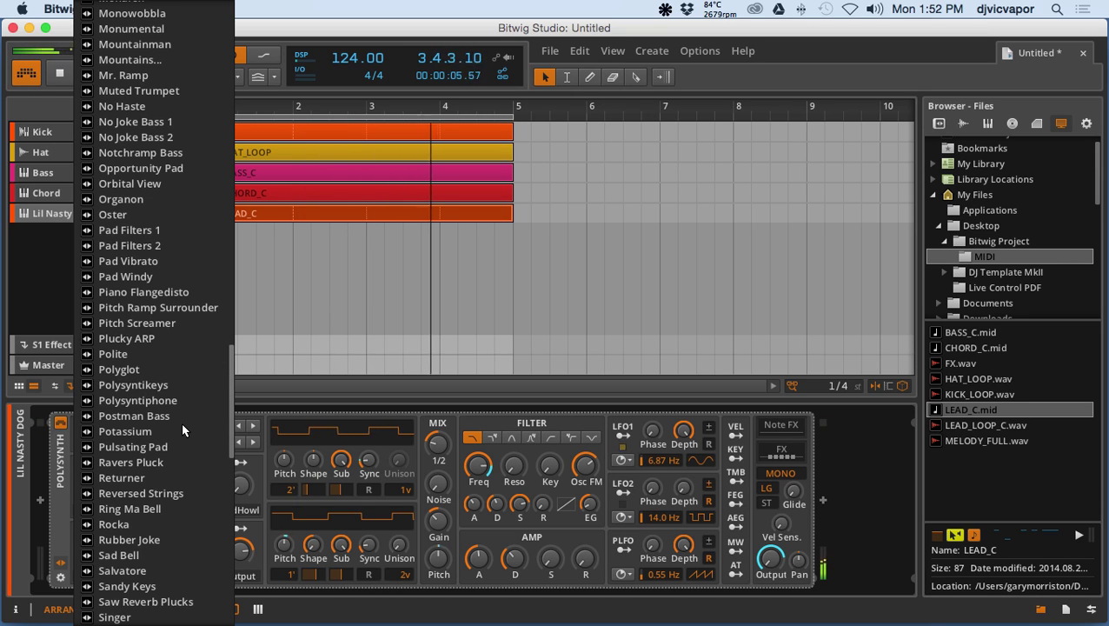
scroll(181, 422, "down", 4)
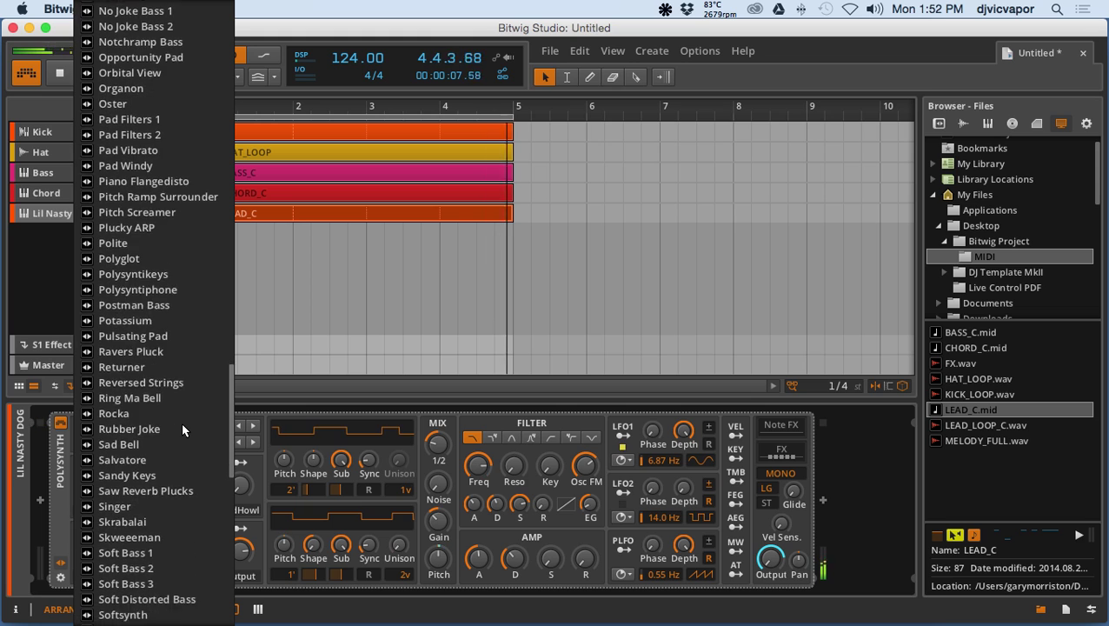
scroll(180, 421, "down", 8)
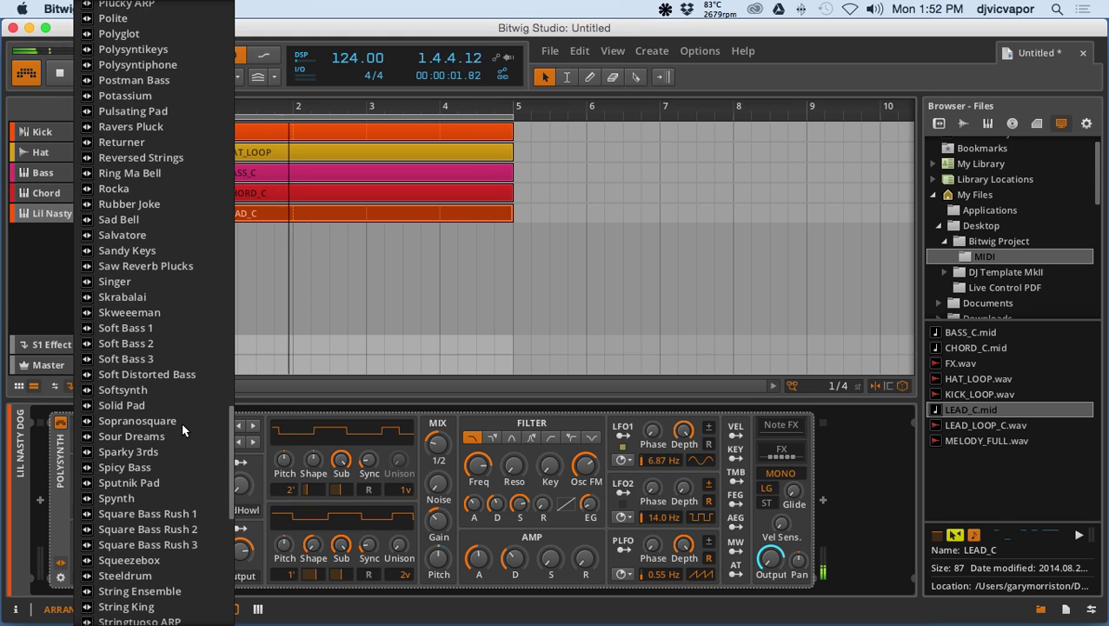
scroll(181, 422, "down", 9)
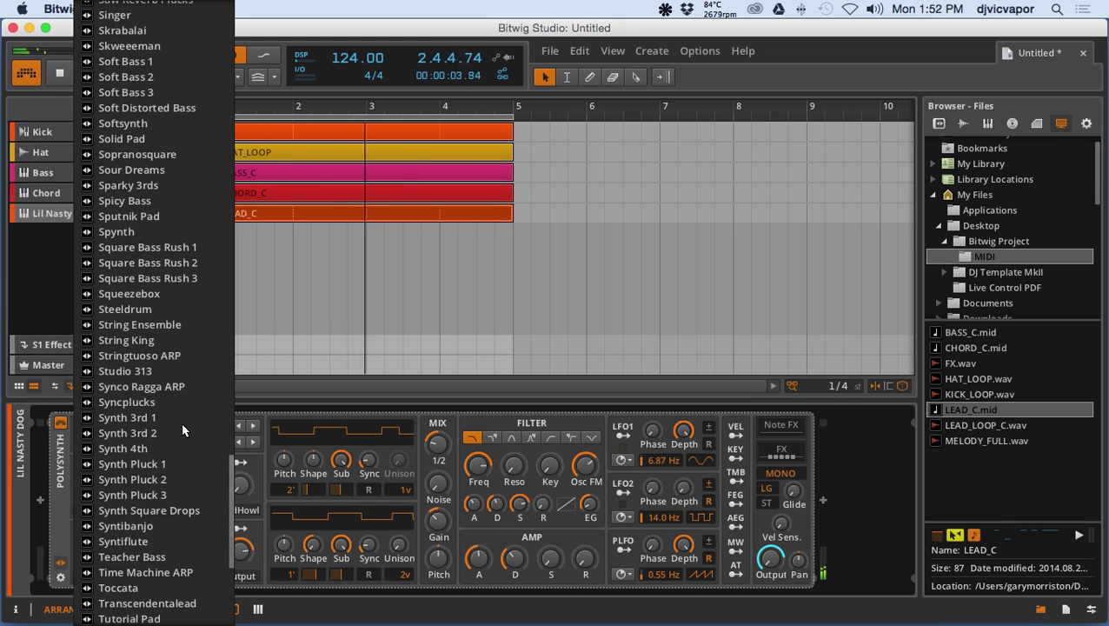
left_click(174, 461)
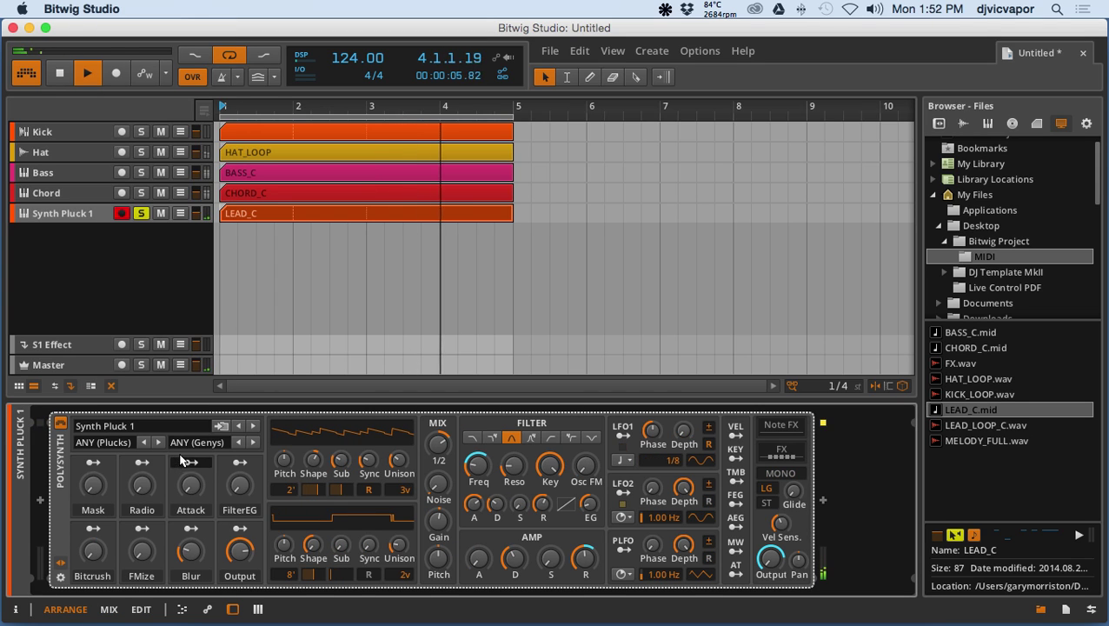
left_click(253, 427)
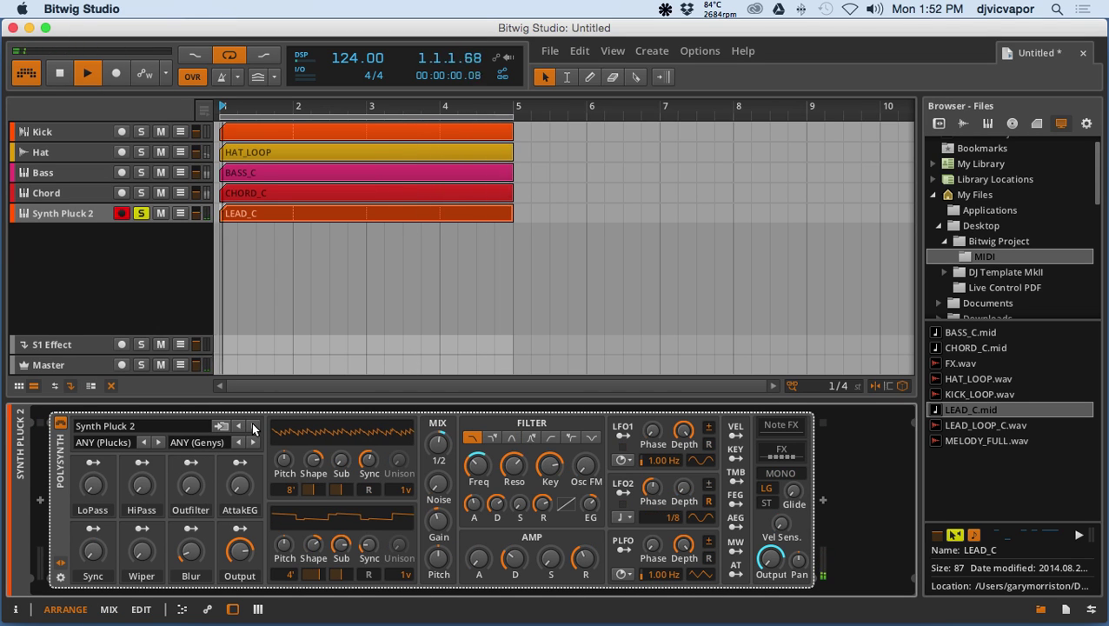
left_click(252, 427)
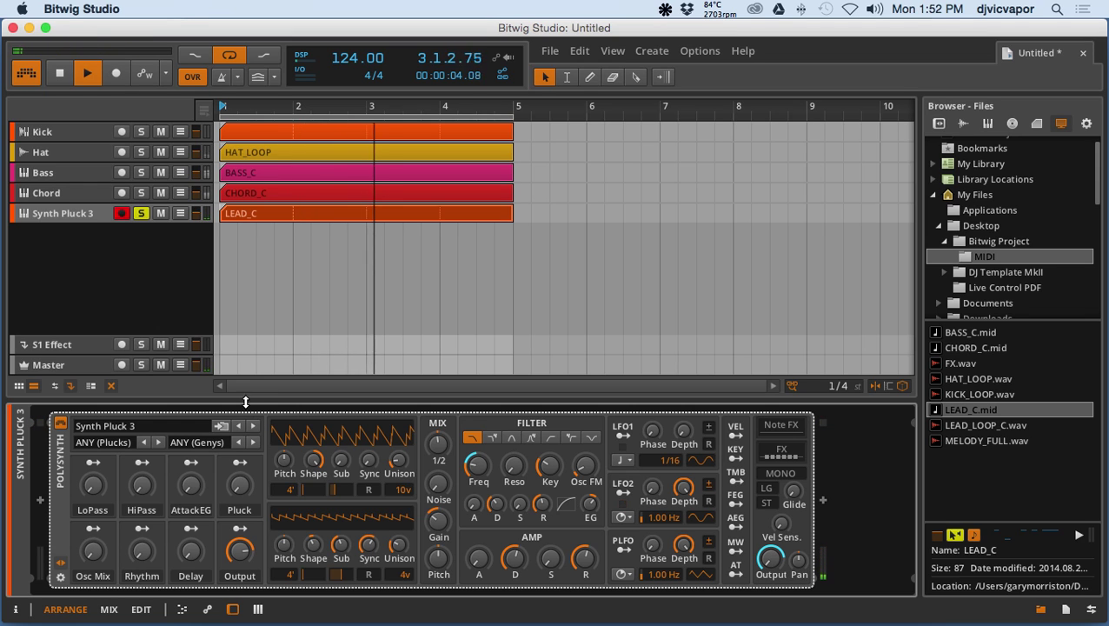
Step: Take the lead track out of solo and raise its Pluck macro to about 78.5%
left_click(140, 213)
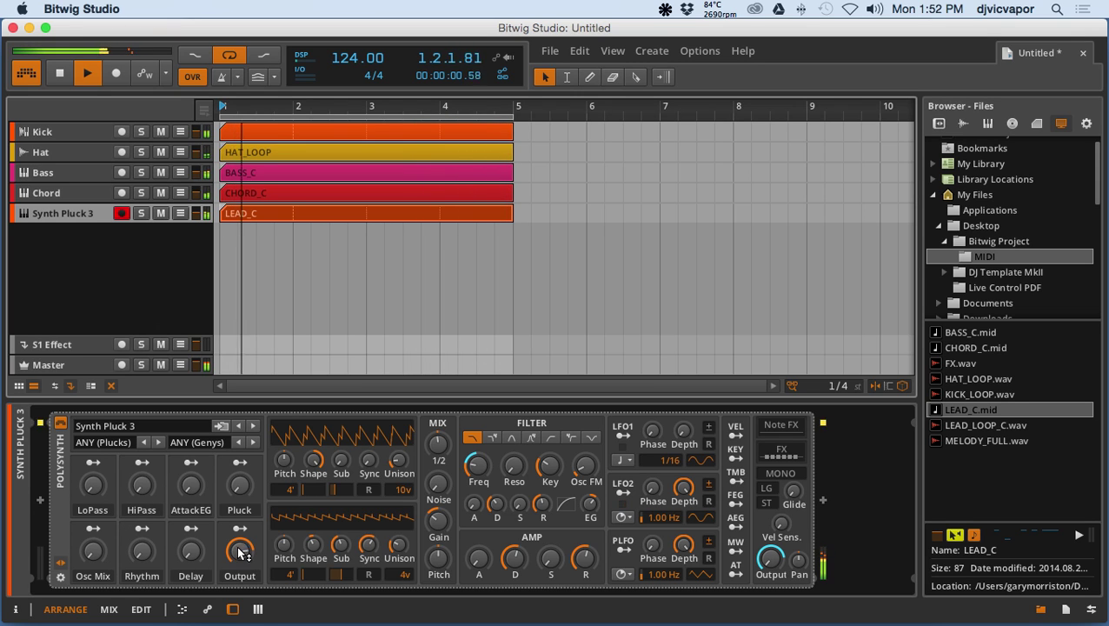
left_click(239, 485)
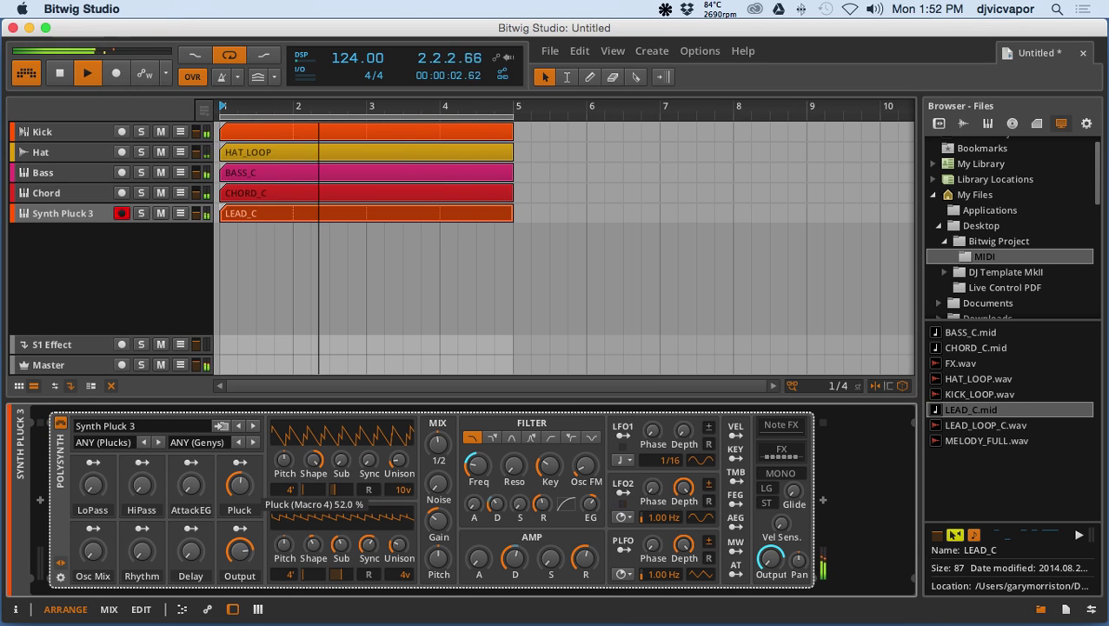
left_click_drag(239, 485, 239, 469)
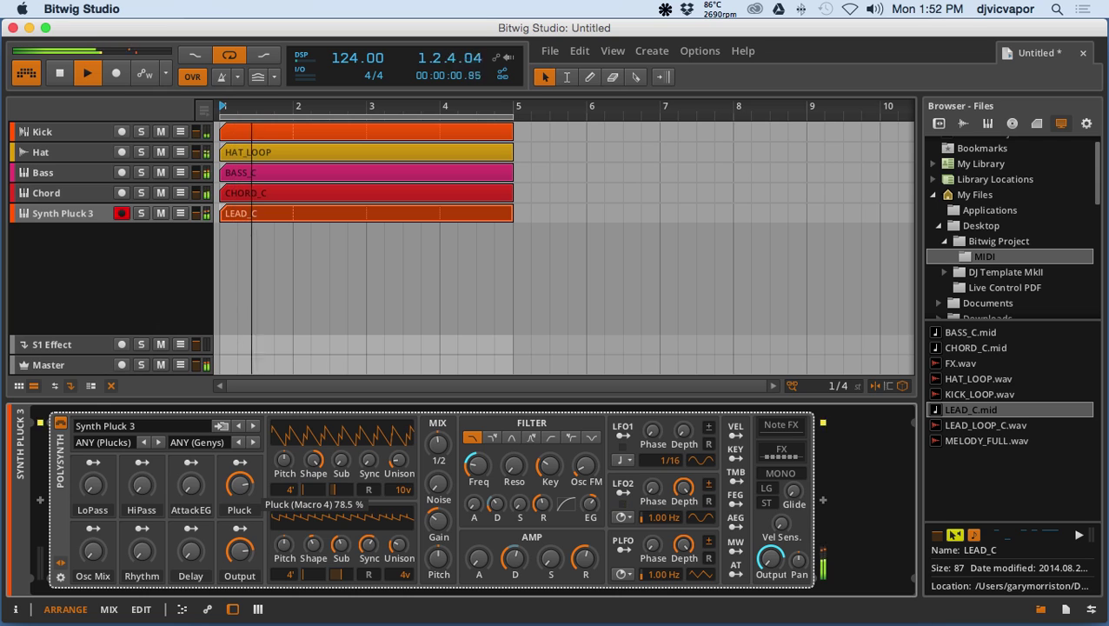
left_click_drag(239, 485, 244, 489)
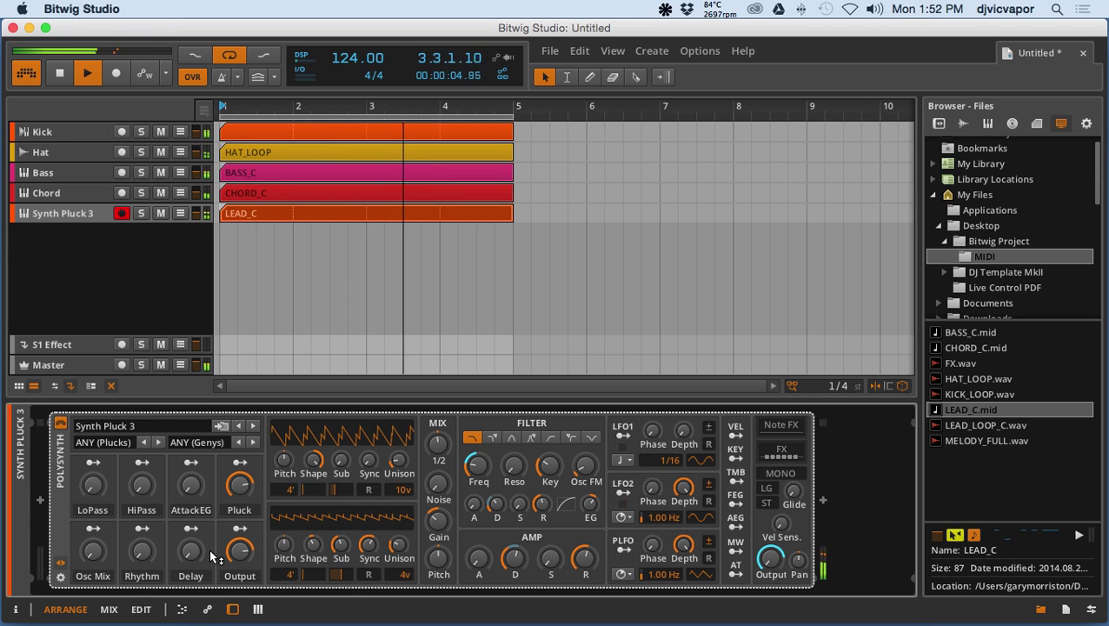
Step: Raise the Polysynth's Delay macro to about 14% and its Rhythm macro to about 38%
left_click_drag(211, 553, 211, 528)
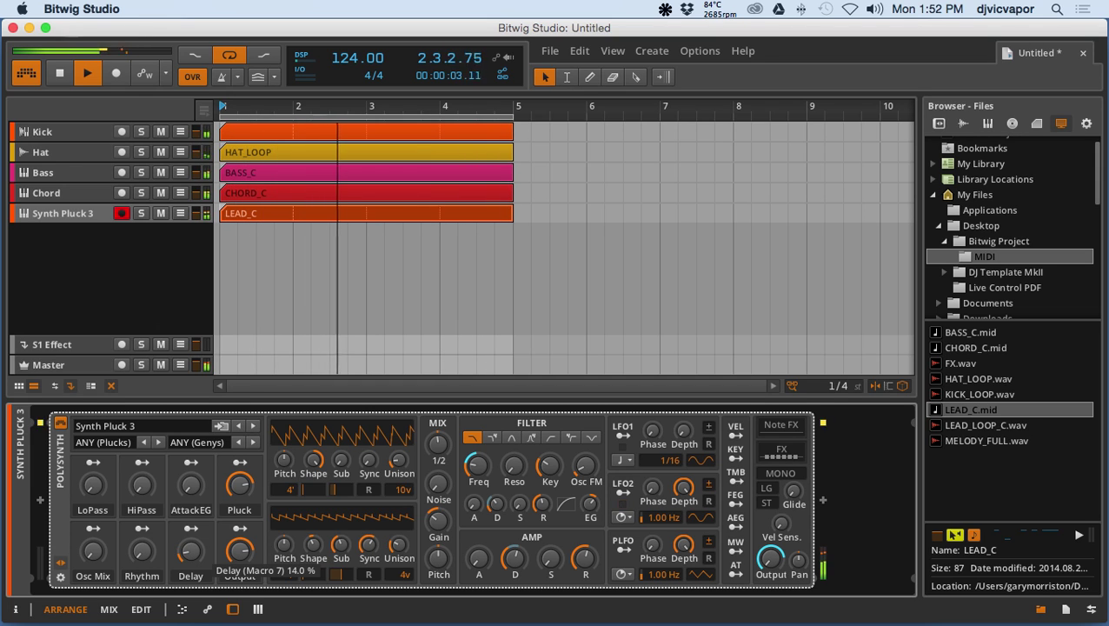
left_click_drag(141, 550, 142, 522)
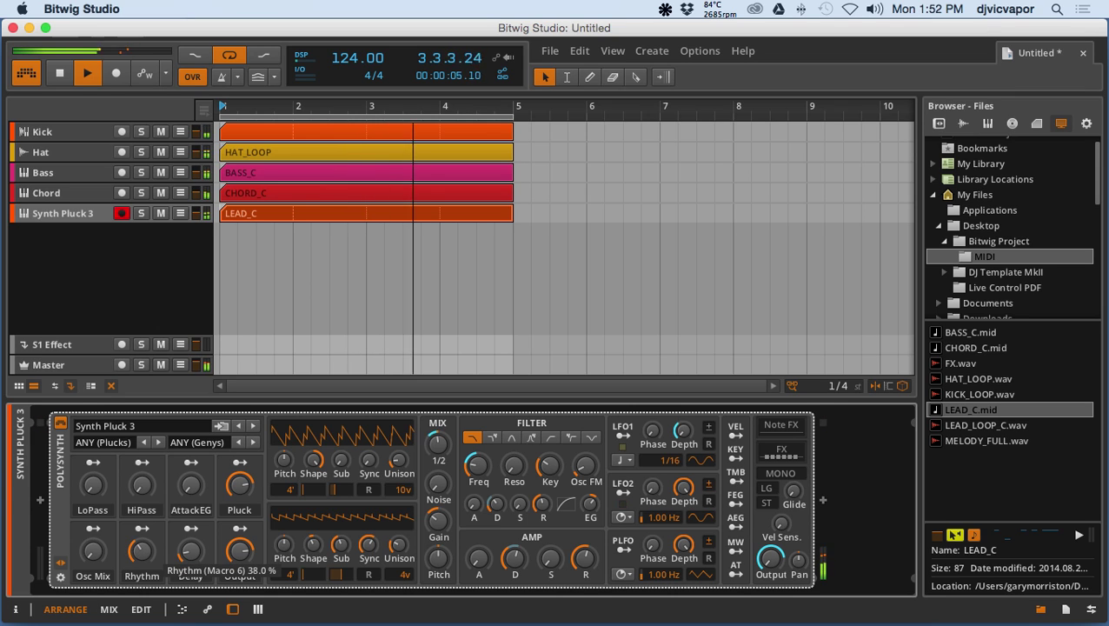
left_click_drag(190, 550, 187, 560)
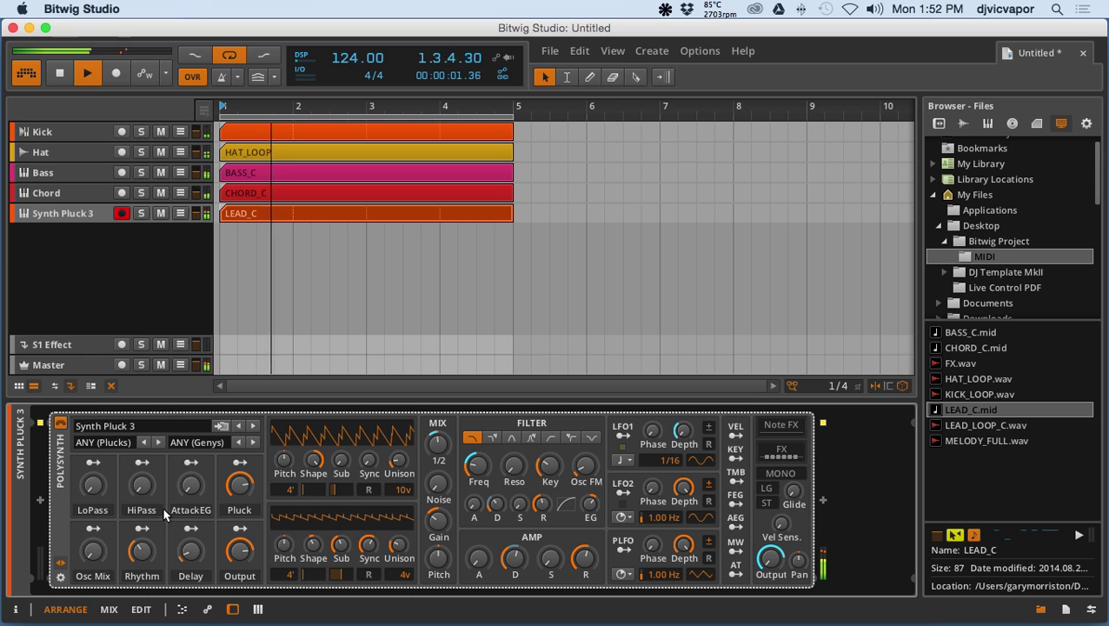
Step: Turn up the Polysynth's HiPass macro and try small adjustments of the Delay and Osc Mix macros
left_click_drag(141, 484, 142, 431)
left_click_drag(190, 553, 190, 555)
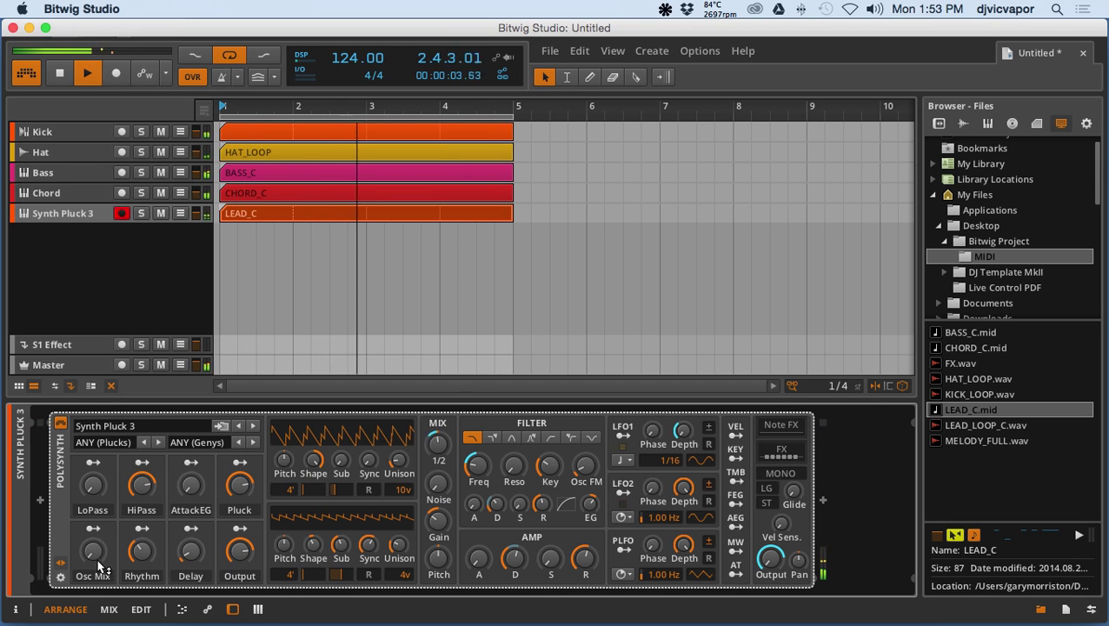
mouse_move(93, 550)
left_mouse_down()
mouse_move(93, 516)
mouse_move(92, 545)
left_mouse_up()
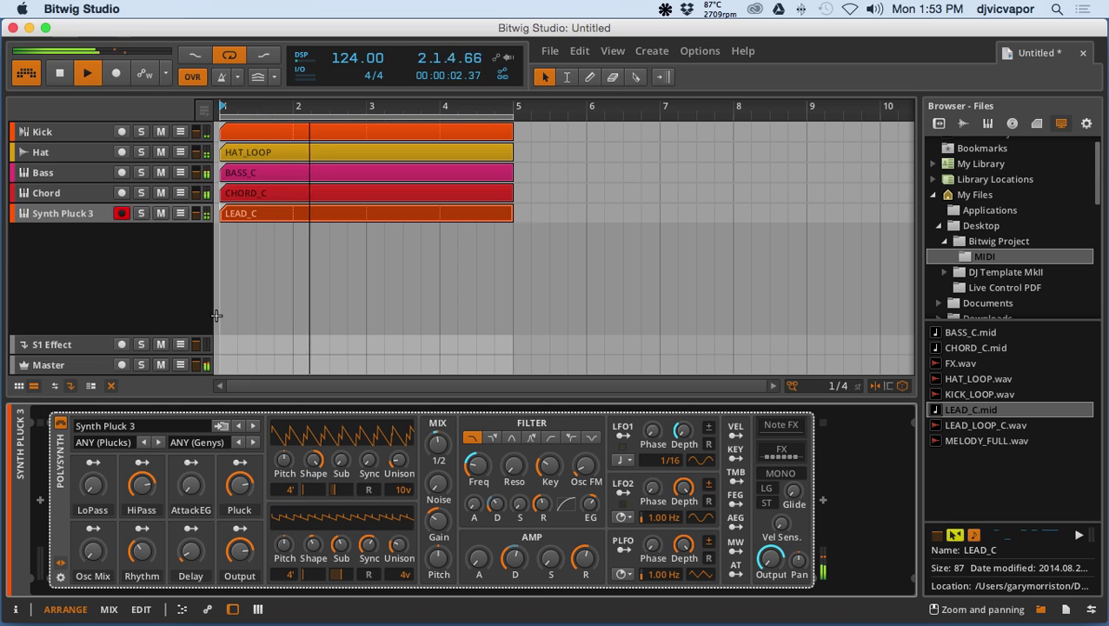
Step: Rename the Synth Pluck 3 track as Synth Pluck
left_click(91, 212)
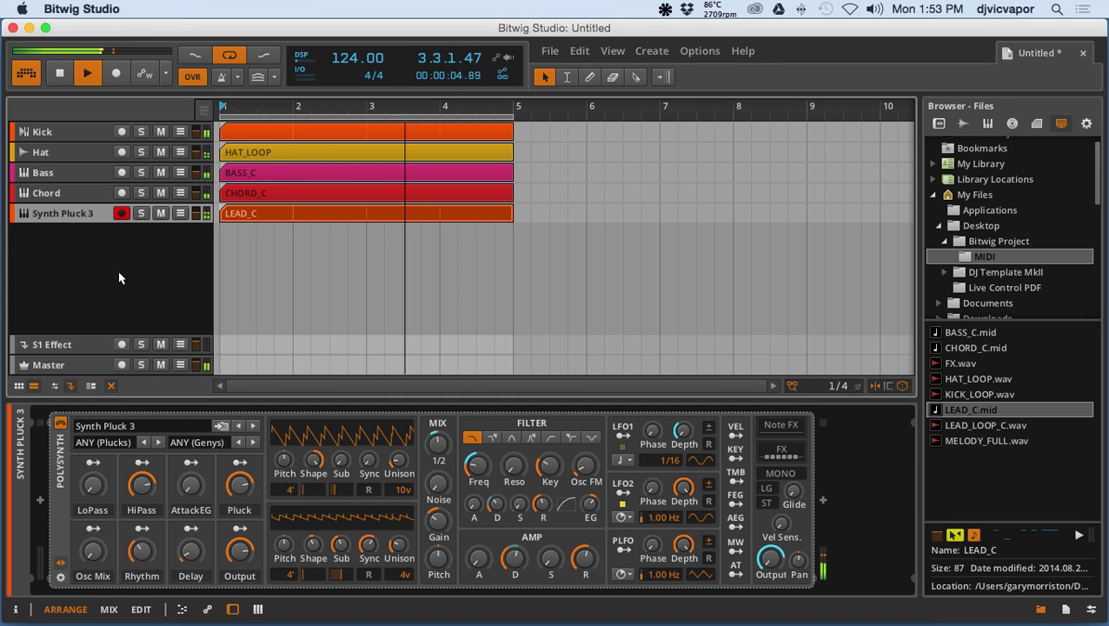
double_click(89, 208)
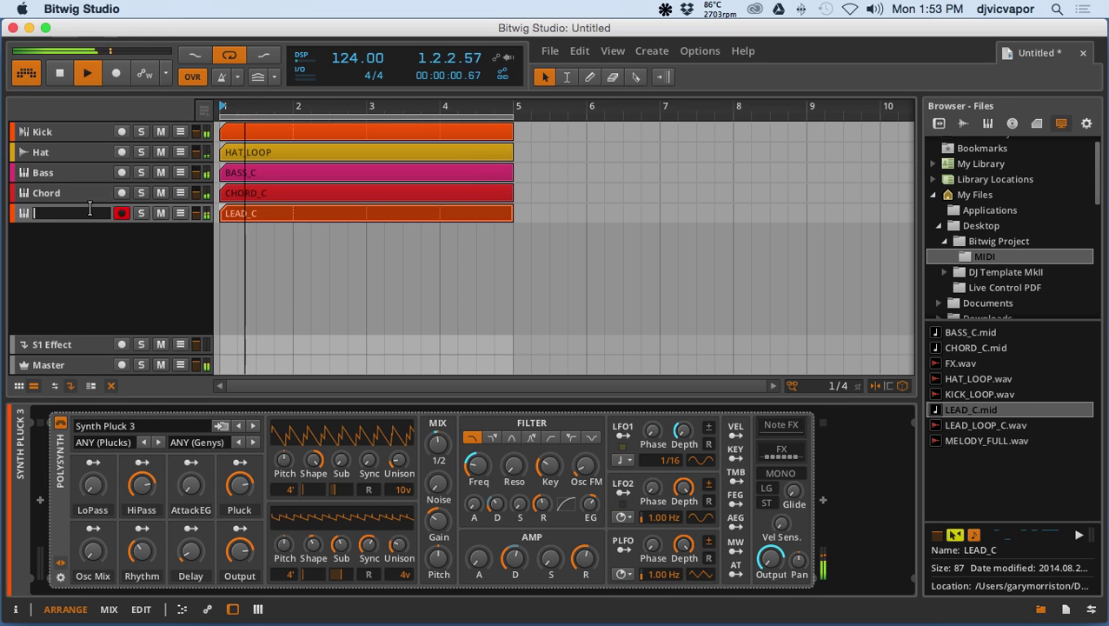
type("Sy")
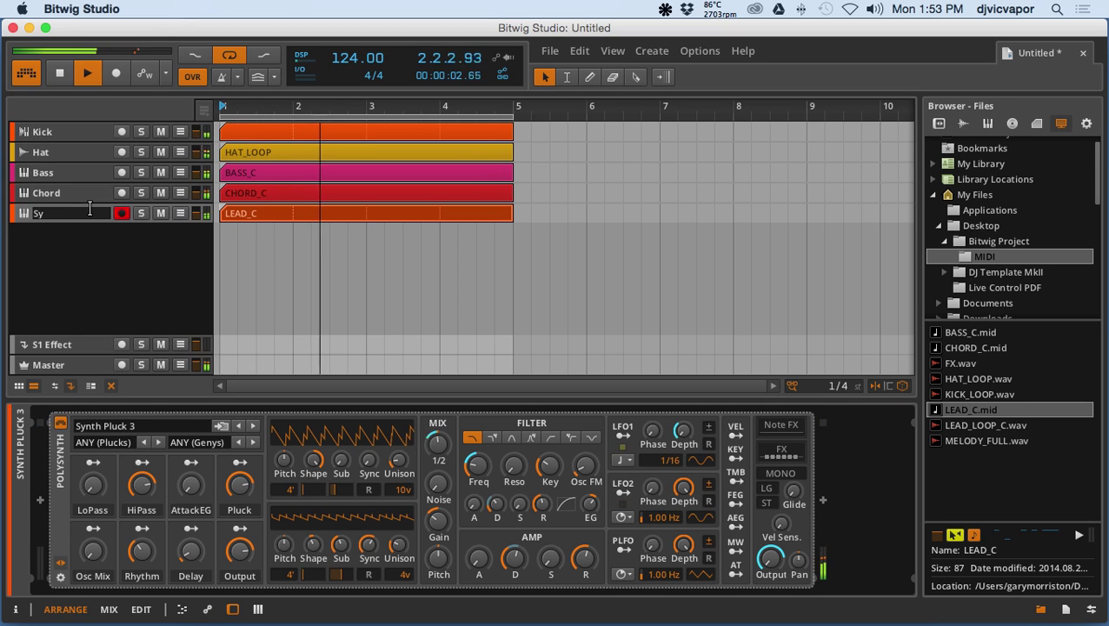
type("nth Pluck")
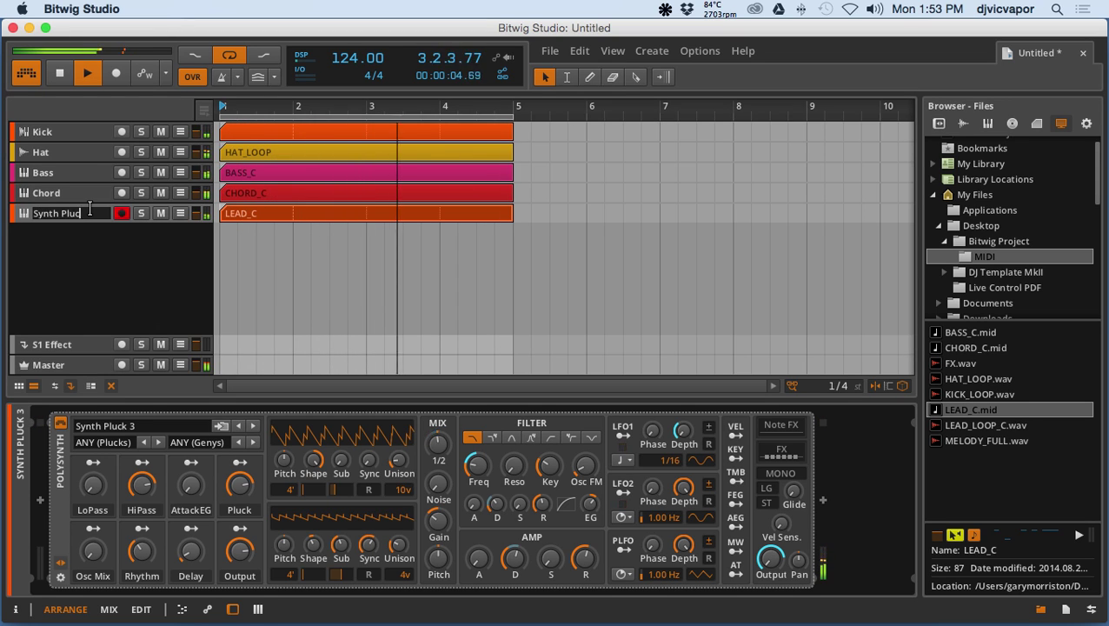
key("Return")
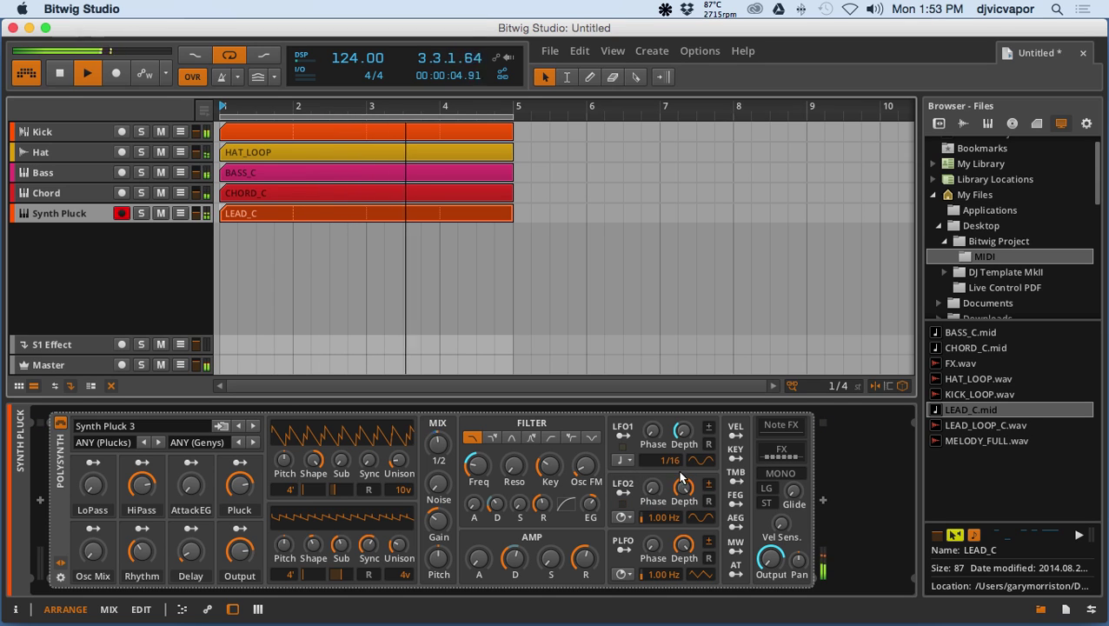
Step: Set the Polysynth's LFO1 rate to 1/4 and turn down the 1/2 oscillator mix
left_click_drag(671, 460, 671, 443)
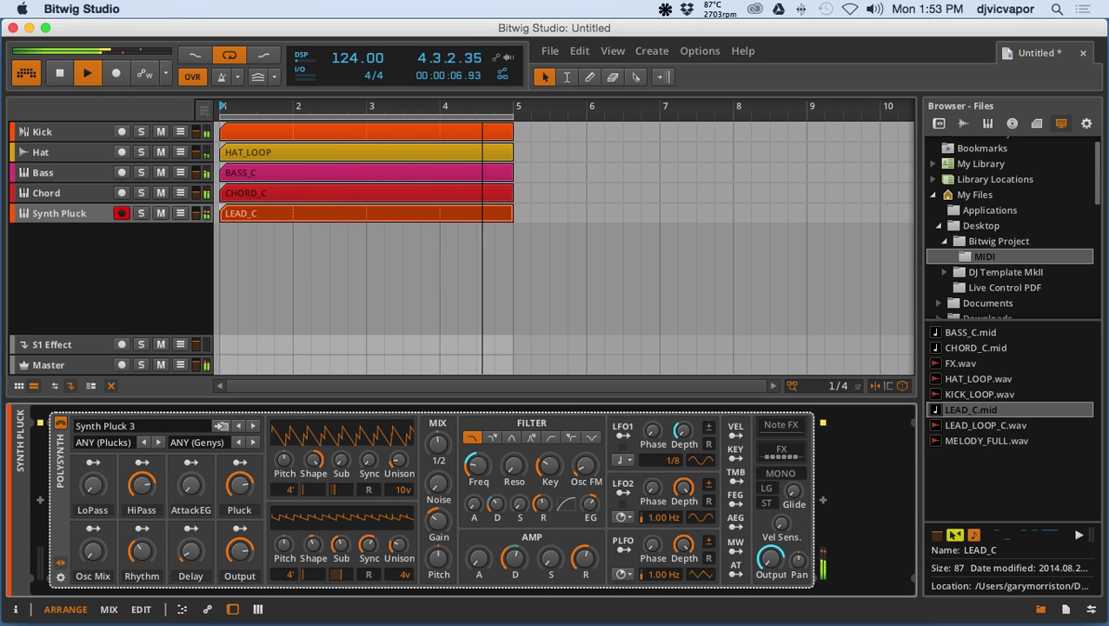
left_click(629, 436)
left_click_drag(438, 444, 438, 476)
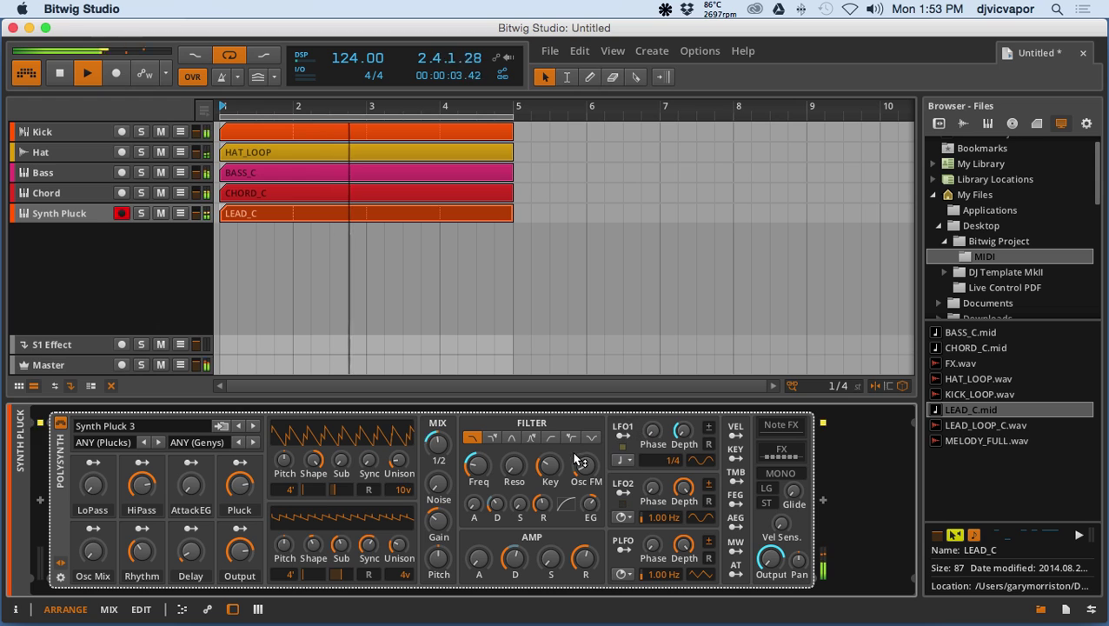
left_click(438, 444)
left_click_drag(438, 444, 438, 454)
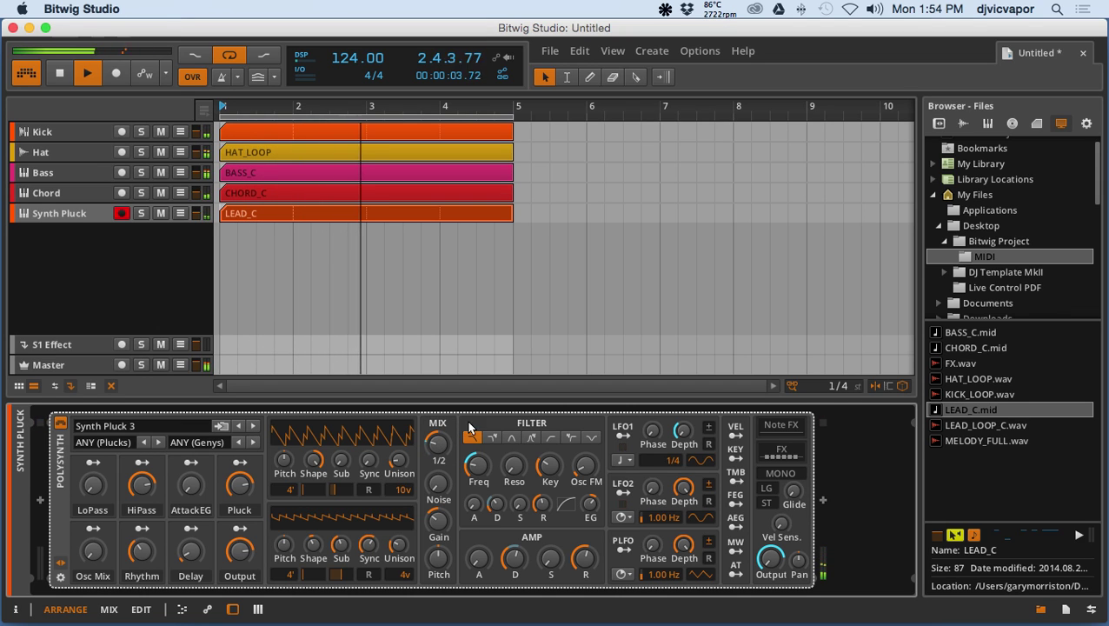
Step: Add a Chorus effect after the Polysynth on the Synth Pluck track and show all its controls
left_click(822, 502)
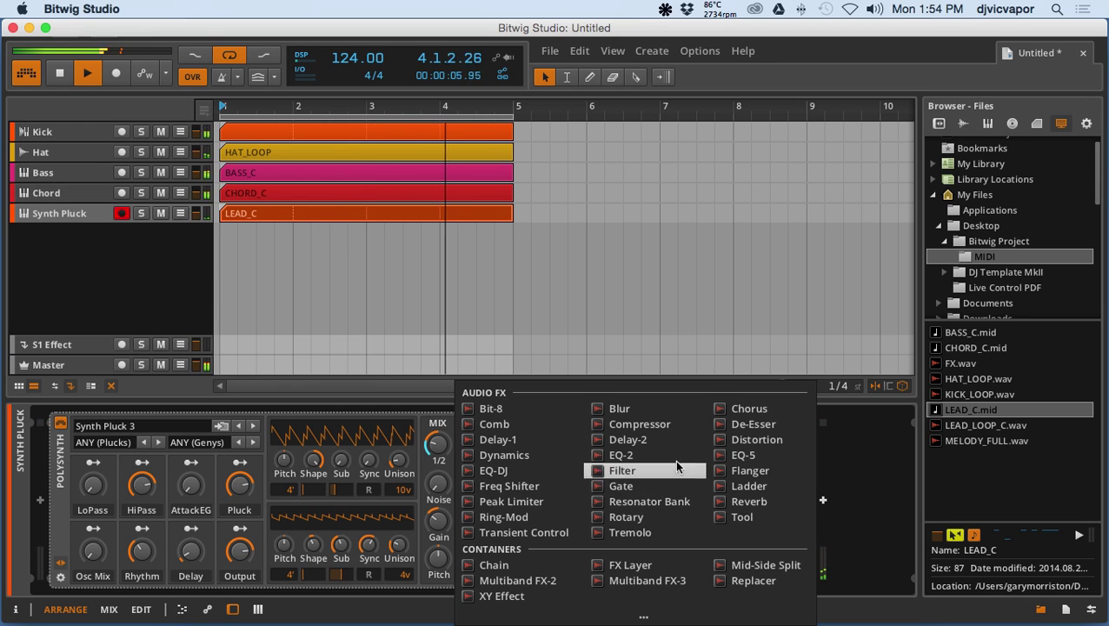
left_click(727, 409)
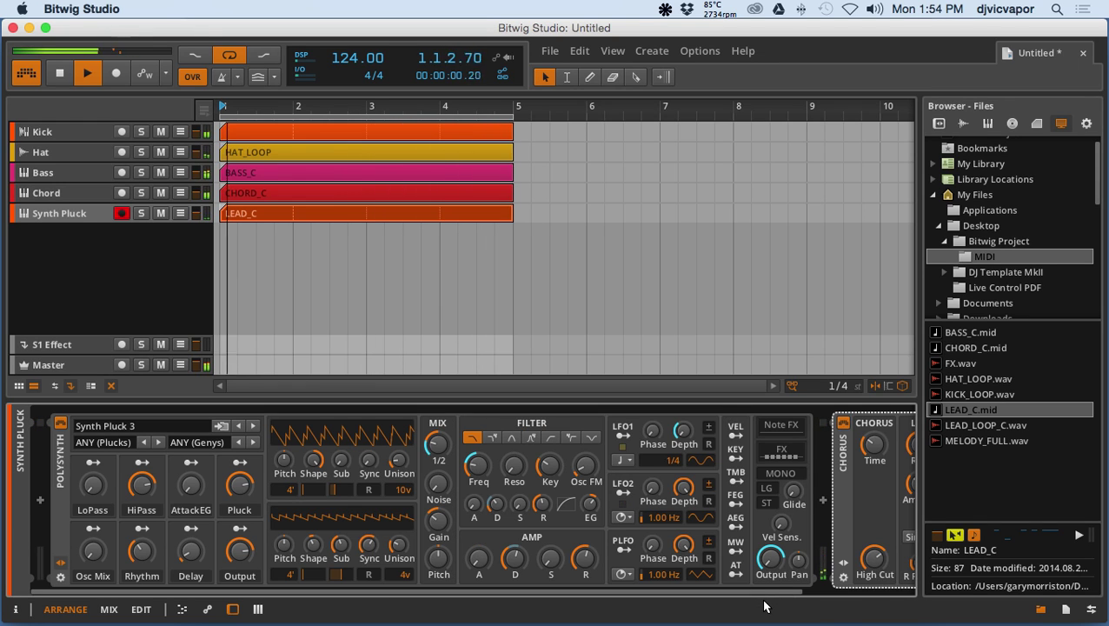
left_click_drag(800, 592, 906, 592)
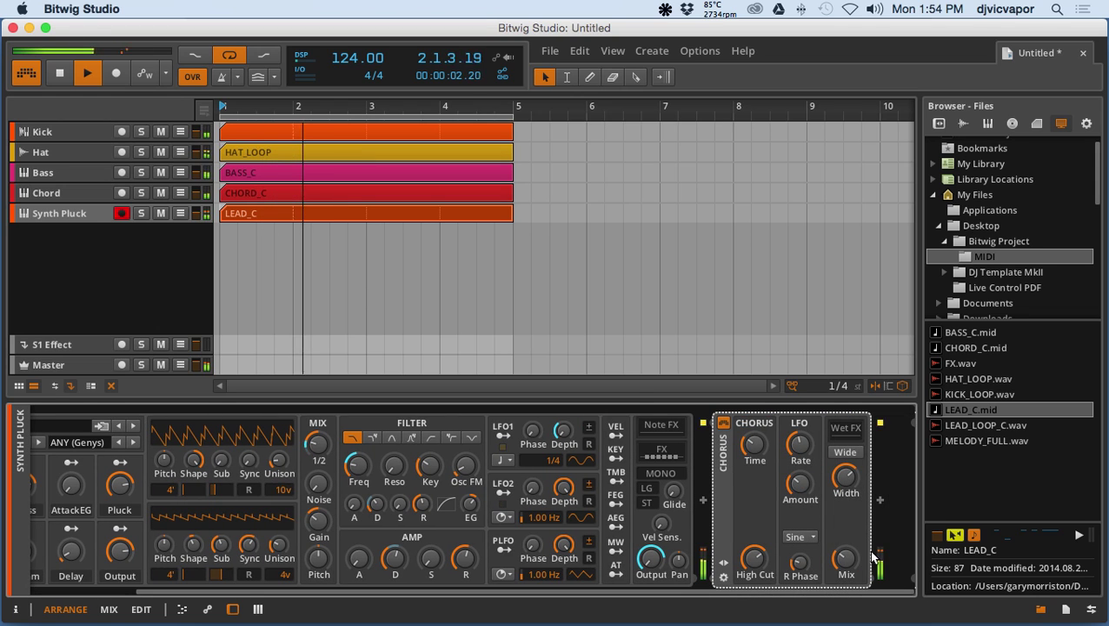
Step: Solo the Synth Pluck track, turn up the Chorus effect's Mix and check its LFO Amount
left_click(142, 213)
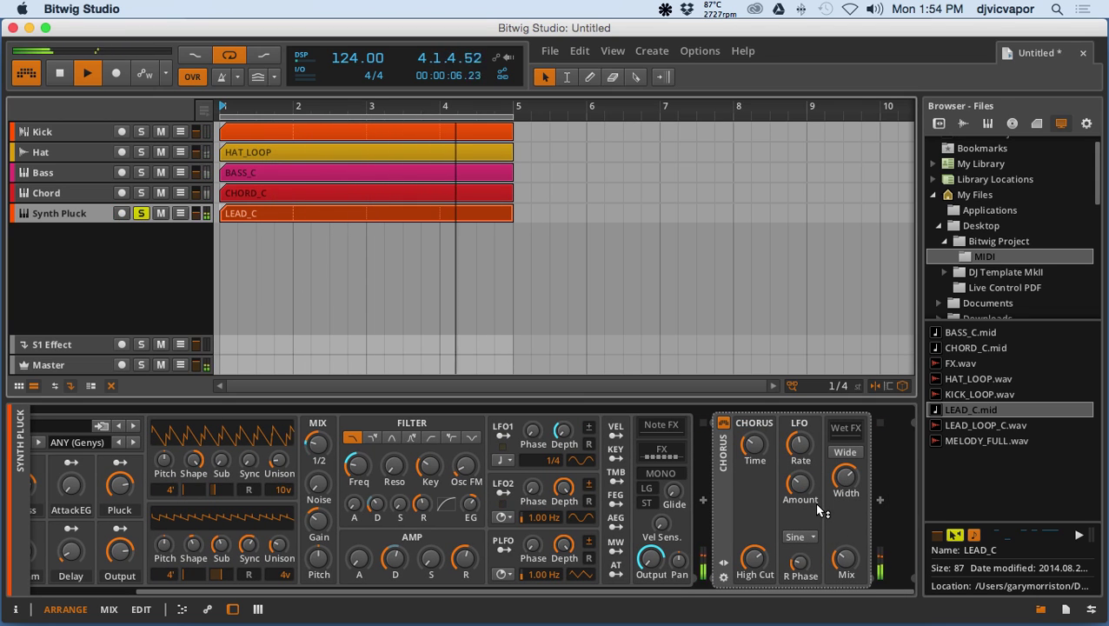
left_click_drag(847, 559, 847, 540)
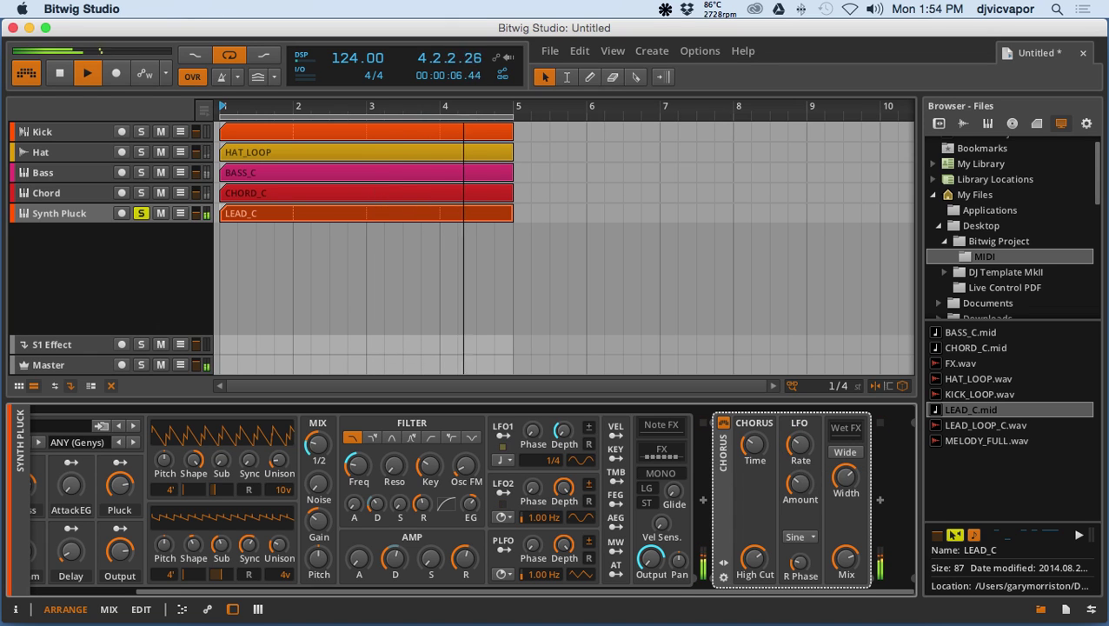
left_click(798, 483)
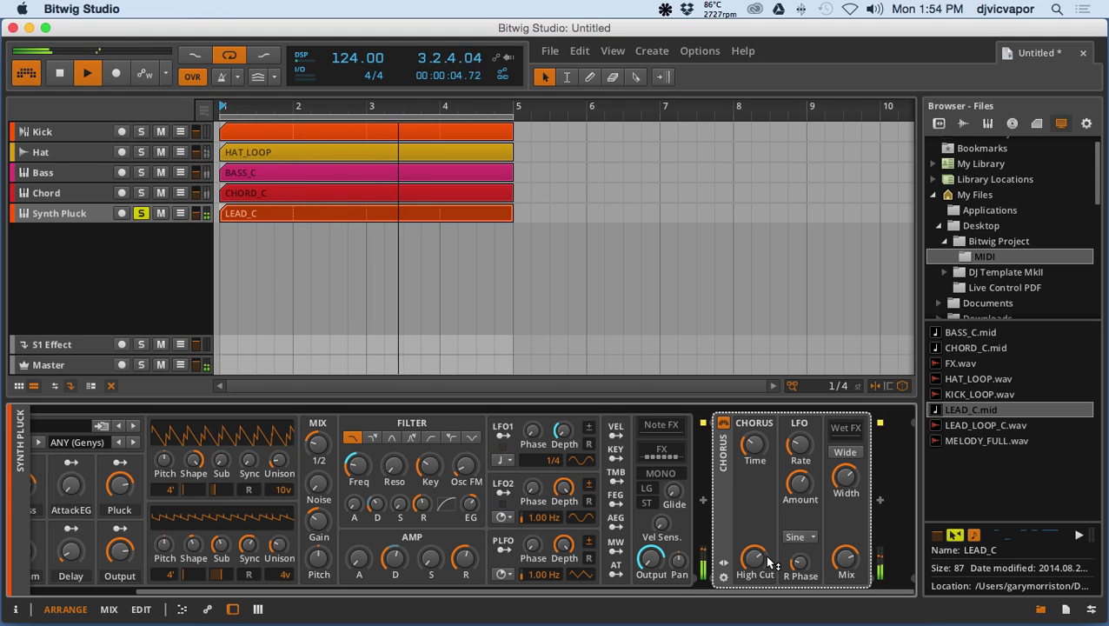
left_click(725, 562)
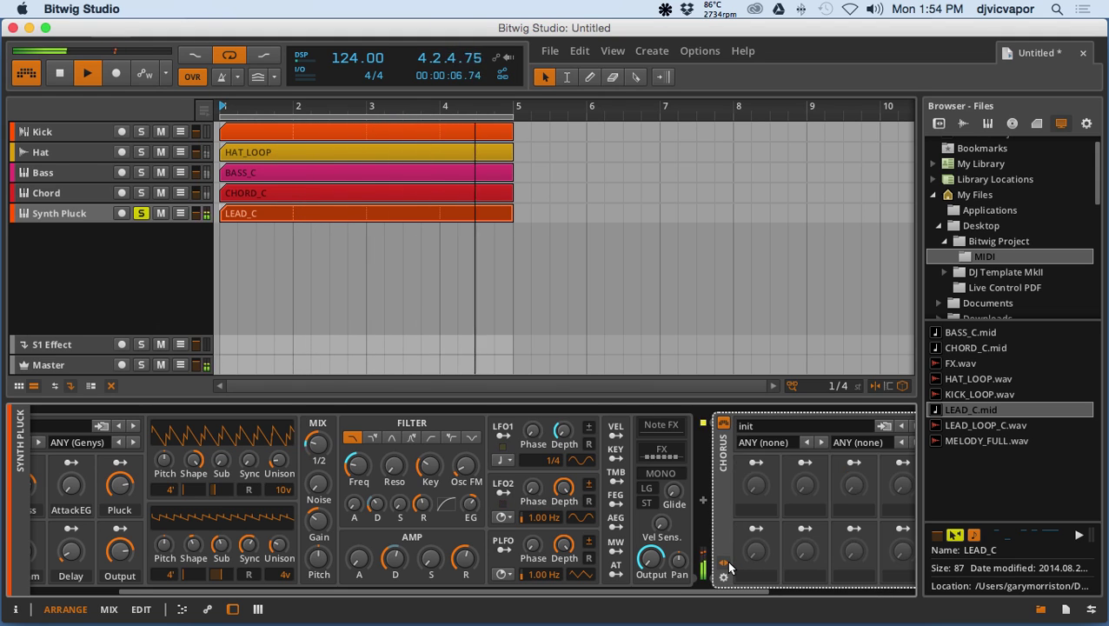
left_click(729, 564)
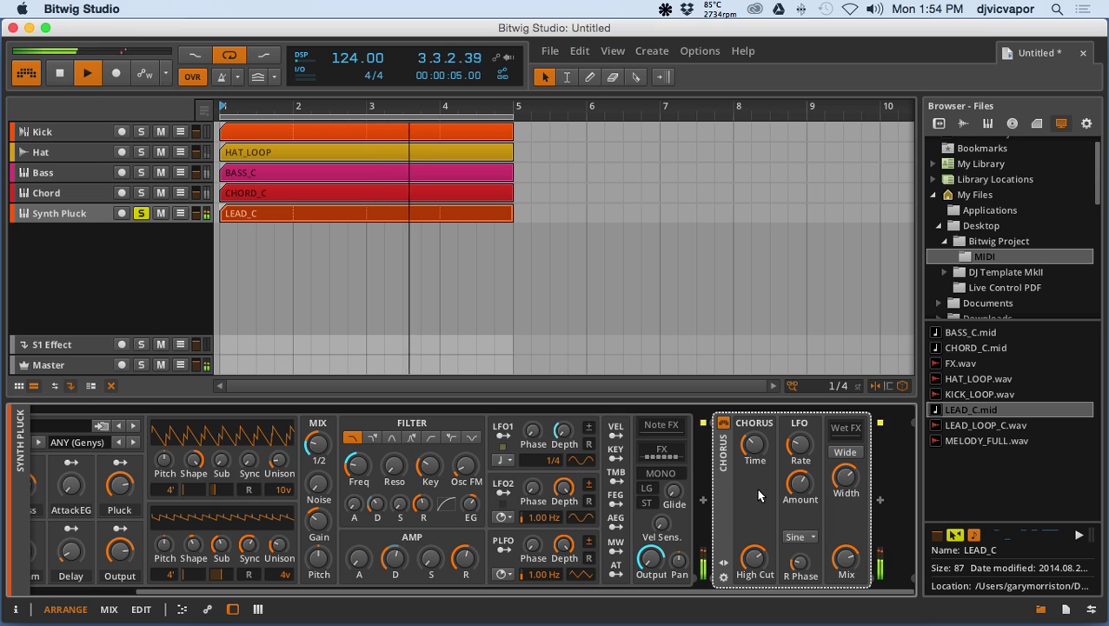
left_click(724, 425)
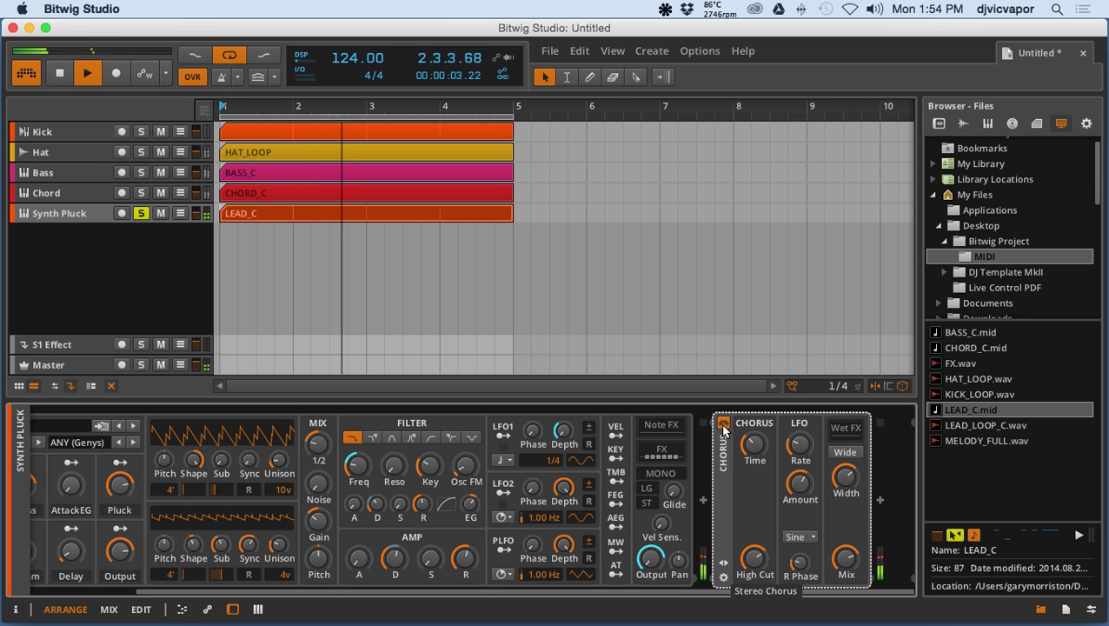
Step: Add a Compressor after the Chorus on the Synth Pluck track and bring all its controls into view
left_click(879, 501)
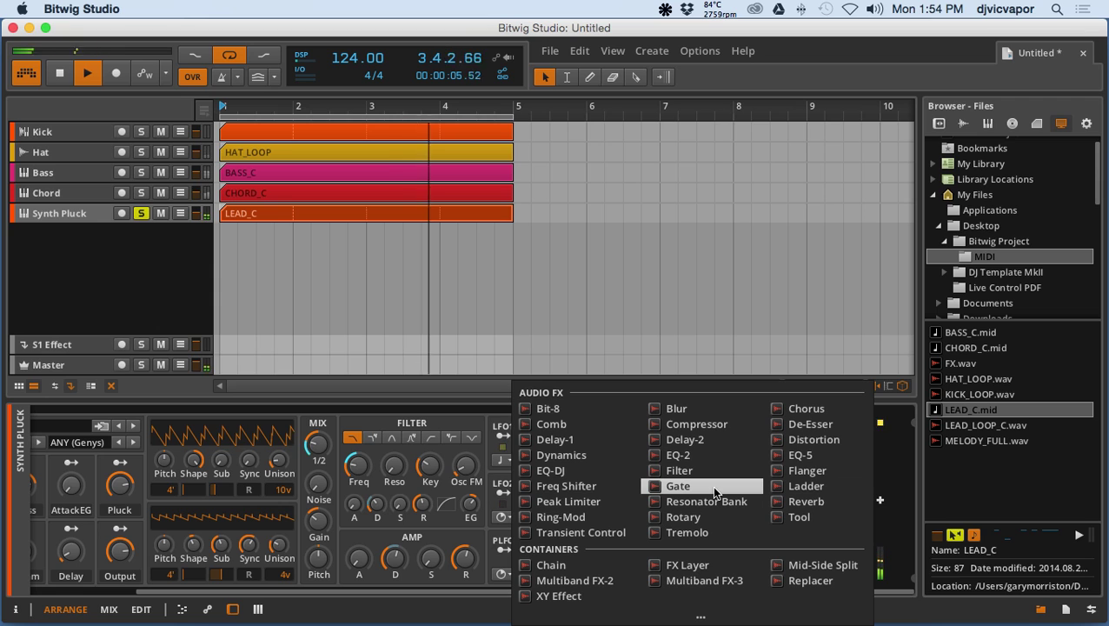
left_click(650, 425)
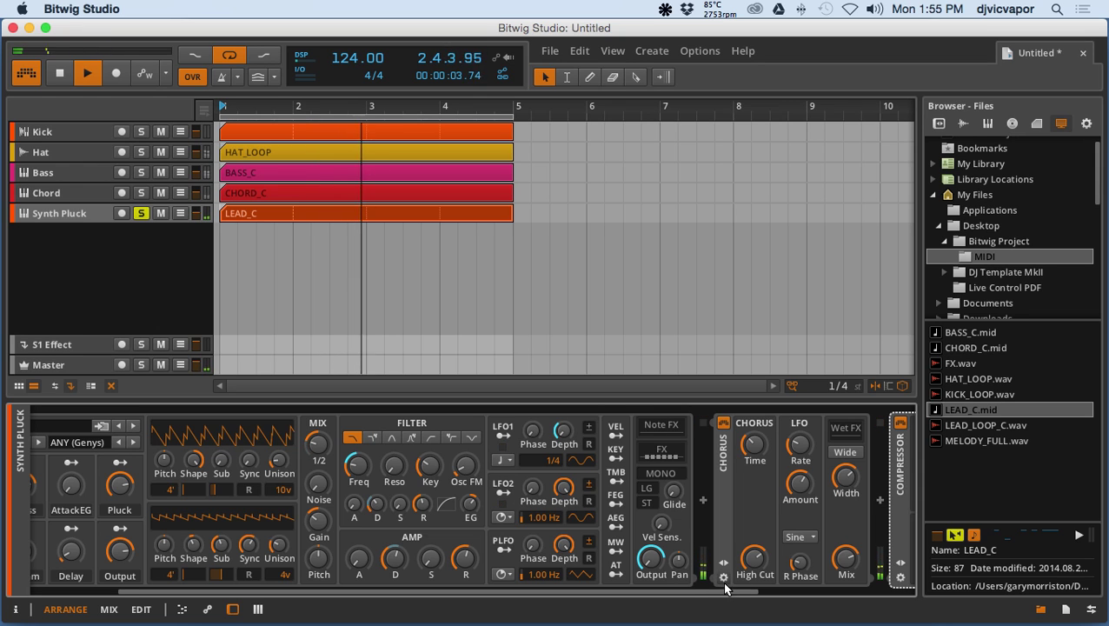
left_click_drag(736, 592, 865, 601)
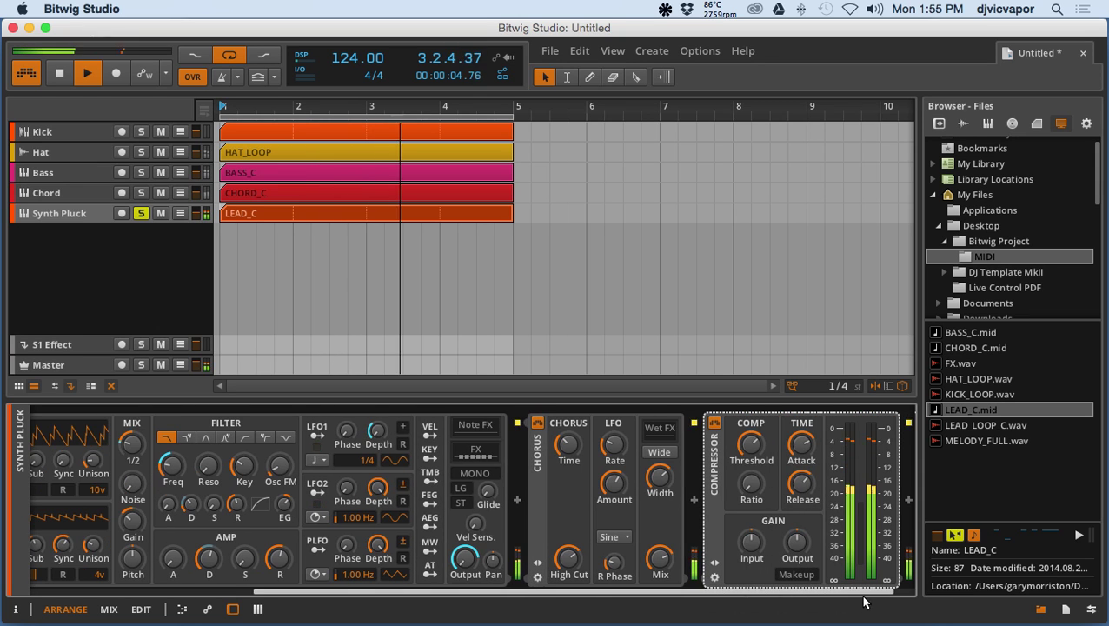
left_click(1041, 609)
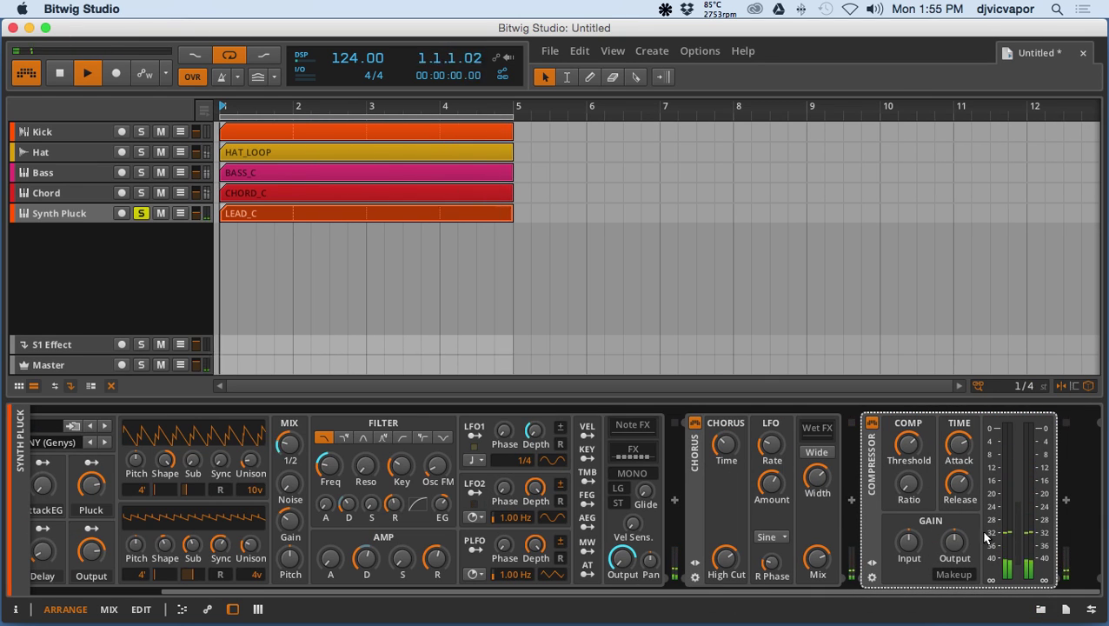
Step: Enable the Compressor's makeup gain, raise its ratio and lower its threshold, ending with the Synth Pluck track unsoloed
left_click(953, 574)
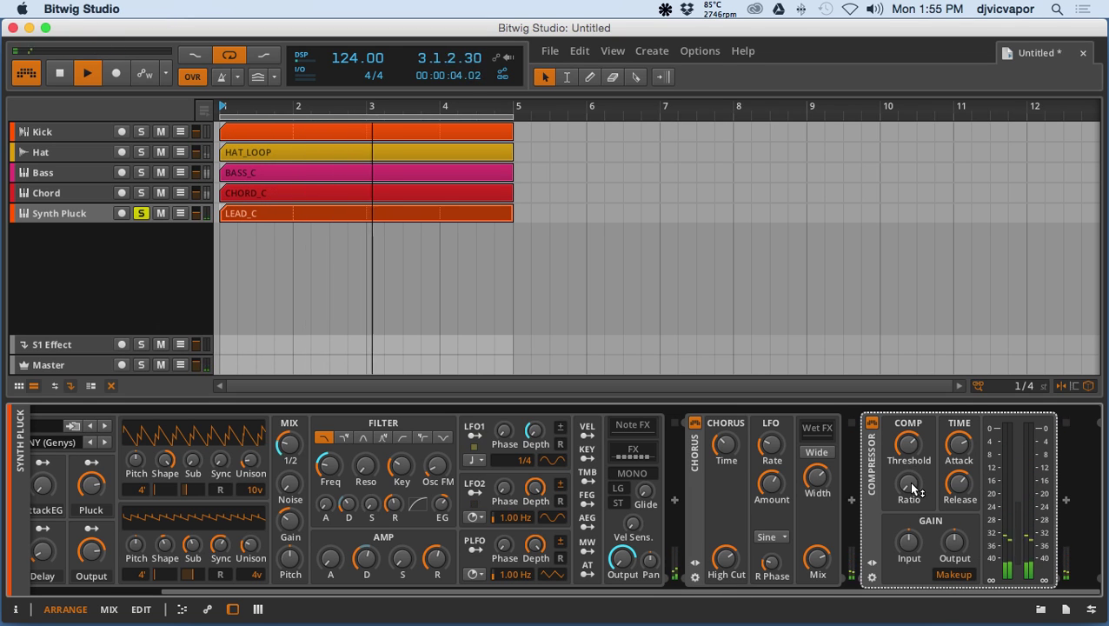
mouse_move(909, 485)
mouse_move(909, 485)
left_mouse_down()
mouse_move(909, 469)
mouse_move(919, 478)
left_mouse_up()
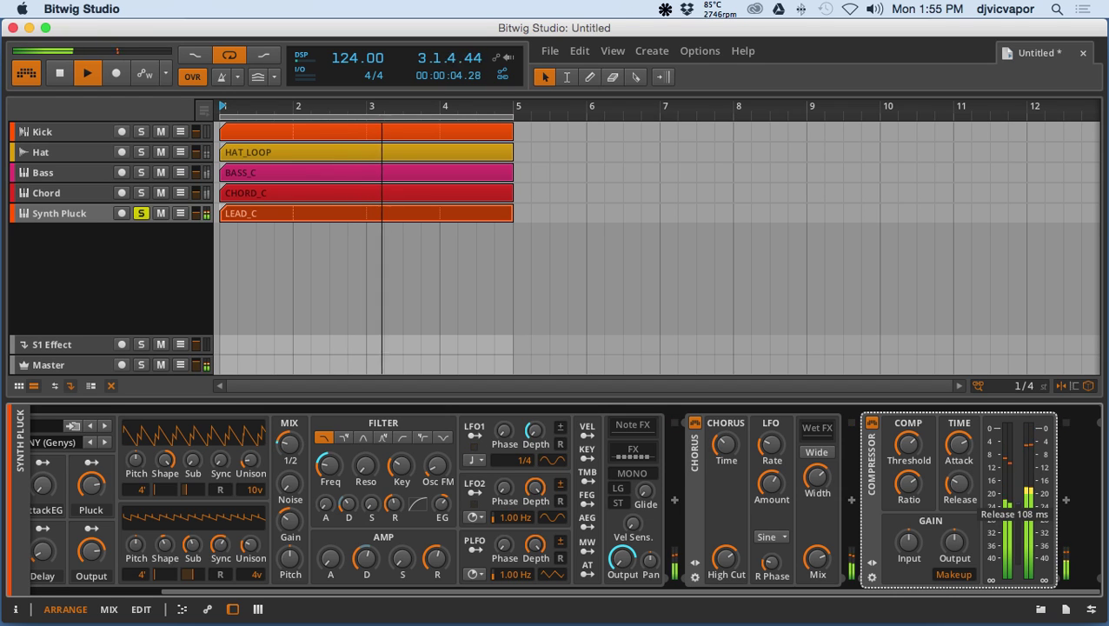
left_click_drag(913, 450, 912, 458)
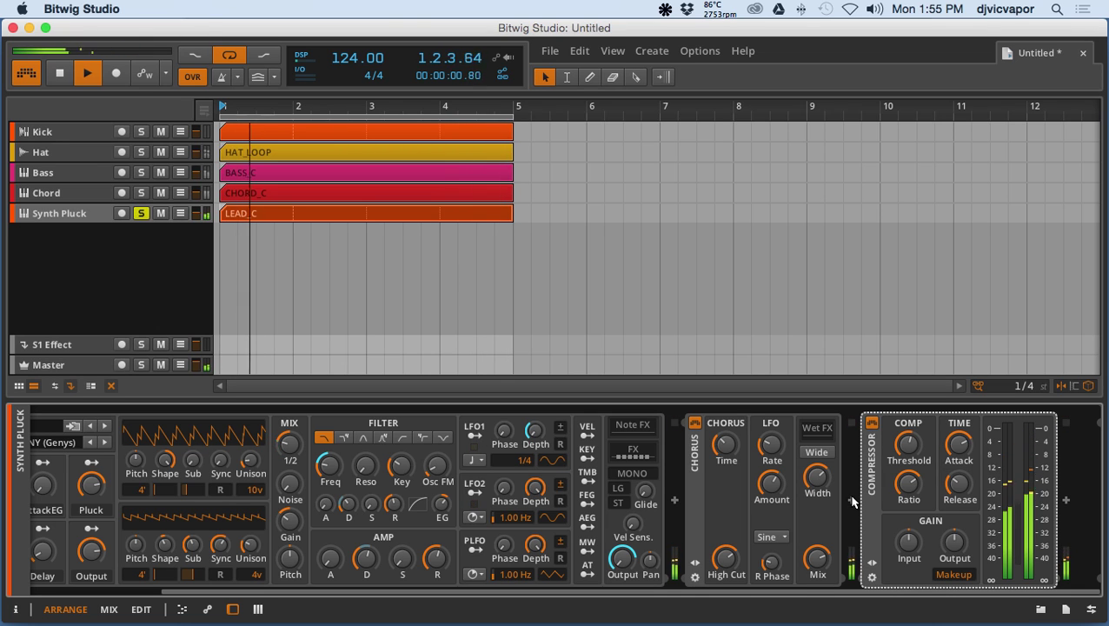
left_click(141, 213)
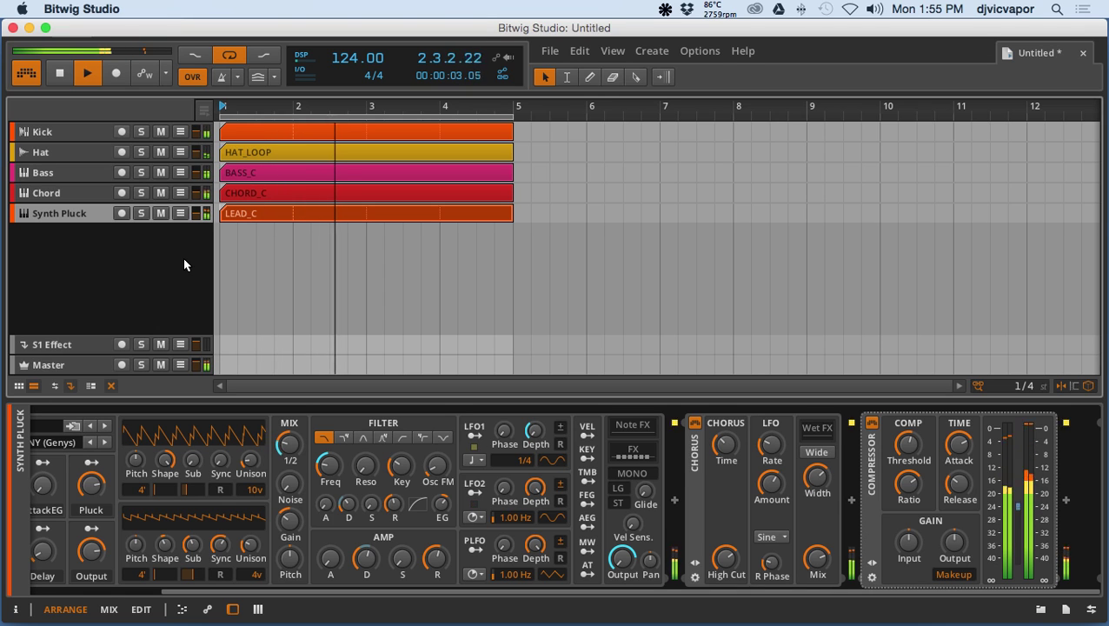
Step: Place FX.wav from the MIDI folder at bar 1 on a new audio track and inspect the clip's waveform
left_click(1040, 610)
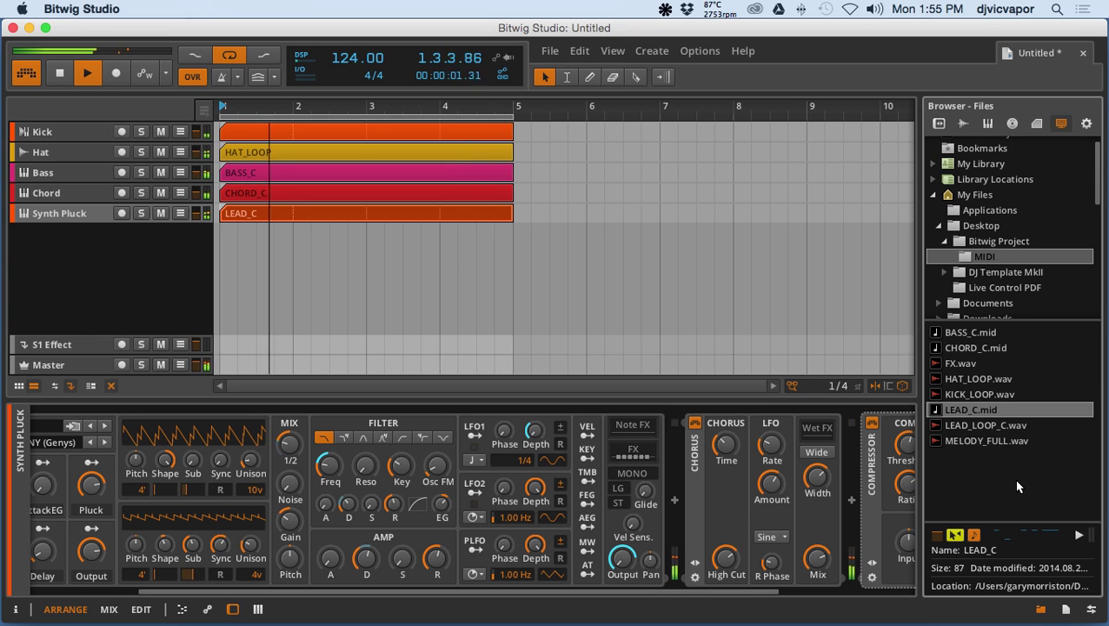
left_click_drag(946, 366, 231, 257)
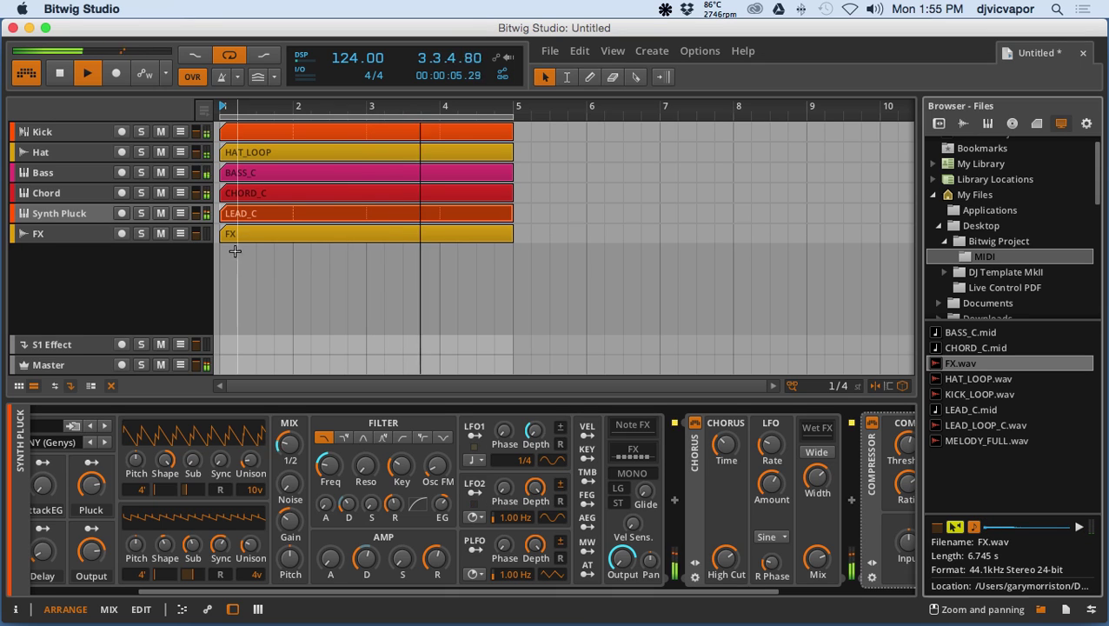
double_click(244, 234)
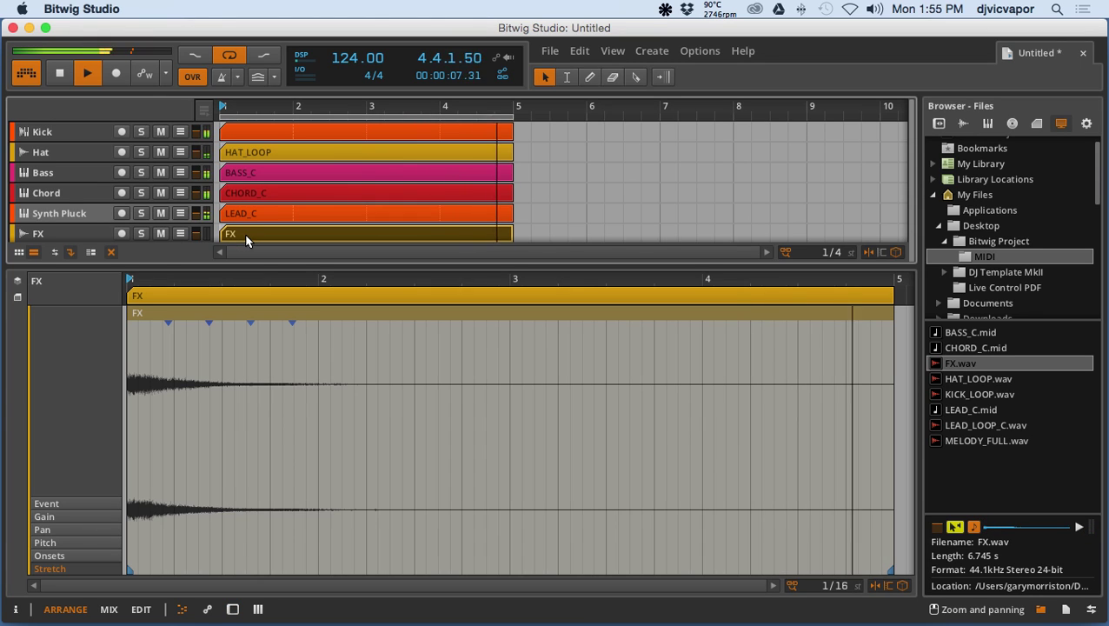
left_click(1045, 607)
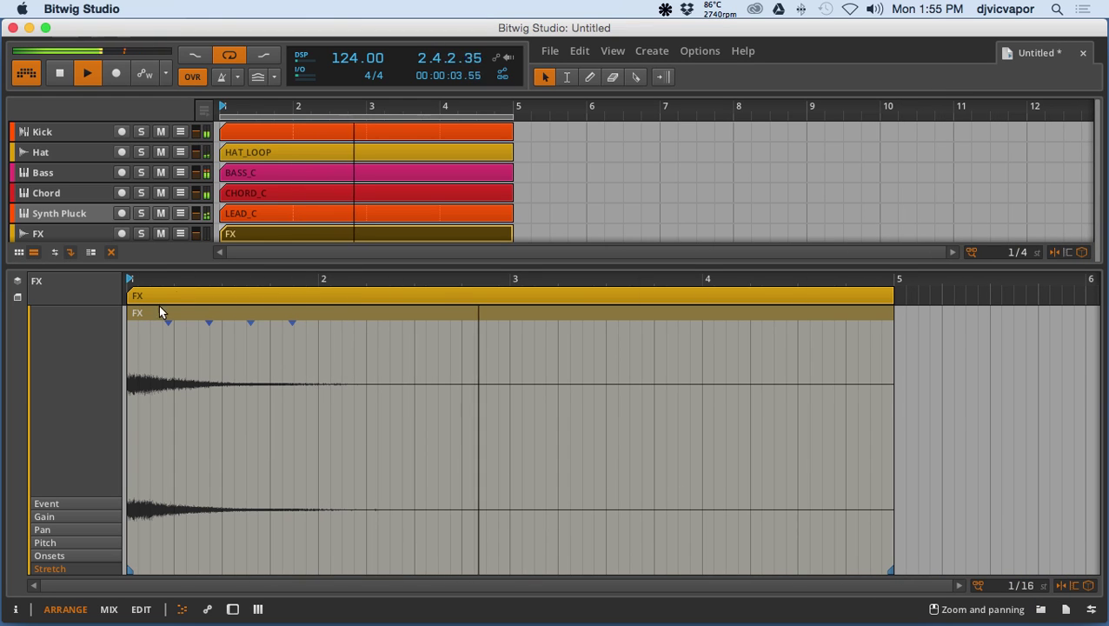
left_click(182, 608)
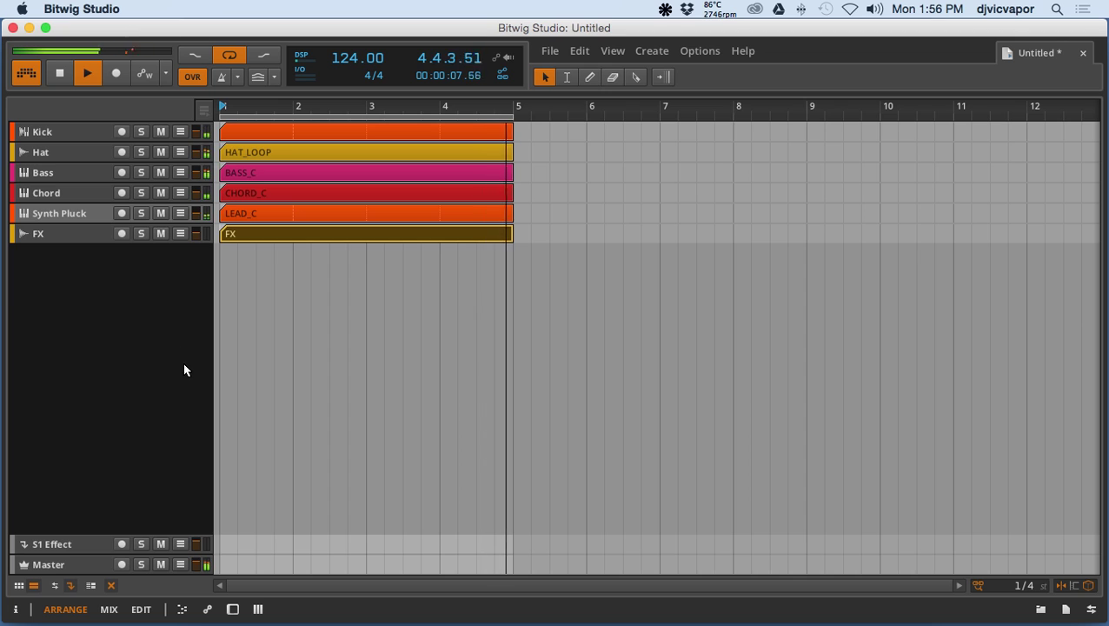
Step: Turn down the FX track's volume slightly and add a Chorus effect to its device chain
left_click(196, 236)
left_click_drag(197, 234, 197, 238)
double_click(103, 235)
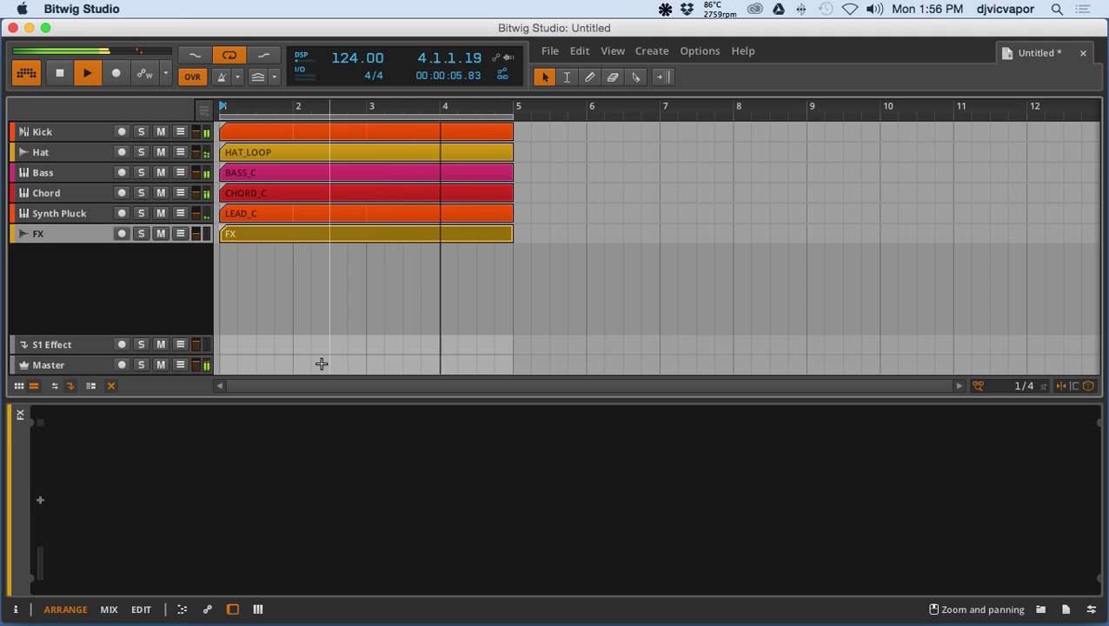
left_click(40, 501)
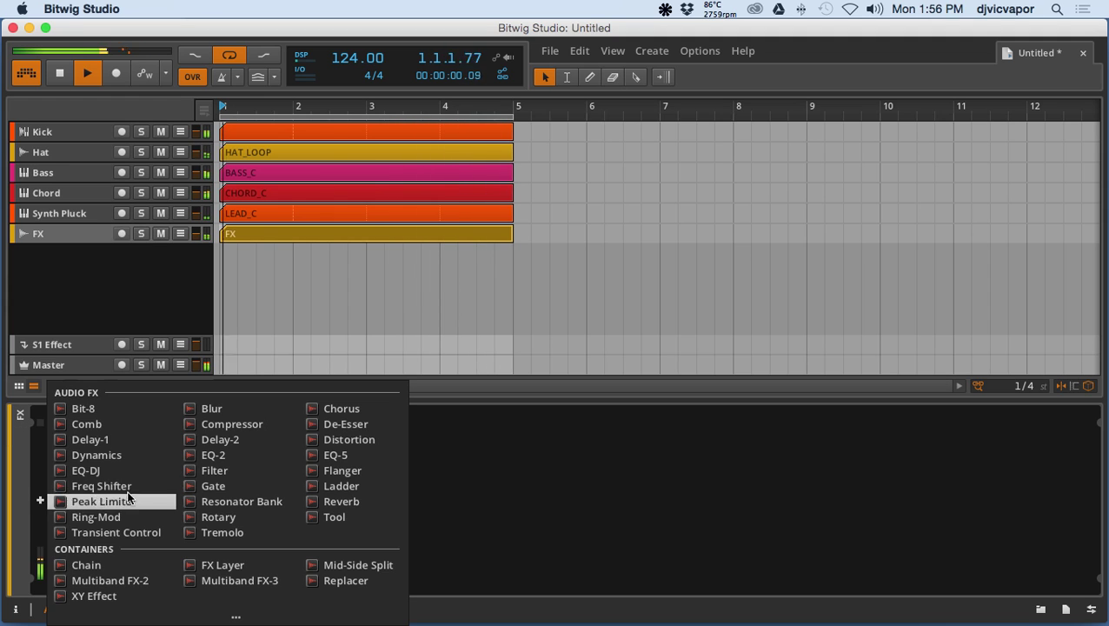
left_click(339, 408)
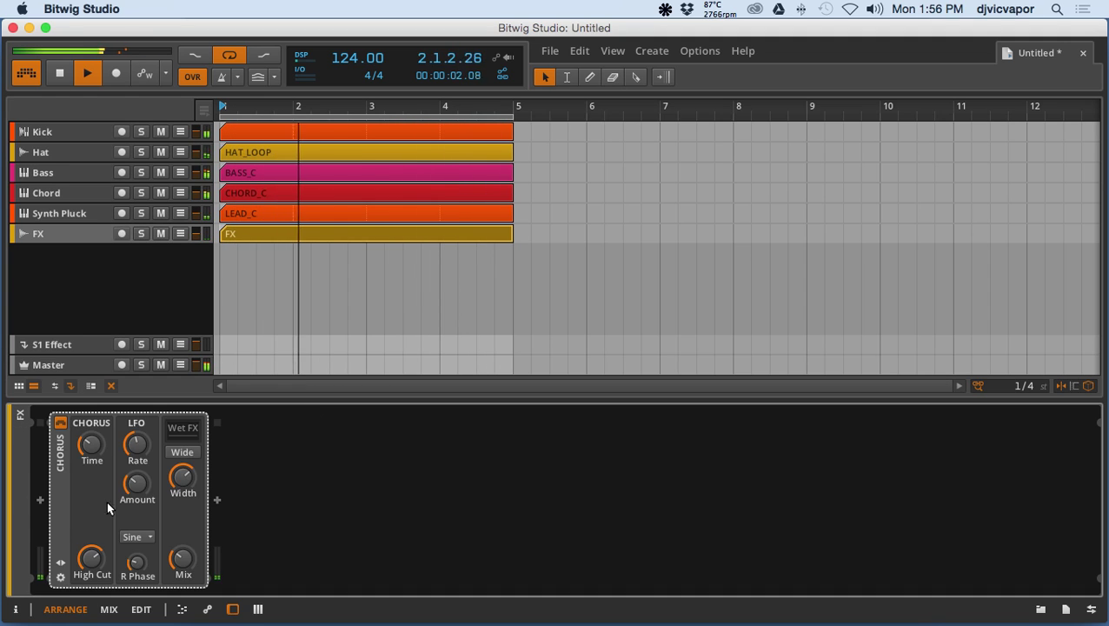
Step: Insert an EQ-2 before the FX track's Chorus and a Reverb after it
left_click(39, 500)
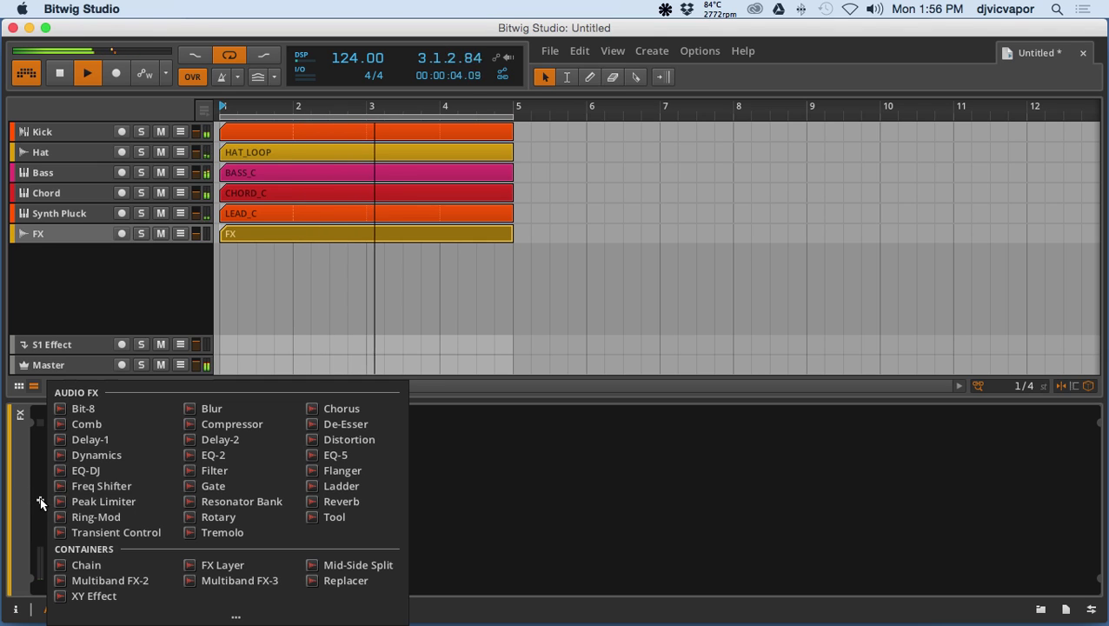
left_click(192, 458)
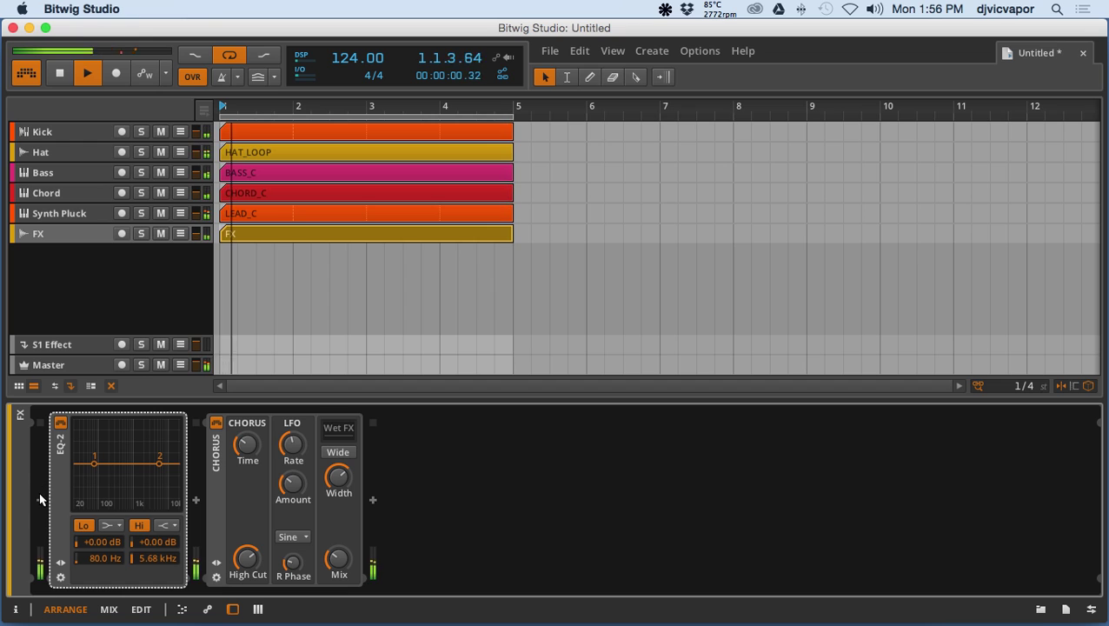
left_click(372, 501)
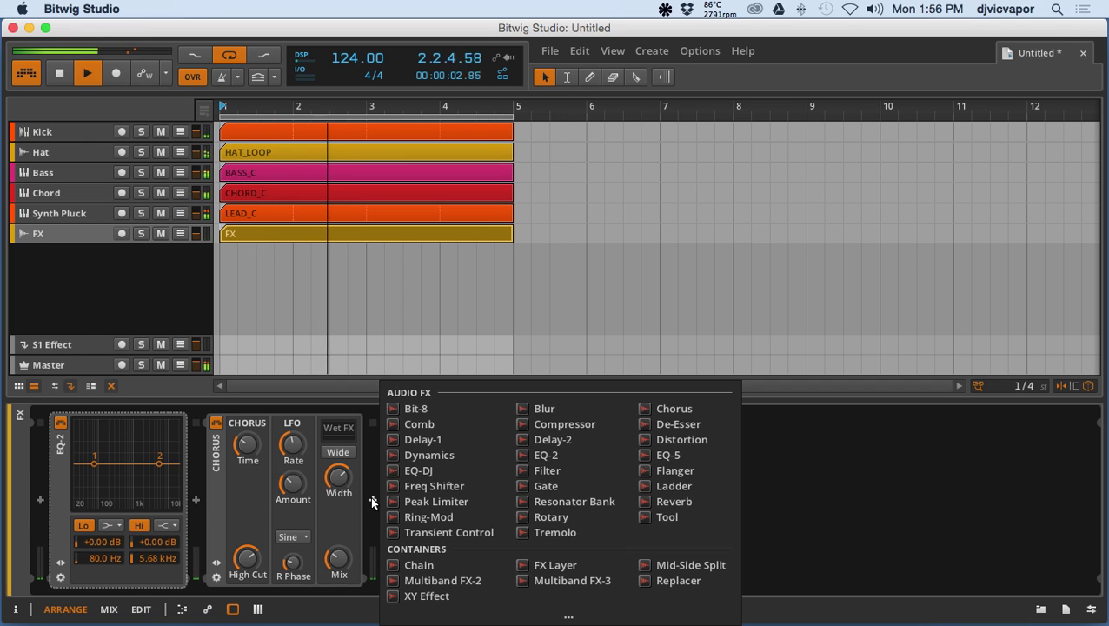
left_click(645, 502)
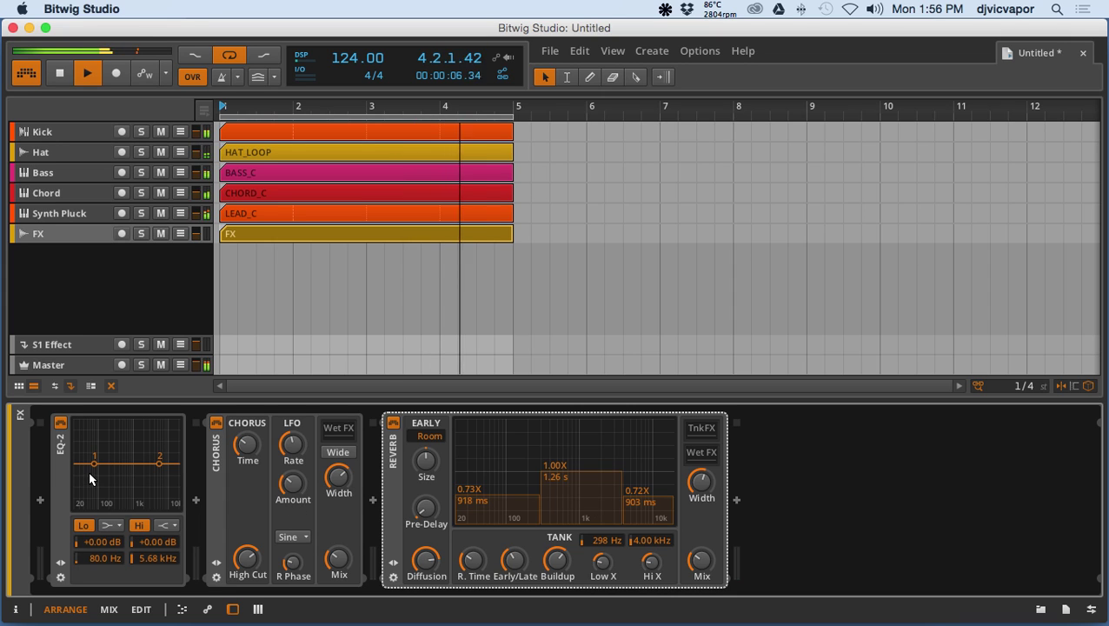
Step: Set the EQ-2 to about -18.4 dB at 447 Hz and +4.40 dB at 1.81 kHz, and turn up the Chorus Mix
left_click_drag(96, 469, 142, 456)
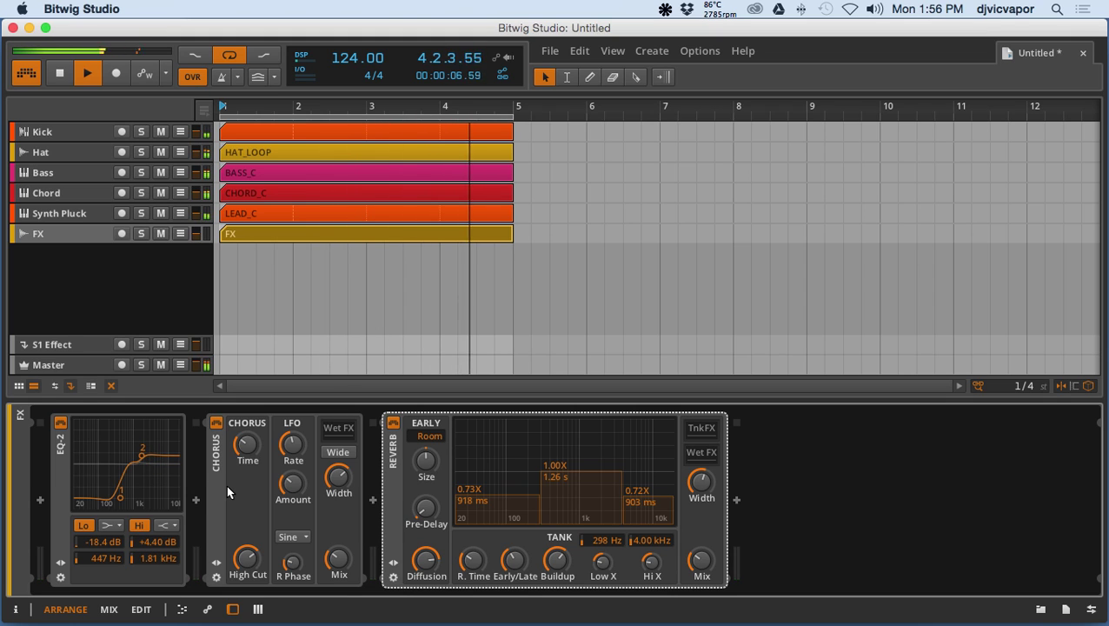
left_click_drag(339, 559, 339, 521)
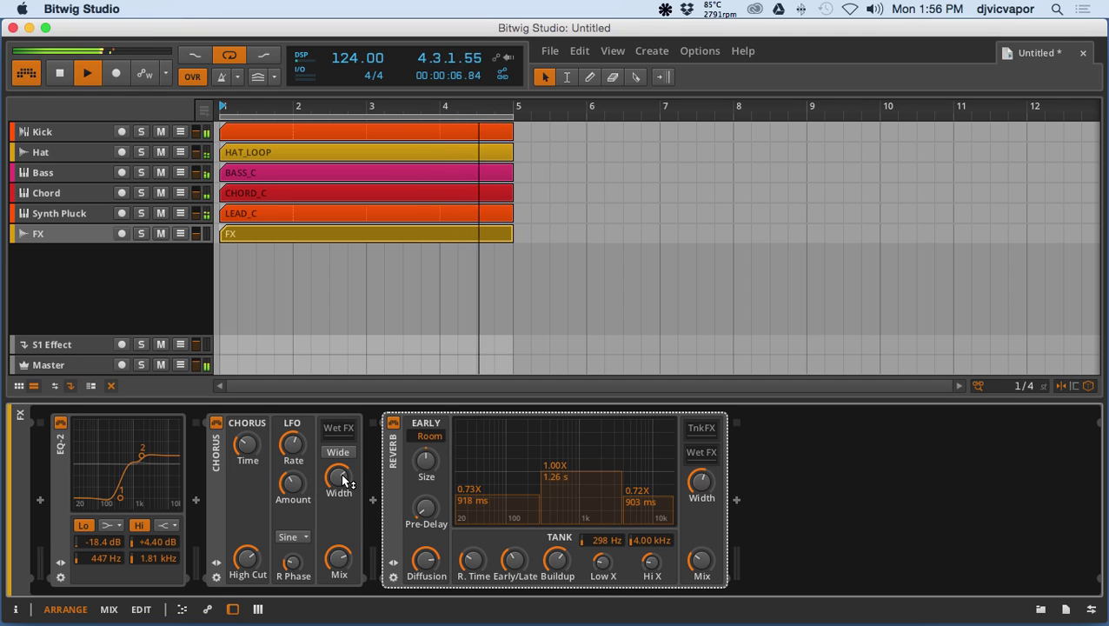
Step: Set the Reverb's low-band decay to 0.65X and high-band decay to 1.27X, then raise its Mix with the FX track soloed
left_click_drag(499, 491, 505, 513)
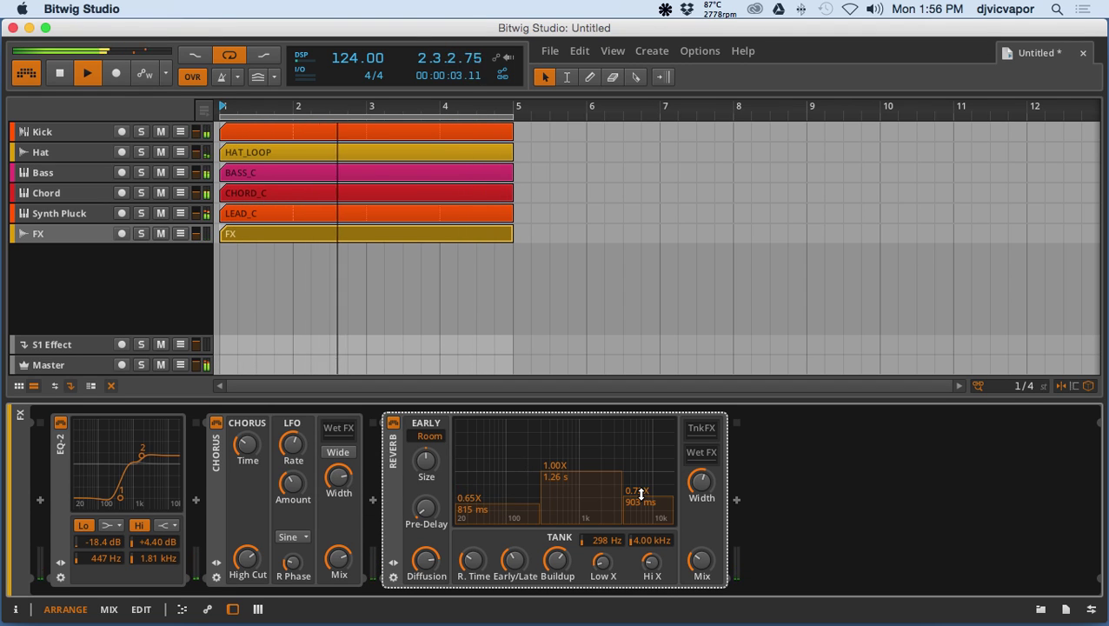
left_click_drag(642, 494, 639, 392)
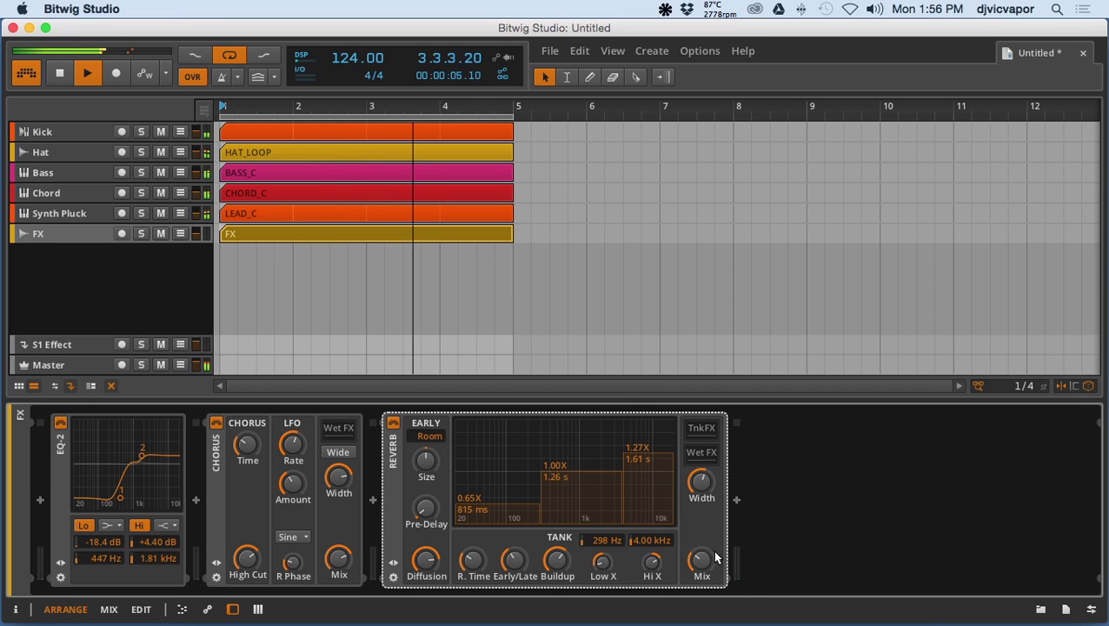
left_click_drag(706, 563, 705, 561)
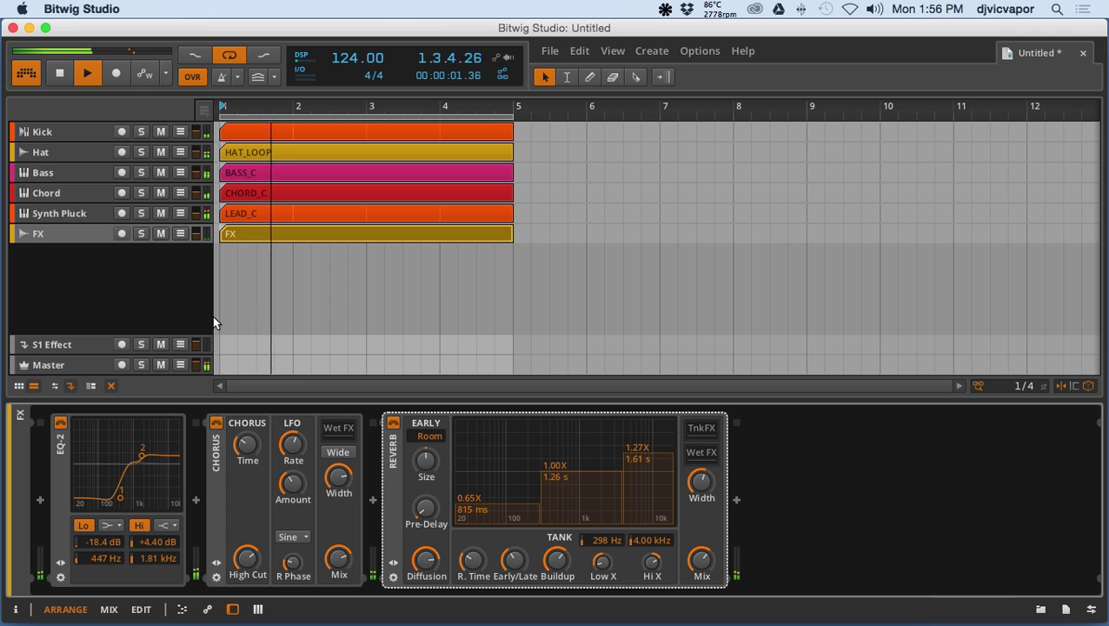
left_click(142, 235)
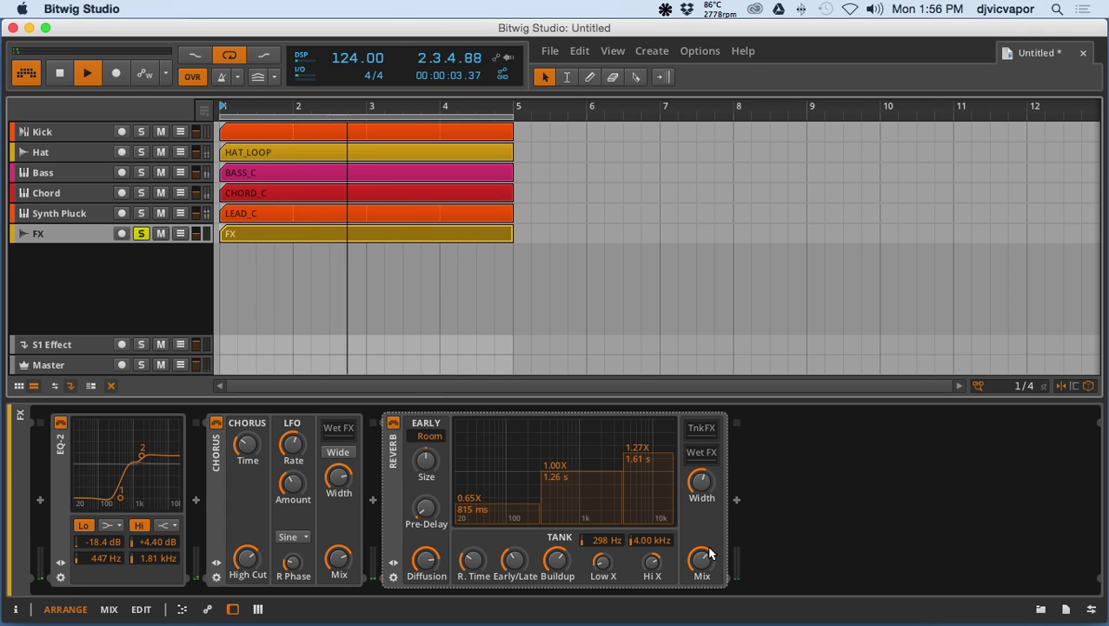
left_click_drag(709, 553, 709, 544)
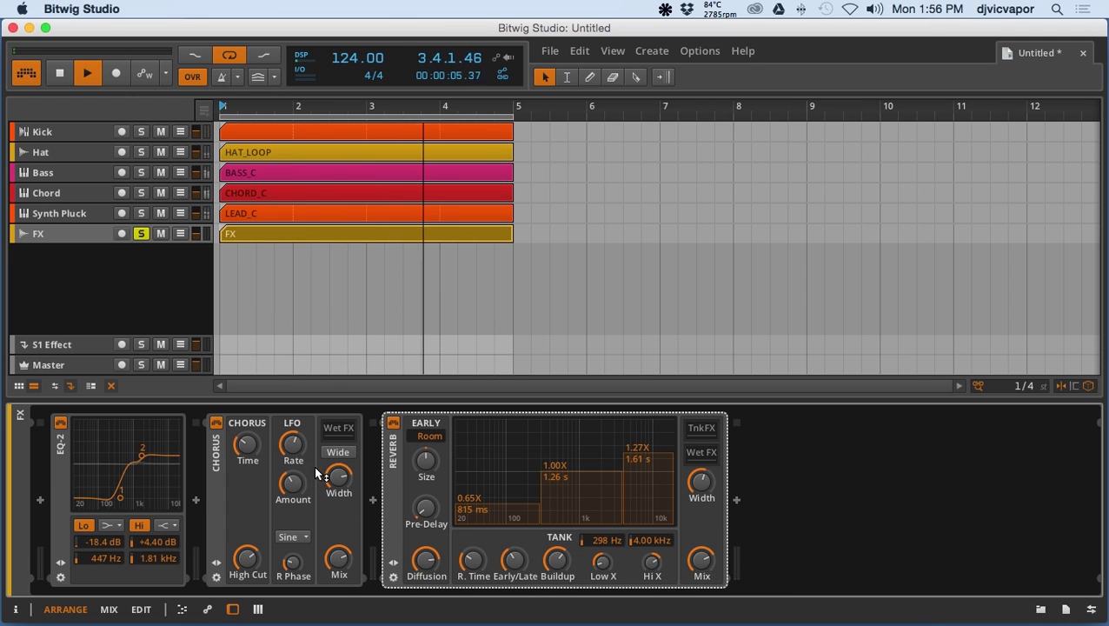
Step: Add a Delay-1 effect after the Reverb on the FX track
left_click(736, 499)
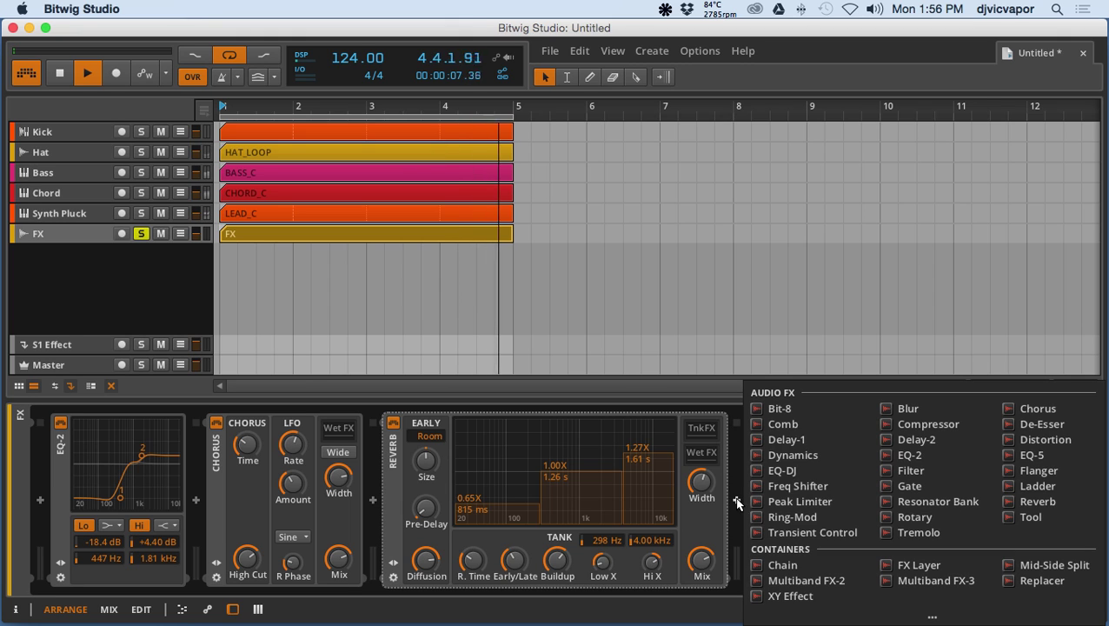
left_click(785, 439)
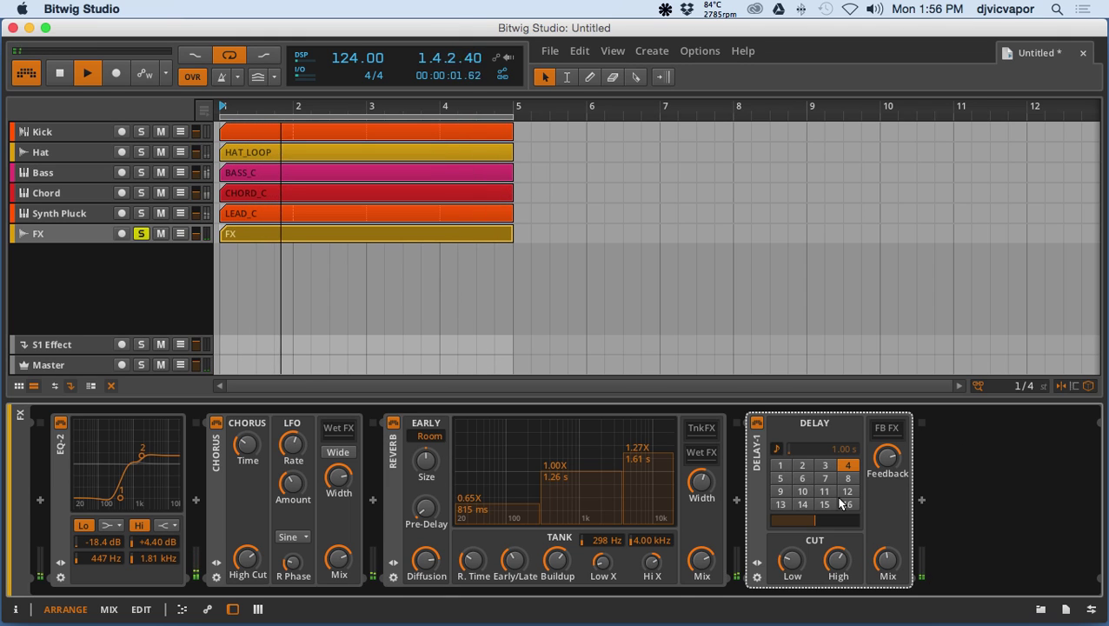
Step: Adjust the Delay-1's Mix and Feedback, nudge its delay time offset up slightly, and unsolo the FX track
left_click_drag(876, 555, 888, 565)
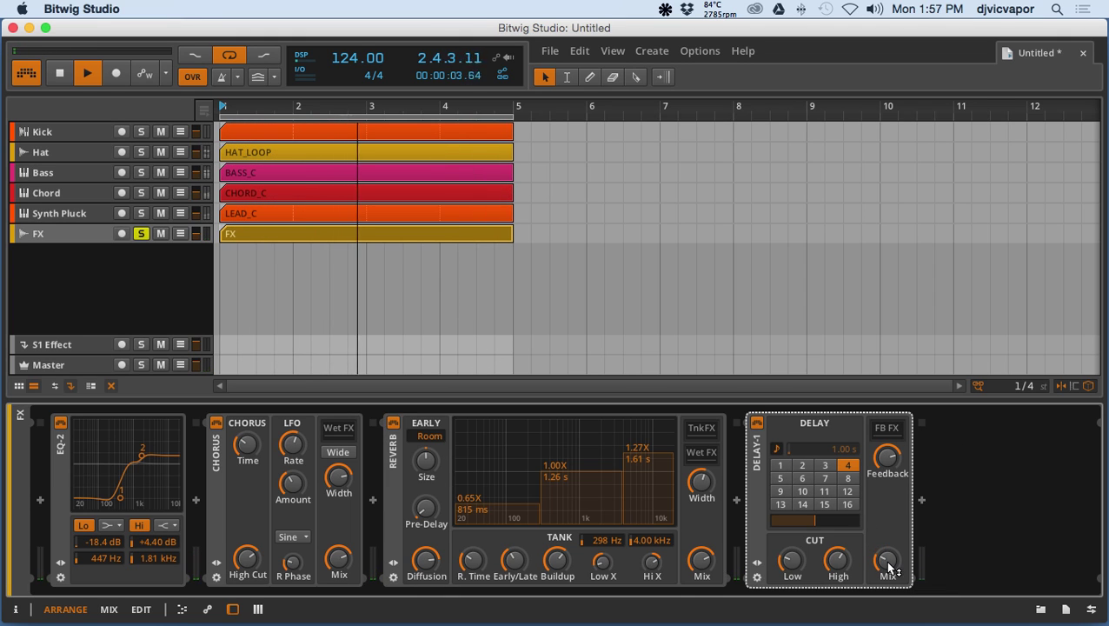
left_click_drag(886, 457, 886, 459)
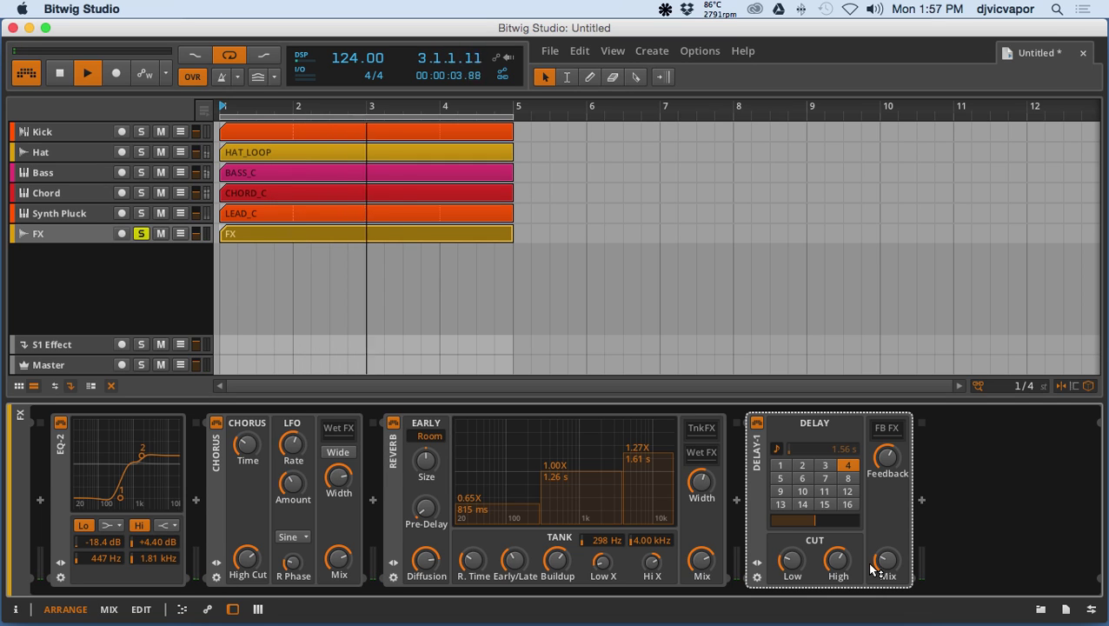
left_click_drag(817, 522, 816, 519)
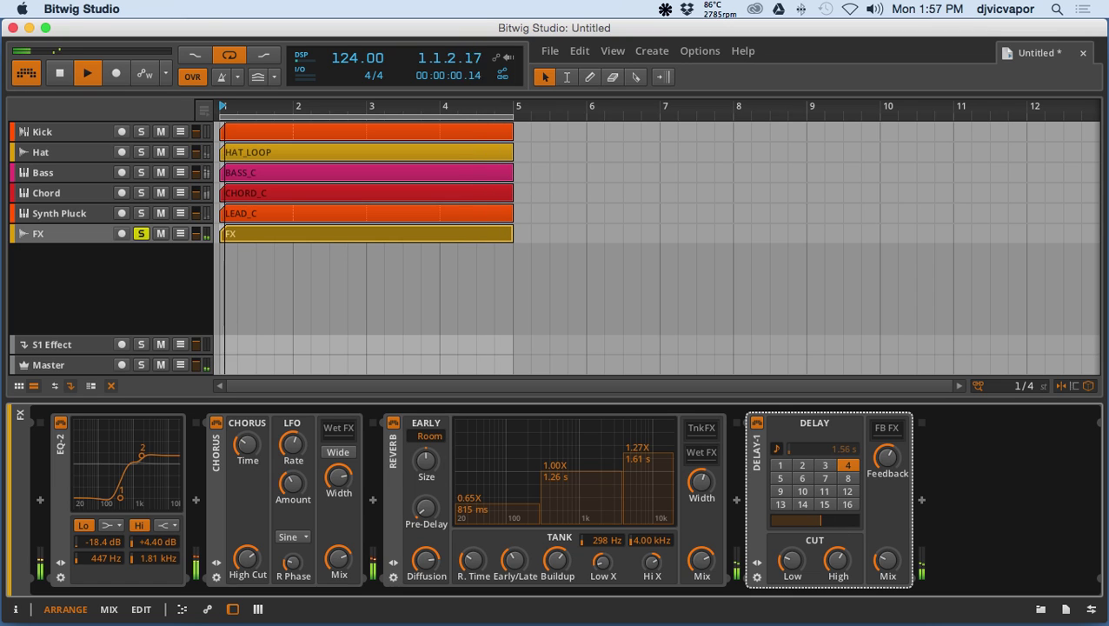
left_click_drag(887, 559, 887, 559)
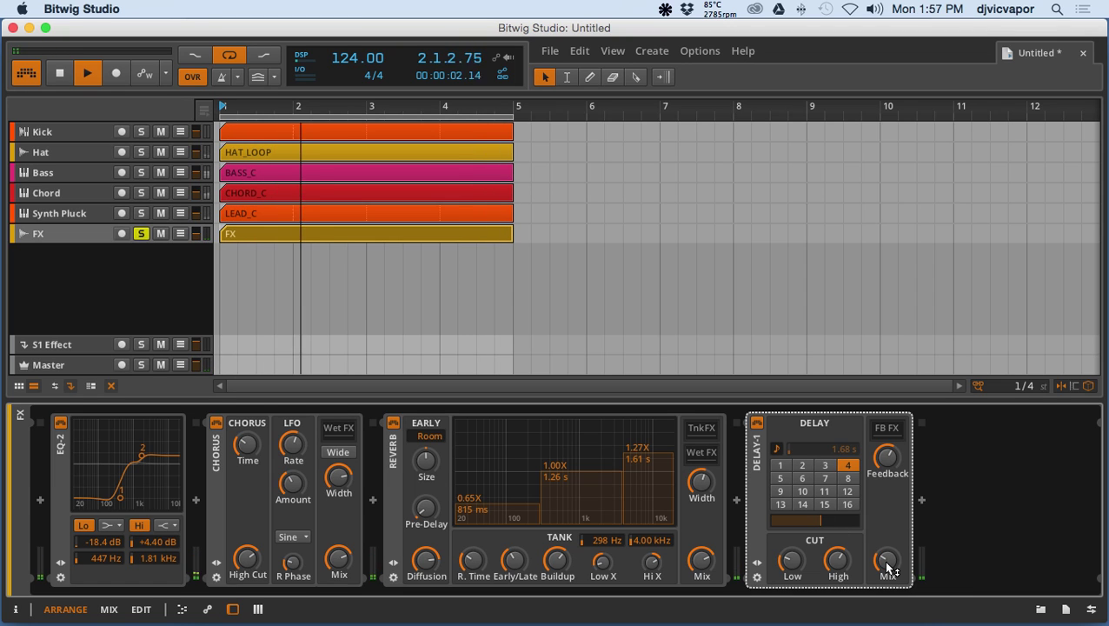
left_click(140, 233)
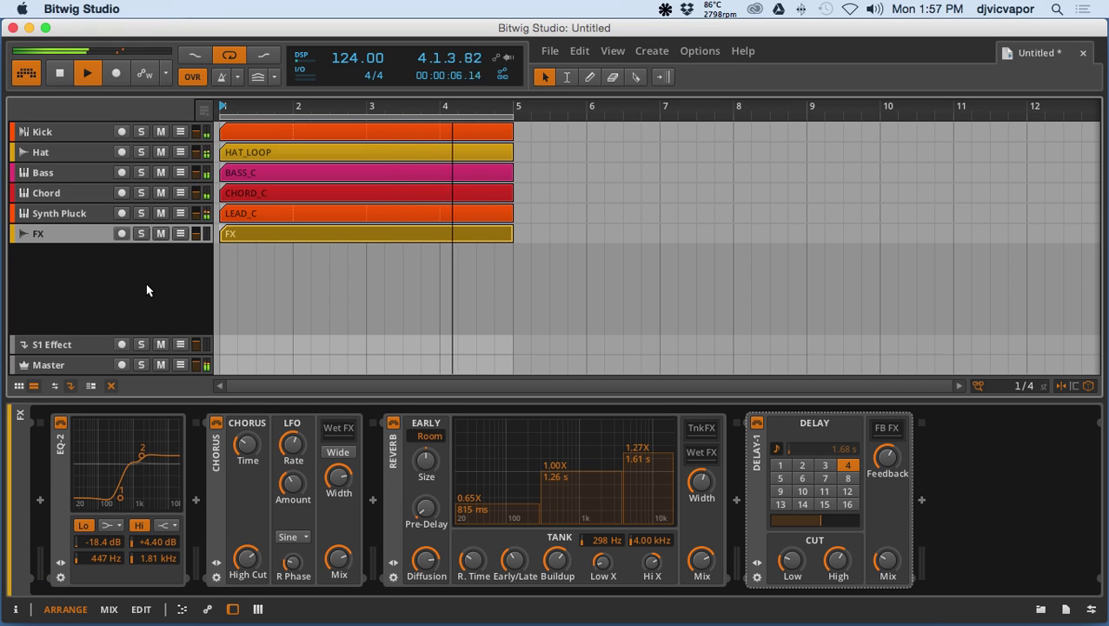
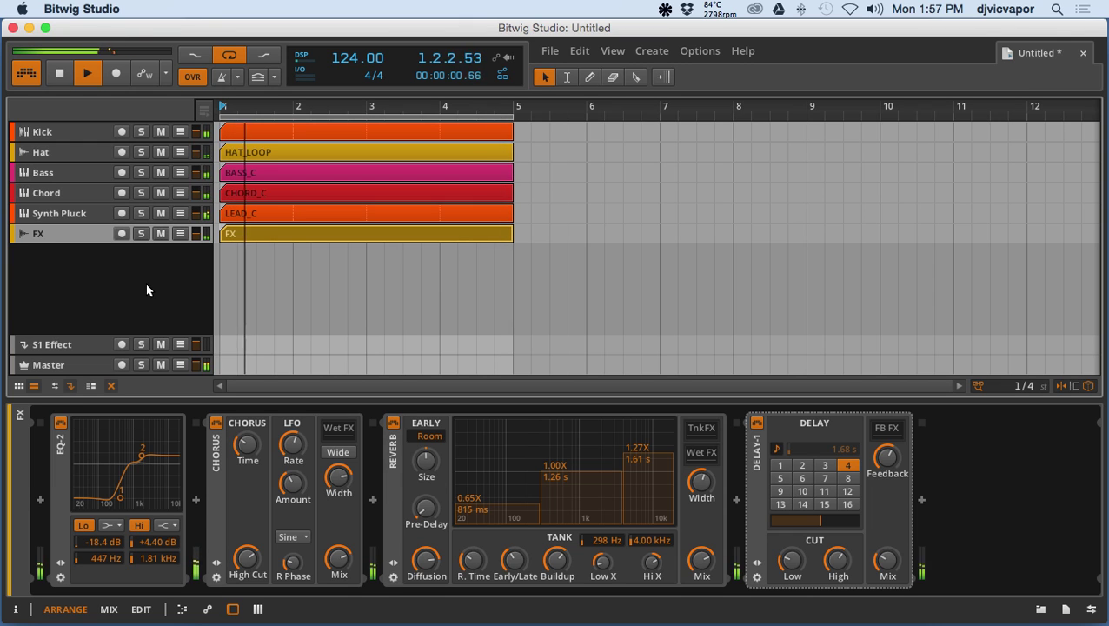
Step: Hide the device chain, stop playback and open the Kick clip in the detail editor
left_click(205, 606)
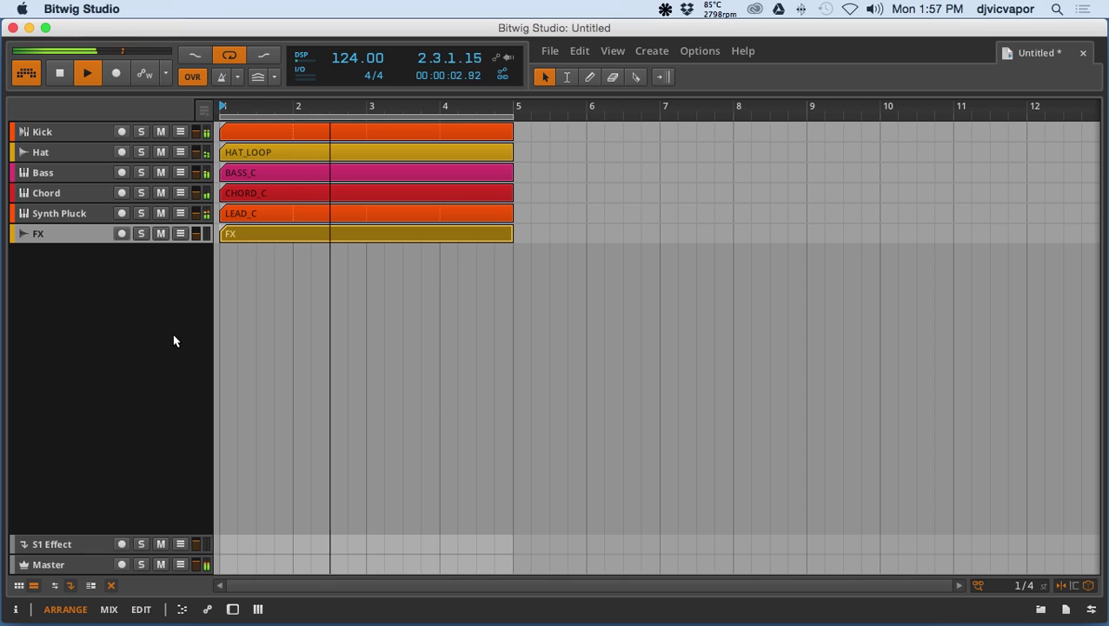
left_click(62, 75)
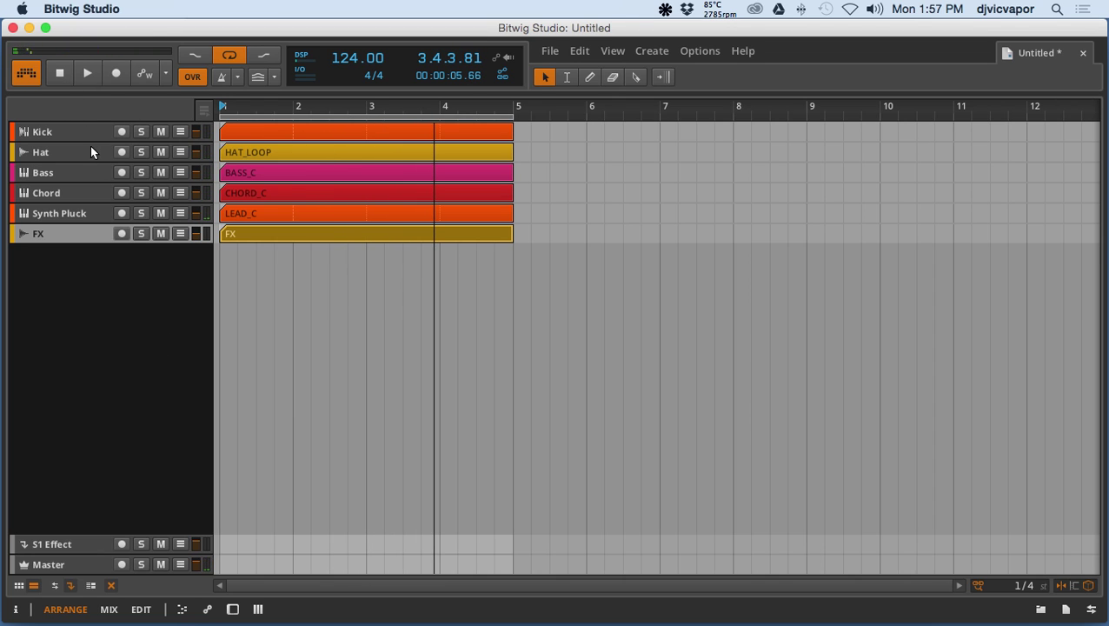
double_click(304, 132)
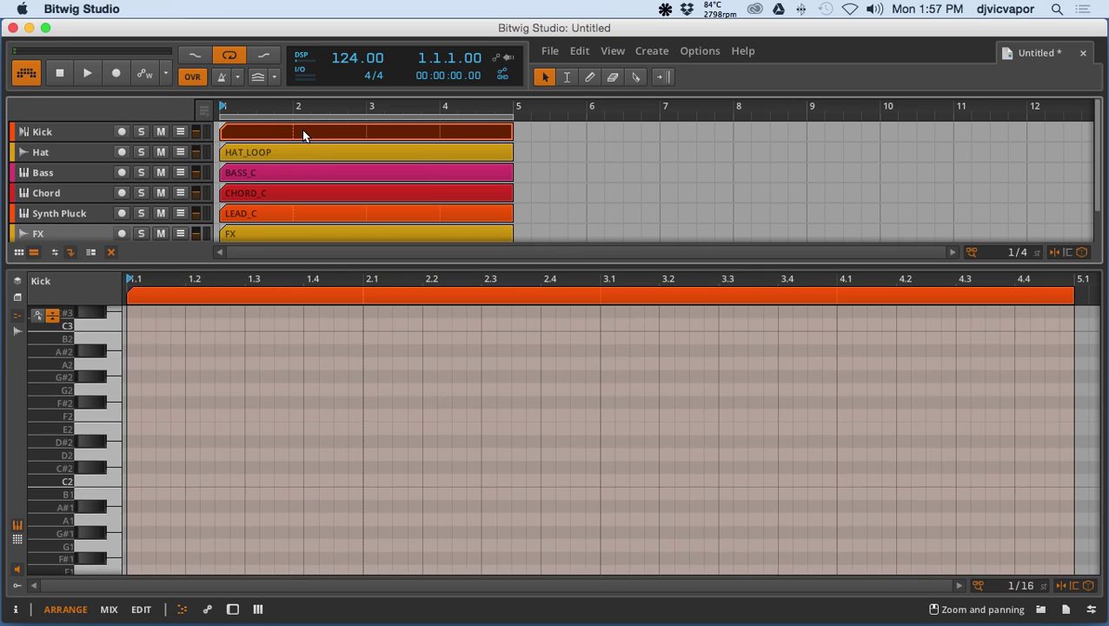
Step: Play the loop with the Hat track soloed and show that track's device chain
left_click(85, 151)
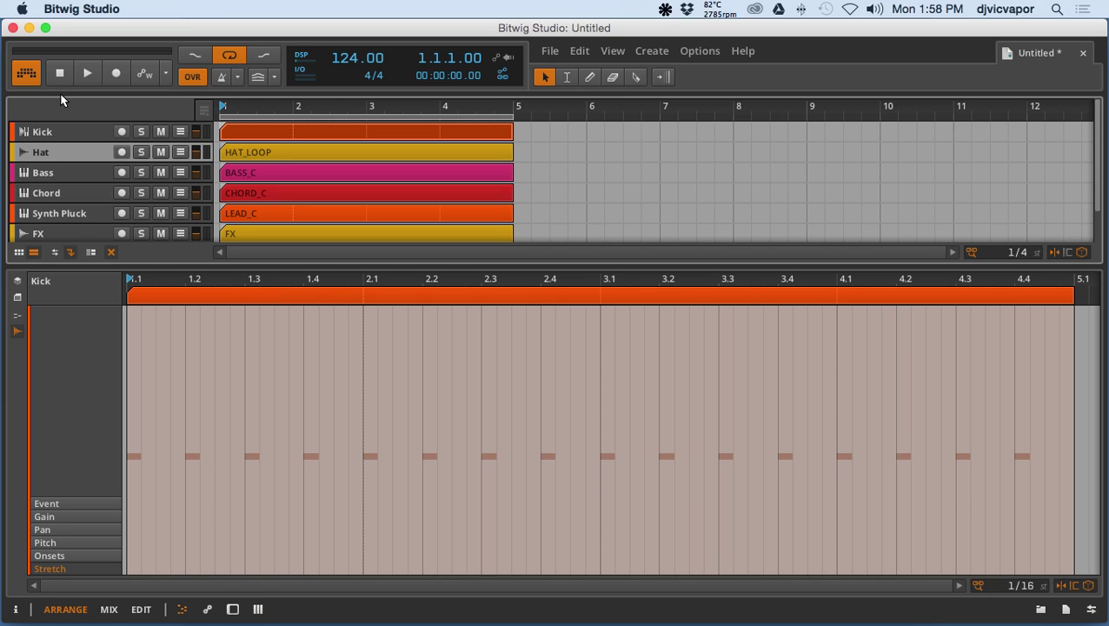
left_click(87, 75)
left_click(141, 153)
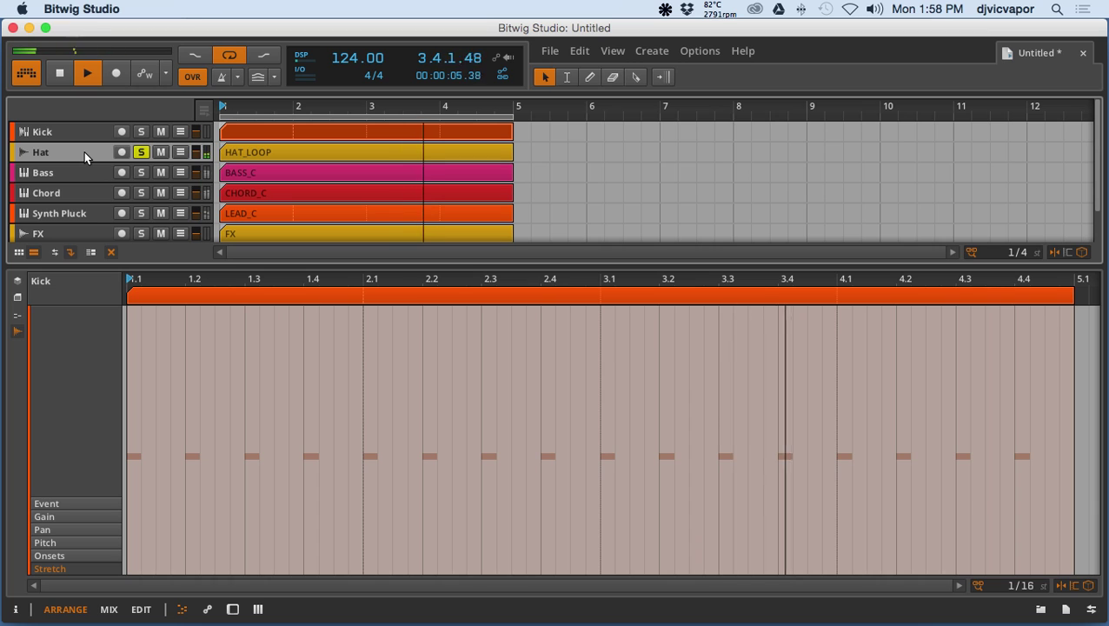
key("d")
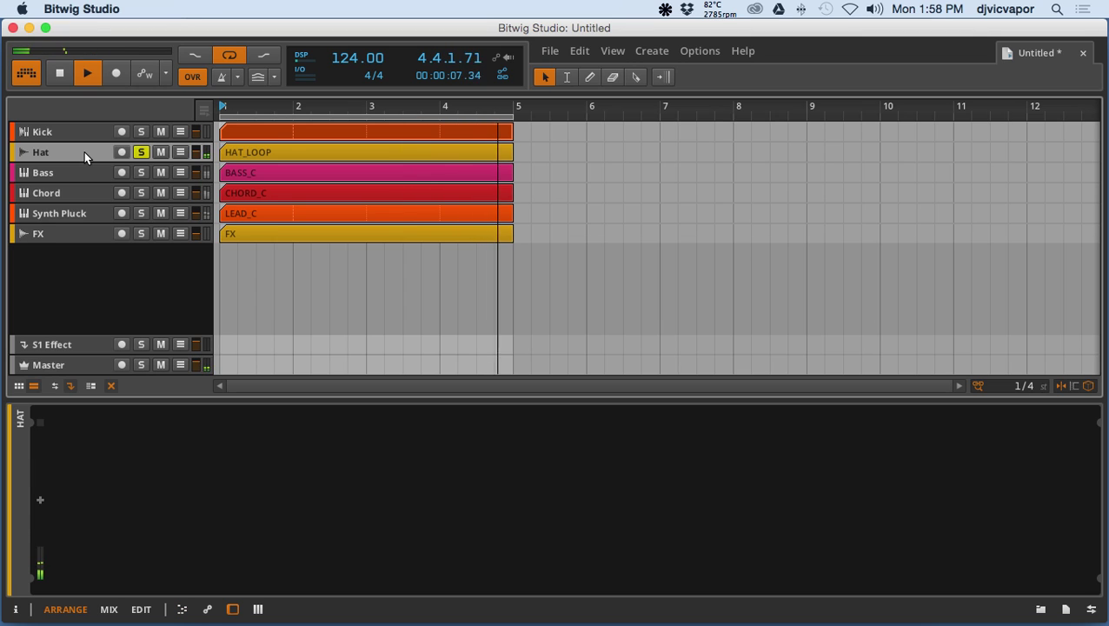
Step: Add an EQ-5 to the Hat track and expand its preset and macro section
left_click(40, 499)
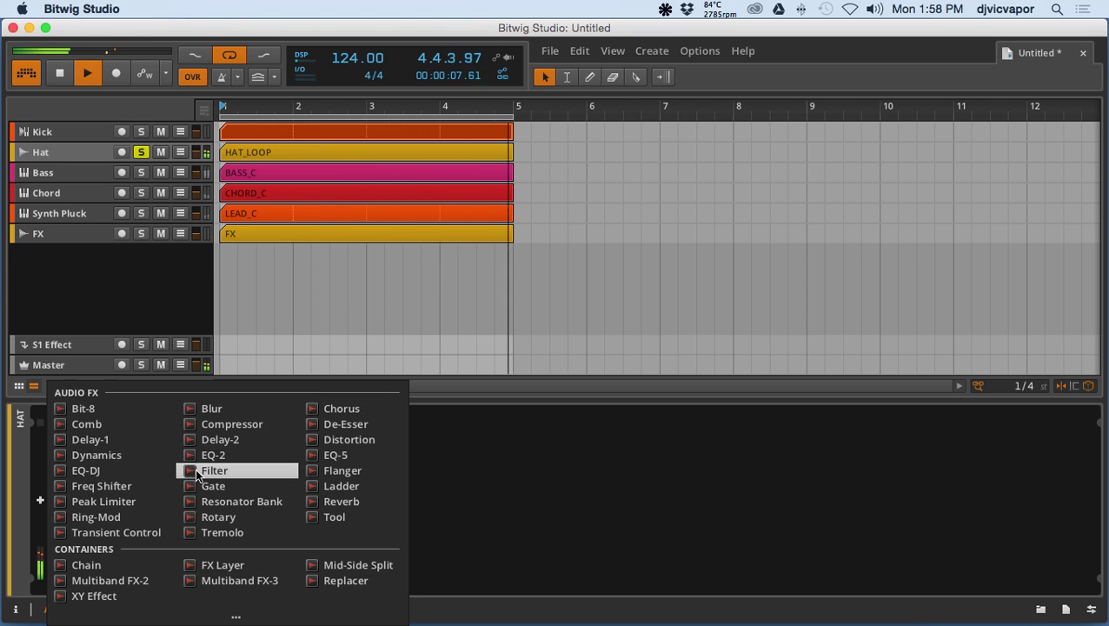
left_click(316, 455)
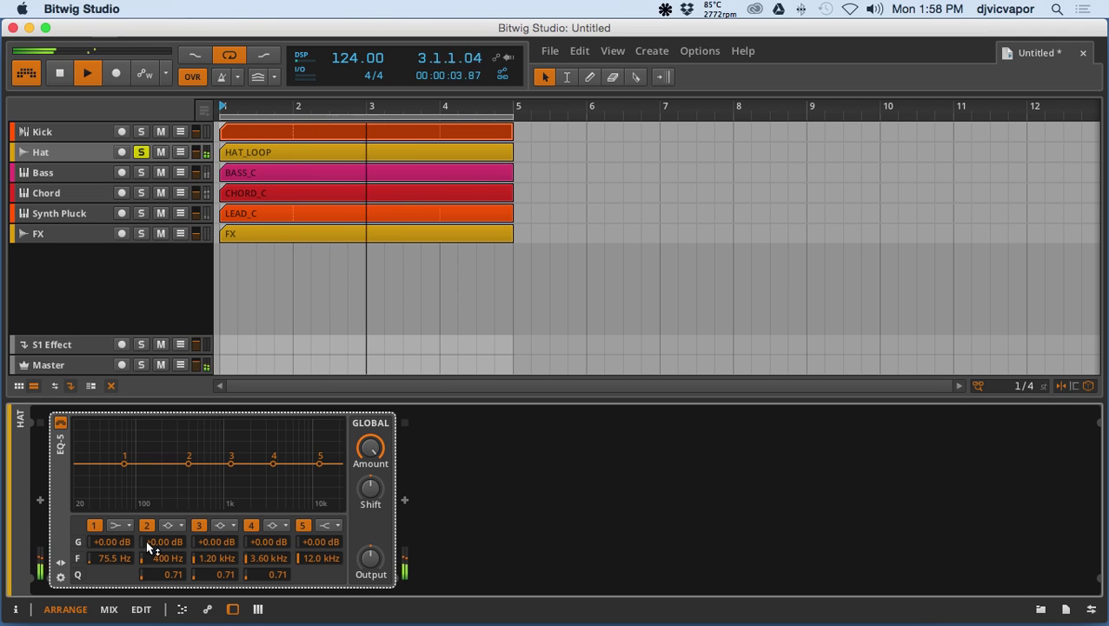
left_click(62, 563)
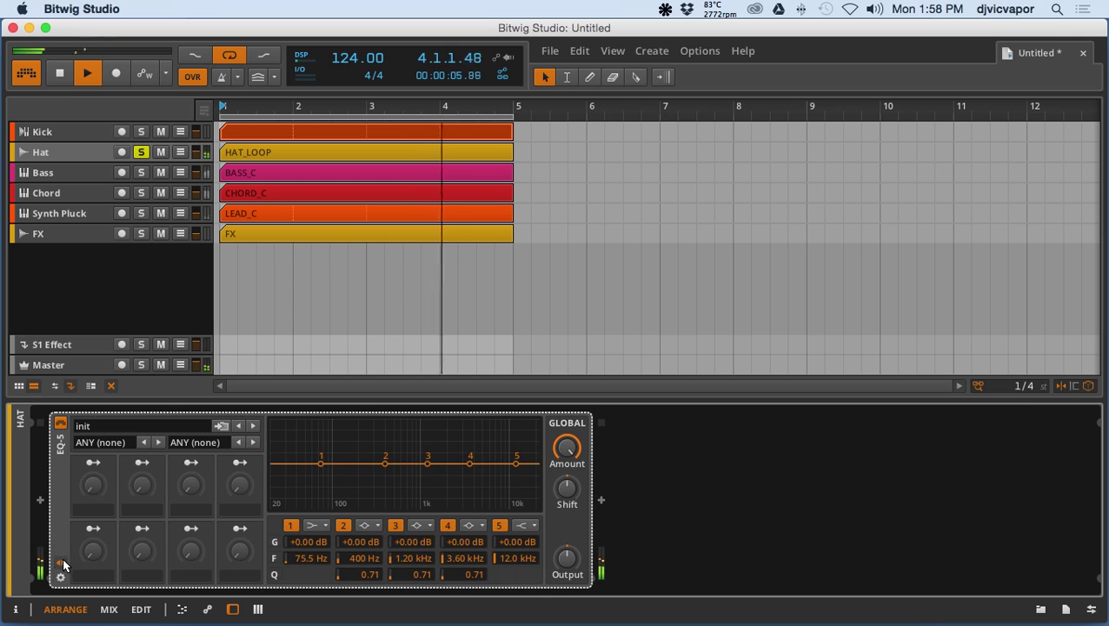
Step: Try the Brighter EQ and Ooh presets on the Hat track's EQ-5
left_click(123, 427)
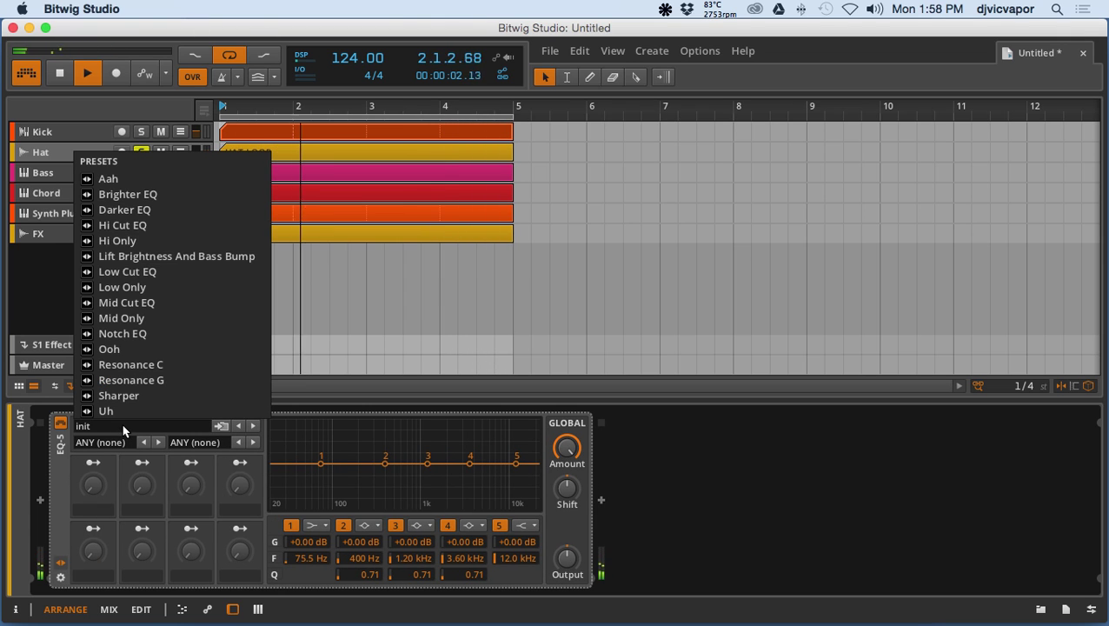
left_click(131, 194)
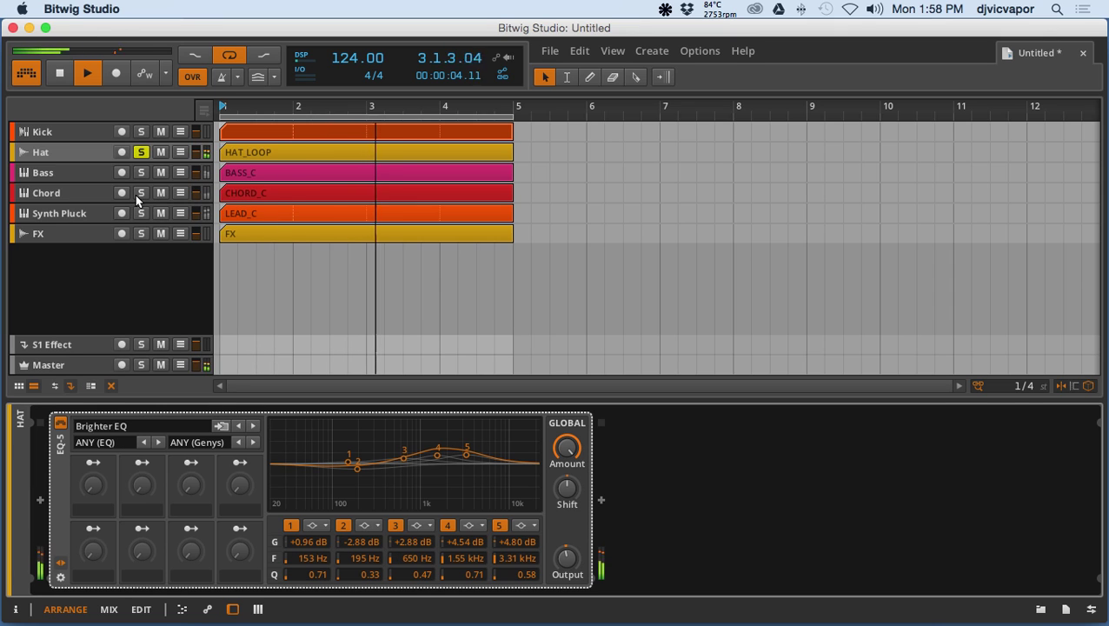
left_click(124, 427)
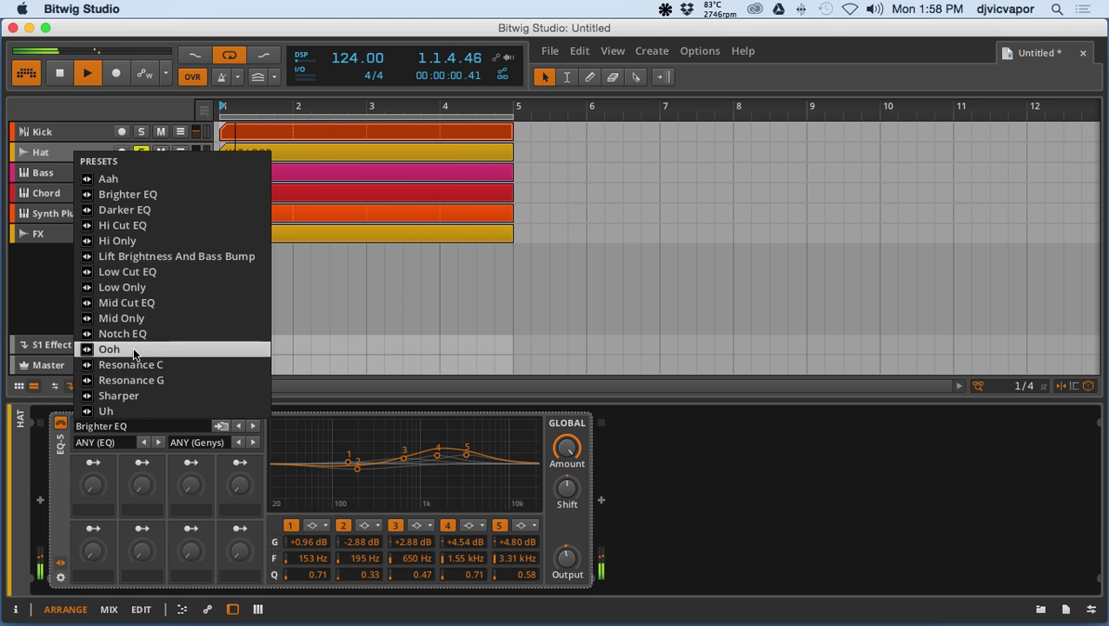
left_click(96, 349)
Step: Load the Sharper preset into the Hat track's EQ-5
left_click(139, 428)
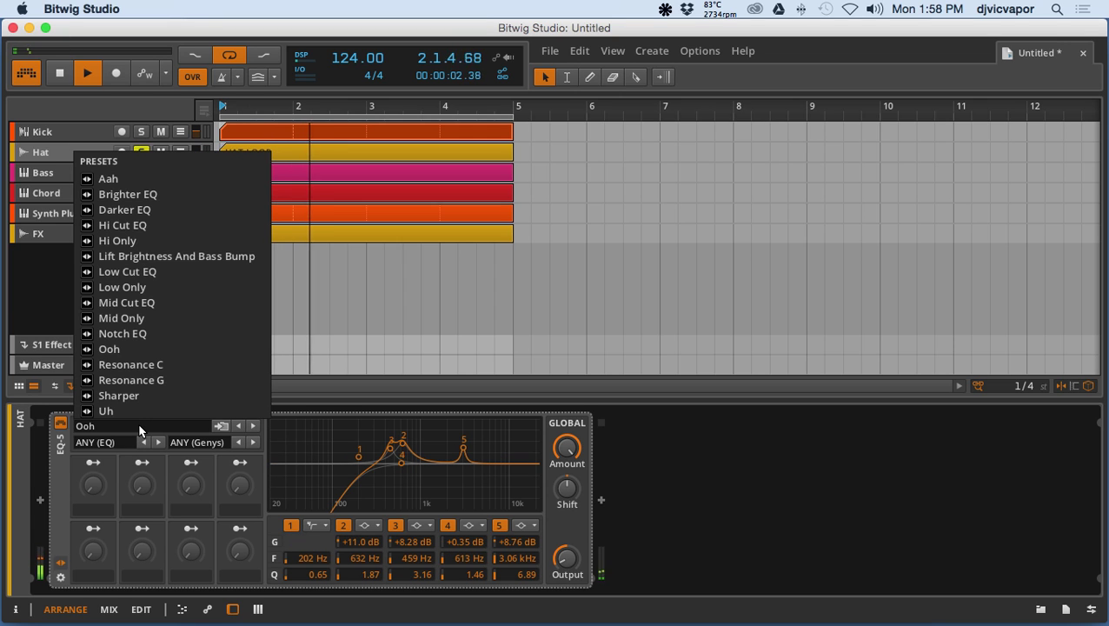
left_click(148, 396)
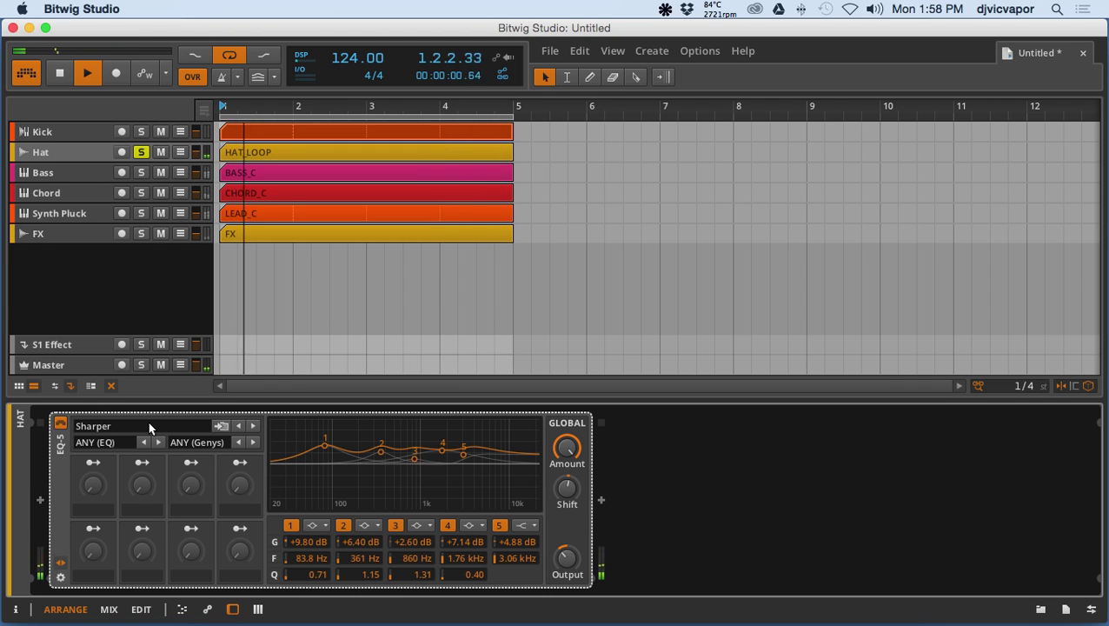
left_click(143, 151)
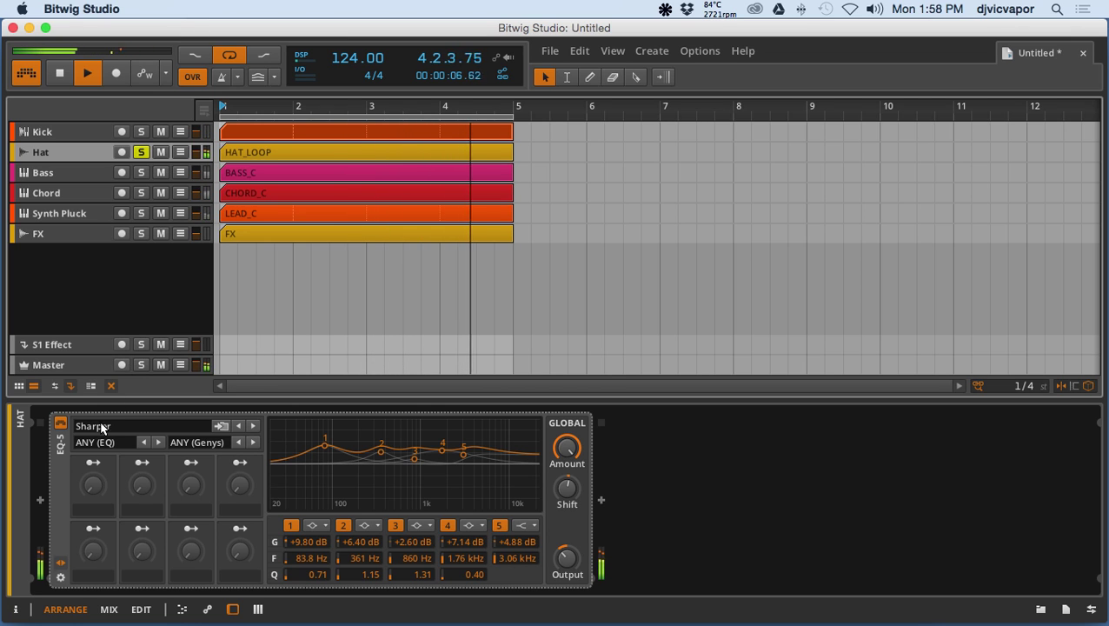
Step: Add a Compressor after the Hat track's EQ-5, raise its Ratio and output gain, and enable Makeup
left_click(604, 501)
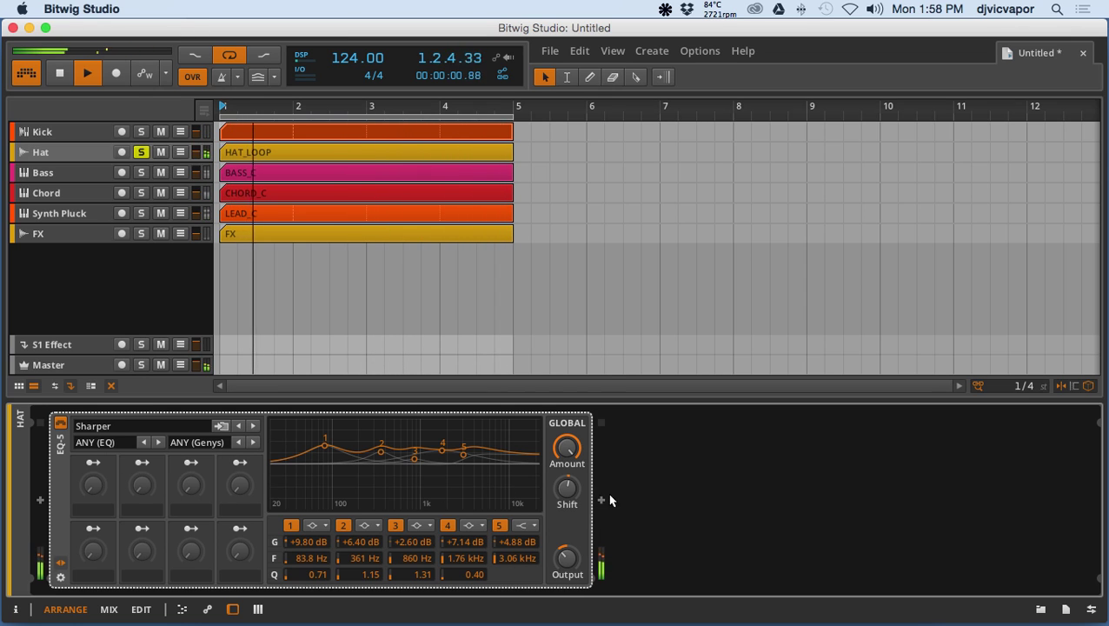
left_click(601, 502)
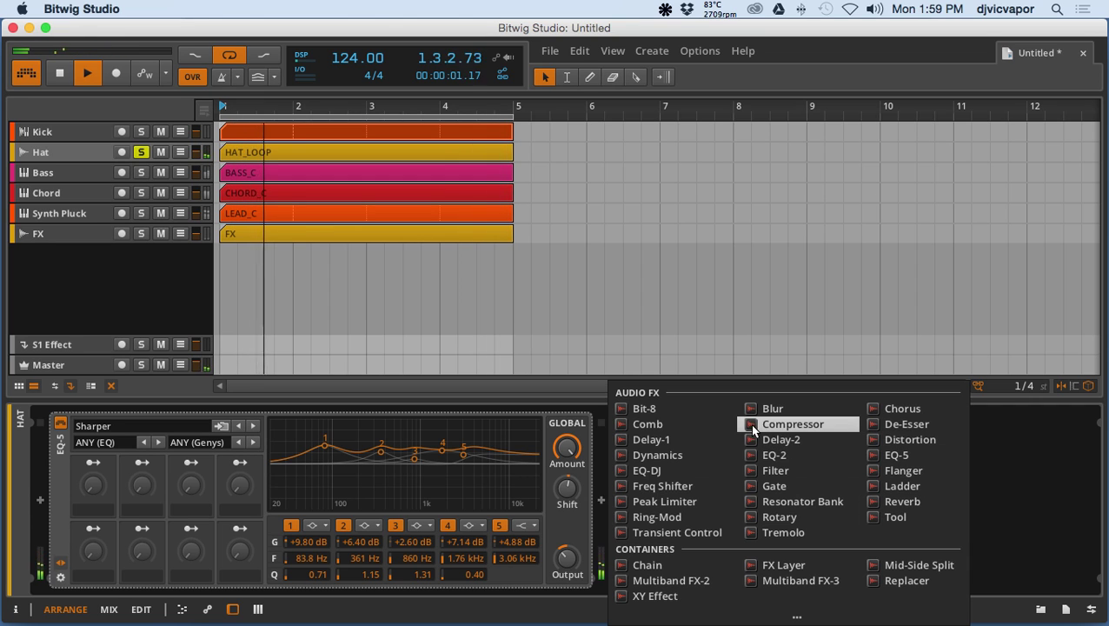
left_click(793, 424)
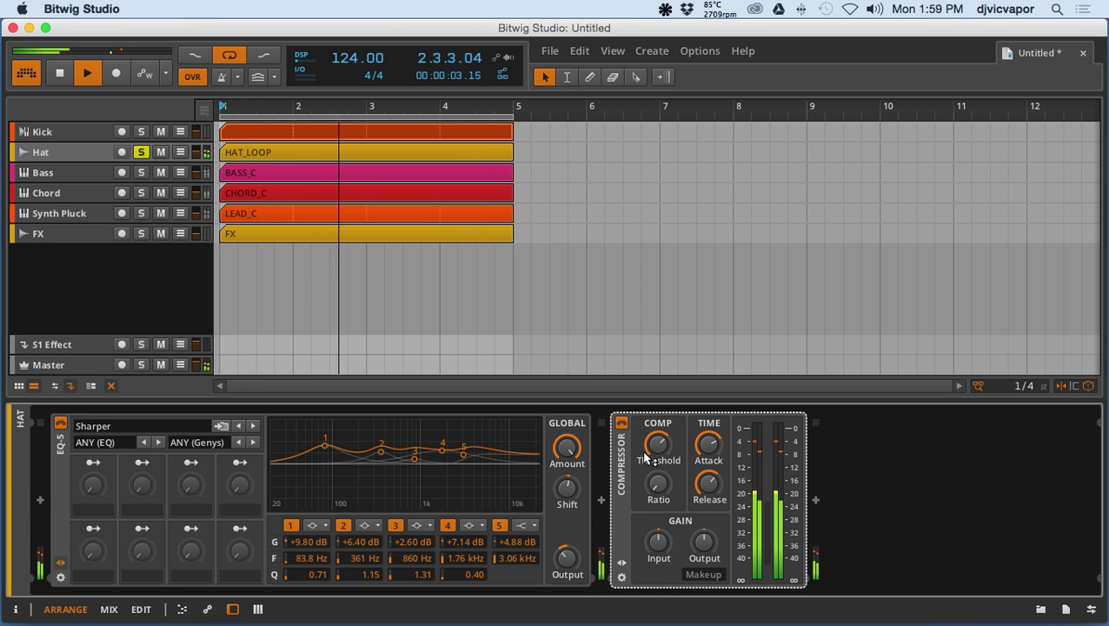
left_click_drag(659, 494, 659, 487)
left_click_drag(704, 542, 703, 532)
left_click(703, 574)
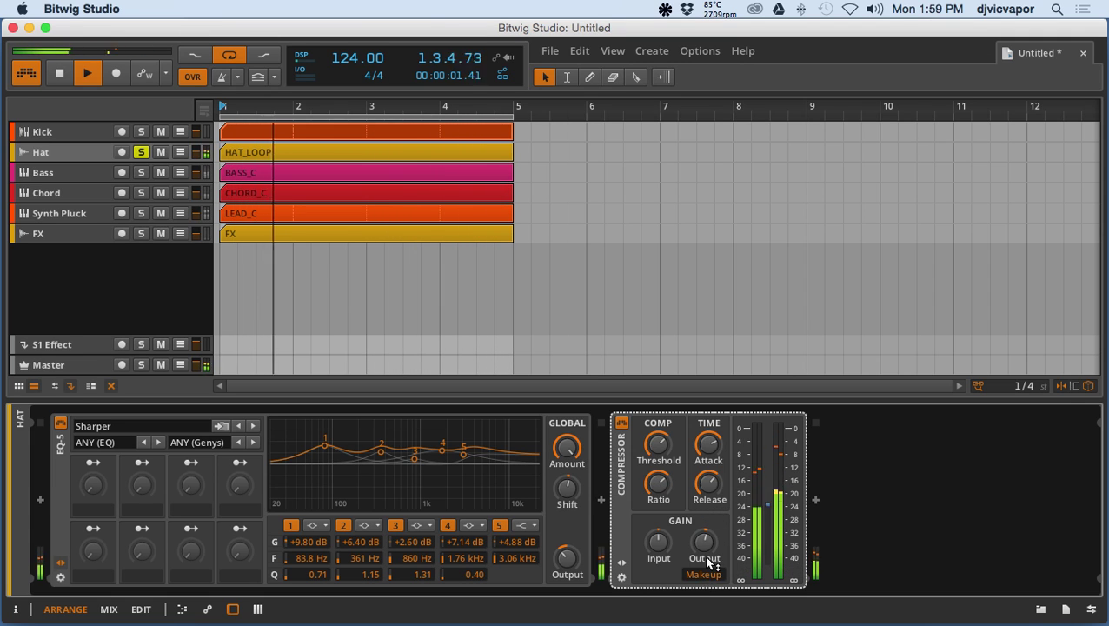
Step: Add a Reverb after the Hat track's Compressor and set its low-band decay to 0.68X
left_click(815, 500)
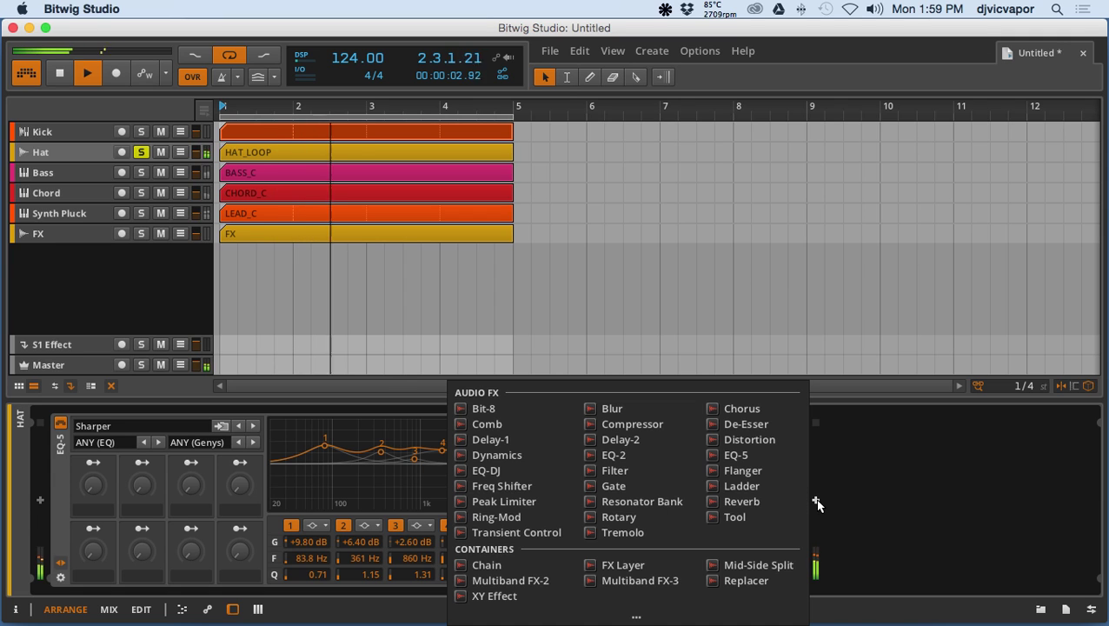
left_click(742, 502)
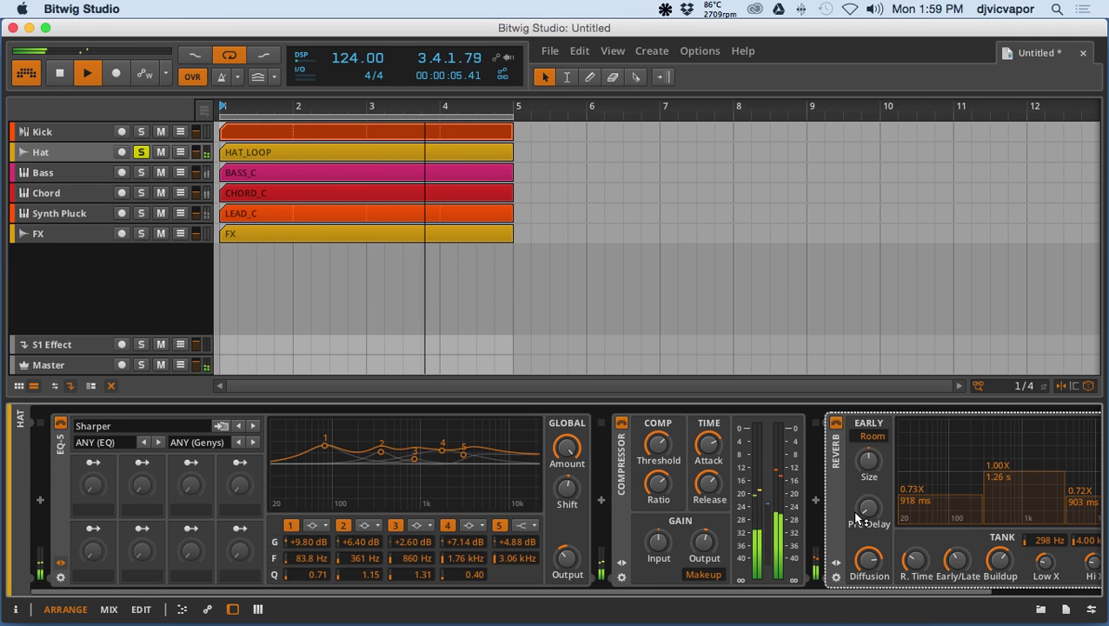
left_click_drag(881, 595, 1008, 587)
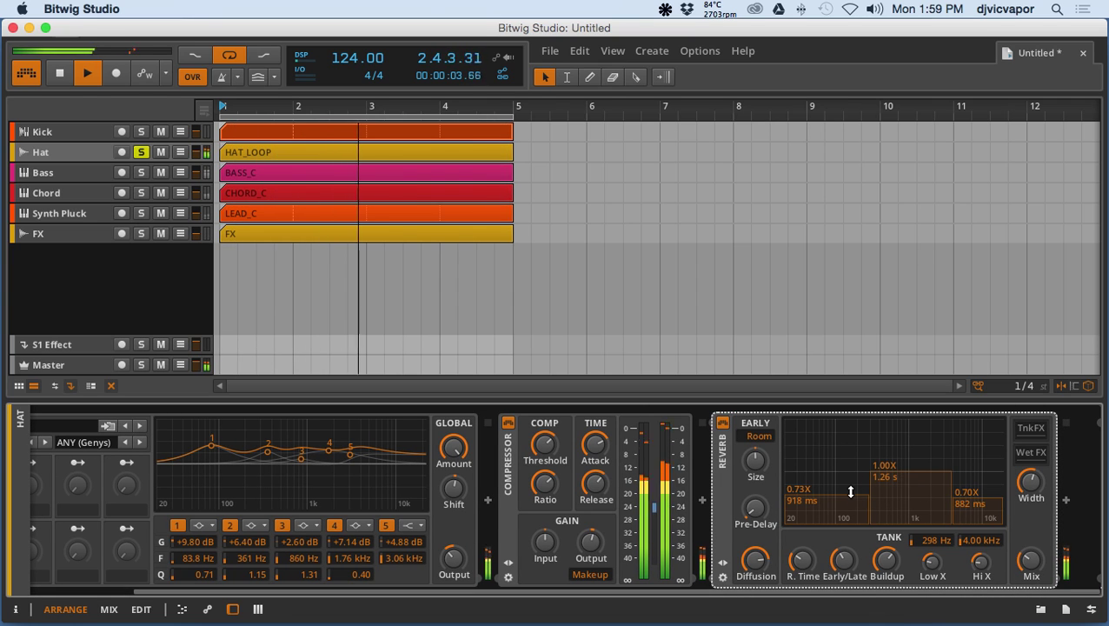
mouse_move(849, 495)
left_mouse_down()
mouse_move(838, 420)
mouse_move(829, 504)
left_mouse_up()
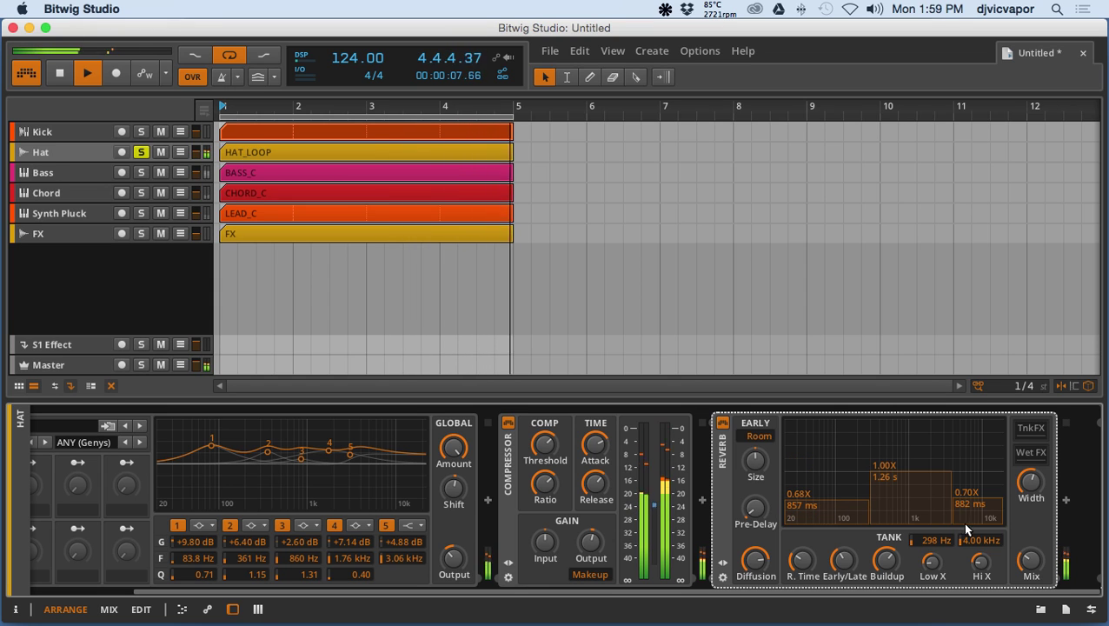
Step: Expand the Reverb's preset section and try the Fizzy Verb and Room Two presets
left_click(723, 563)
left_click(778, 422)
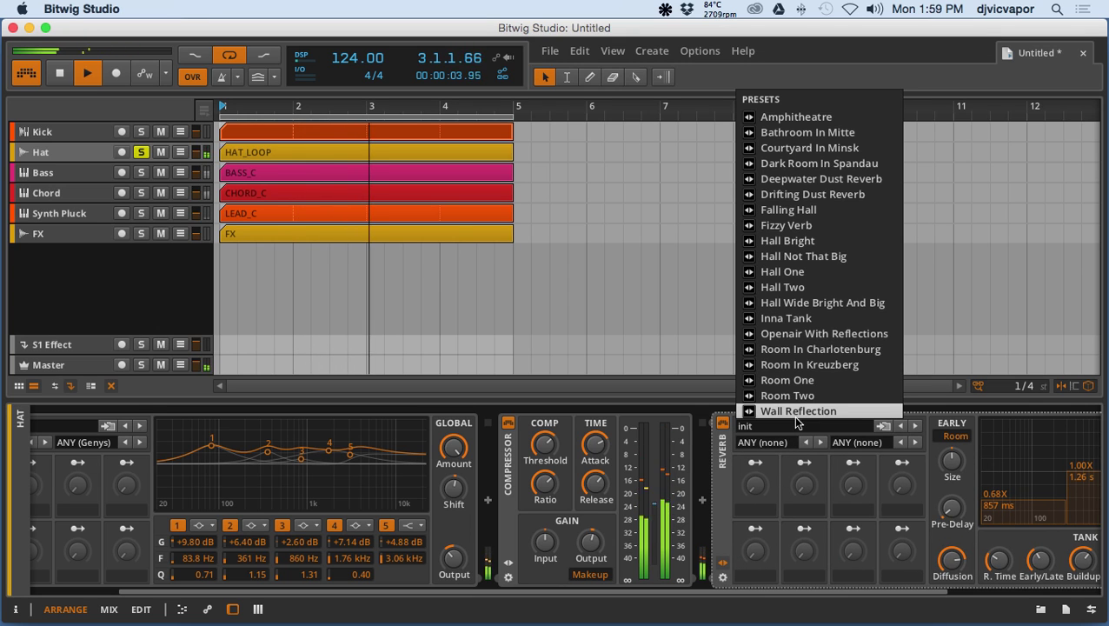
left_click(790, 225)
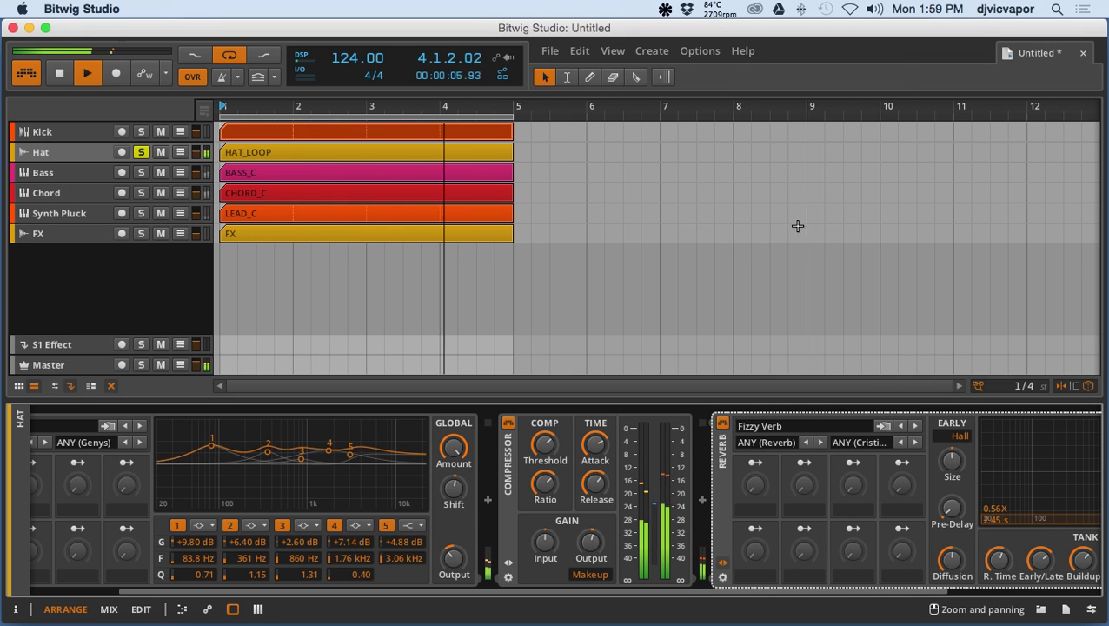
left_click(788, 426)
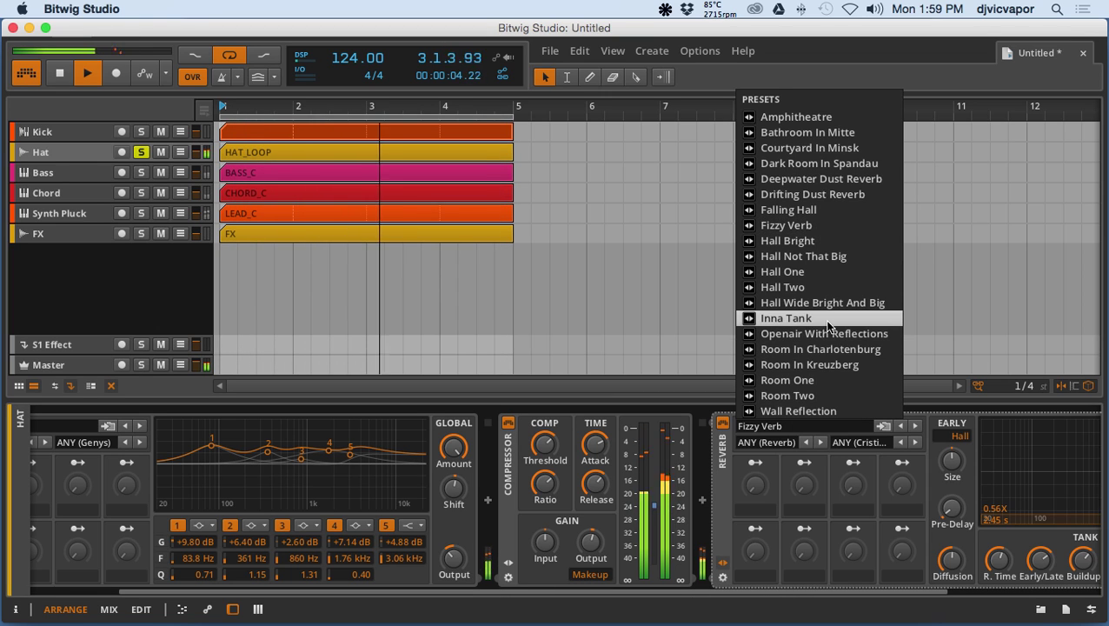
left_click(832, 396)
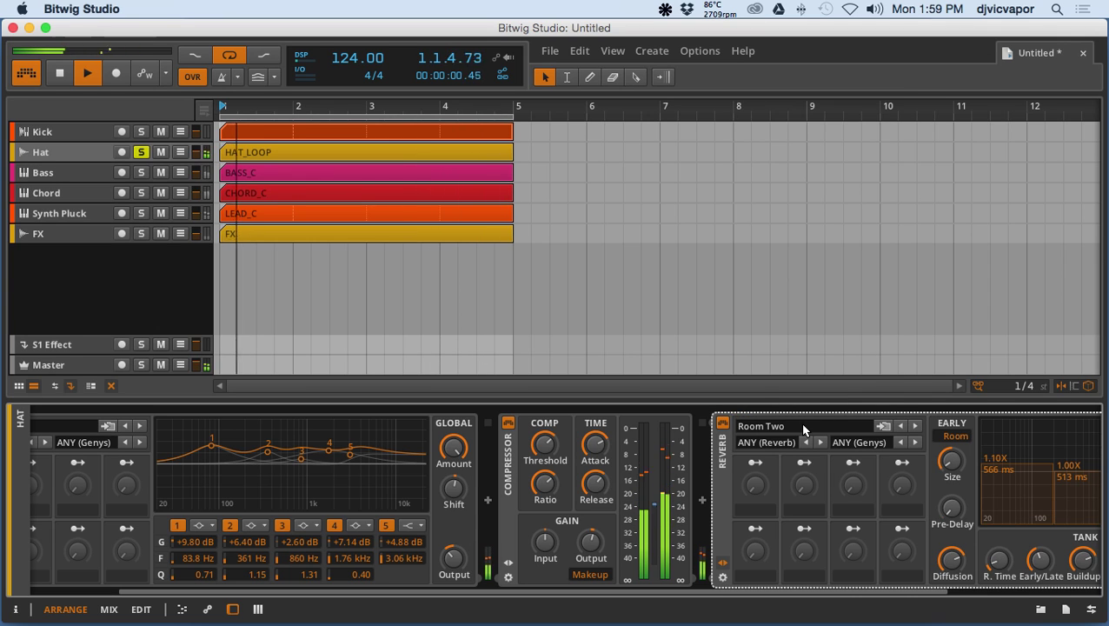
Step: Audition the Wall Reflection and Openair With Reflections presets on the Hat track's Reverb, load Room One, and unsolo the track
left_click(804, 427)
left_click(802, 414)
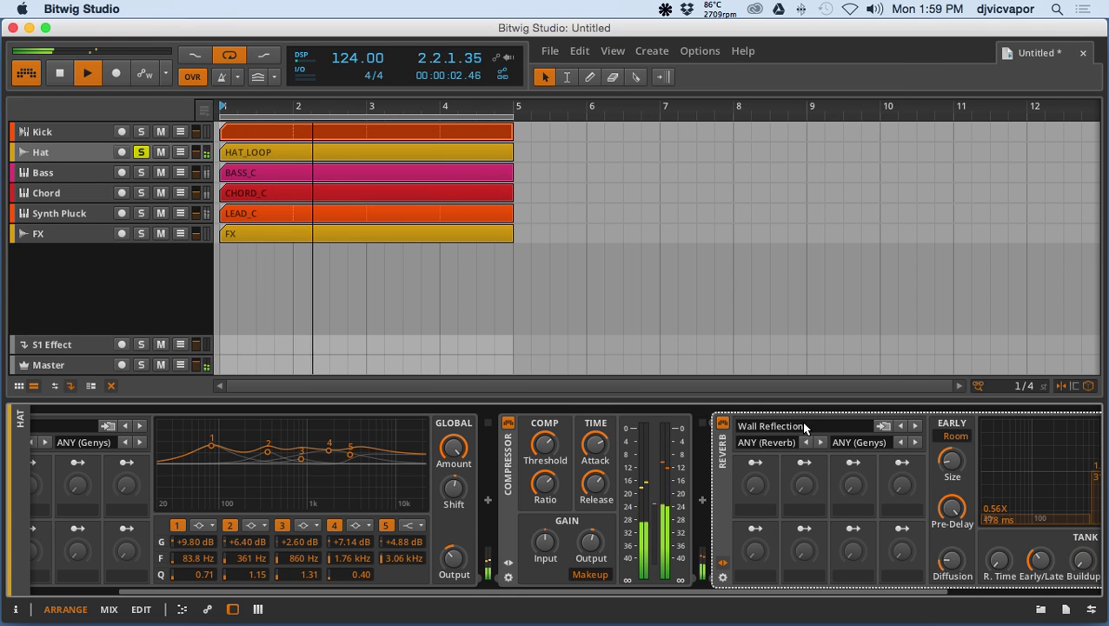
left_click(804, 428)
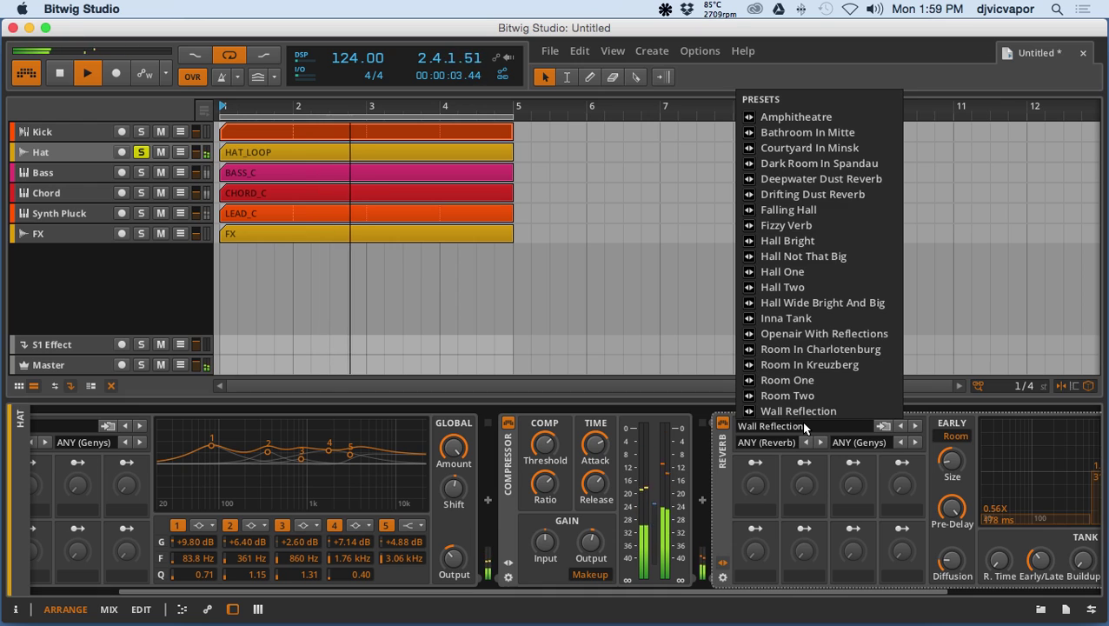
left_click(814, 334)
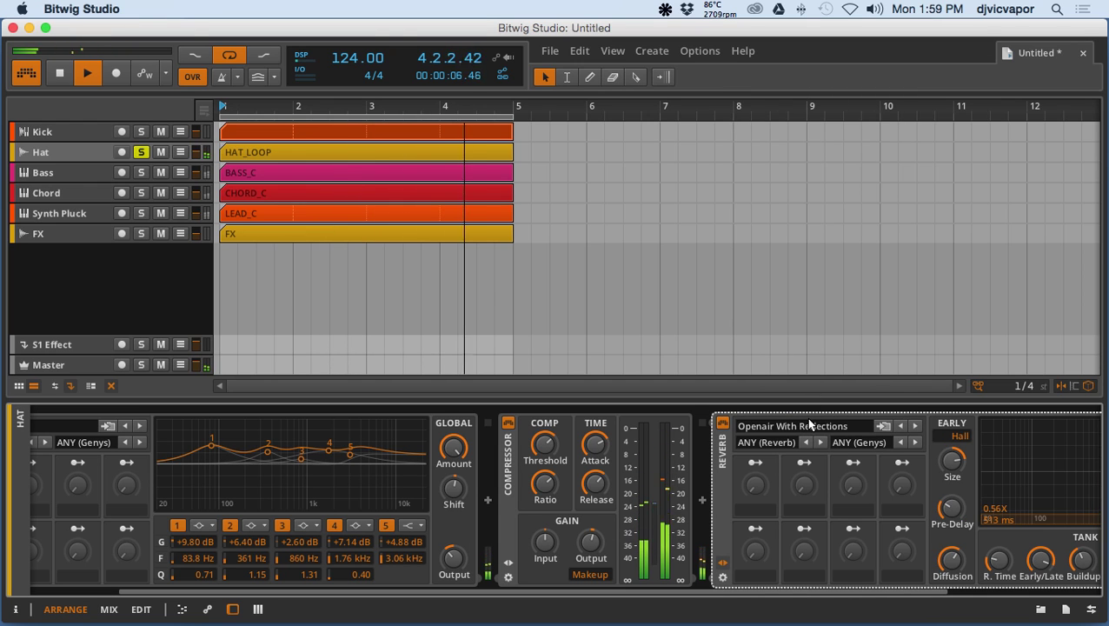
left_click(808, 426)
left_click(787, 380)
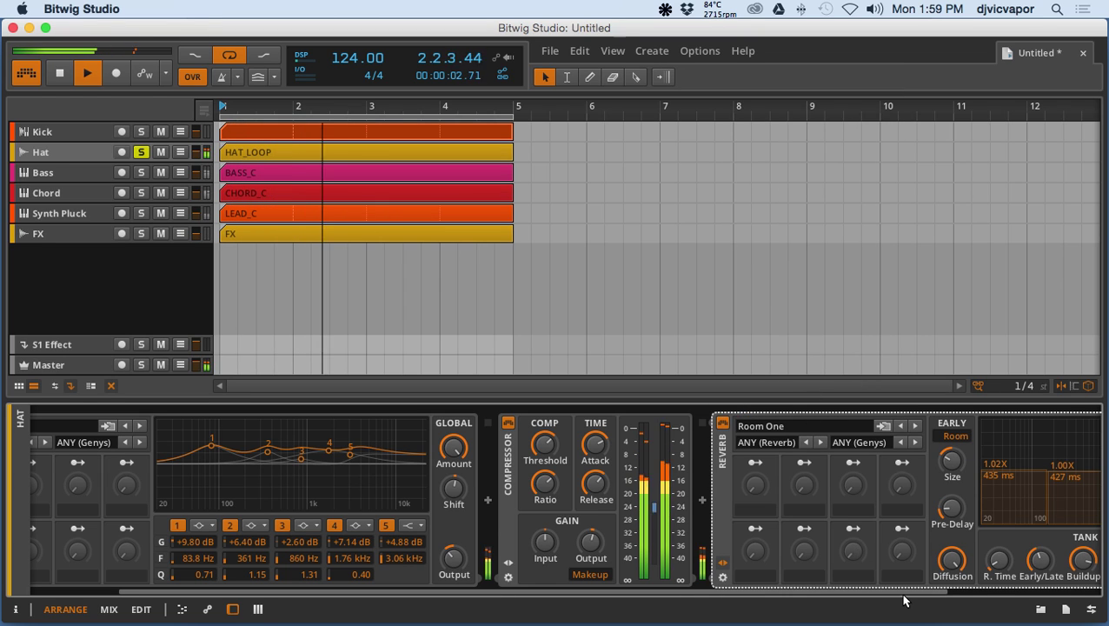
left_click_drag(899, 596, 1052, 596)
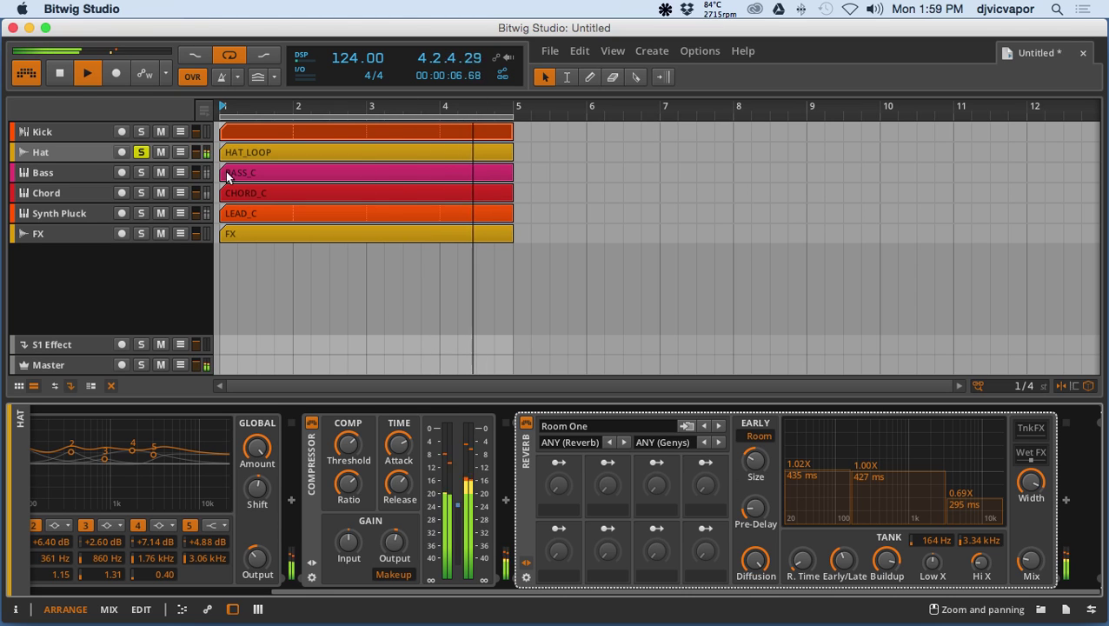
left_click(142, 152)
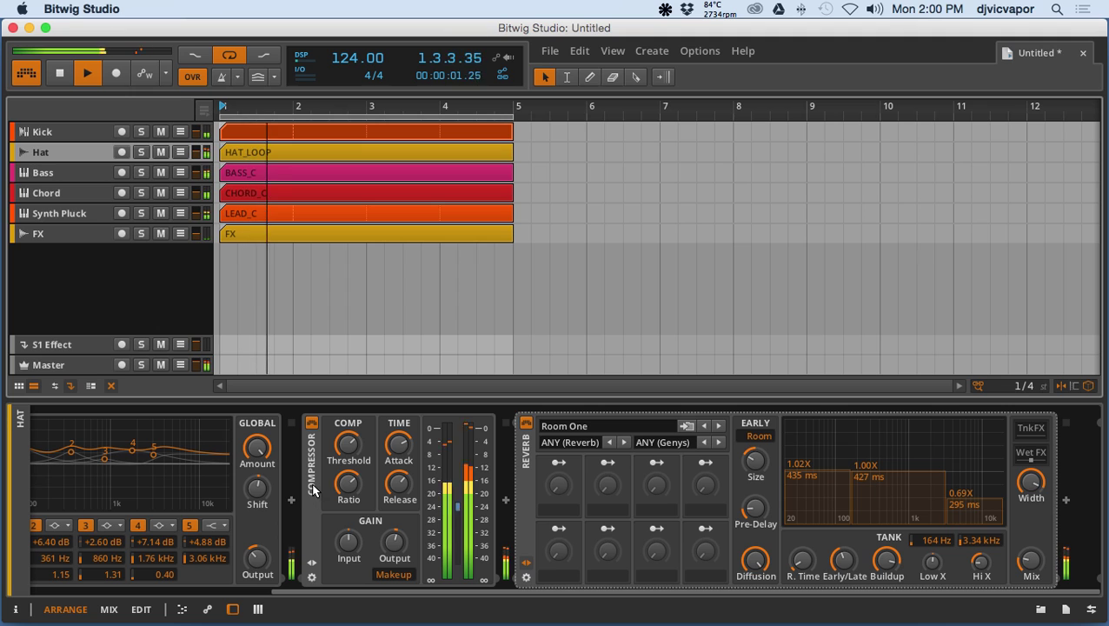
Step: Move the Hat track's Compressor after the Reverb and fine-tune the Reverb's Mix, Width, Size and Pre-Delay and the Compressor's output gain
left_click_drag(311, 483, 1076, 492)
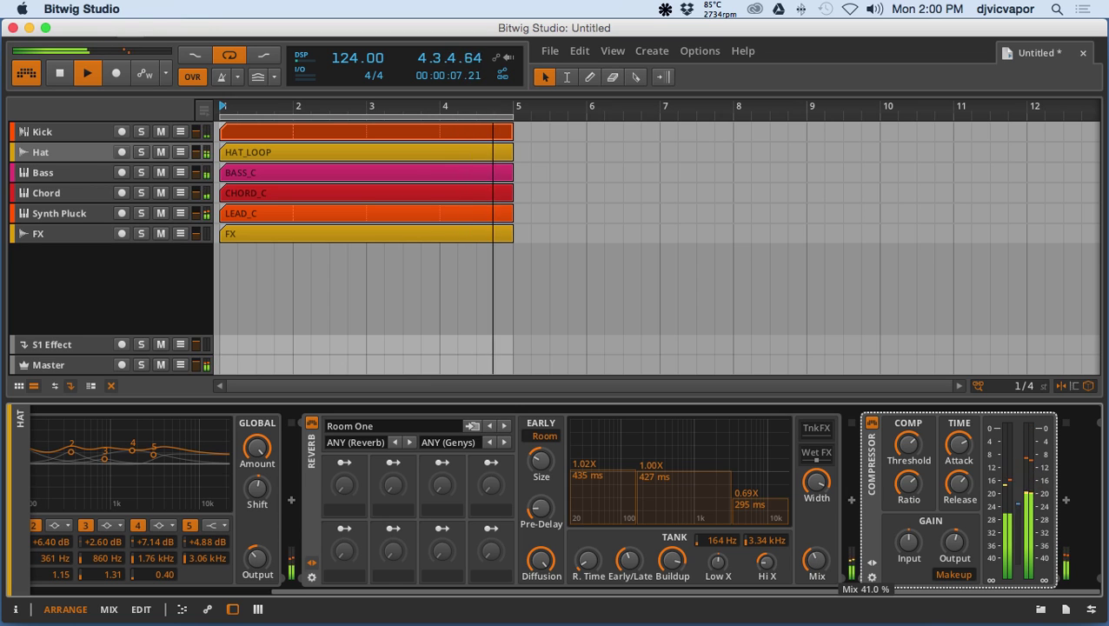
left_click_drag(816, 559, 815, 574)
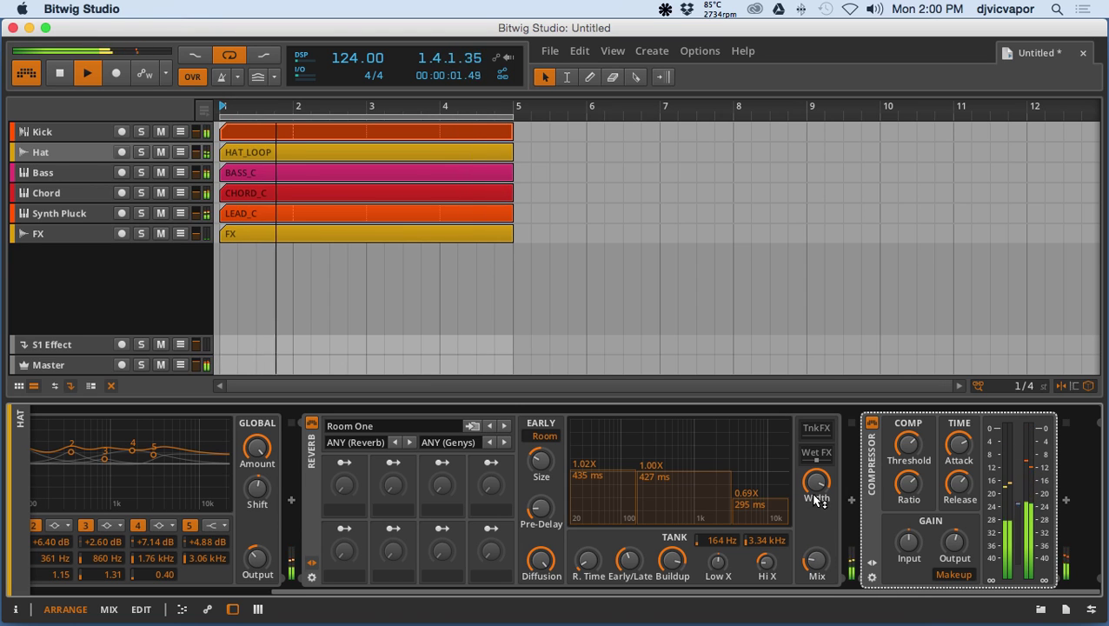
left_click_drag(816, 481, 816, 451)
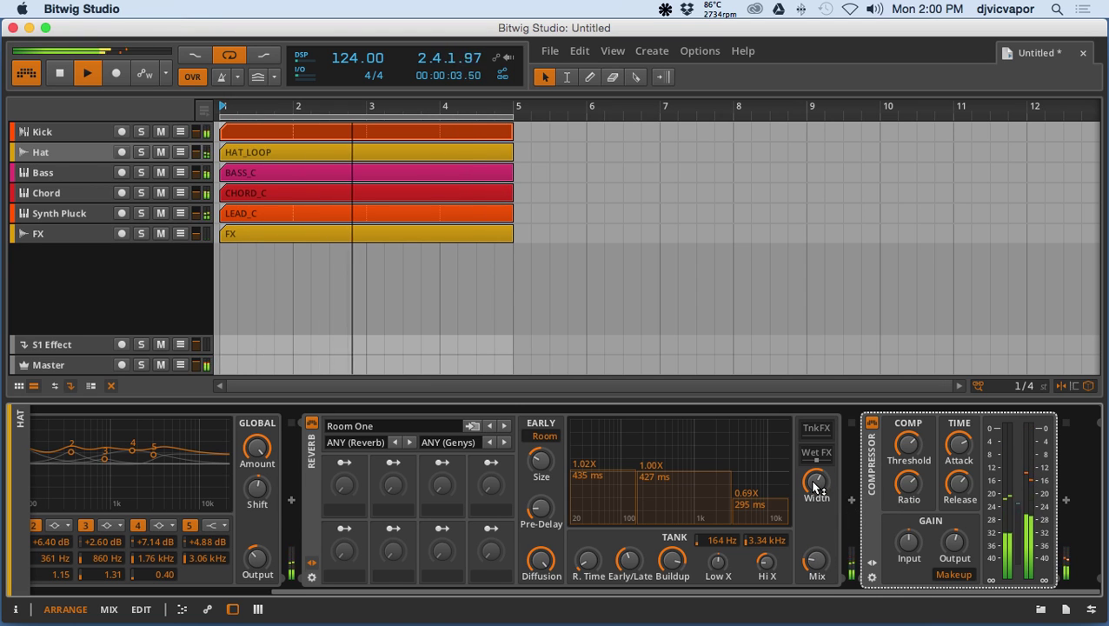
left_click_drag(540, 460, 540, 458)
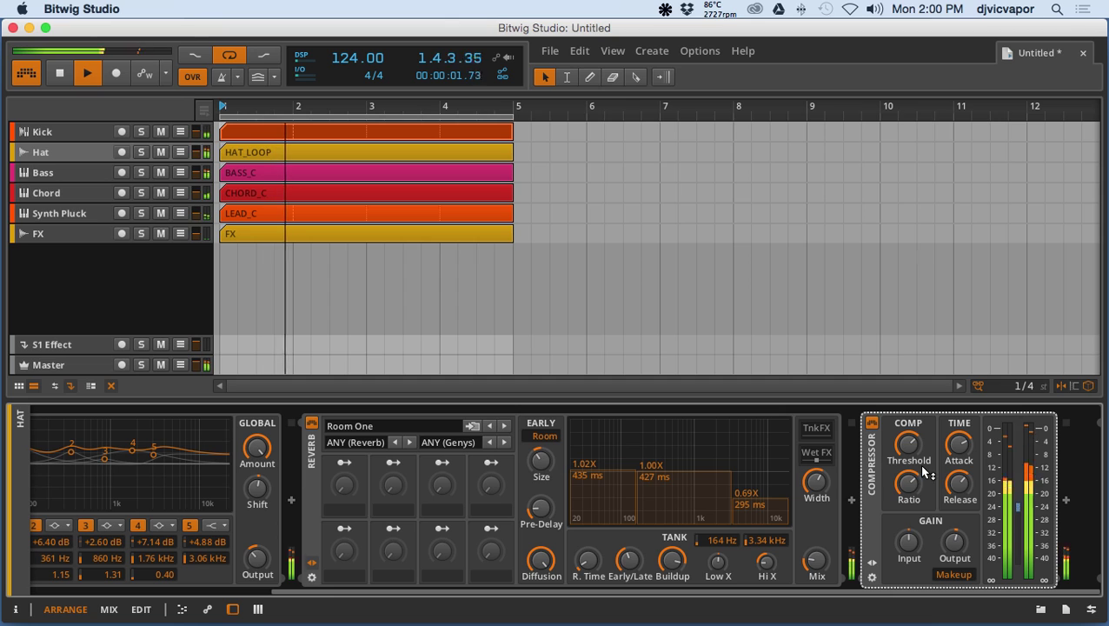
left_click_drag(954, 543, 955, 549)
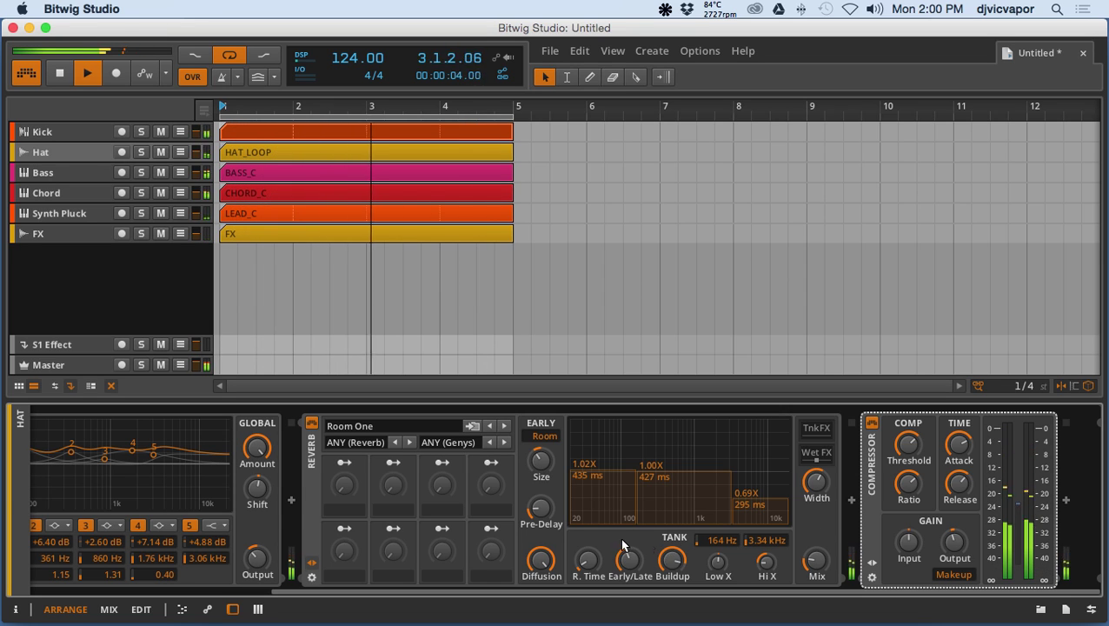
left_click_drag(539, 509, 547, 463)
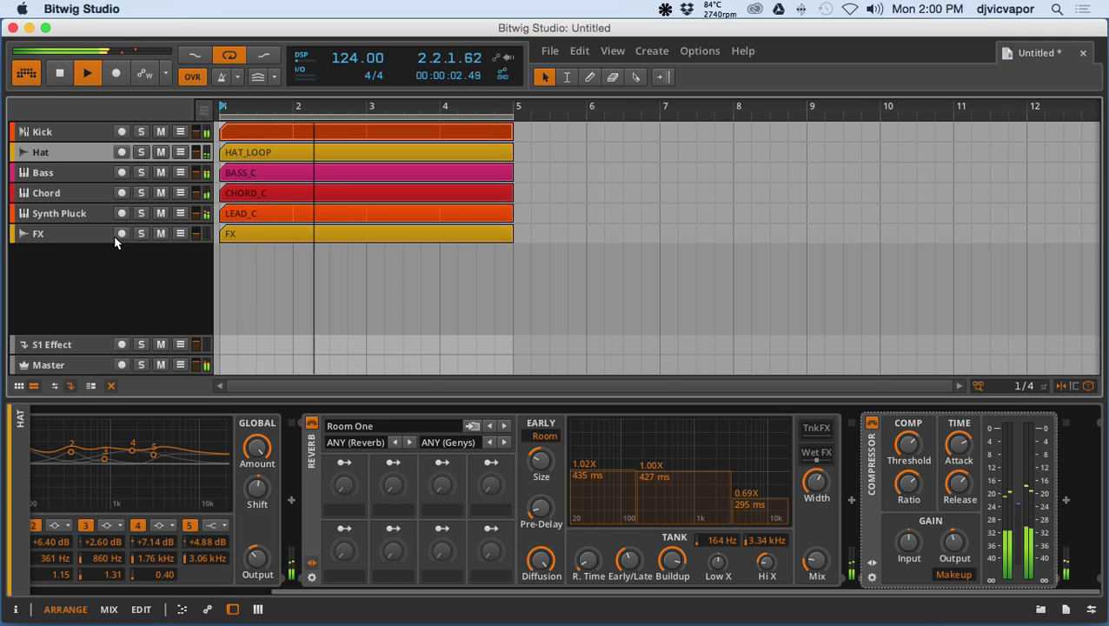
Step: Solo the Bass track and add a Distortion after its Polysynth
left_click(55, 172)
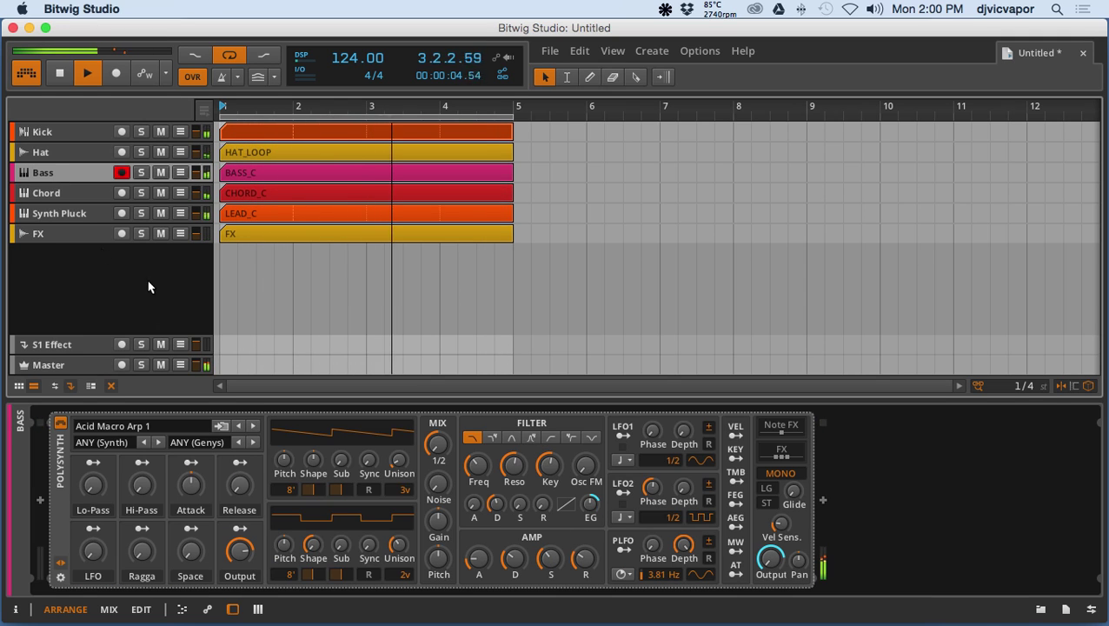
left_click(824, 503)
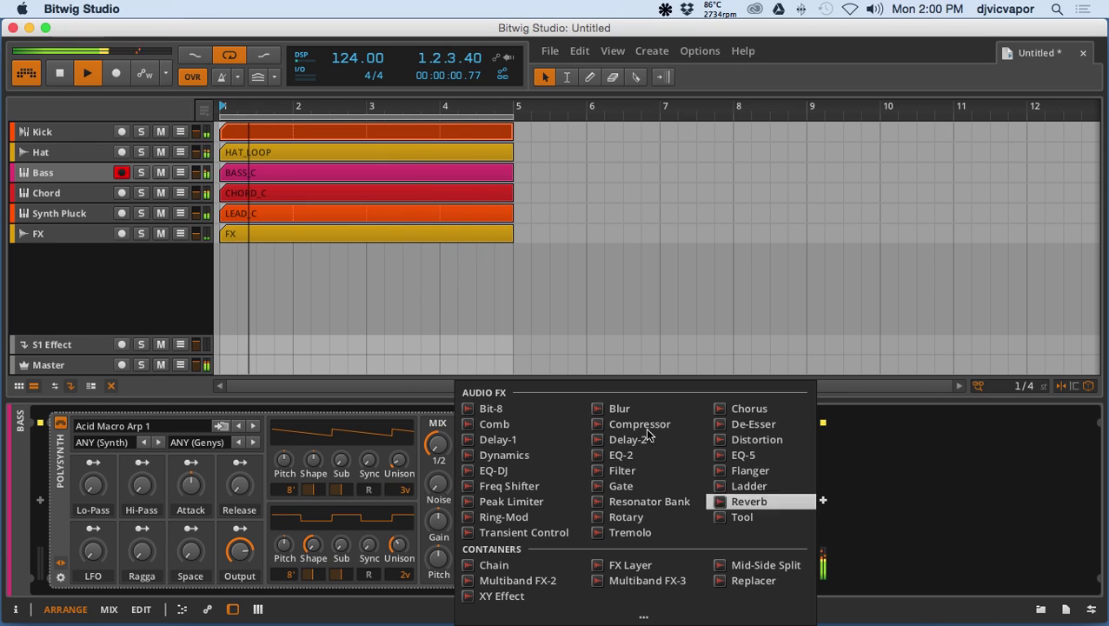
key("Escape")
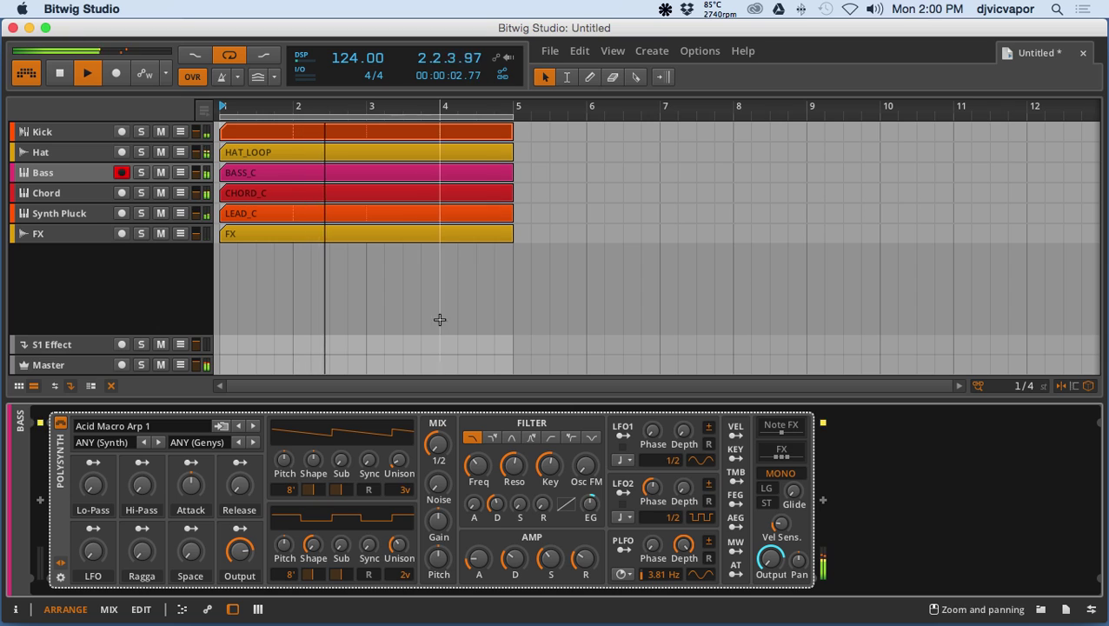
left_click(140, 173)
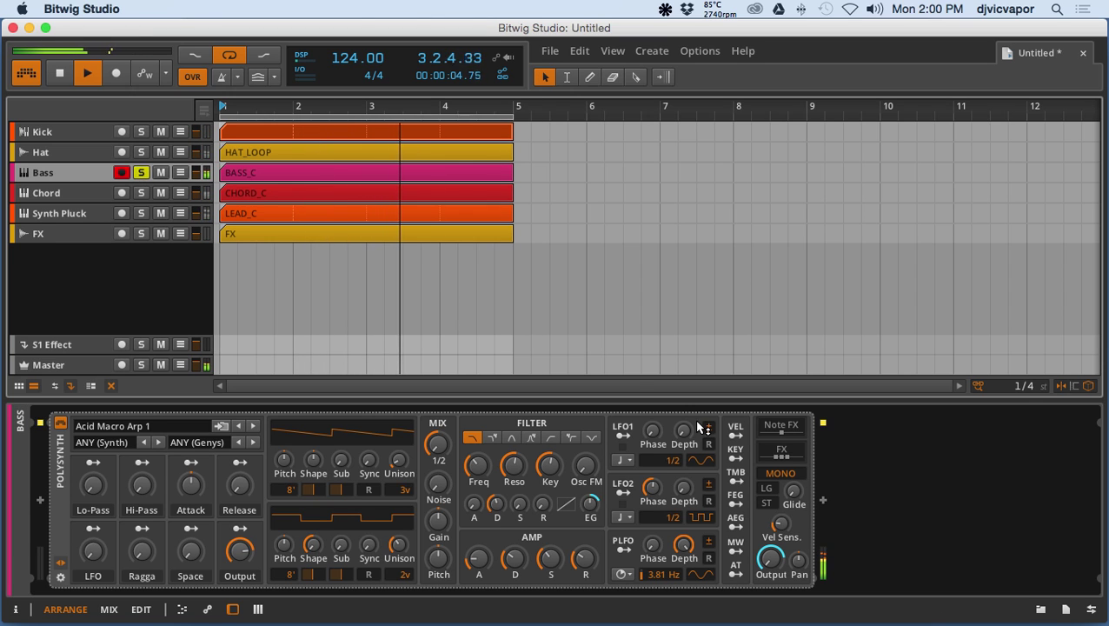
left_click(823, 502)
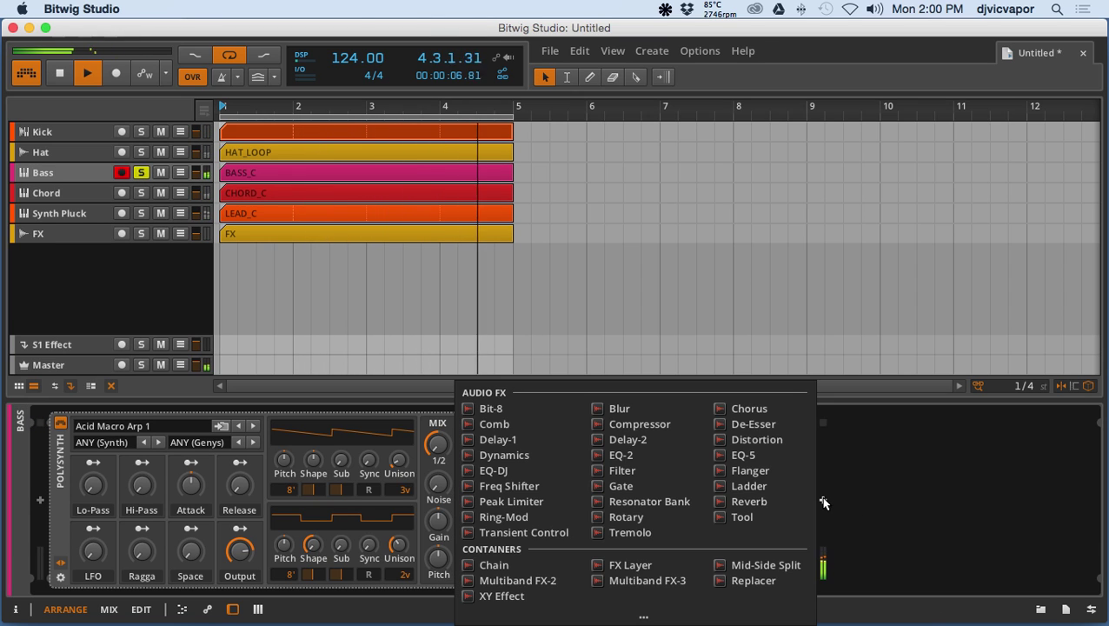
left_click(741, 440)
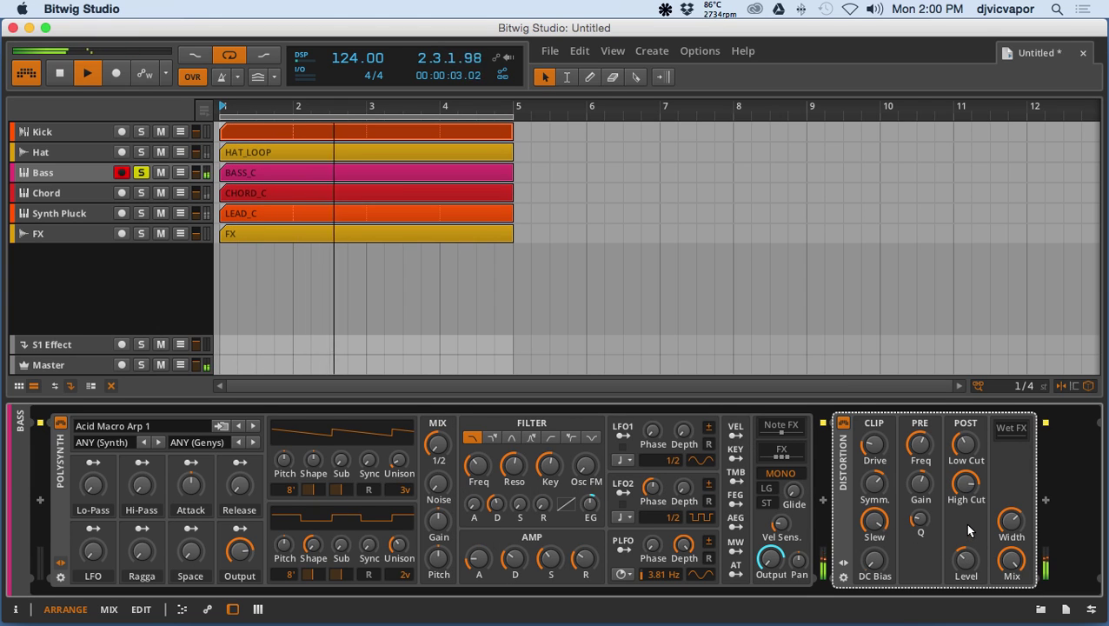
Step: Expand the Bass track's Distortion presets, audition Lo Distortion, load Light Distortion, and unsolo the track
left_click(843, 562)
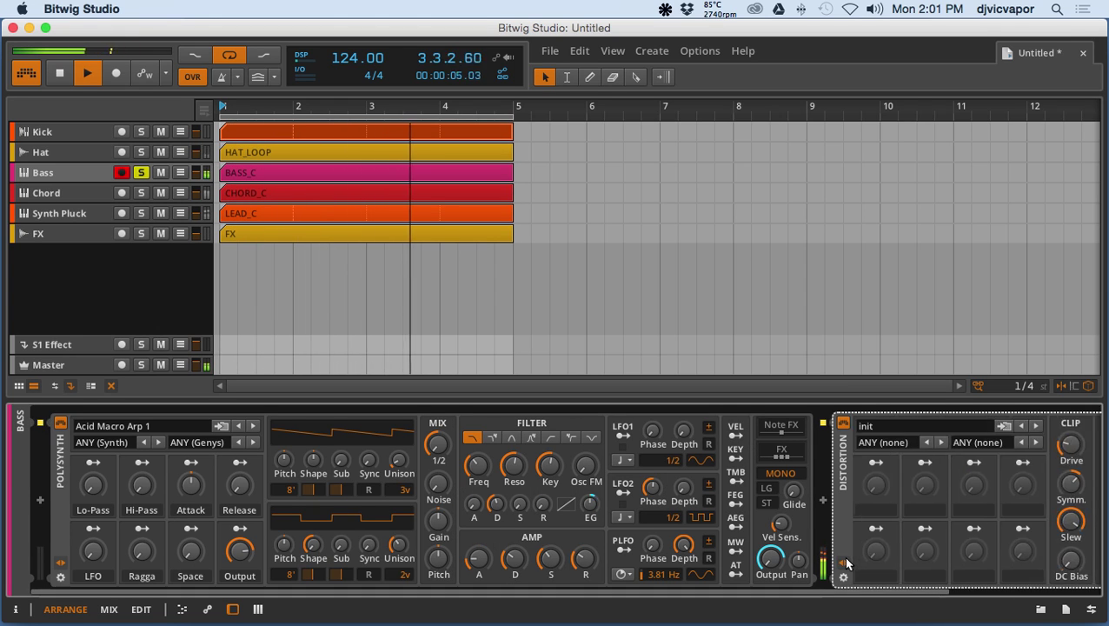
left_click(901, 422)
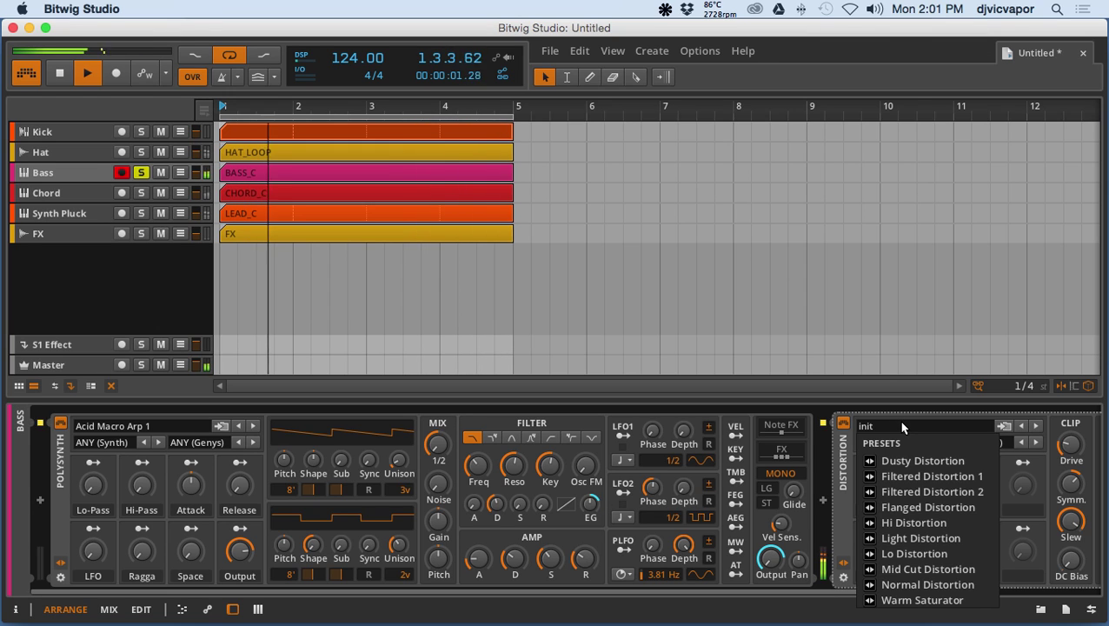
left_click(897, 555)
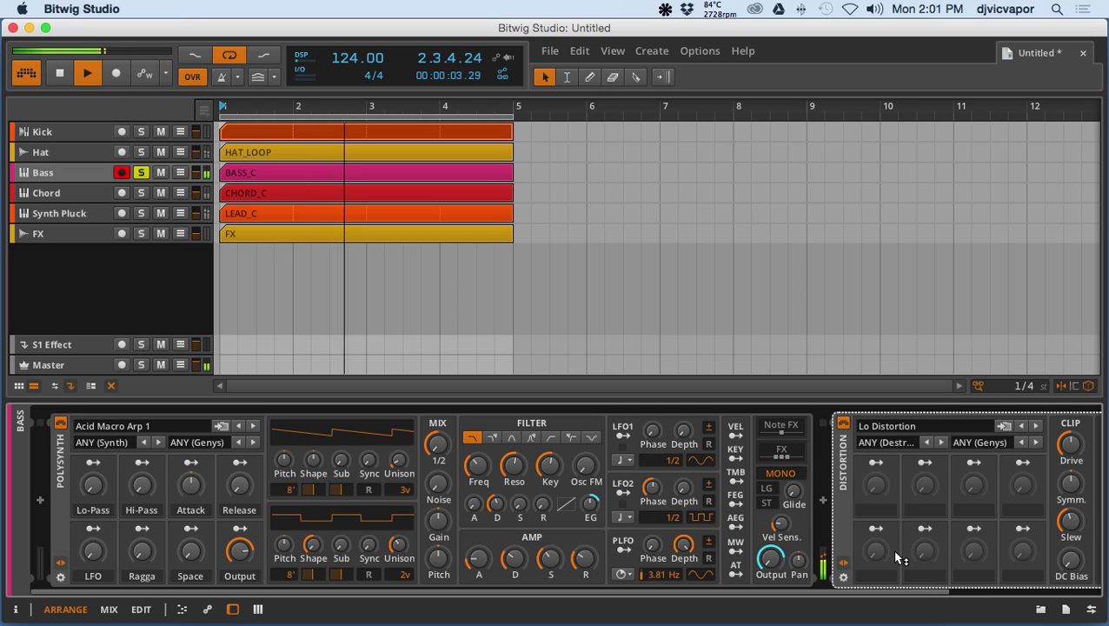
left_click(1022, 427)
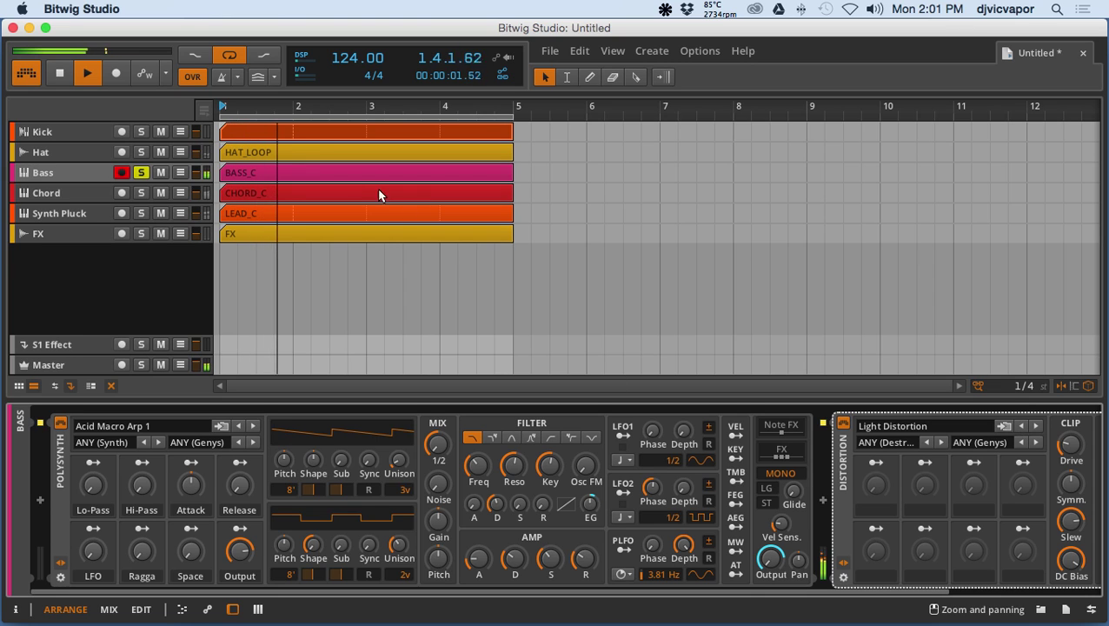
left_click(141, 173)
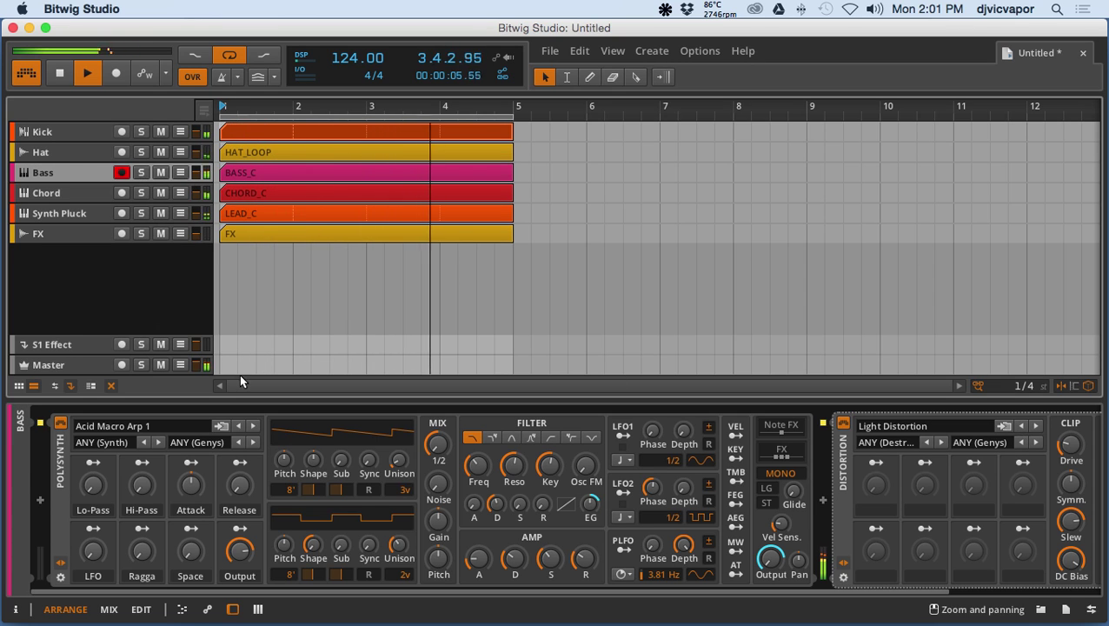
Step: Switch from the arrangement to the full Mix view and hide the device chain
left_click(255, 609)
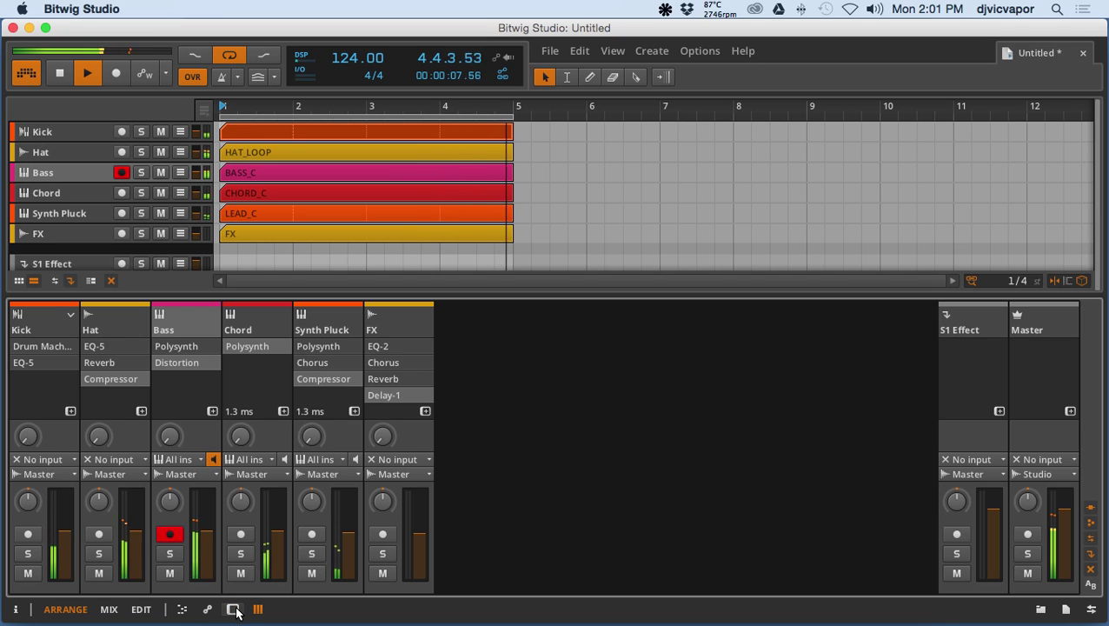
left_click(233, 609)
left_click(233, 609)
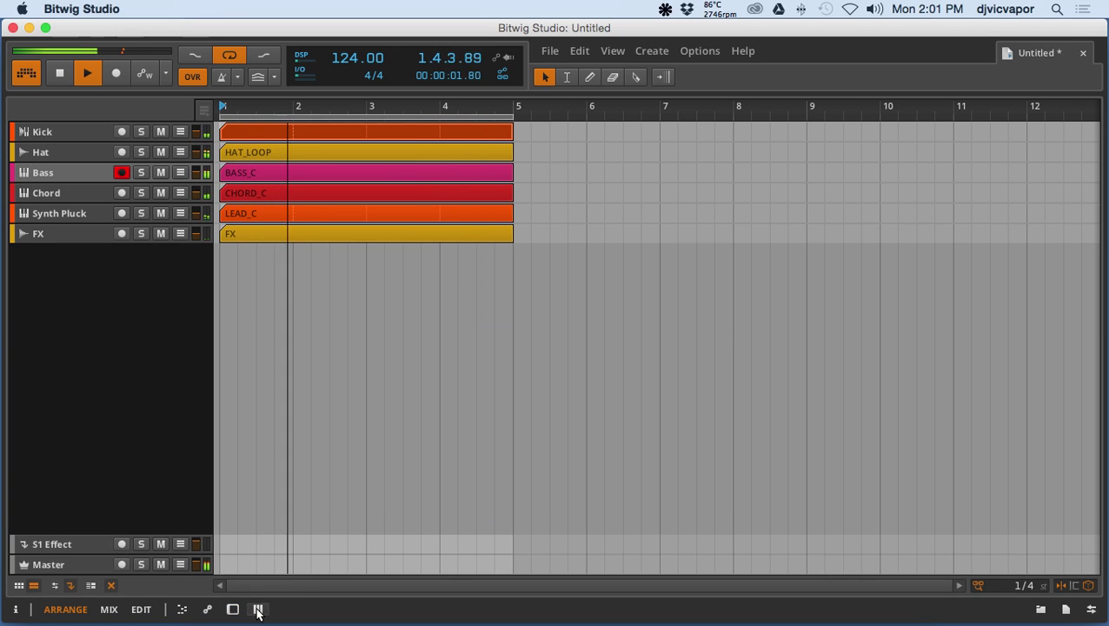
left_click(257, 609)
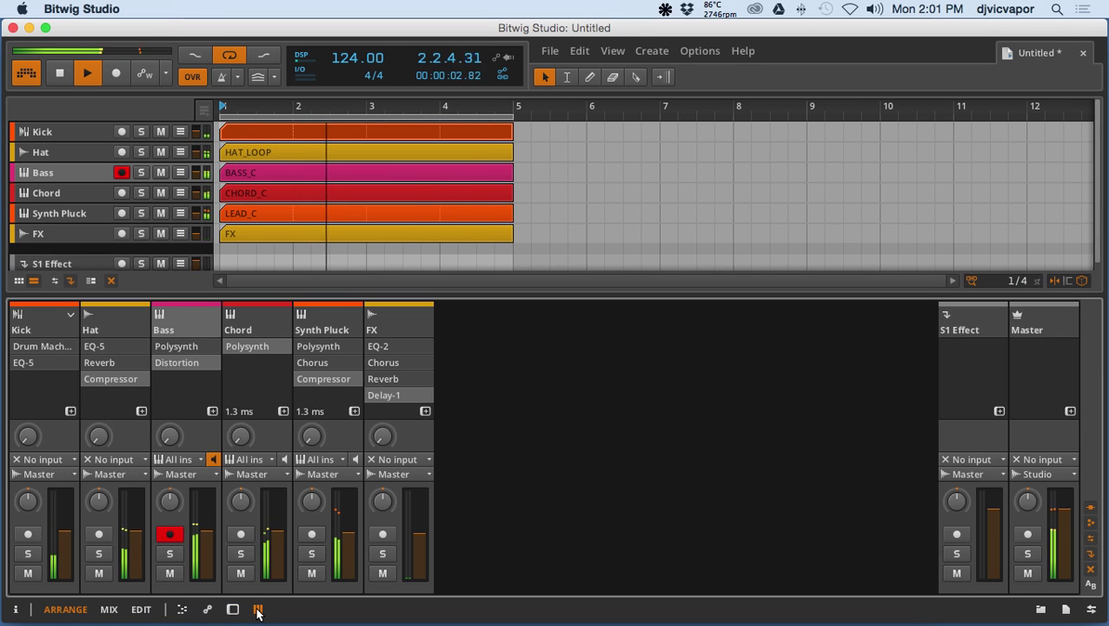
left_click(110, 609)
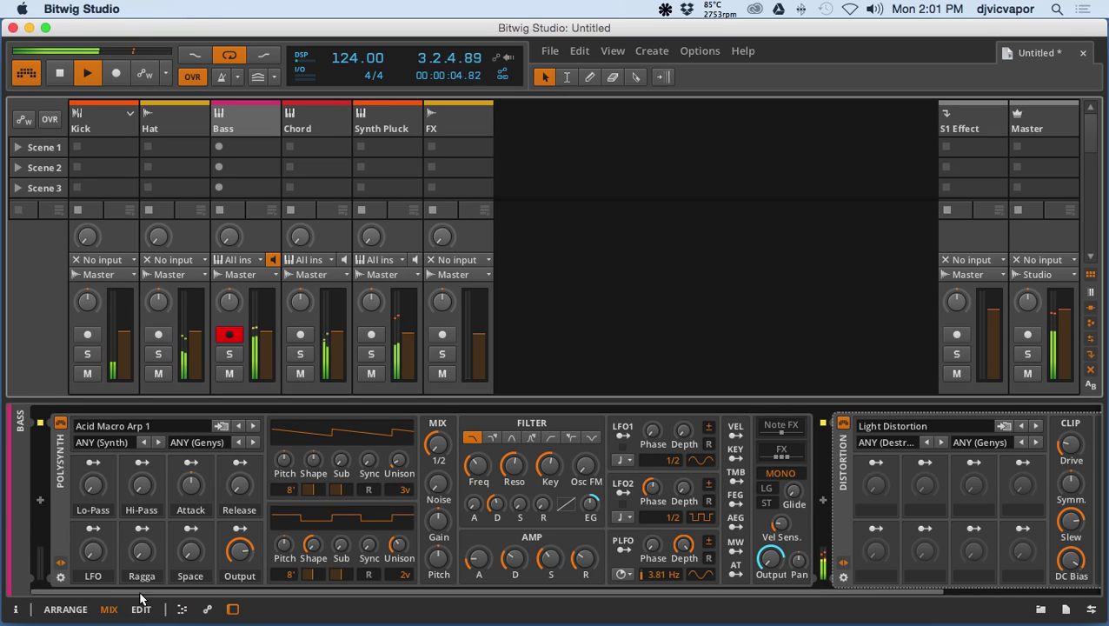
left_click(233, 609)
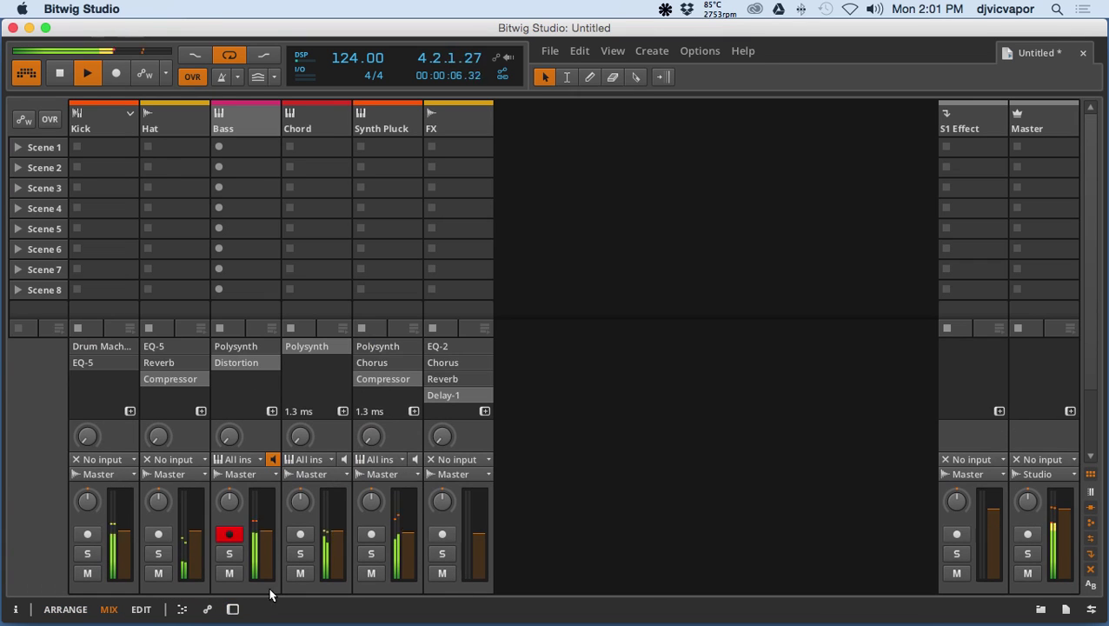
Step: Show large level meters in the mixer and hide the clip launcher, sends, input/output routing, effect tracks, deactivated tracks and devices
left_click(1091, 491)
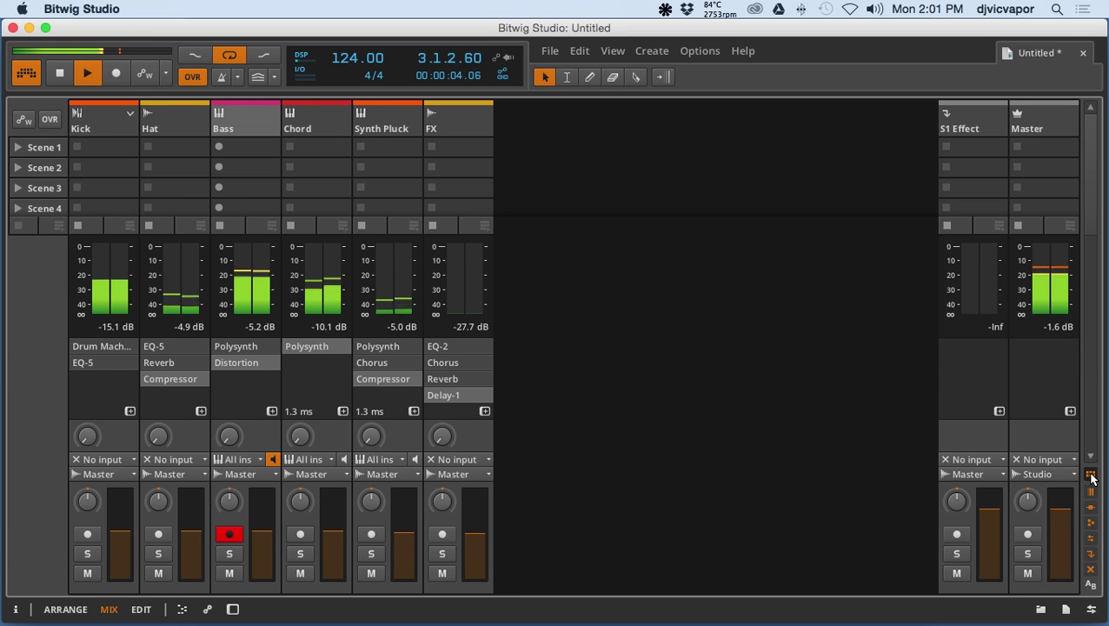
left_click(1092, 475)
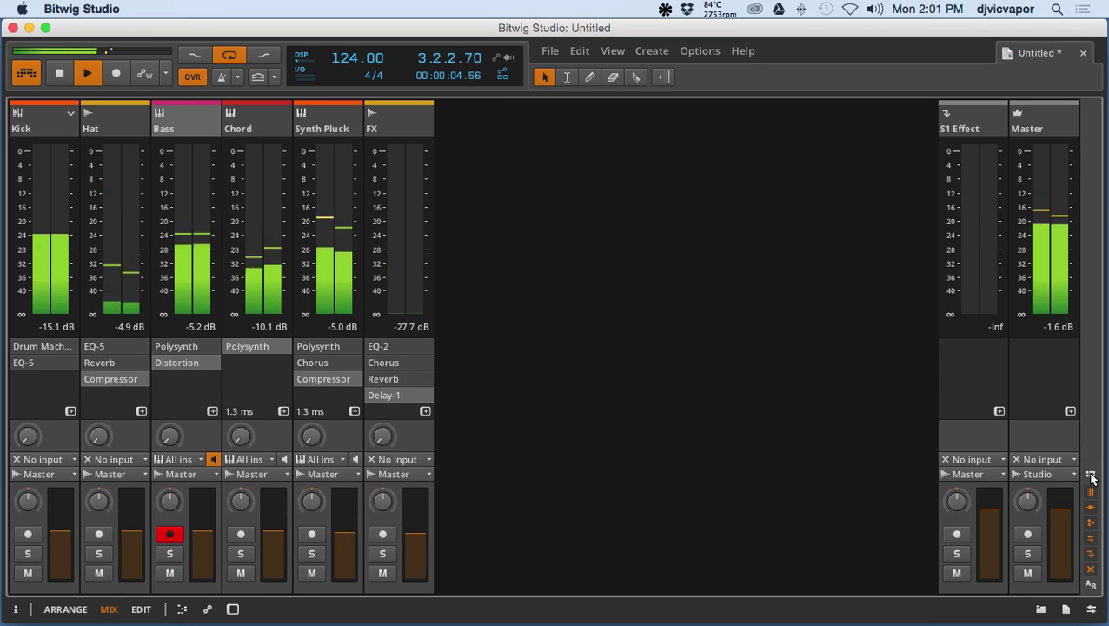
left_click(1090, 523)
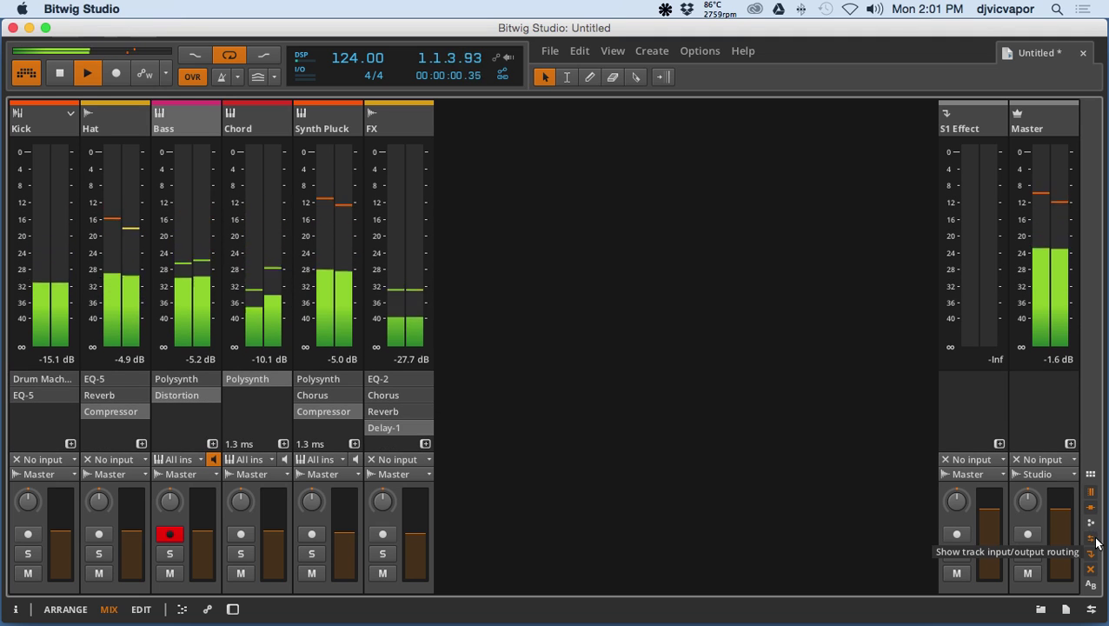
left_click(1091, 538)
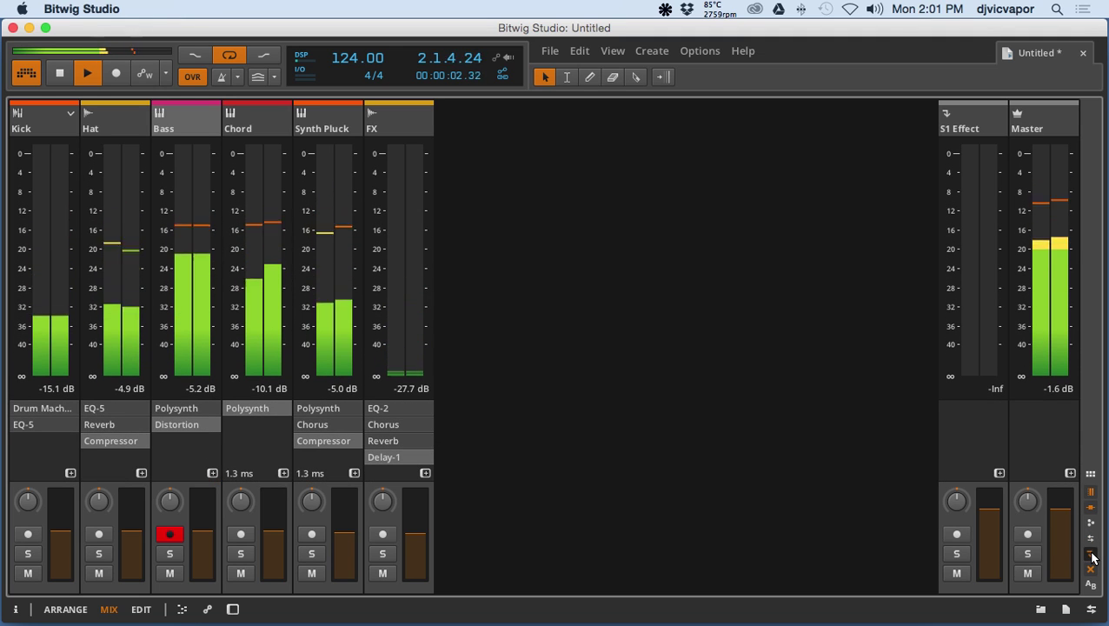
left_click(1091, 553)
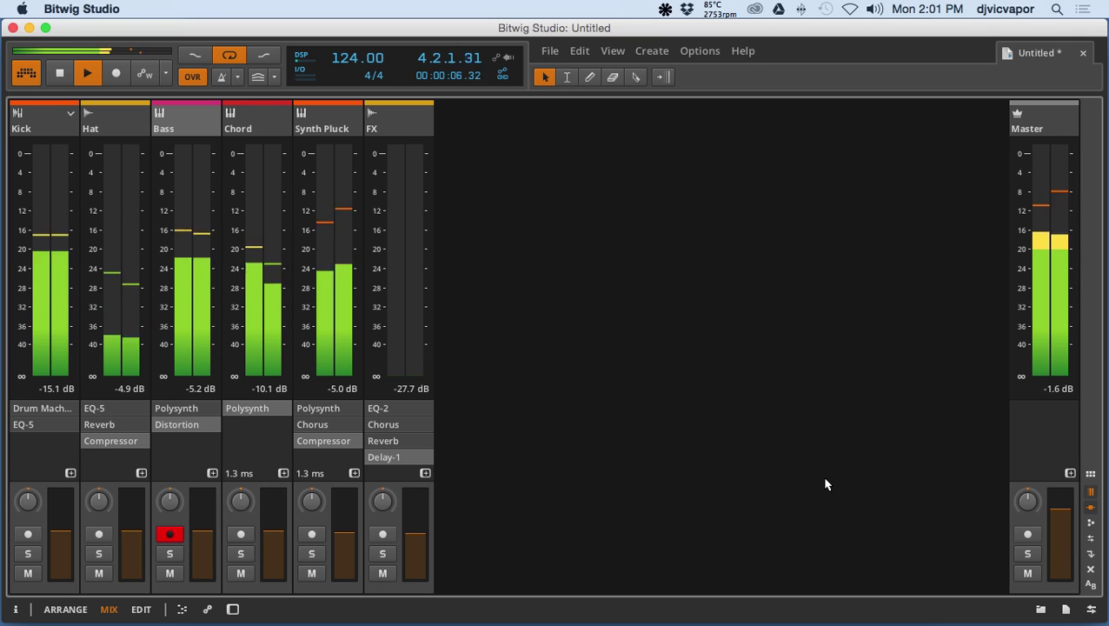
left_click(1092, 492)
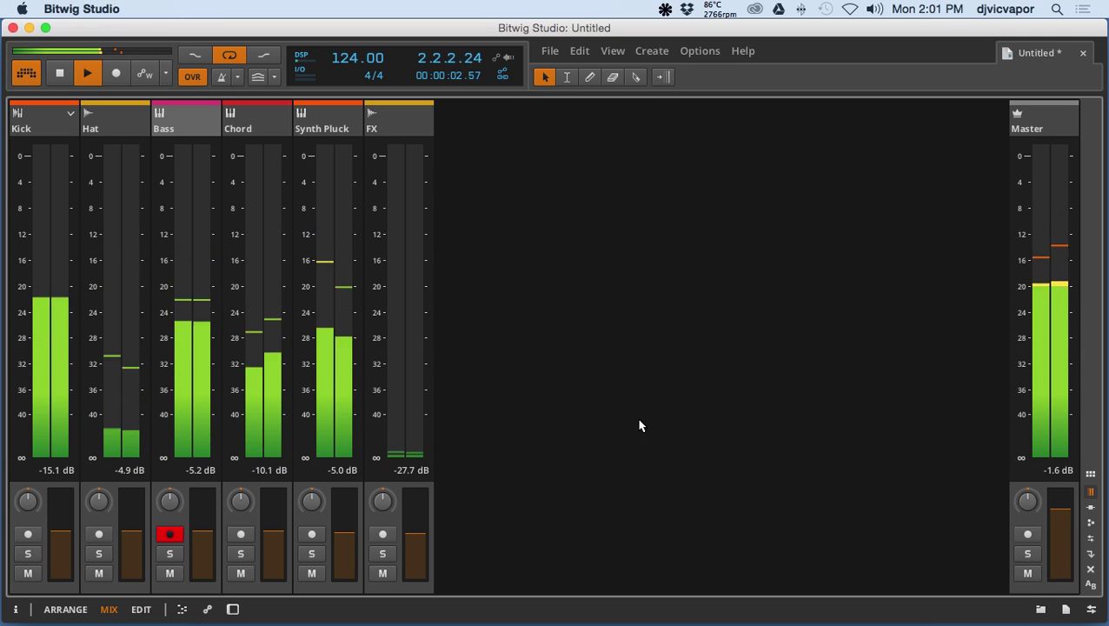
Step: Solo the Kick track and raise its volume to about -4.78 dB
left_click(38, 553)
left_click_drag(58, 537, 57, 508)
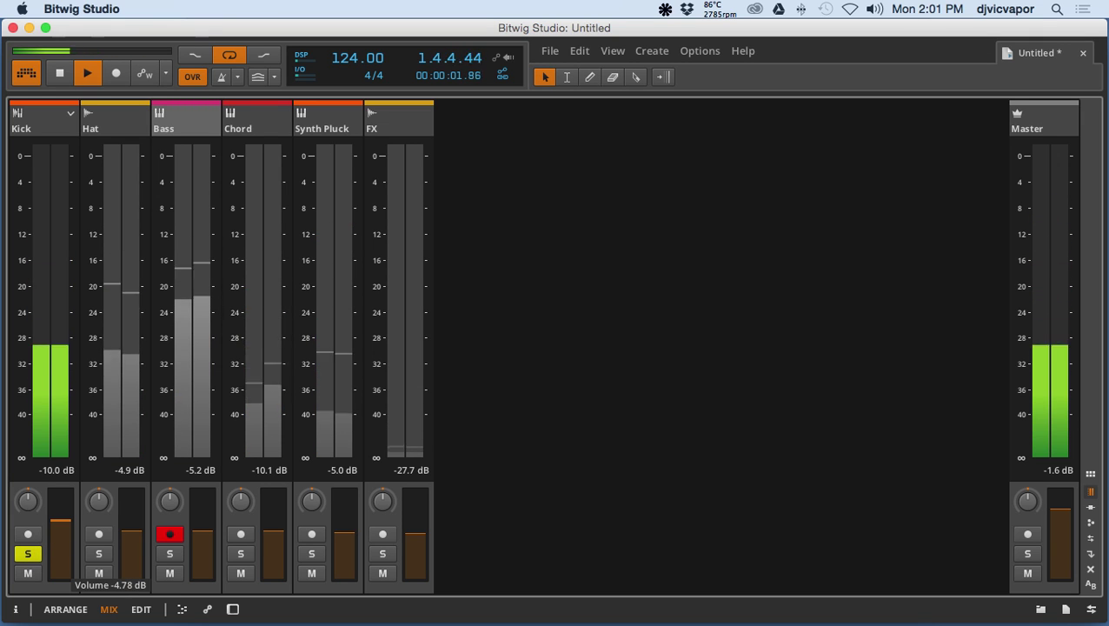
Step: Unsolo the Kick track and lower the volumes of the Hat and Bass tracks
left_click(32, 552)
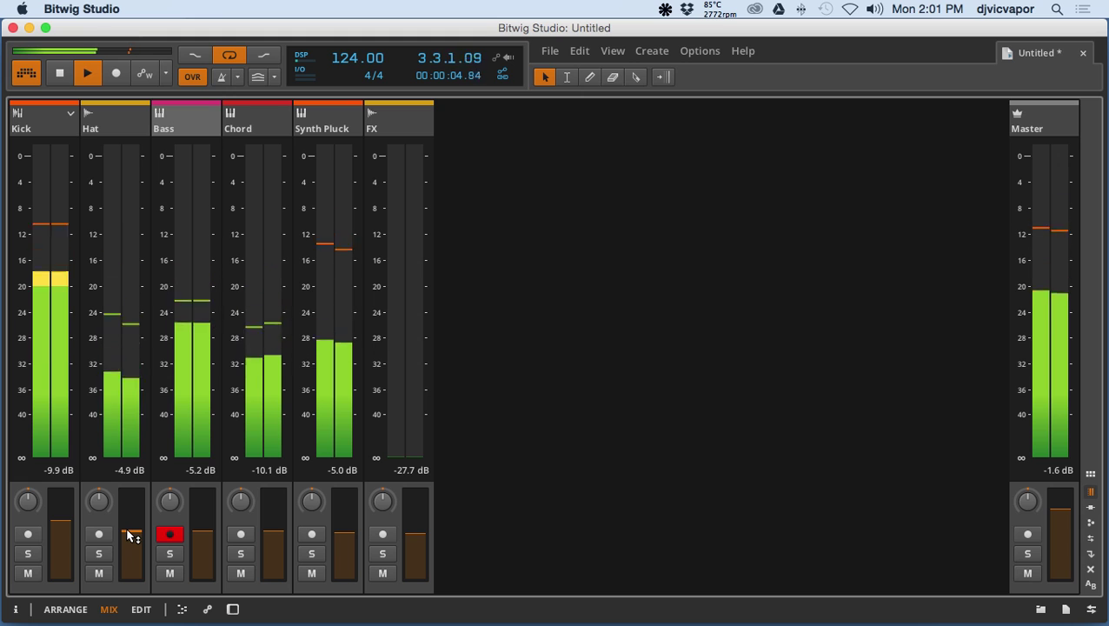
left_click_drag(128, 537, 128, 553)
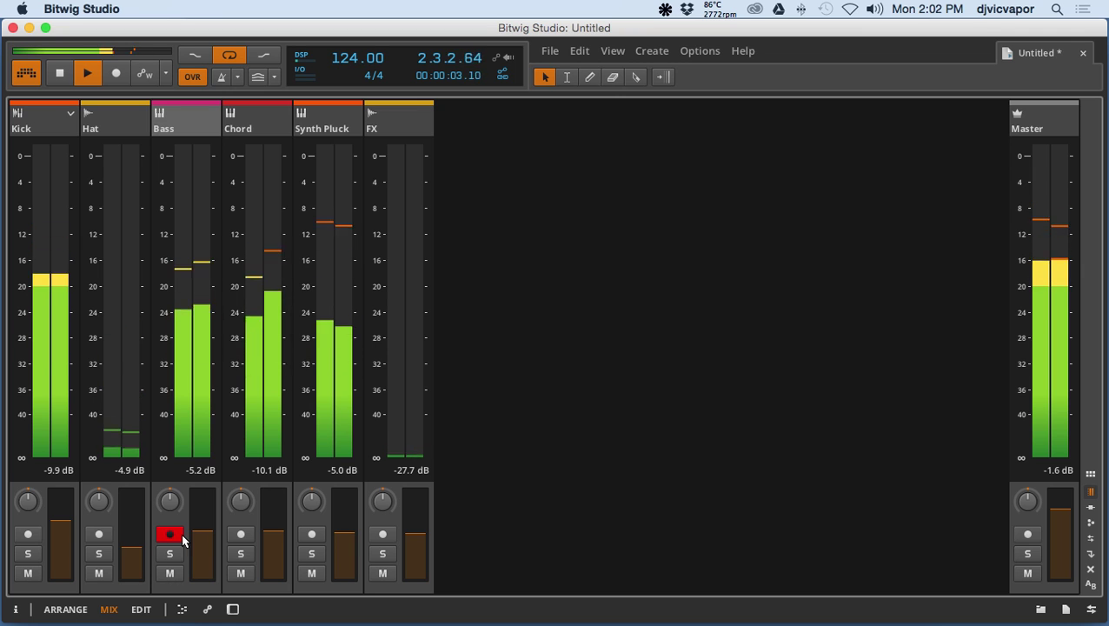
left_click_drag(201, 536, 202, 541)
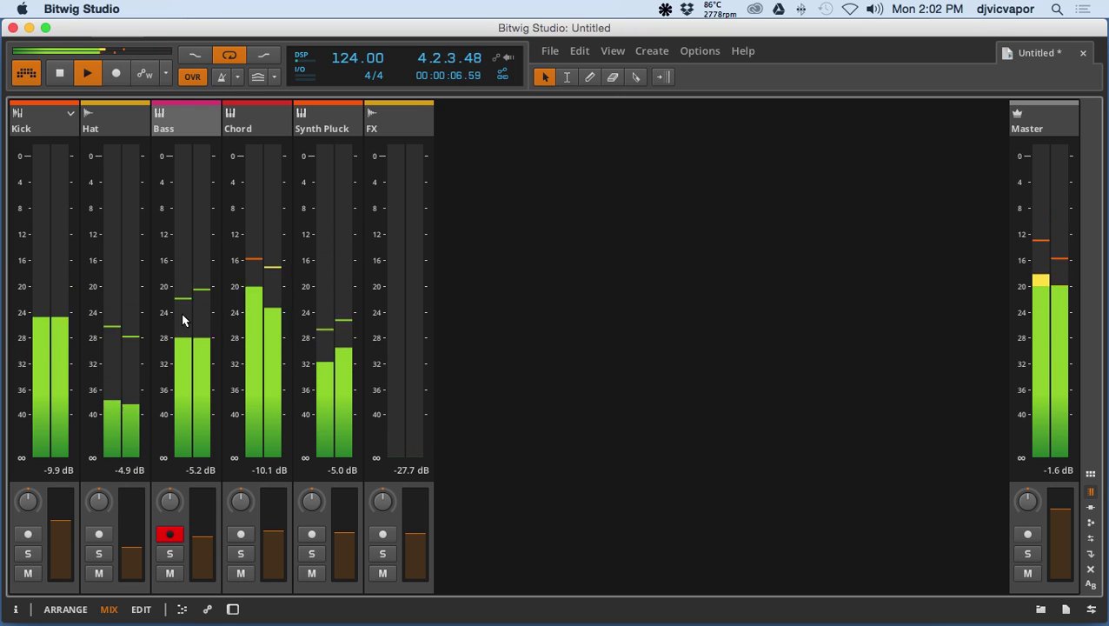
Step: Open the Bass track's device chain and add a Dynamics device after Distortion
double_click(177, 113)
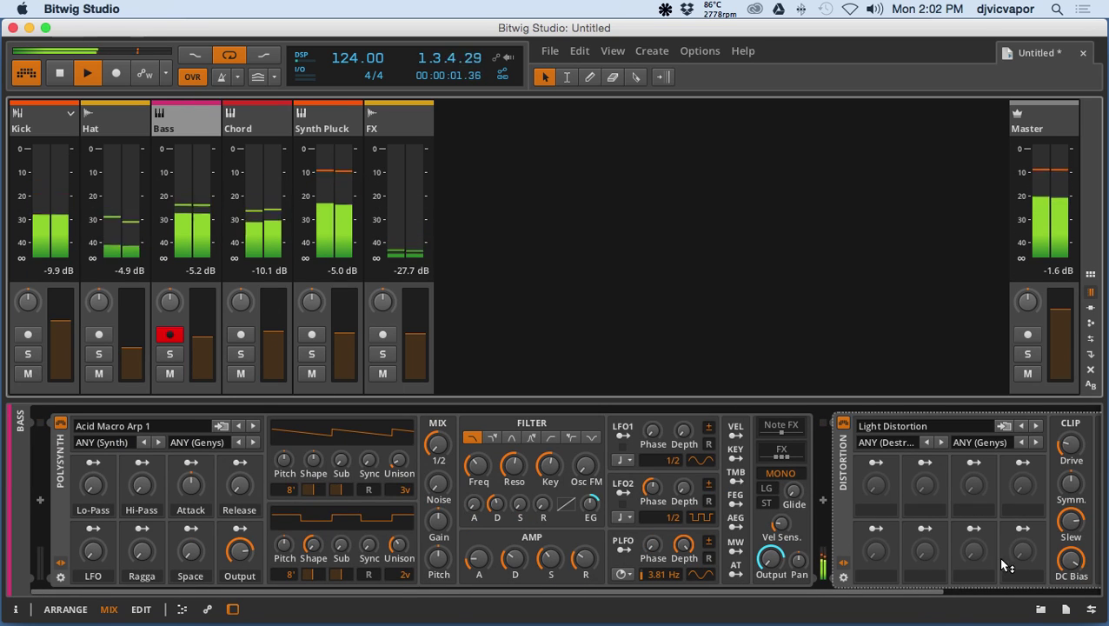
left_click(926, 594)
left_click_drag(926, 593, 1089, 586)
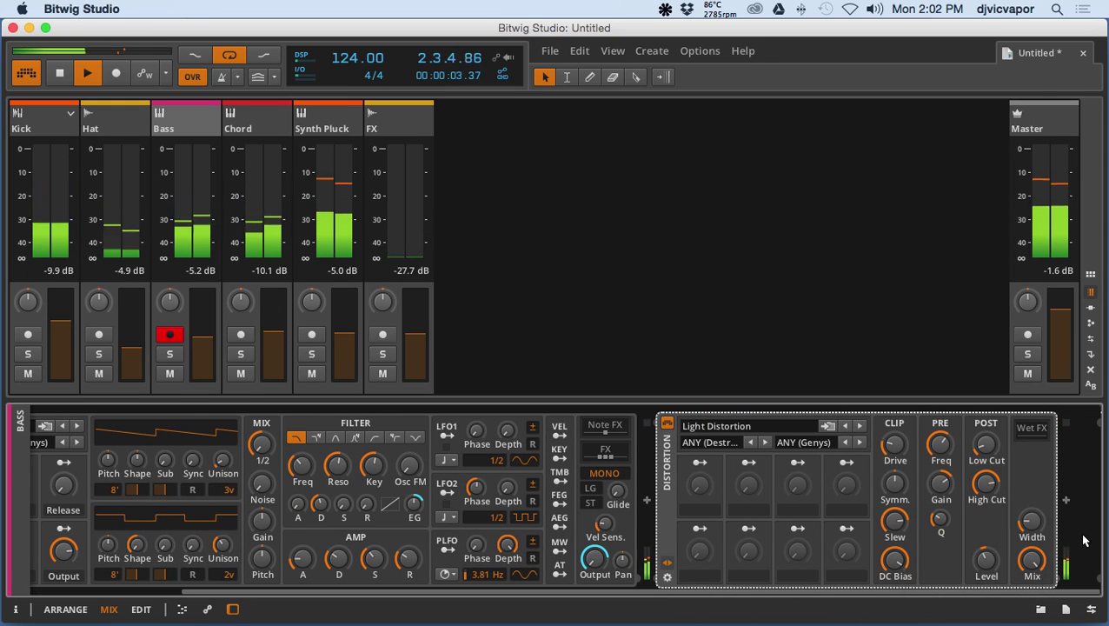
left_click(1066, 502)
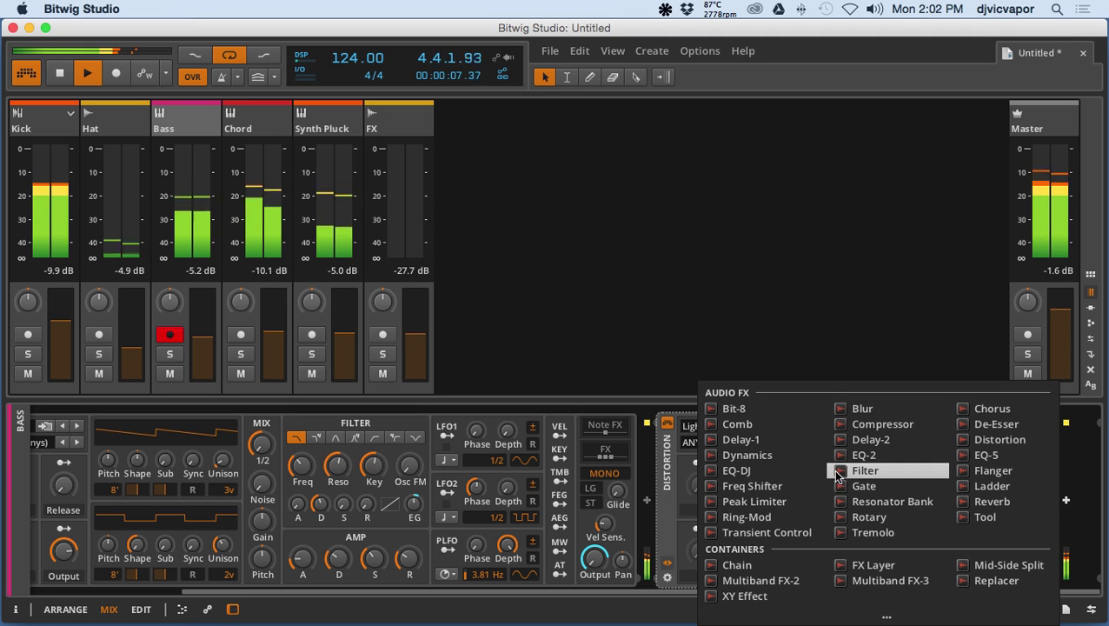
left_click(746, 455)
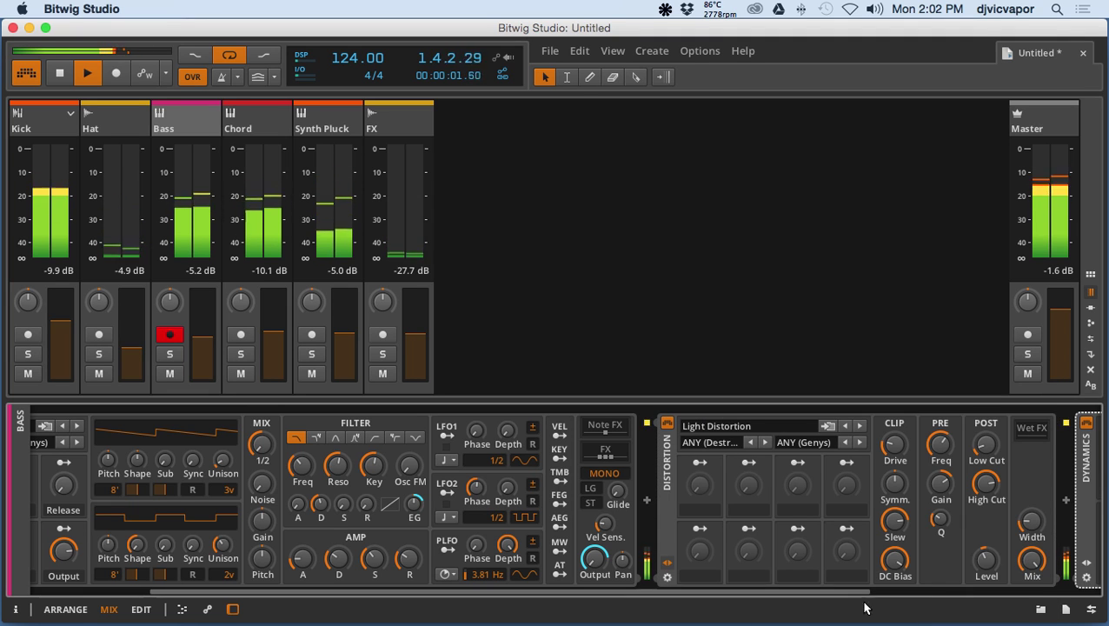
Step: Set the Bass Dynamics sidechain source to Kick (POST) and its level detection to RMS
left_click_drag(828, 596, 1043, 594)
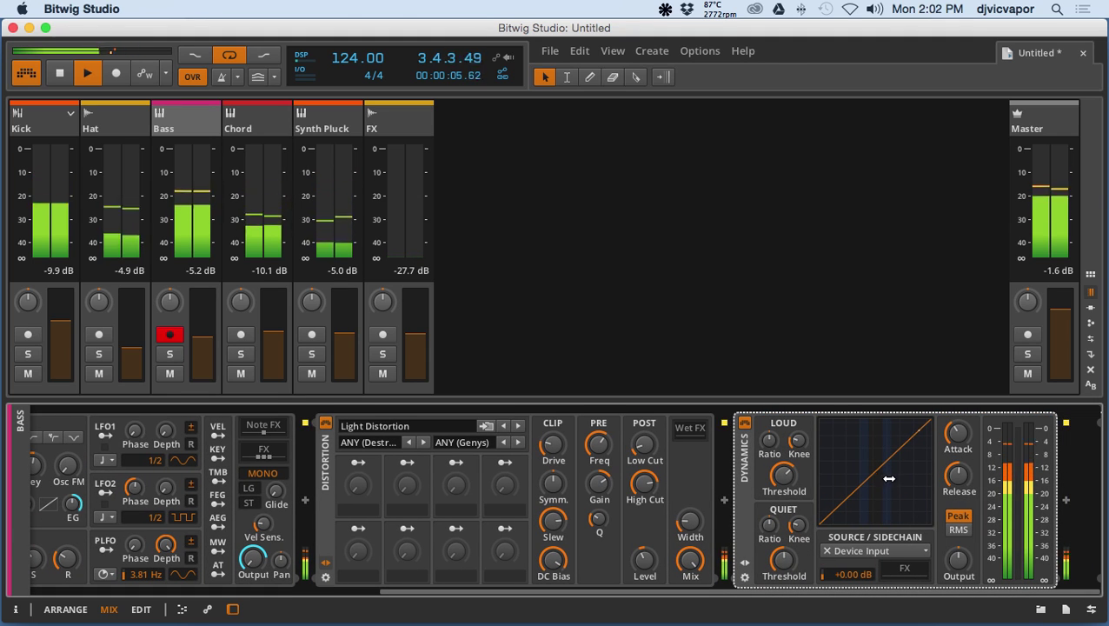
left_click(848, 550)
mouse_move(859, 460)
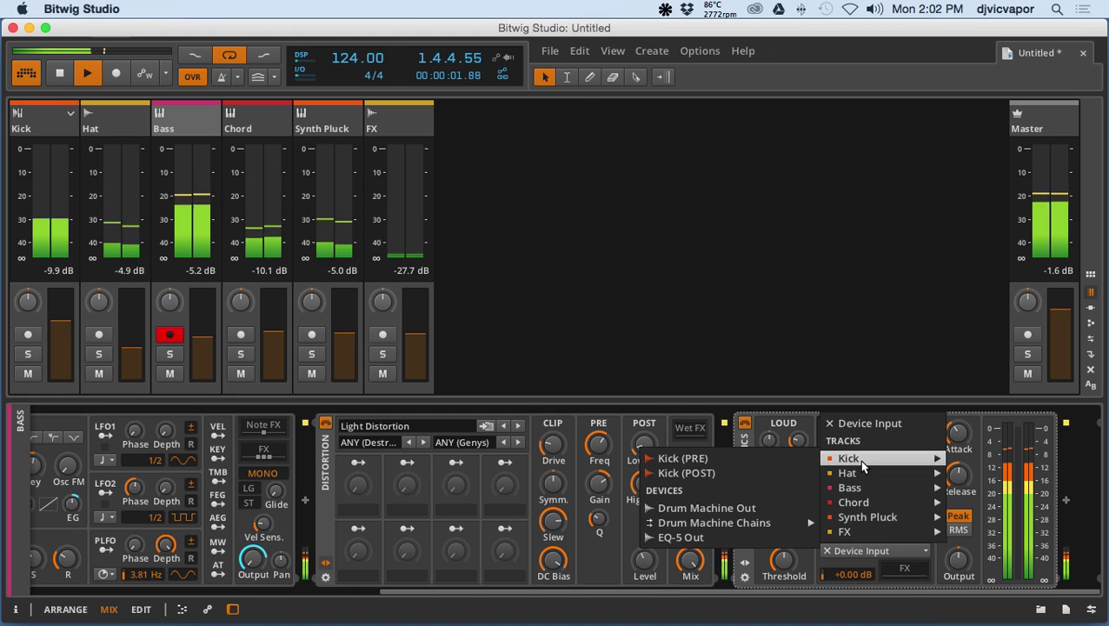
left_click(754, 473)
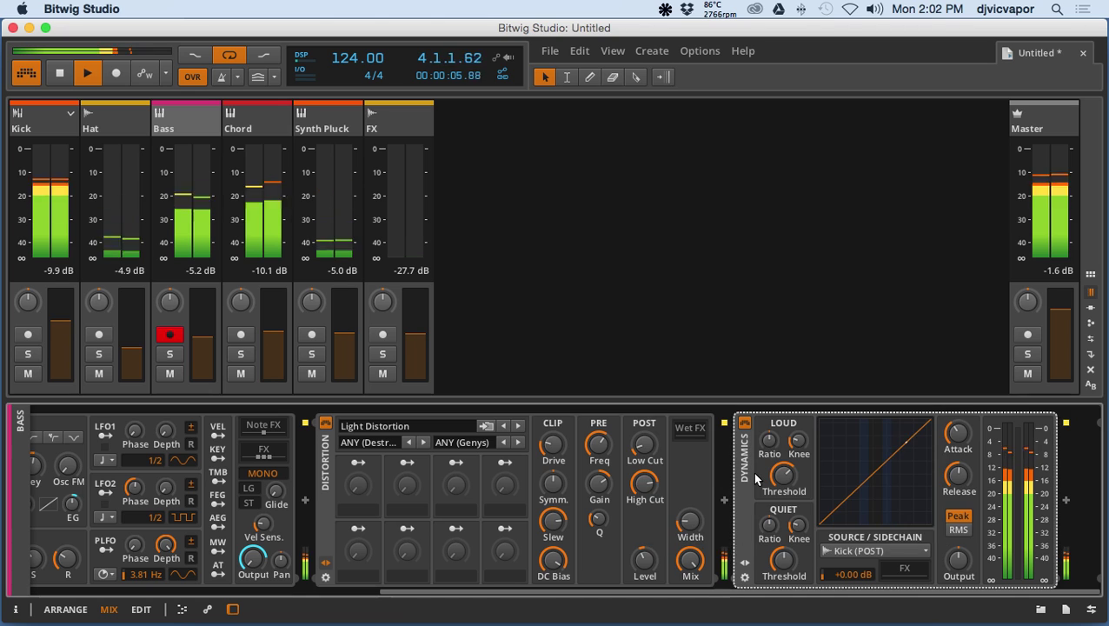
left_click(956, 529)
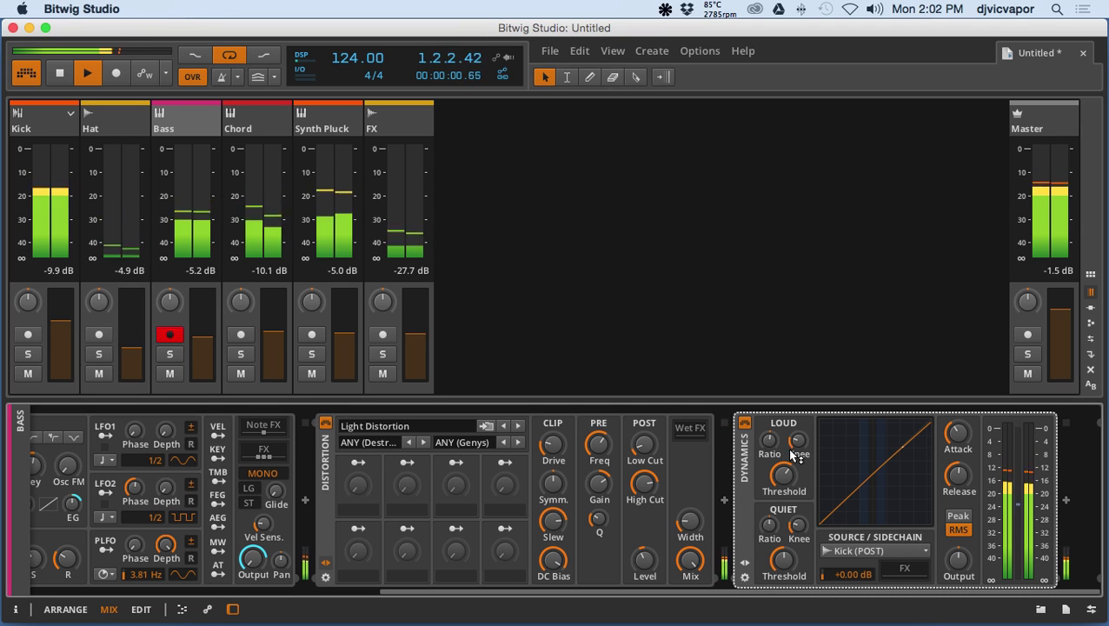
Step: Set the Loud ratio of the Bass Dynamics to about 1:2.00 and adjust its Quiet ratio
left_click_drag(778, 448, 778, 430)
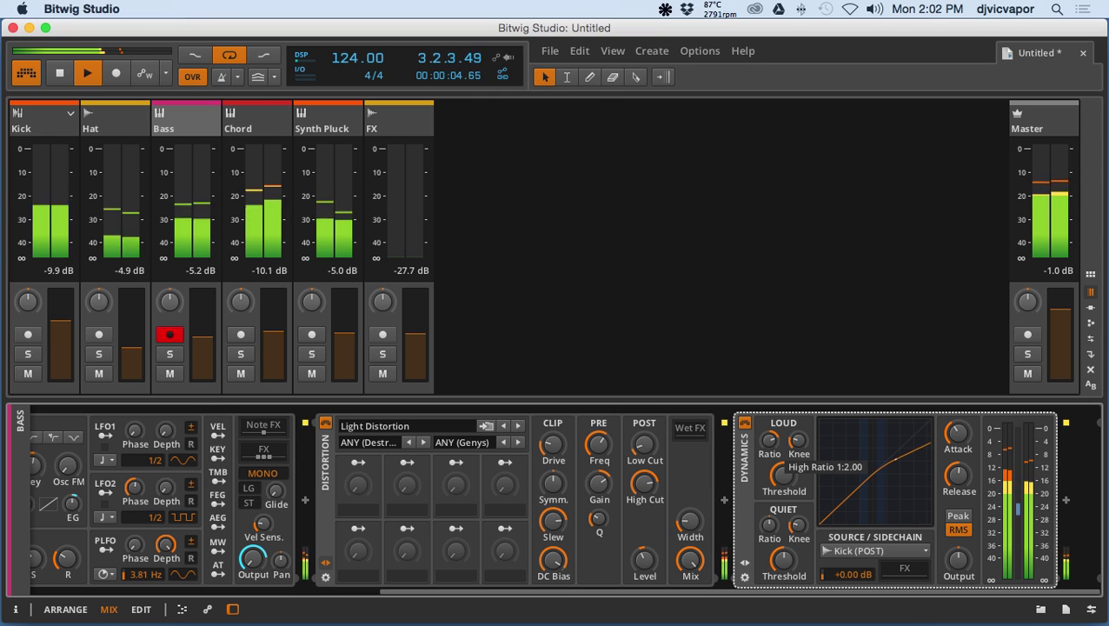
left_click_drag(777, 430, 772, 460)
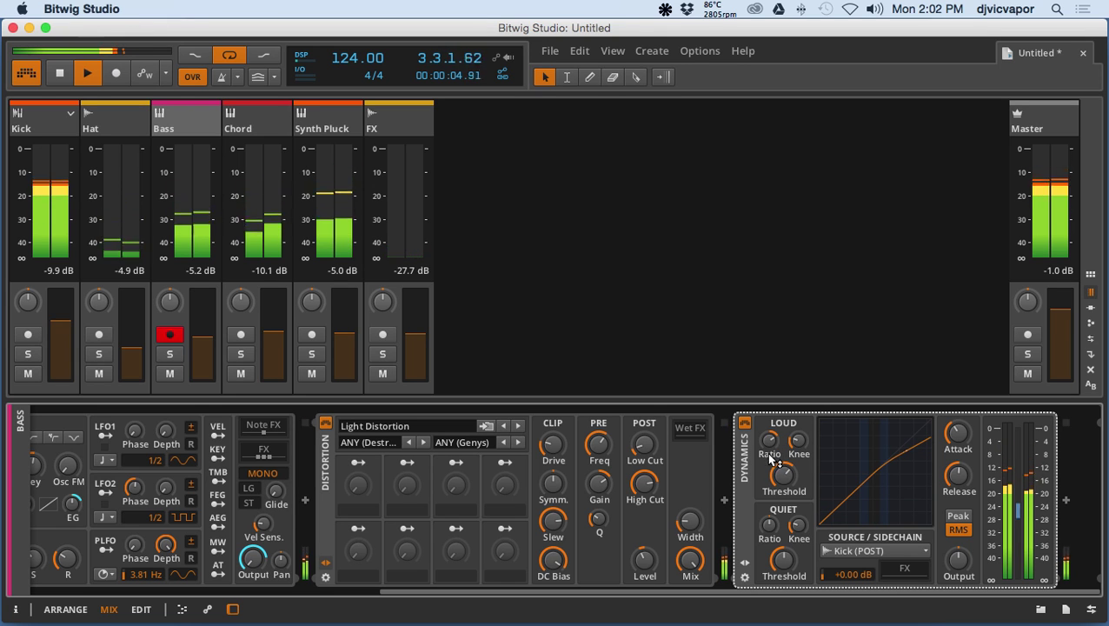
left_click_drag(768, 530, 798, 516)
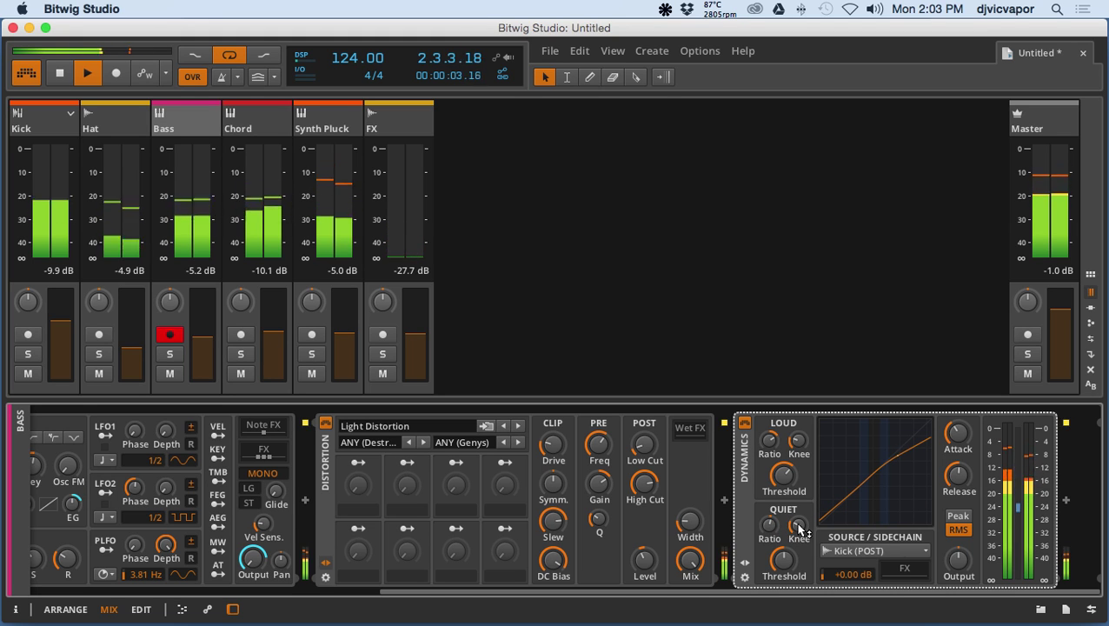
Step: Set the Quiet threshold of the Bass Dynamics to about -32.2 dB and fine-tune the Loud knee and ratio
left_click_drag(783, 561, 783, 558)
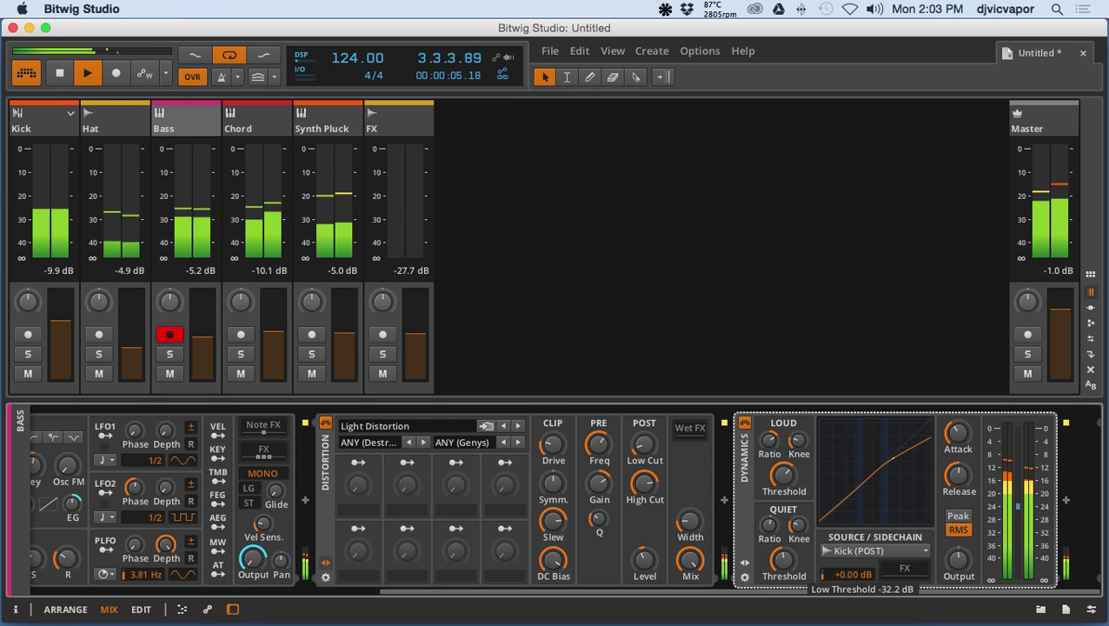
left_click_drag(783, 559, 796, 441)
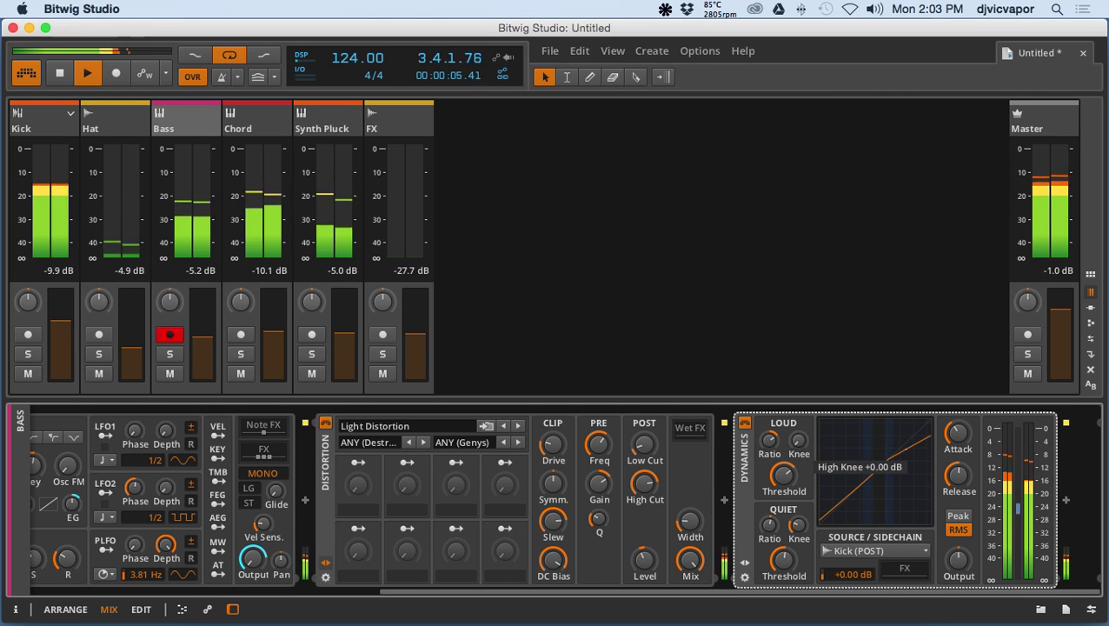
left_click_drag(796, 441, 769, 436)
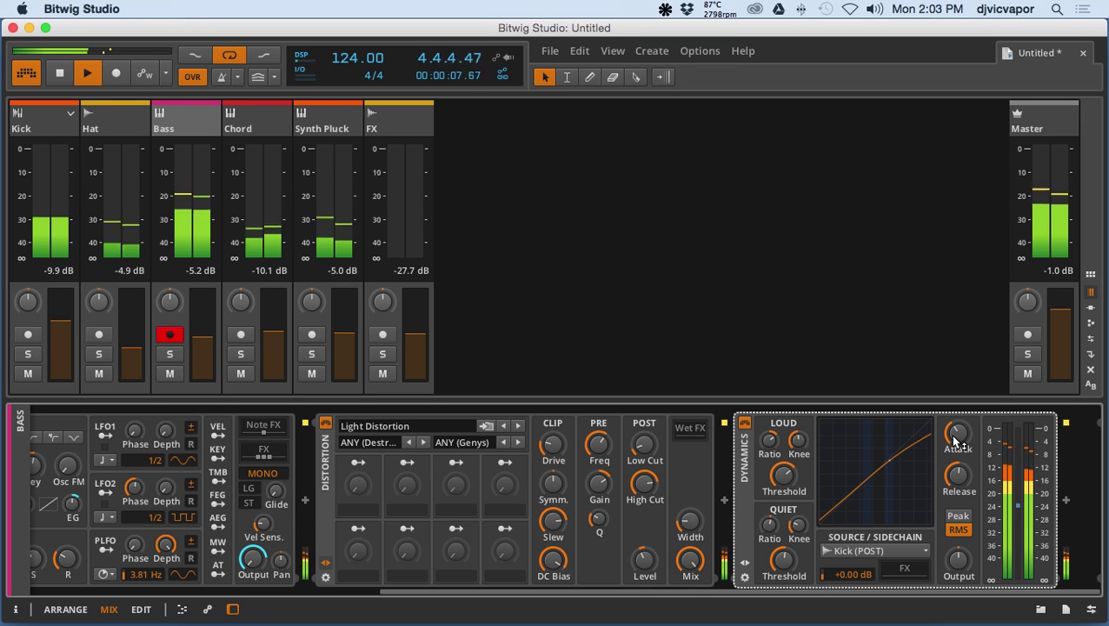
Step: Adjust the Bass Dynamics timing, with the attack around 1.82 ms and the release around 43.7 ms
left_click_drag(958, 432, 957, 432)
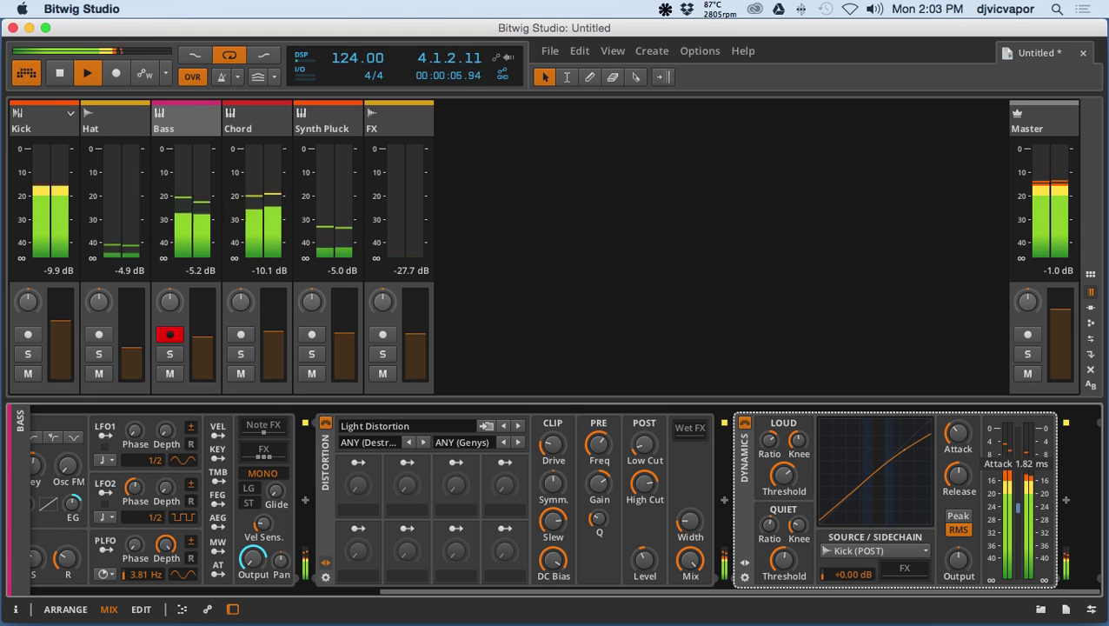
left_click_drag(957, 431, 958, 434)
left_click_drag(959, 474, 959, 474)
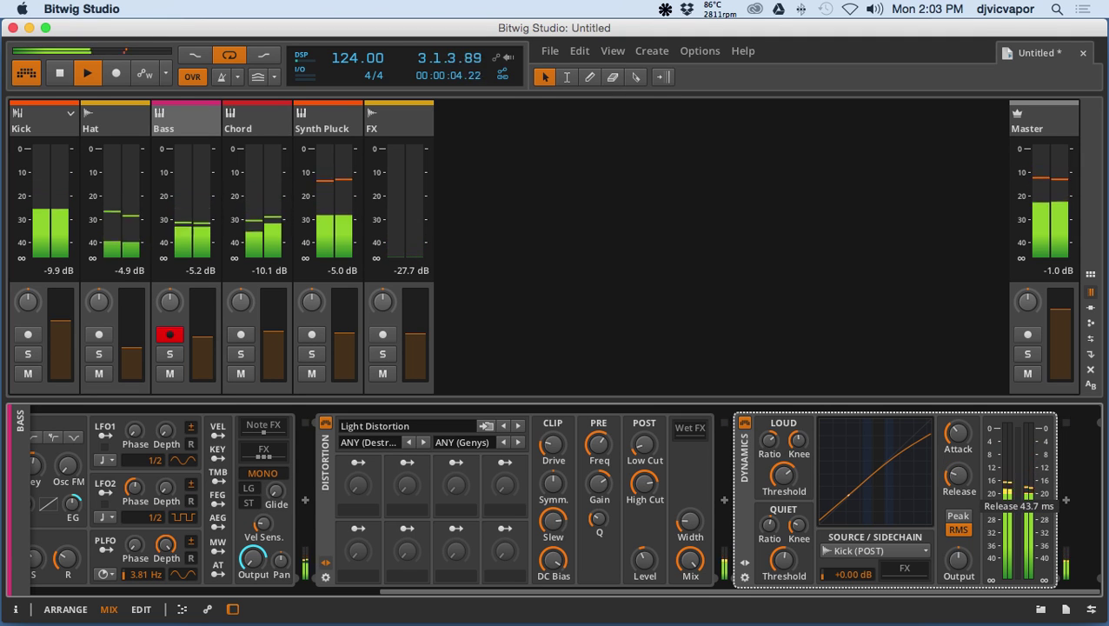
left_click_drag(959, 474, 958, 473)
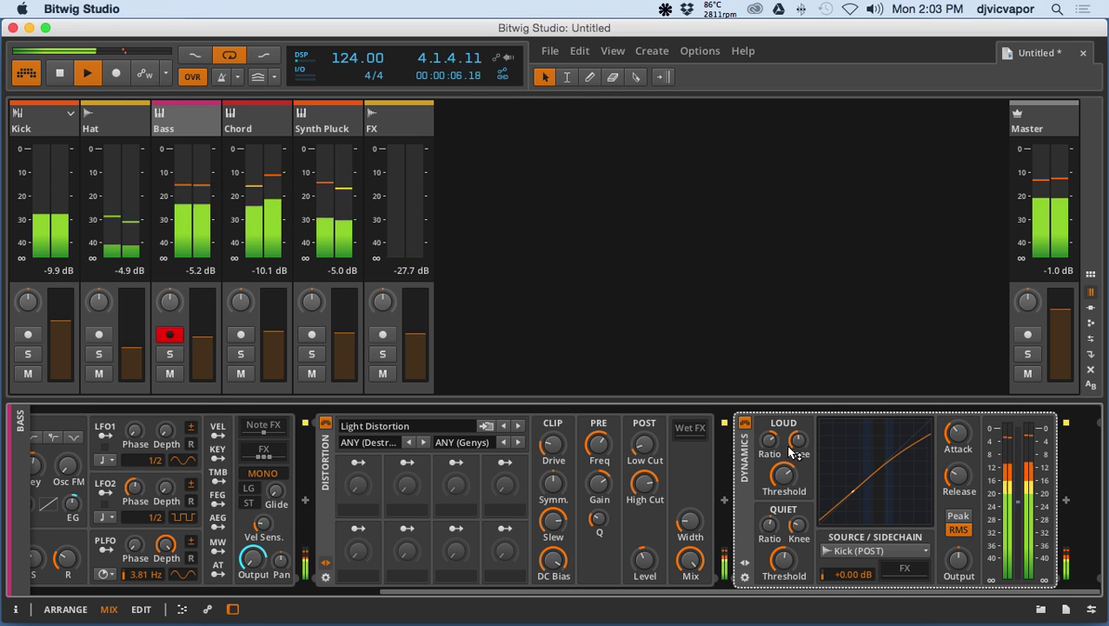
Step: Set the Bass Dynamics Loud threshold to about -18.7 dB, fine-tune its Loud ratio and release, and stop playback
left_click_drag(789, 448, 785, 477)
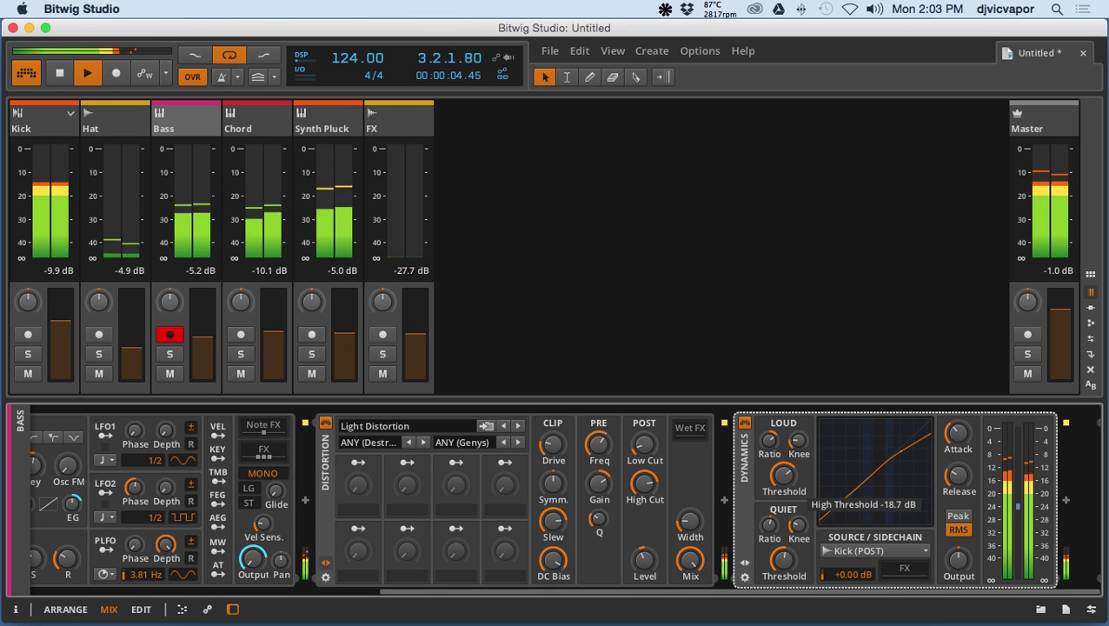
left_click_drag(769, 441, 769, 437)
left_click_drag(958, 475, 960, 475)
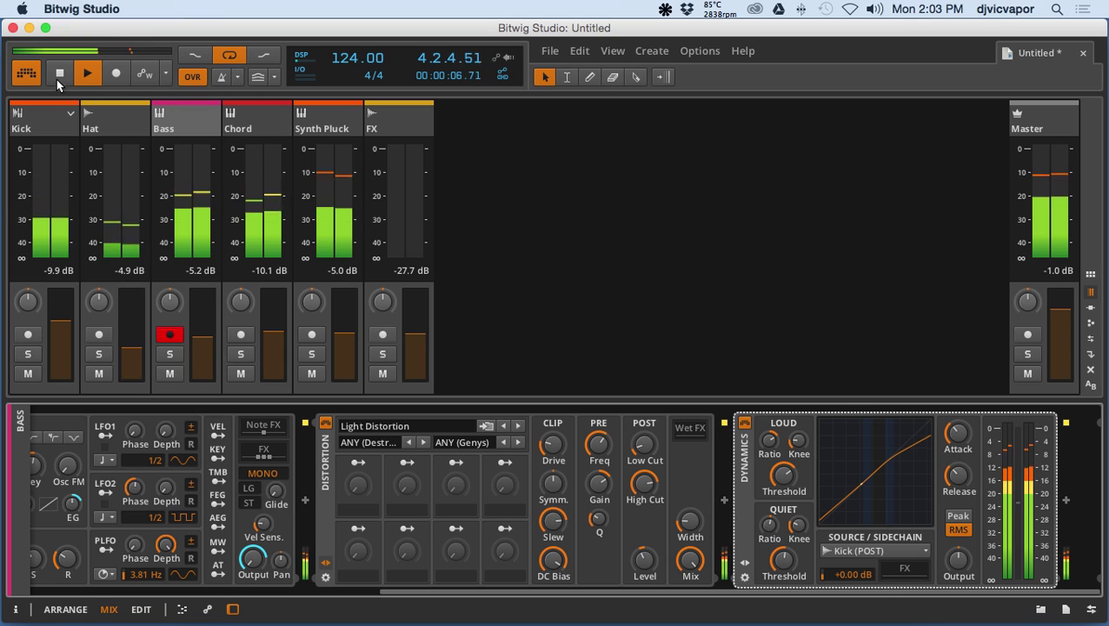
left_click(58, 80)
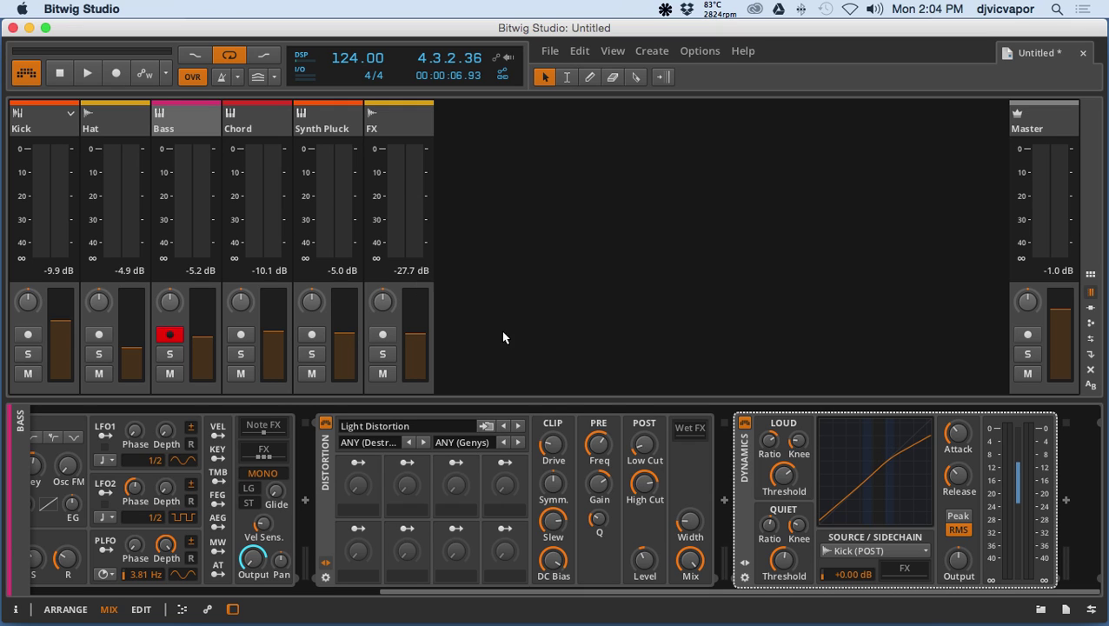
Step: Restart playback and fine-tune the Bass Dynamics, with the release around 74.1 ms and a readjusted attack
left_click(90, 76)
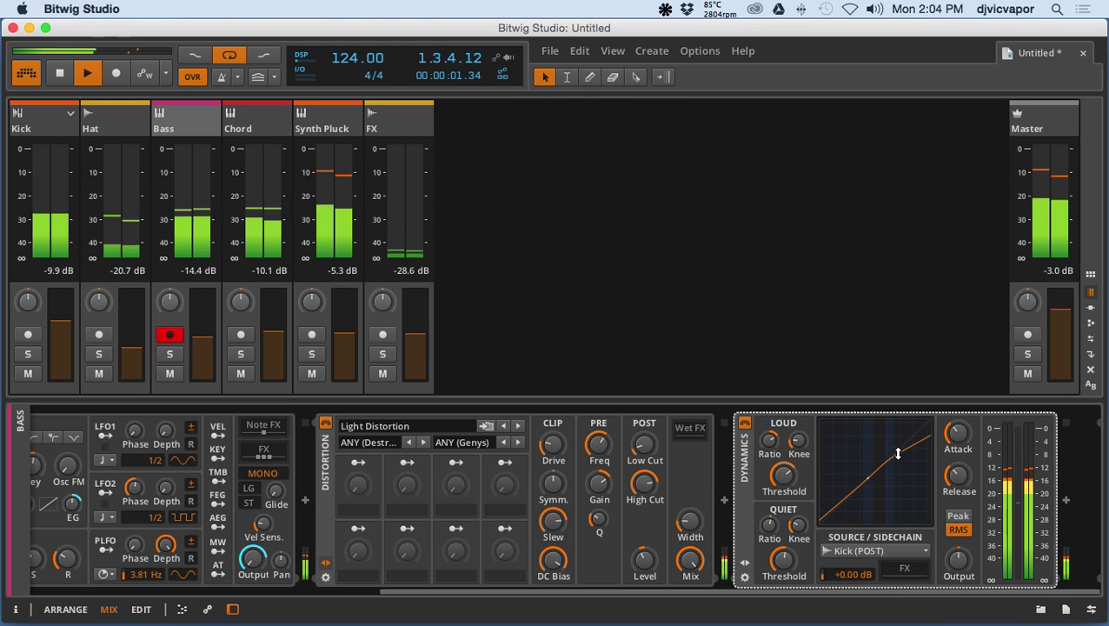
left_click_drag(874, 477, 901, 453)
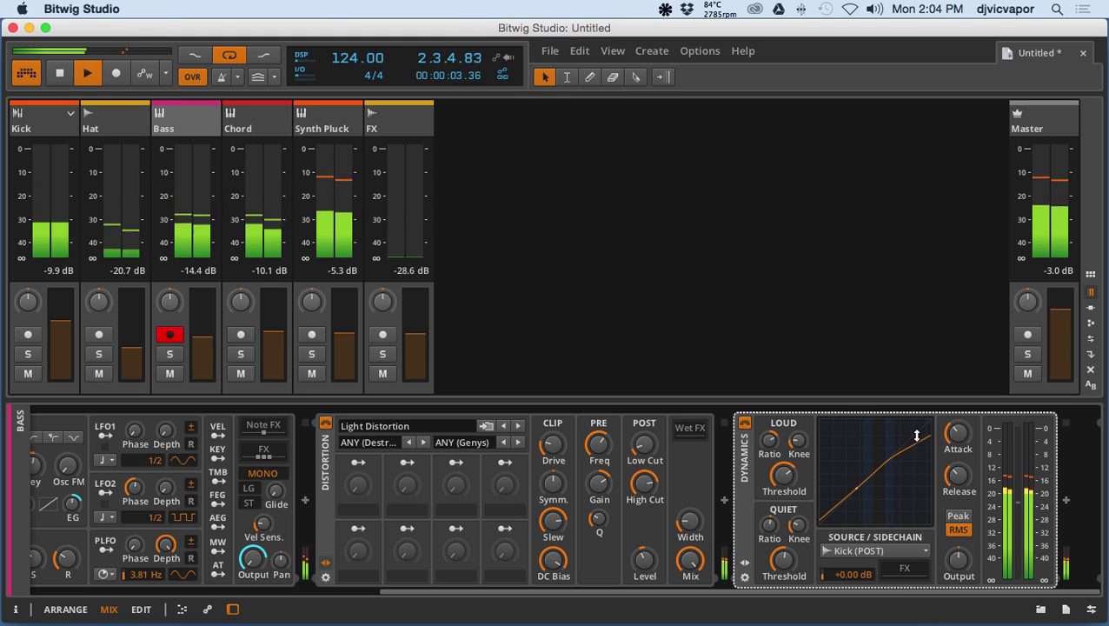
mouse_move(958, 476)
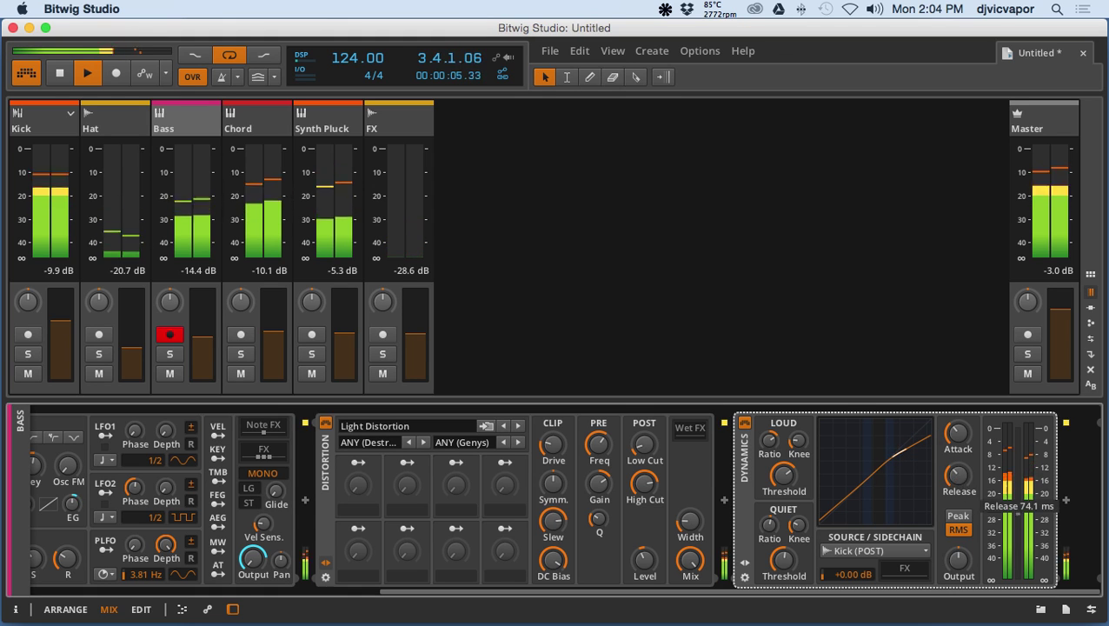
left_click_drag(957, 476, 957, 538)
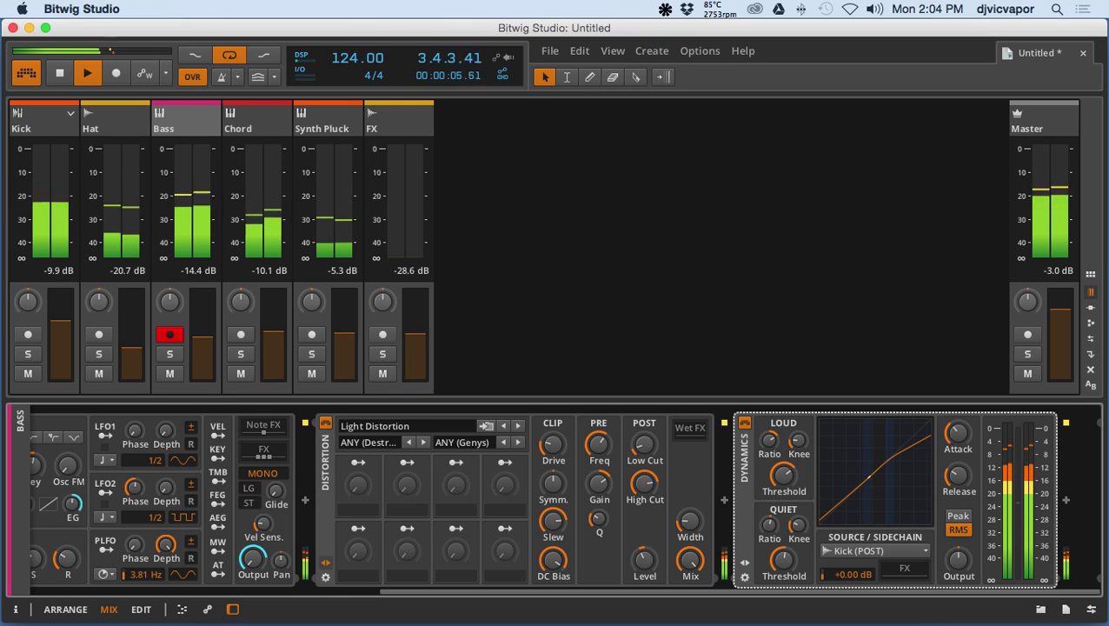
left_click_drag(957, 432, 958, 445)
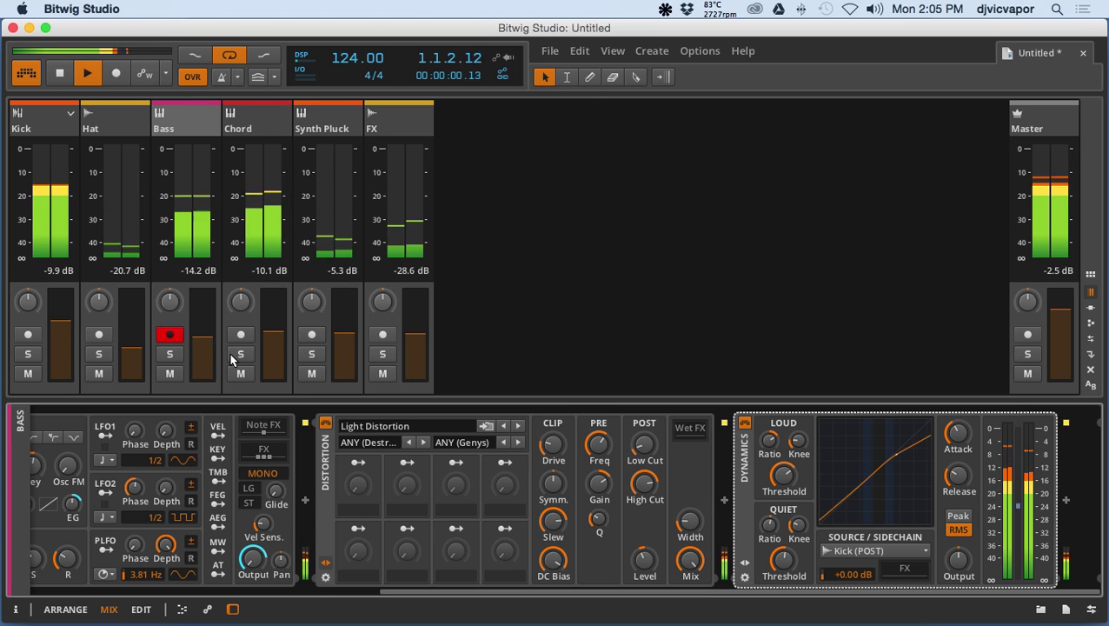
Step: Hide the device chain and lower the Chord and Synth Pluck volumes, soloing Synth Pluck only while adjusting it
left_click(233, 610)
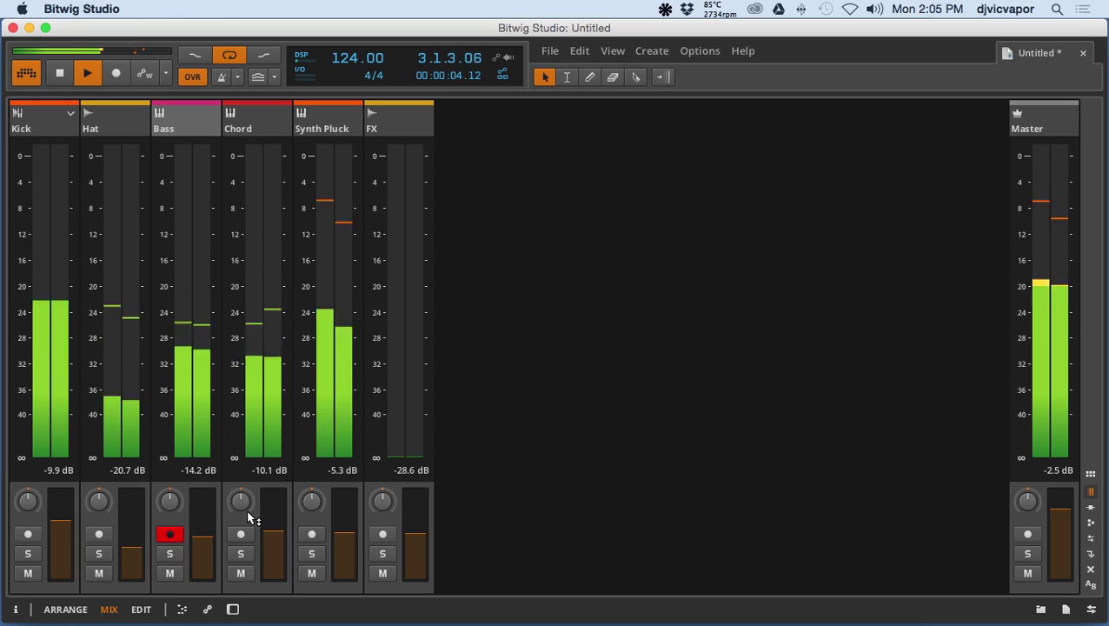
mouse_move(265, 531)
left_mouse_down()
mouse_move(265, 557)
mouse_move(274, 546)
left_mouse_up()
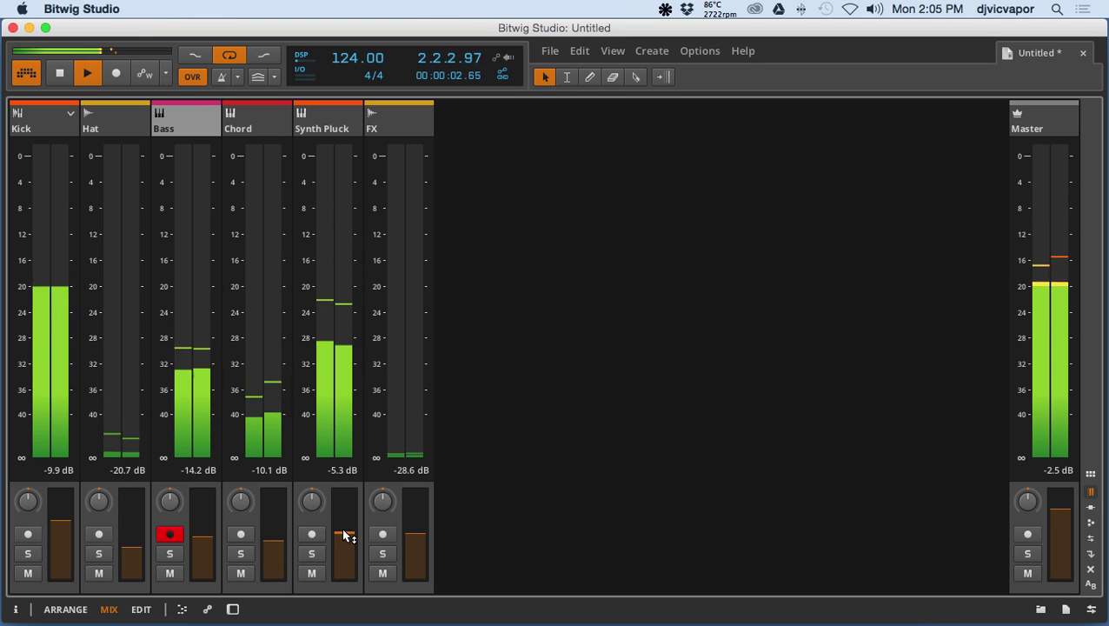
left_click(312, 554)
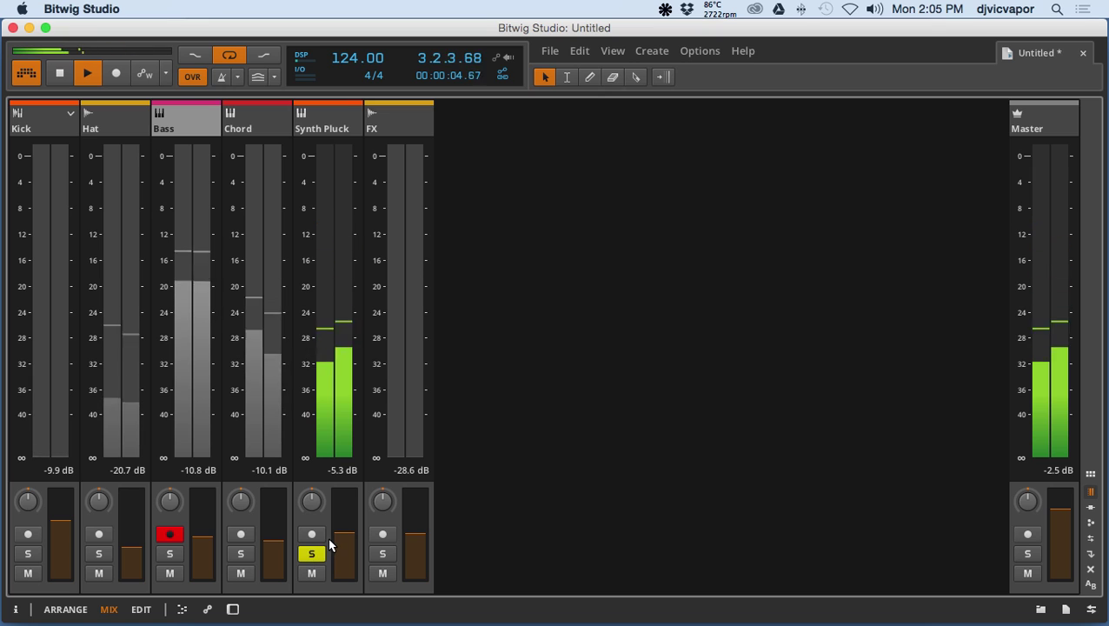
left_click_drag(341, 534, 280, 534)
left_click(323, 555)
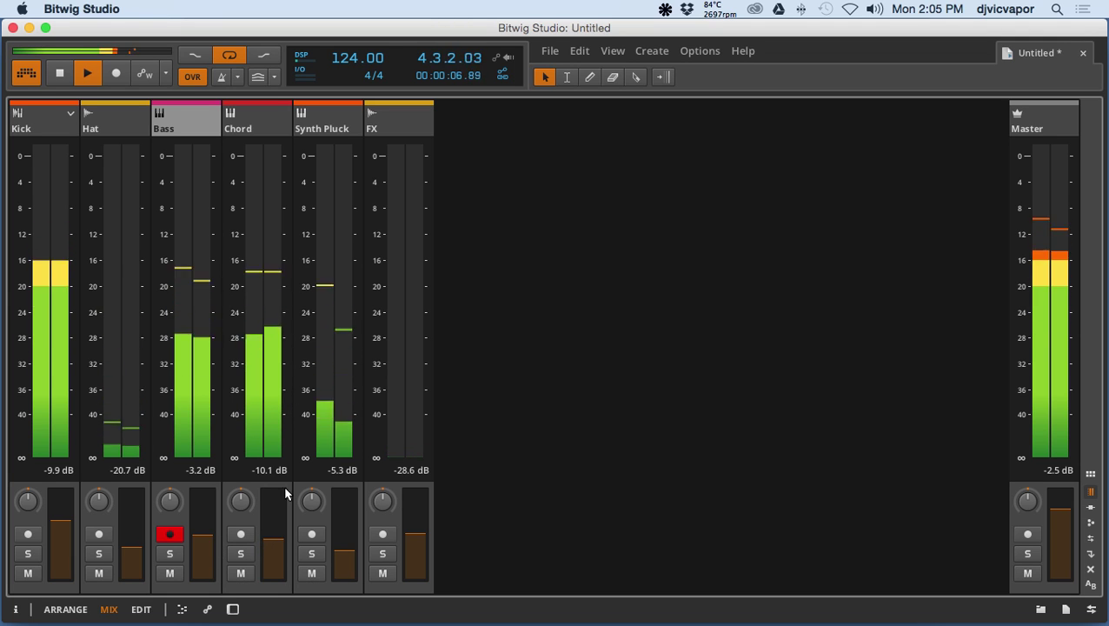
Step: Open the Chord track's device chain and add a Dynamics device after the Polysynth
left_click(265, 124)
key("d")
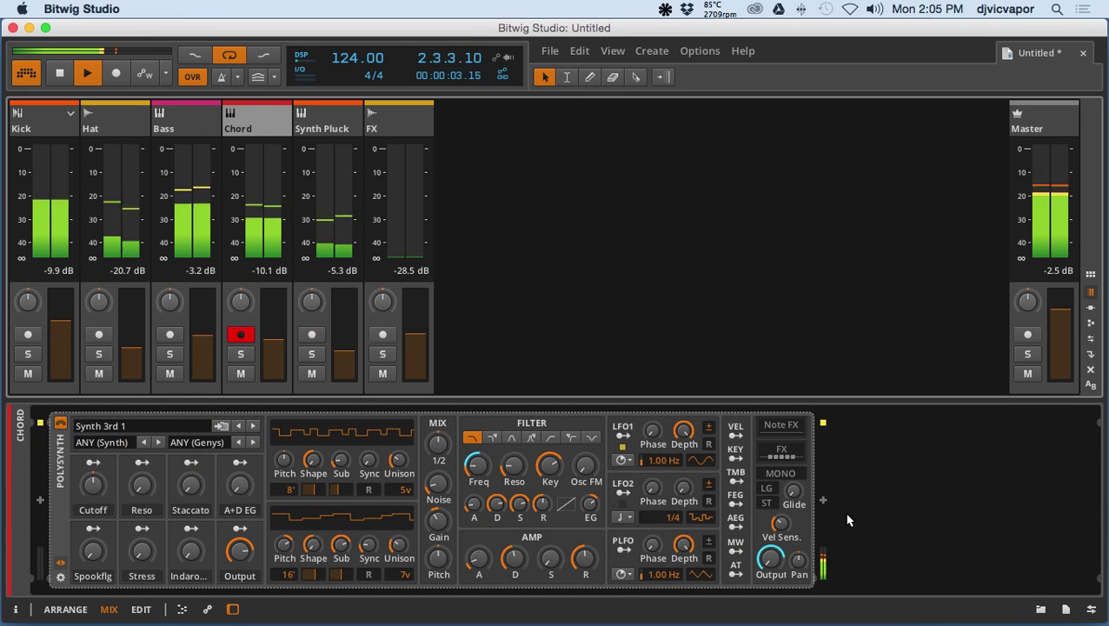
left_click(822, 503)
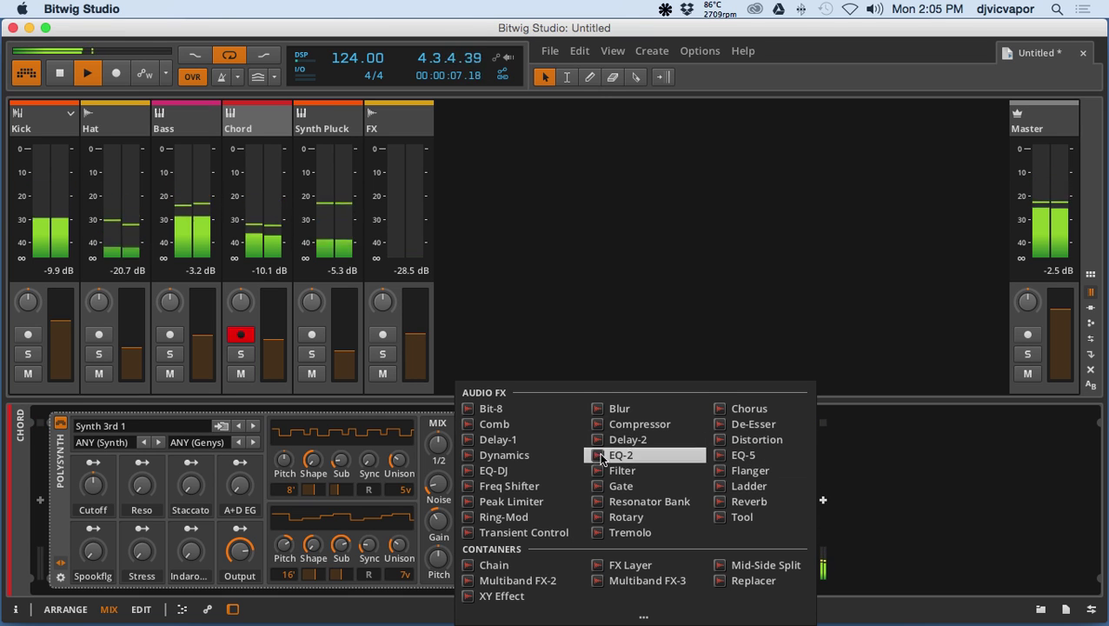
left_click(504, 455)
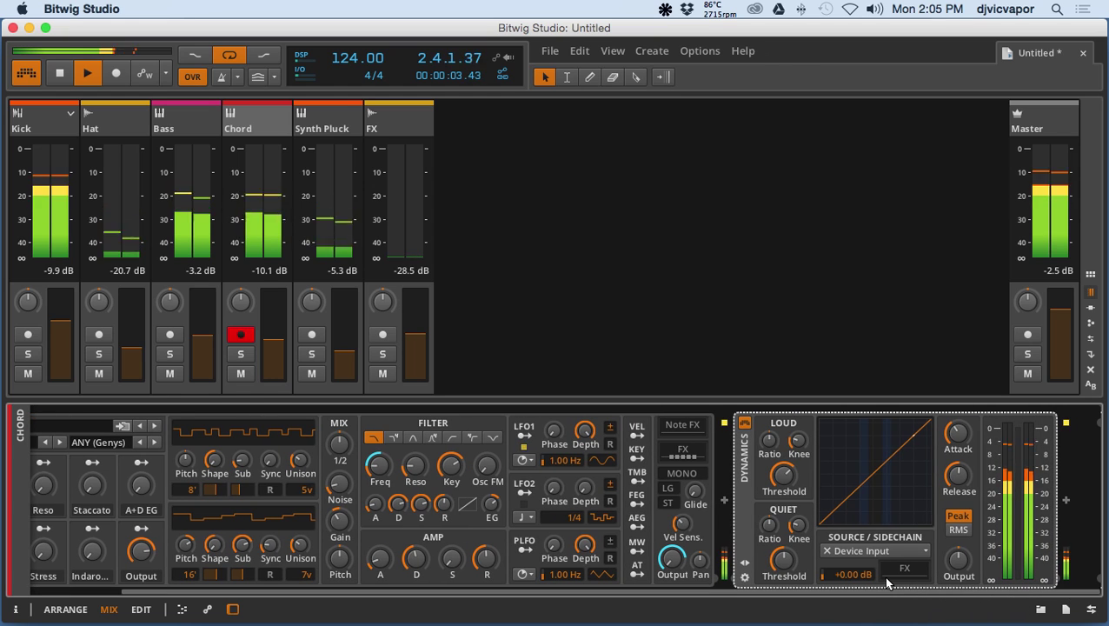
Step: Solo the Chord track and set its Dynamics sidechain source to Kick (POST)
left_click(881, 554)
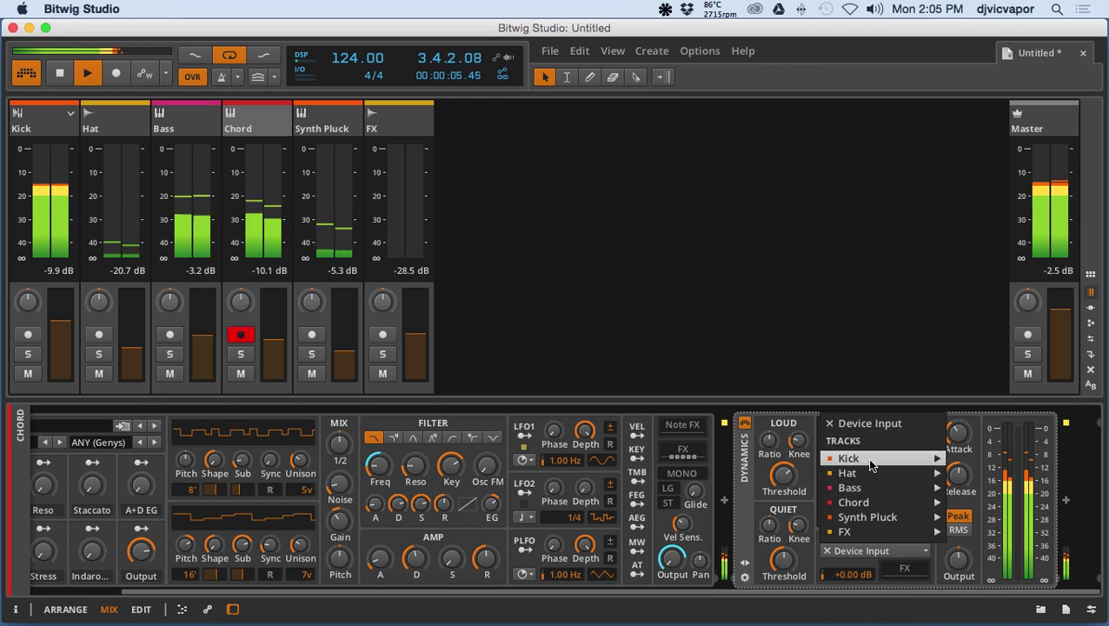
left_click(243, 353)
left_click(242, 354)
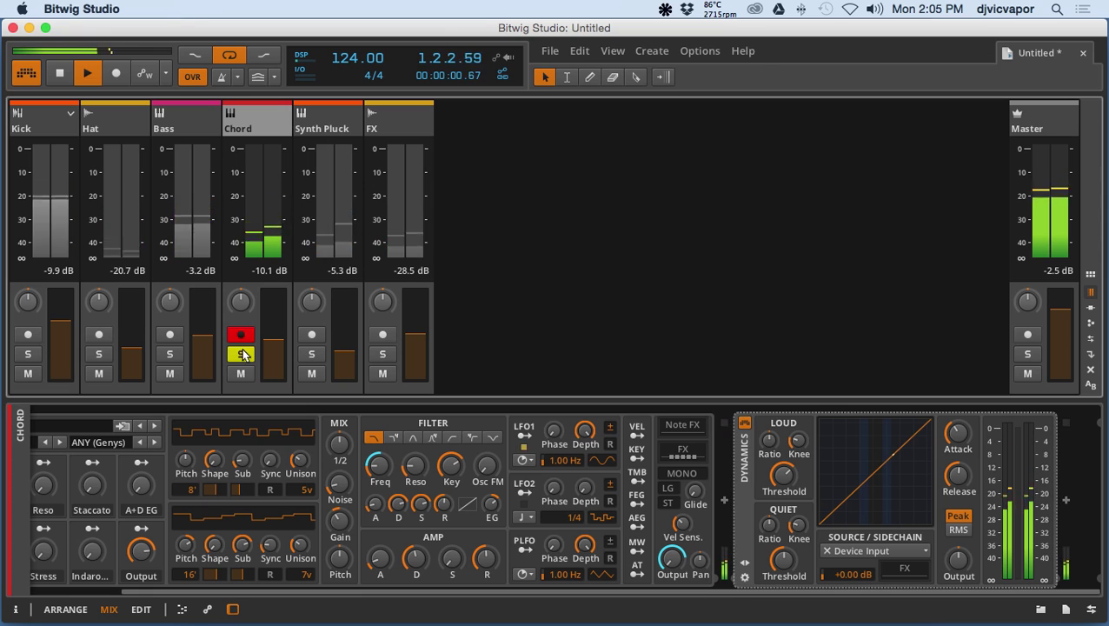
left_click(886, 548)
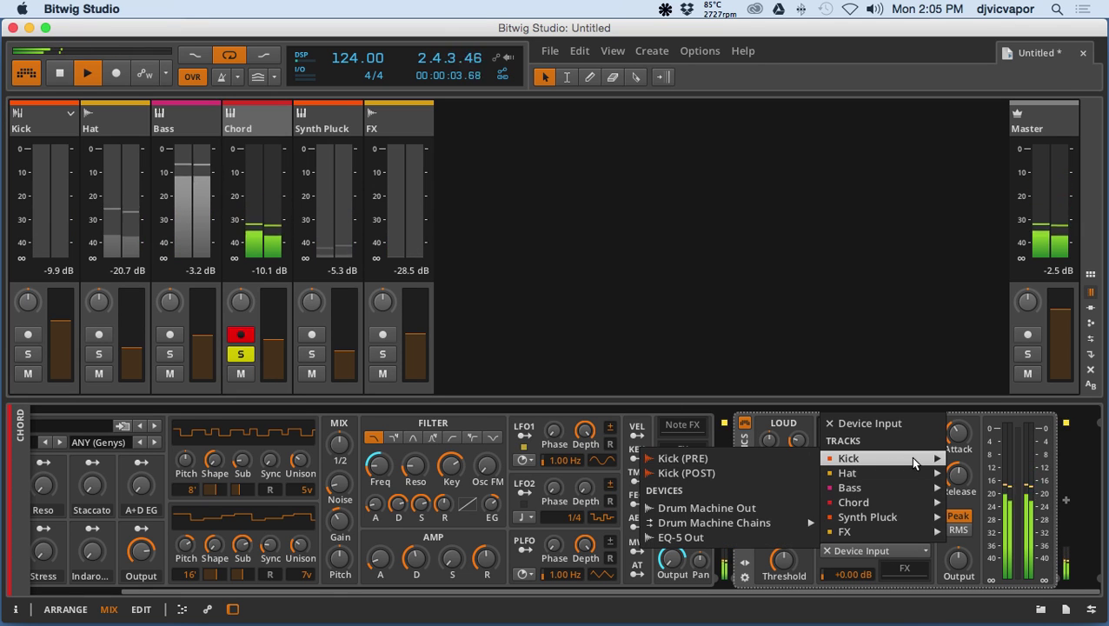
left_click(744, 475)
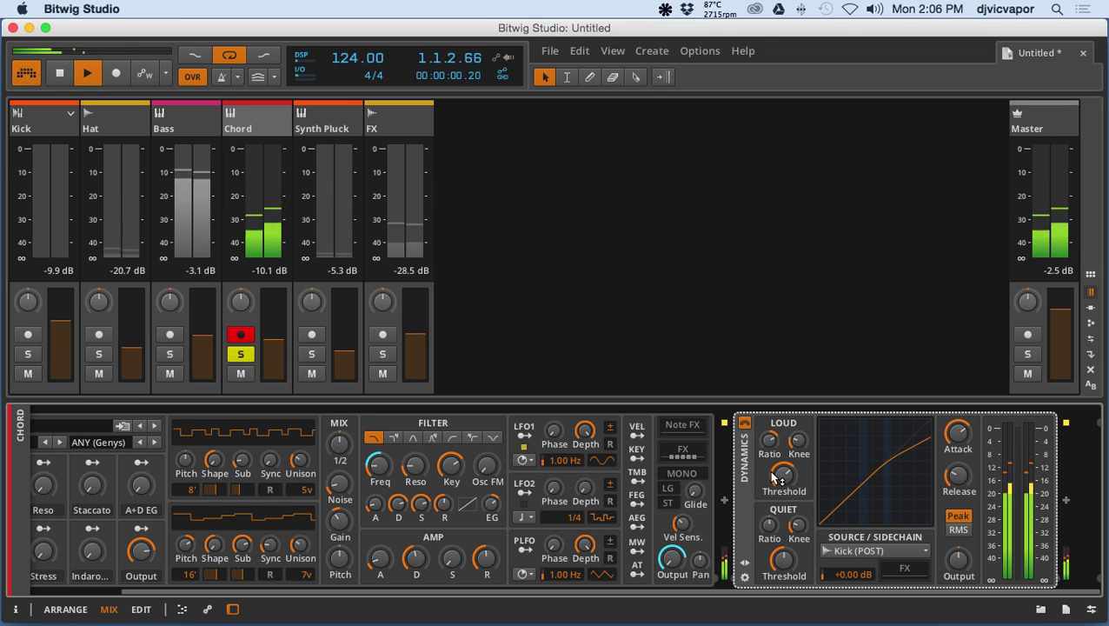
Step: Fine-tune the Chord Dynamics' Loud threshold and attack, comparing the track in solo and in the full mix
left_click_drag(773, 477, 781, 475)
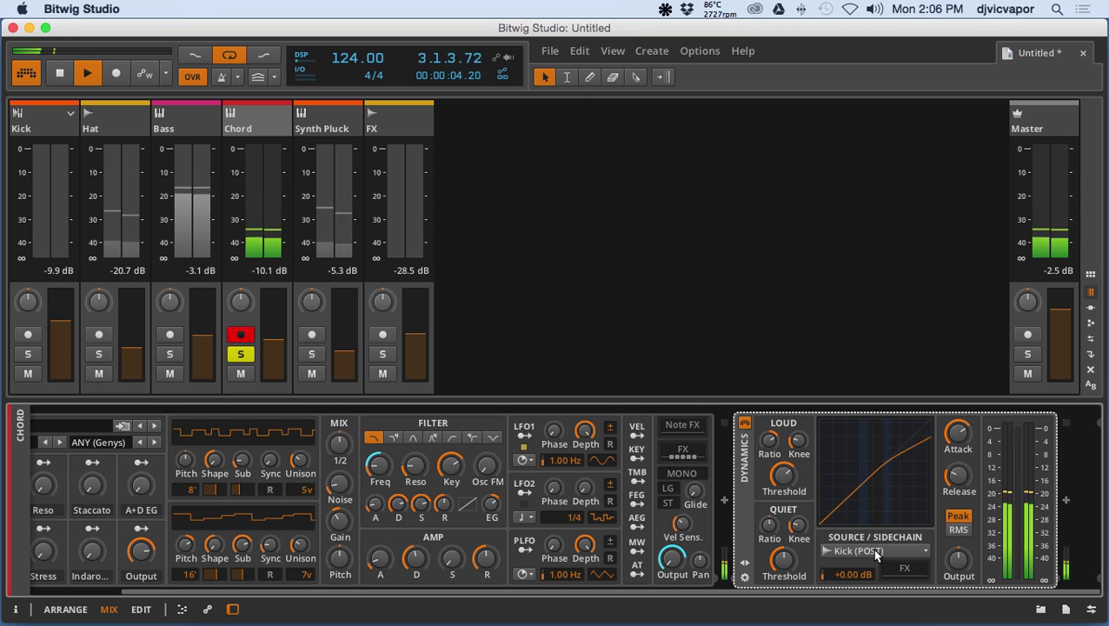
left_click(242, 354)
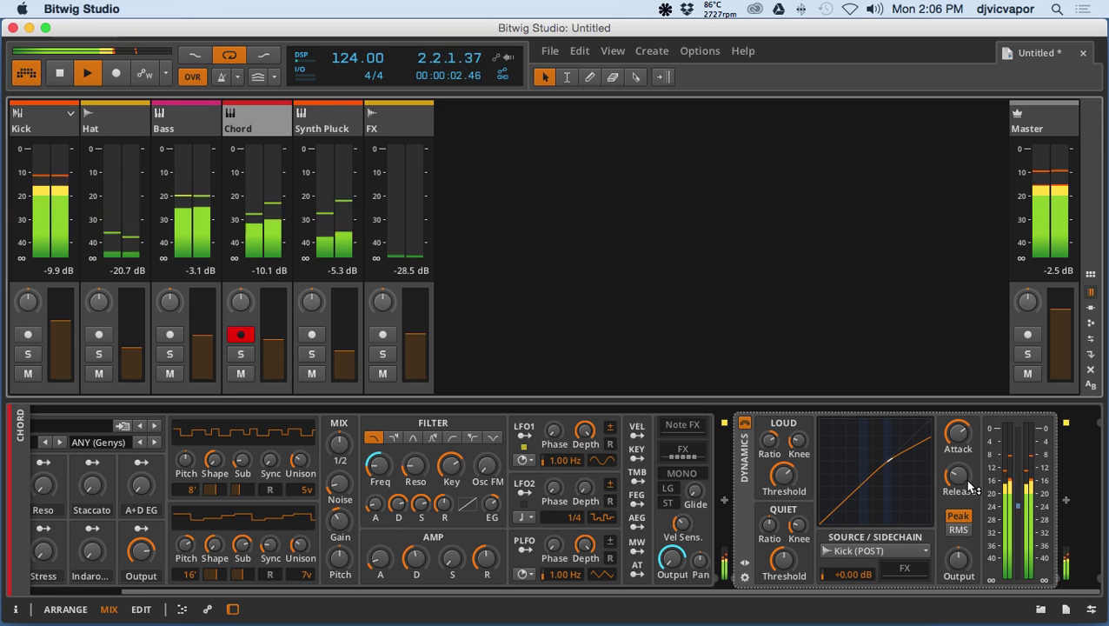
left_click(956, 437)
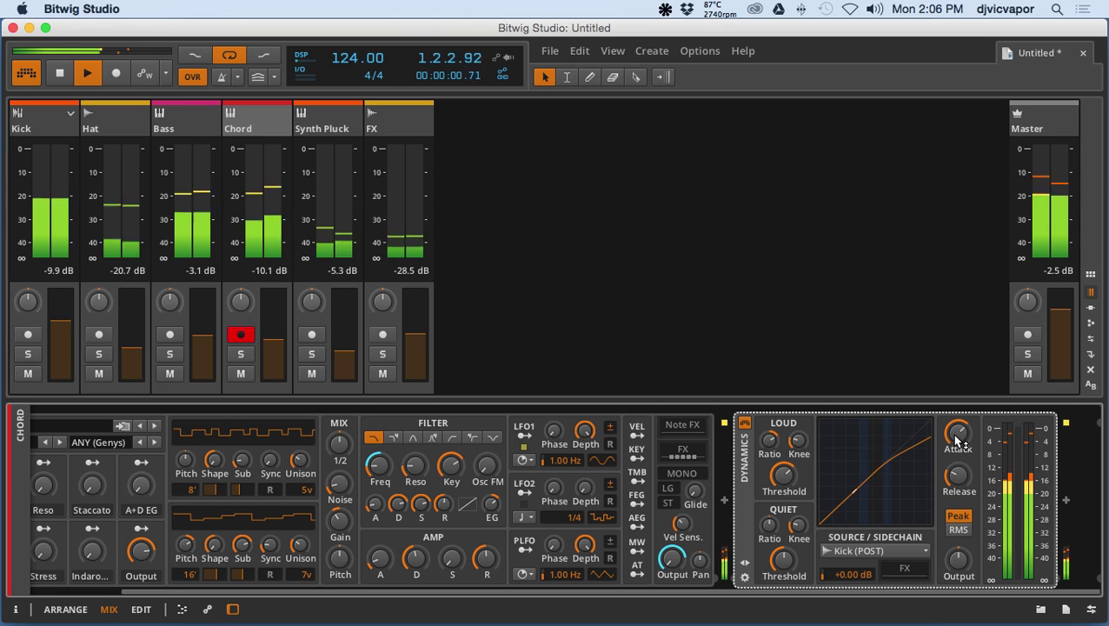
left_click(241, 354)
left_click(242, 353)
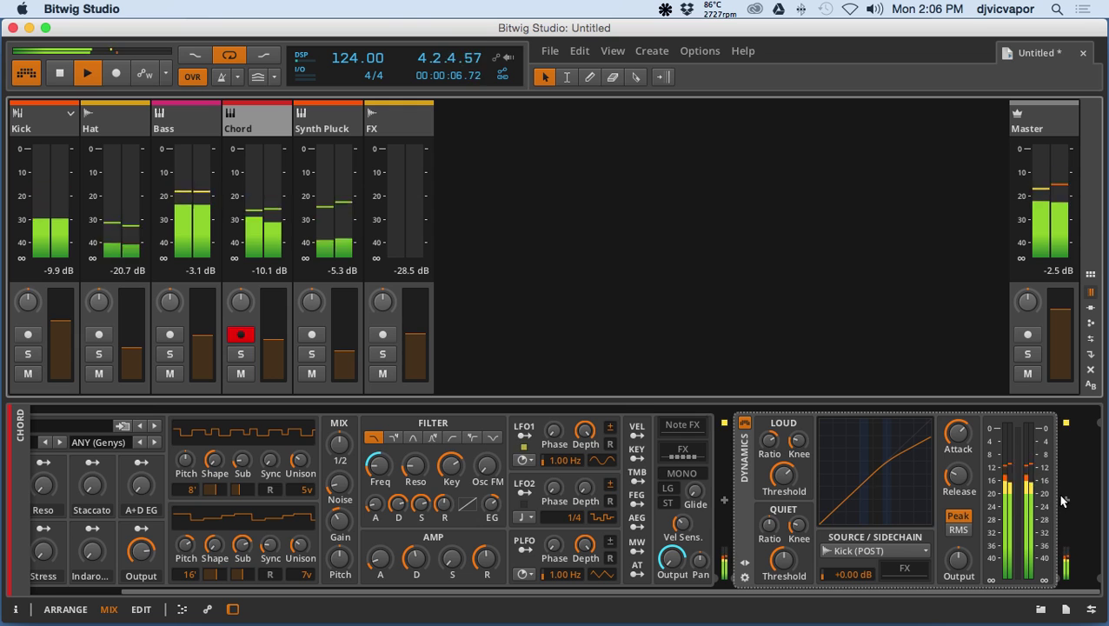
Step: Add an EQ-2 after the Chord's Dynamics with a 285 Hz high-pass and a +2.70 dB high shelf at 2.23 kHz
left_click(1062, 501)
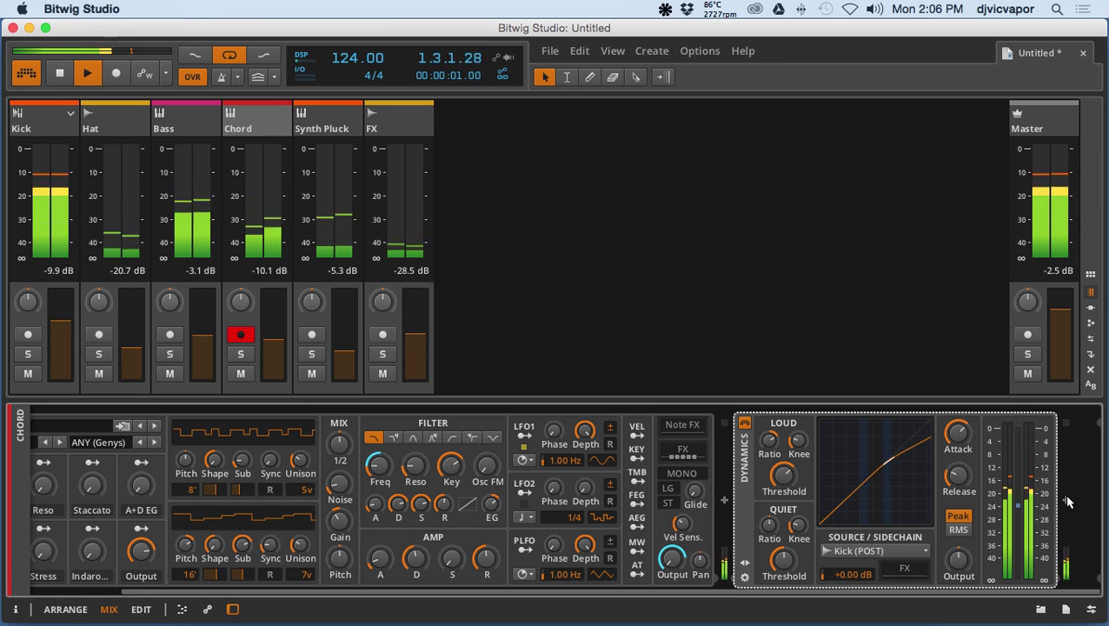
double_click(1065, 495)
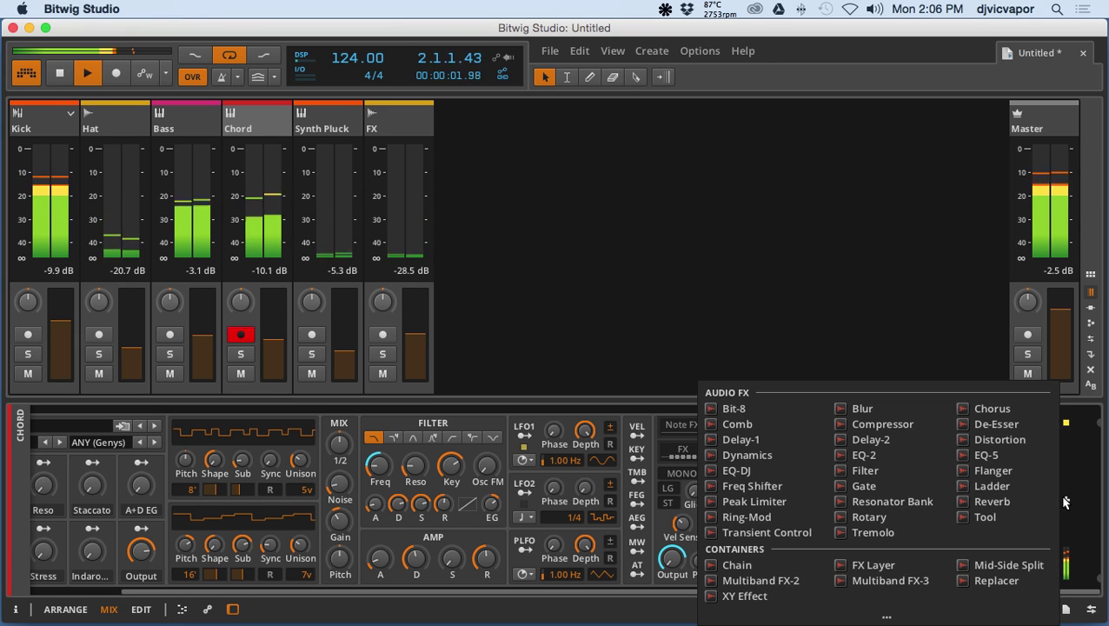
left_click(864, 455)
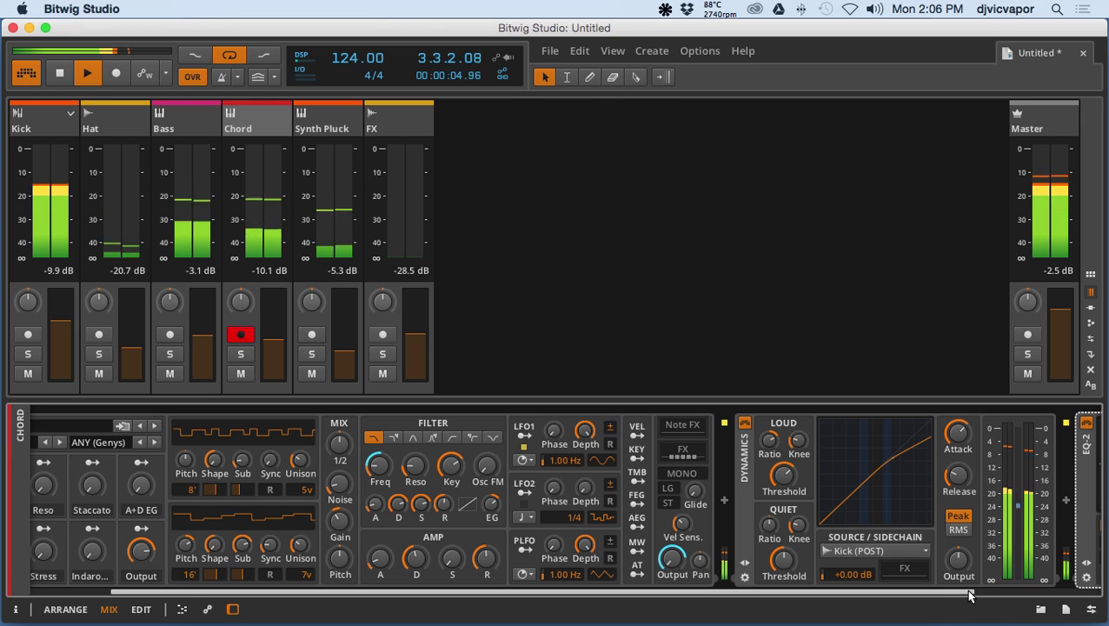
scroll(1001, 591, "right", 5)
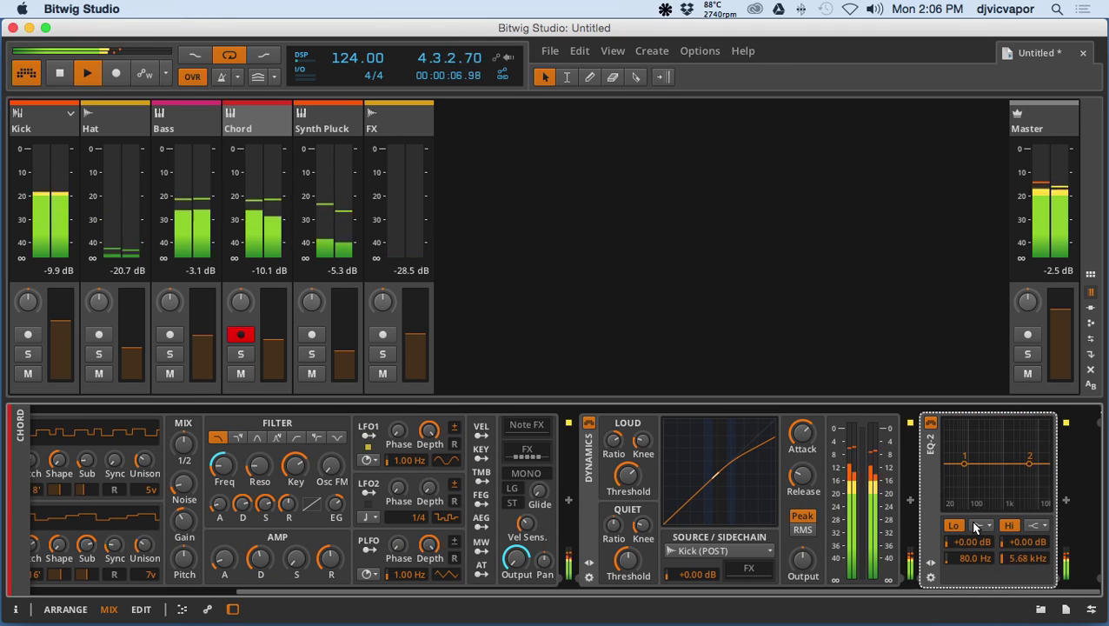
left_click(974, 526)
left_click(982, 557)
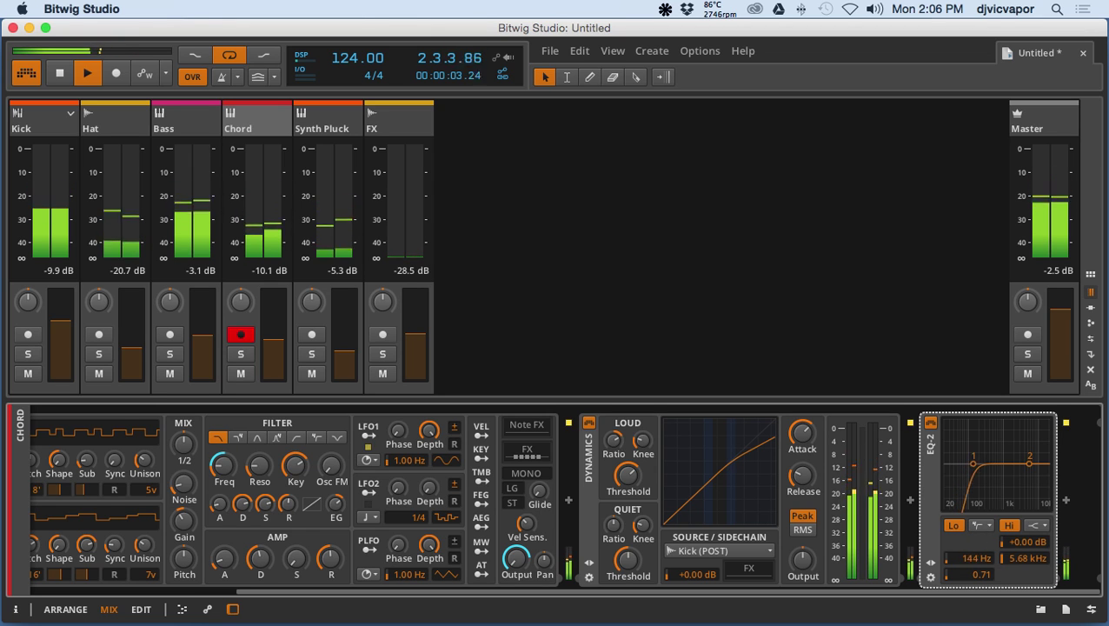
left_click(1034, 526)
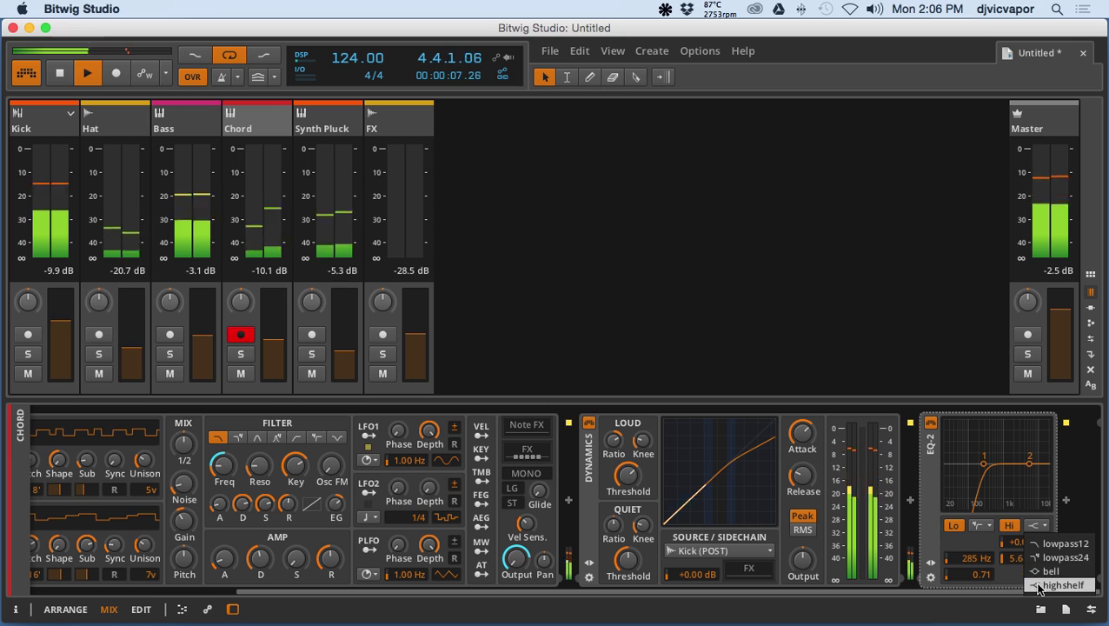
left_click(1051, 585)
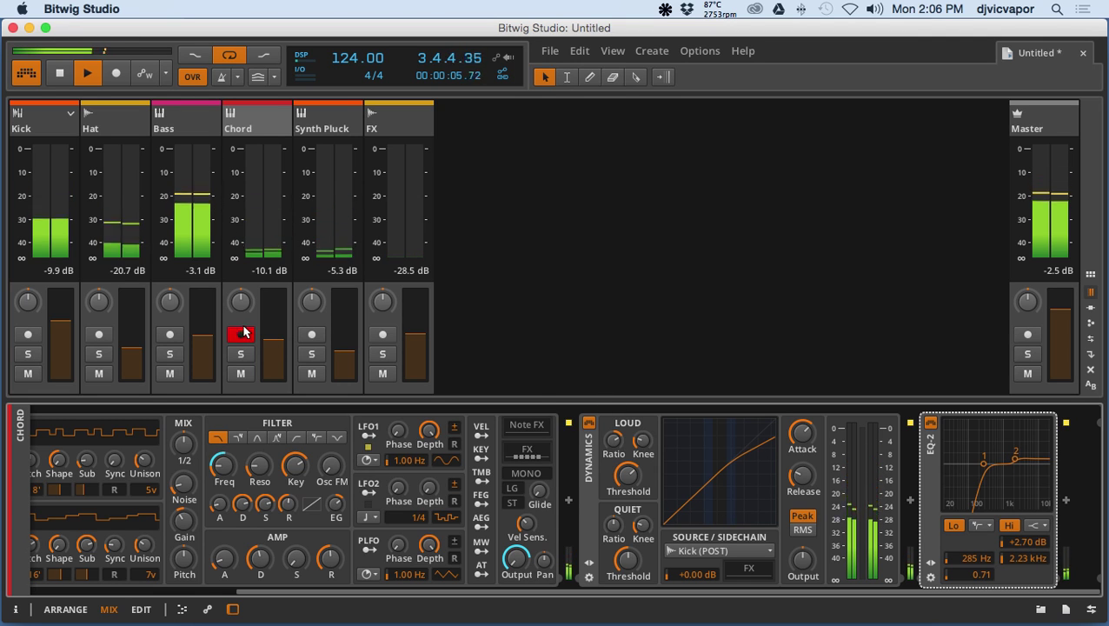
Step: Lower the Chord volume to about -17.8 dB and slightly lower FX, briefly soloing Chord and Synth Pluck as a check
left_click(242, 354)
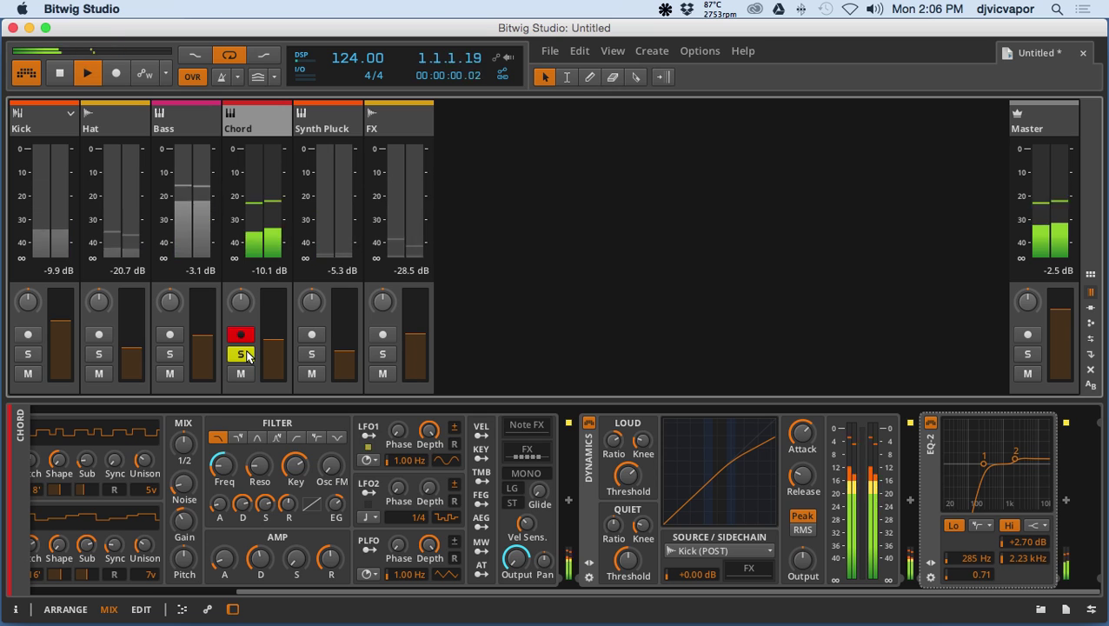
left_click(242, 354)
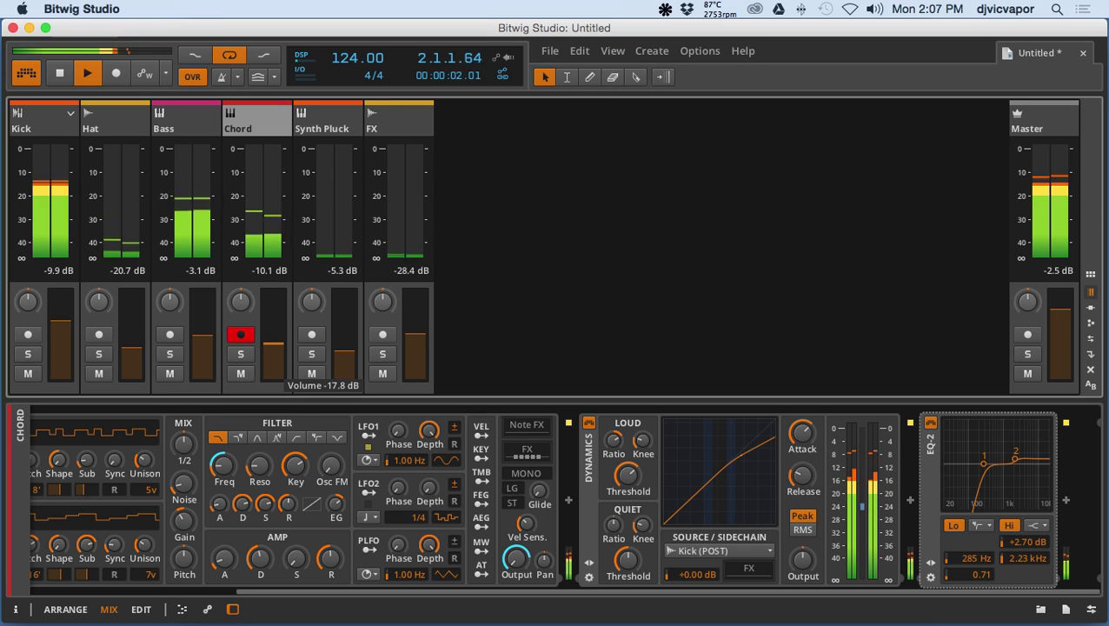
left_click(313, 354)
left_click(313, 355)
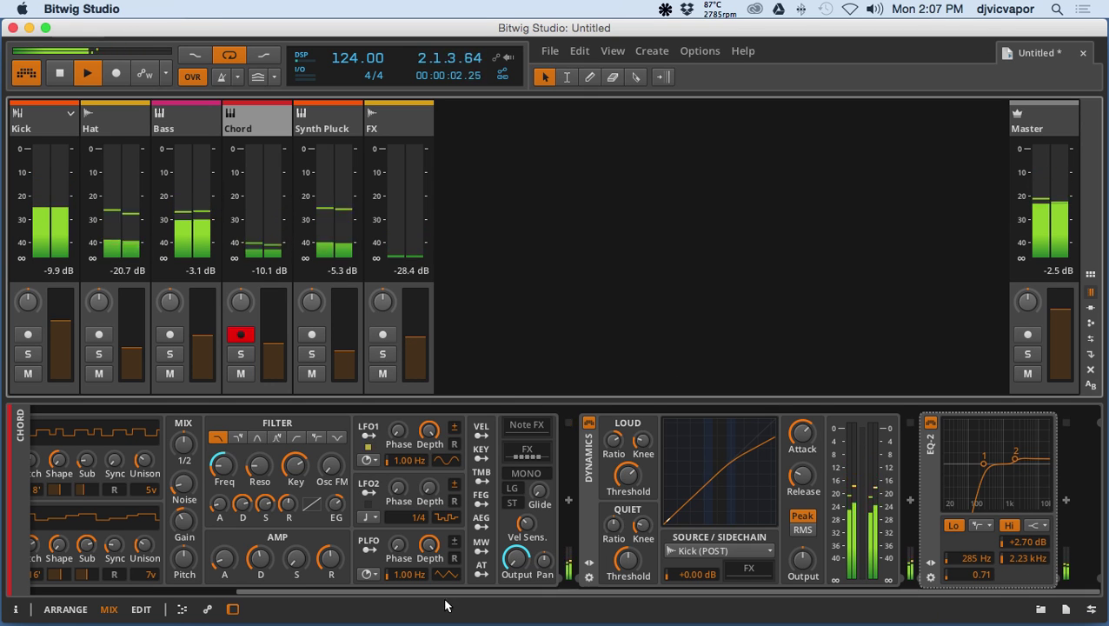
Step: Switch to the arrange view and hide the mixer and device chain to enlarge the timeline
left_click(232, 609)
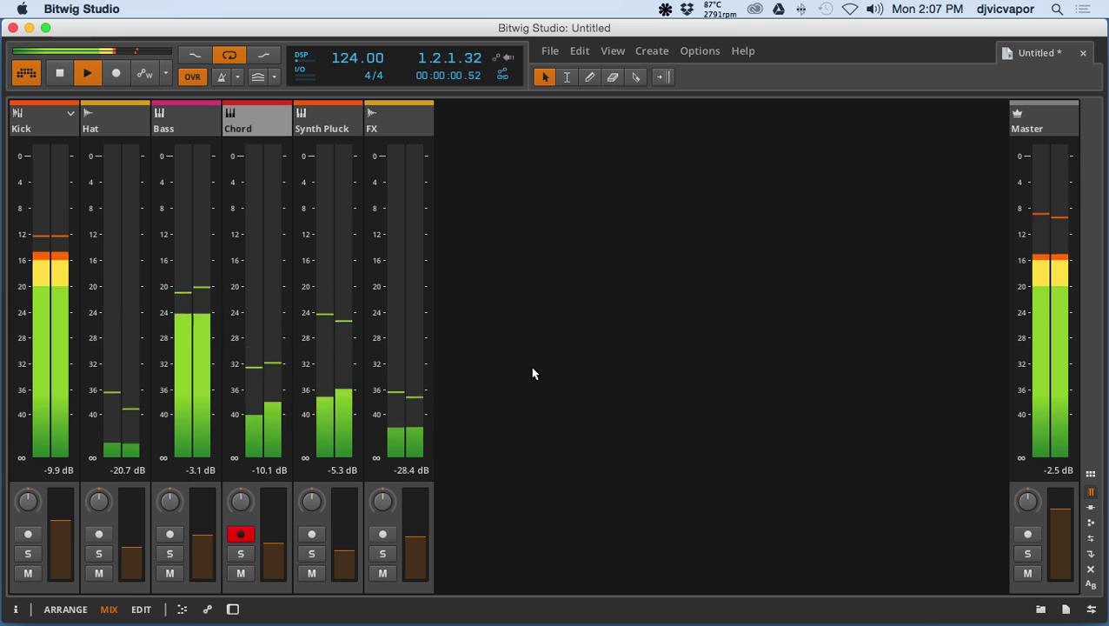
left_click(232, 609)
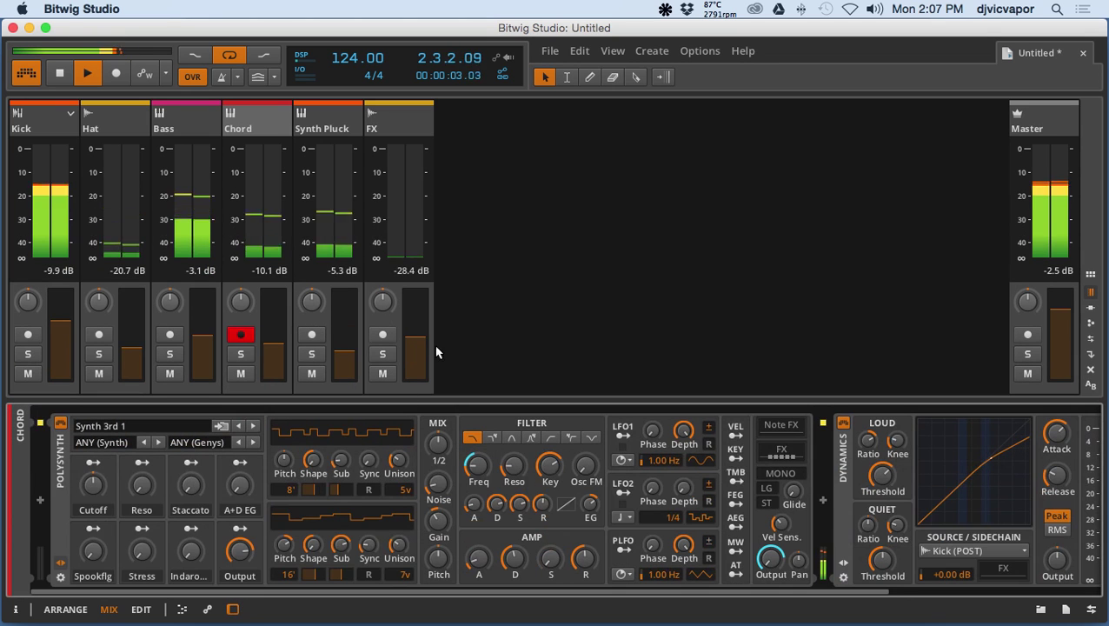
left_click(71, 611)
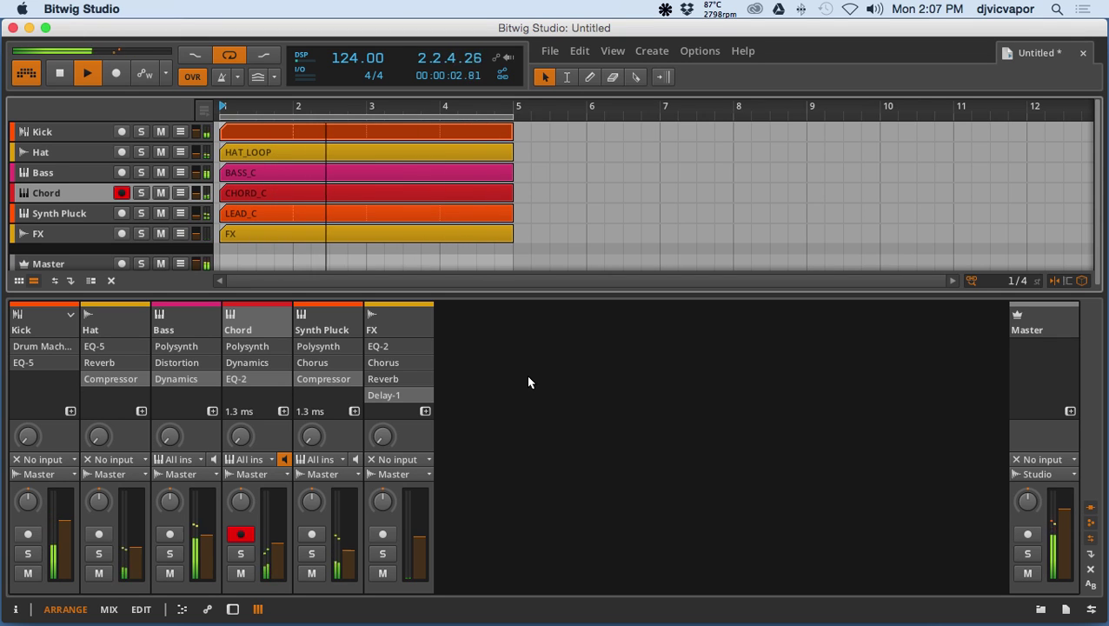
left_click_drag(564, 295, 541, 399)
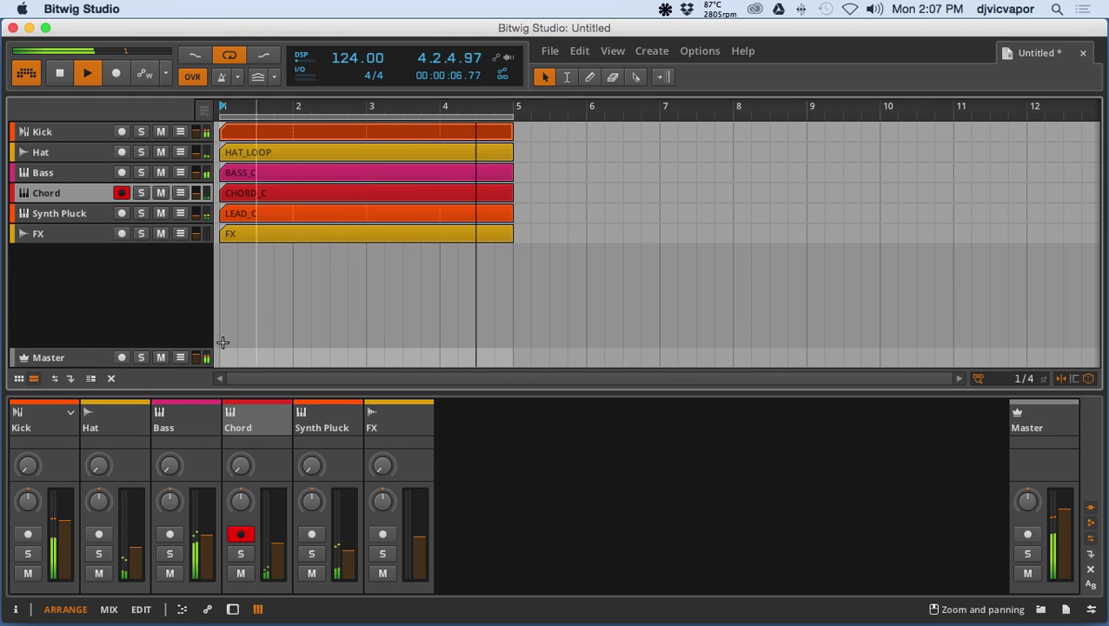
left_click(233, 609)
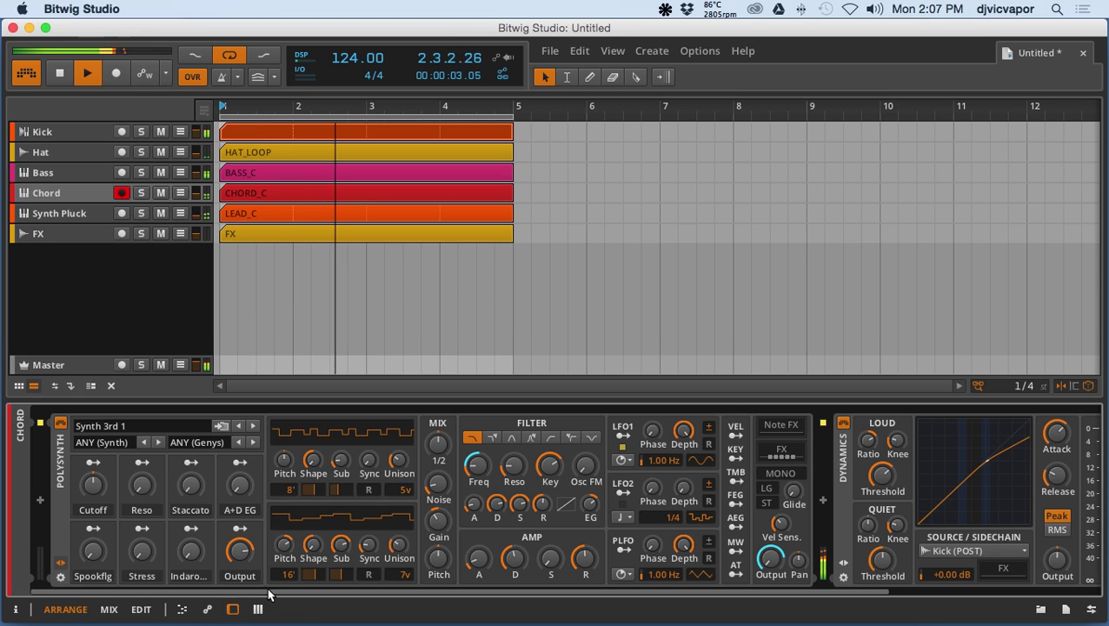
left_click(234, 609)
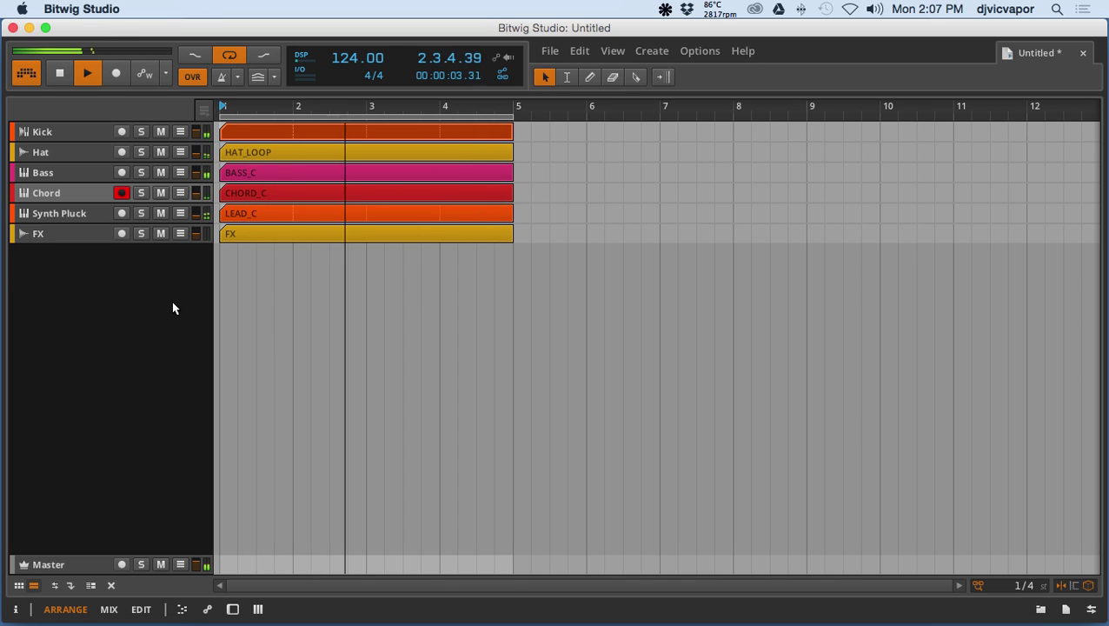
Step: Create a new instrument track below FX and open its empty device chain
right_click(144, 271)
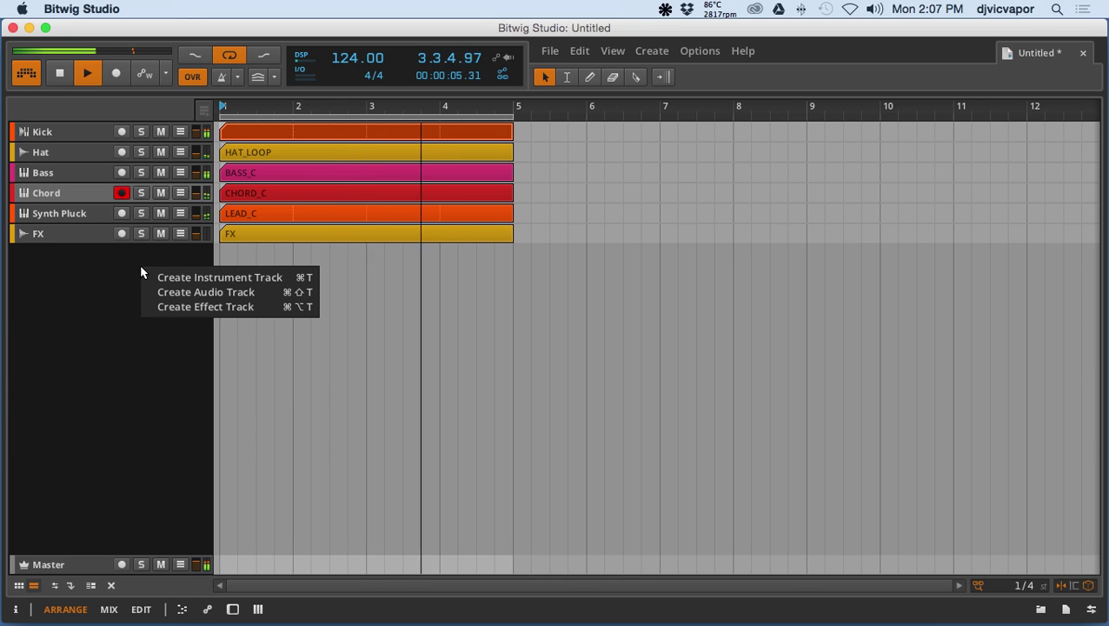
left_click(218, 277)
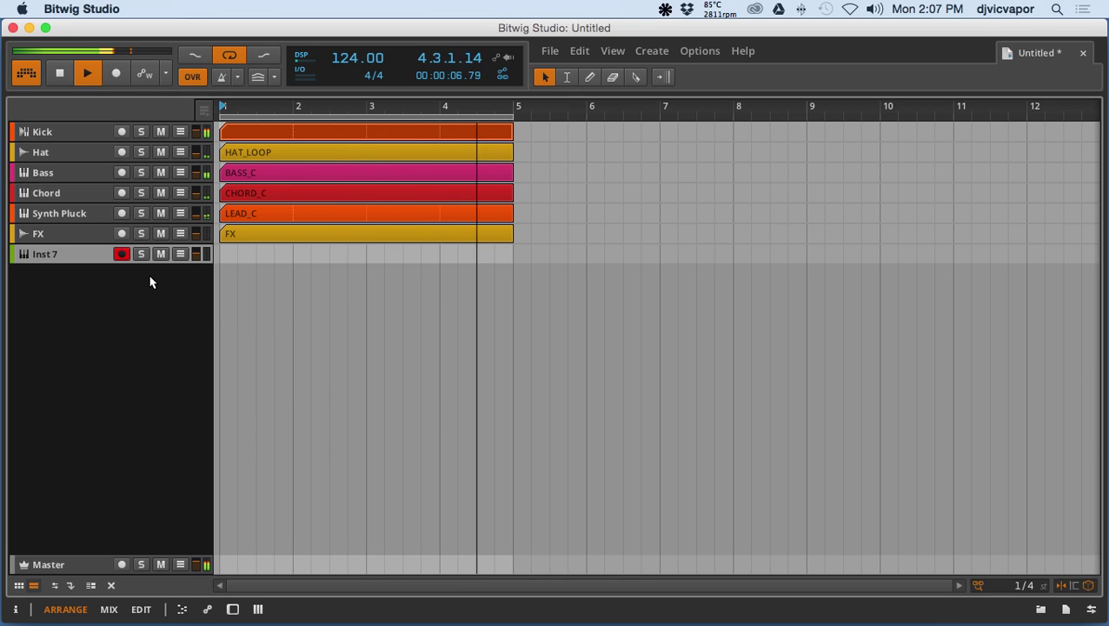
double_click(90, 253)
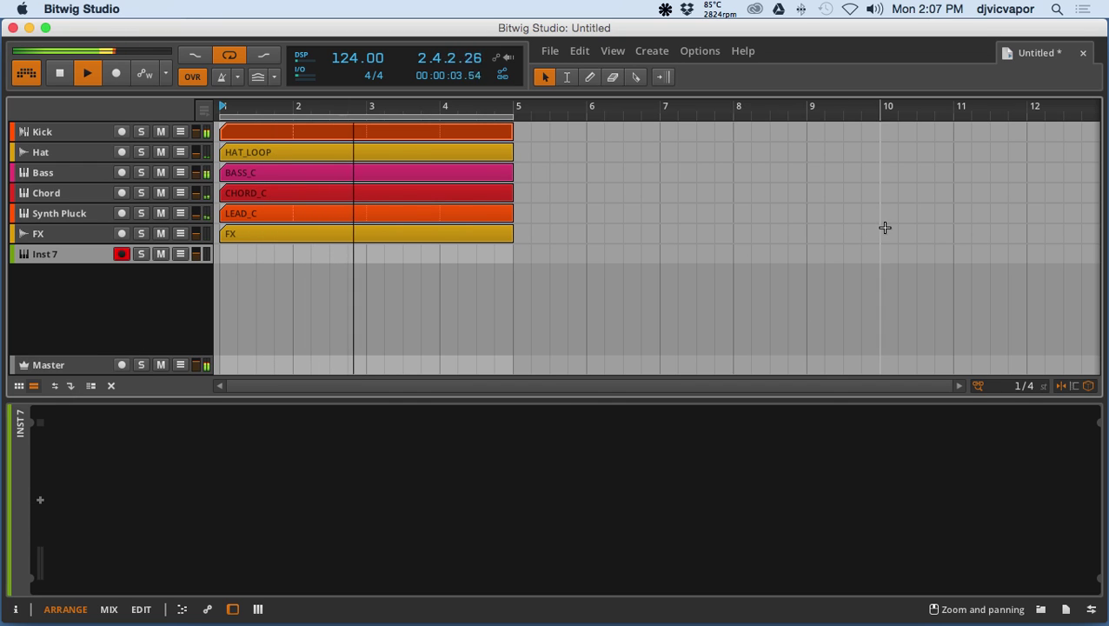
Step: Load Serum from the Serum 1.064 plug-in folder onto the new instrument track and close its plug-in window
left_click(1043, 610)
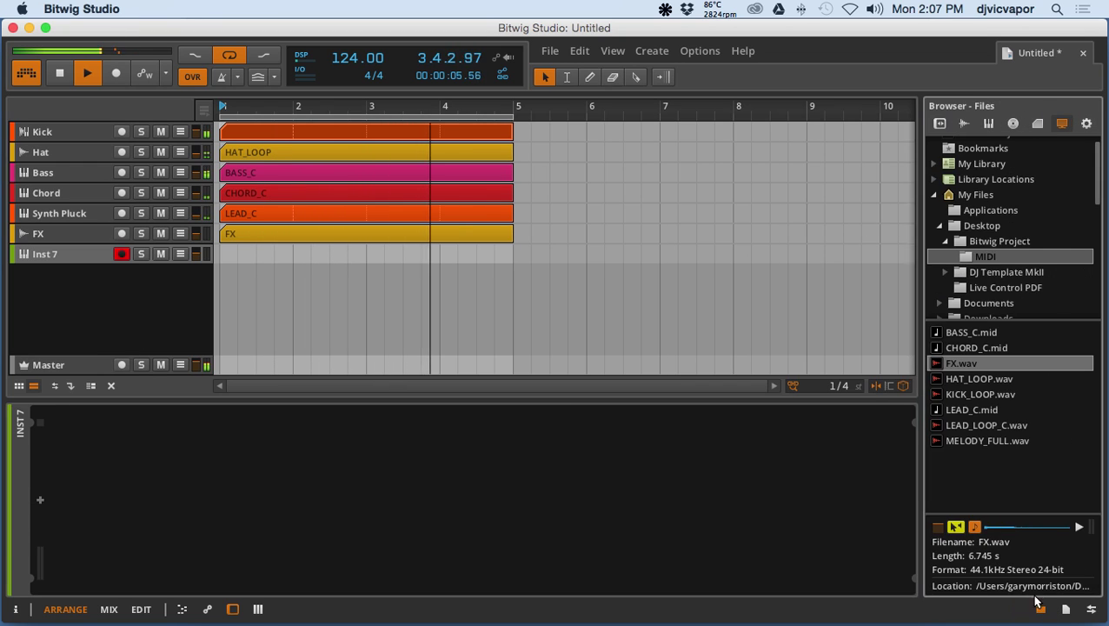
left_click(963, 125)
left_click(938, 124)
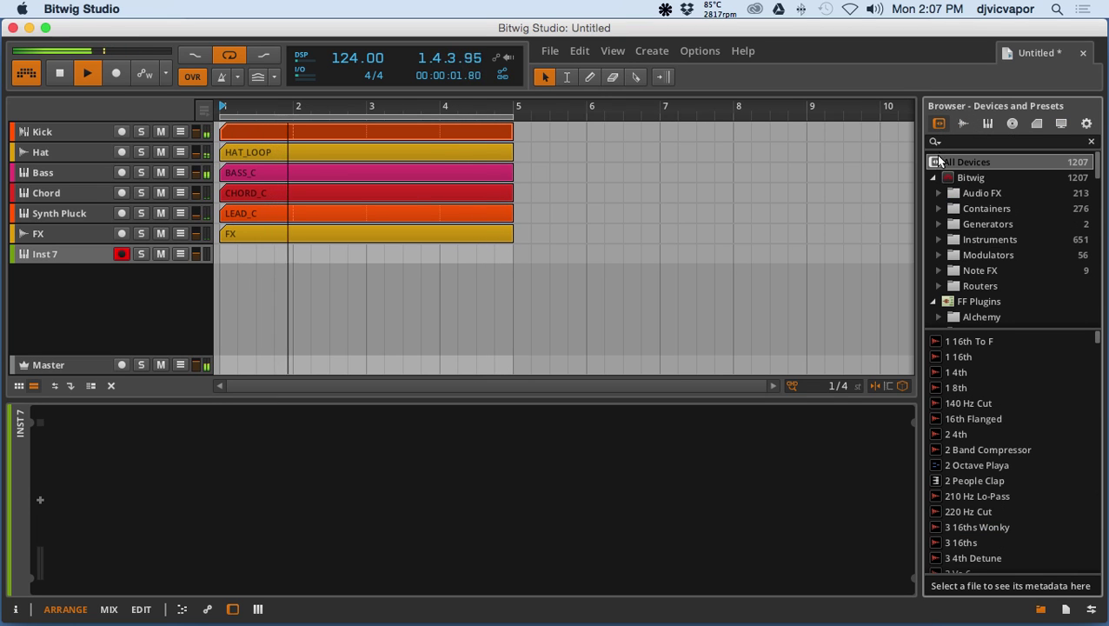
scroll(939, 274, "down", 3)
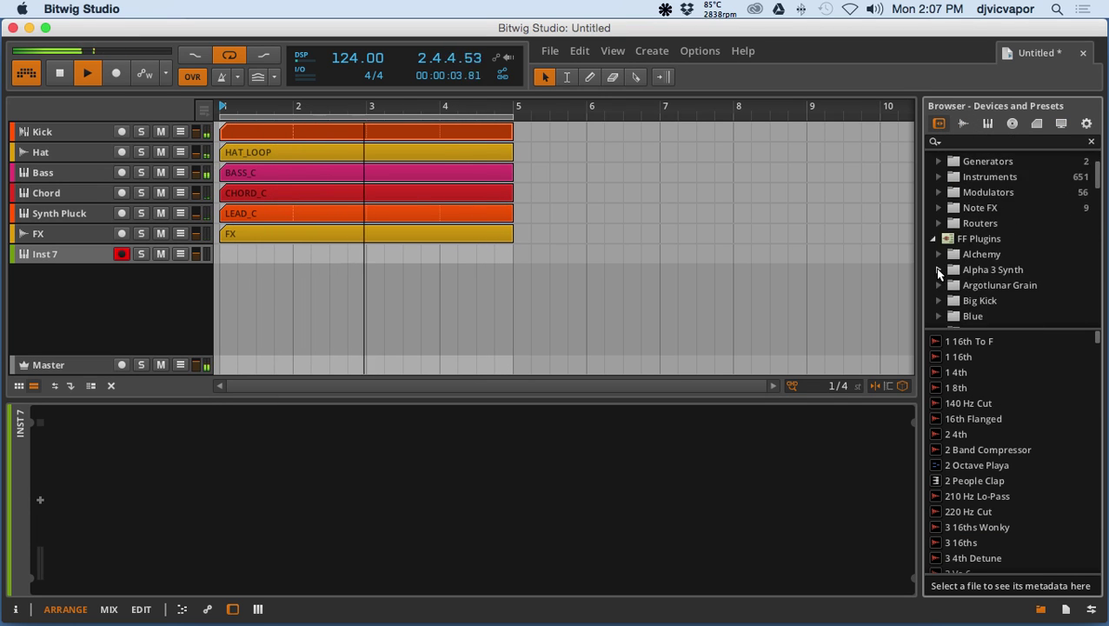
scroll(938, 274, "down", 5)
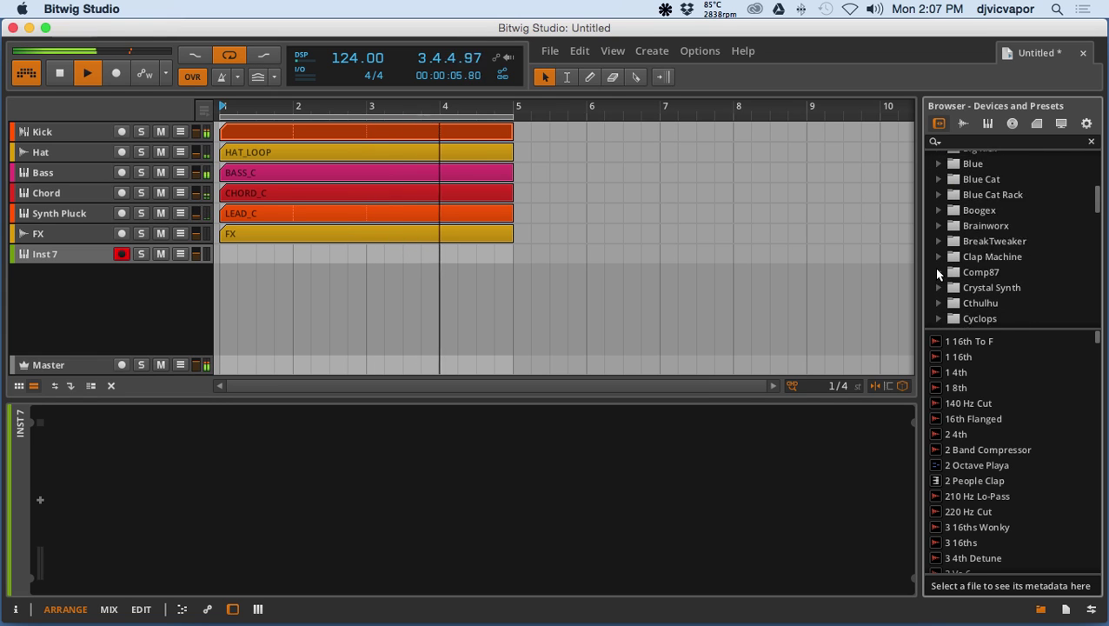
scroll(938, 274, "down", 7)
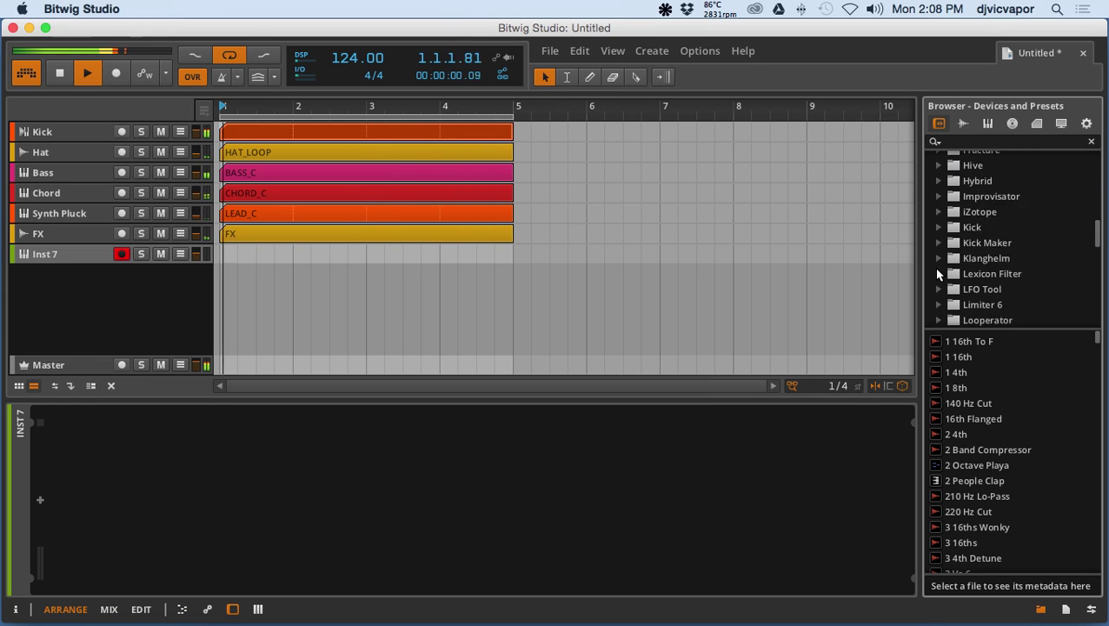
scroll(938, 274, "down", 8)
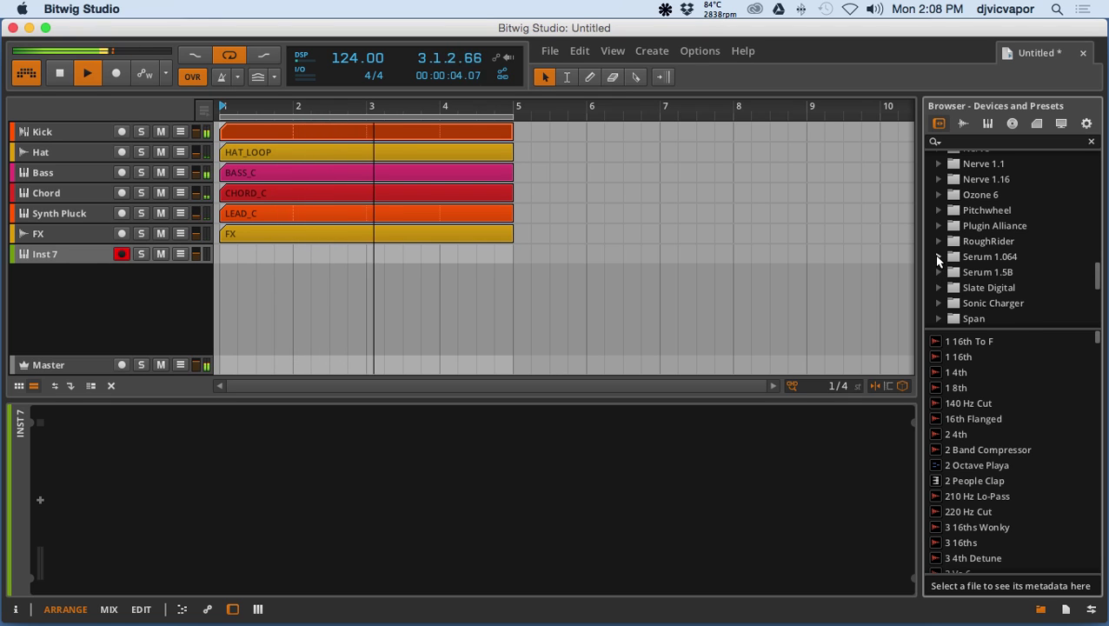
left_click(938, 256)
left_click(962, 273)
left_click_drag(963, 273, 645, 450)
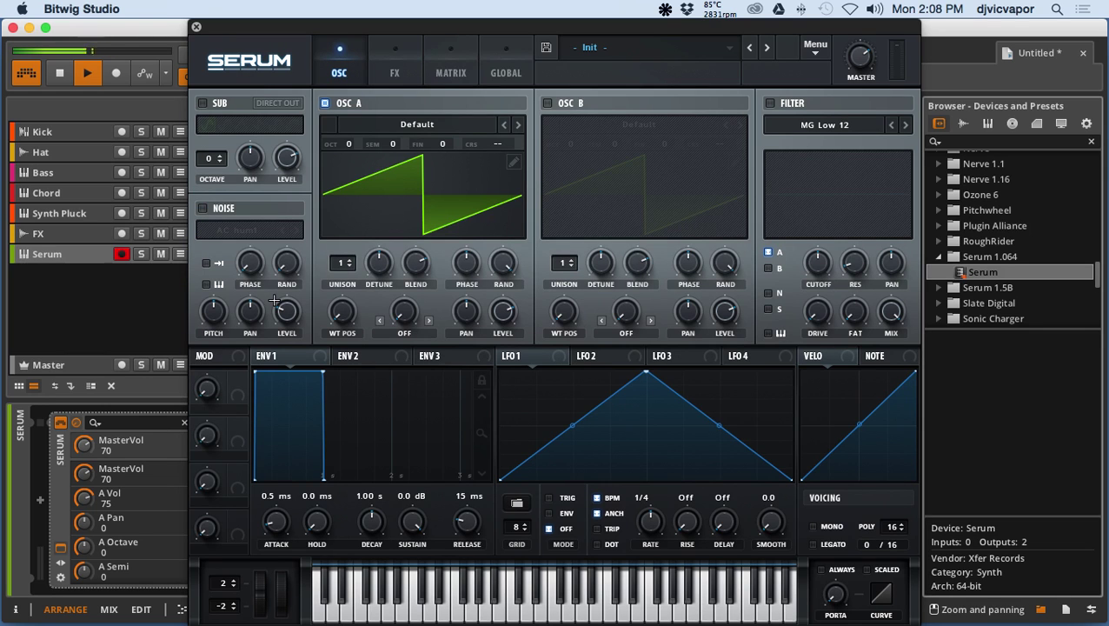
left_click(198, 29)
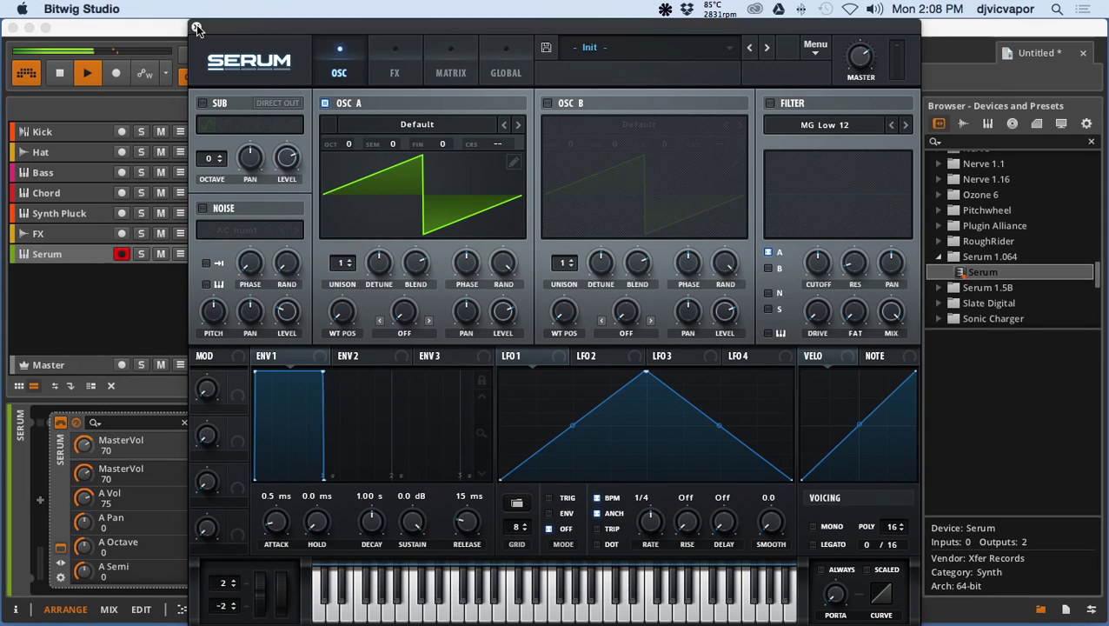
Step: Create a looped clip on the Serum track spanning the first four bars and open it in an enlarged note editor
left_click(231, 253)
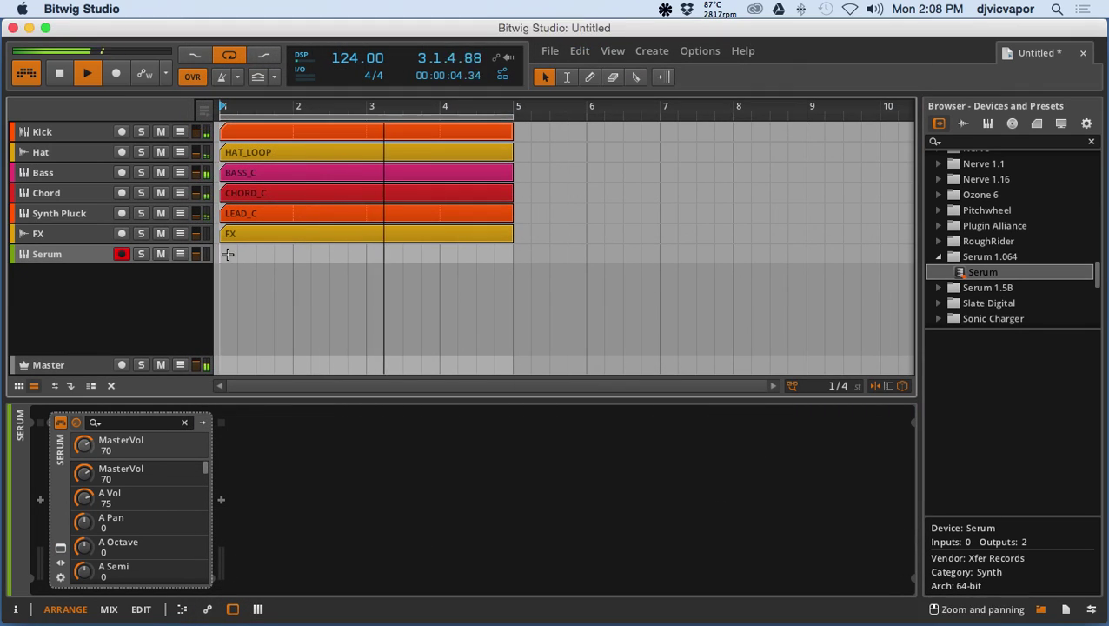
double_click(243, 254)
left_click_drag(293, 257, 511, 271)
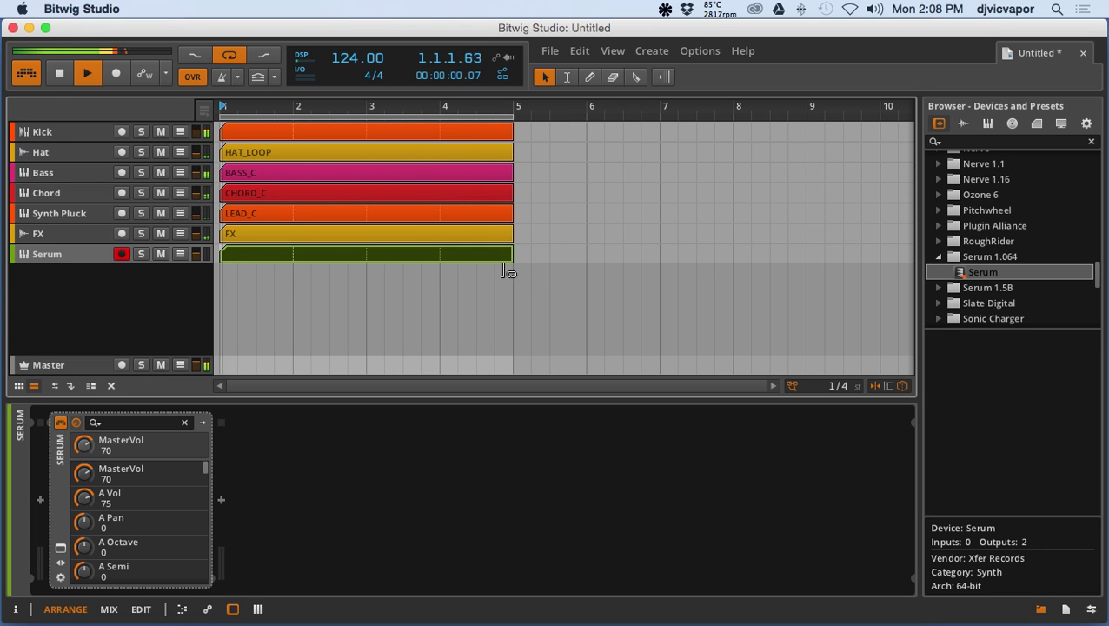
double_click(327, 254)
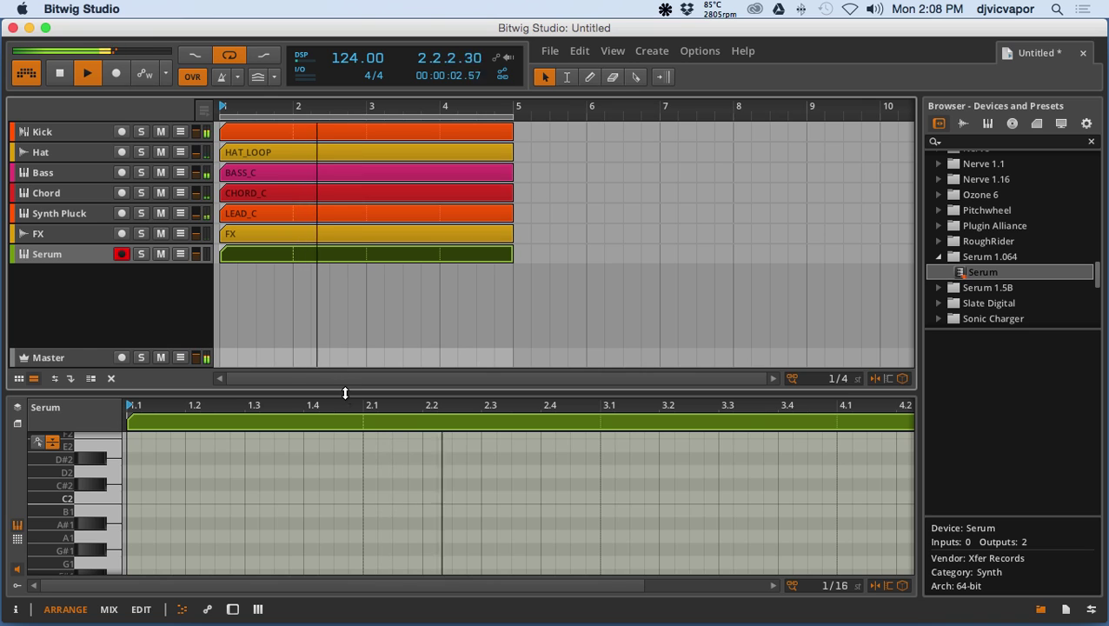
left_click_drag(344, 386, 366, 282)
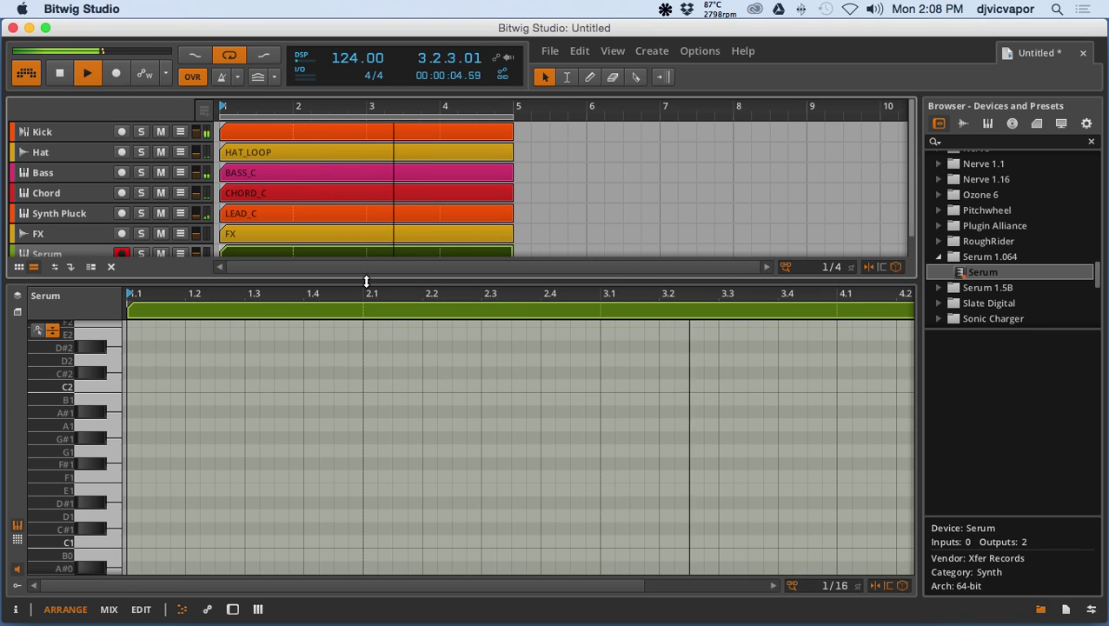
Step: Add a C2 note at the start of bar 1 in the Serum clip, lasting about three and a half beats
double_click(135, 386)
left_click_drag(136, 387, 330, 390)
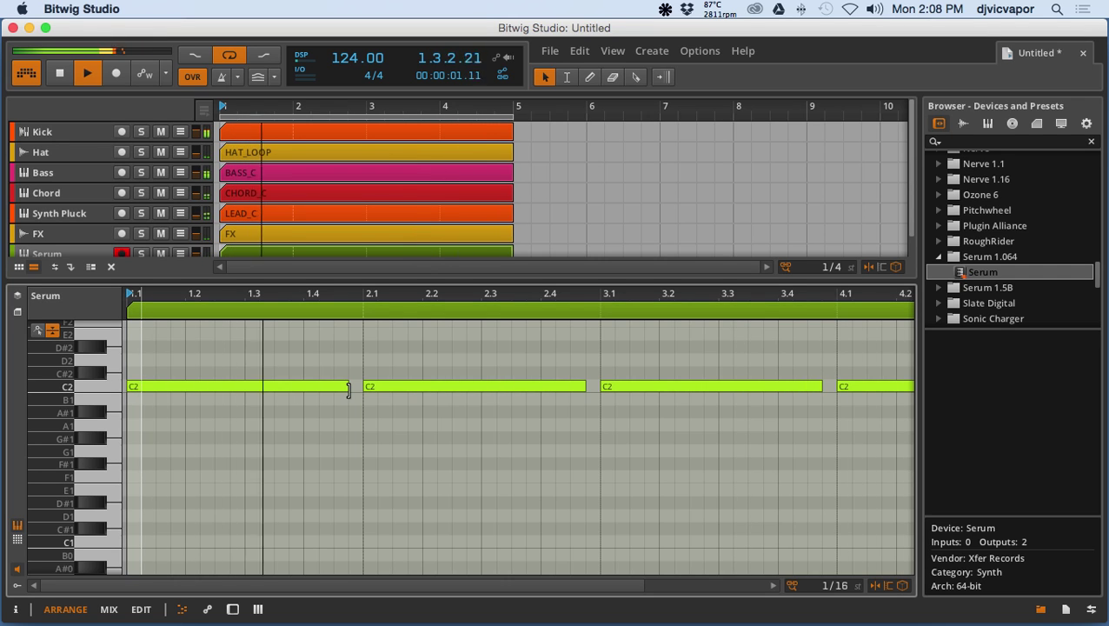
left_click(347, 386)
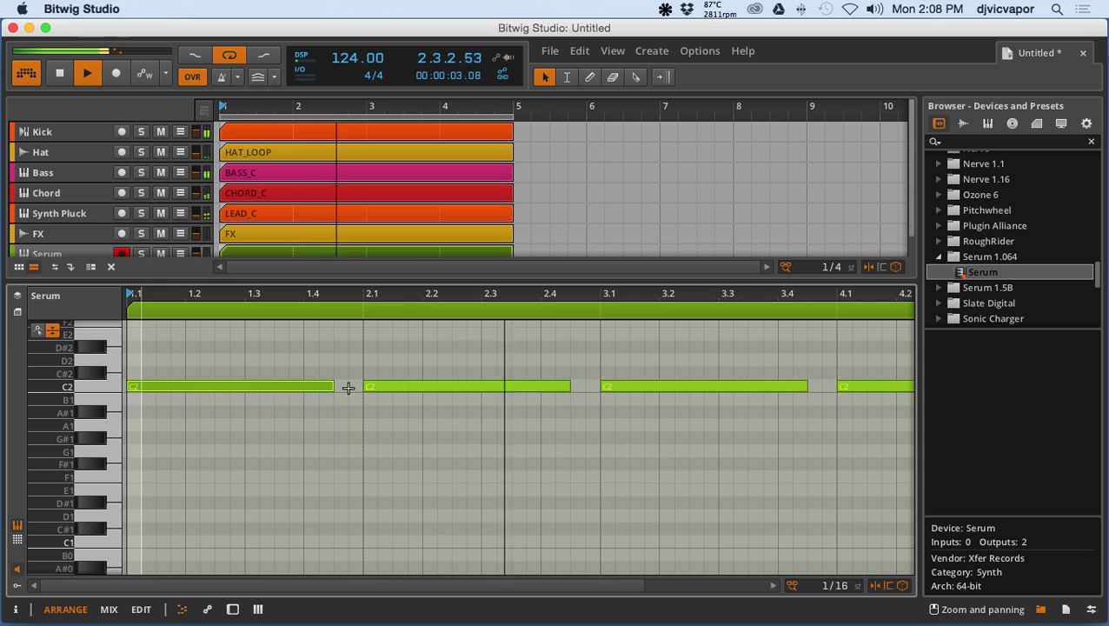
Step: Try deleting the repeated C2 note in bar 2, and undo the deletion
left_click(448, 387)
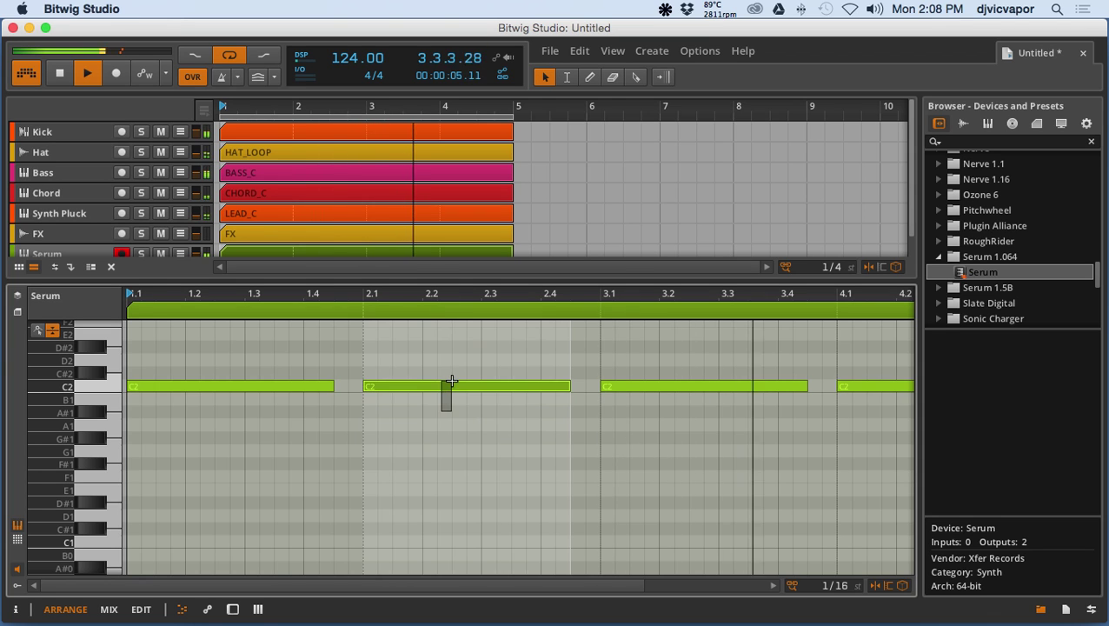
key("Delete")
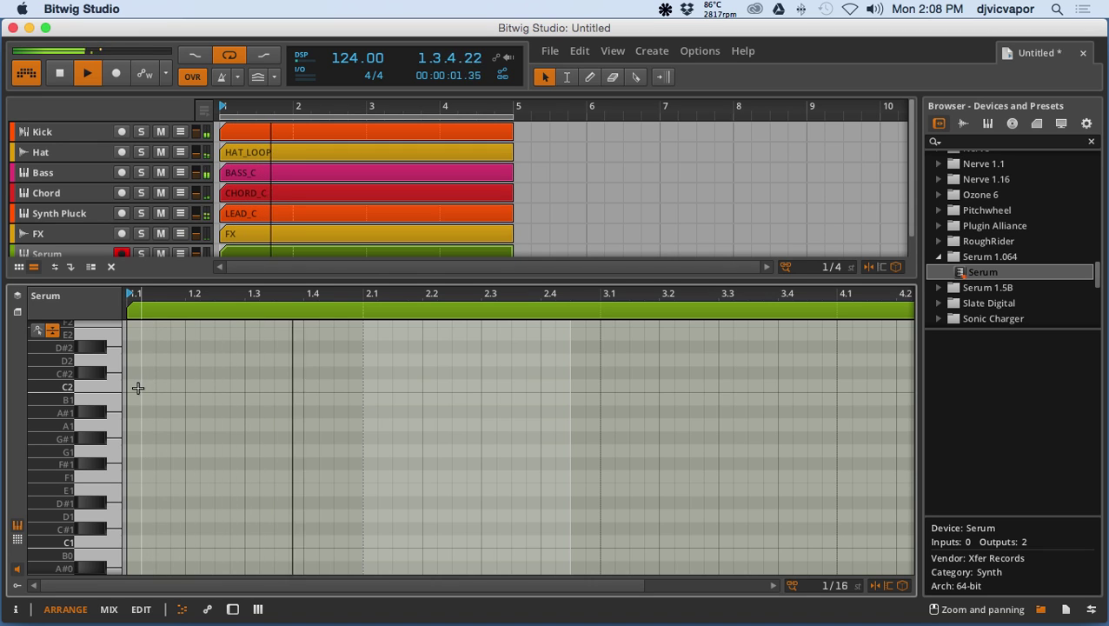
key("super+z")
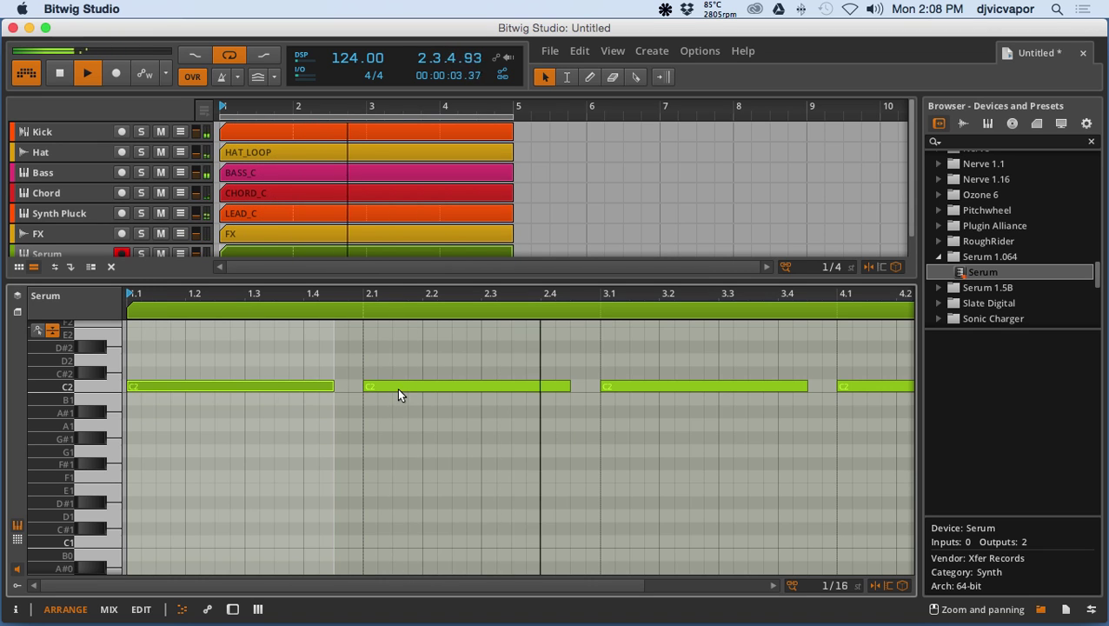
left_click(398, 385)
key("Delete")
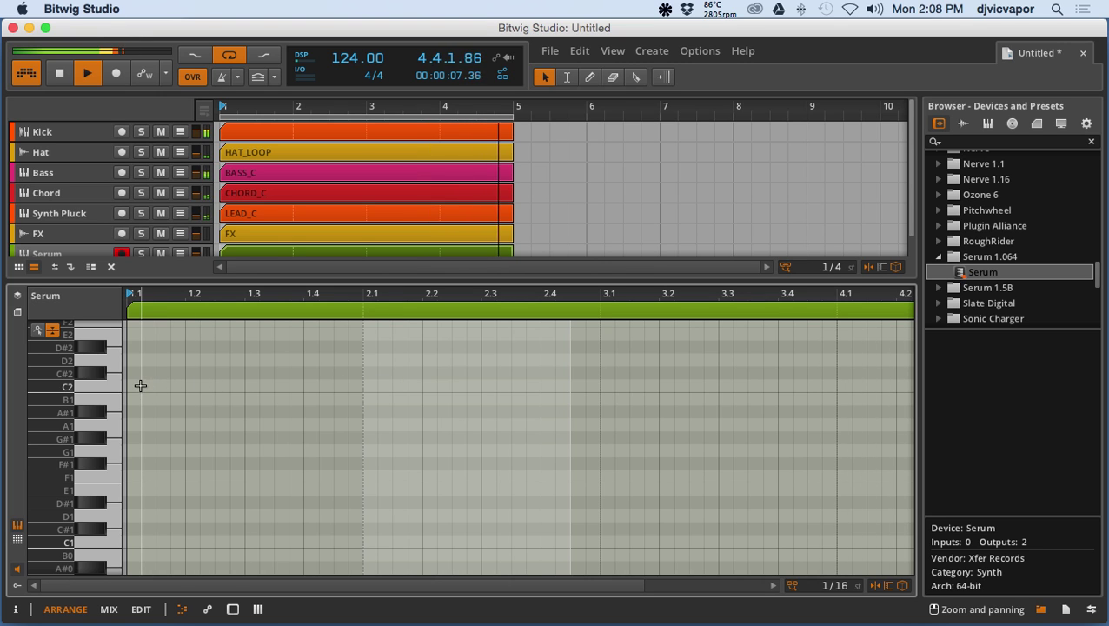
key("super+z")
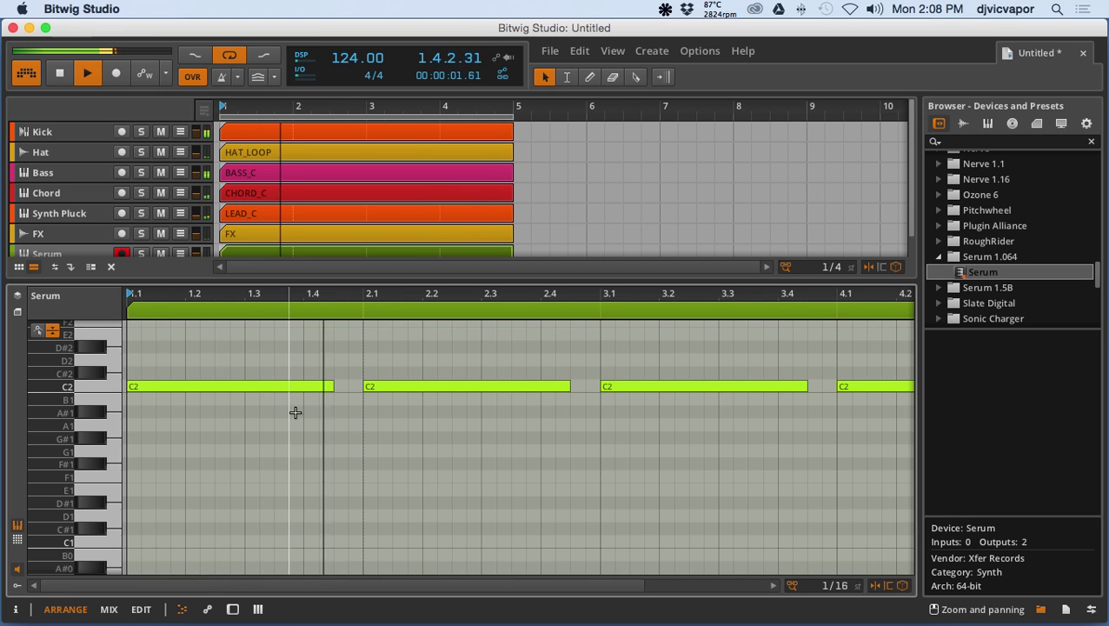
Step: Delete all the C2 notes from the Serum clip and shorten the clip to one bar
left_click(393, 385)
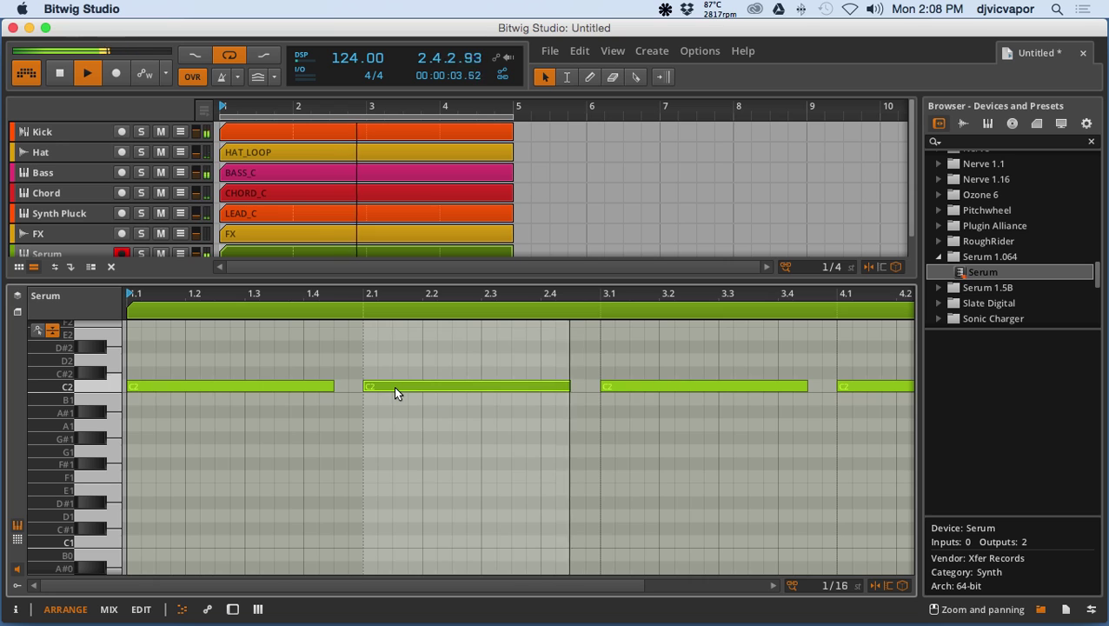
key("Delete")
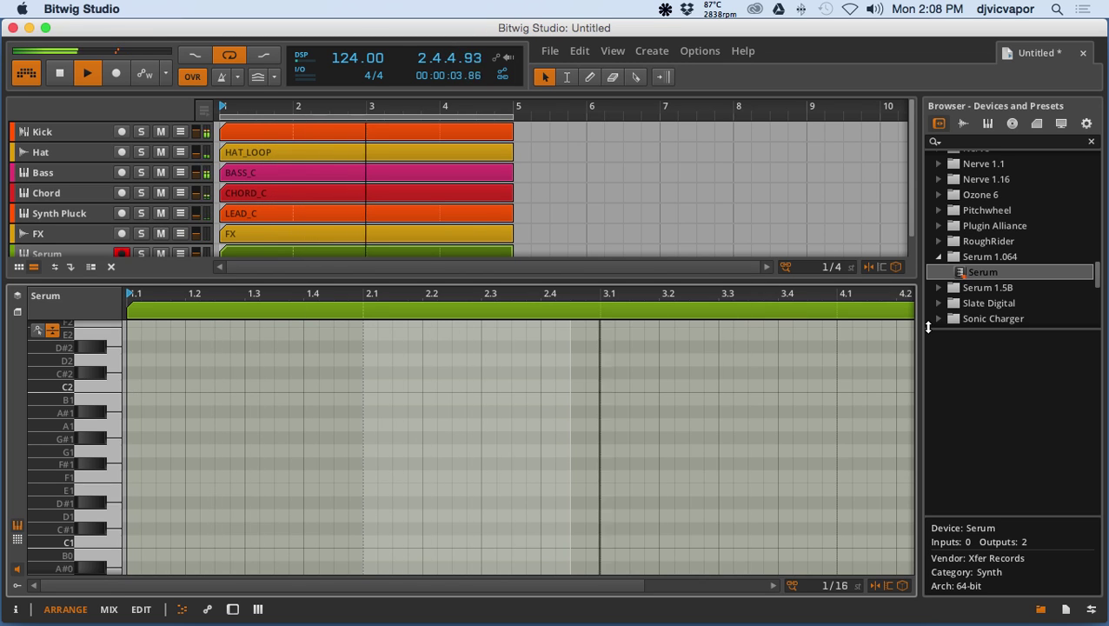
left_click_drag(426, 282, 432, 400)
left_click_drag(514, 262, 298, 265)
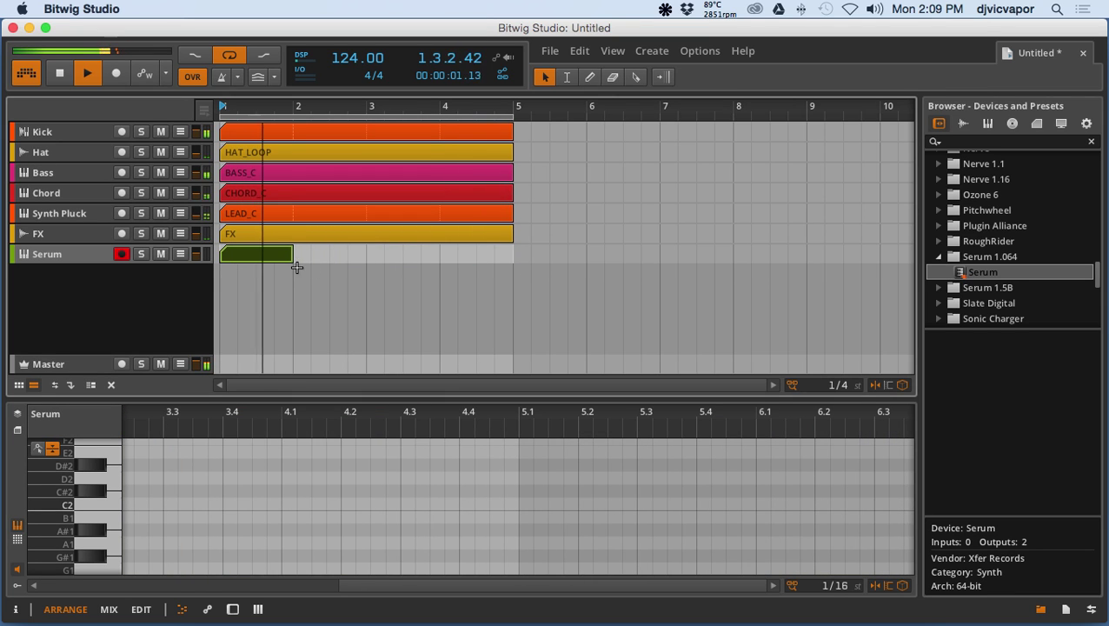
Step: Add a single C2 note about three and a half beats long at the start of the one-bar Serum clip
left_click(242, 253)
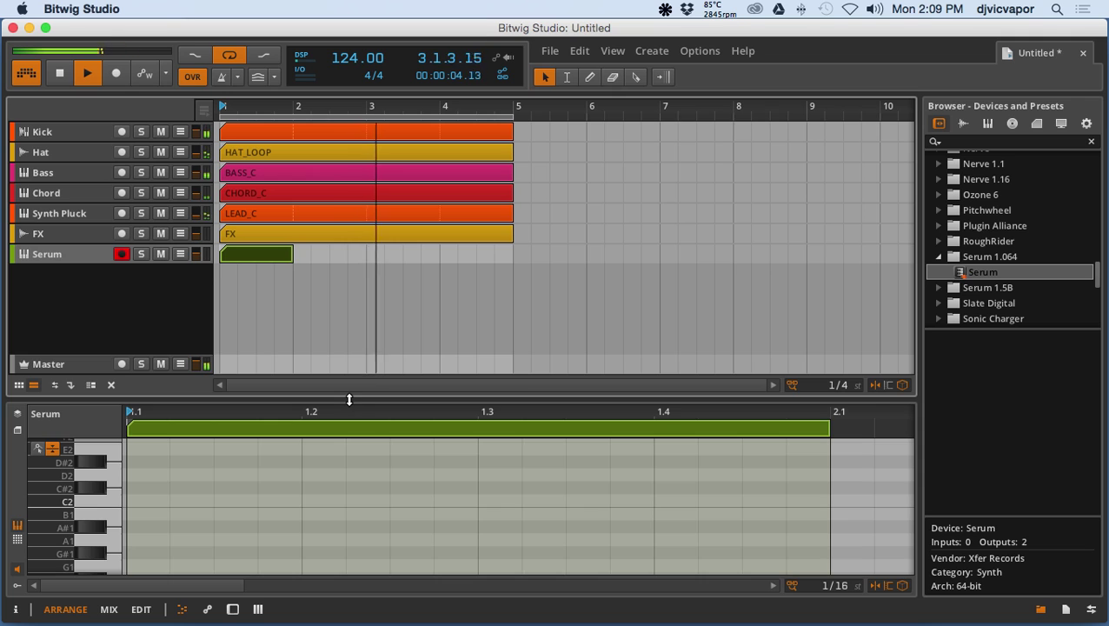
left_click_drag(347, 398, 379, 210)
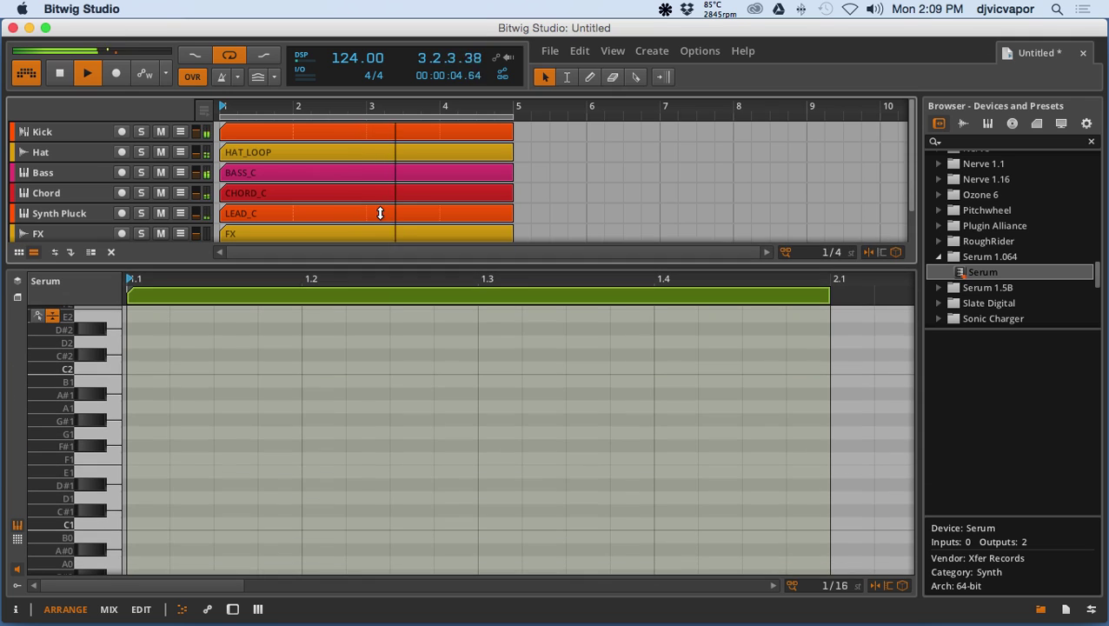
double_click(138, 370)
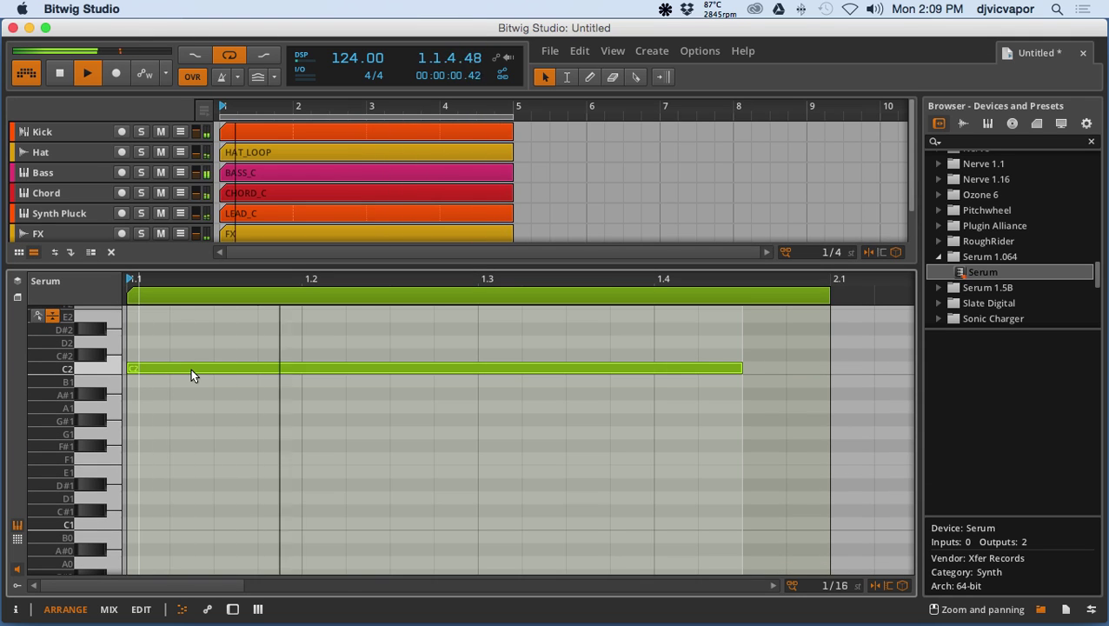
Step: Shorten the arranger loop range to the first bar and restart playback from the beginning
left_click_drag(247, 266, 243, 442)
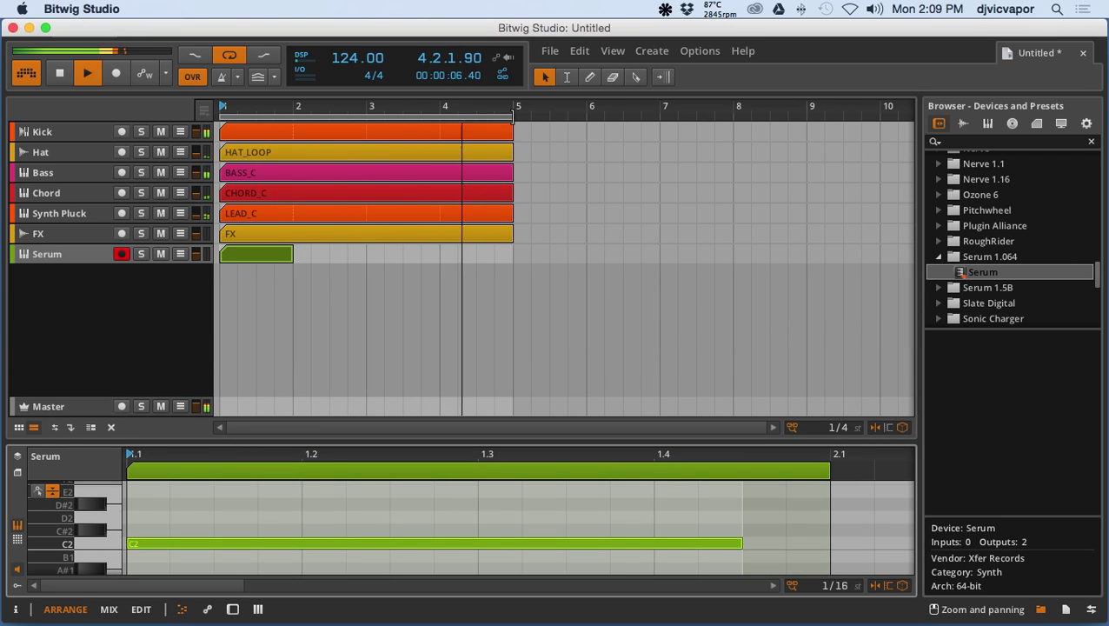
left_click_drag(513, 113, 298, 122)
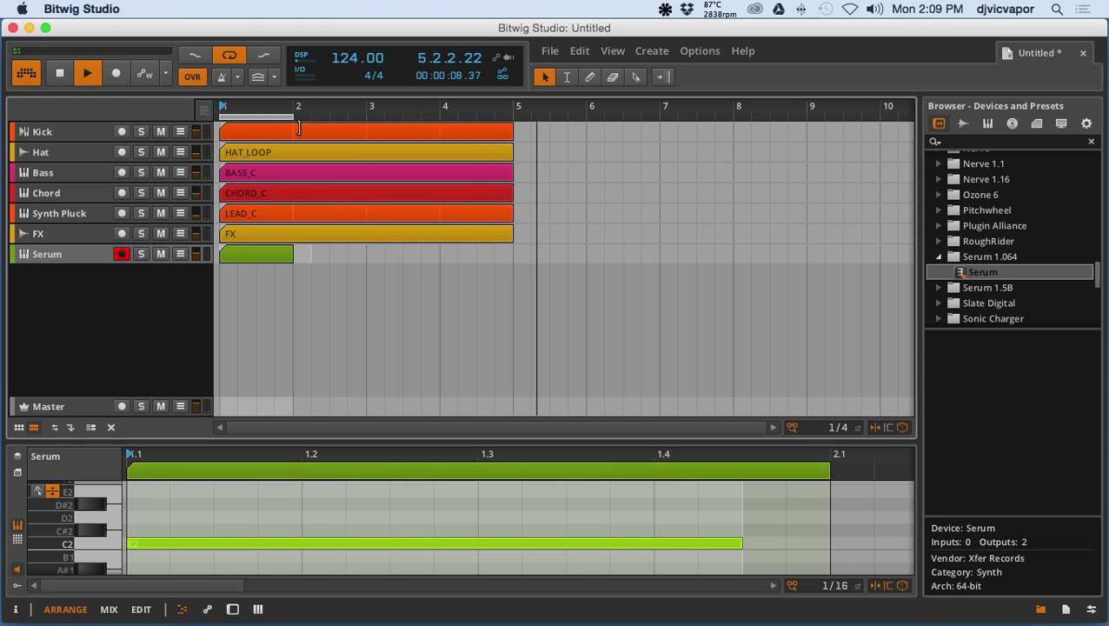
left_click(57, 75)
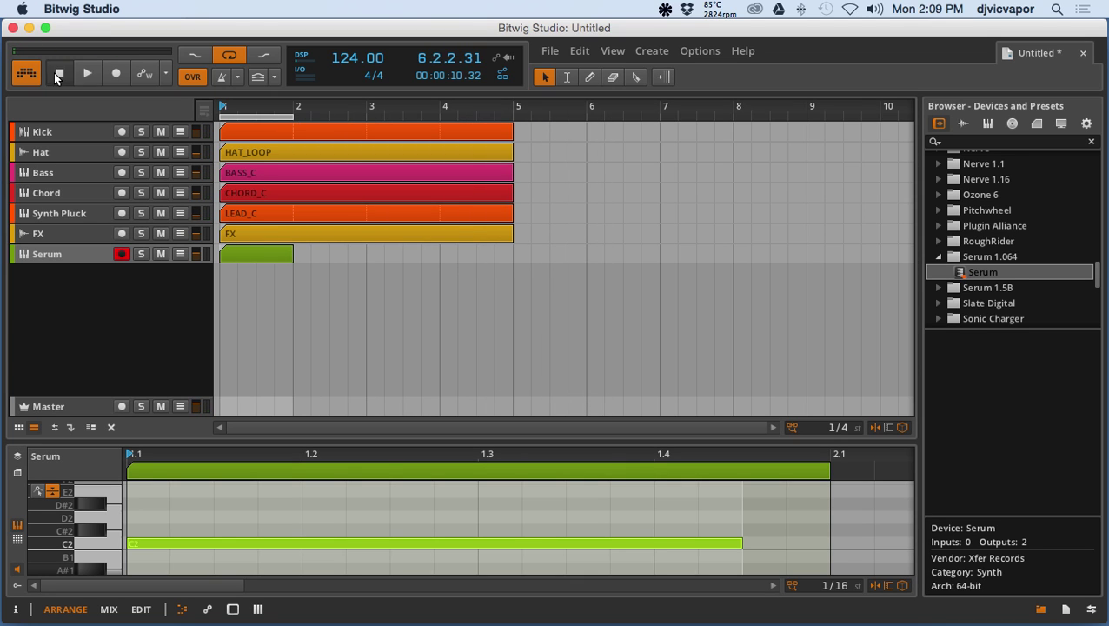
left_click(81, 72)
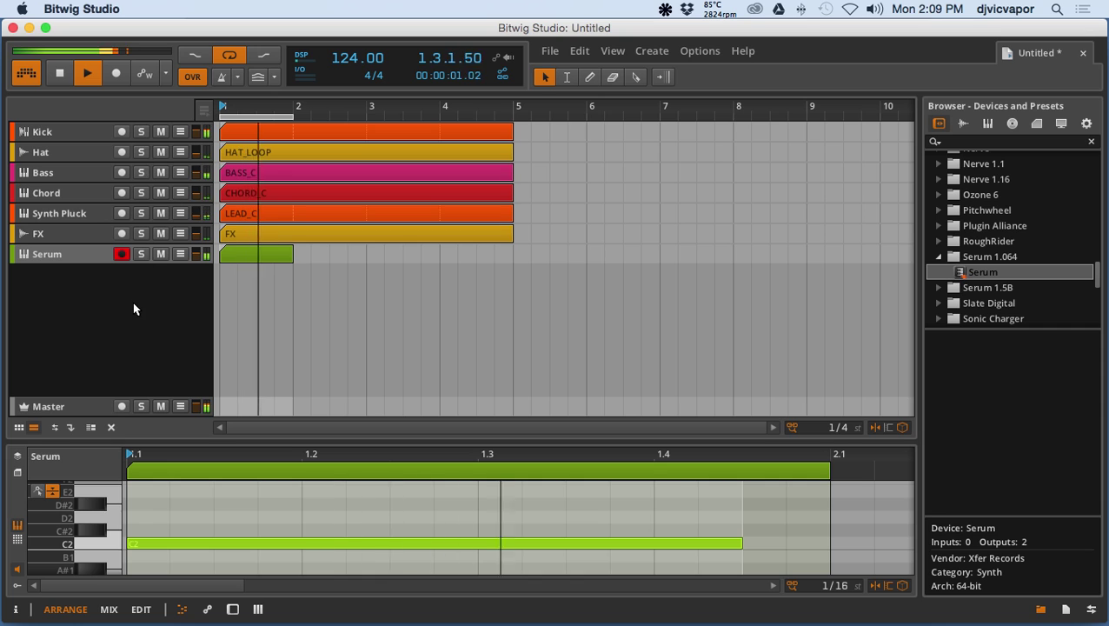
Step: Solo the Serum track to audition its one-bar clip, and stop playback
left_click(141, 253)
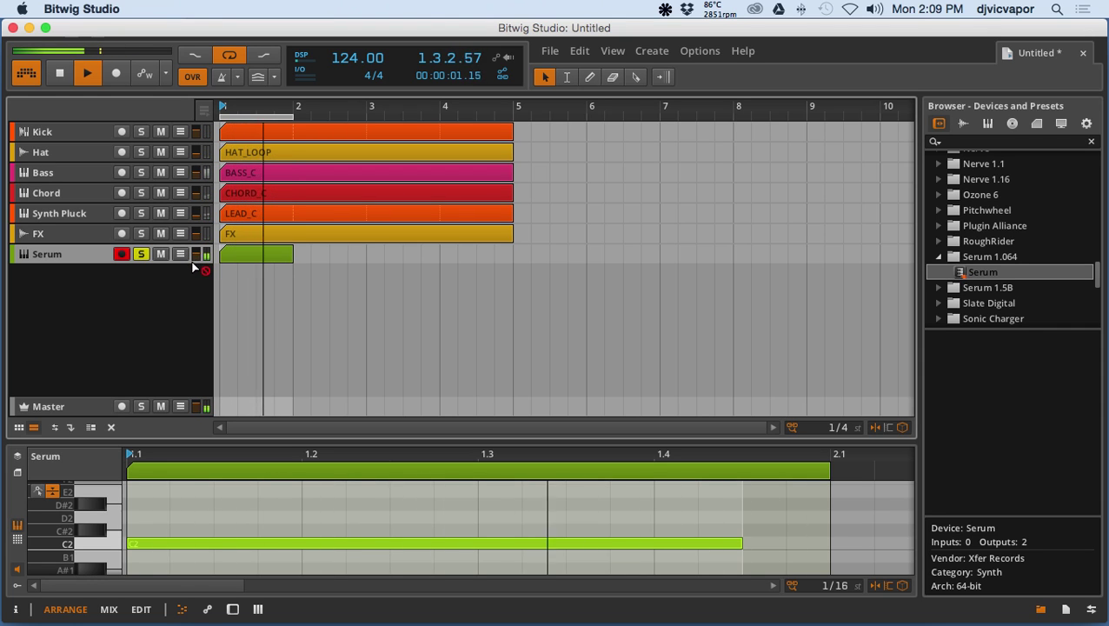
mouse_move(200, 254)
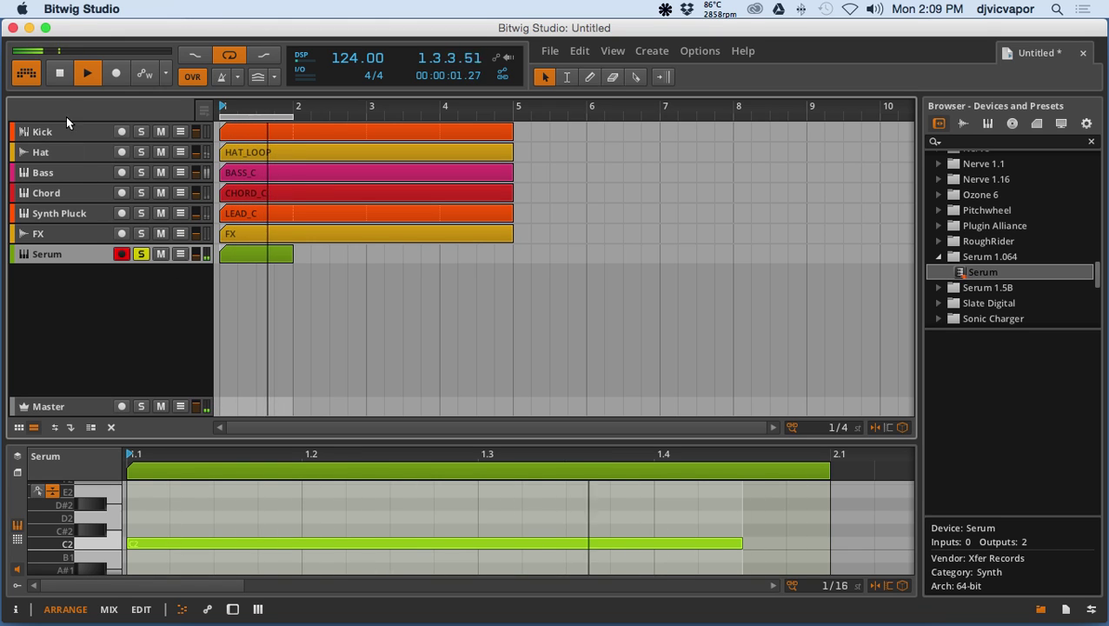
left_click(60, 77)
Step: Insert an Arpeggiator before Serum in the track's device chain and expand its preset and macro controls
key("d")
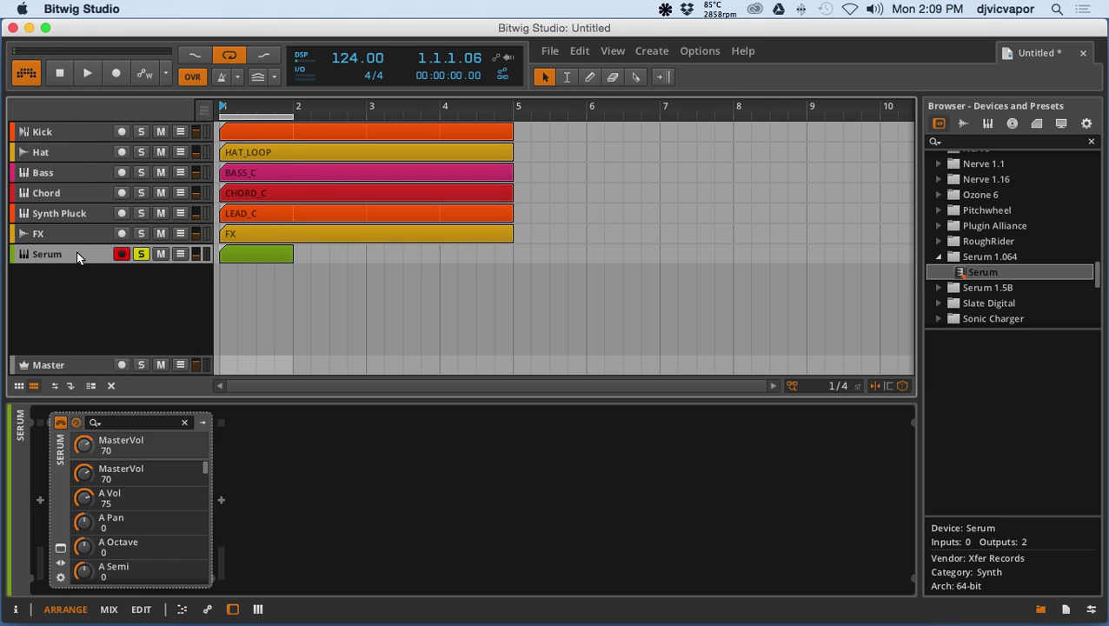
left_click(39, 500)
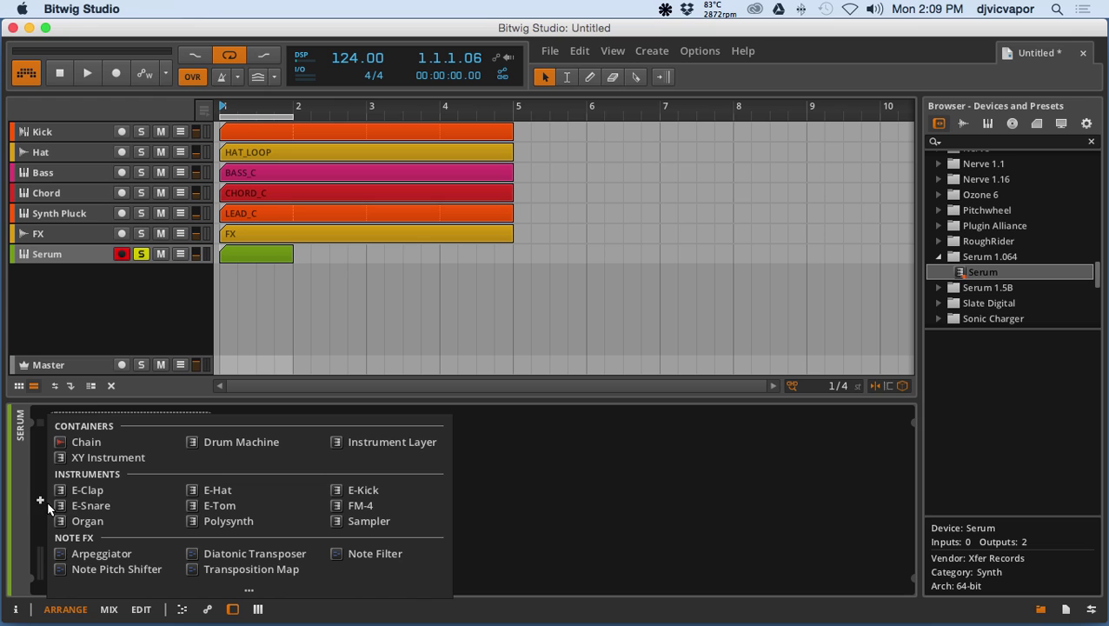
left_click(109, 554)
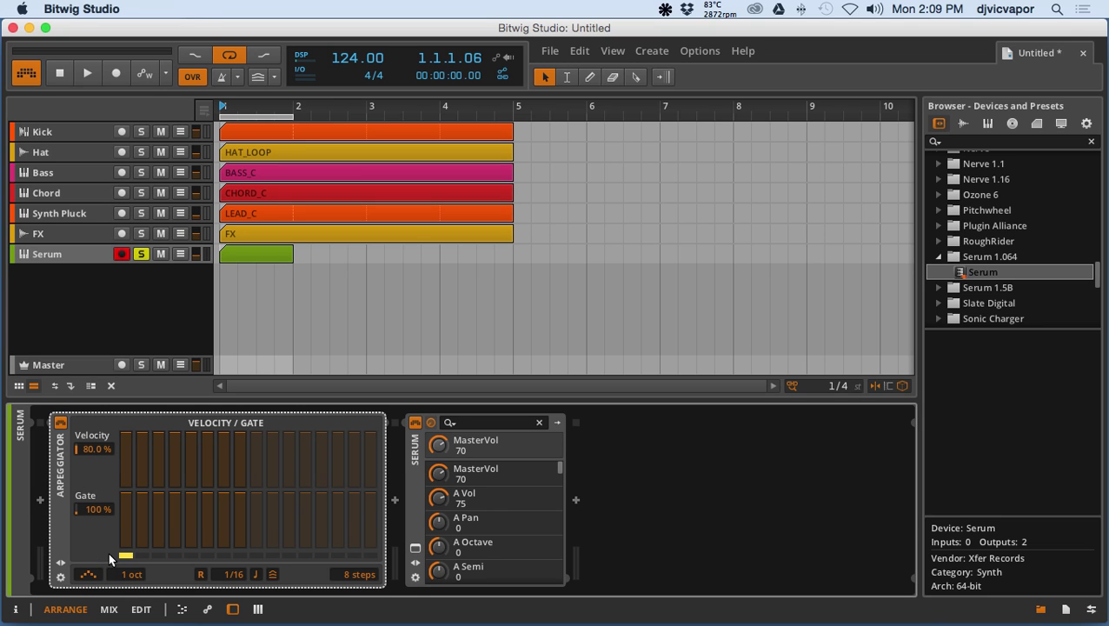
left_click(60, 564)
left_click(116, 425)
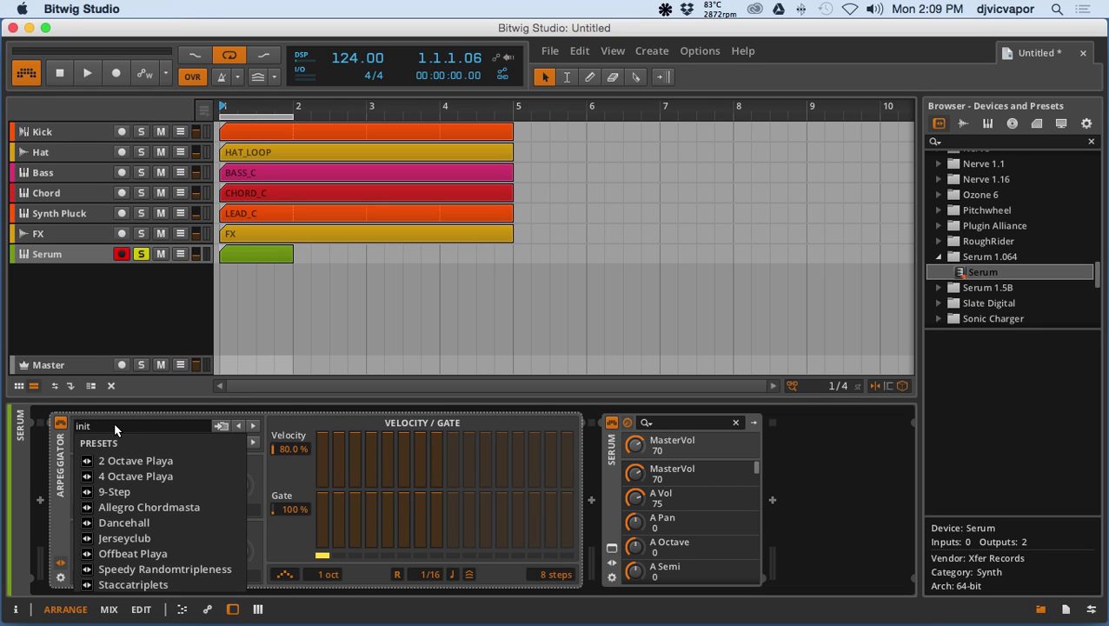
left_click(116, 427)
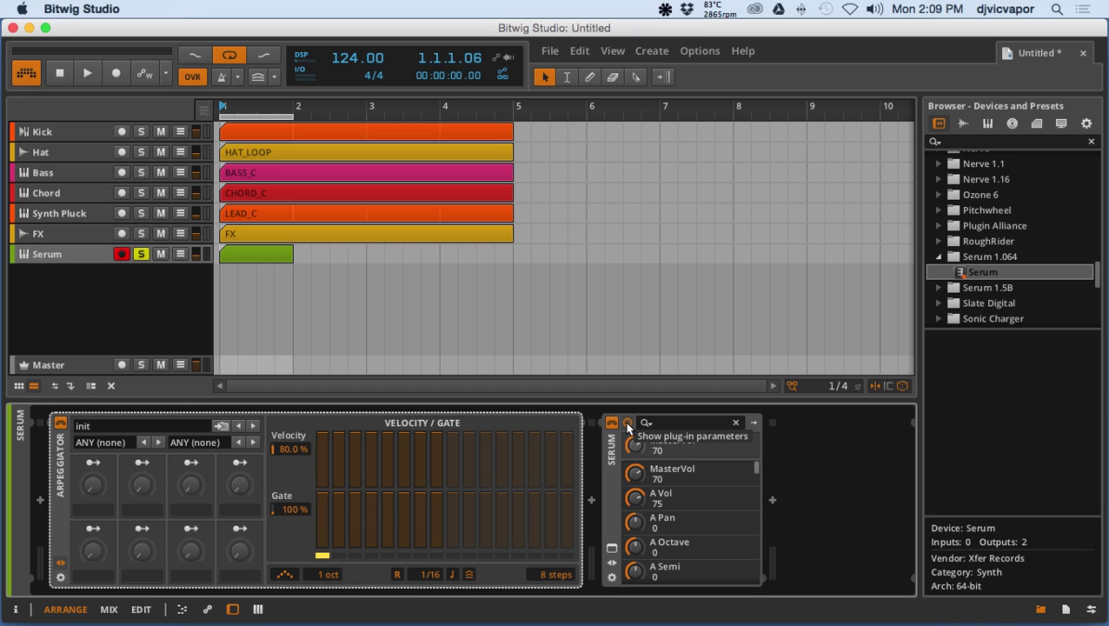
Step: Load the SYN Big E Mega Unison preset from the Guru category in Serum and close the plug-in window
left_click(611, 548)
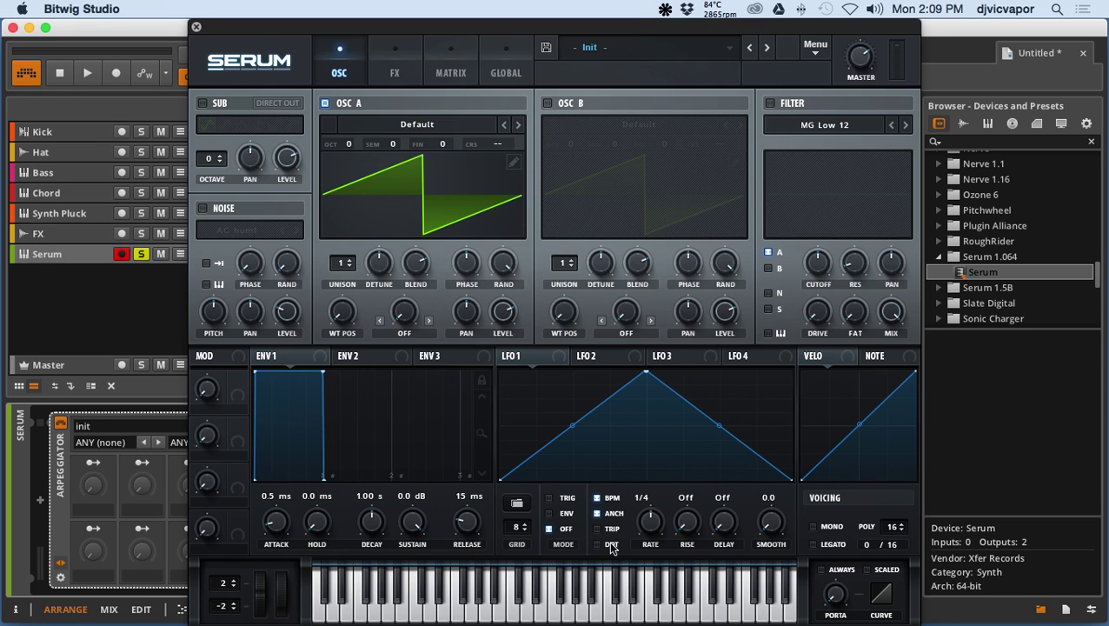
left_click(643, 54)
left_click(639, 54)
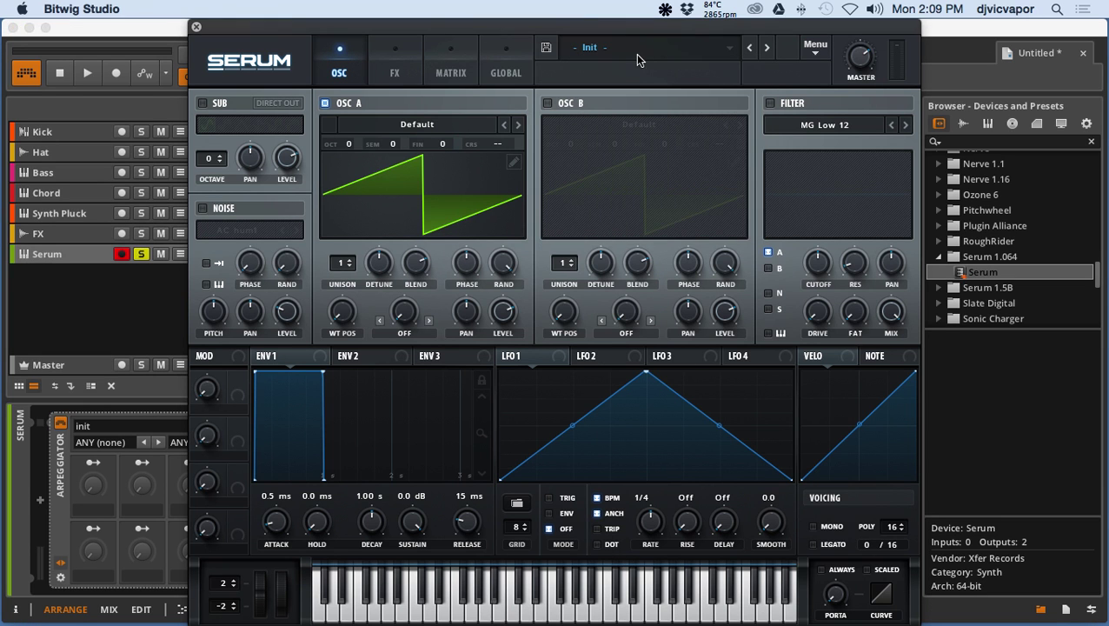
left_click(639, 49)
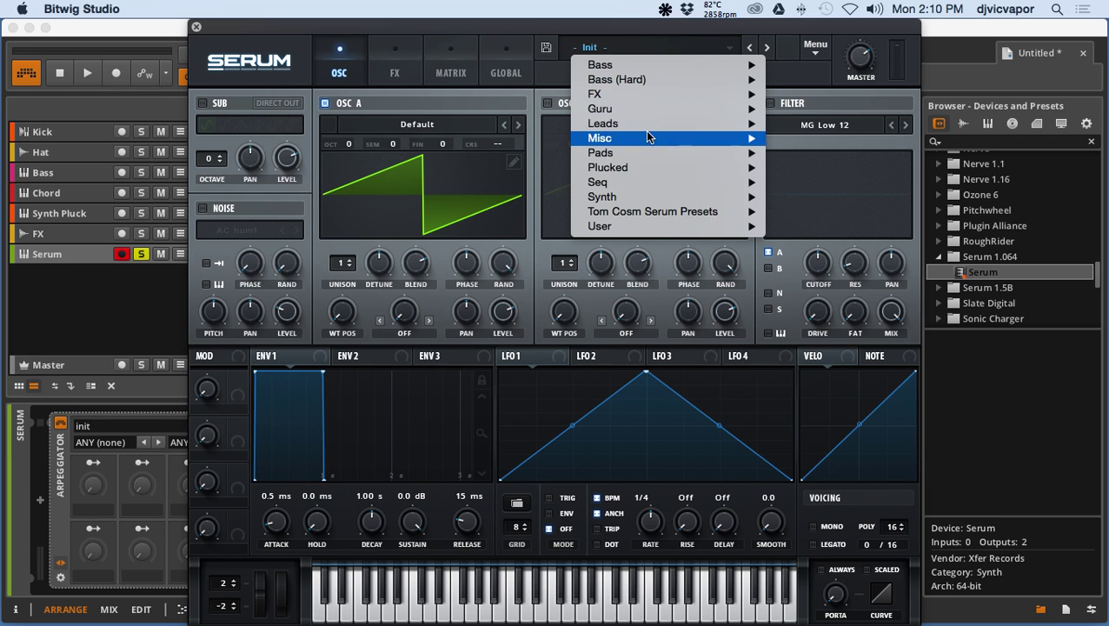
mouse_move(646, 135)
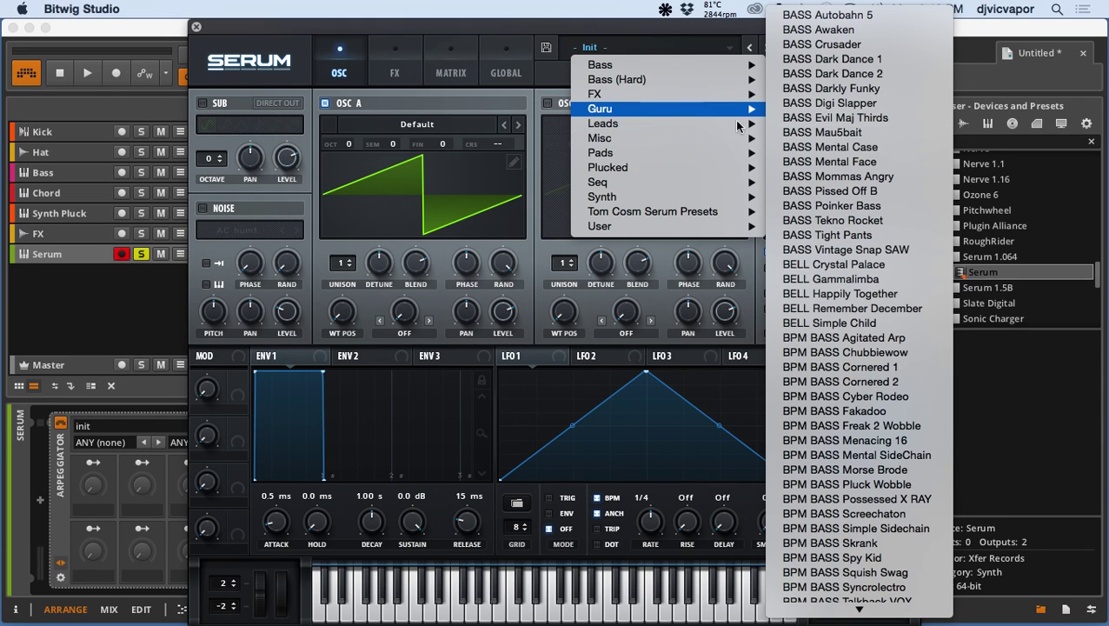
scroll(820, 278, "down", 12)
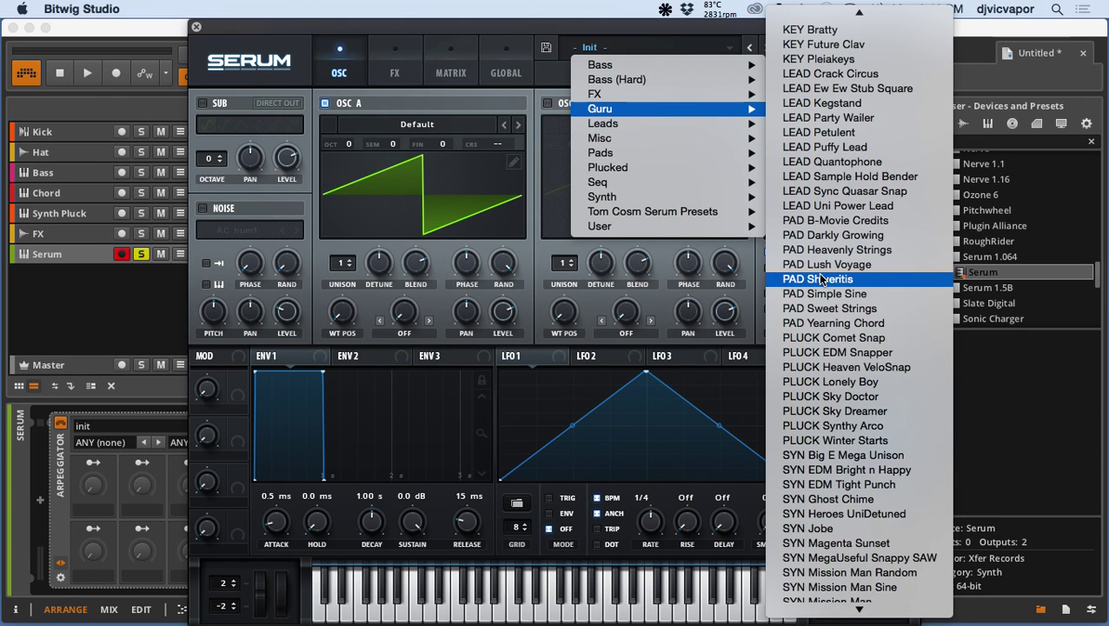
scroll(821, 279, "down", 5)
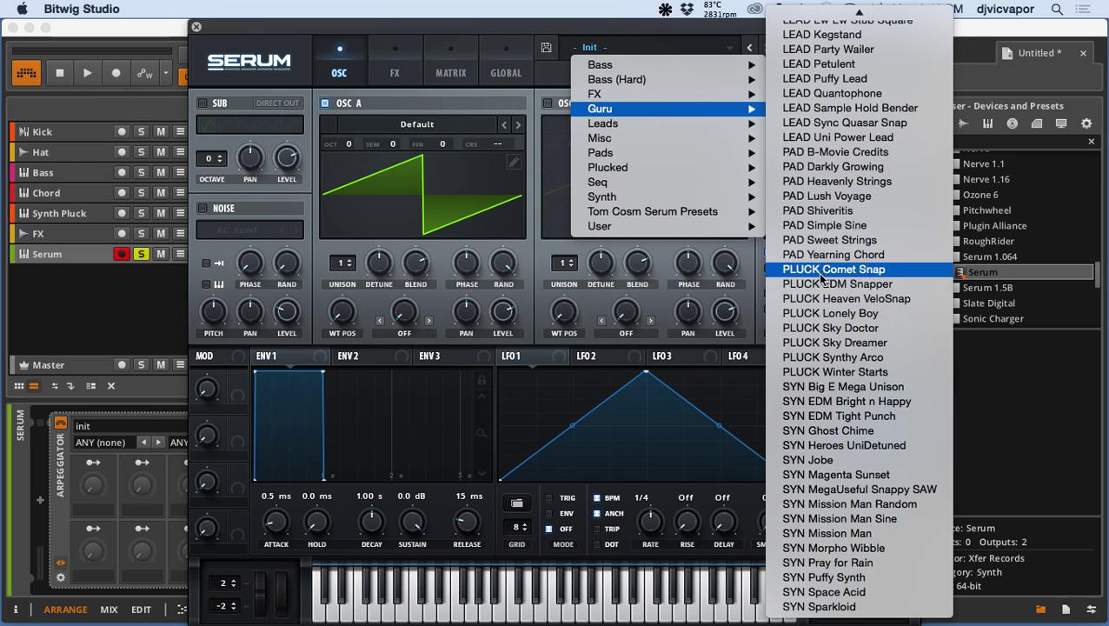
left_click(836, 388)
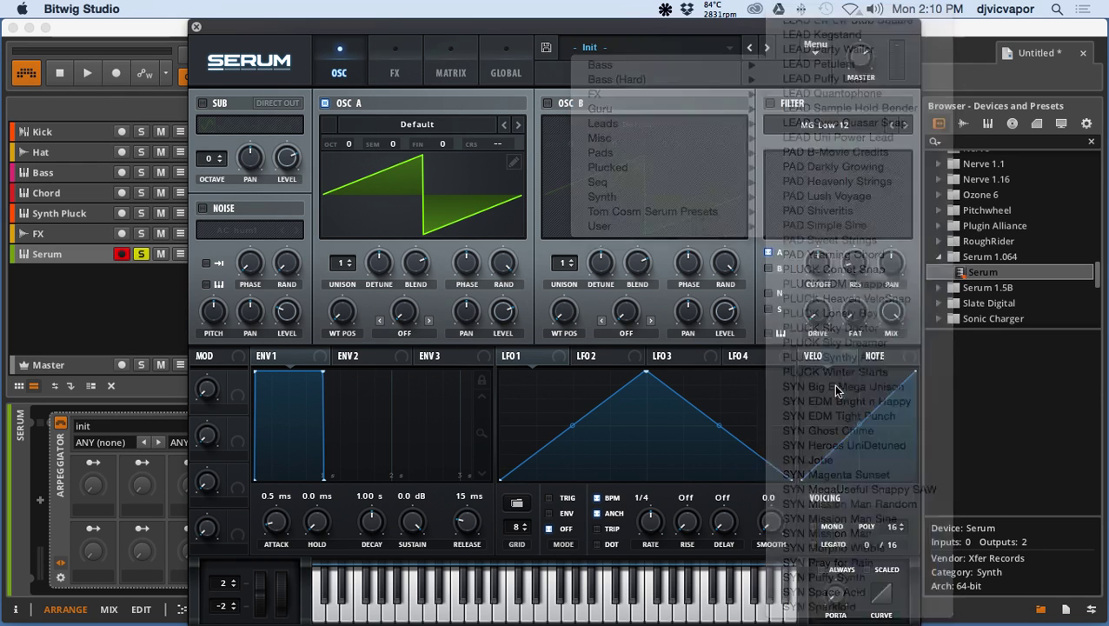
mouse_move(862, 59)
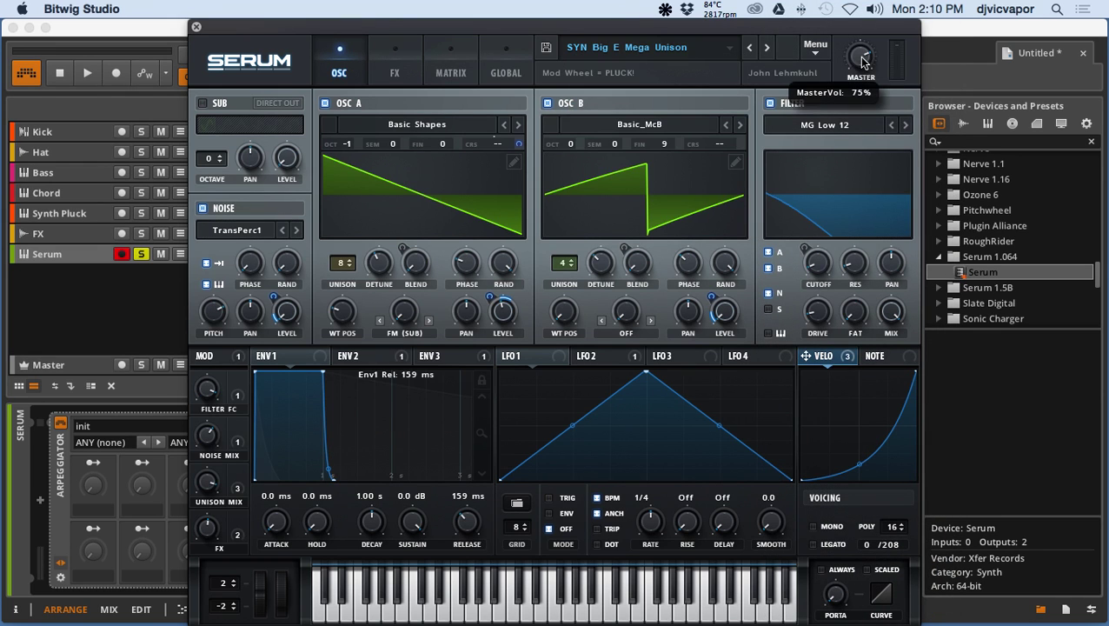
left_click(198, 28)
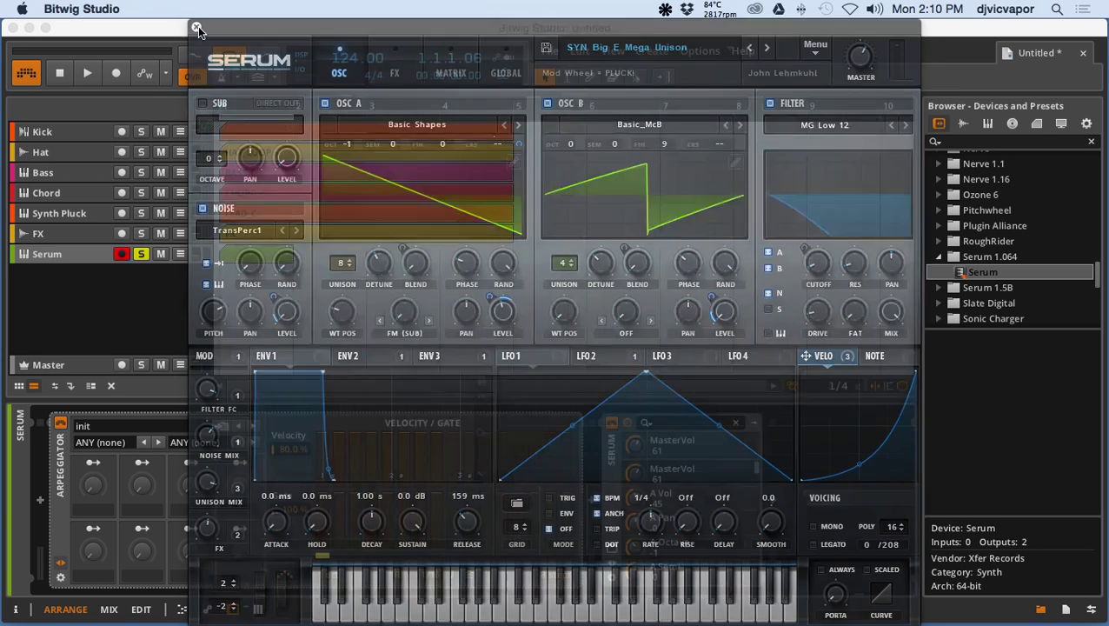
Step: Start playback and audition the Arpeggiator's Allegro Chordmasta preset, settling on the Dancehall preset
left_click(94, 75)
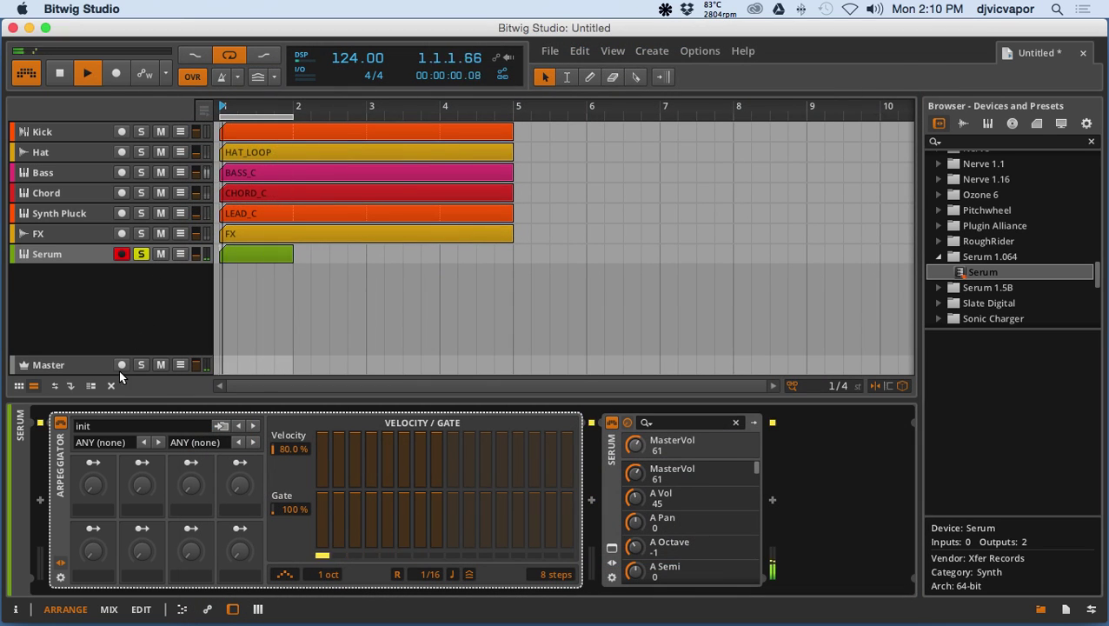
left_click(115, 426)
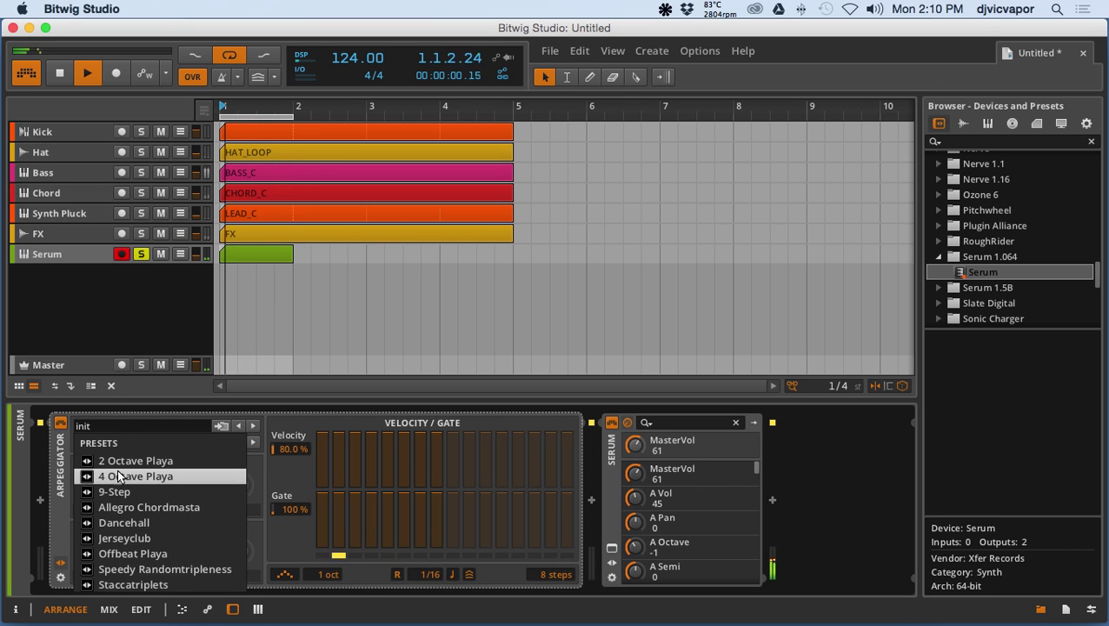
left_click(124, 508)
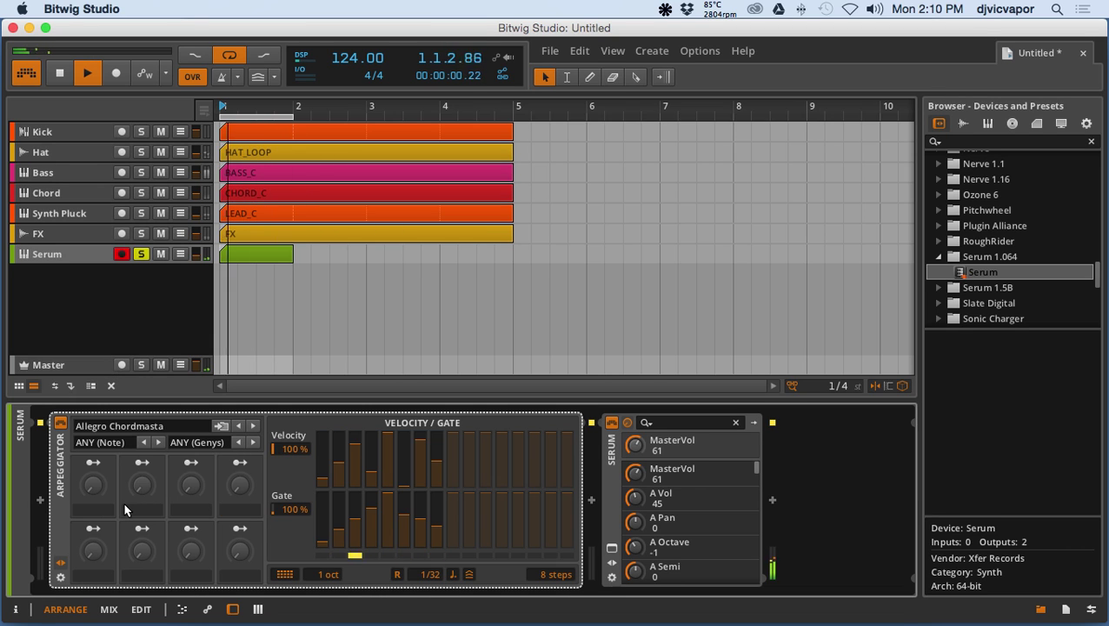
left_click(251, 427)
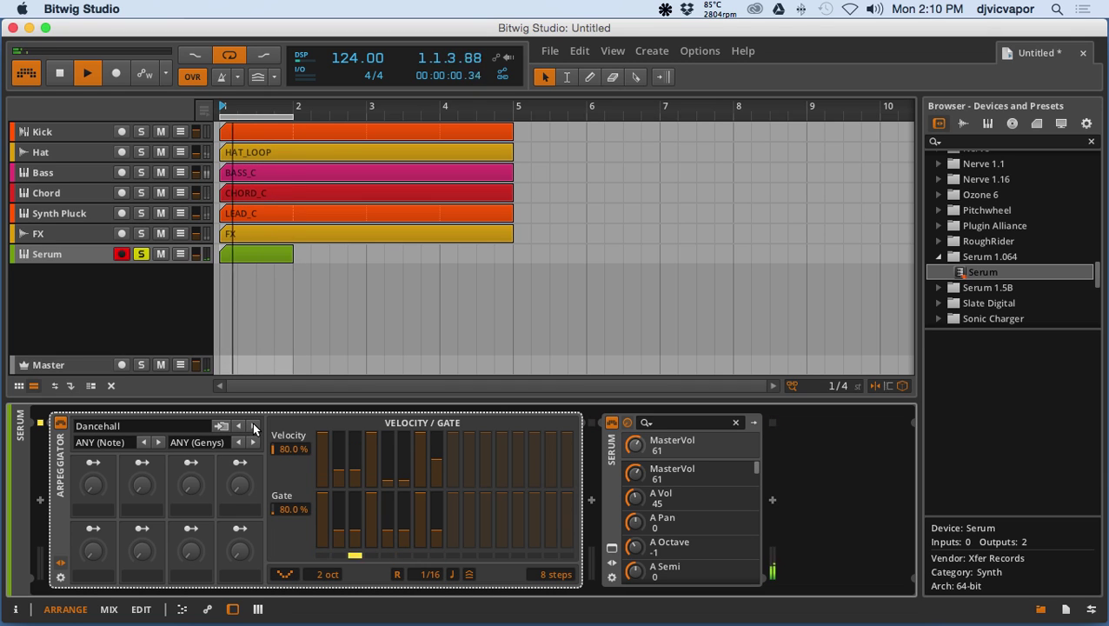
Step: Unsolo the Serum track and adjust its volume against the other tracks
left_click(137, 255)
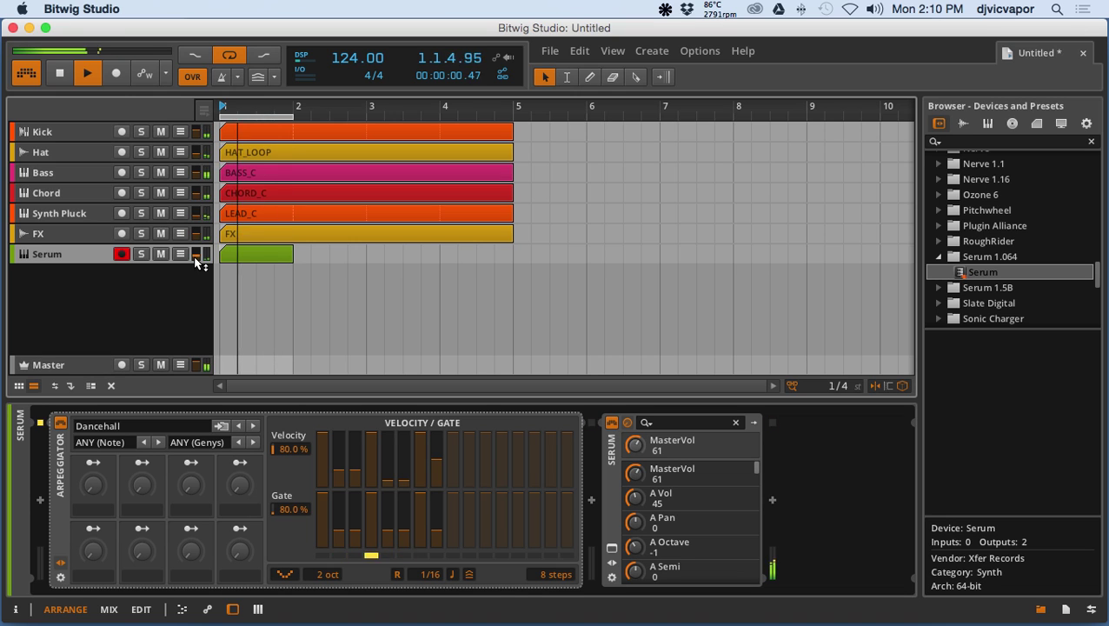
left_click_drag(198, 255, 198, 250)
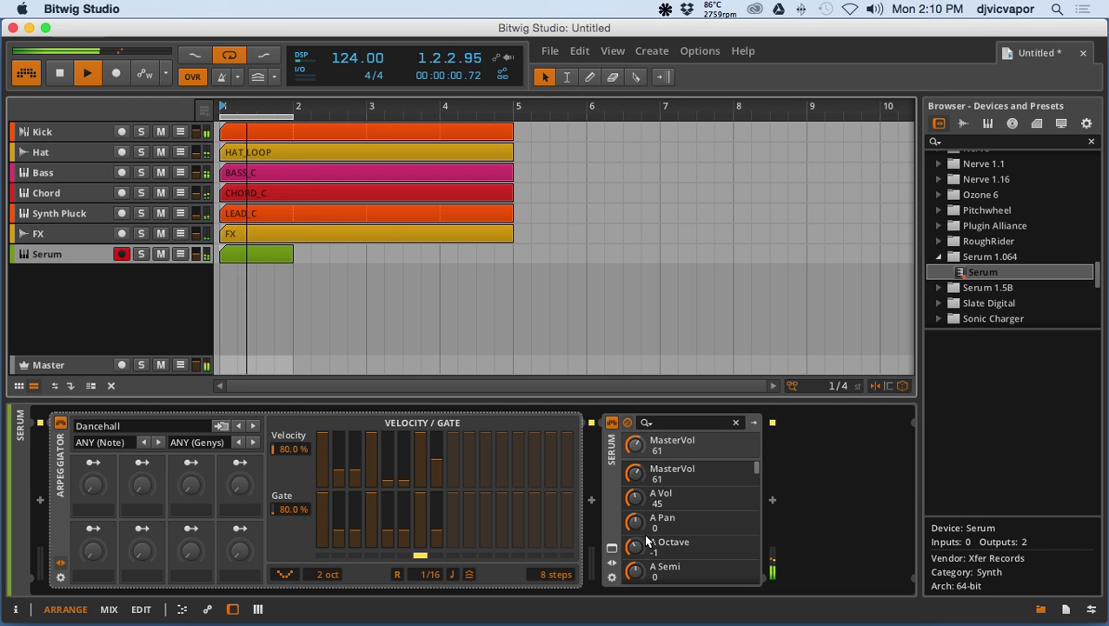
Step: Open the Serum plug-in window and try the Filter FC macro and mod wheel on the SYN Big E Mega Unison preset
left_click(611, 550)
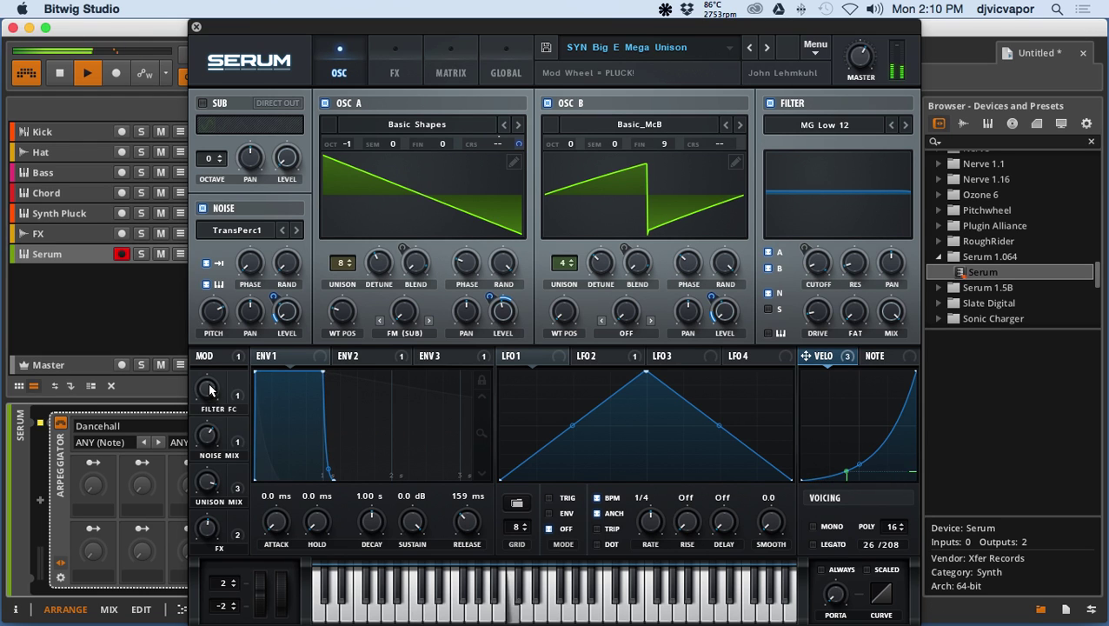
left_click_drag(208, 391, 225, 419)
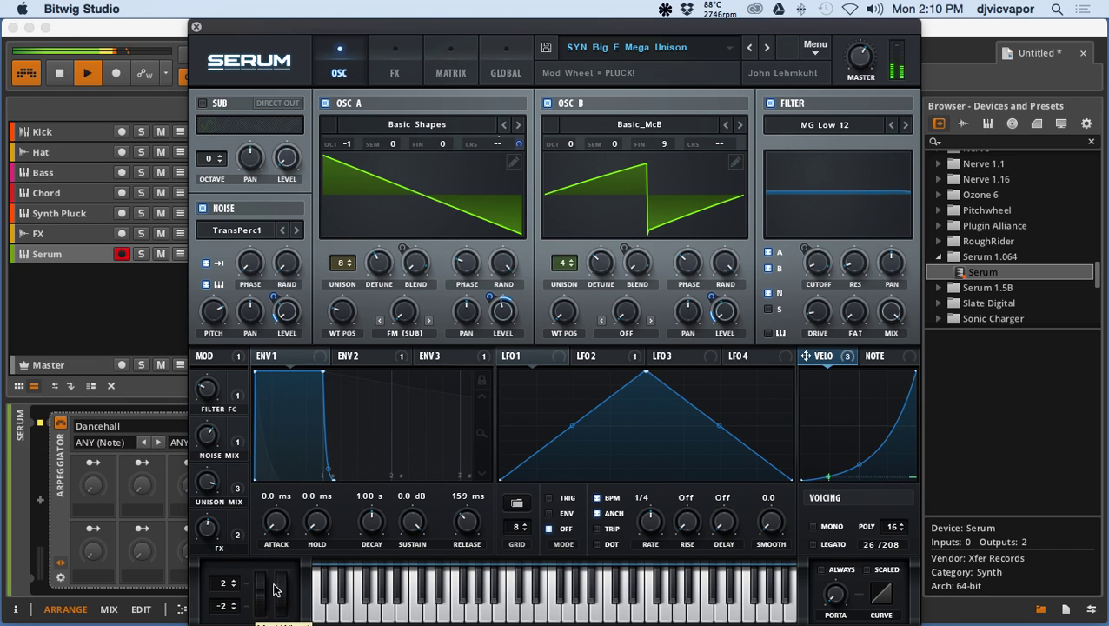
left_click_drag(273, 590, 286, 597)
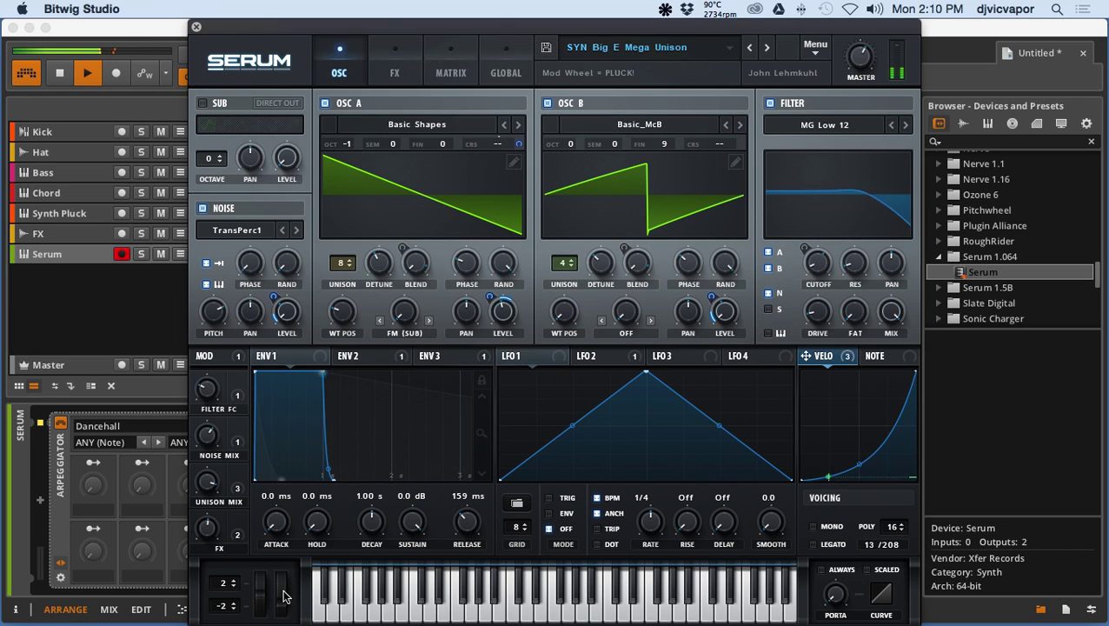
left_click_drag(286, 596, 287, 595)
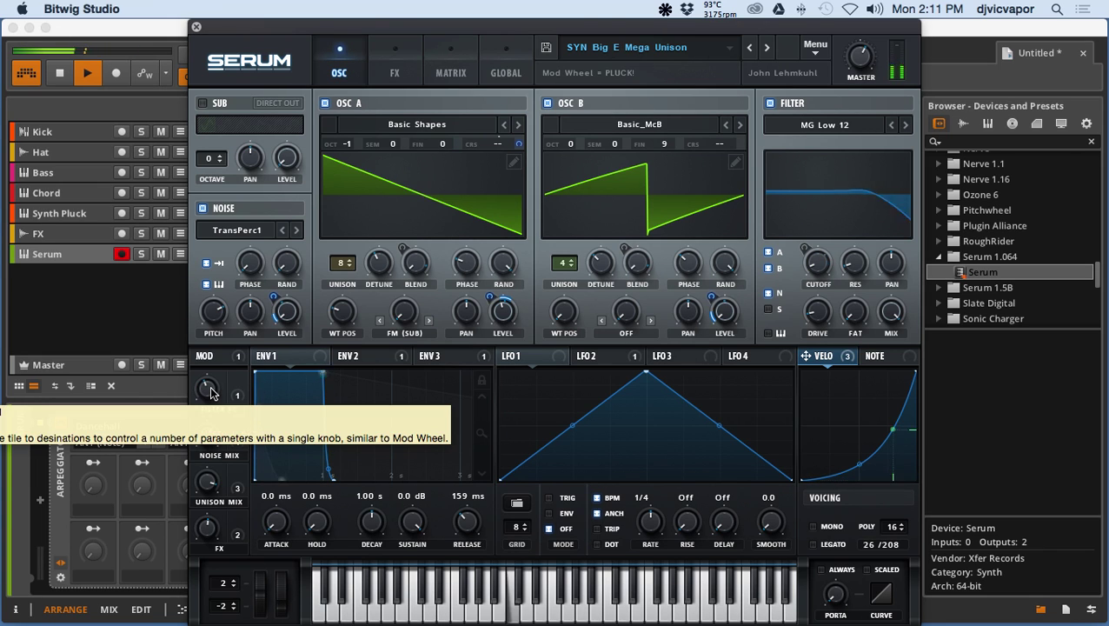
Step: Advance Serum to the SYN EDM Tight Punch preset, shift the plug-in window aside, and solo the Serum track
left_click(764, 47)
left_click_drag(760, 25, 731, 24)
left_click(740, 50)
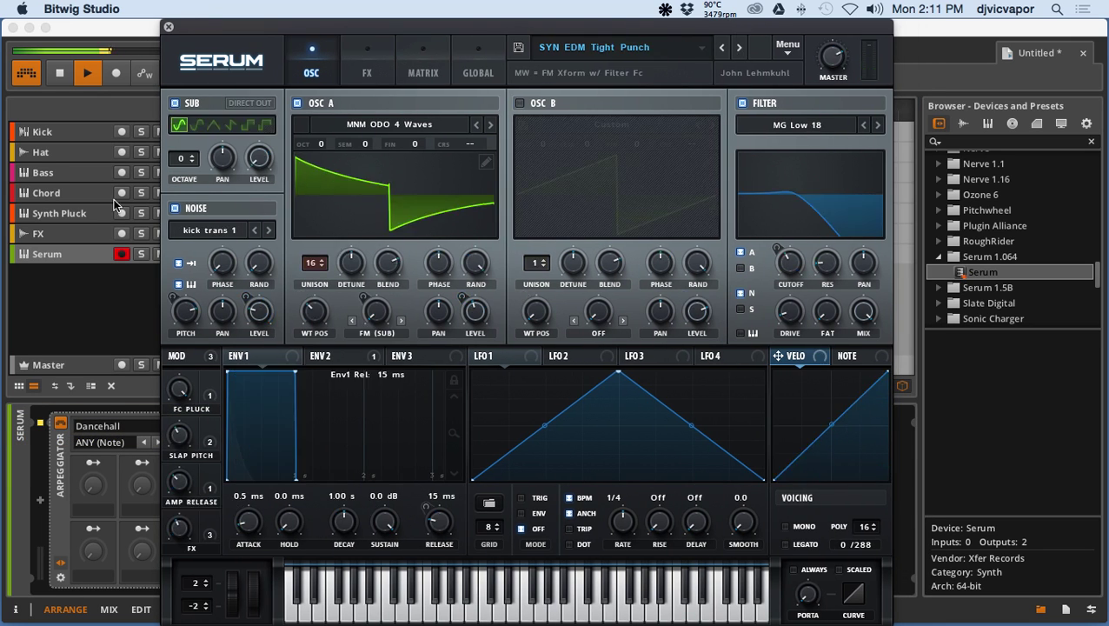
left_click(140, 255)
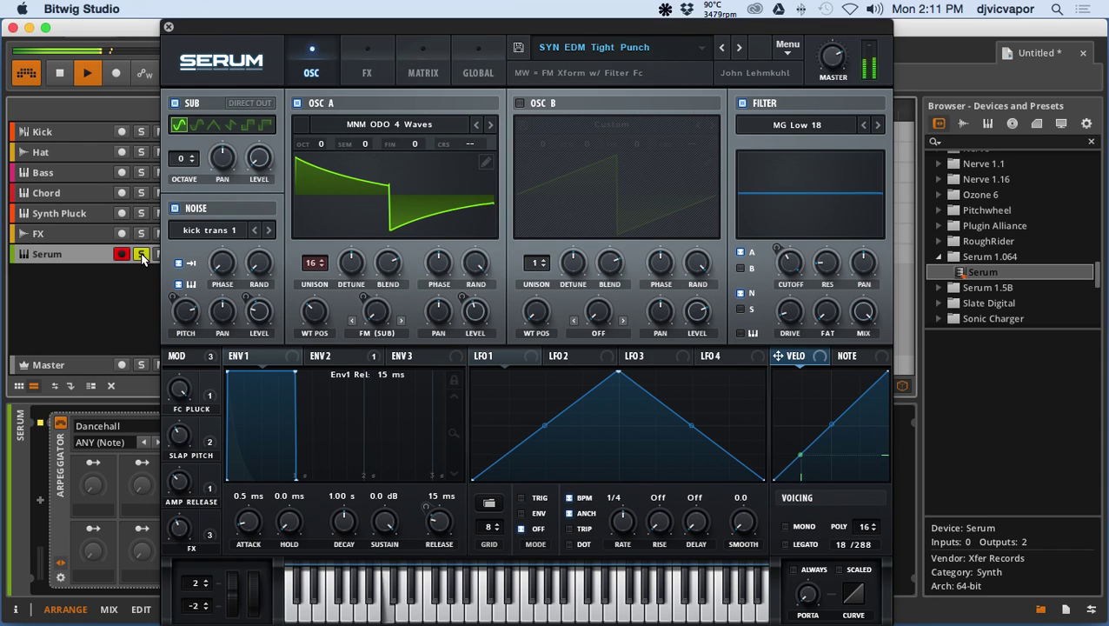
Step: Audition the following Serum presets, settling on SYN MegaUseful Snappy SAW, and unsolo the Serum track
left_click(735, 48)
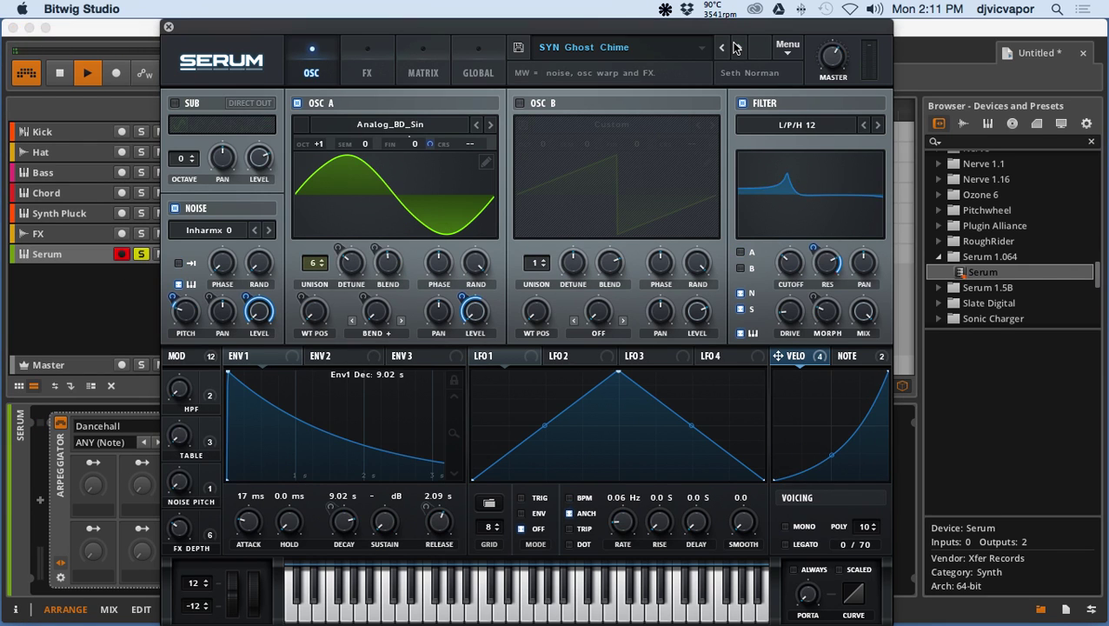
left_click(735, 48)
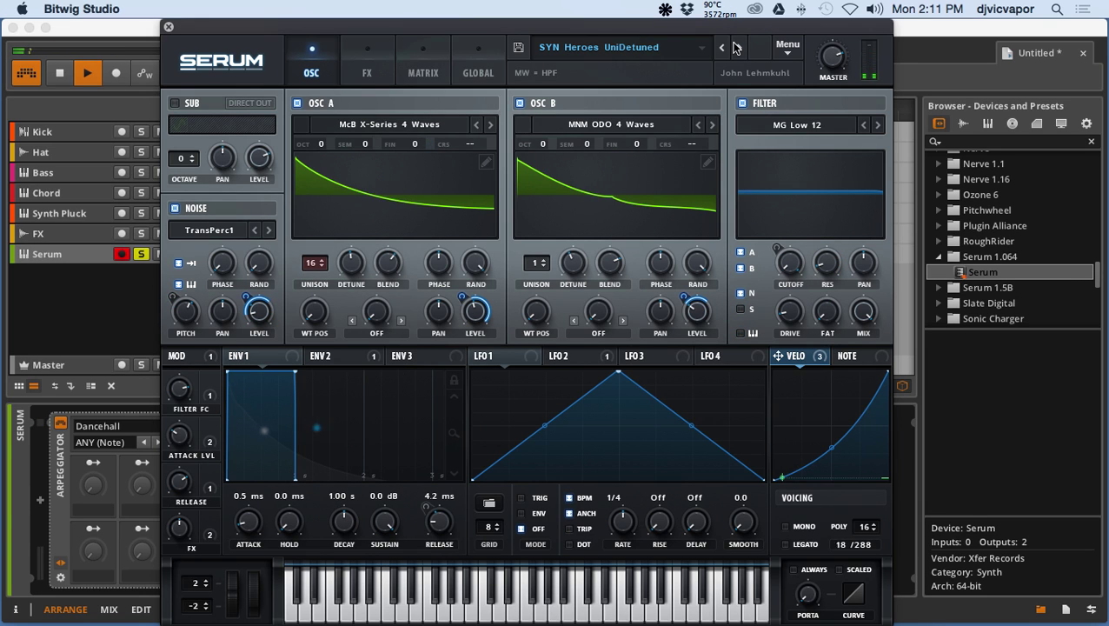
left_click(738, 48)
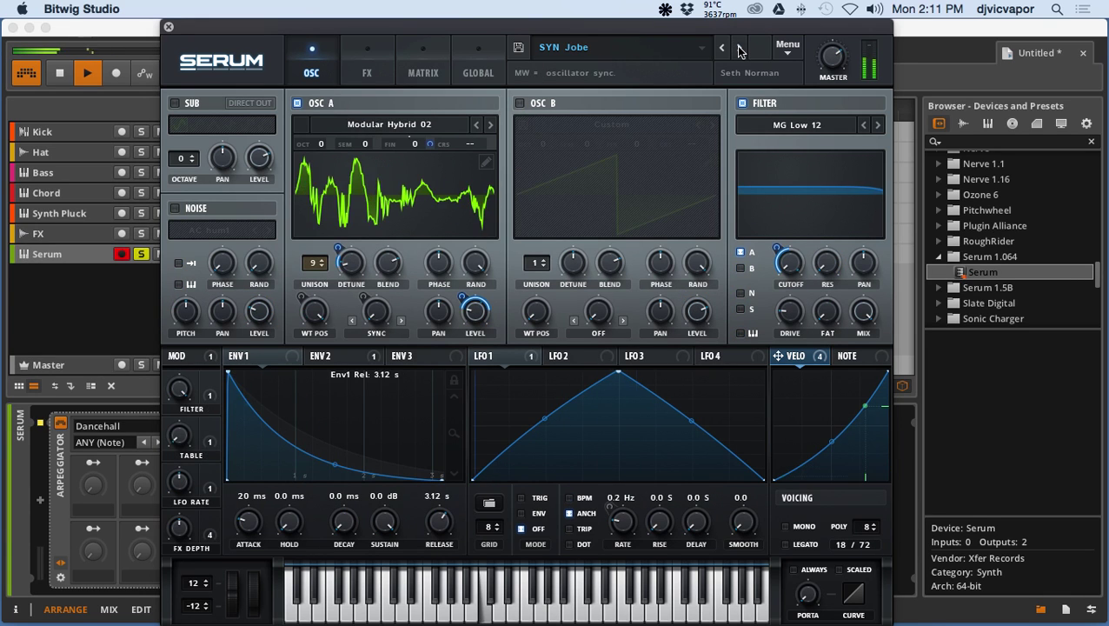
left_click(738, 49)
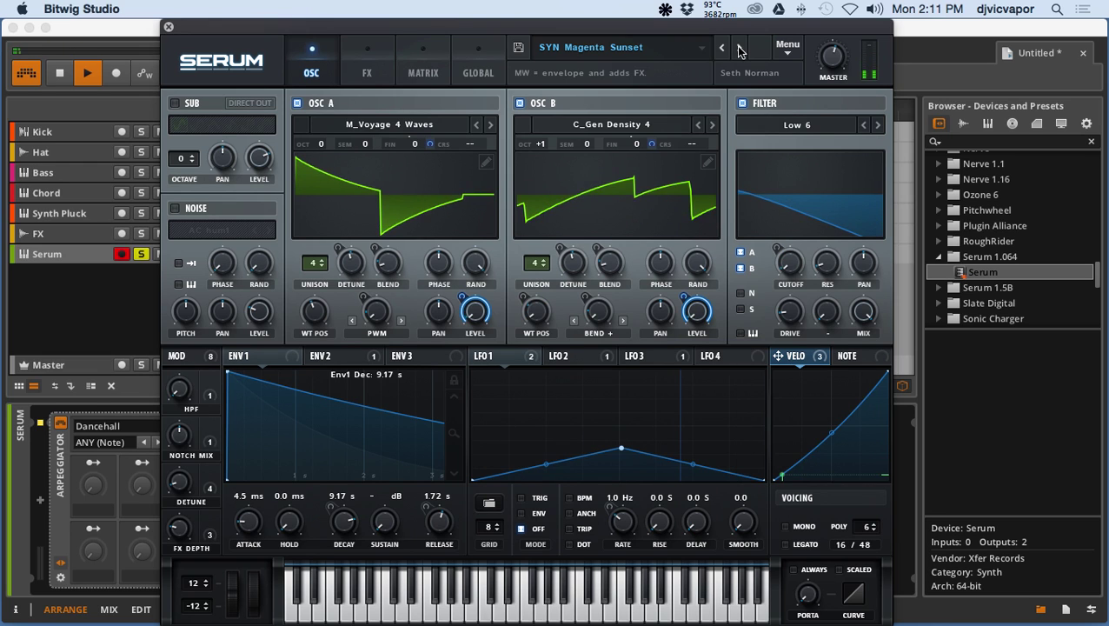
left_click(738, 49)
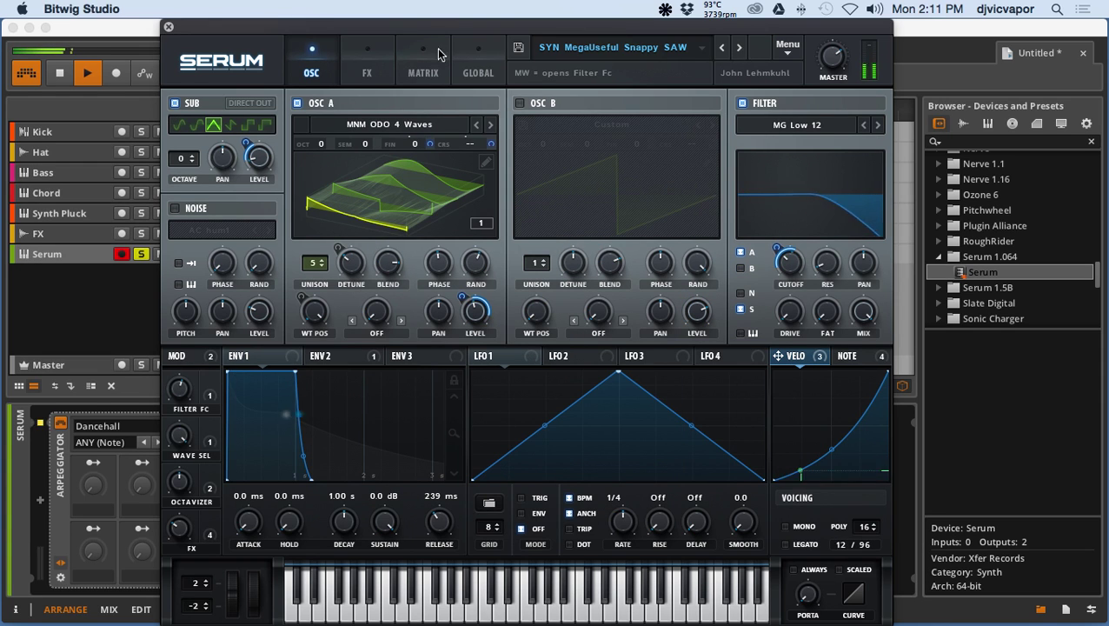
left_click(139, 255)
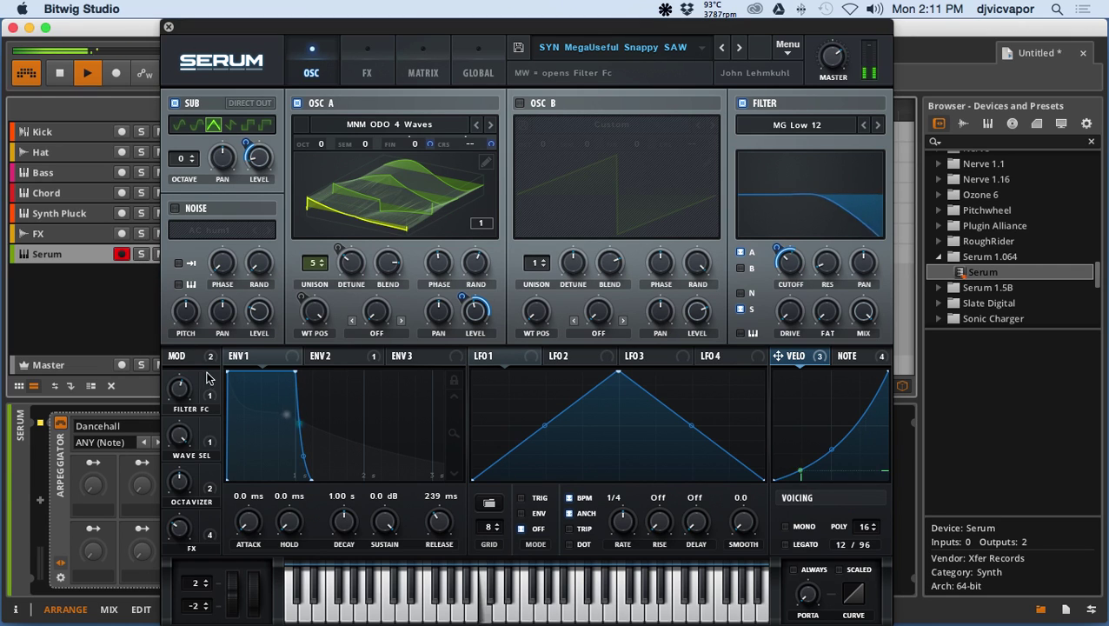
Step: Set Env 1 to 41 ms attack, 875 ms decay, -3.4 dB sustain and 752 ms release, and the Filter FC macro to 35%
left_click_drag(229, 373, 250, 380)
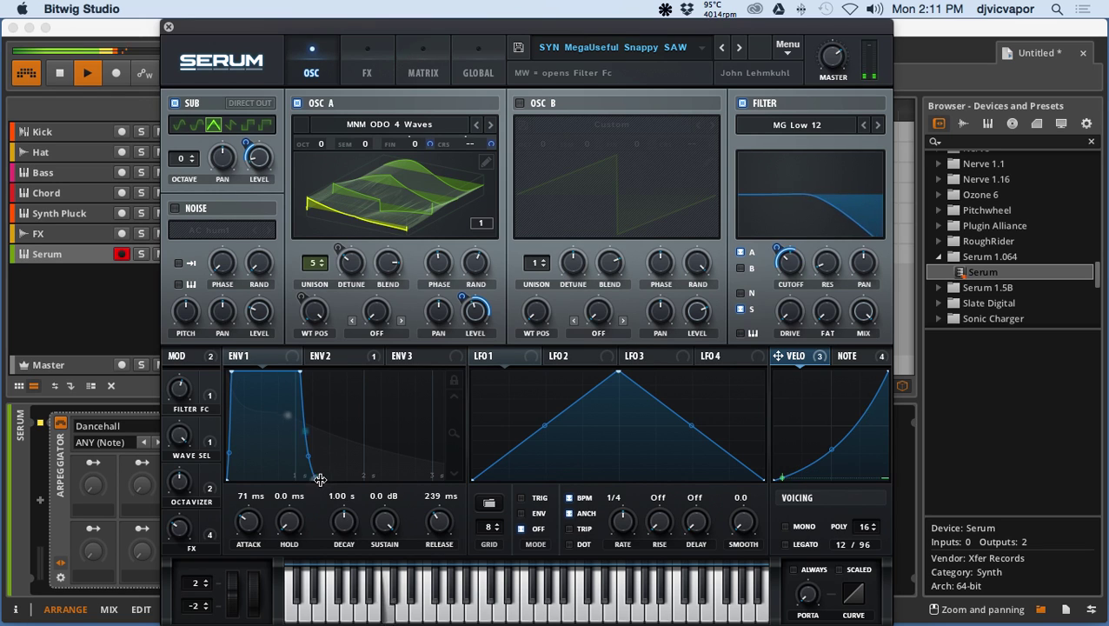
mouse_move(346, 528)
left_mouse_down()
mouse_move(345, 504)
mouse_move(344, 518)
left_mouse_up()
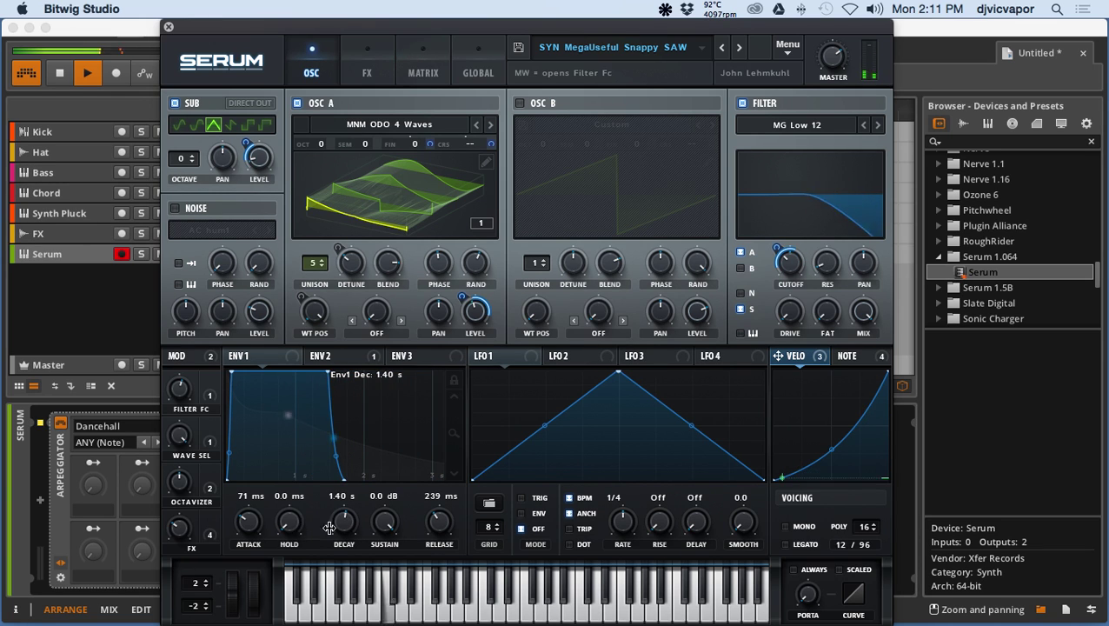
left_click_drag(430, 523, 383, 548)
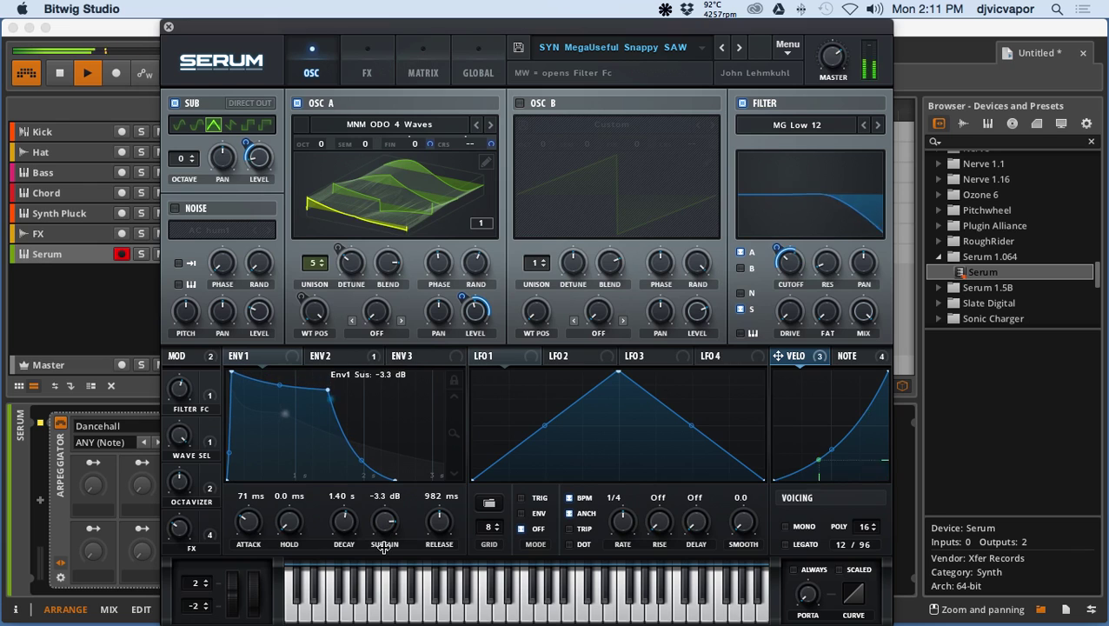
left_click_drag(442, 520, 443, 523)
left_click_drag(348, 518, 344, 522)
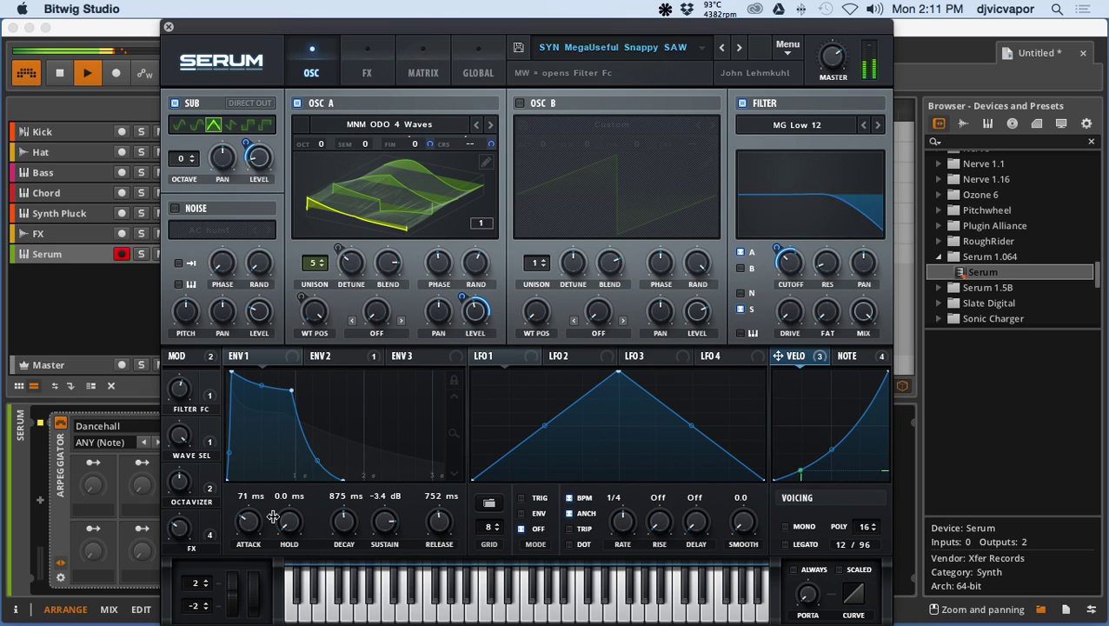
left_click_drag(248, 520, 249, 522)
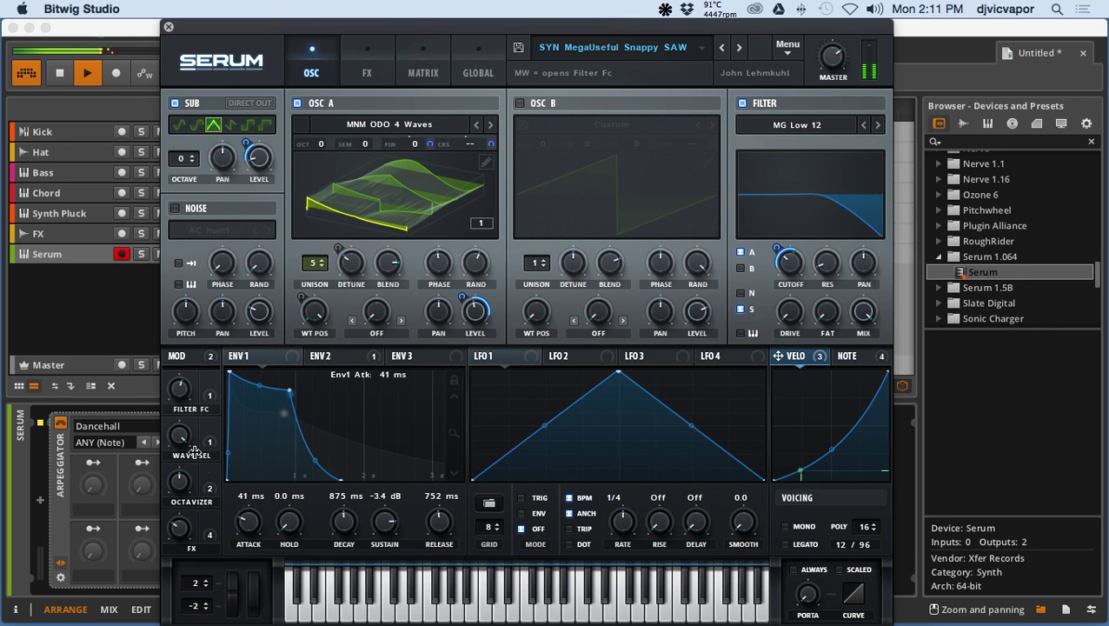
left_click_drag(181, 387, 172, 431)
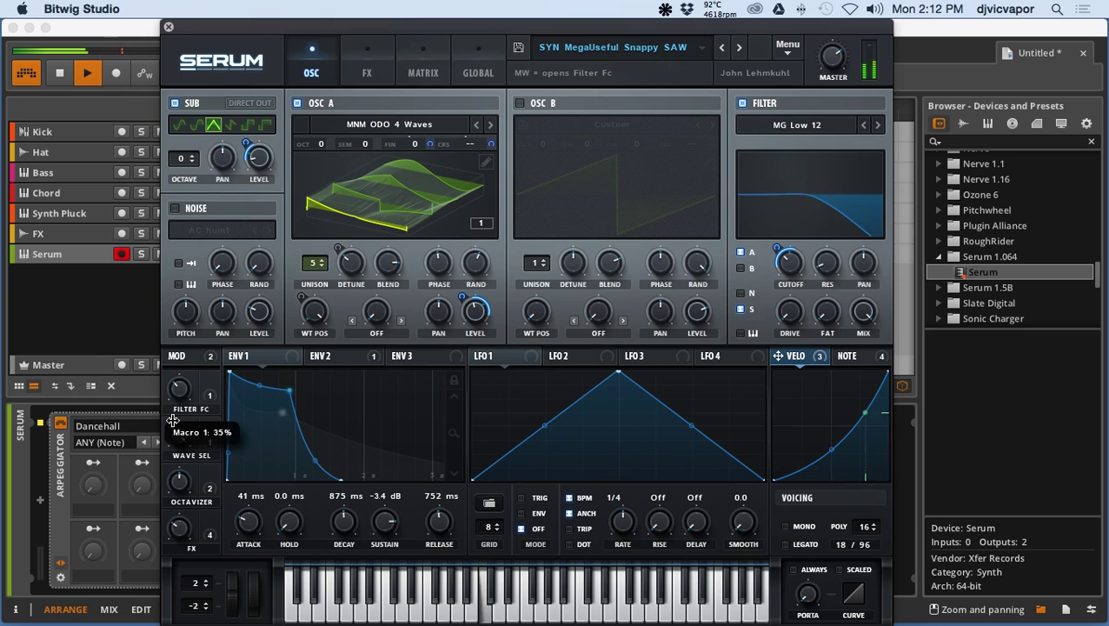
left_click_drag(172, 420, 172, 422)
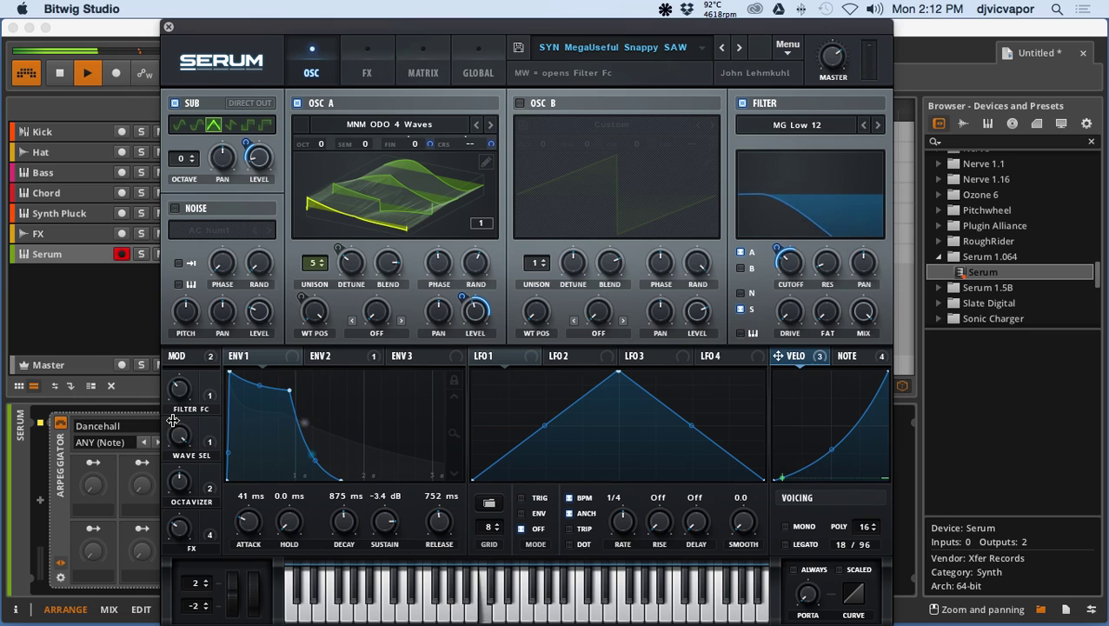
Step: Load the analog BSOD_Square wavetable in OSC A and advance through the following wavetables to Jno
left_click(387, 126)
mouse_move(379, 144)
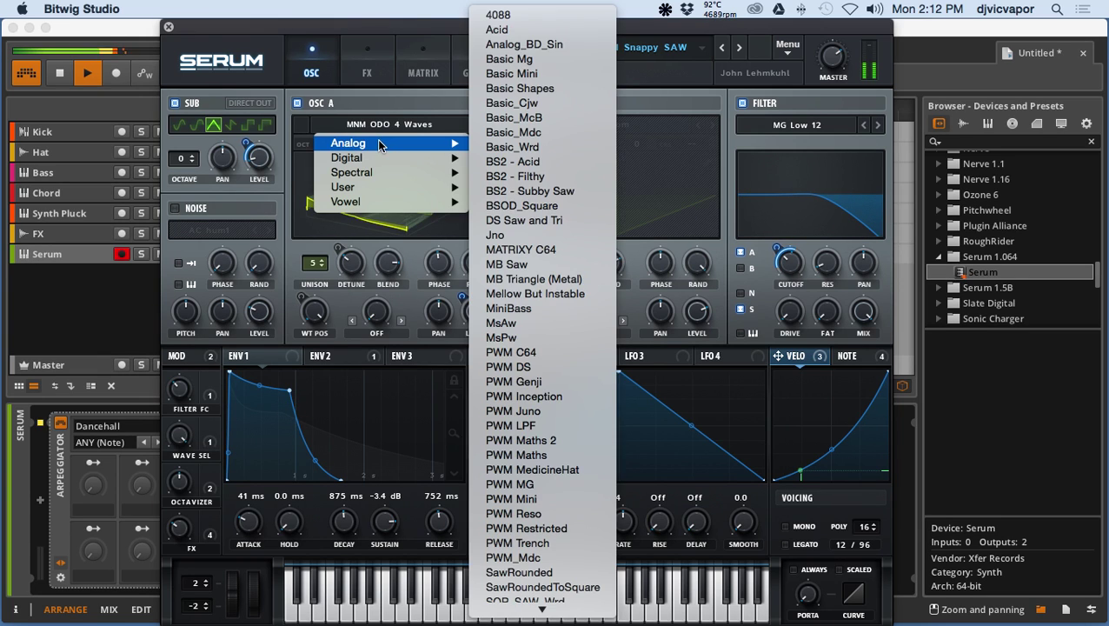
left_click(514, 205)
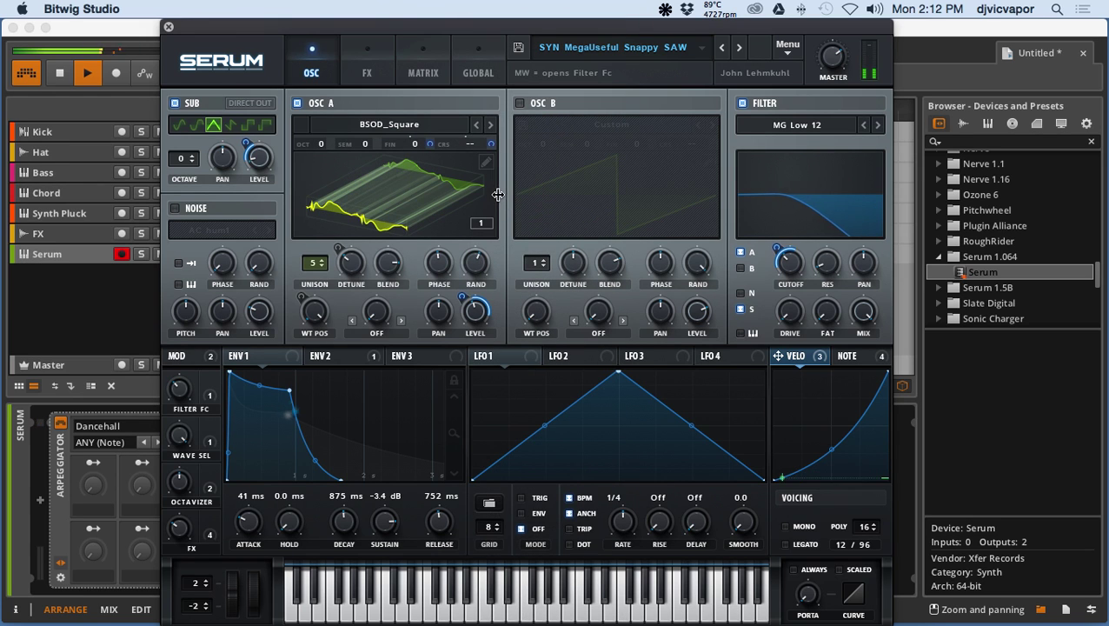
left_click(491, 126)
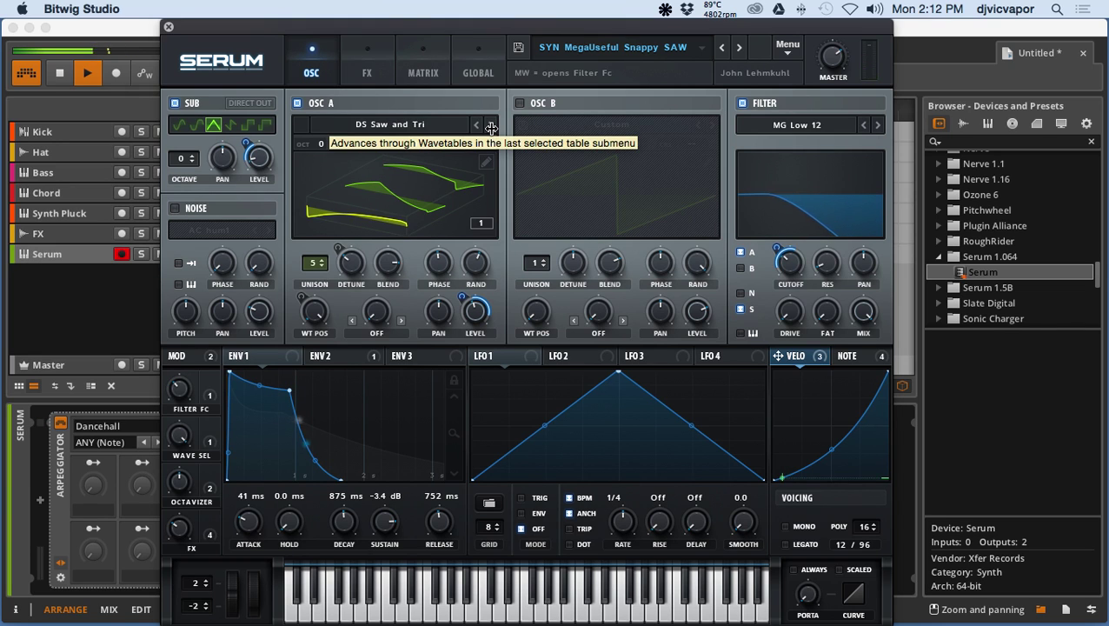
left_click(491, 126)
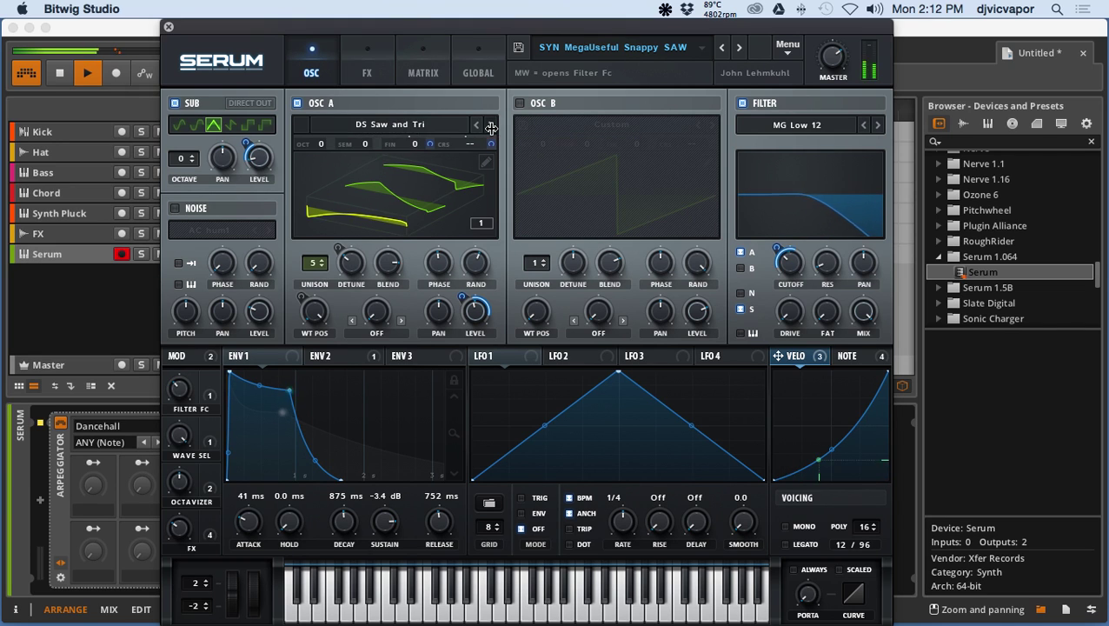
Step: Solo the Serum track and advance OSC A's wavetable to MB Triangle (Metal)
left_click(145, 260)
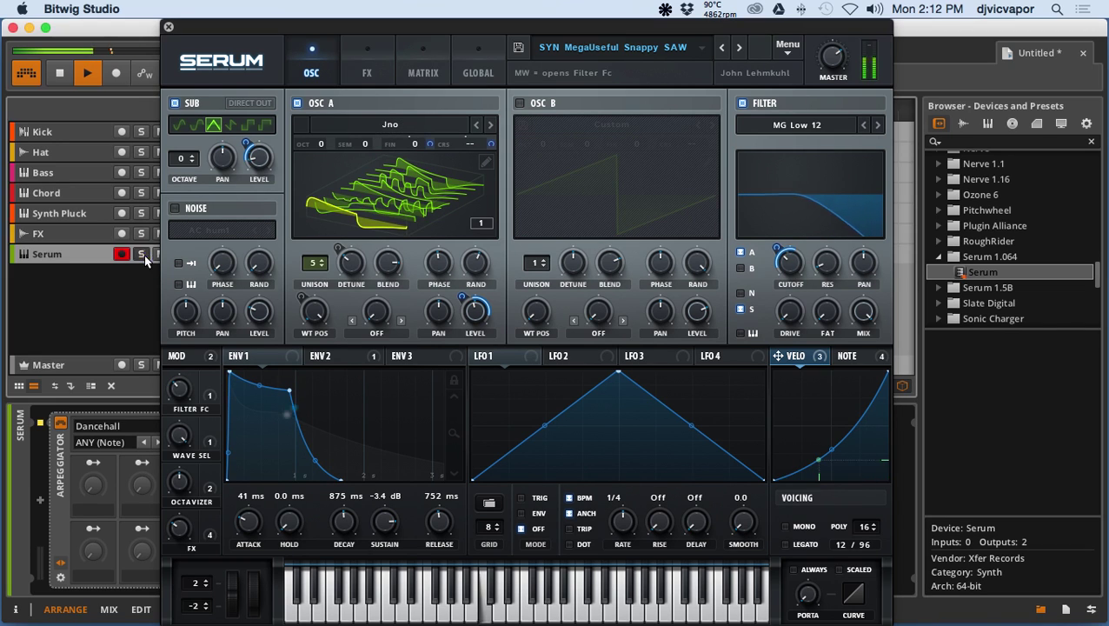
left_click(491, 127)
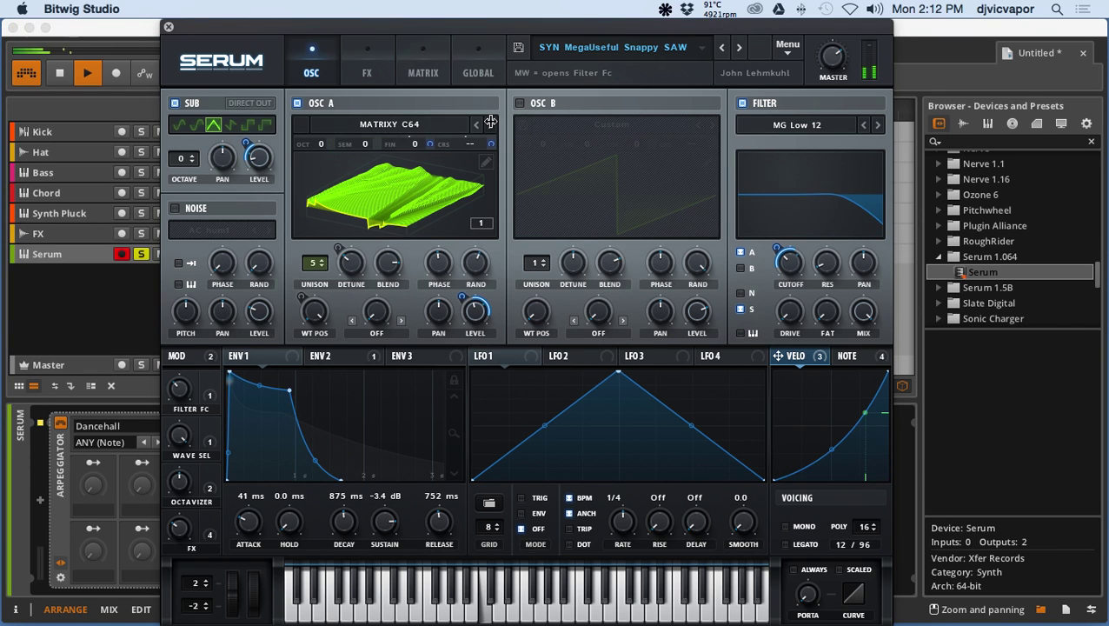
left_click(491, 124)
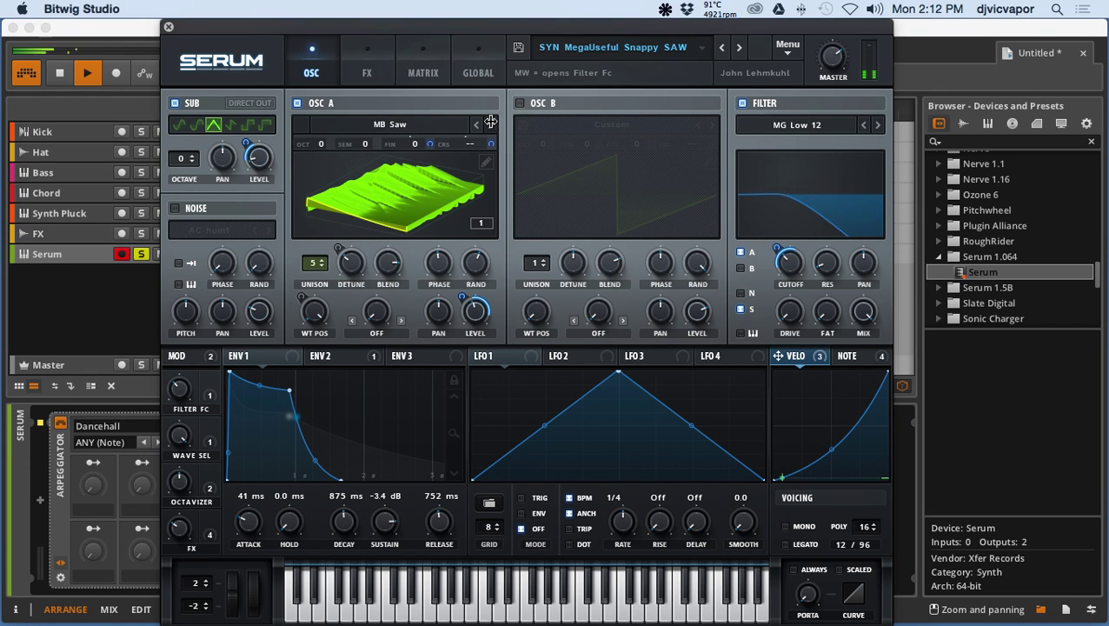
left_click(491, 124)
Step: Close Serum's window and save a minimum Exhaust fan speed of 5500 RPM in the smcFanControl preferences
left_click(716, 11)
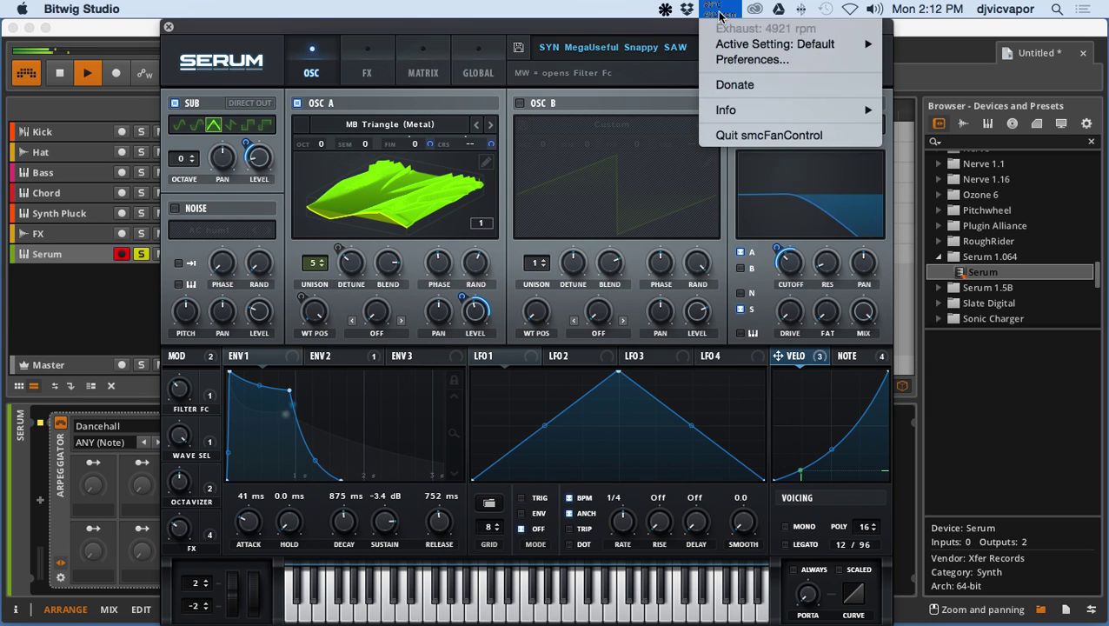
left_click(756, 44)
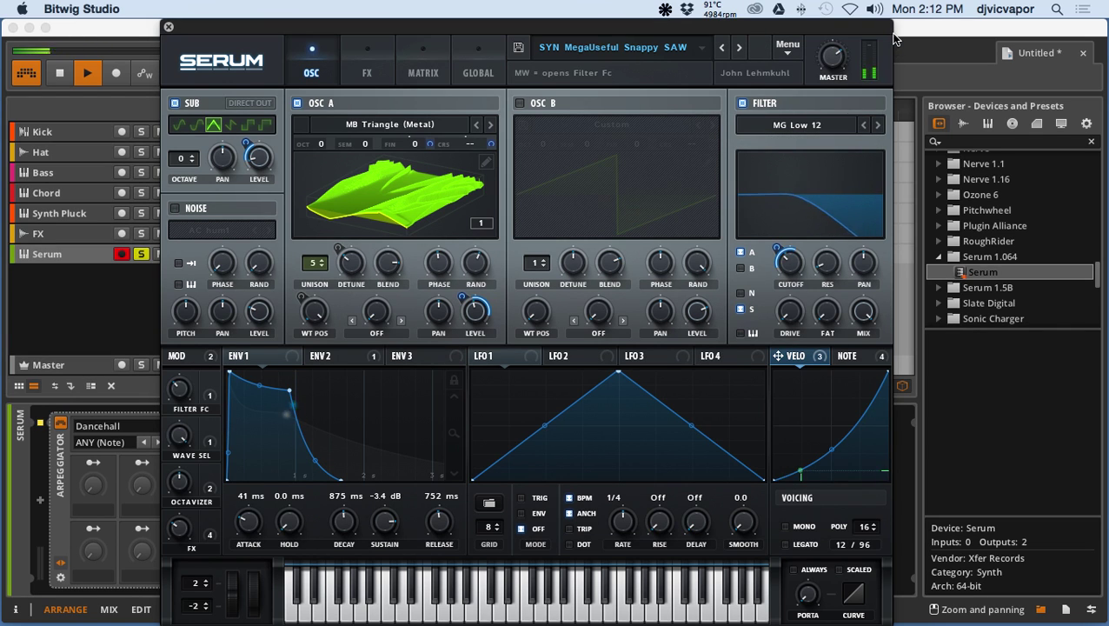
left_click(170, 28)
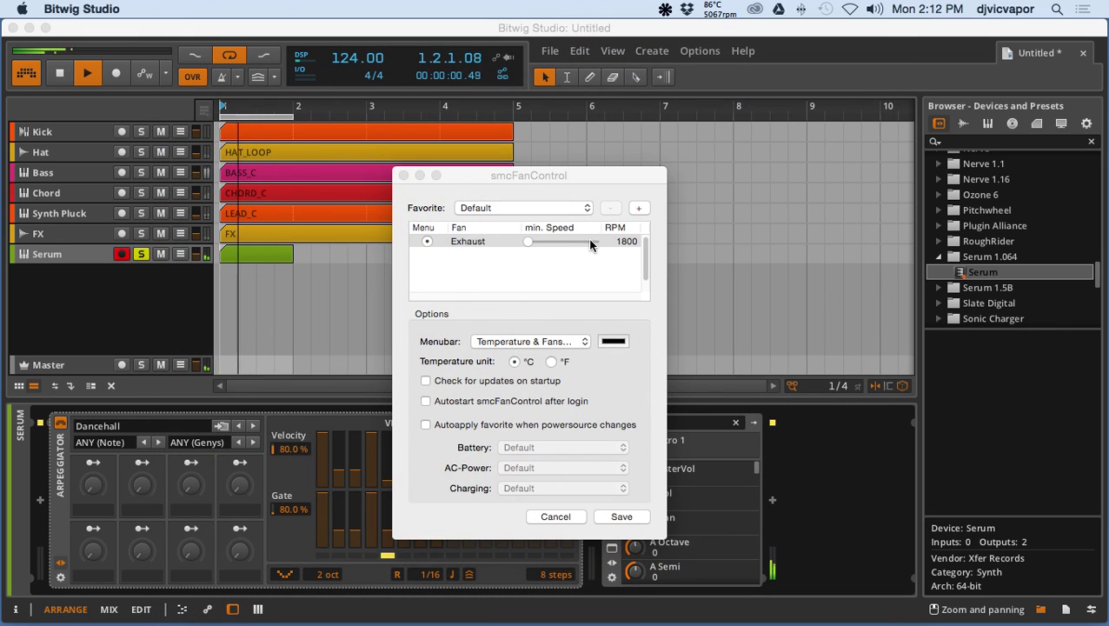
left_click(596, 241)
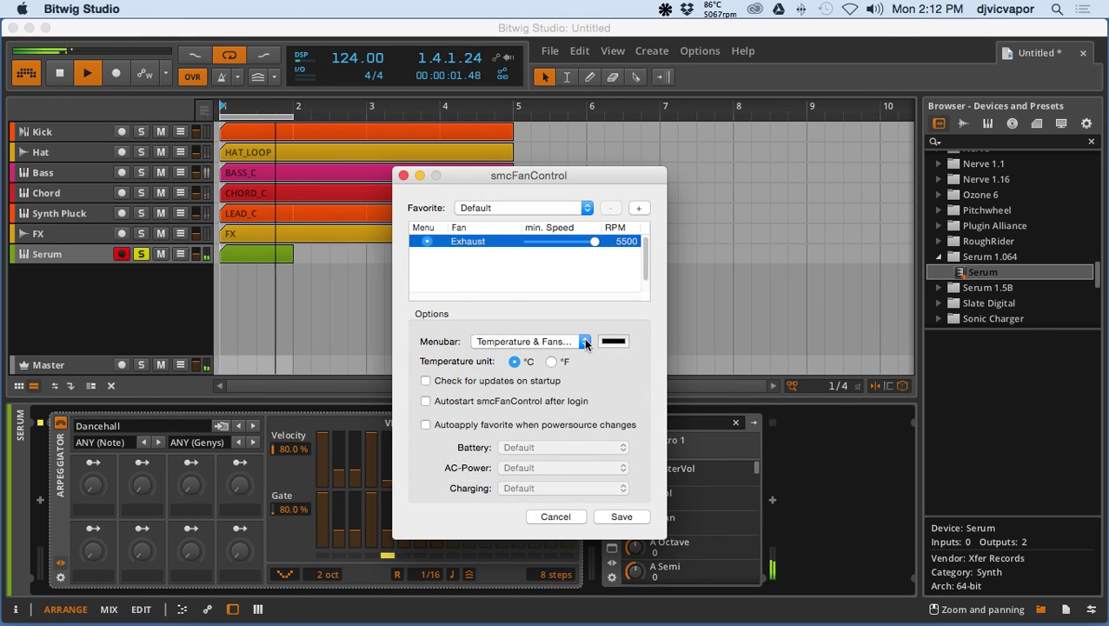
left_click(606, 515)
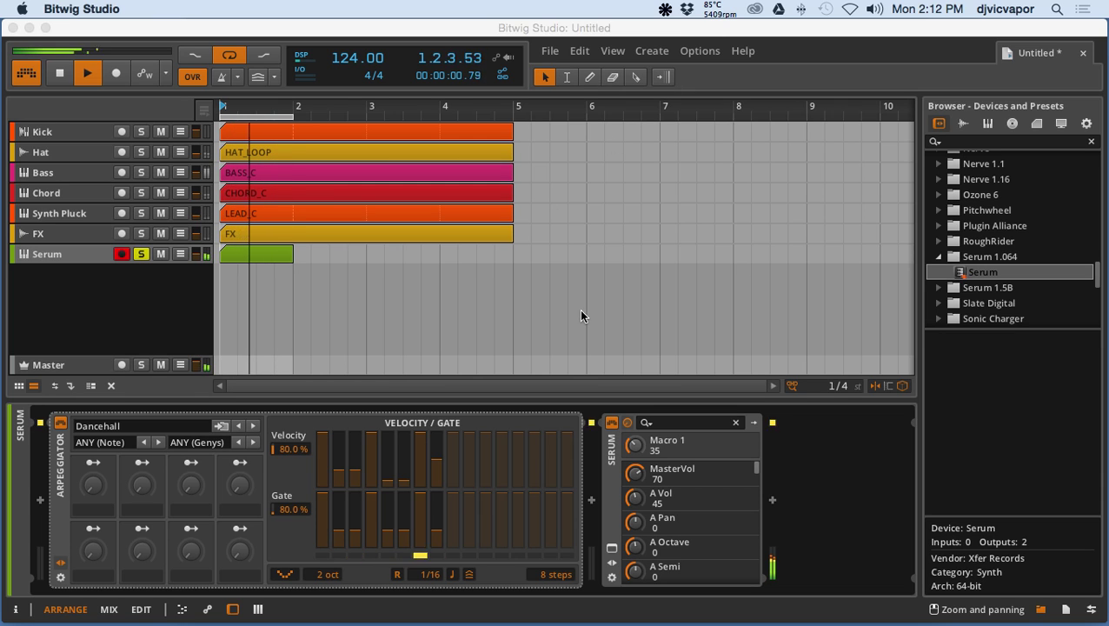
Step: Reopen Serum's window, advance OSC A to the Mellow But Instable wavetable, and reposition the window
left_click(611, 548)
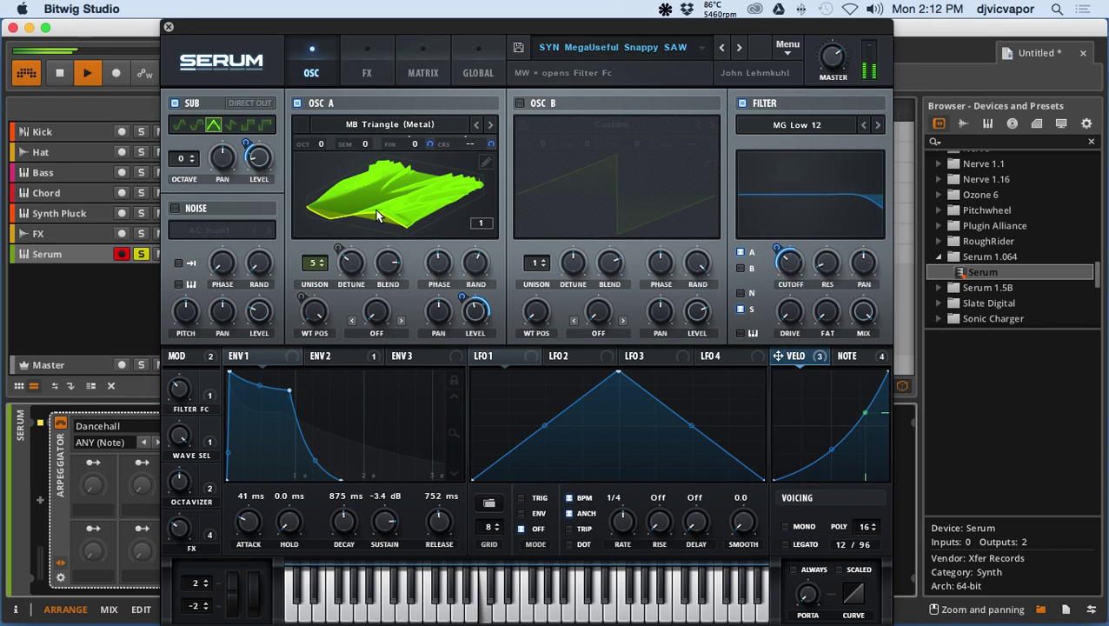
left_click(489, 125)
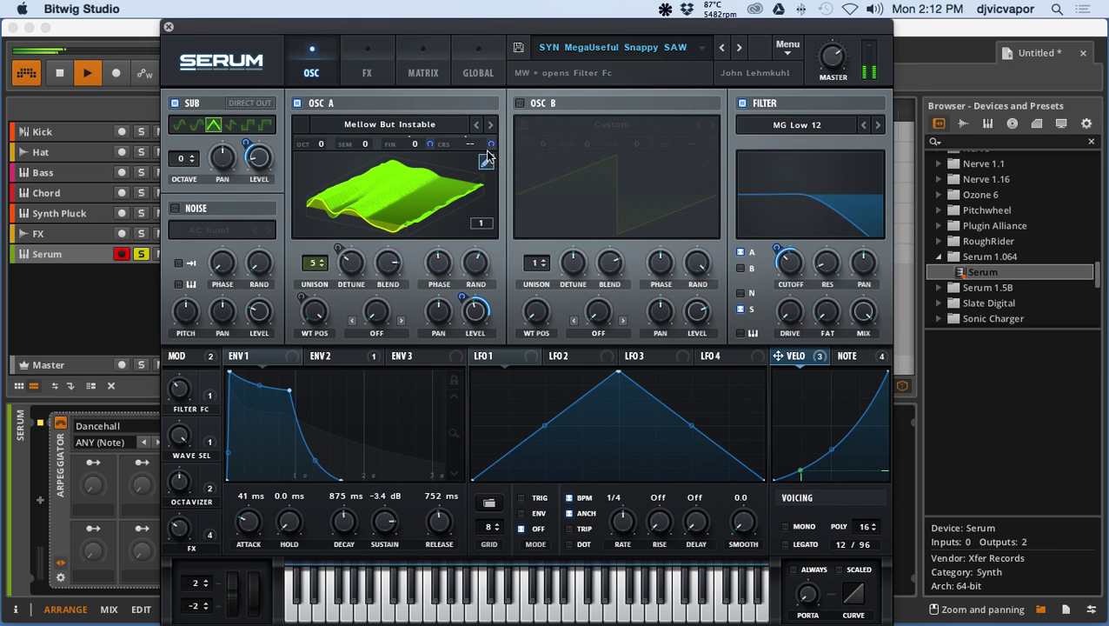
left_click_drag(470, 23, 540, 112)
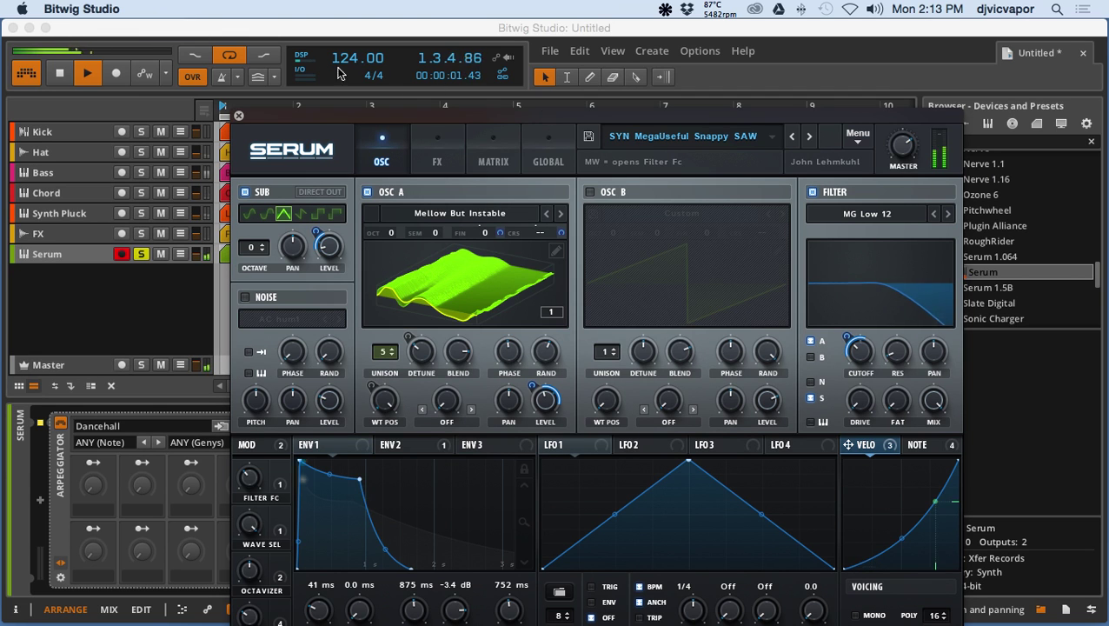
left_click_drag(470, 117, 443, 45)
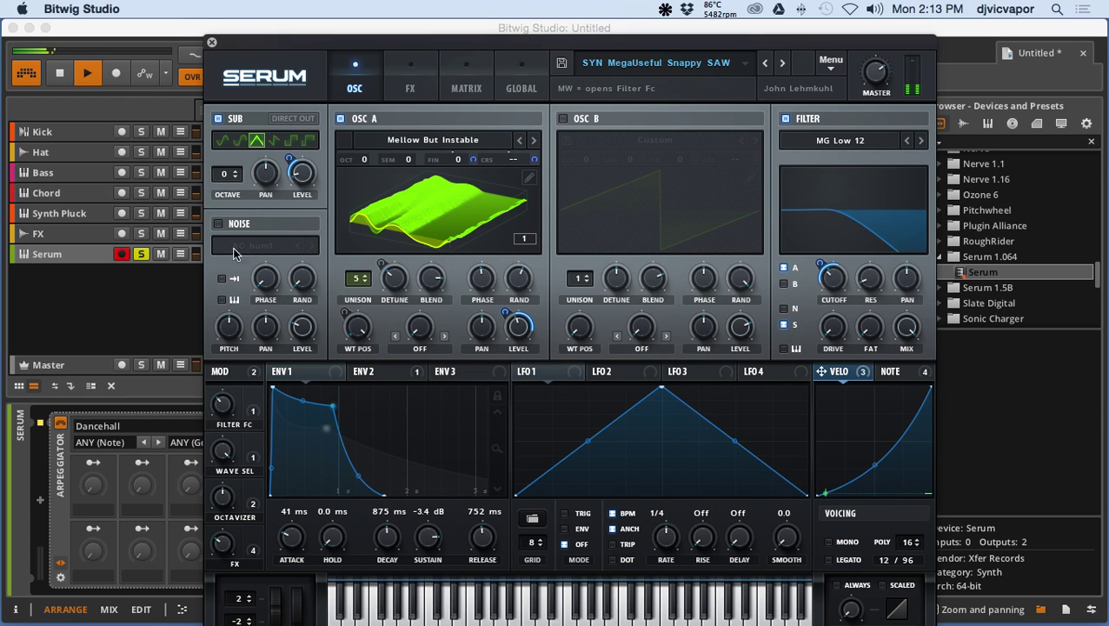
Step: Set Serum's Filter FC macro to 63% and return to the full mix with the plugin window closed
left_click_drag(228, 410, 228, 354)
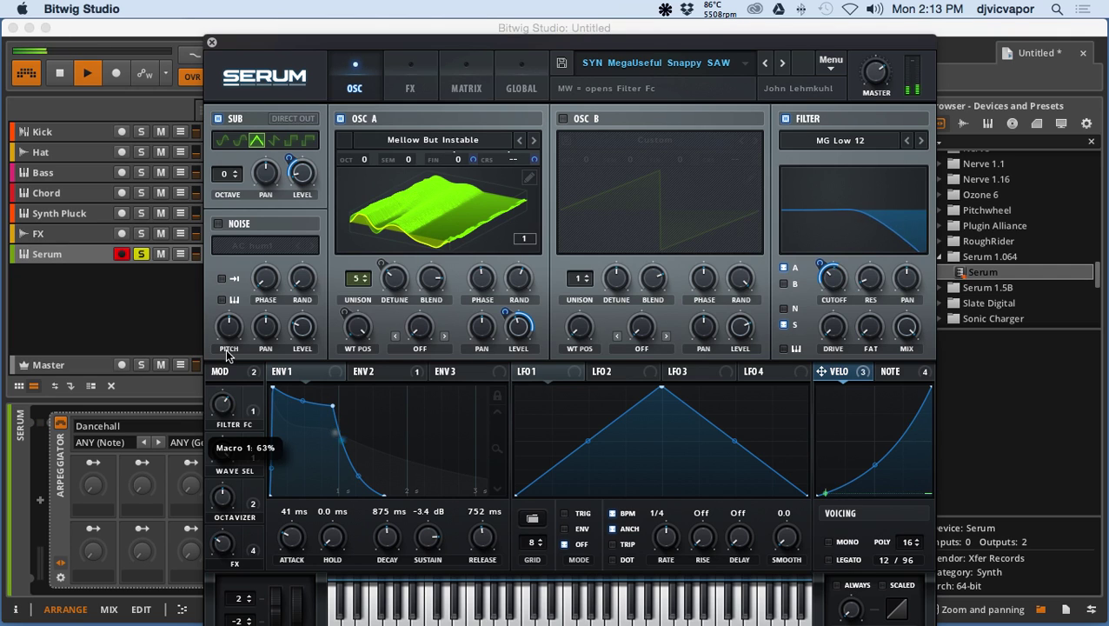
left_click(141, 254)
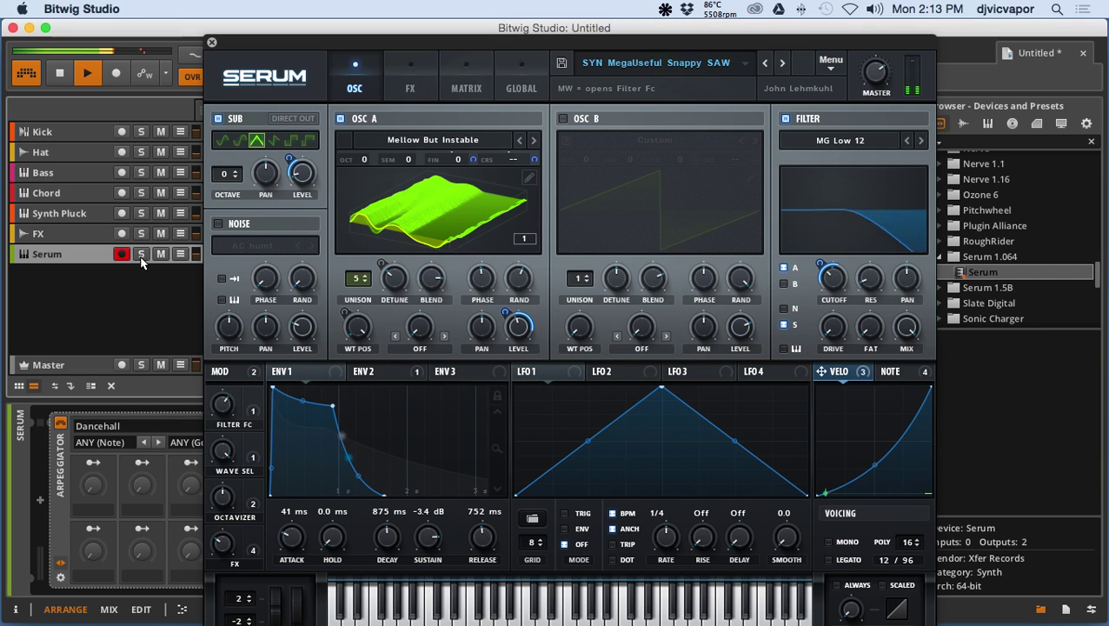
left_click(212, 42)
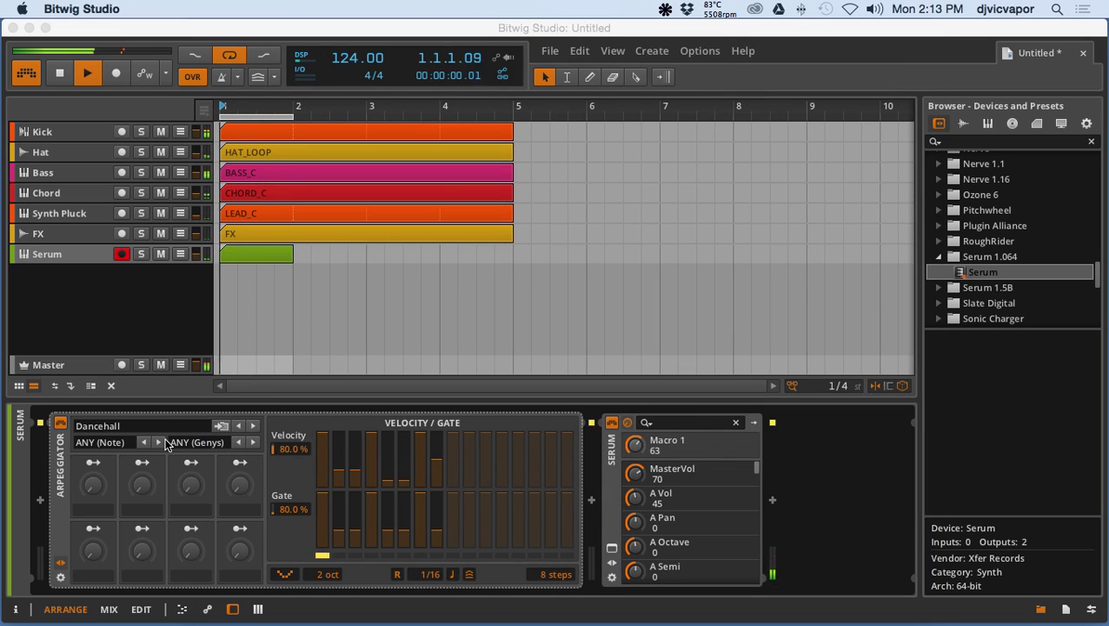
Step: Audition the Arpeggiator presets from Jerseyclub through Staccatriplets, soloing the Serum track, and return to Dancehall
left_click(253, 426)
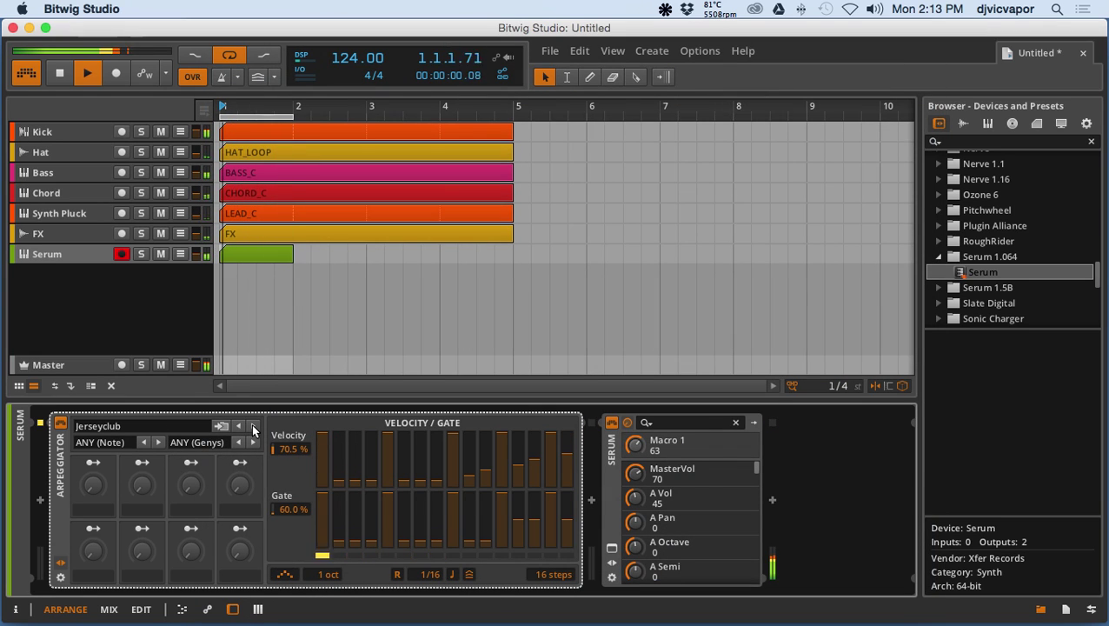
left_click(141, 254)
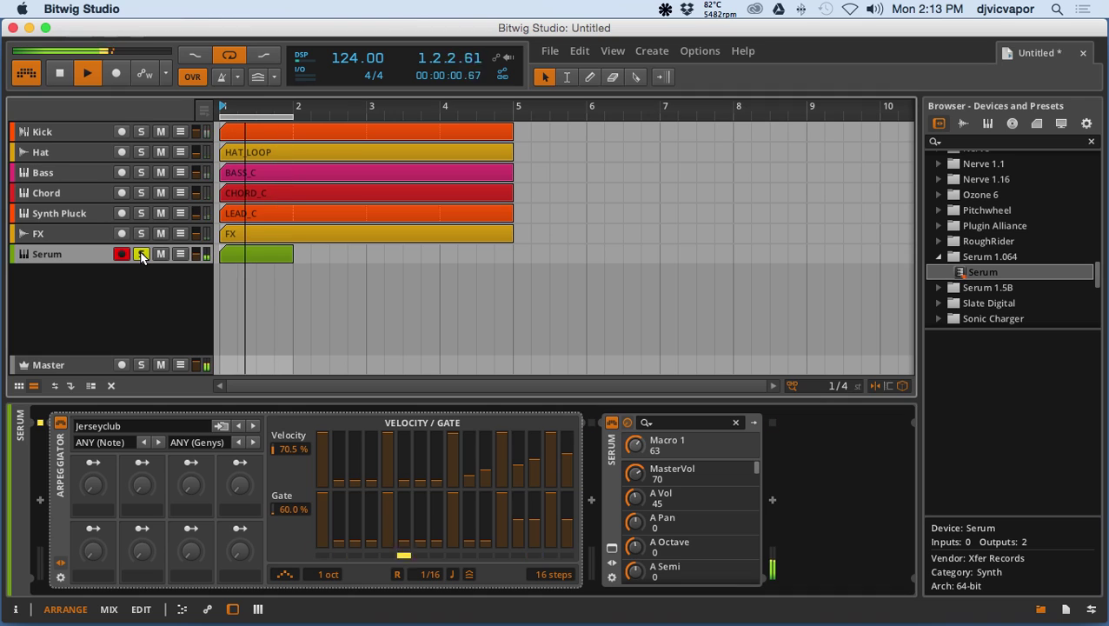
left_click(253, 426)
left_click(253, 426)
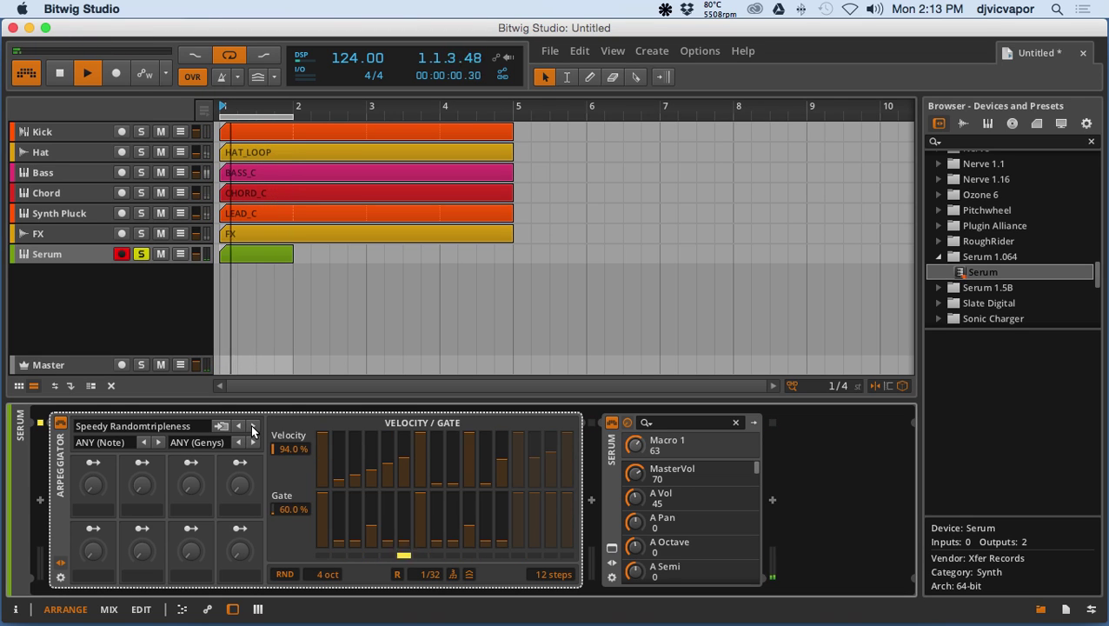
left_click(253, 426)
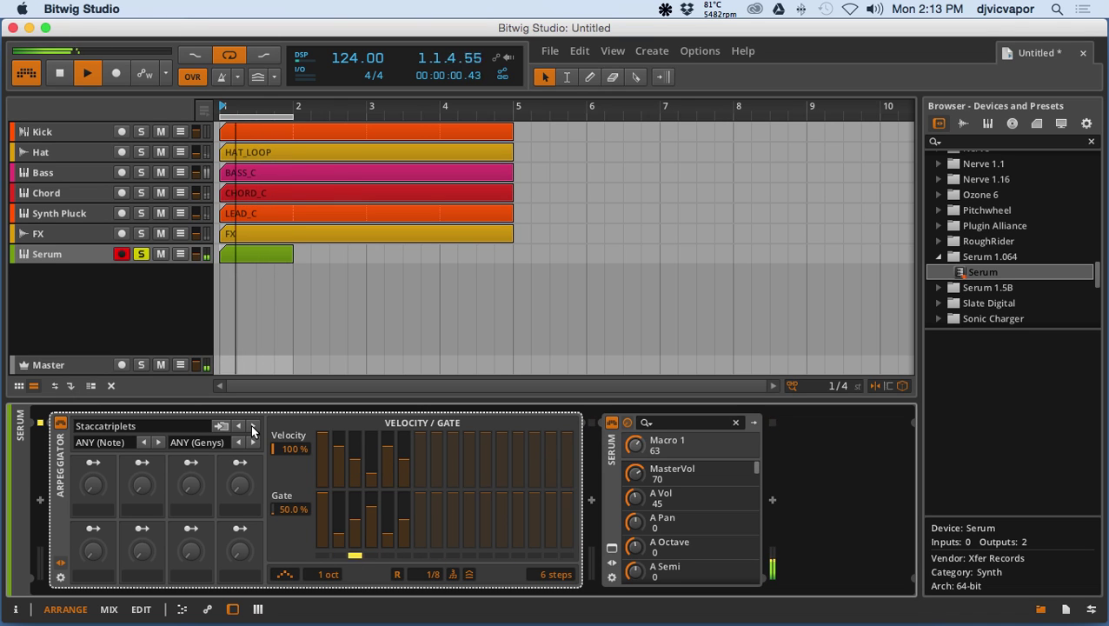
left_click(186, 422)
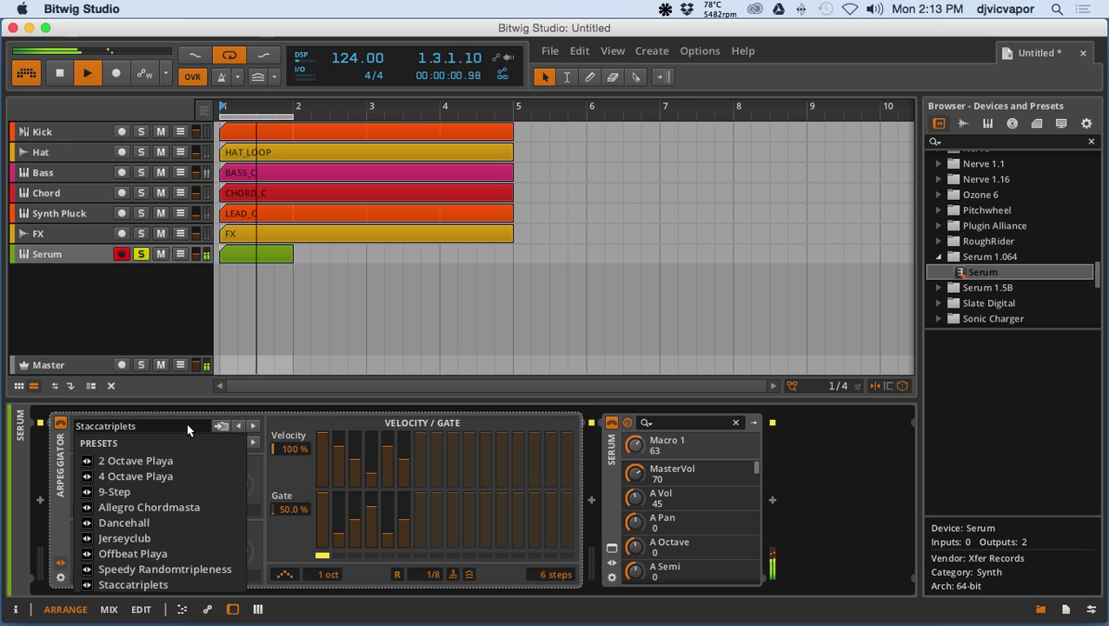
left_click(169, 524)
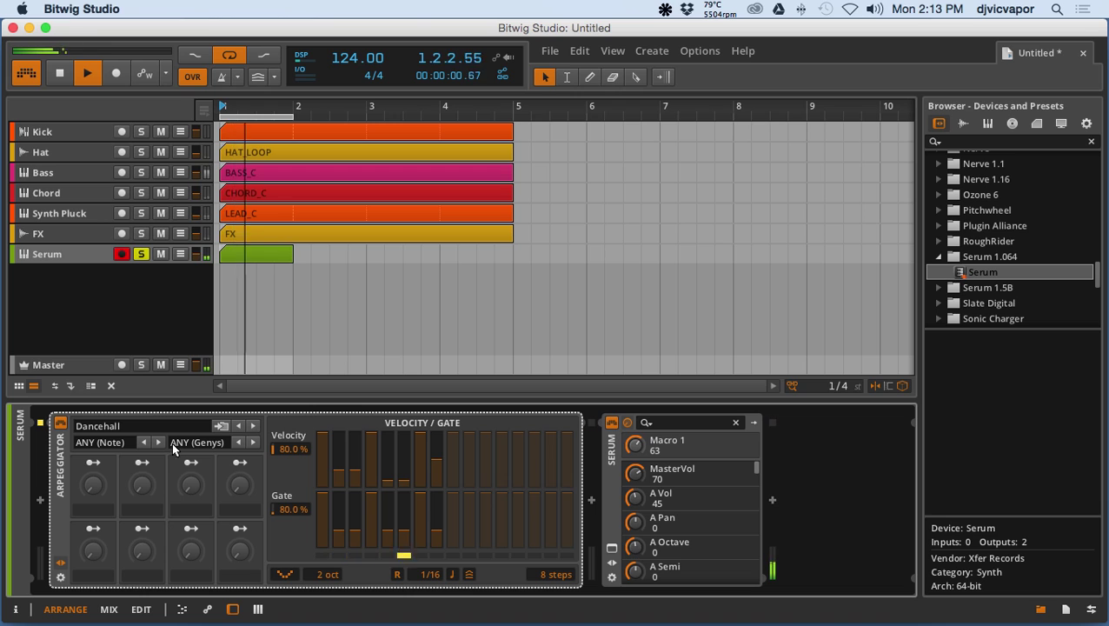
Step: Audition the Arpeggiator presets back to 4 Octave Playa, return to Dancehall at a 1/8 rate, and unsolo the Serum track
left_click(240, 426)
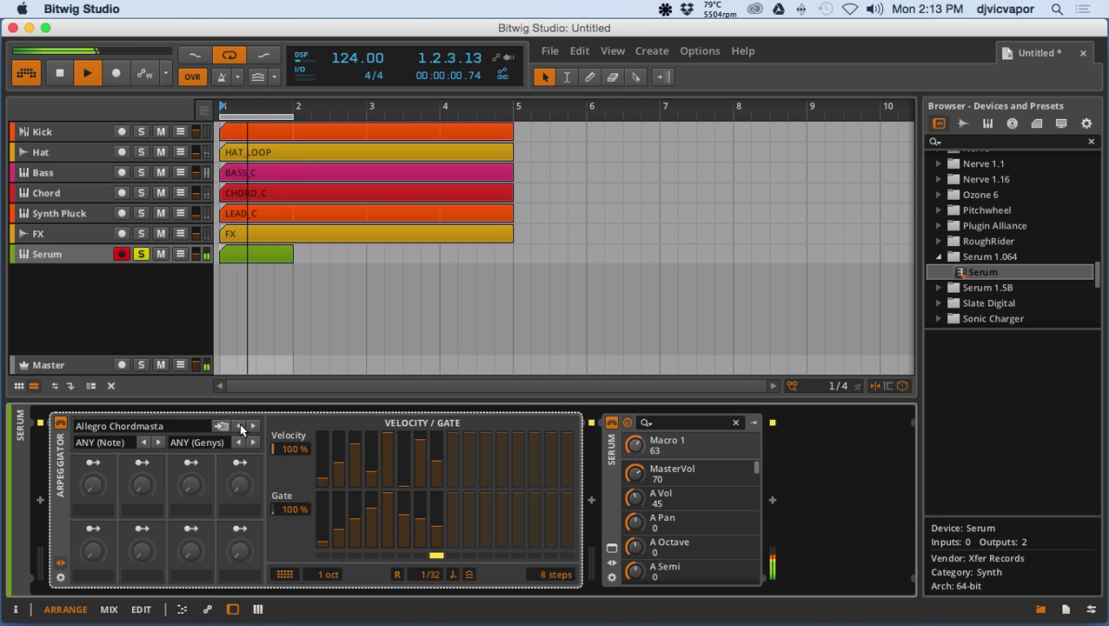
left_click(240, 426)
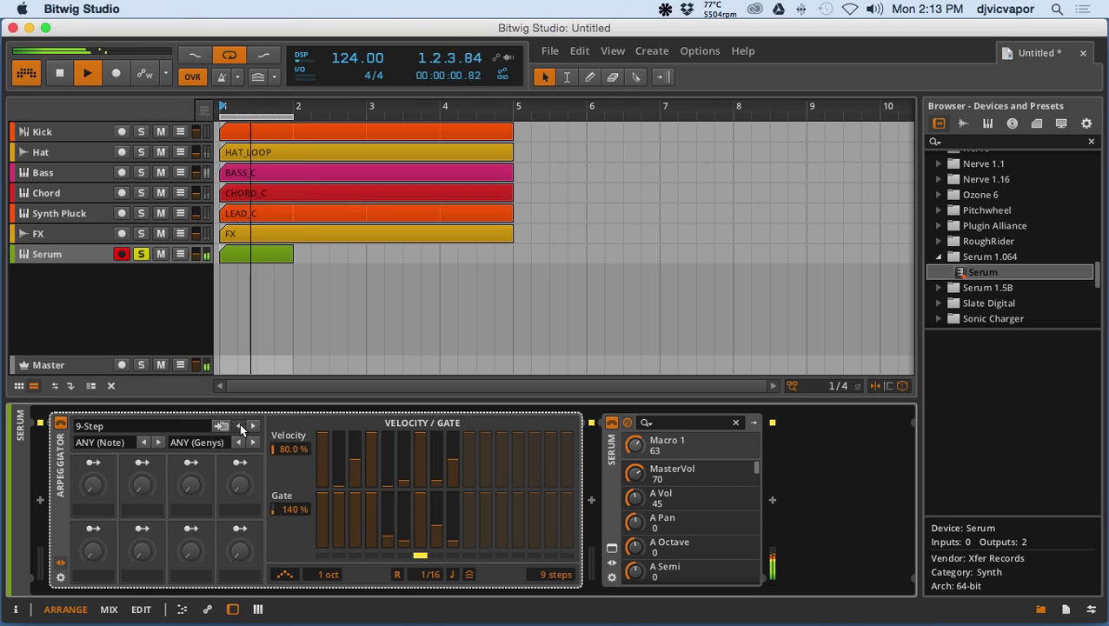
left_click(240, 426)
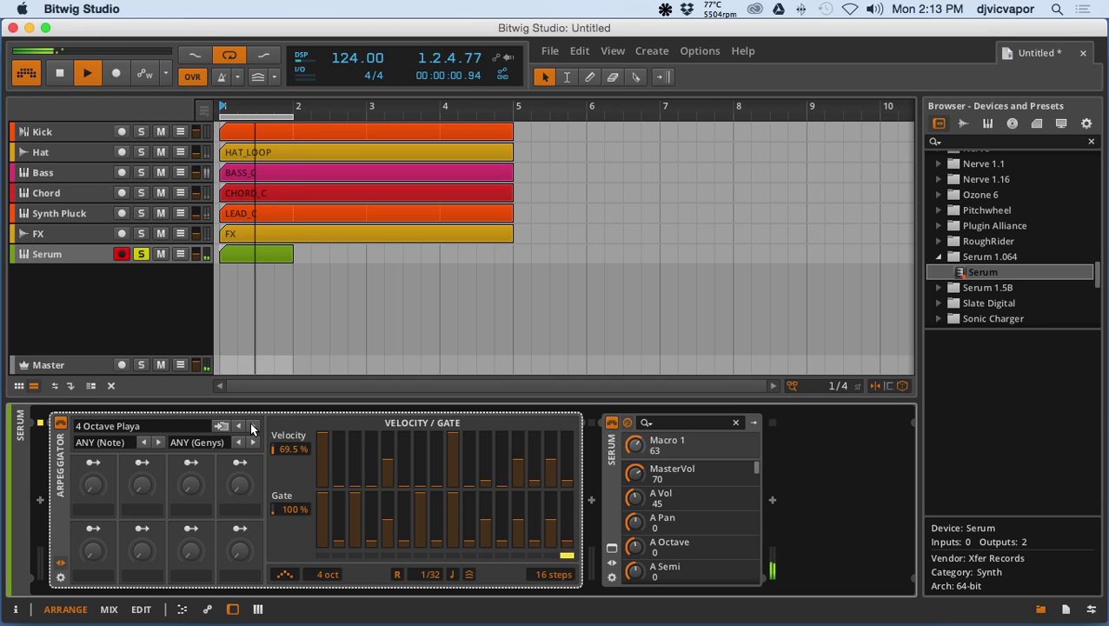
left_click(252, 427)
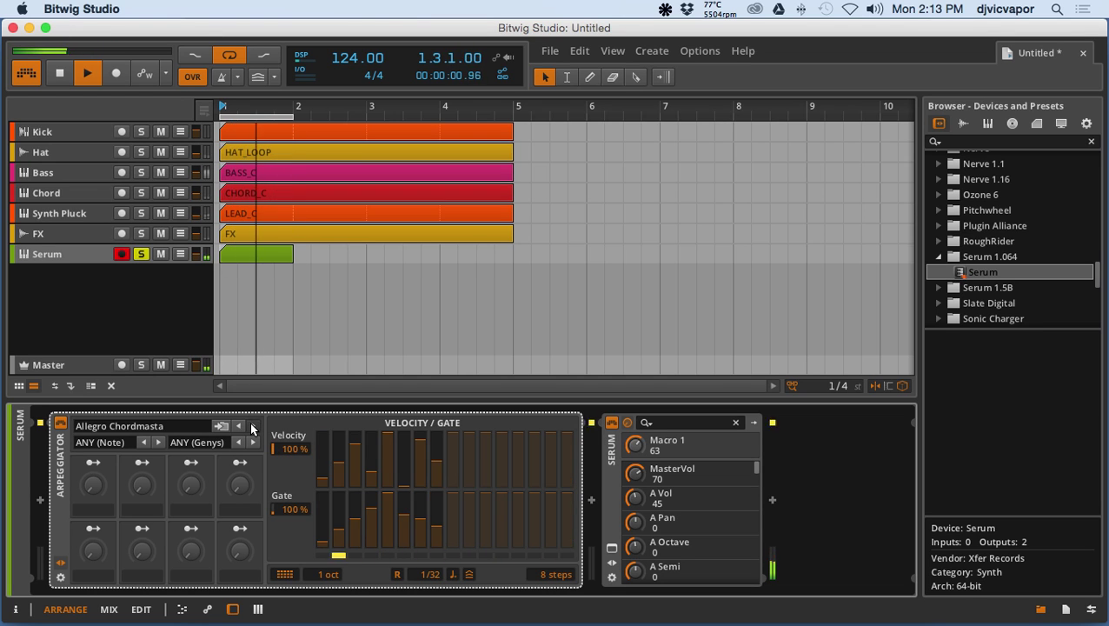
left_click(252, 427)
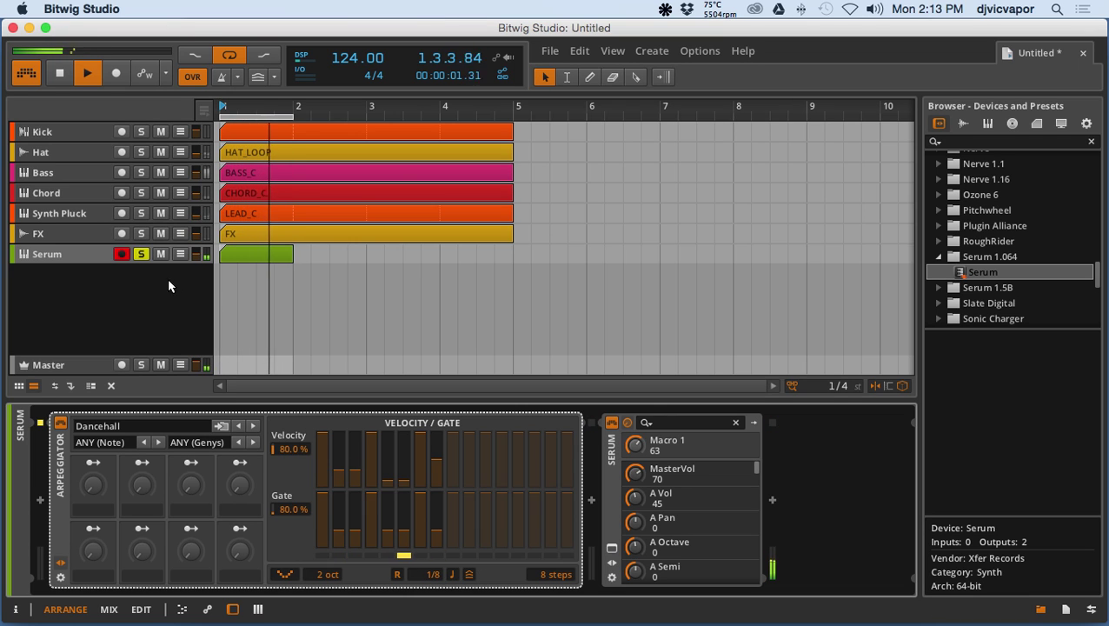
left_click(142, 254)
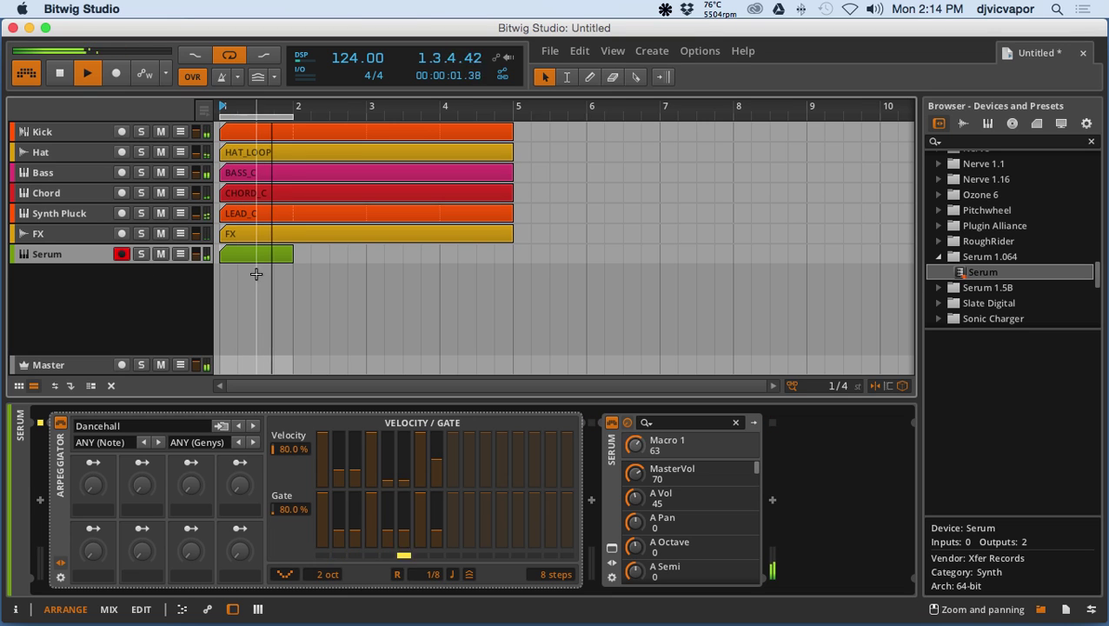
Step: Extend the Serum clip to four bars and open its notes in an enlarged editor
left_click_drag(295, 259, 509, 274)
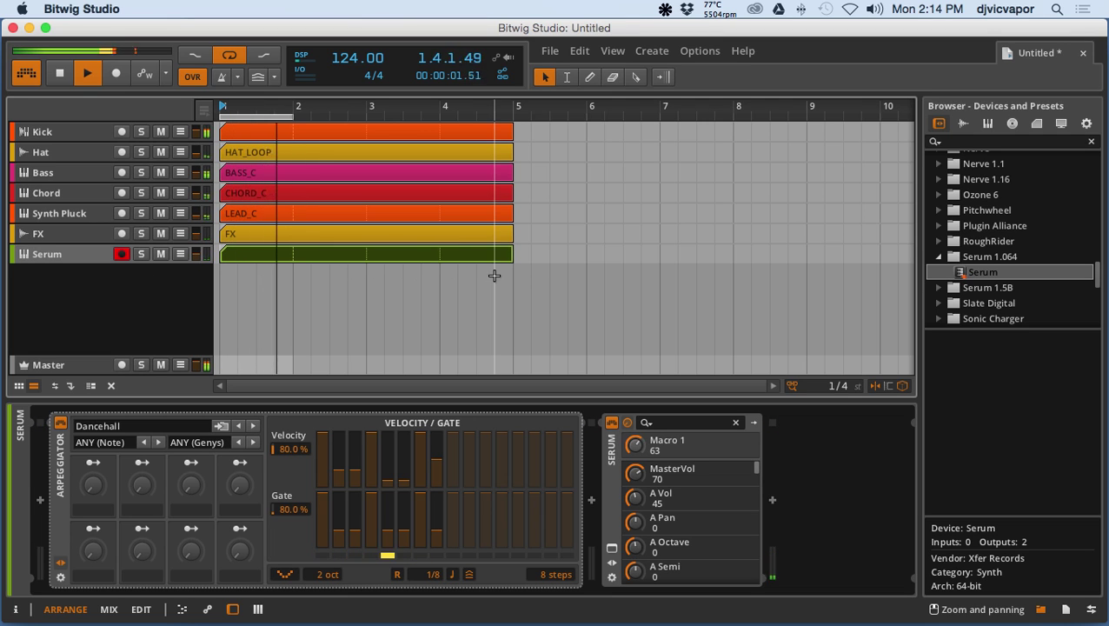
double_click(372, 252)
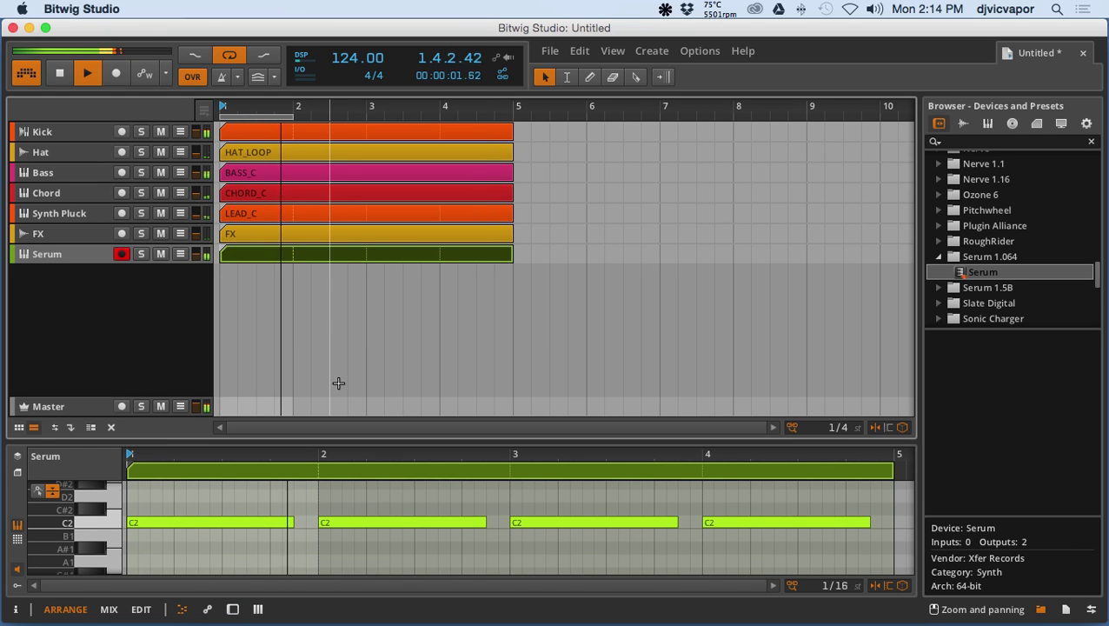
left_click_drag(395, 442, 402, 286)
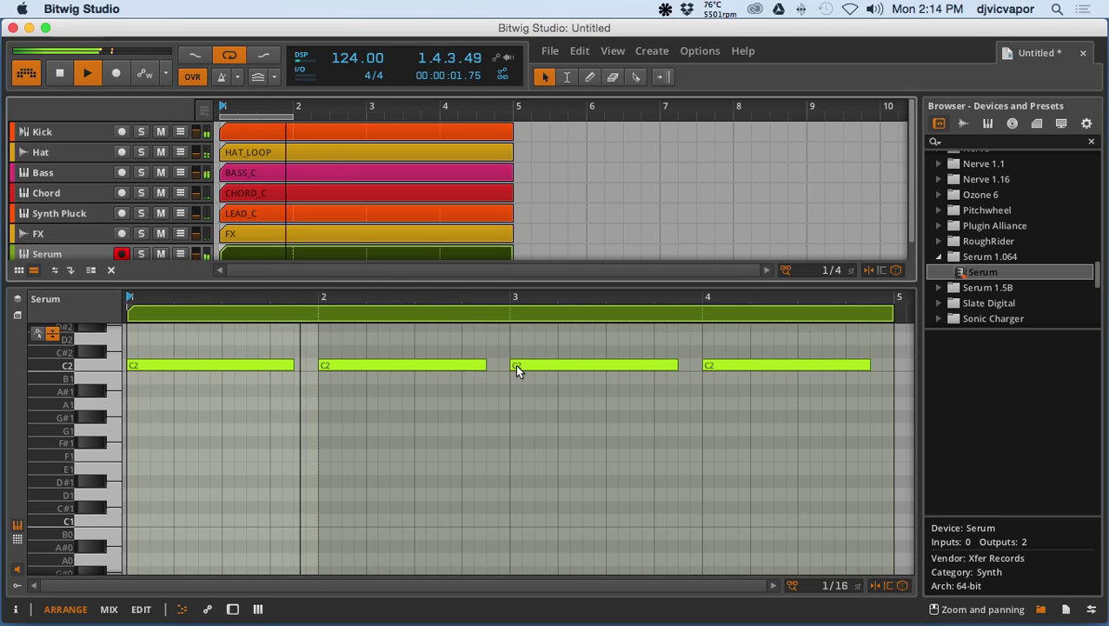
left_click(516, 368)
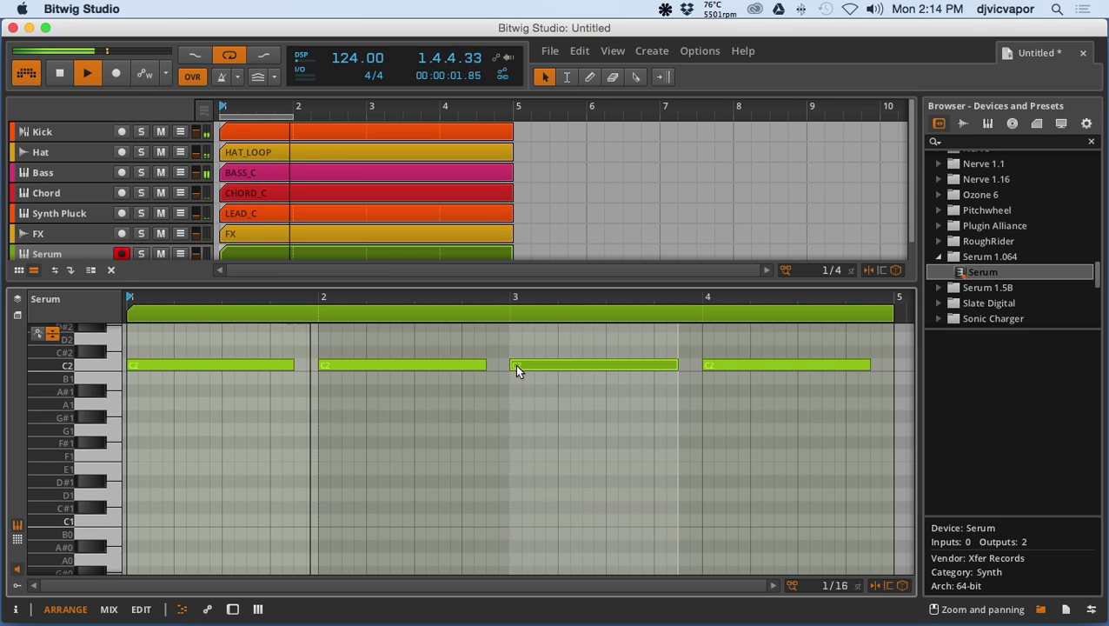
key("super+a")
key("Delete")
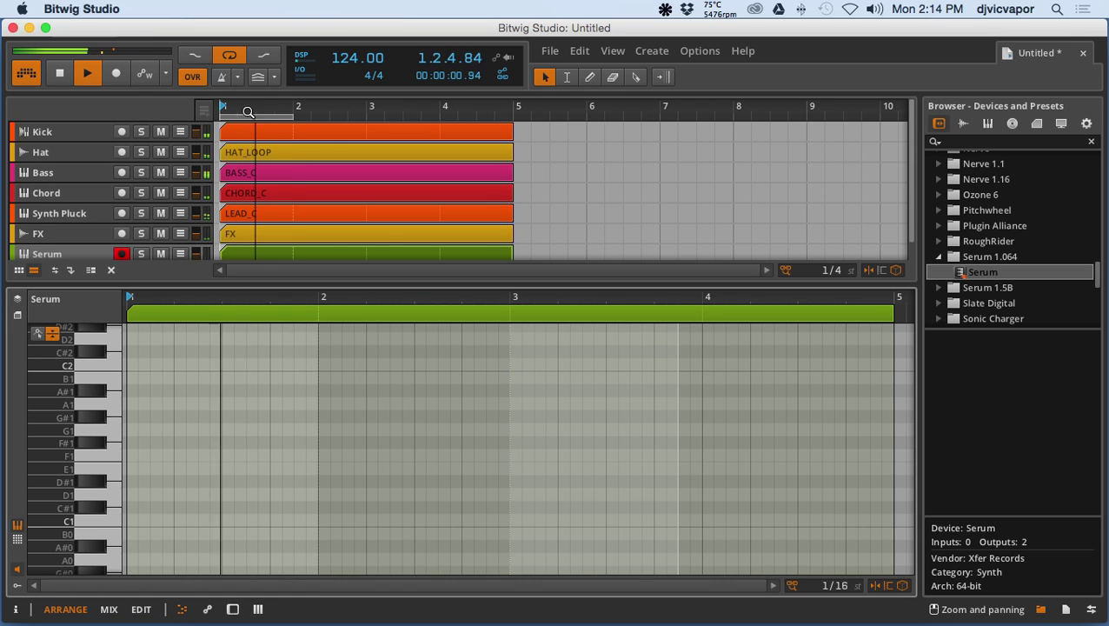
left_click(578, 50)
left_click(608, 73)
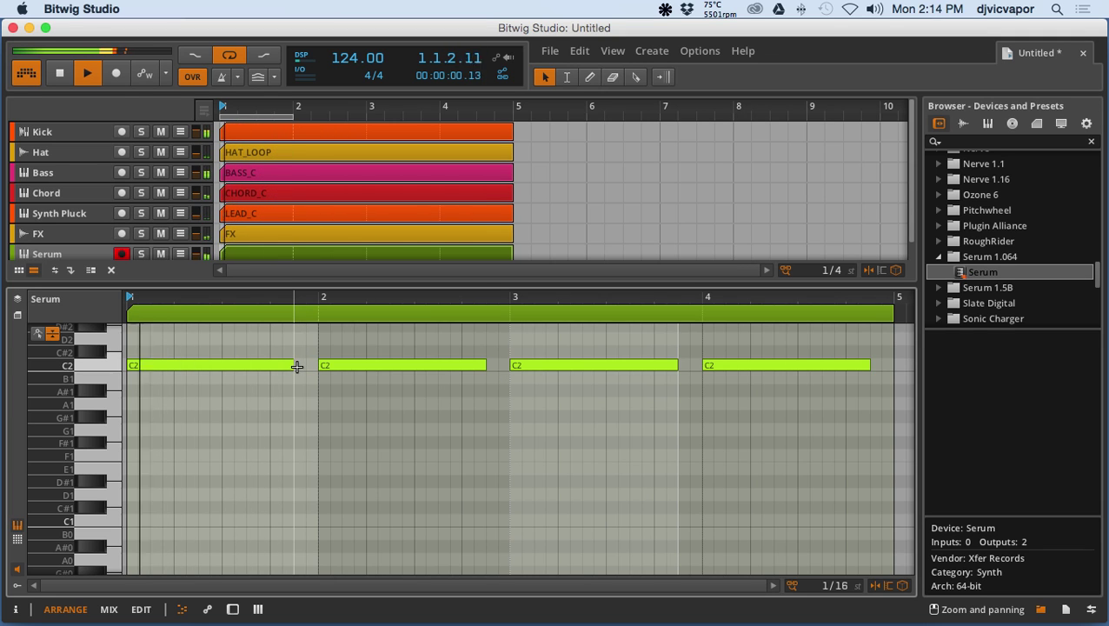
Step: Trim the clip's long C2 notes at both ends and add a C2 note three sixteenths long at the end of each bar
left_click(290, 364)
left_click_drag(288, 366, 272, 365)
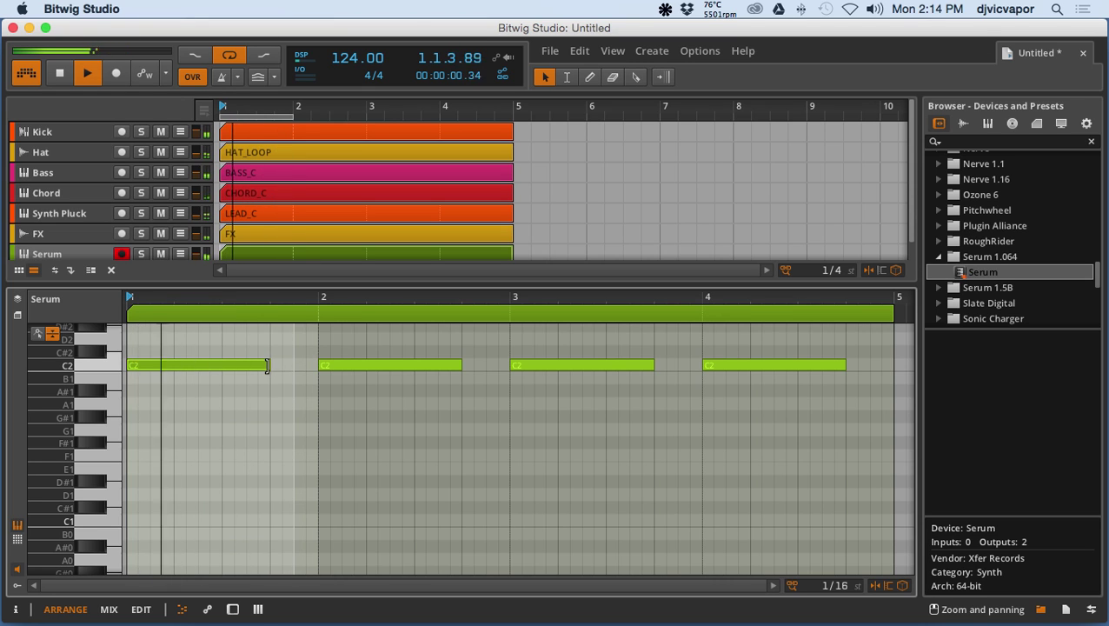
double_click(286, 365)
left_click(286, 365)
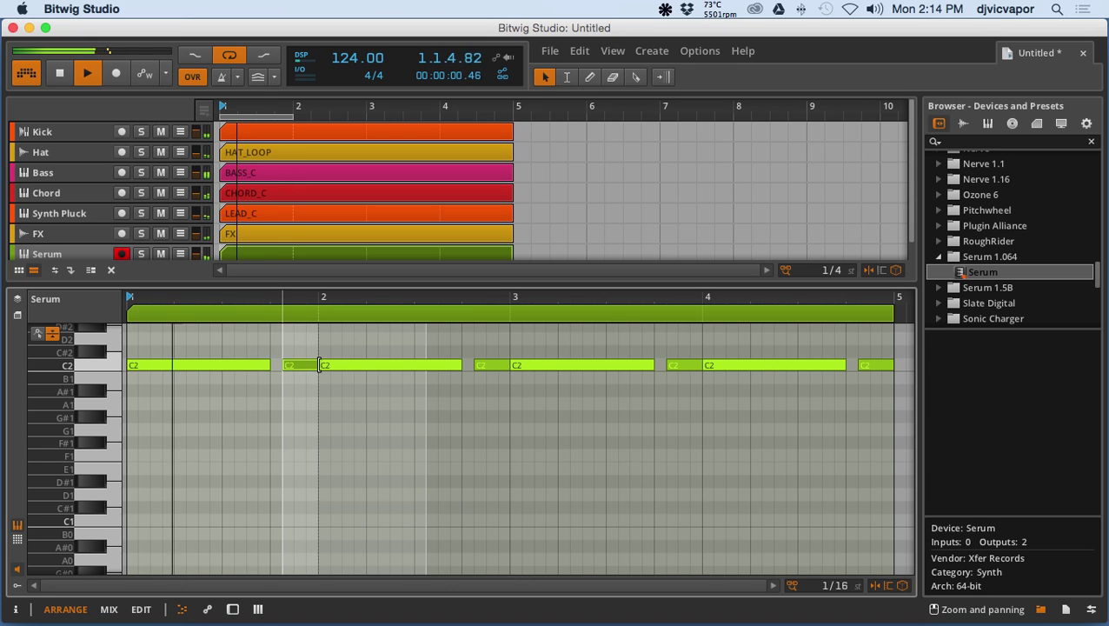
left_click_drag(318, 365, 325, 365)
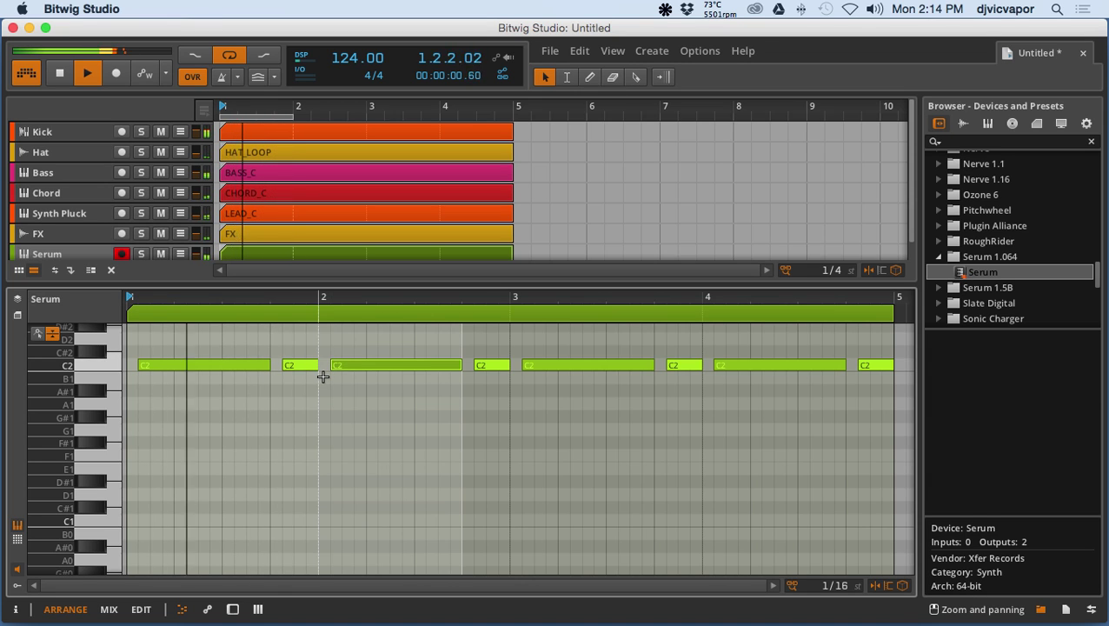
Step: Extend the arranger loop to cover all four bars and lower the Serum track's volume
left_click_drag(349, 285, 320, 435)
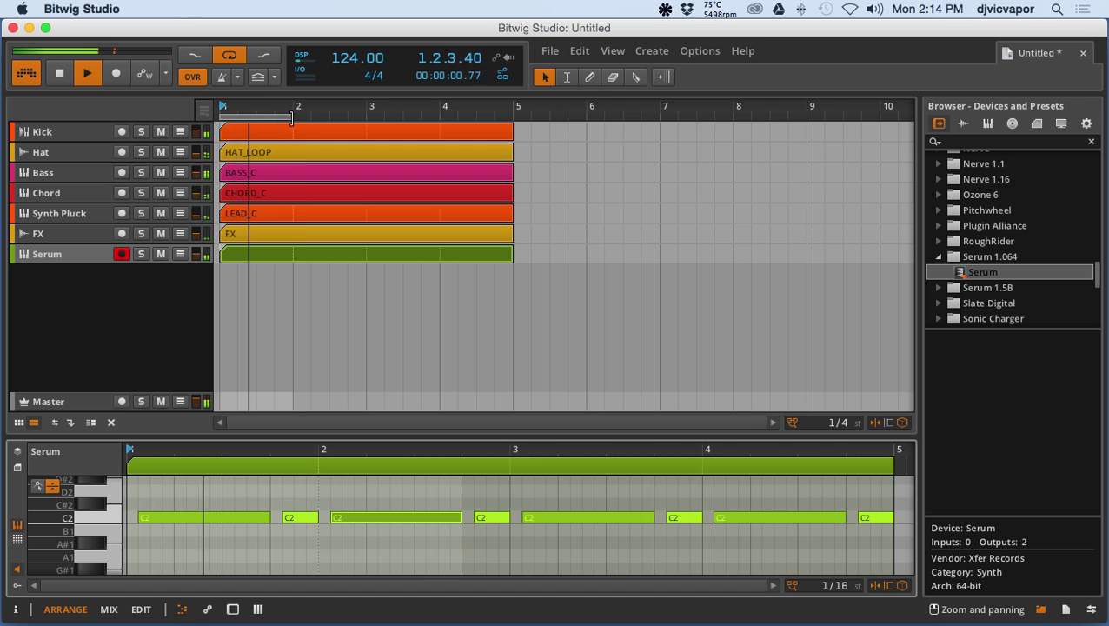
left_click_drag(296, 116, 518, 119)
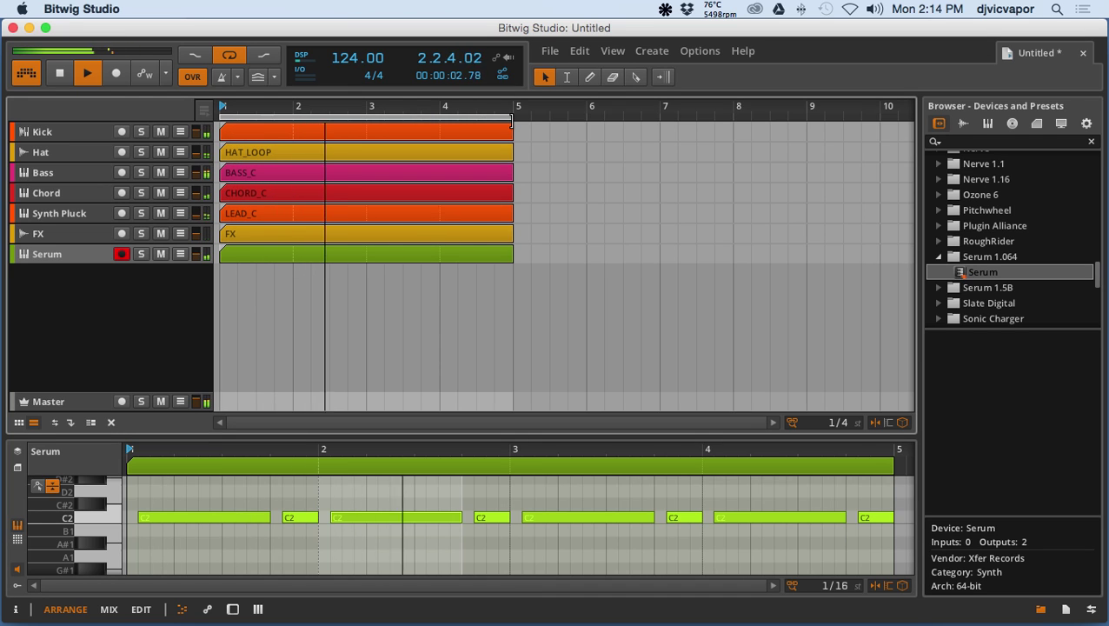
left_click(97, 255)
key("d")
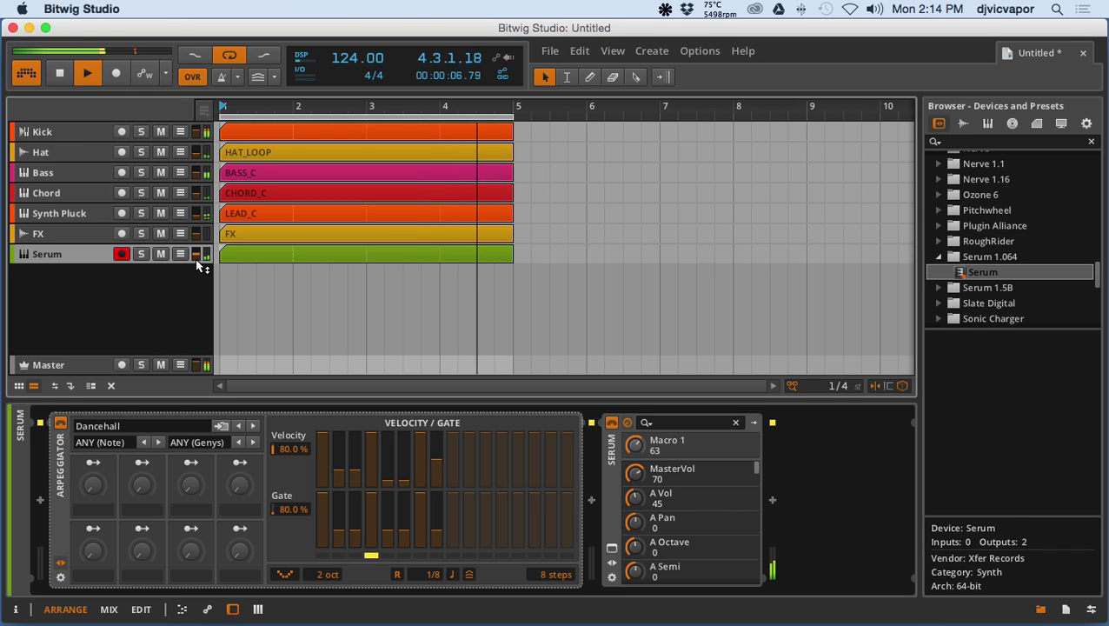
left_click_drag(195, 258, 196, 281)
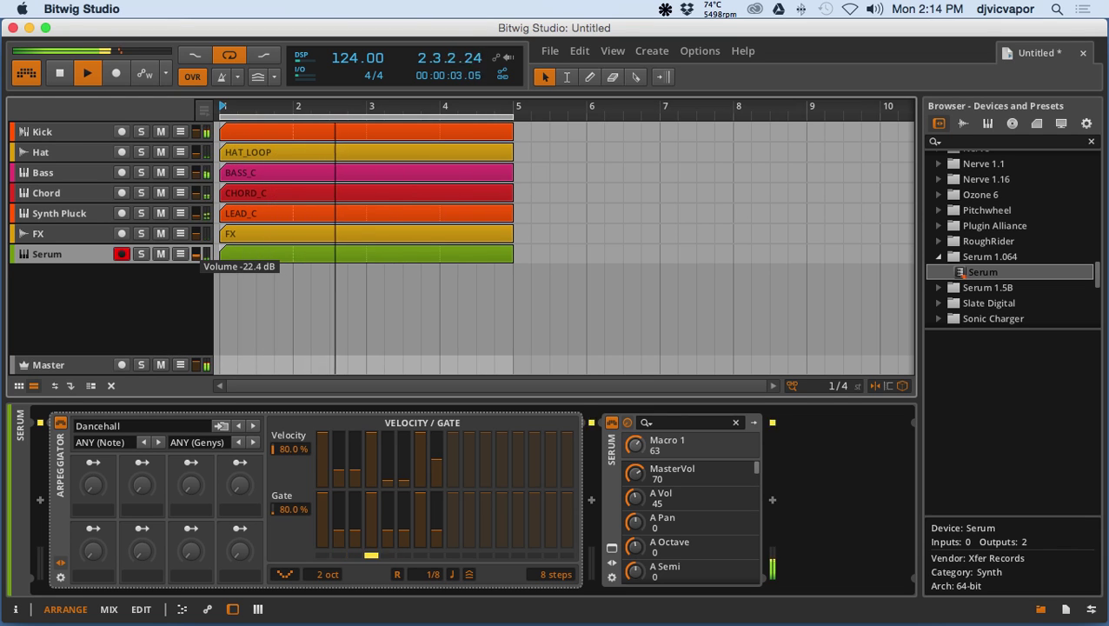
left_click_drag(196, 281, 190, 300)
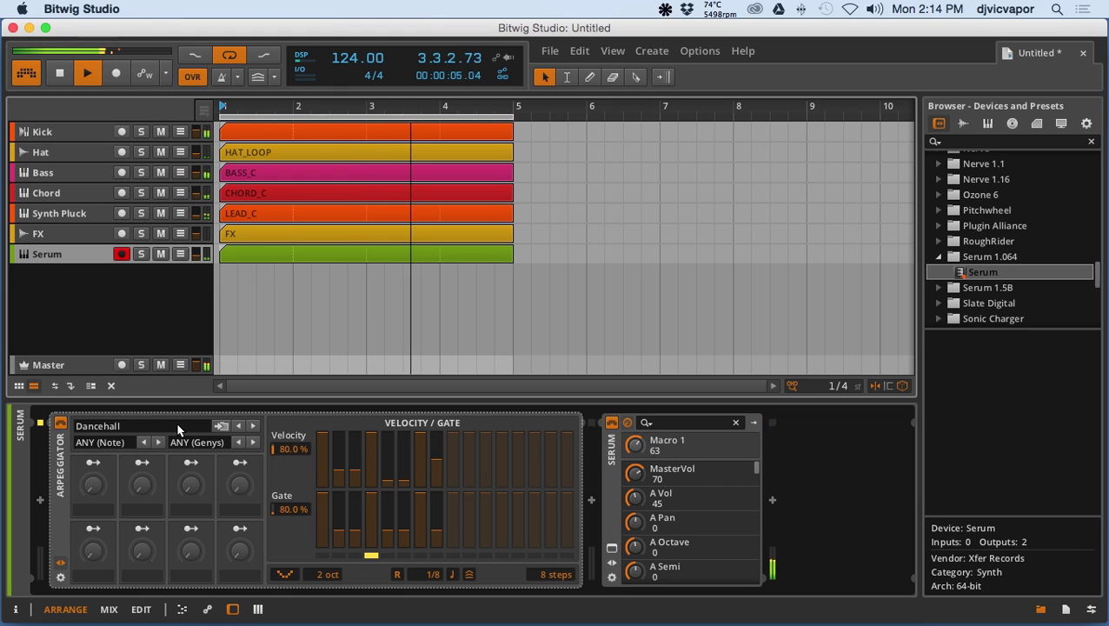
Step: Try Arpeggiator rates of 1/32 and 1/4 with the Serum track soloed, and settle on 1/8
left_click(438, 577)
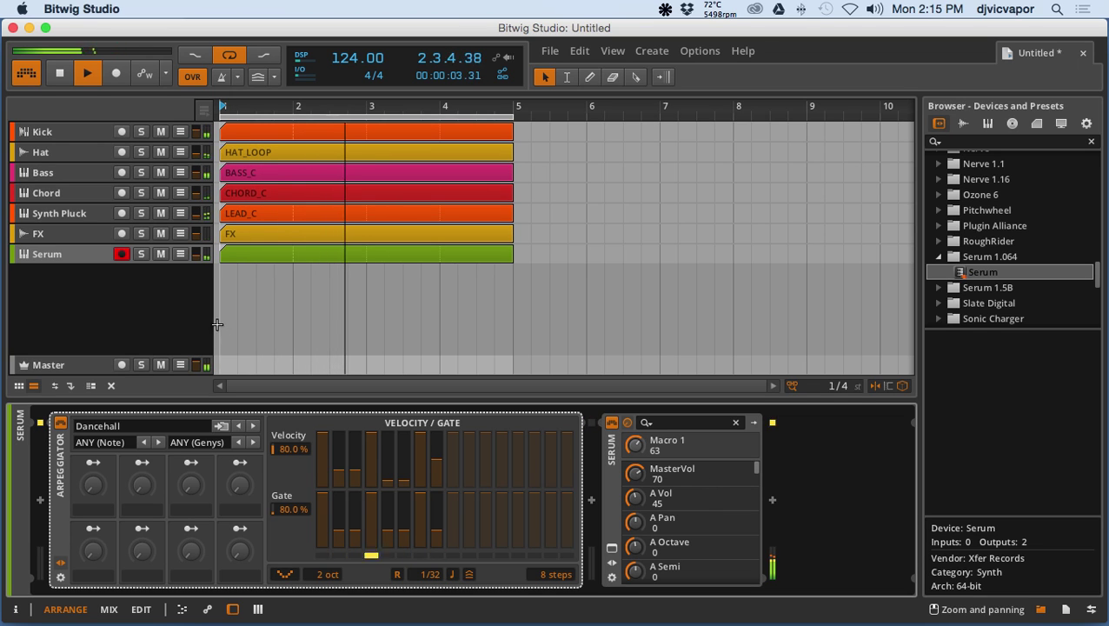
left_click(141, 254)
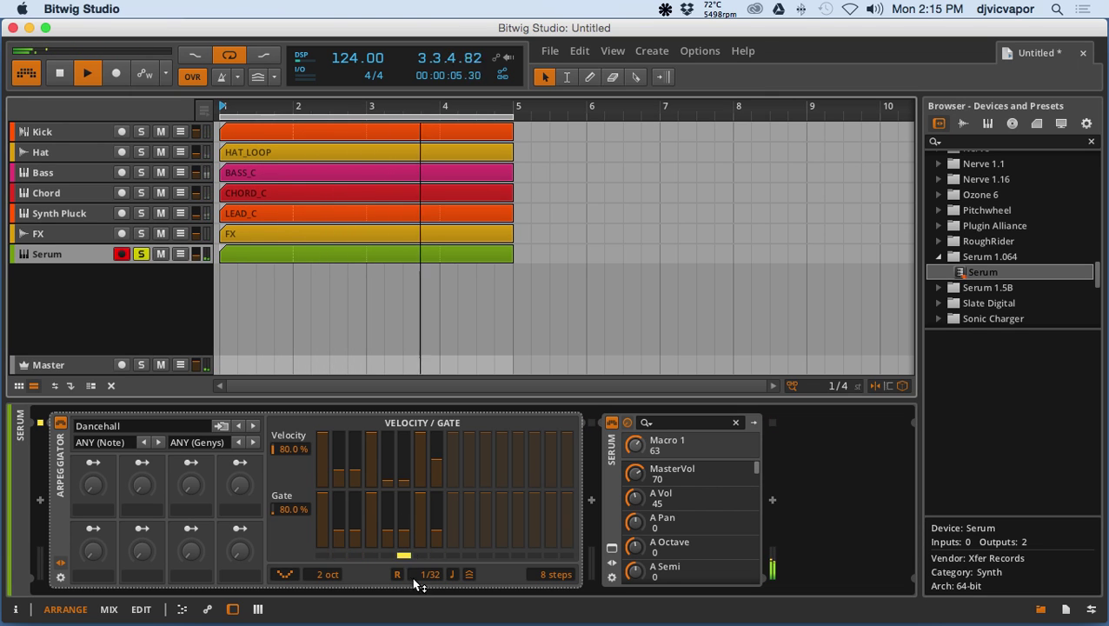
left_click_drag(421, 579, 421, 575)
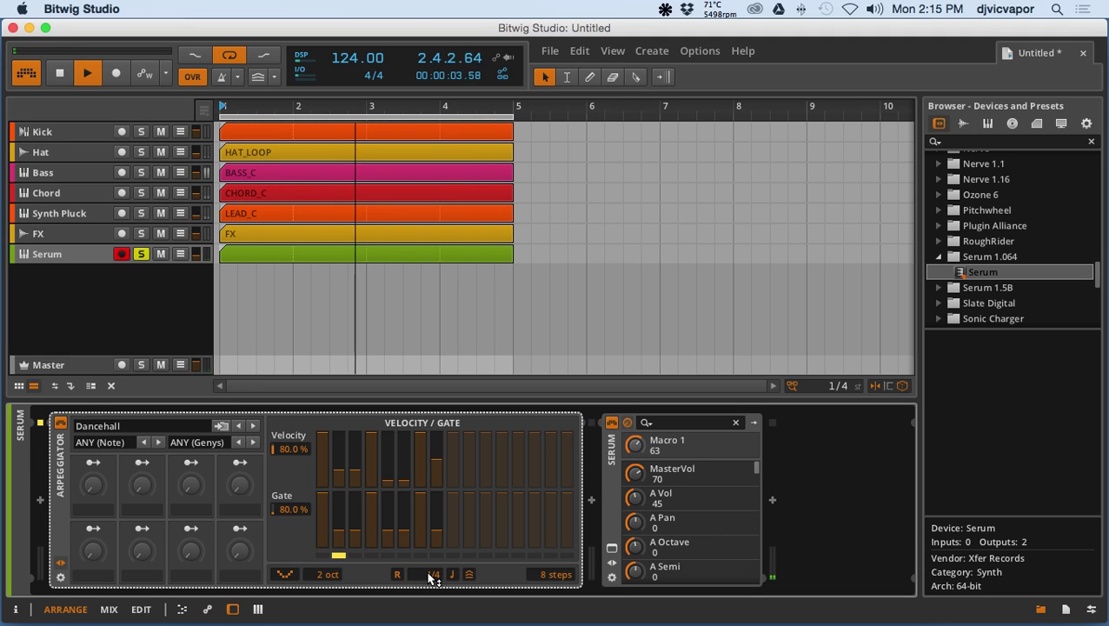
left_click_drag(431, 580, 431, 584)
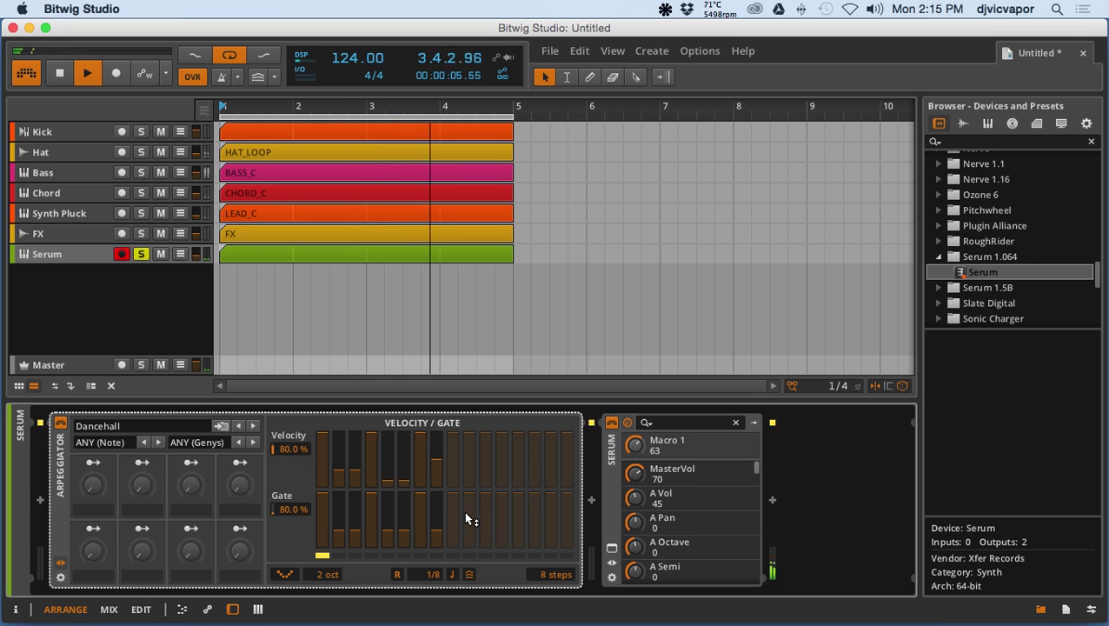
Step: Lower Arpeggiator velocity steps 1 and 4, with step 4 at 88%, and reshape the gate lengths of steps 1, 3, 4, 6 and 7
left_click(325, 437)
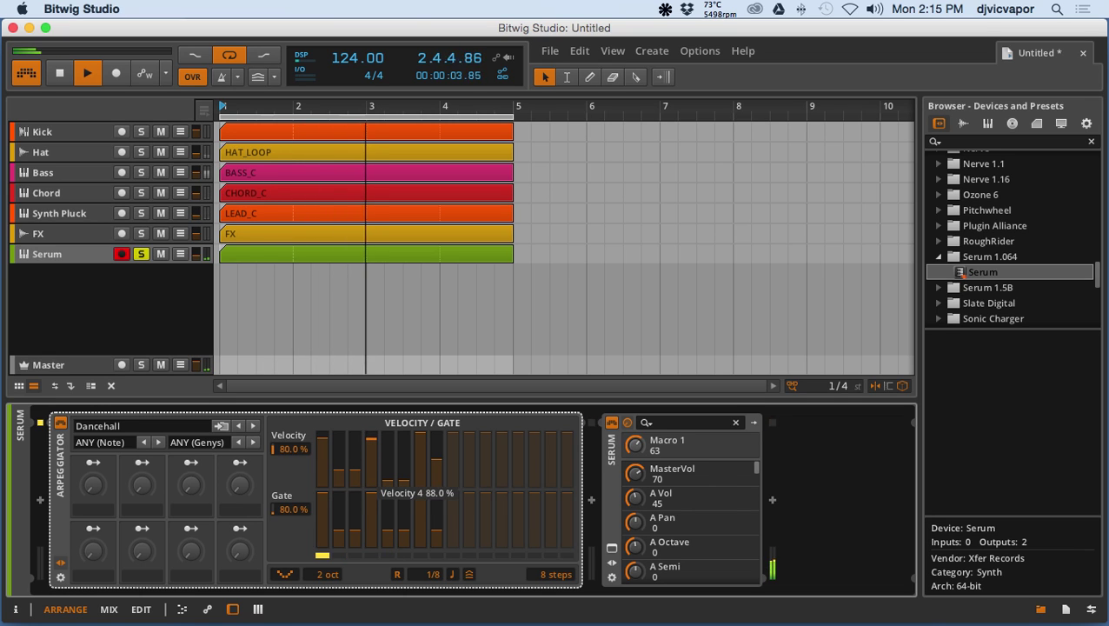
left_click(324, 507)
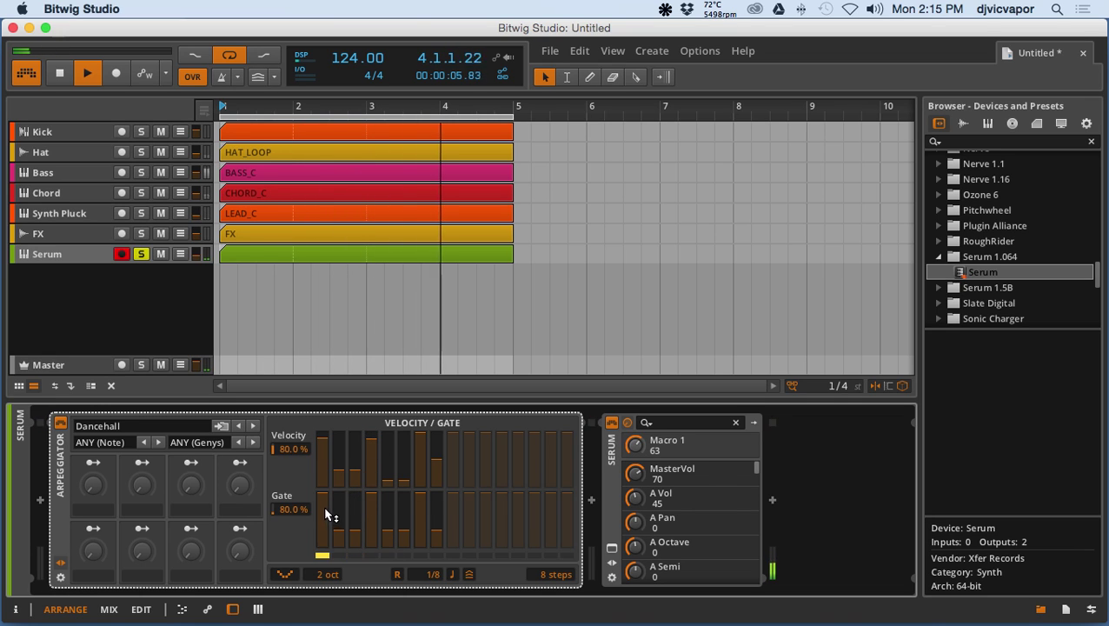
left_click_drag(323, 507, 359, 522)
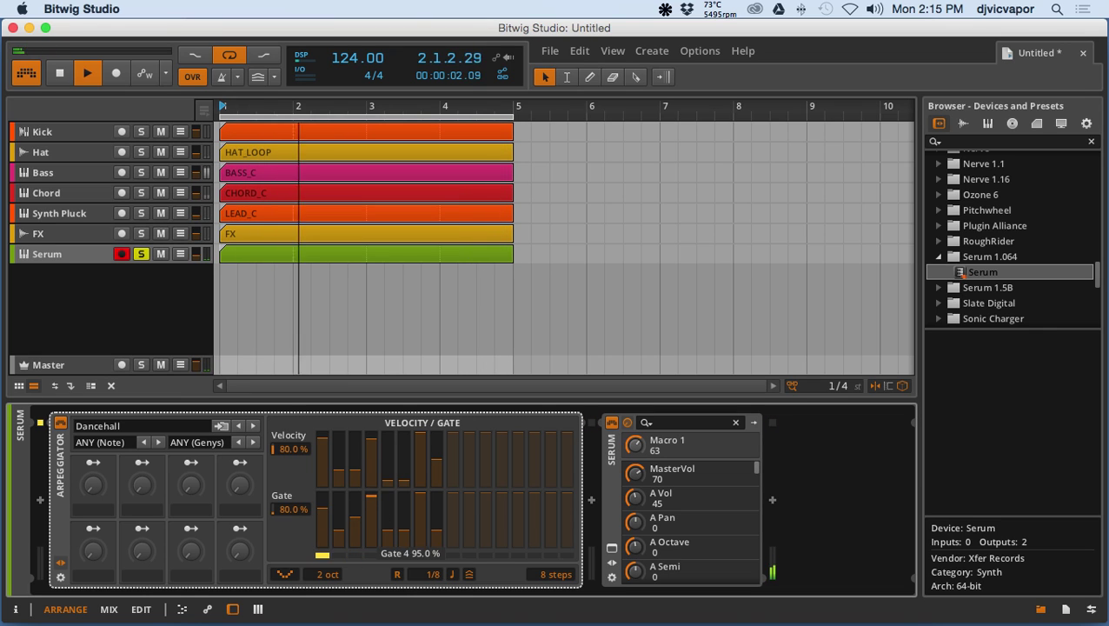
mouse_move(403, 537)
left_mouse_down()
mouse_move(403, 521)
mouse_move(423, 508)
left_mouse_up()
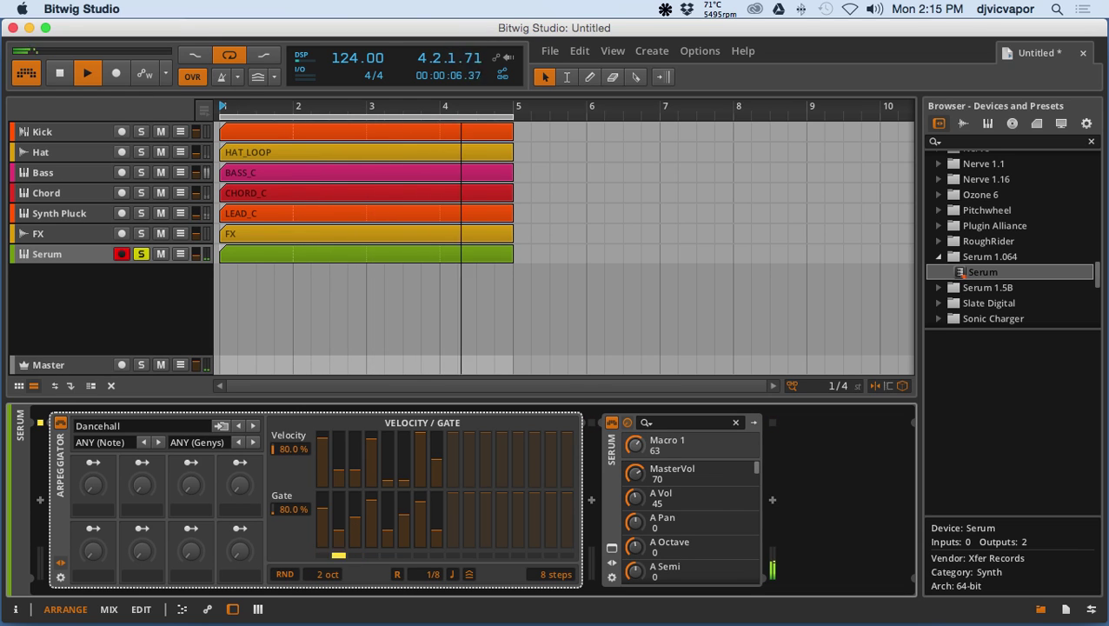
Step: Set the Arpeggiator rate to 1/16, then take the Serum track out of solo and adjust its level in the mix
left_click(285, 574)
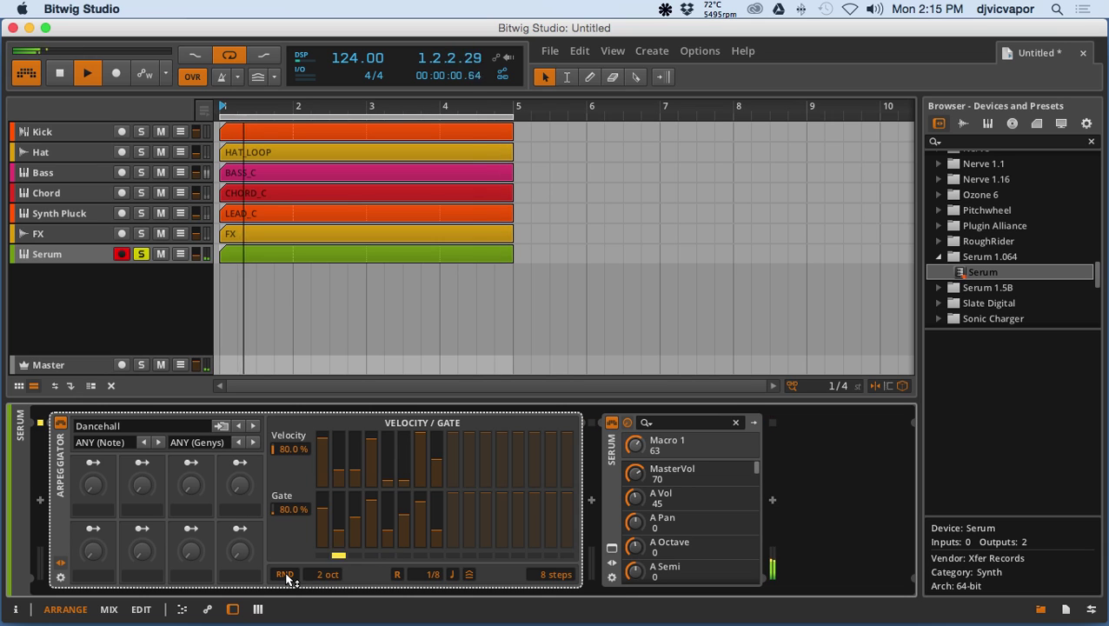
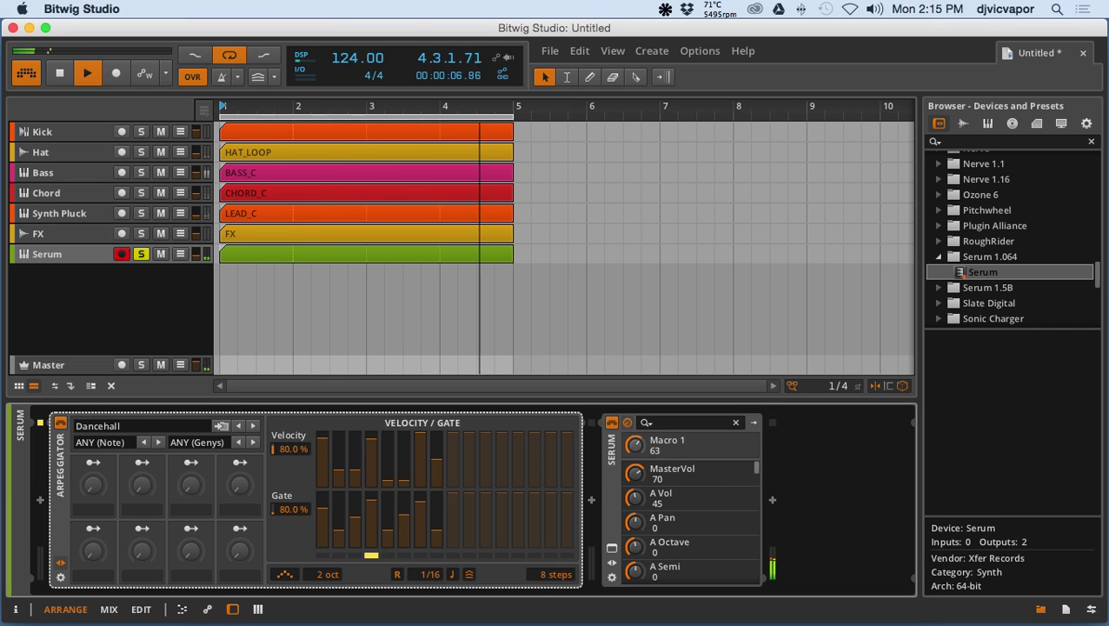
scroll(428, 573, "down", 1)
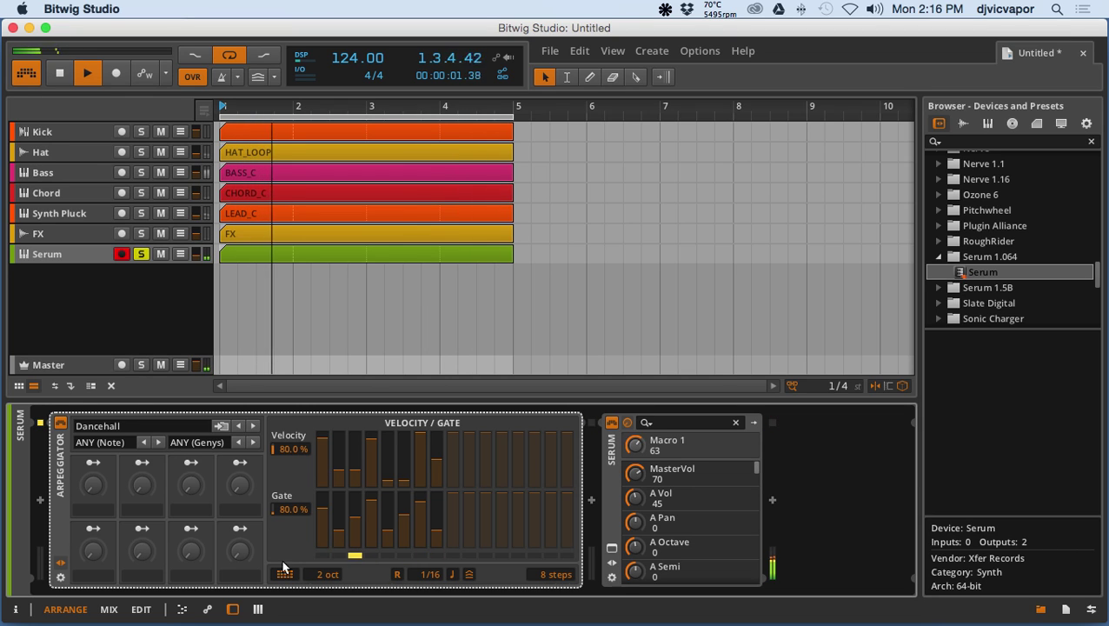
left_click(140, 254)
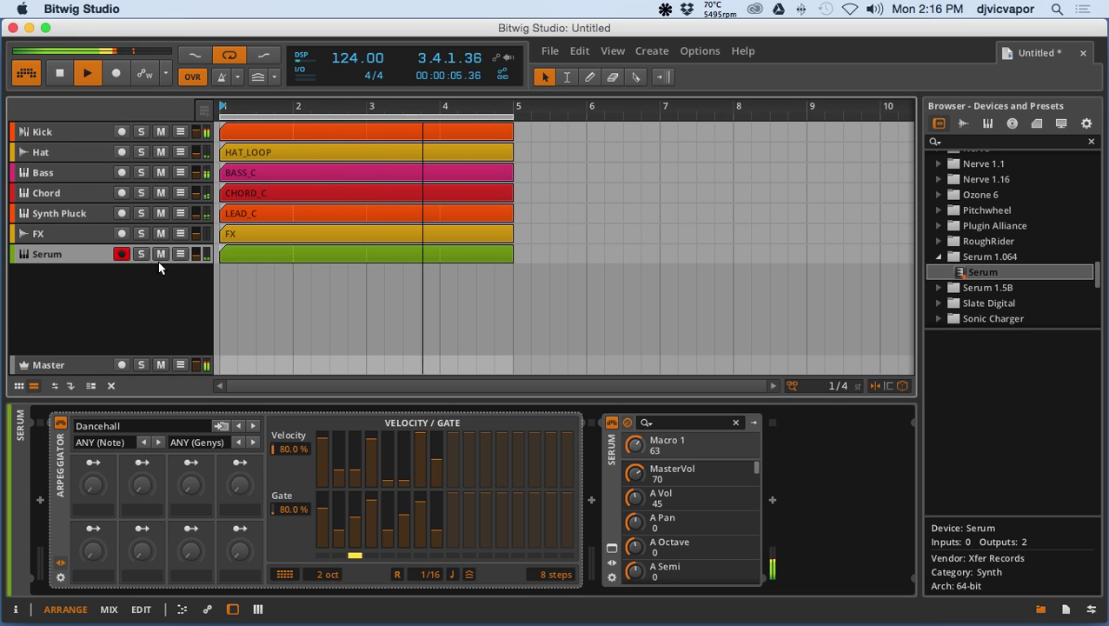
left_click_drag(199, 256, 201, 254)
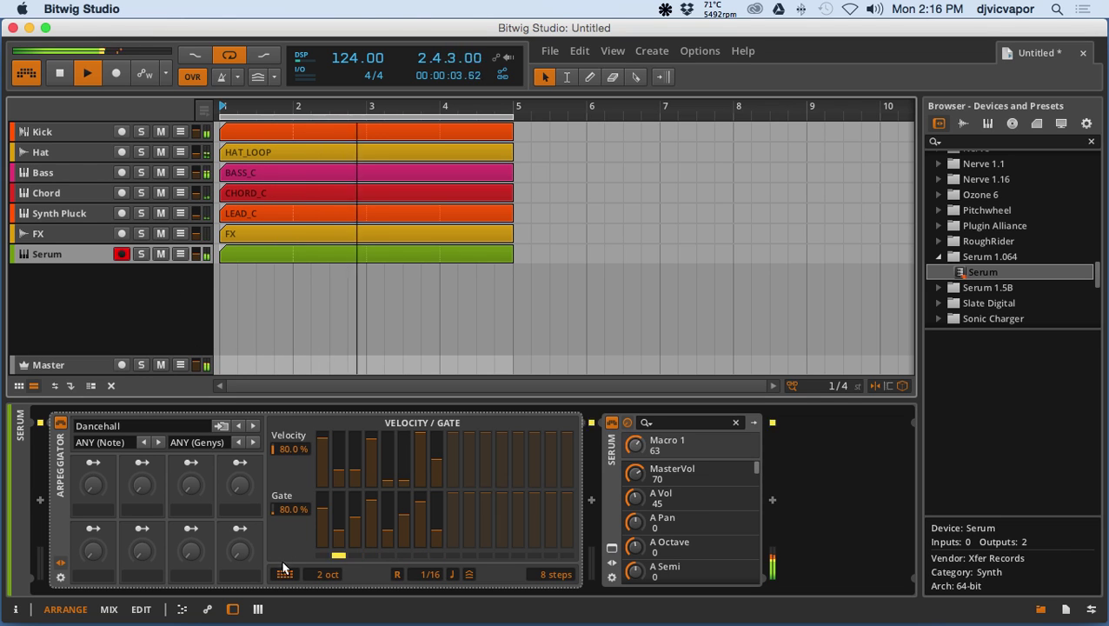
Step: Try another Arpeggiator note order, solo the Serum track and settle on the RND order
left_click(284, 570)
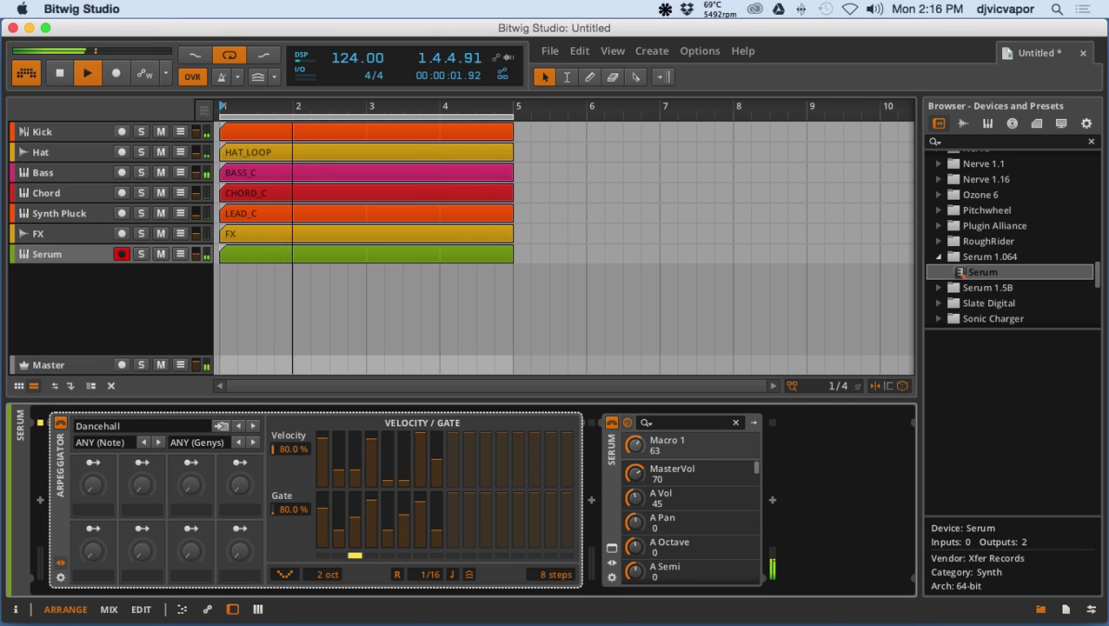
left_click(141, 254)
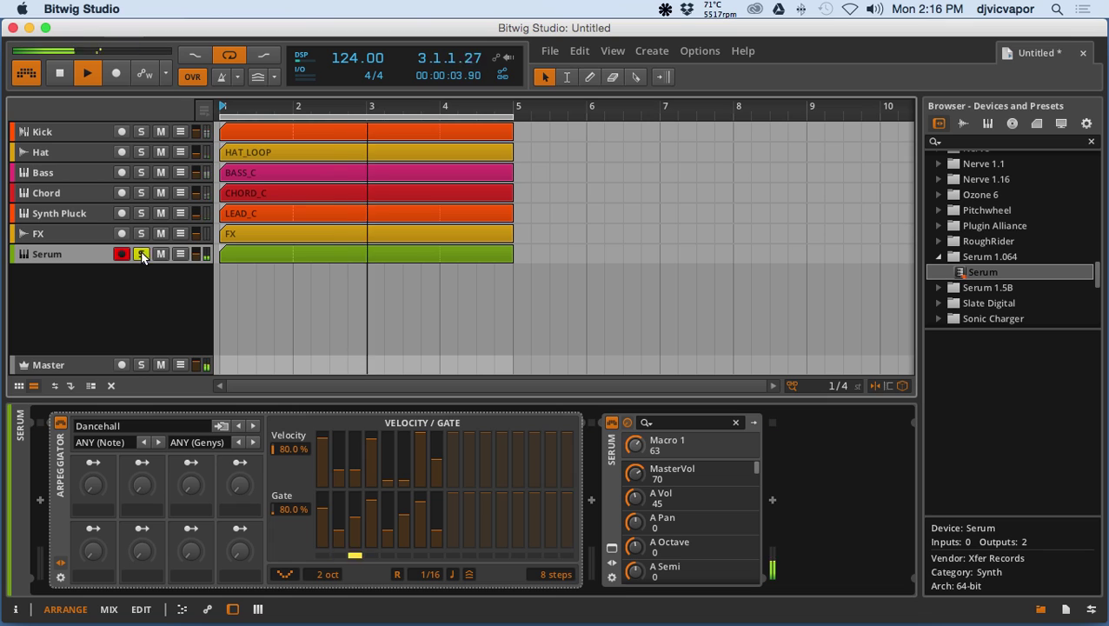
left_click(281, 575)
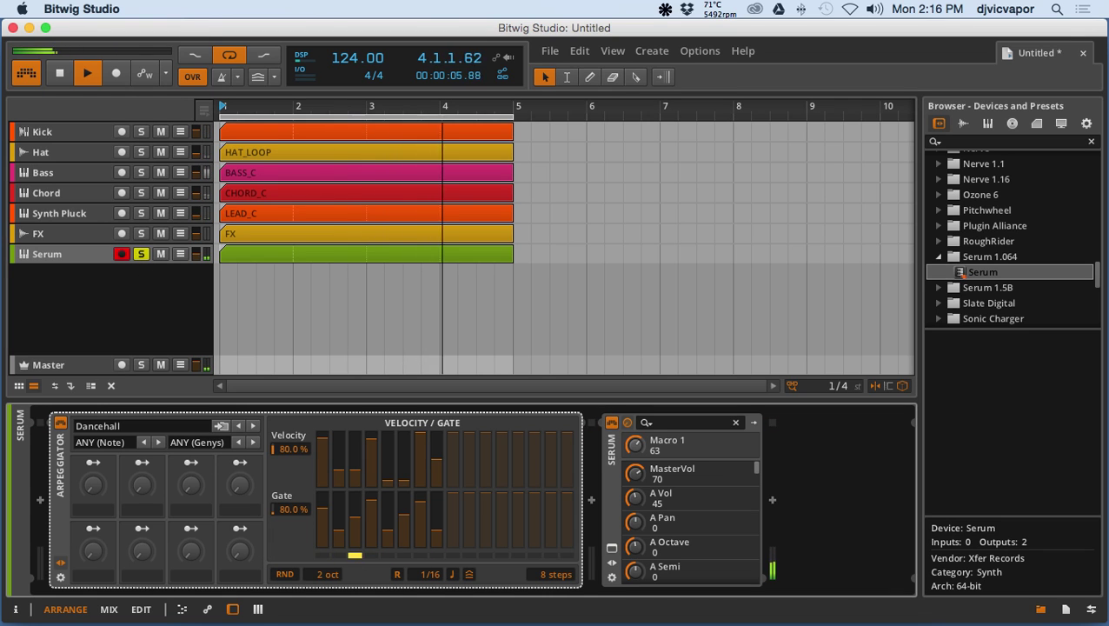
left_click(469, 575)
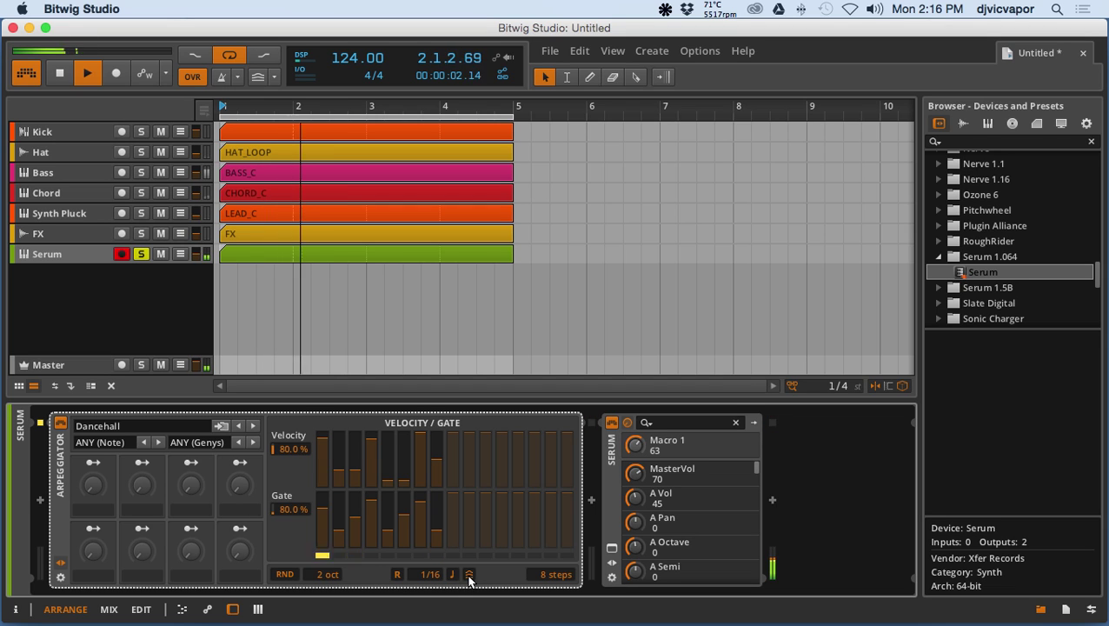
left_click(452, 574)
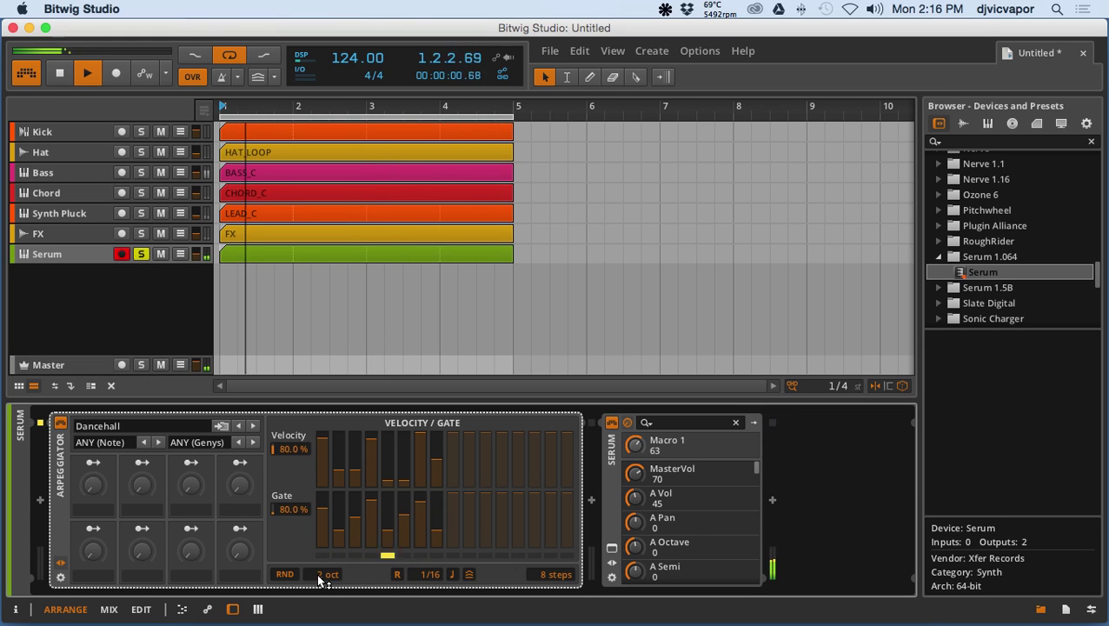
Step: Try a 3-octave Arpeggiator range soloed and in the full mix, and return it to 2 octaves
mouse_move(319, 580)
left_mouse_down()
mouse_move(319, 556)
mouse_move(319, 569)
left_mouse_up()
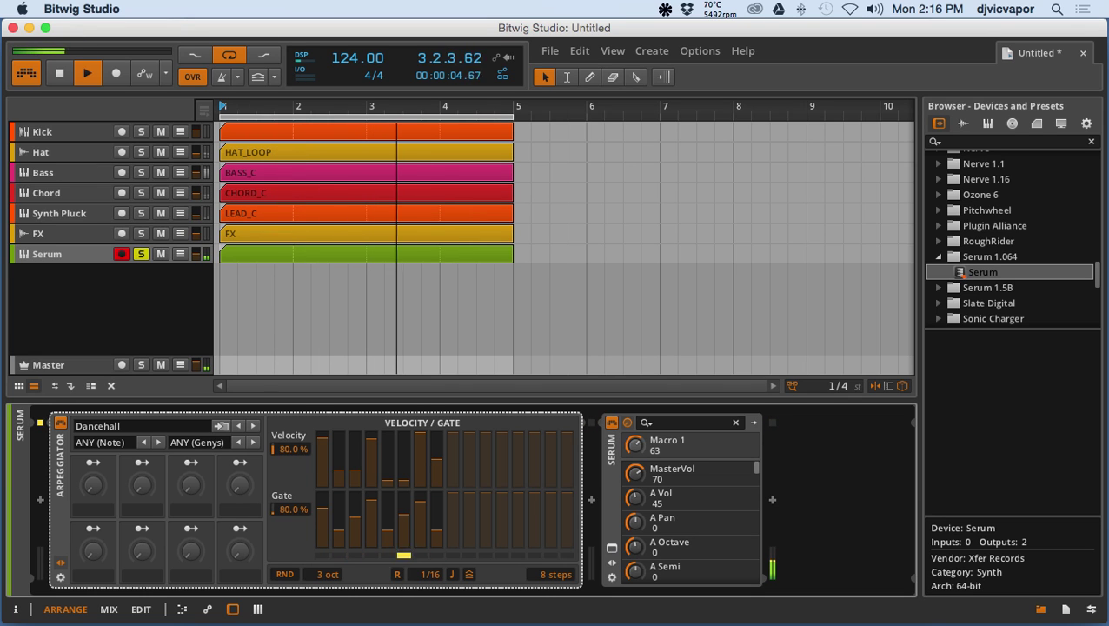
left_click(141, 254)
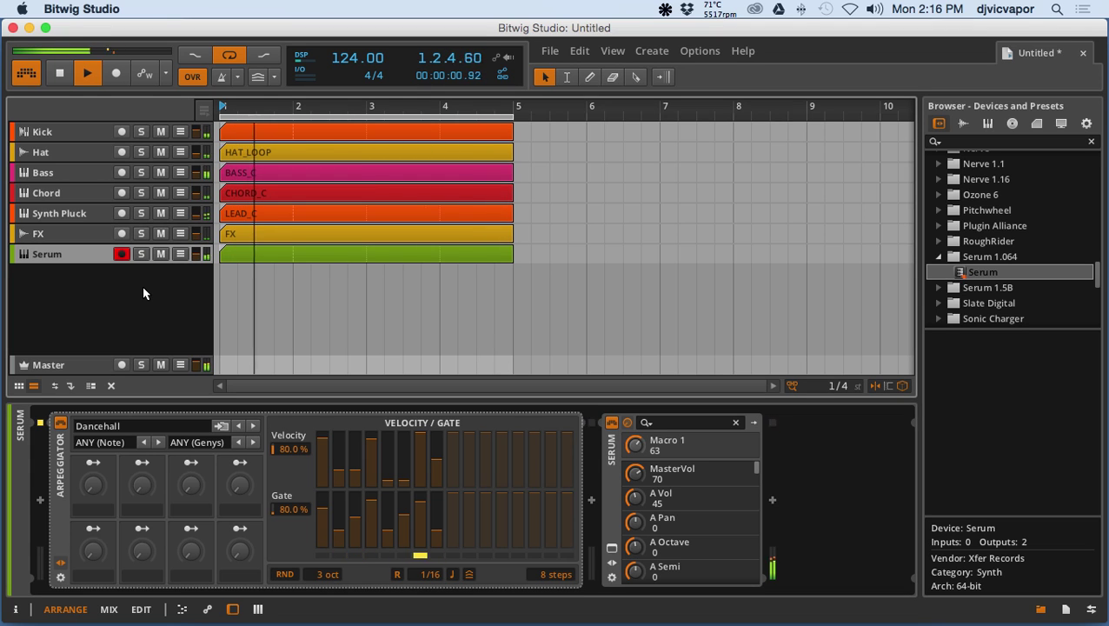
left_click(326, 576)
left_click_drag(326, 573, 281, 532)
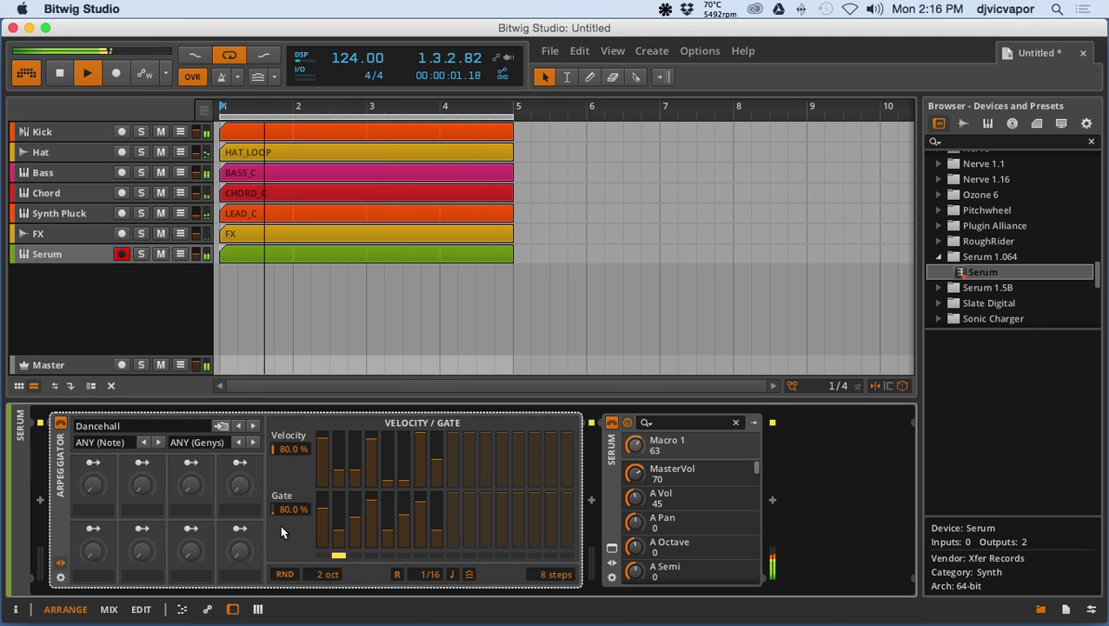
Step: Open the Serum plug-in window and adjust its Filter FC macro
left_click(611, 550)
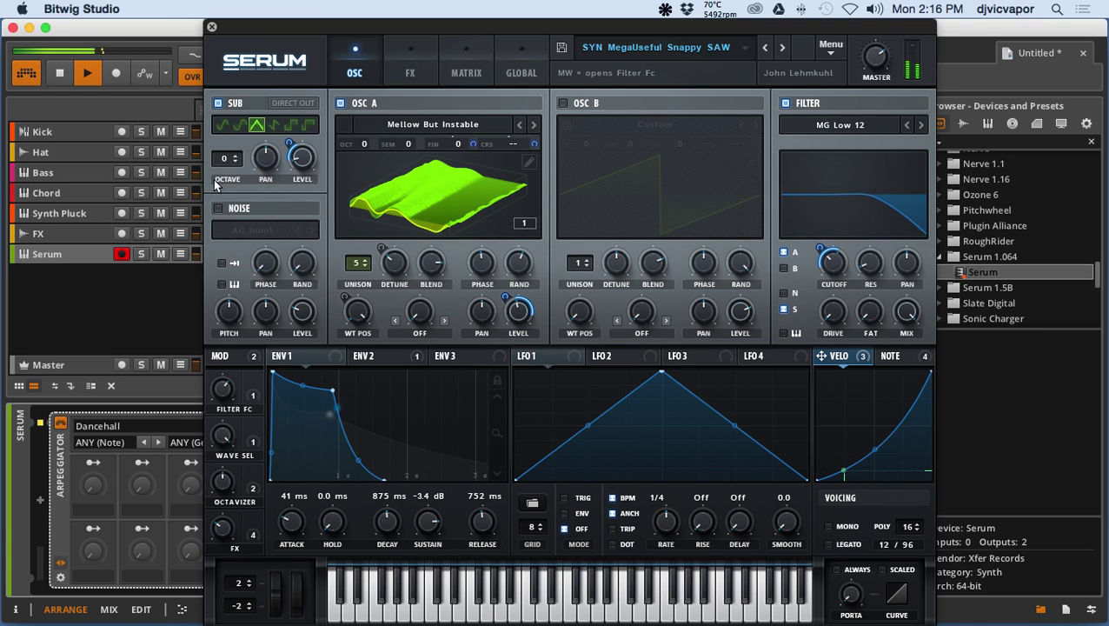
mouse_move(222, 388)
left_mouse_down()
mouse_move(230, 456)
mouse_move(240, 351)
mouse_move(228, 398)
left_mouse_up()
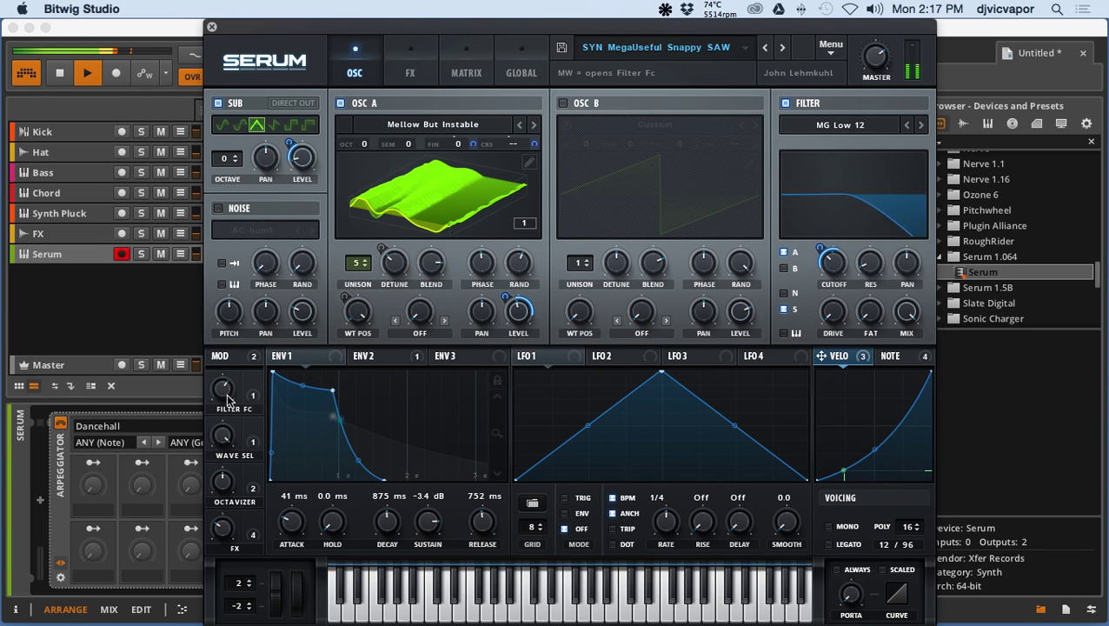
Step: Solo the Serum track and audition the following presets in the current bank up to SYN Pray for Rain
left_click(141, 253)
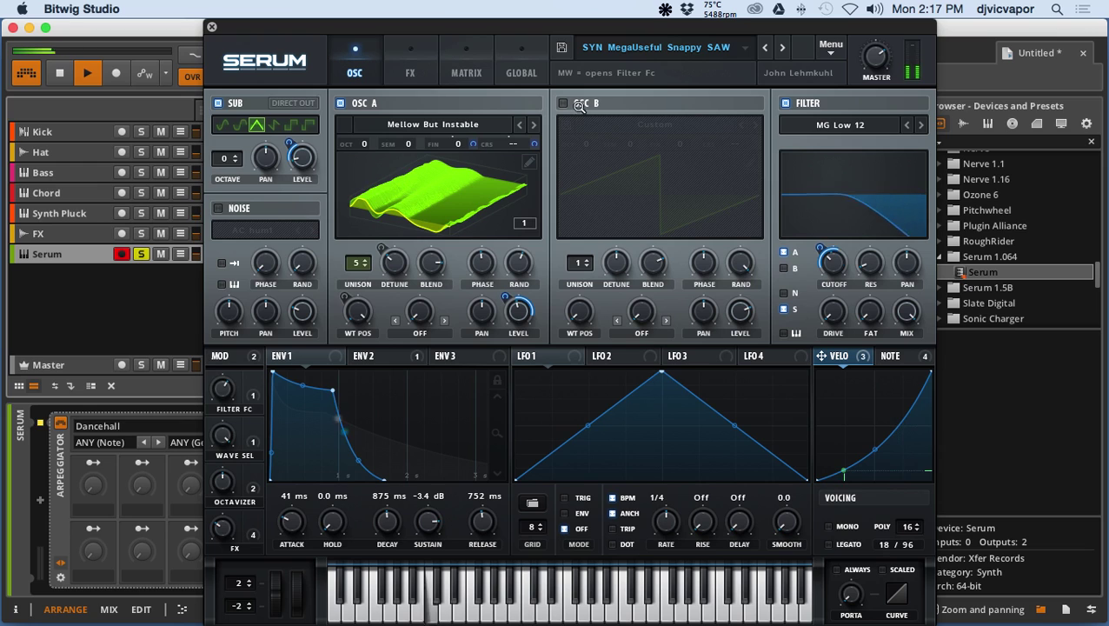
left_click(784, 49)
left_click(784, 49)
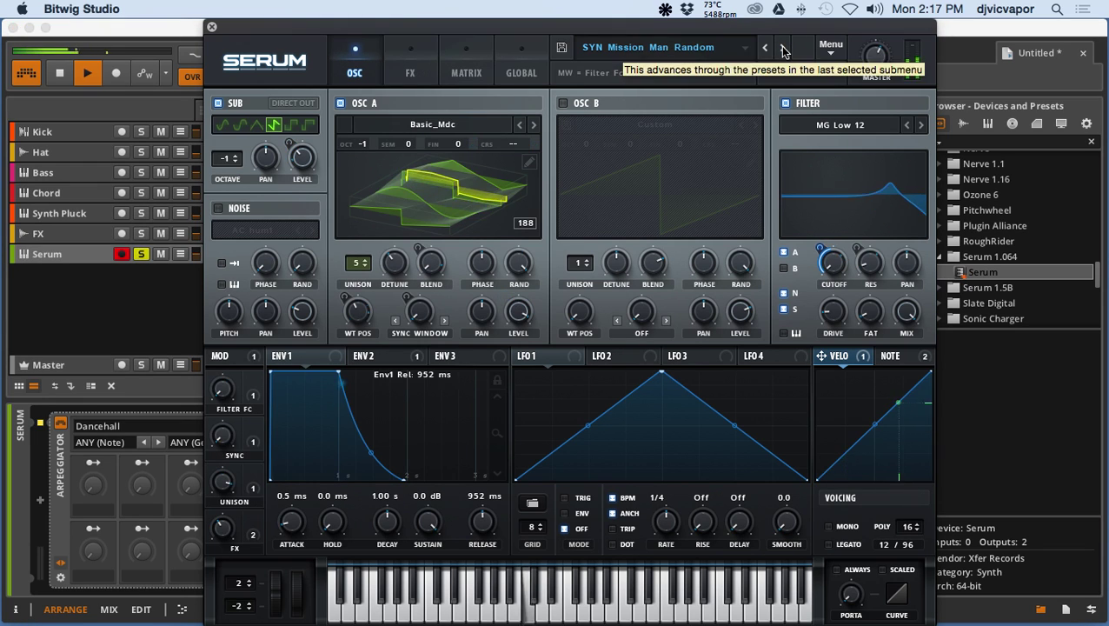
left_click(784, 50)
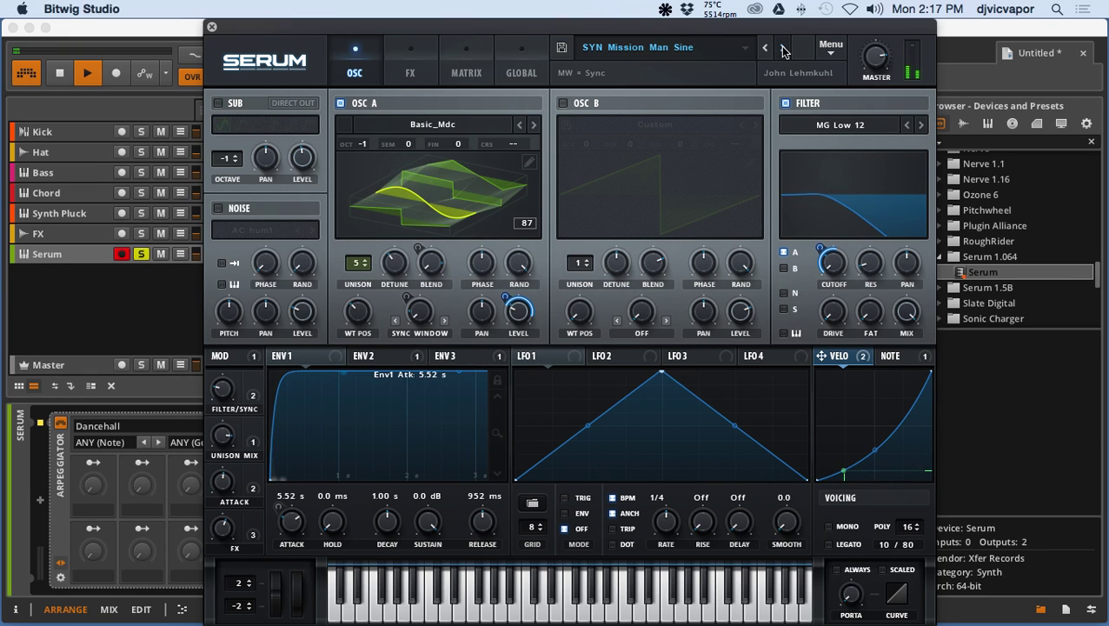
left_click(784, 50)
left_click(784, 49)
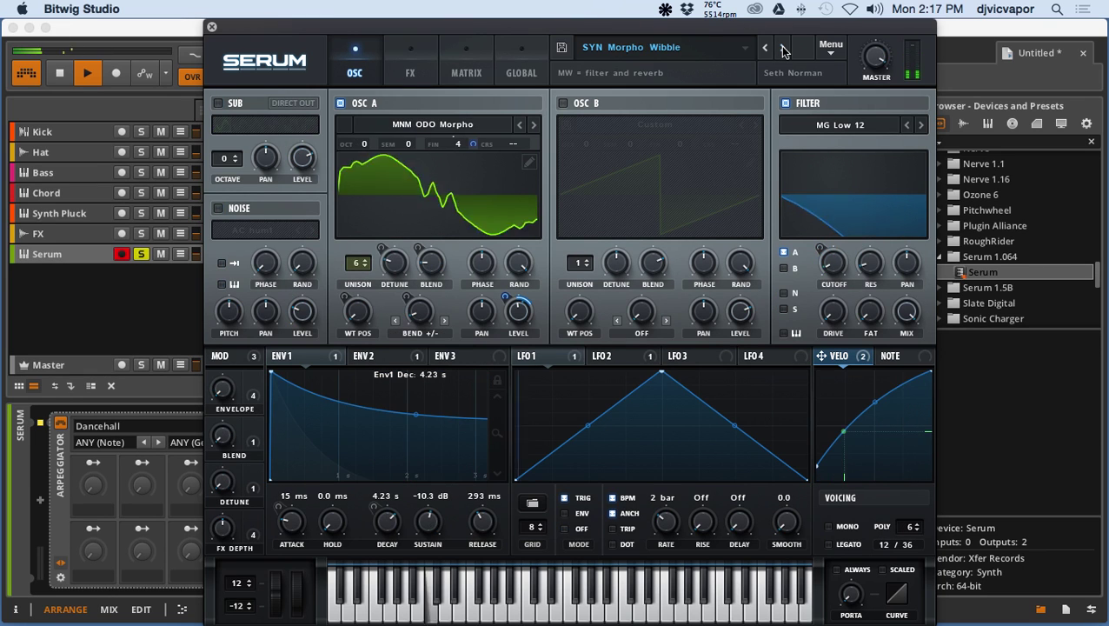
left_click(783, 49)
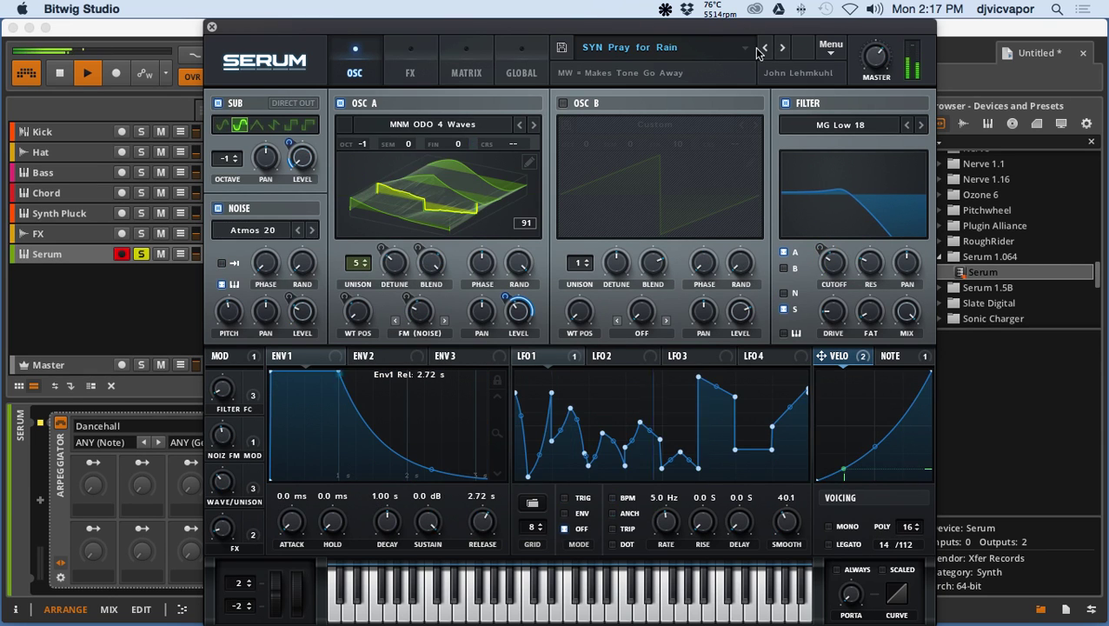
Step: Browse Serum's Synth presets, load SY ElectricLight [GS] and take the Serum track out of solo
left_click(711, 45)
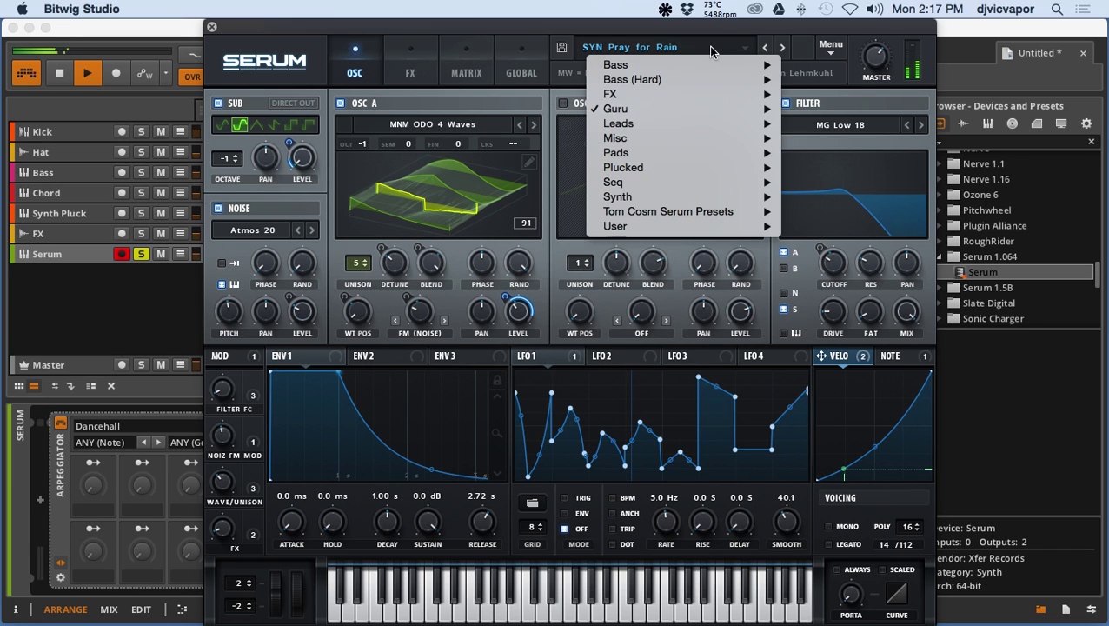
mouse_move(704, 129)
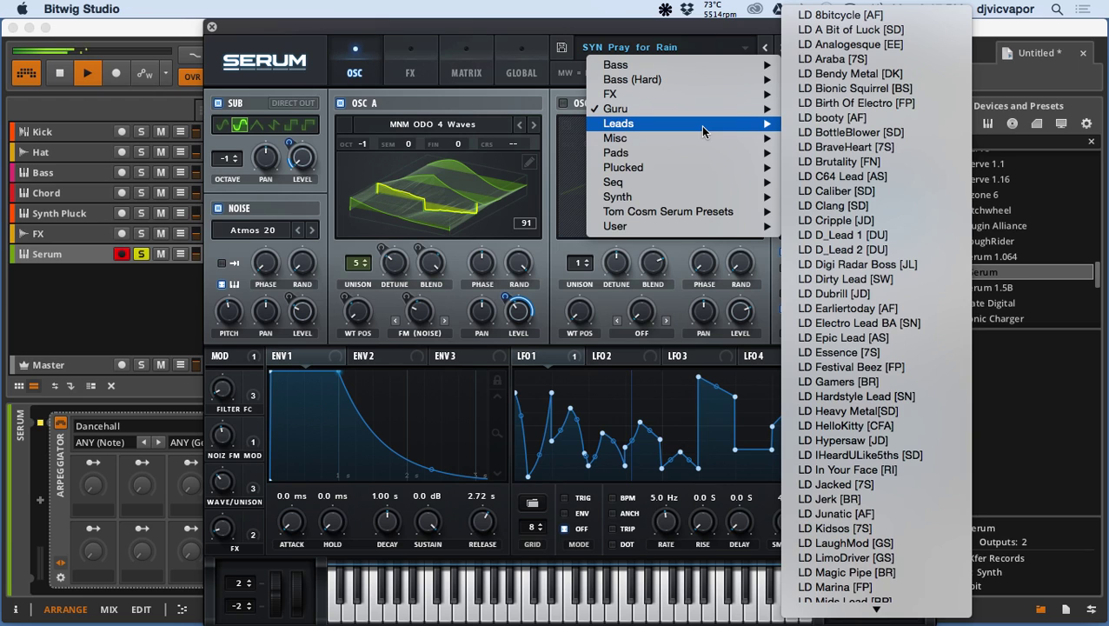
mouse_move(687, 198)
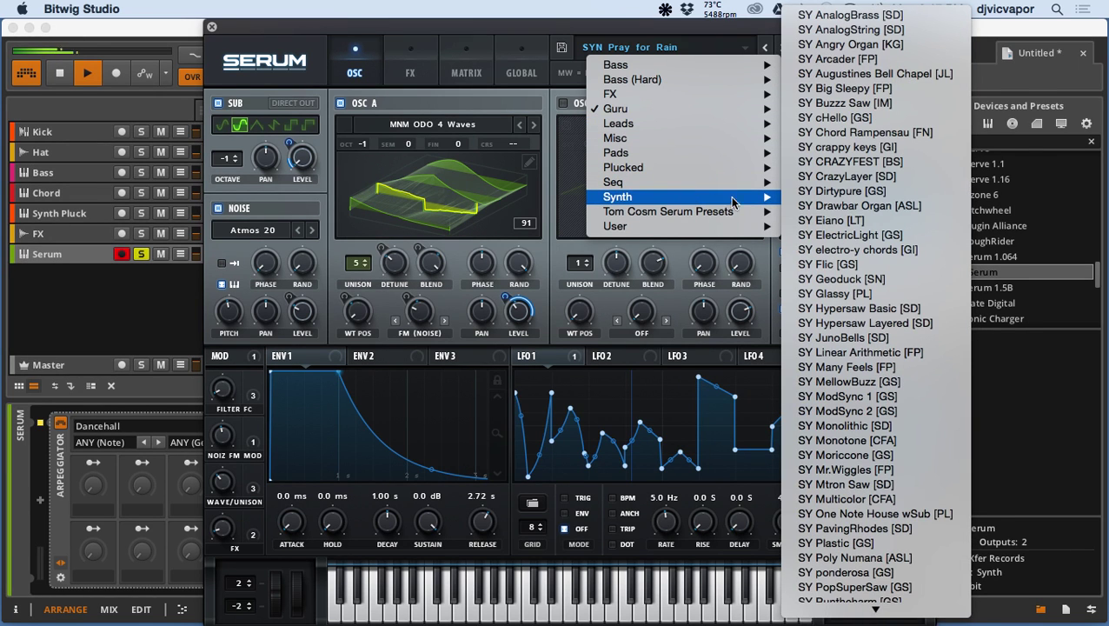
left_click(827, 208)
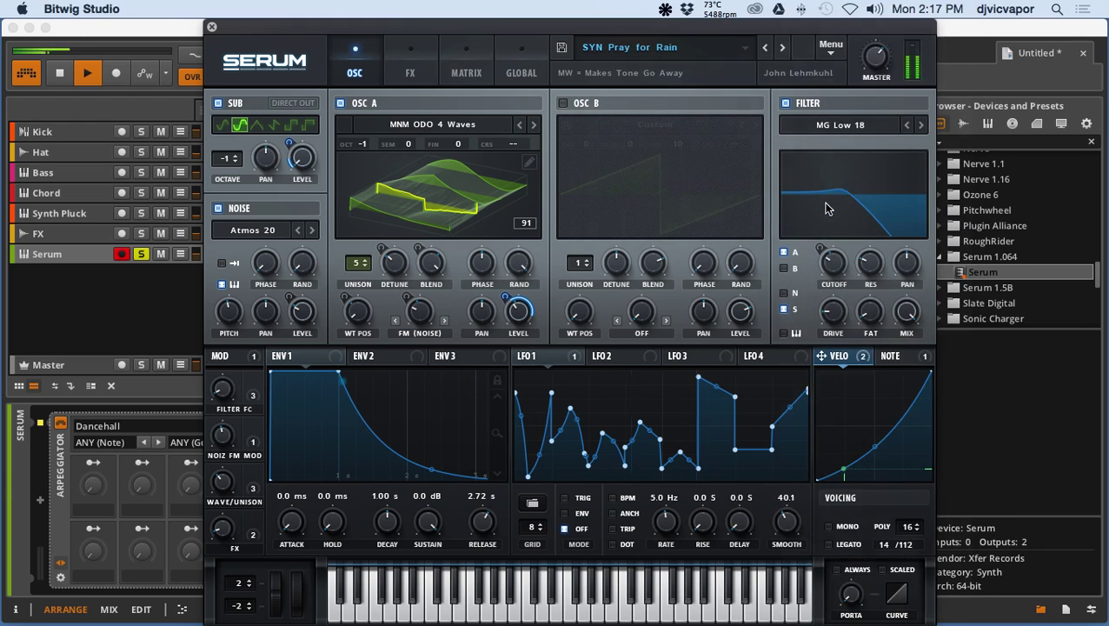
left_click(782, 50)
left_click(782, 49)
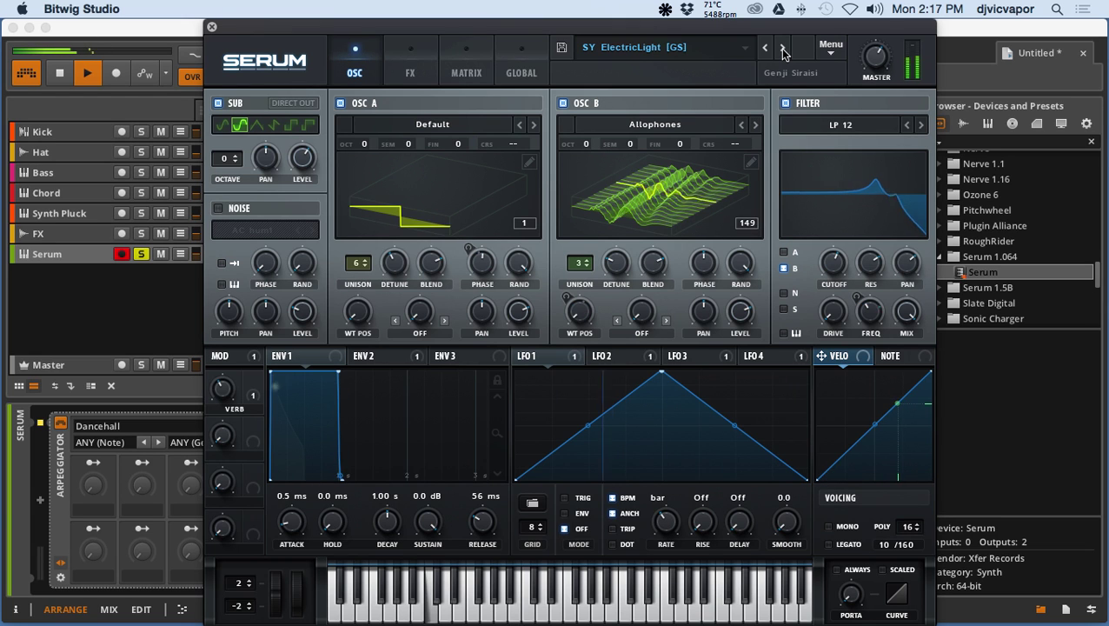
left_click(141, 254)
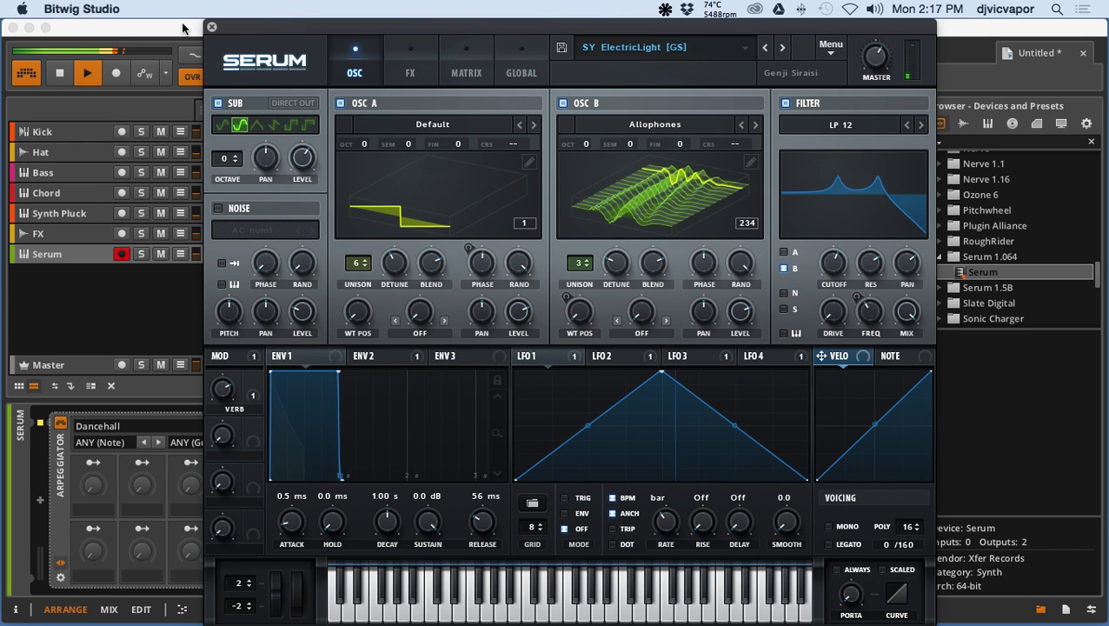
Step: Show Serum's effects page and raise the Delay mix slightly
left_click(409, 75)
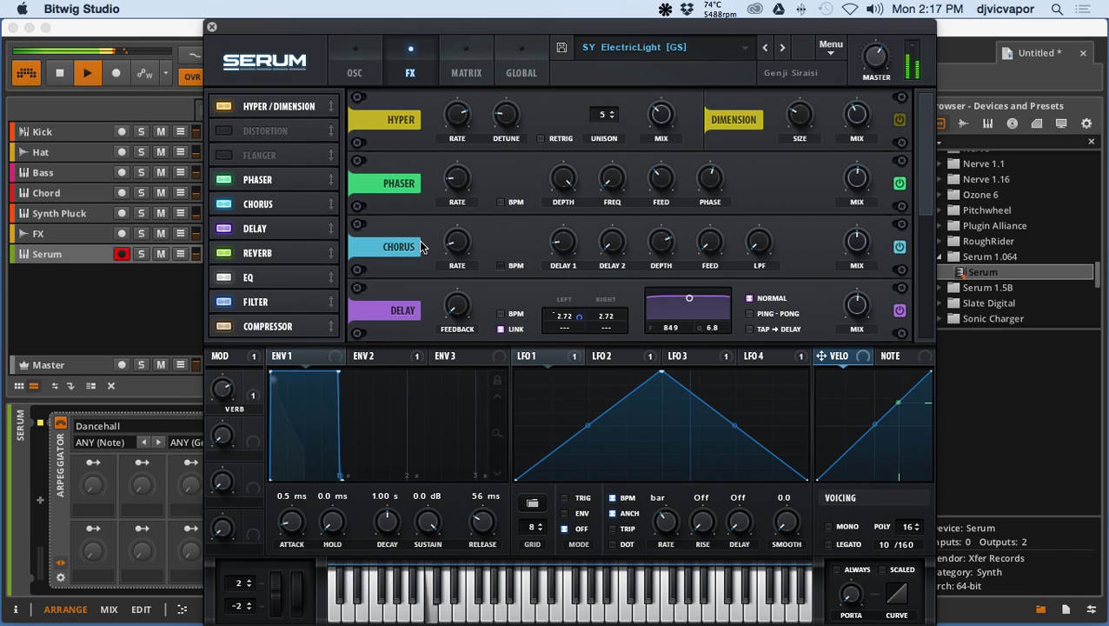
mouse_move(856, 294)
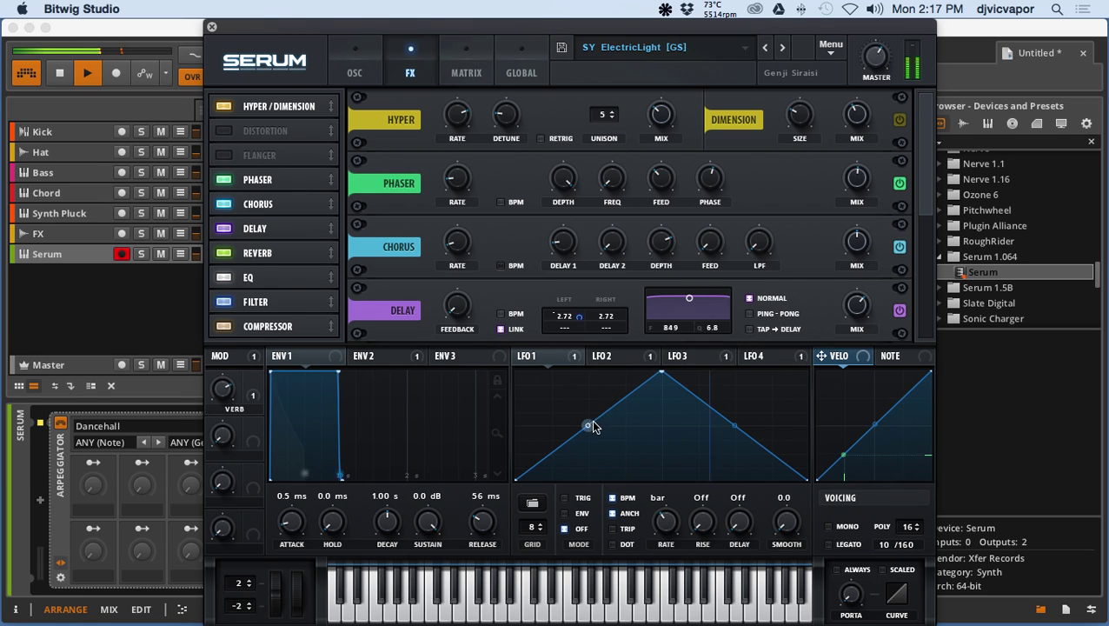
Step: Bend LFO 1's rising segment outward and its falling segment inward, and raise the Chorus mix to 70%
left_click_drag(587, 424, 574, 414)
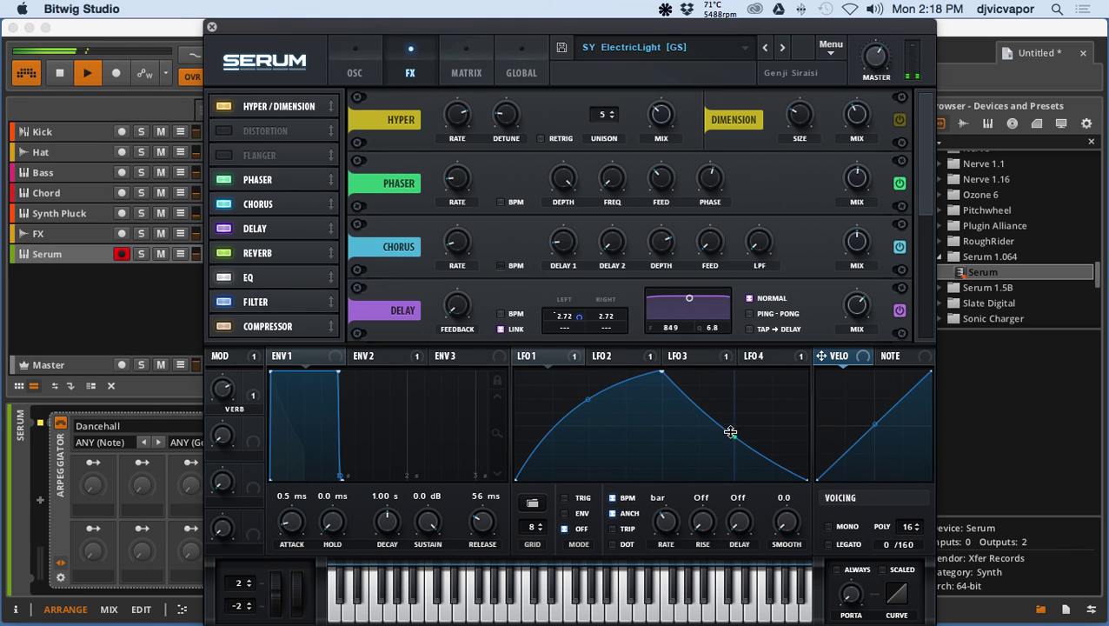
left_click_drag(730, 432, 728, 435)
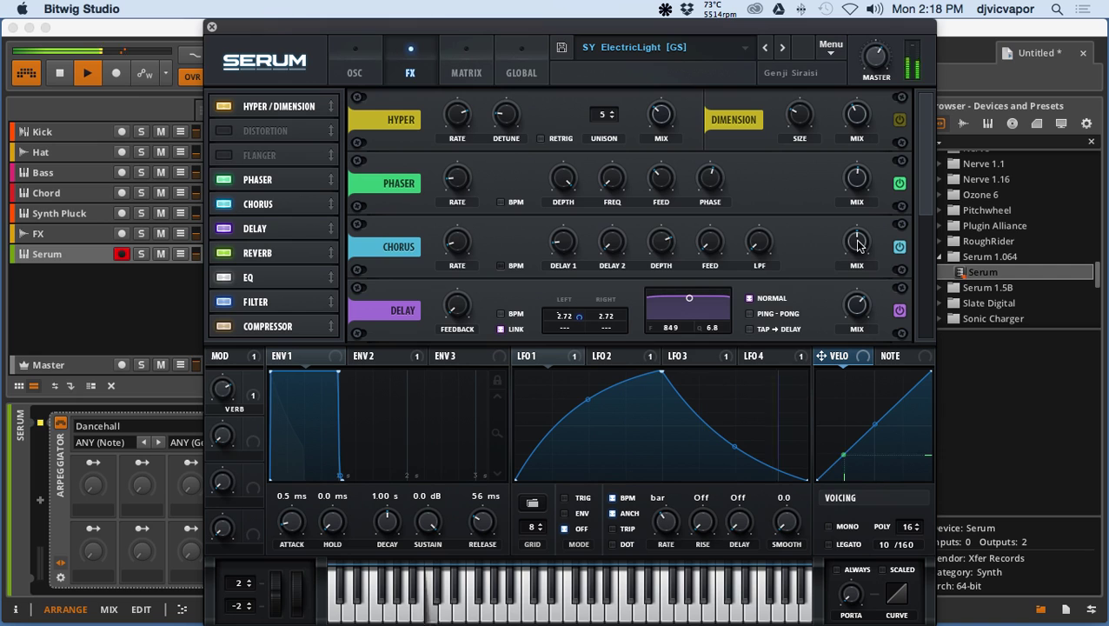
left_click_drag(857, 245, 857, 220)
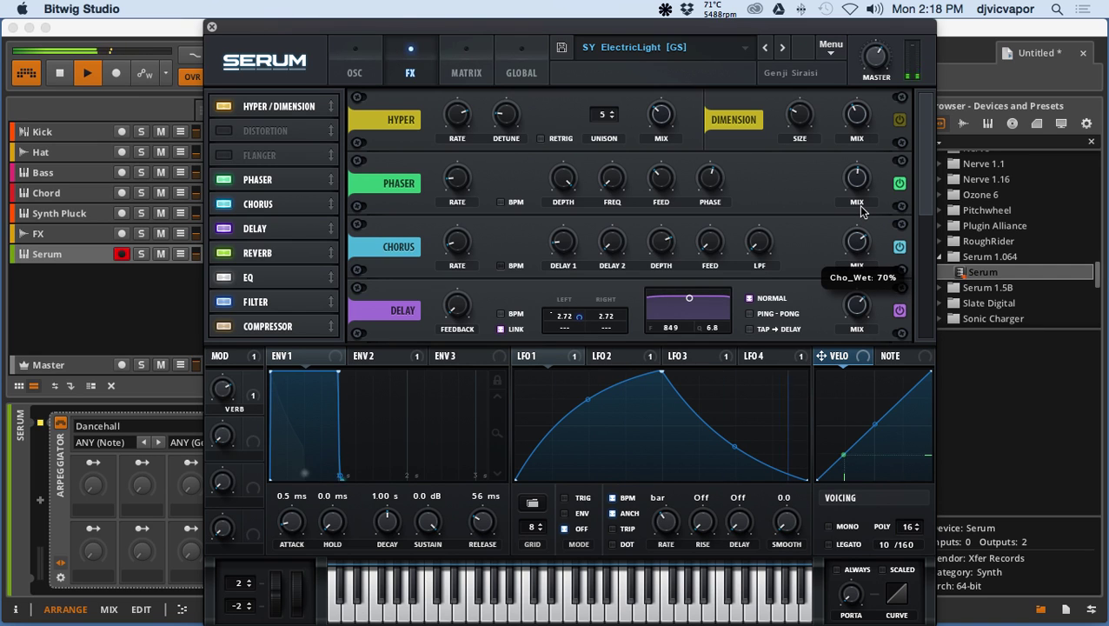
Step: Change the type of Serum's Filter effect to Reverb
left_click_drag(861, 214, 861, 214)
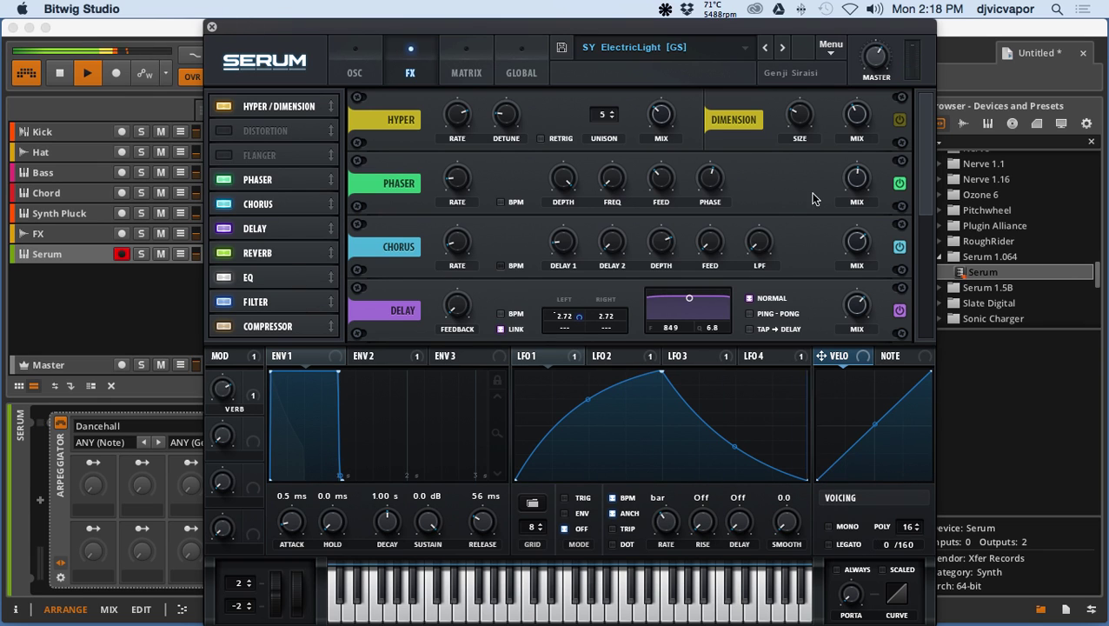
scroll(917, 161, "down", 5)
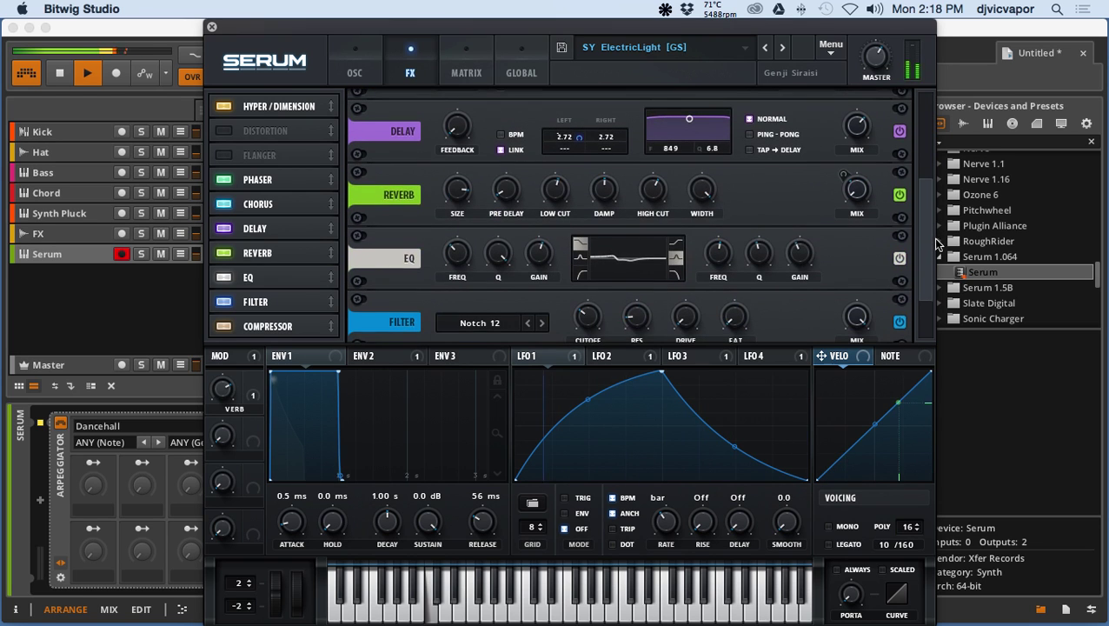
scroll(932, 270, "down", 2)
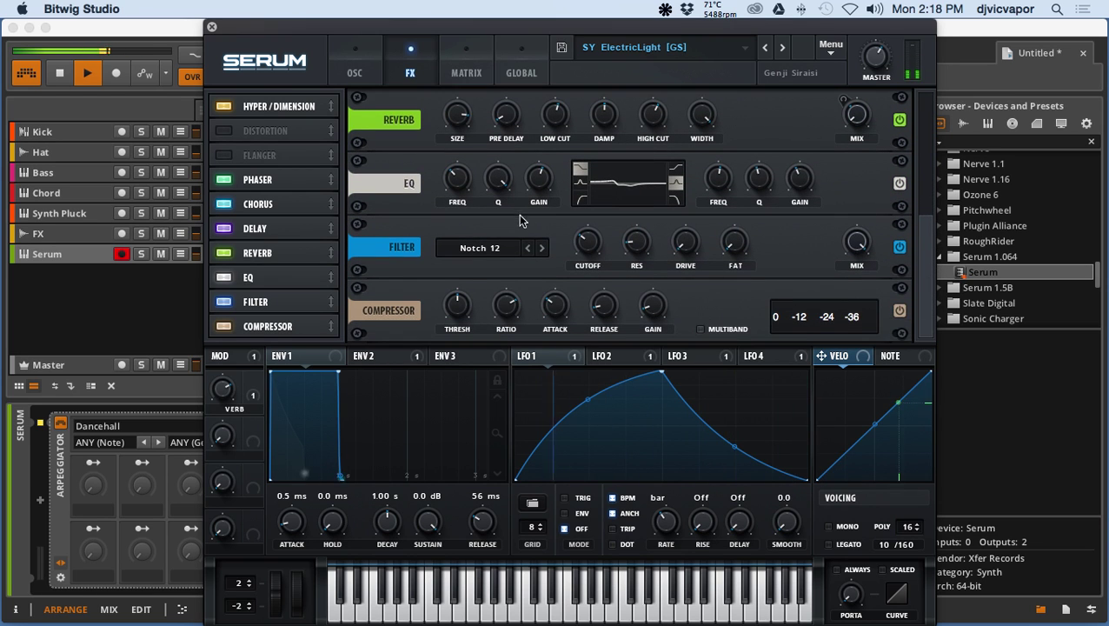
left_click(510, 251)
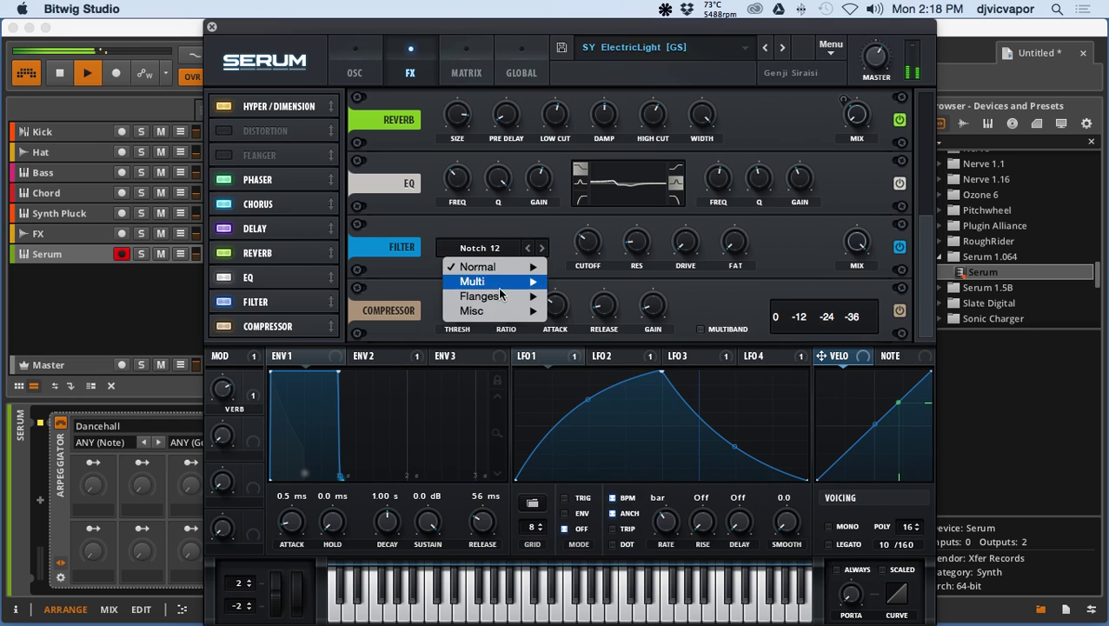
mouse_move(497, 315)
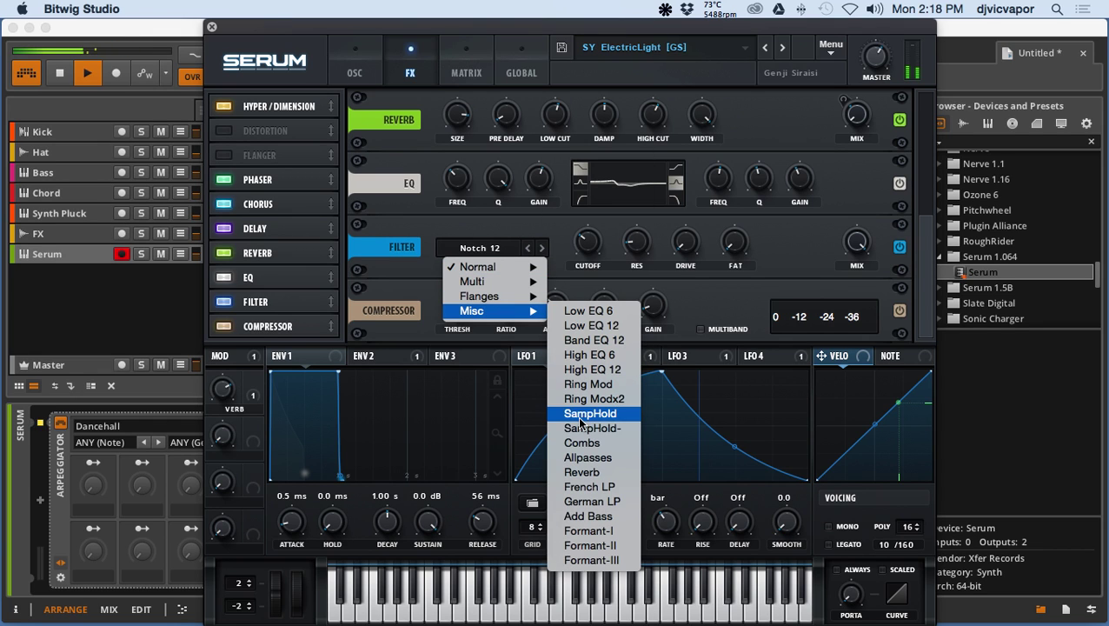
left_click(581, 472)
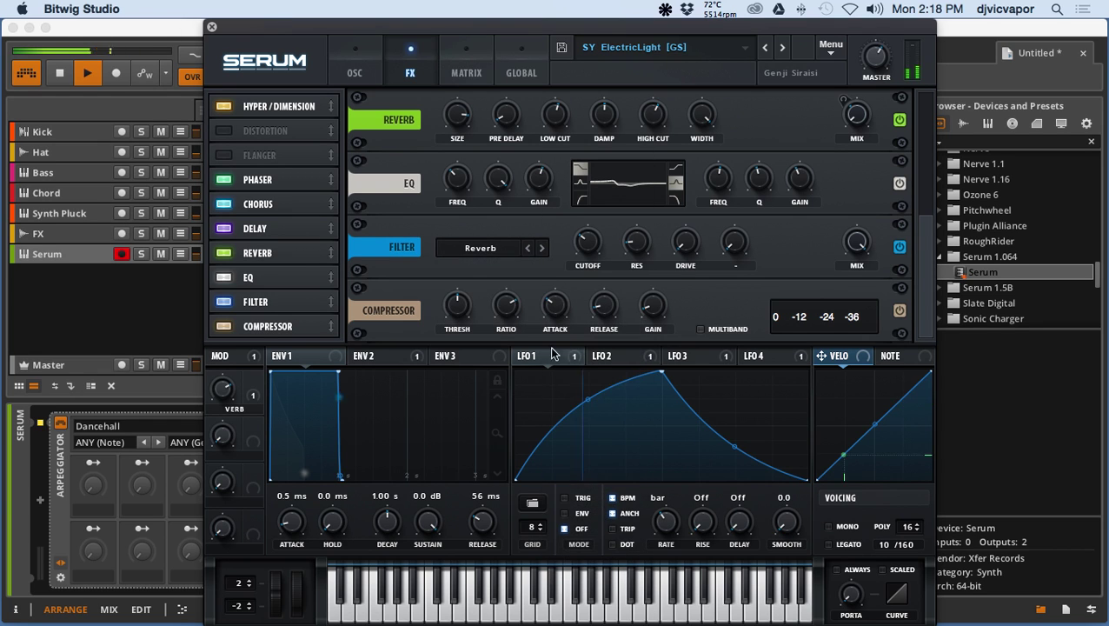
Step: Solo the Serum track and audition the preceding miscellaneous filter types from Allpasses back to Ring Mod
left_click(137, 261)
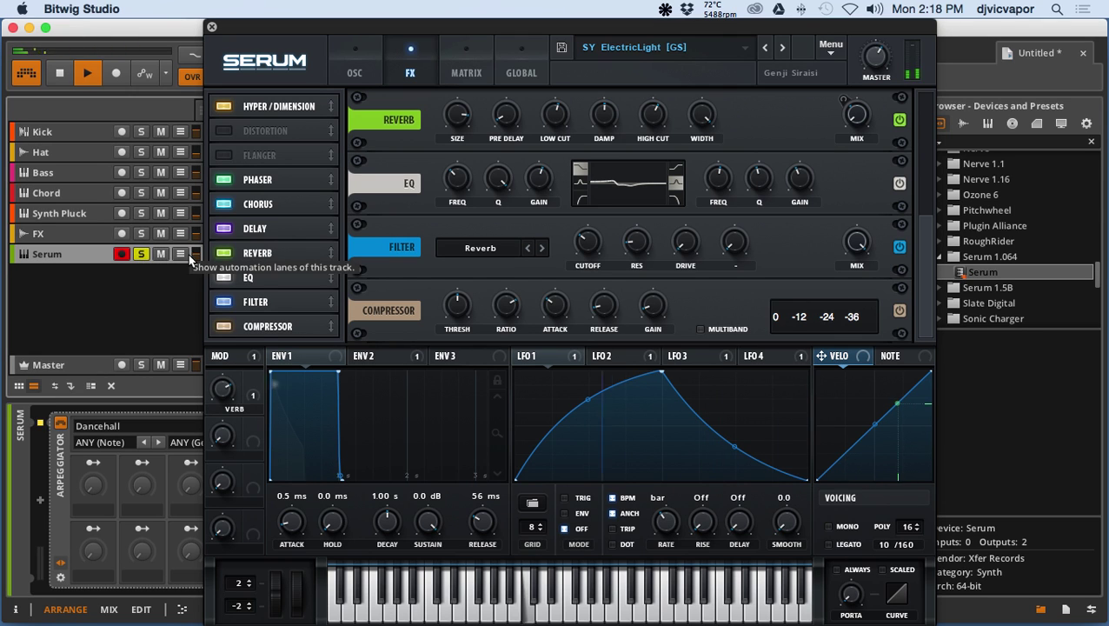
left_click(528, 249)
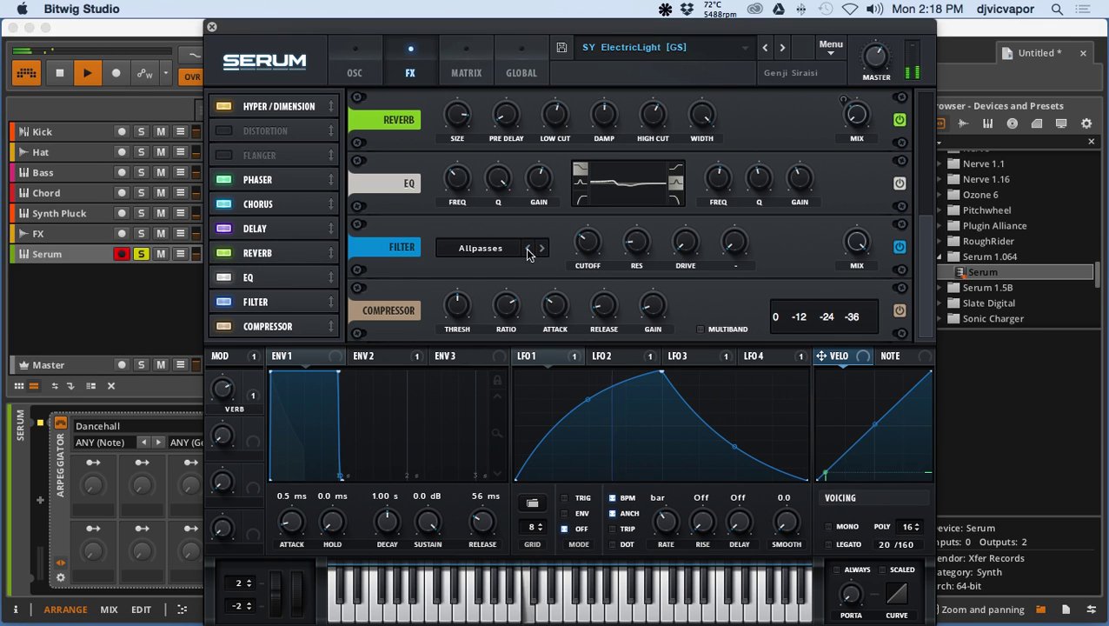
left_click(529, 248)
left_click(528, 249)
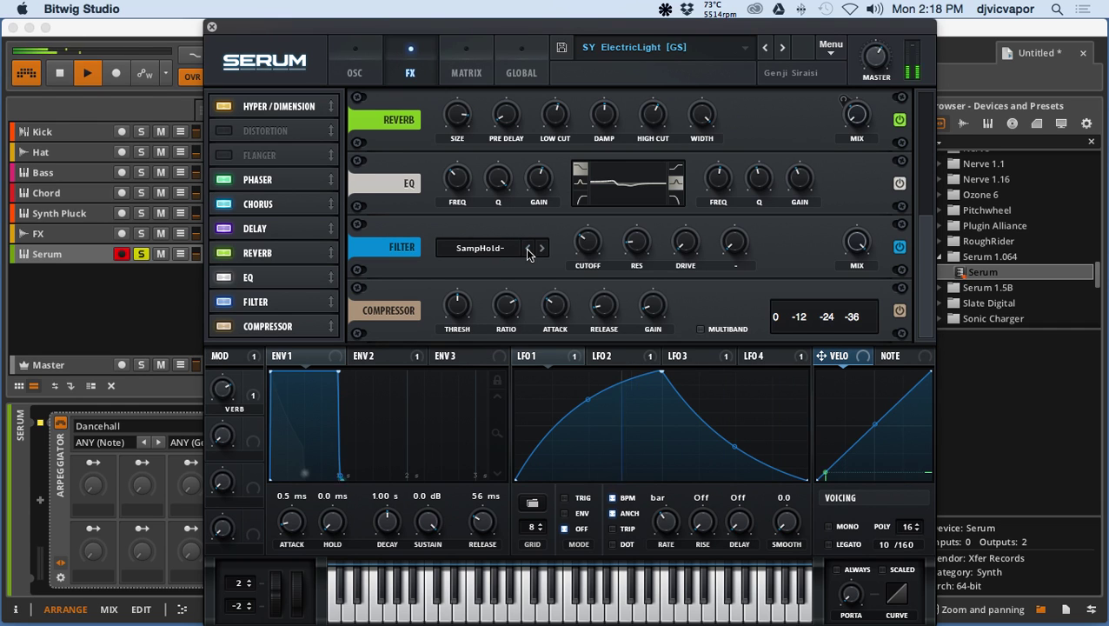
left_click(528, 249)
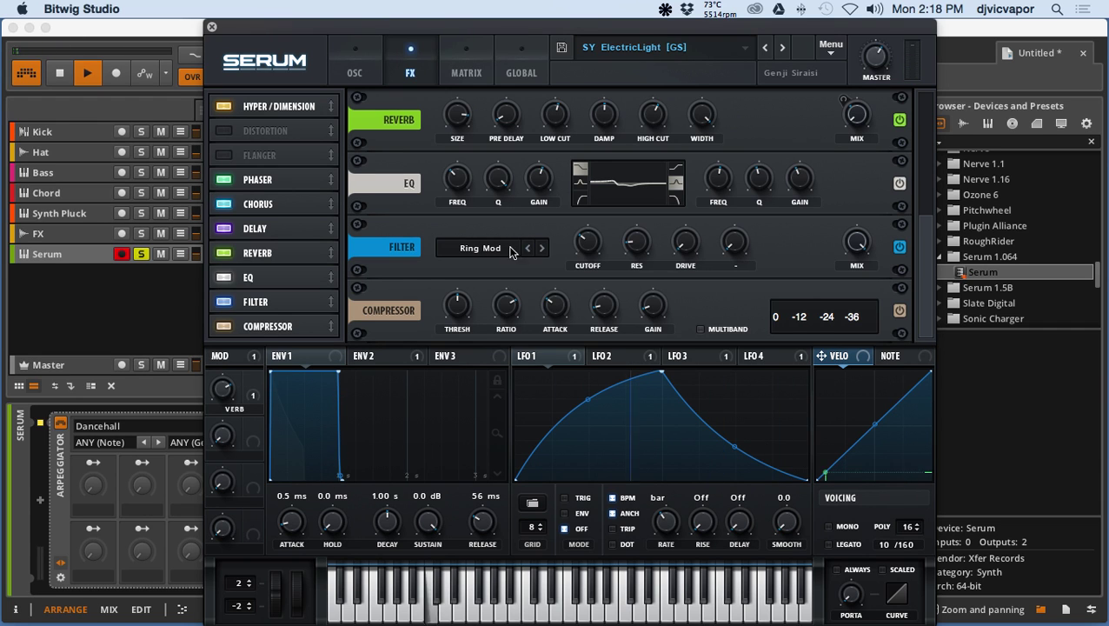
Step: Audition the miscellaneous filter types from French LP to Formant-III and the MG Low 24 filter
left_click(510, 250)
mouse_move(502, 311)
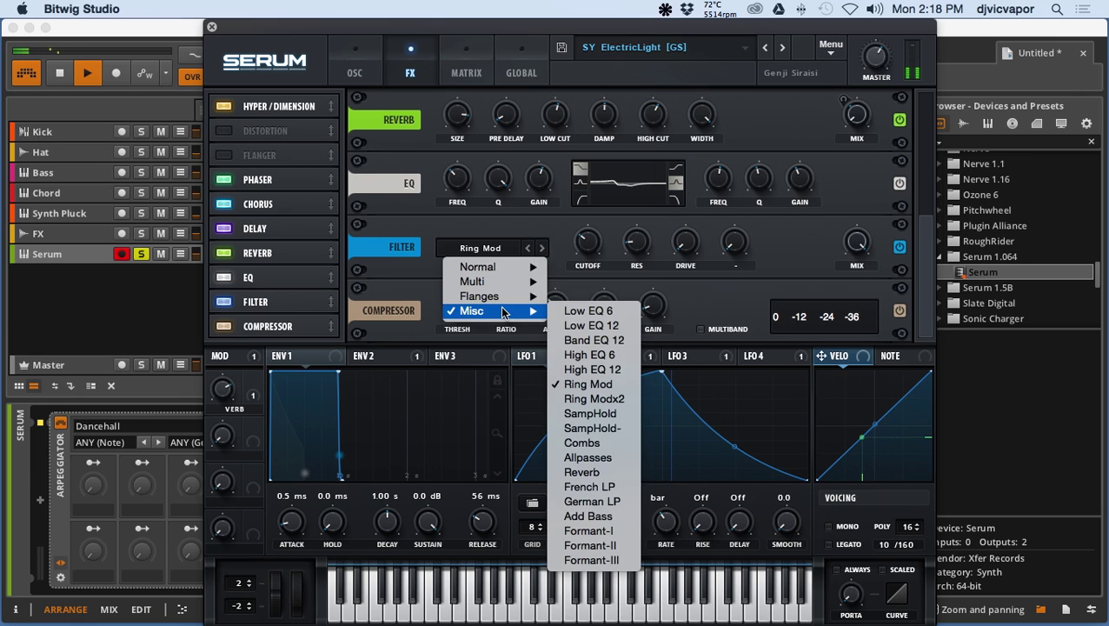
left_click(574, 490)
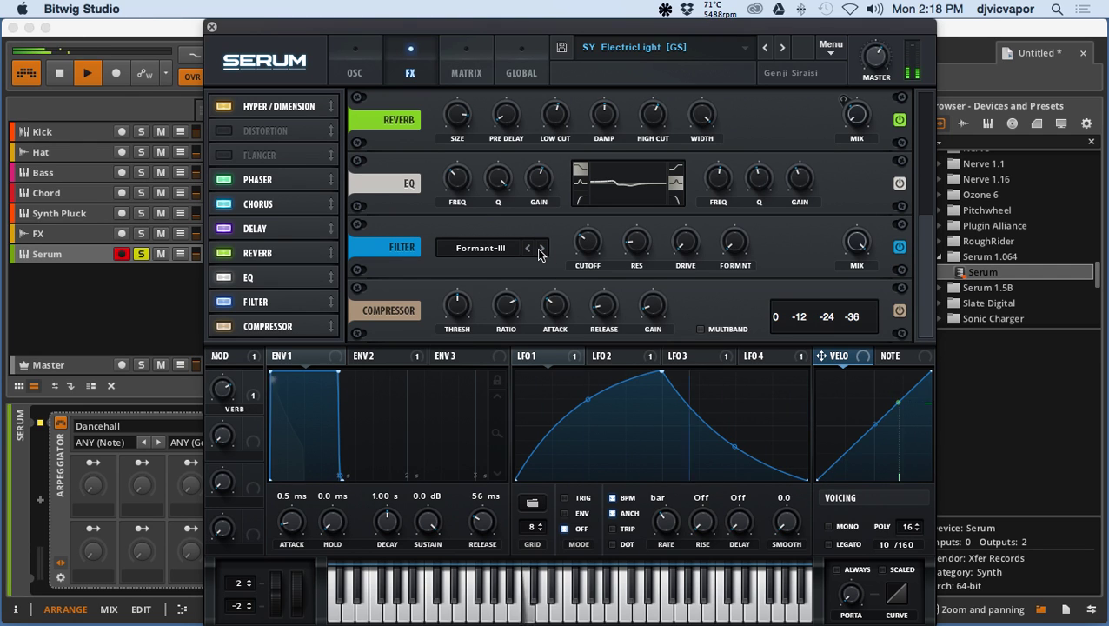
left_click(498, 252)
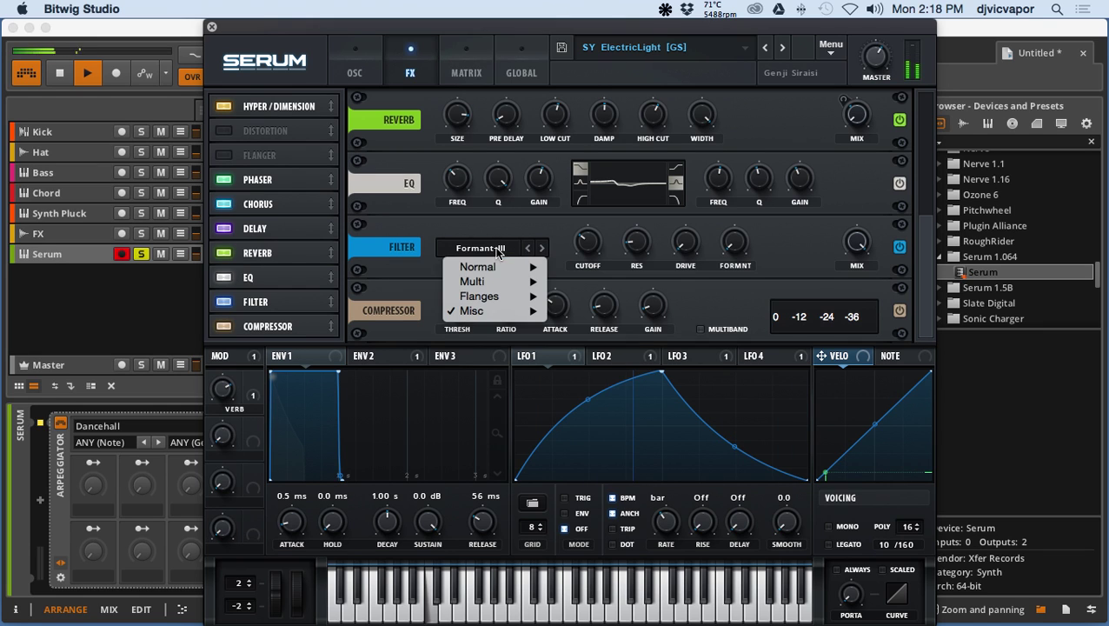
mouse_move(504, 270)
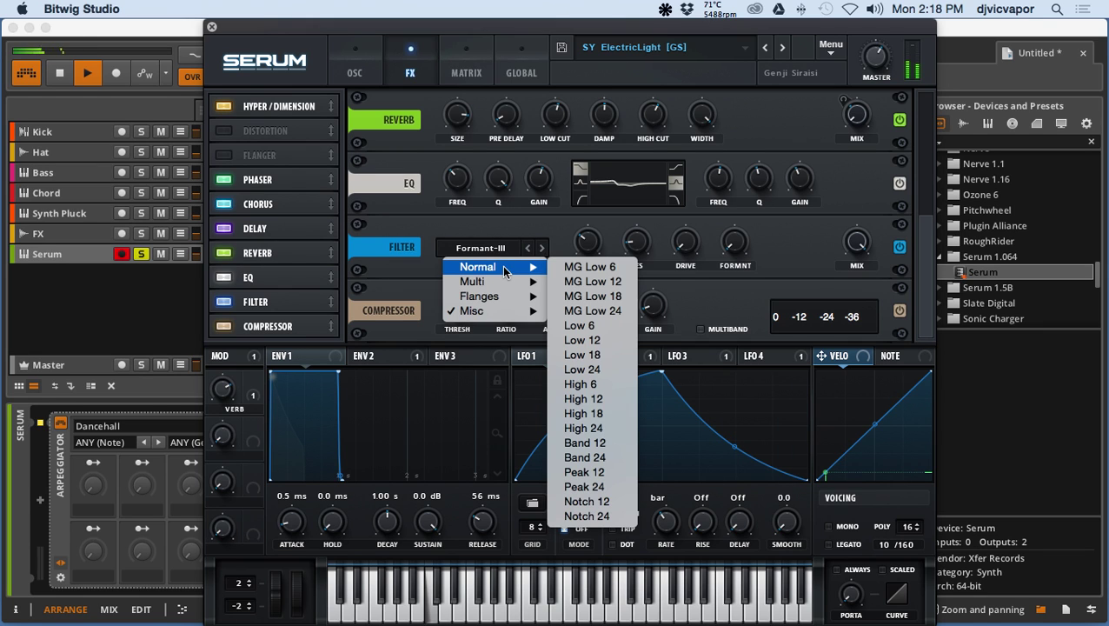
left_click(592, 311)
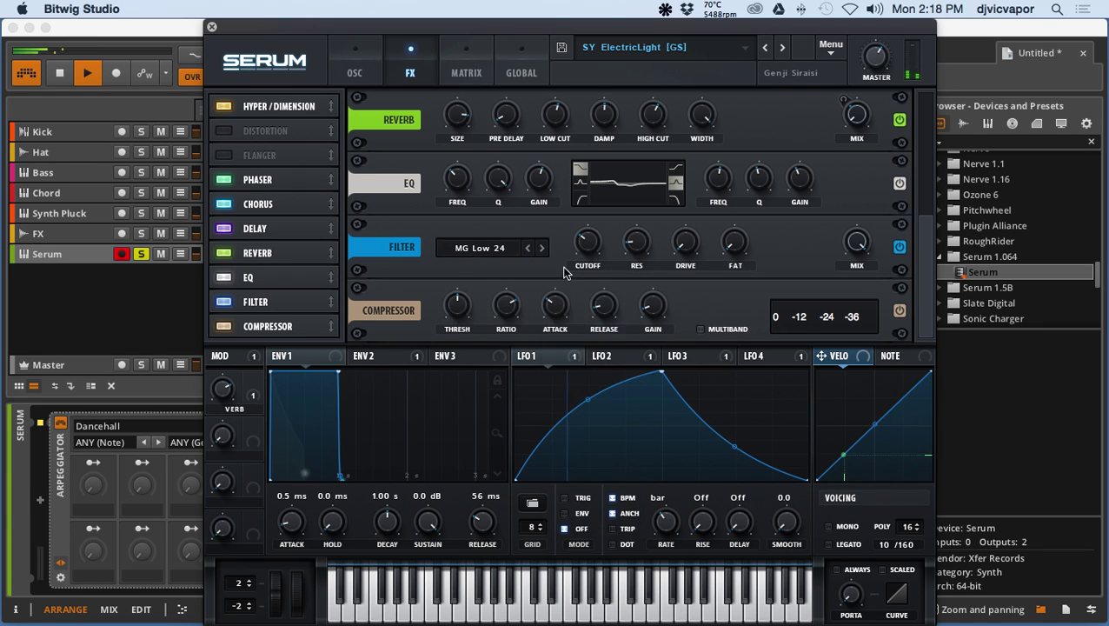
Step: Set the Filter effect's type to HP 12 and take the Serum track out of solo
left_click(520, 249)
mouse_move(509, 286)
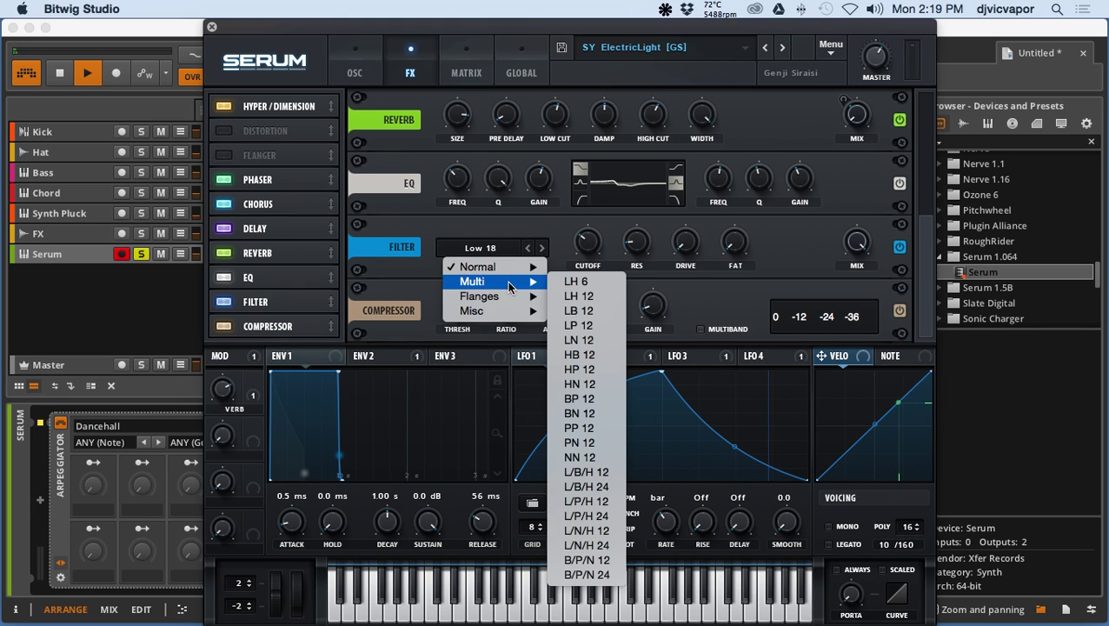
left_click(574, 355)
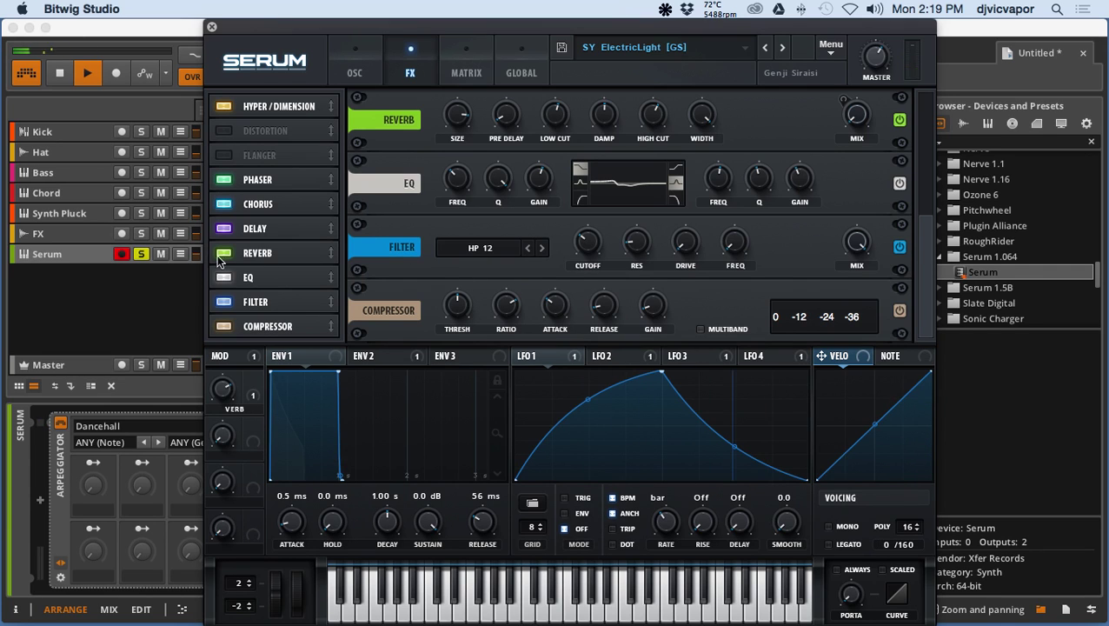
left_click(142, 254)
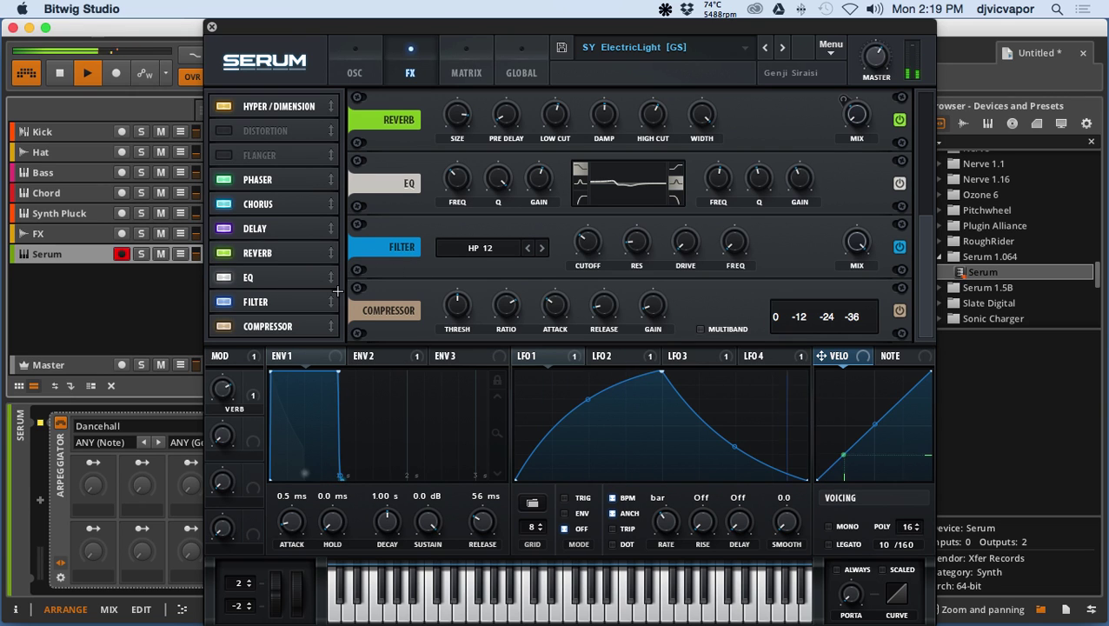
Step: Close the Serum plug-in window and return to the Serum track in the arrangement
left_click(900, 313)
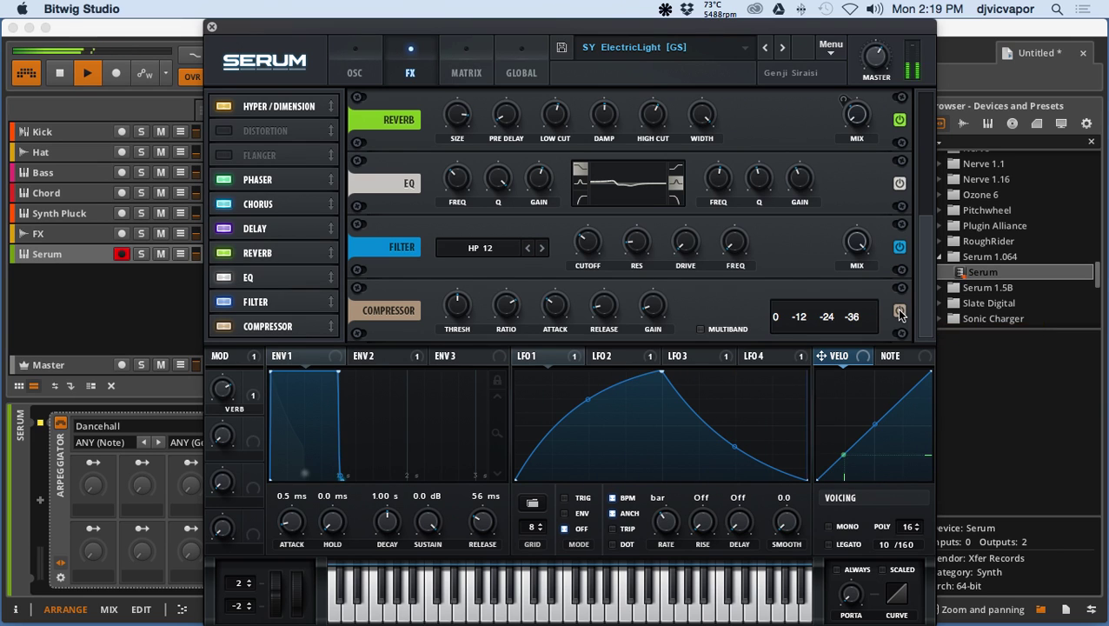
mouse_move(857, 109)
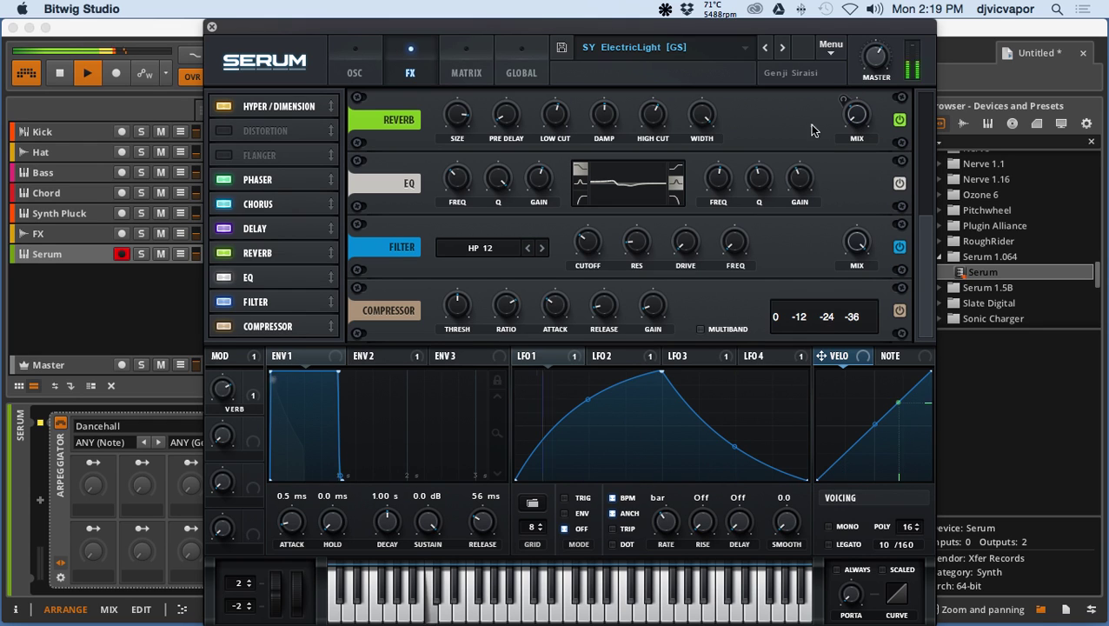
mouse_move(876, 66)
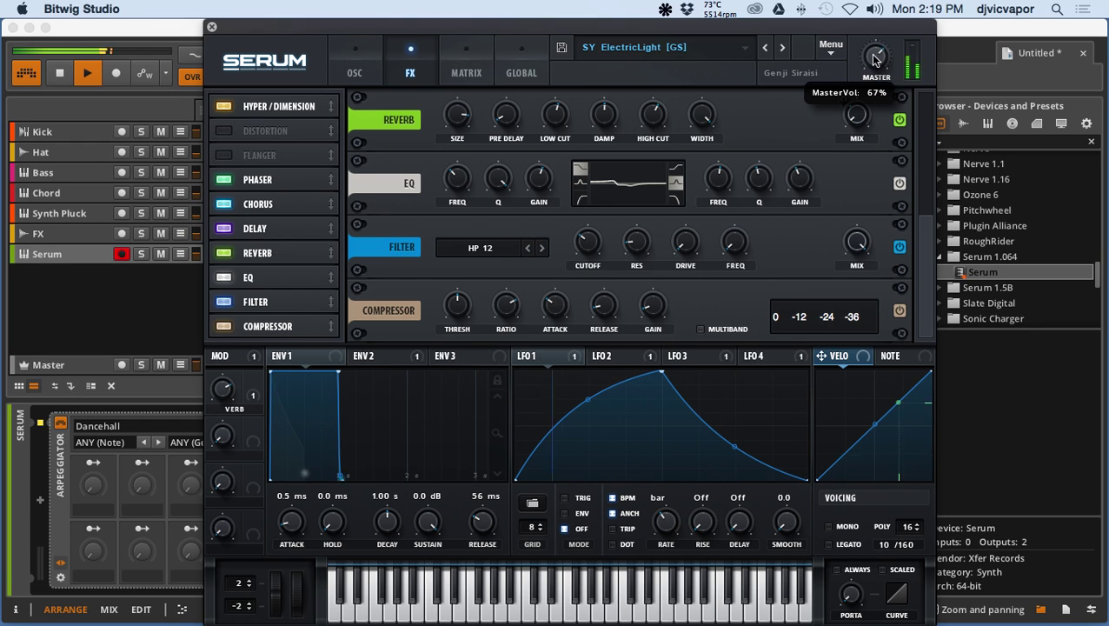
left_click(212, 29)
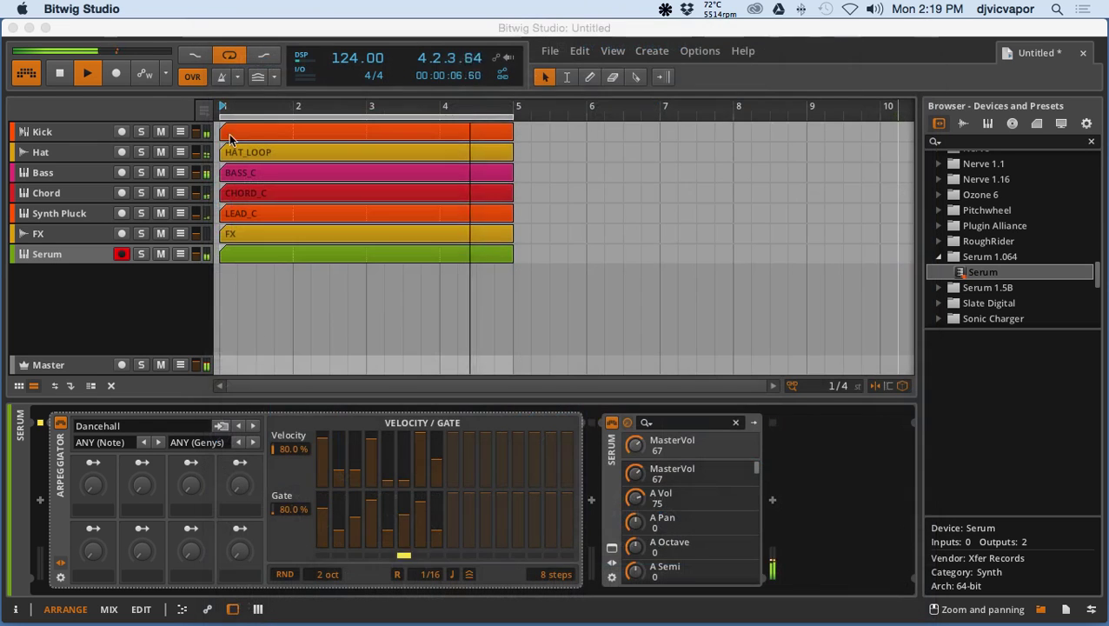
left_click(195, 258)
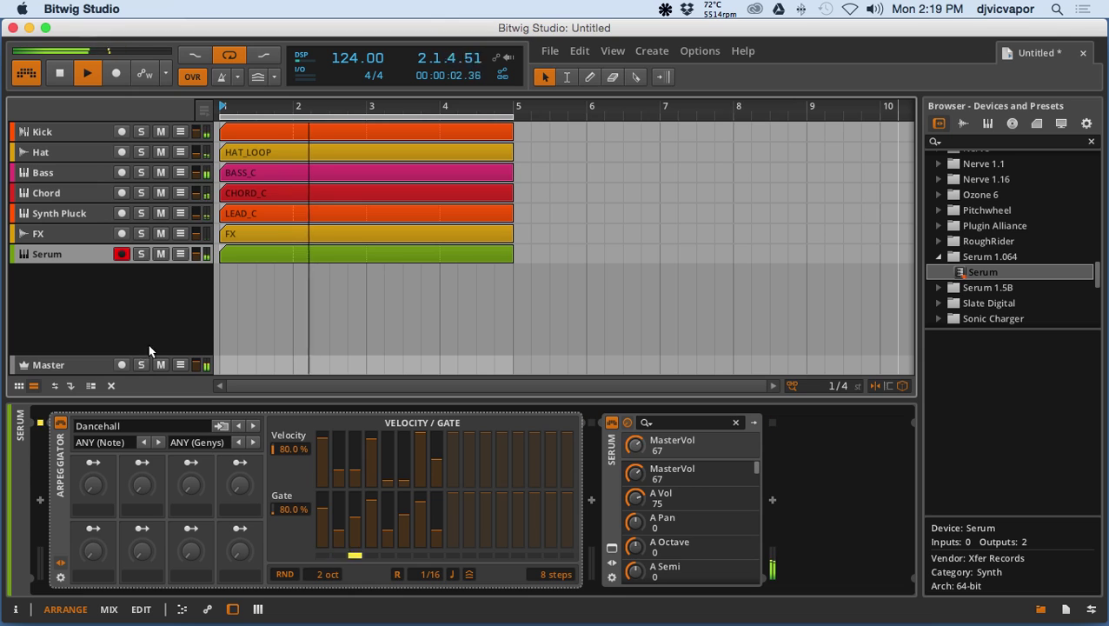
Step: Solo the Serum track and audition the Arpeggiator at a 1/8 rate with 4, 1 and 2 octaves, returning the rate to 1/16
left_click(140, 253)
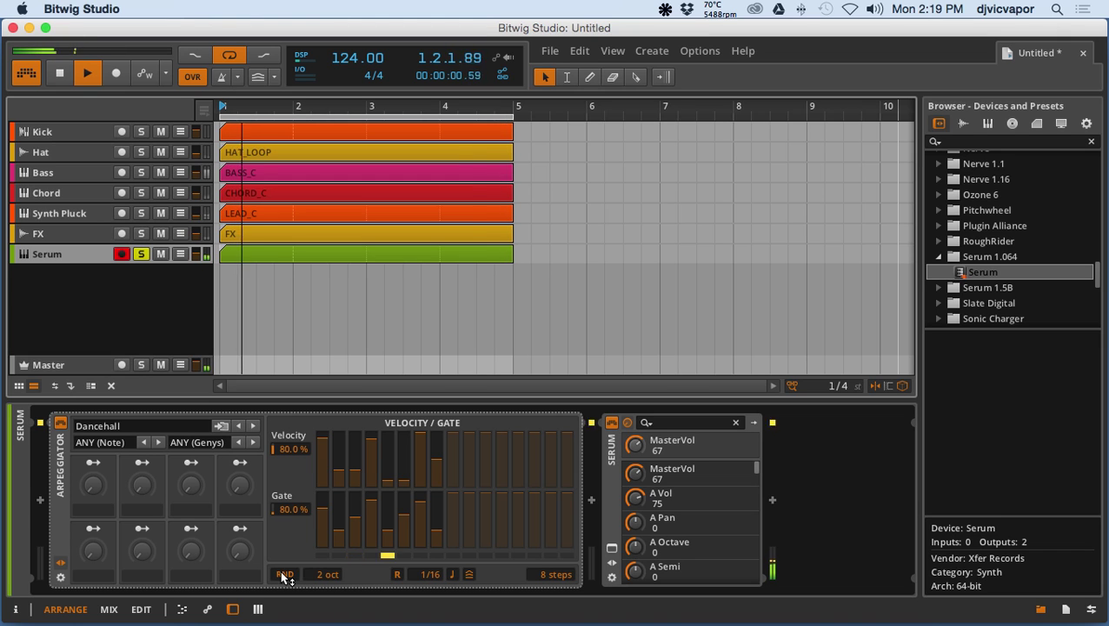
left_click(412, 580)
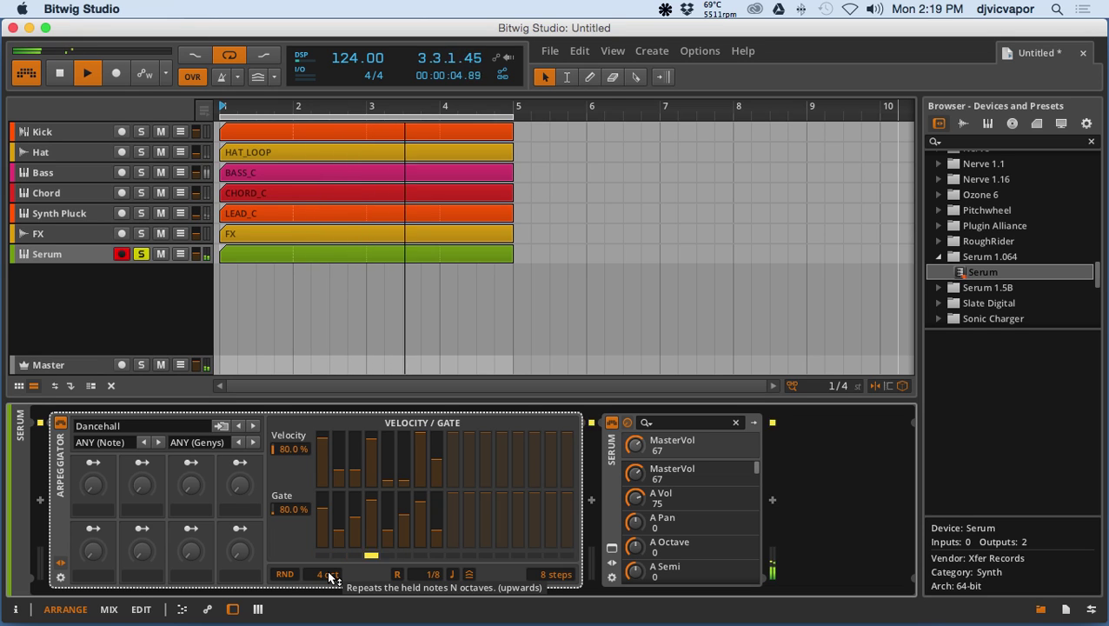
left_click_drag(328, 576, 329, 599)
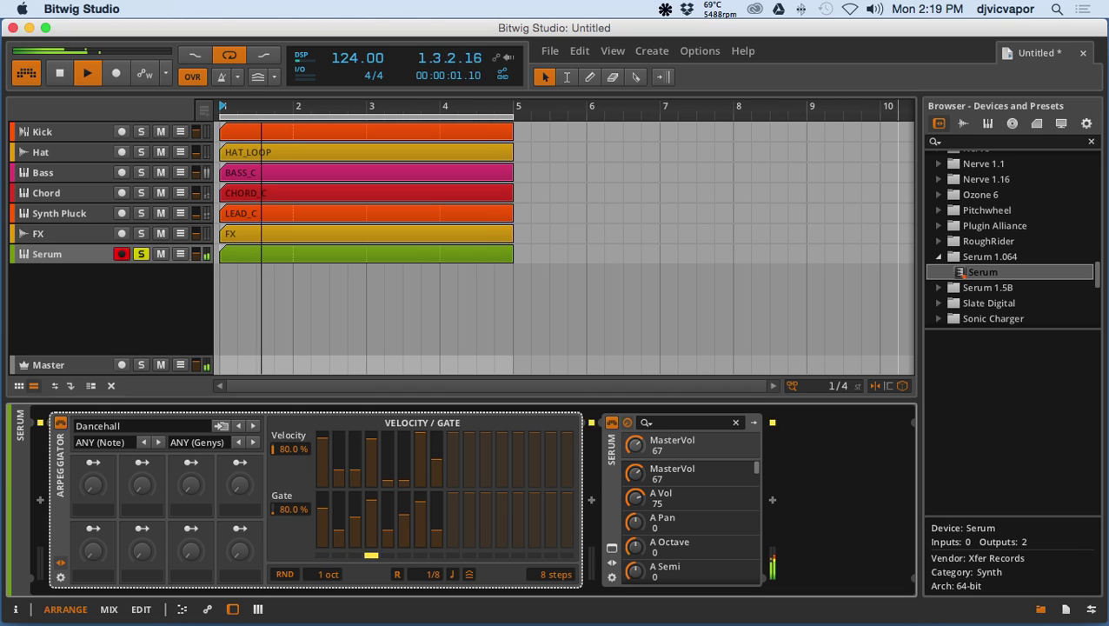
left_click_drag(328, 573, 328, 561)
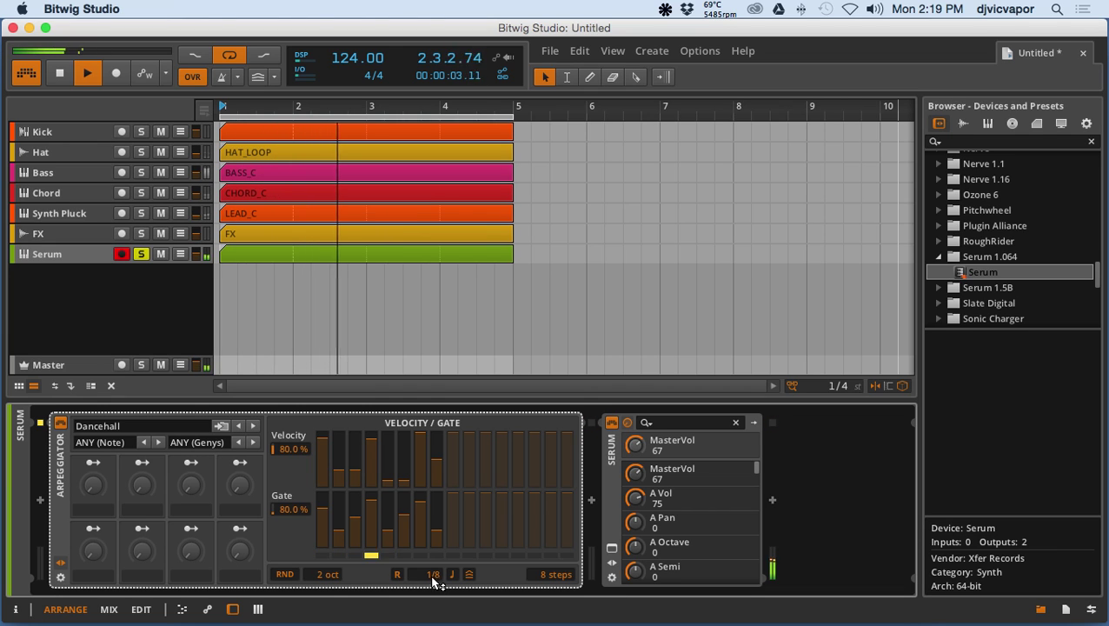
left_click_drag(432, 574, 432, 591)
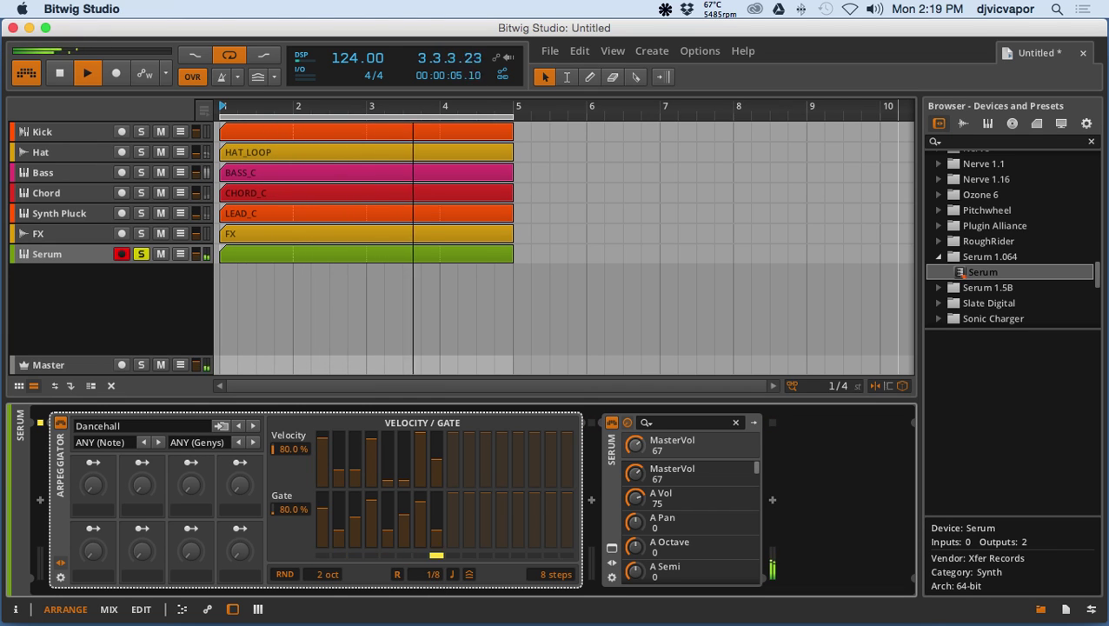
mouse_move(432, 574)
left_mouse_down()
mouse_move(432, 591)
mouse_move(432, 581)
left_mouse_up()
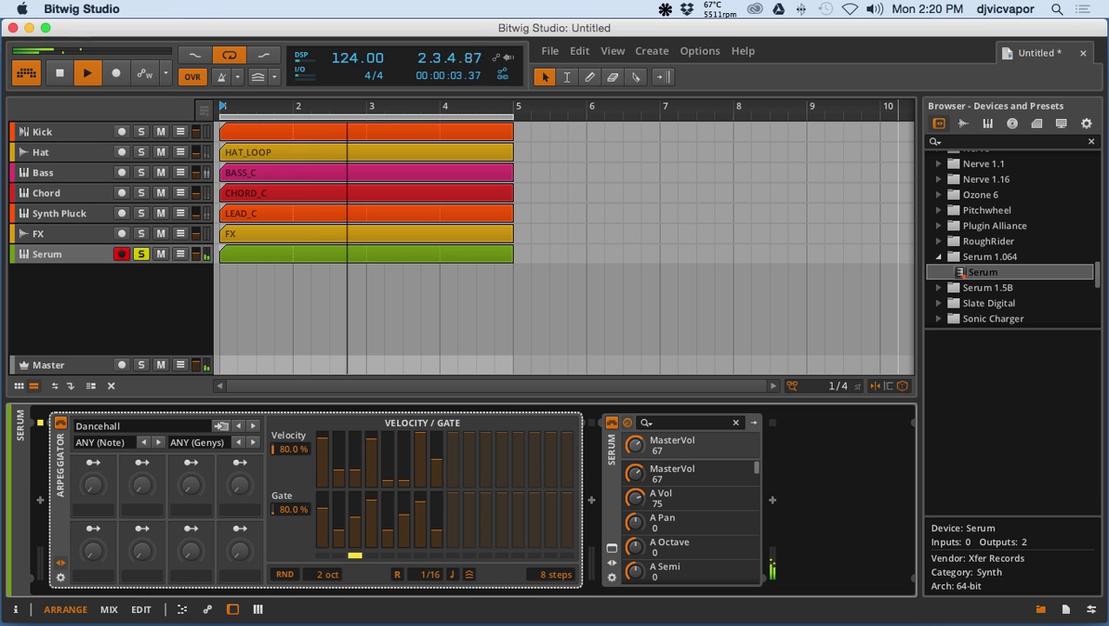
Step: Extend the Arpeggiator pattern to 12 steps and vary the gate and velocity levels of the added steps
left_click_drag(550, 574, 549, 557)
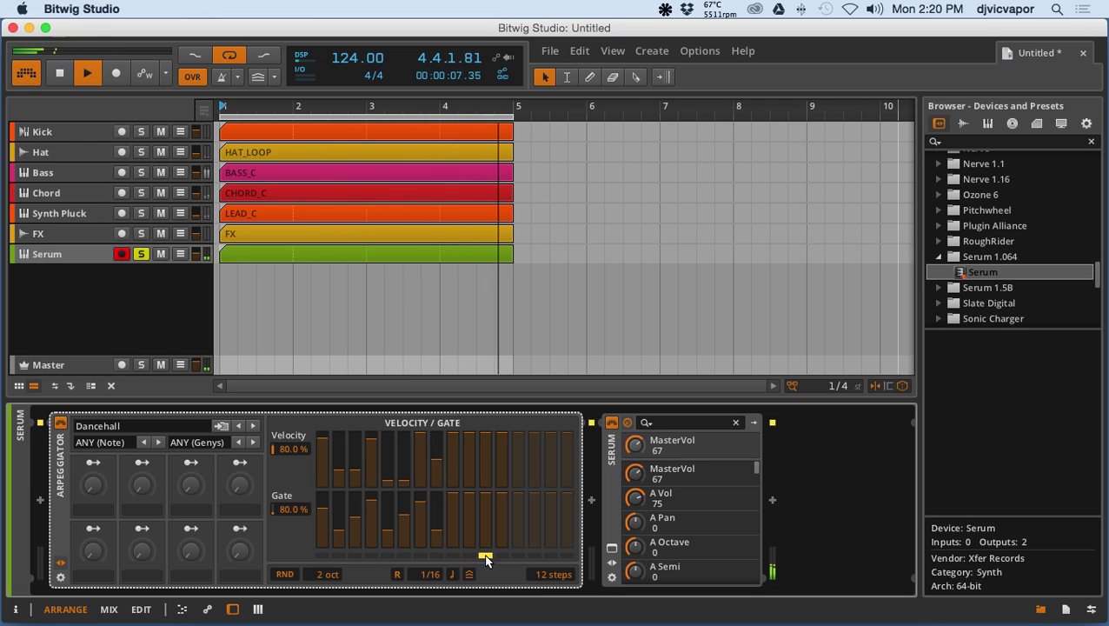
left_click_drag(461, 521, 500, 525)
left_click_drag(494, 467, 487, 477)
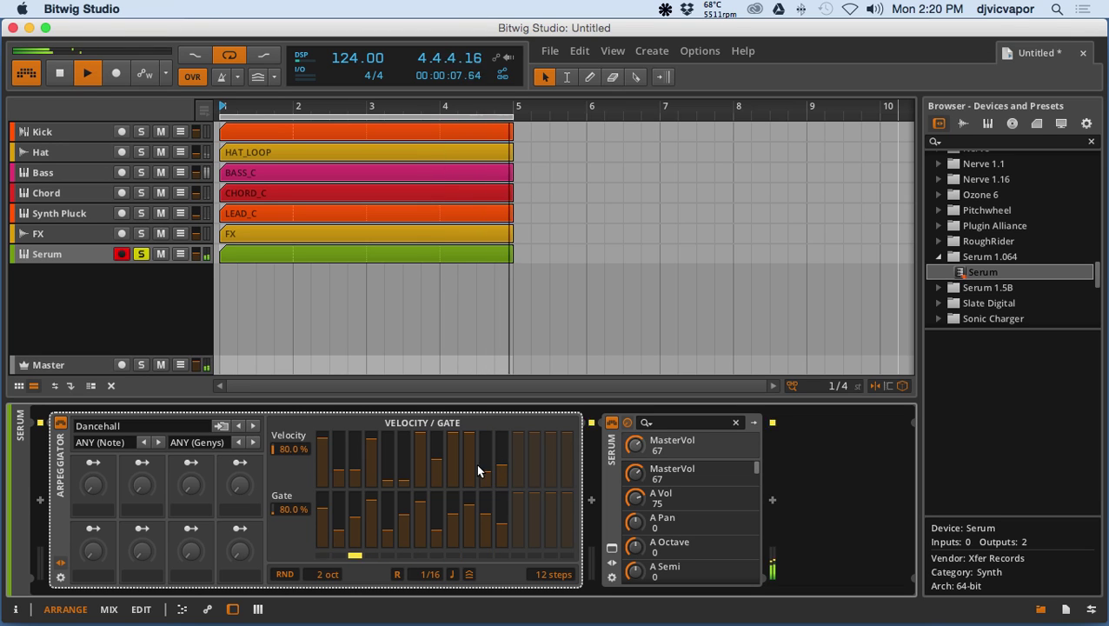
Step: Refine the Arpeggiator with a lower ninth-step velocity and the up-down pattern mode, and take the Serum track out of solo
left_click_drag(450, 444, 453, 447)
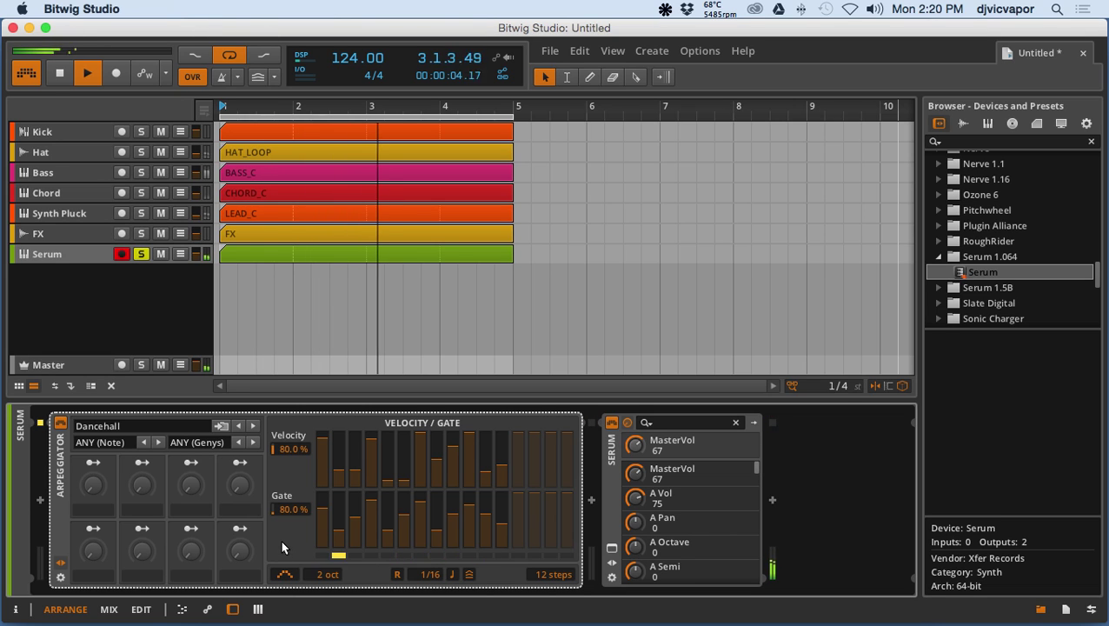
left_click(142, 254)
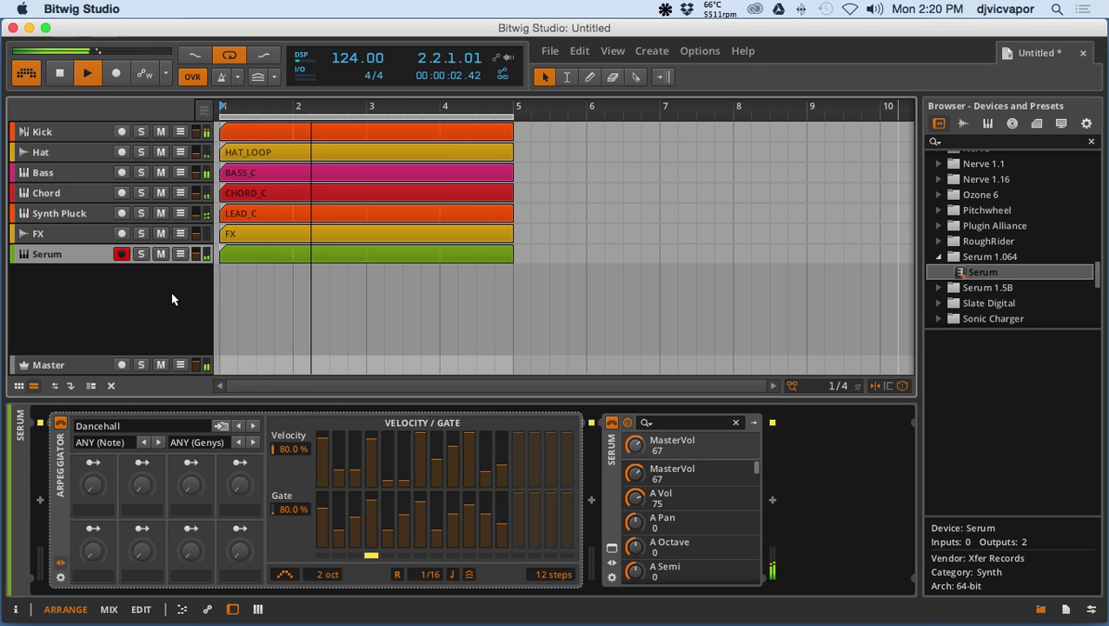
Step: Open the Serum clip in the note editor and delete the short C2 notes between the long ones
double_click(278, 254)
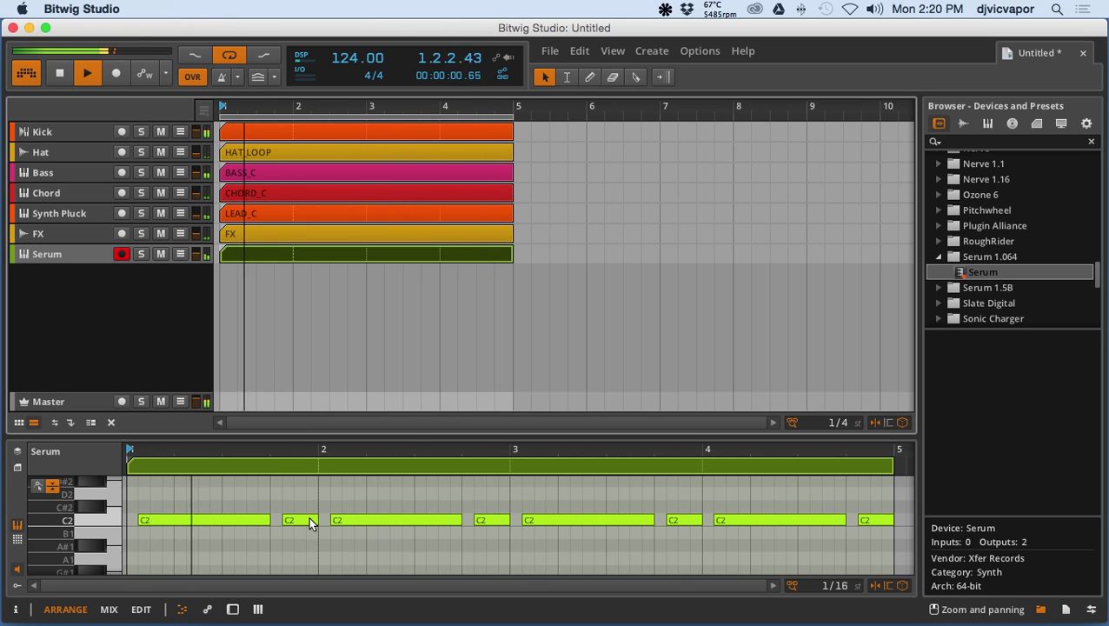
left_click(310, 519)
key("Delete")
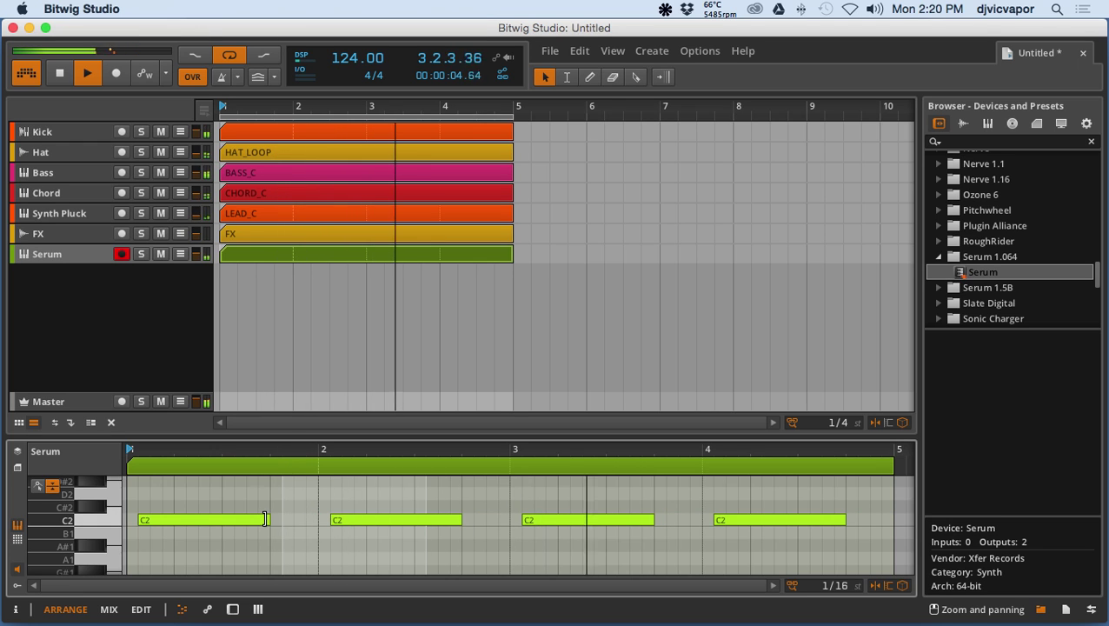
Step: Lengthen the clip's four C2 notes almost to each bar's end and add a short D2 note after each one
left_click_drag(270, 520, 297, 523)
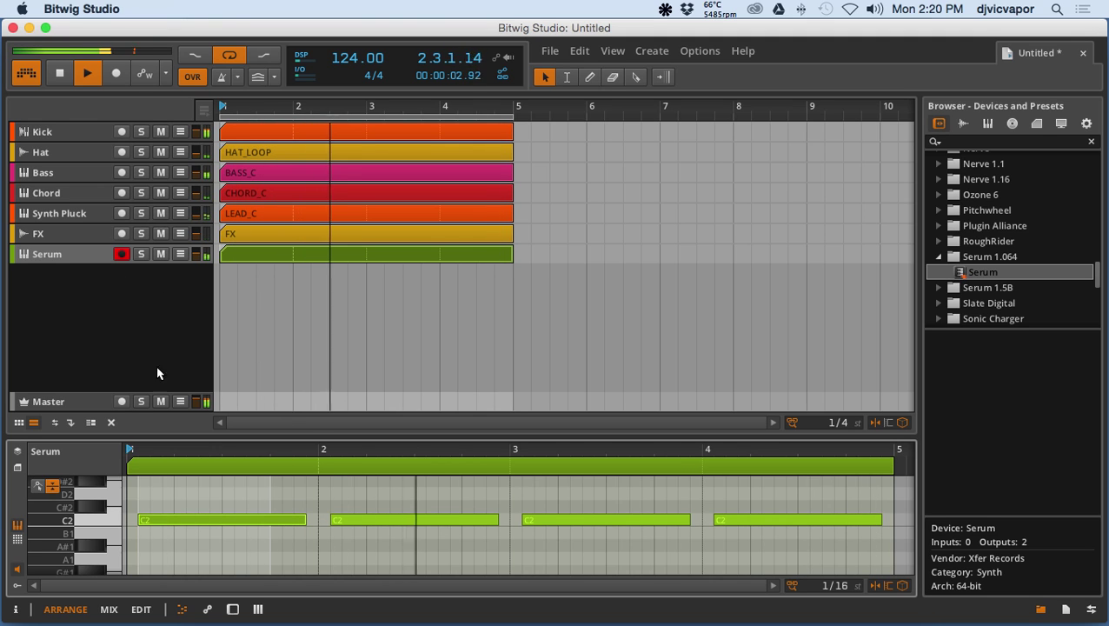
double_click(310, 494)
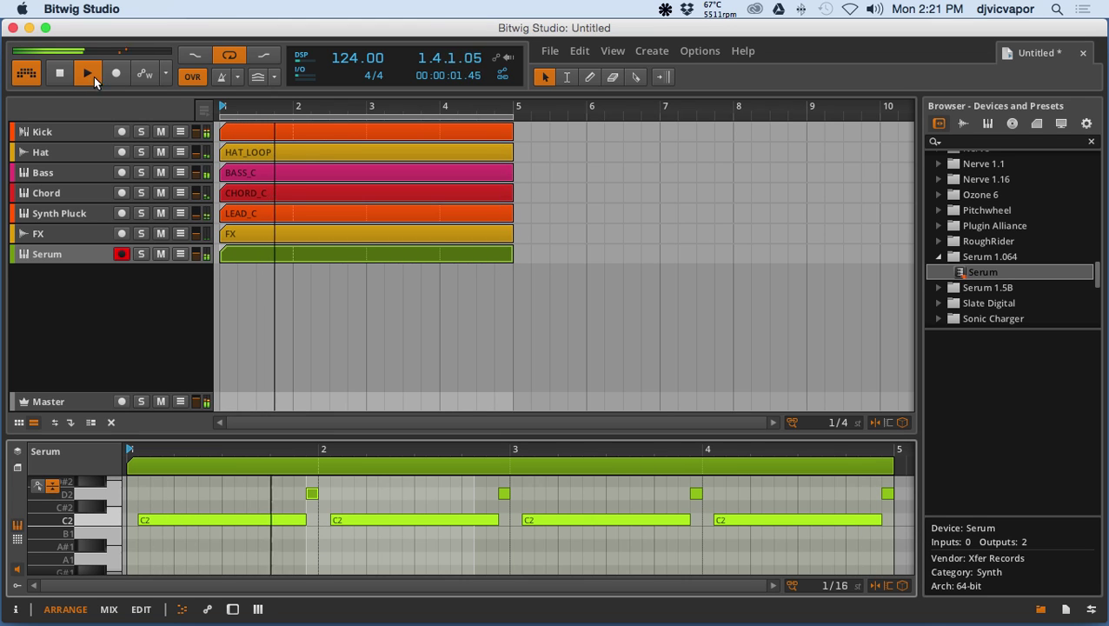
Step: Mute the FX track and hide the browser and the note editor
left_click(160, 233)
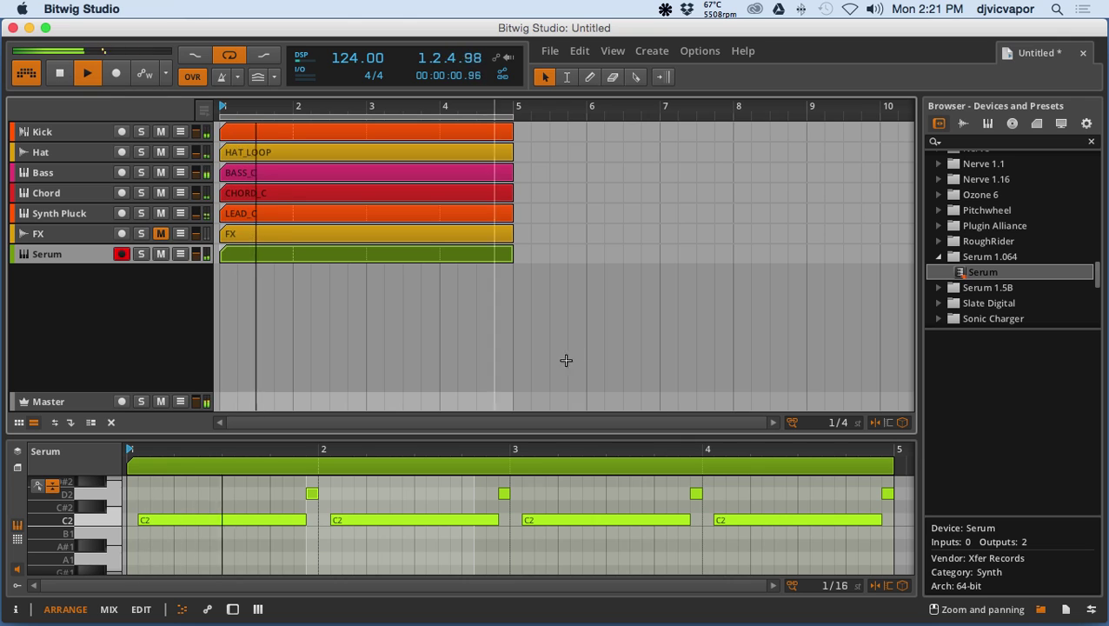
left_click(1042, 610)
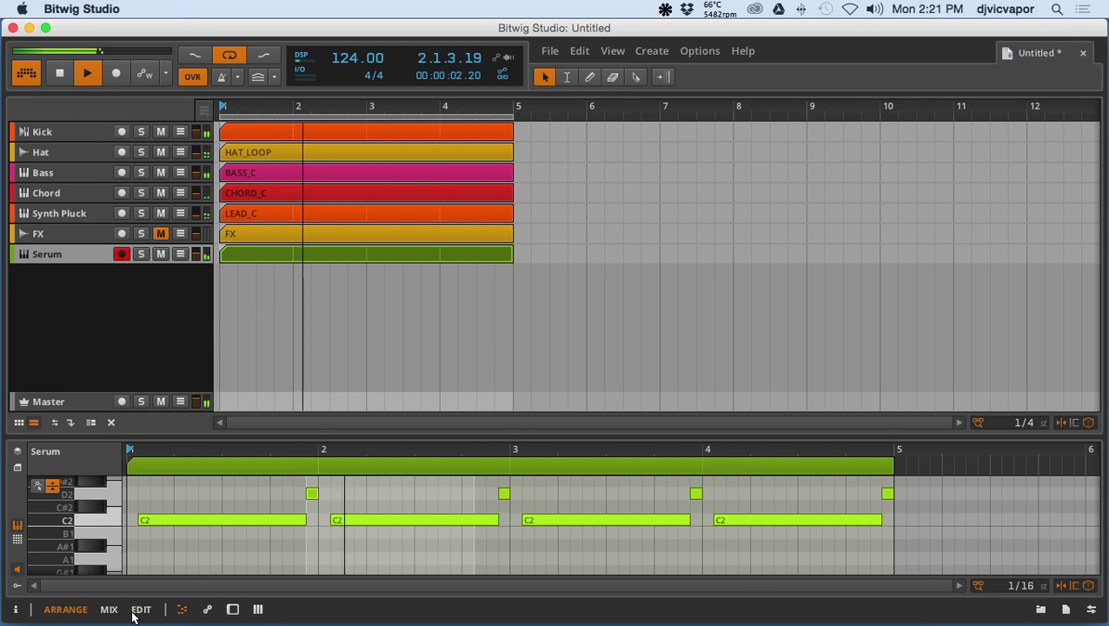
left_click(182, 610)
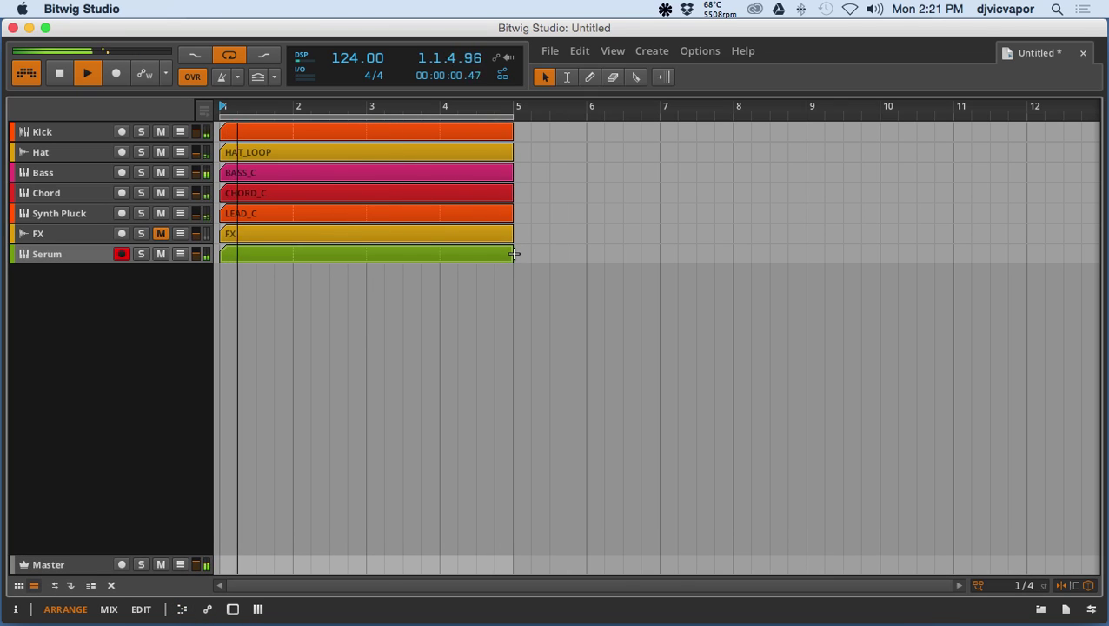
Step: Duplicate the four-bar clips of all seven tracks repeatedly until they fill the arrangement up to bar 129, and stop playback
left_click_drag(512, 256, 248, 142)
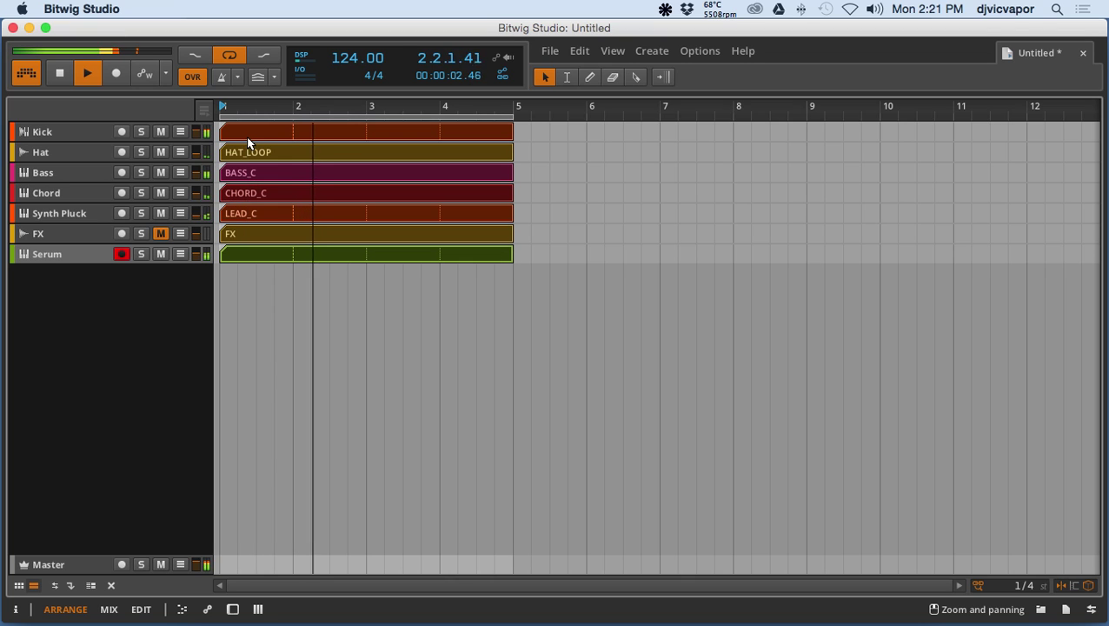
key("super+d")
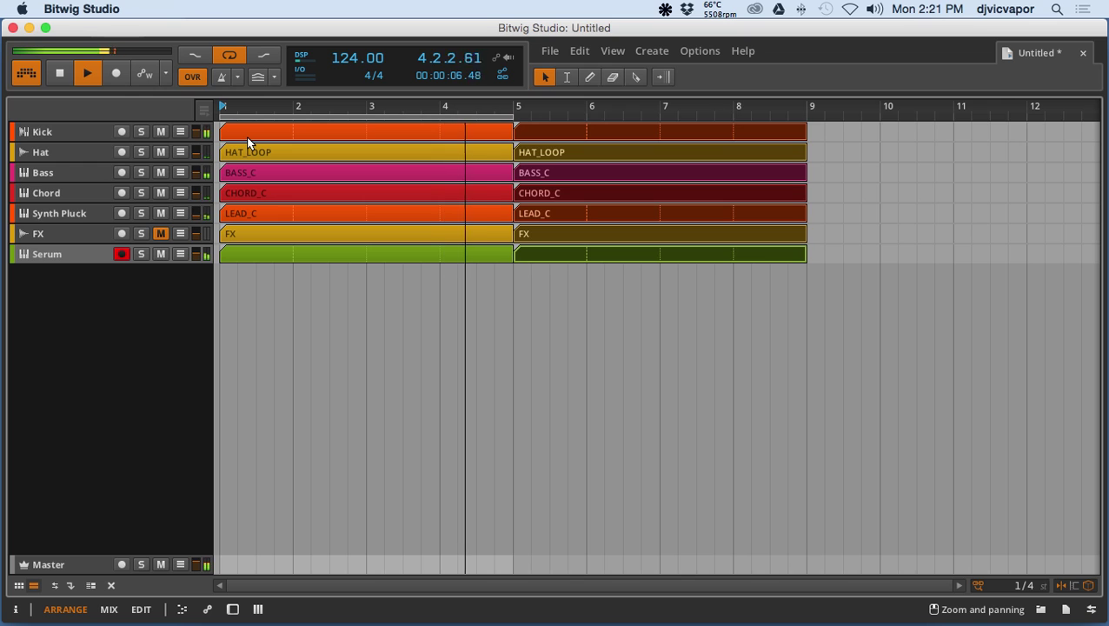
key("super+d")
key("Escape")
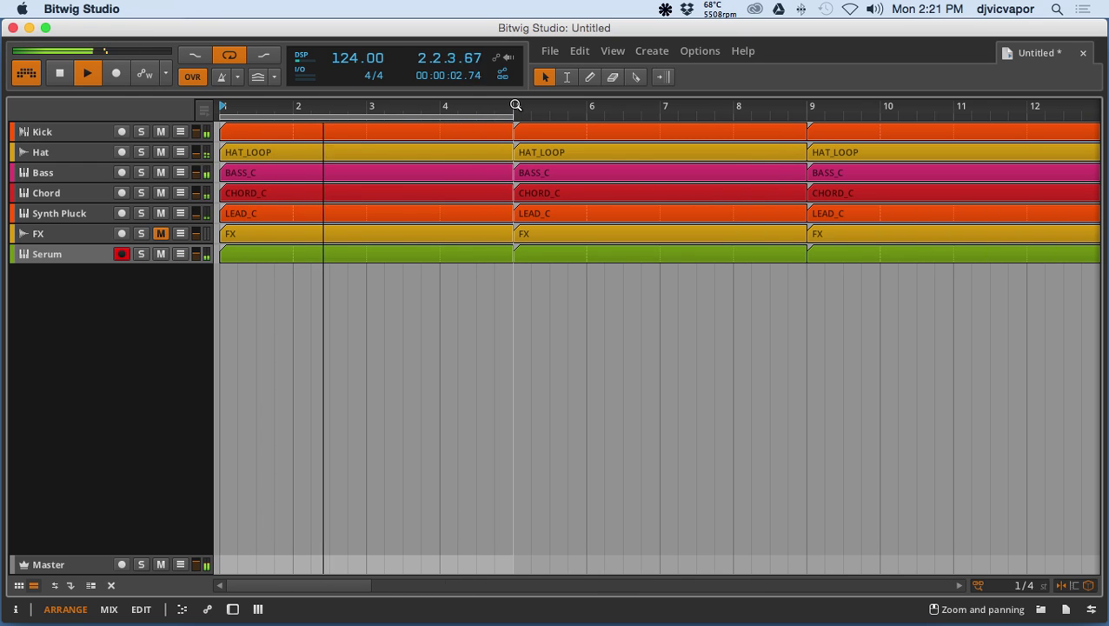
key("super+d")
key("super+d")
key("super+d")
key("super+d")
key("super+d")
key("super+d")
key("super+d")
key("super+d")
key("super+d")
key("super+d")
key("super+d")
key("super+d")
key("minus")
key("minus")
key("minus")
key("minus")
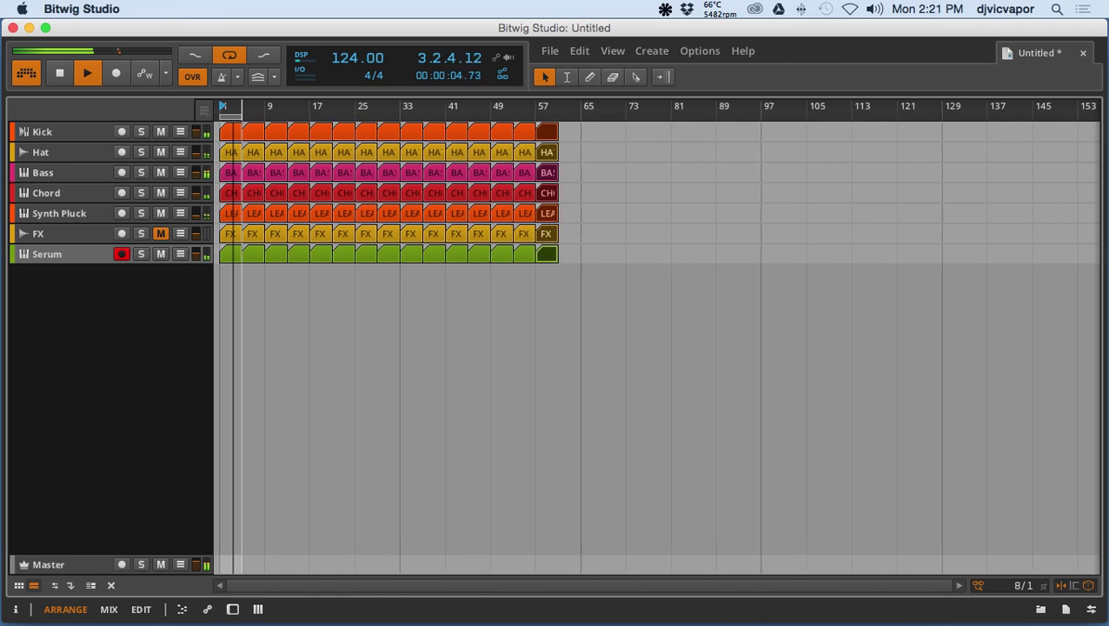
scroll(492, 105, "up", 1)
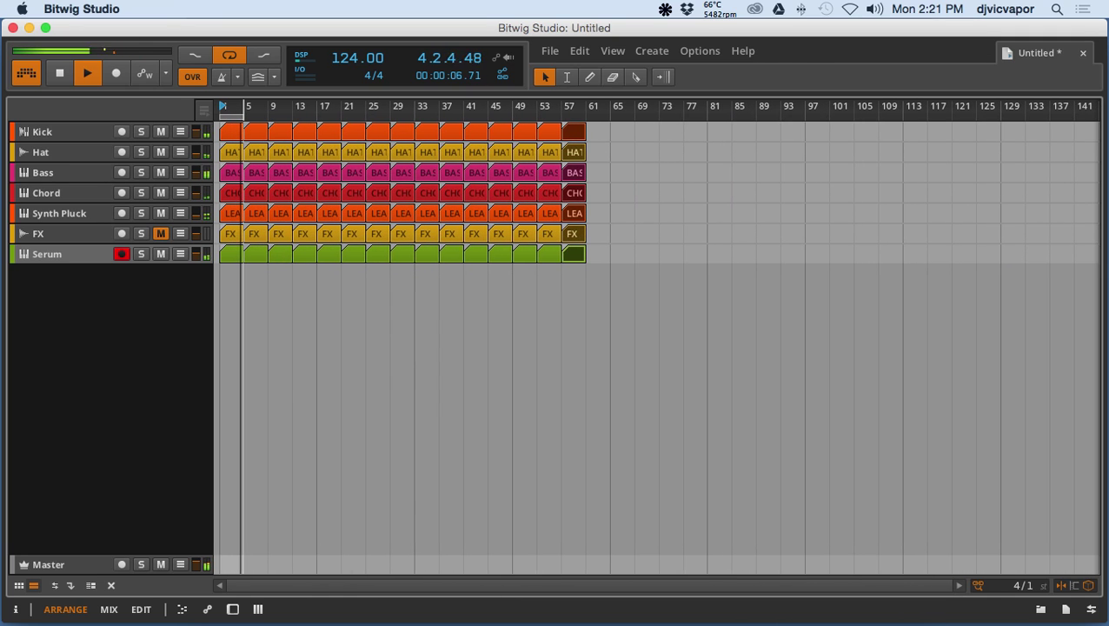
key("super+d")
key("super+d")
key("super+d")
key("super+d")
key("super+d")
key("super+d")
key("super+d")
key("super+d")
key("super+d")
key("super+d")
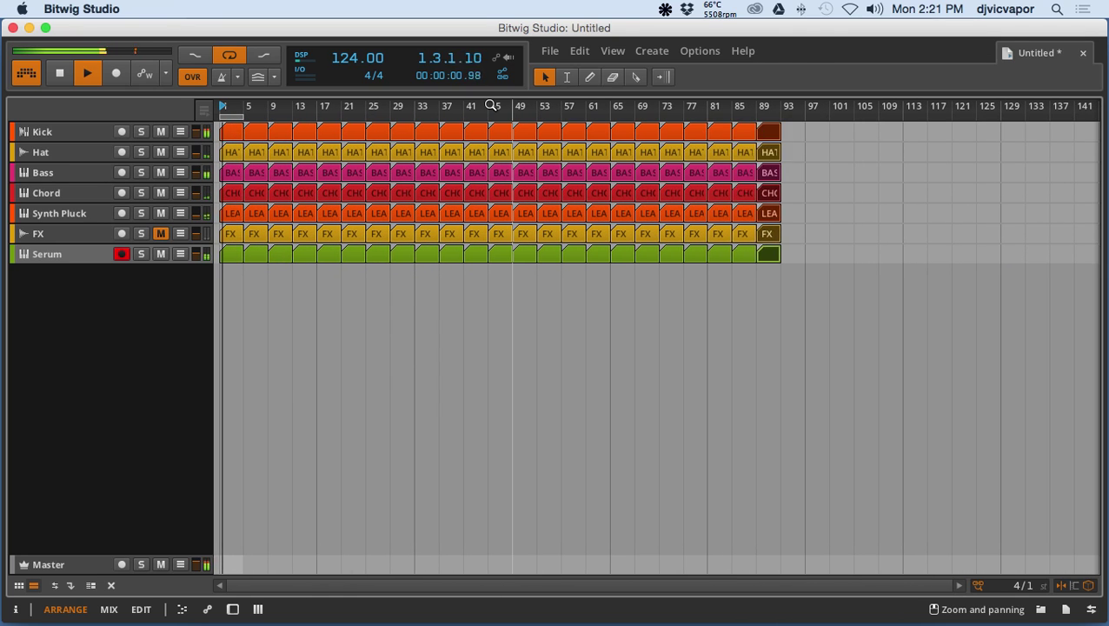
key("super+d")
key("super+d")
key("super+d")
key("super+d")
key("super+d")
key("super+d")
key("super+d")
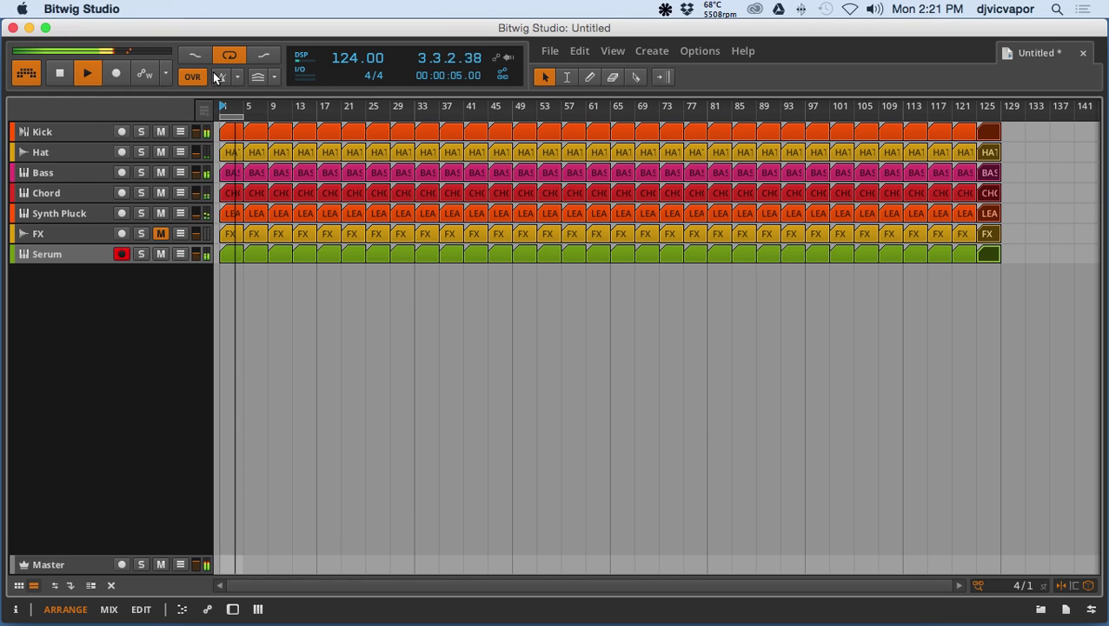
left_click(59, 76)
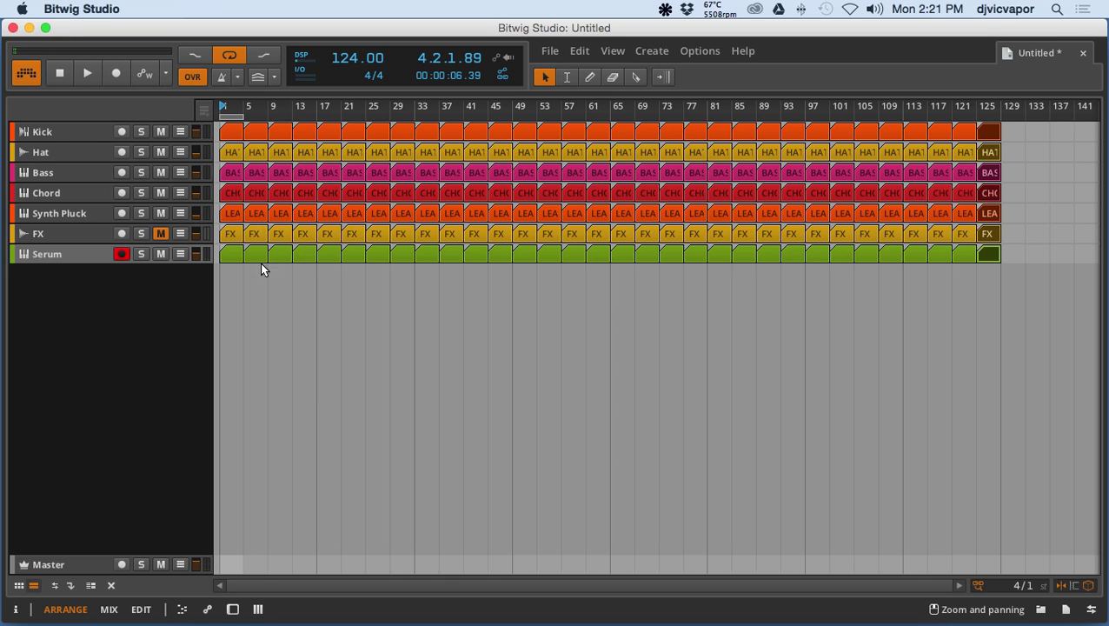
Step: Open the smcFanControl preferences, lower the Exhaust fan's minimum speed to 3627 RPM and save the setting
left_click(716, 14)
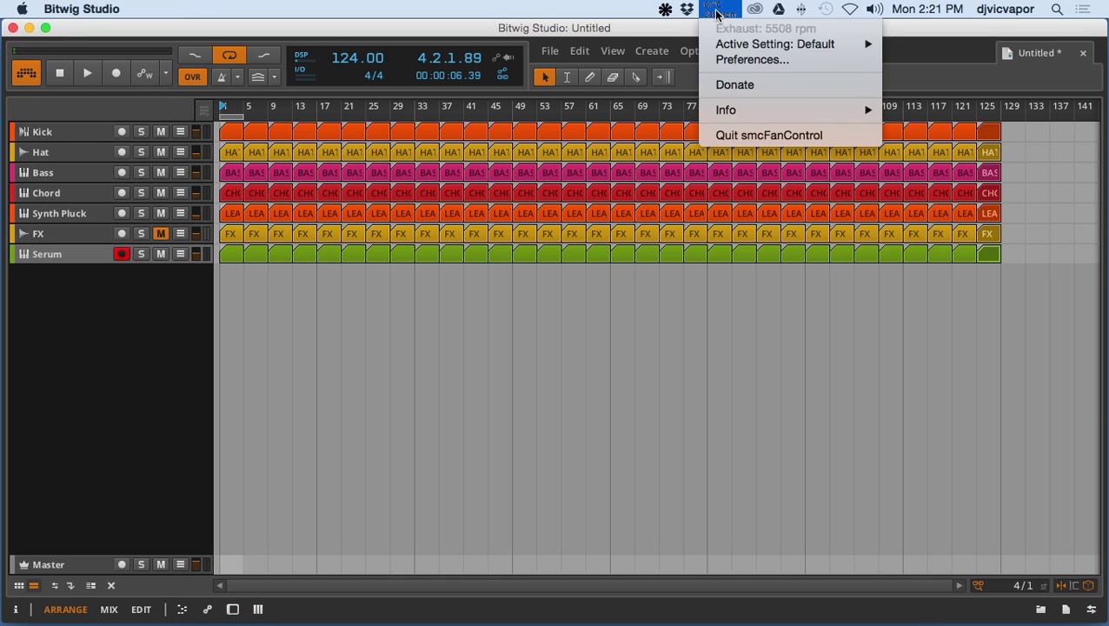
left_click(716, 61)
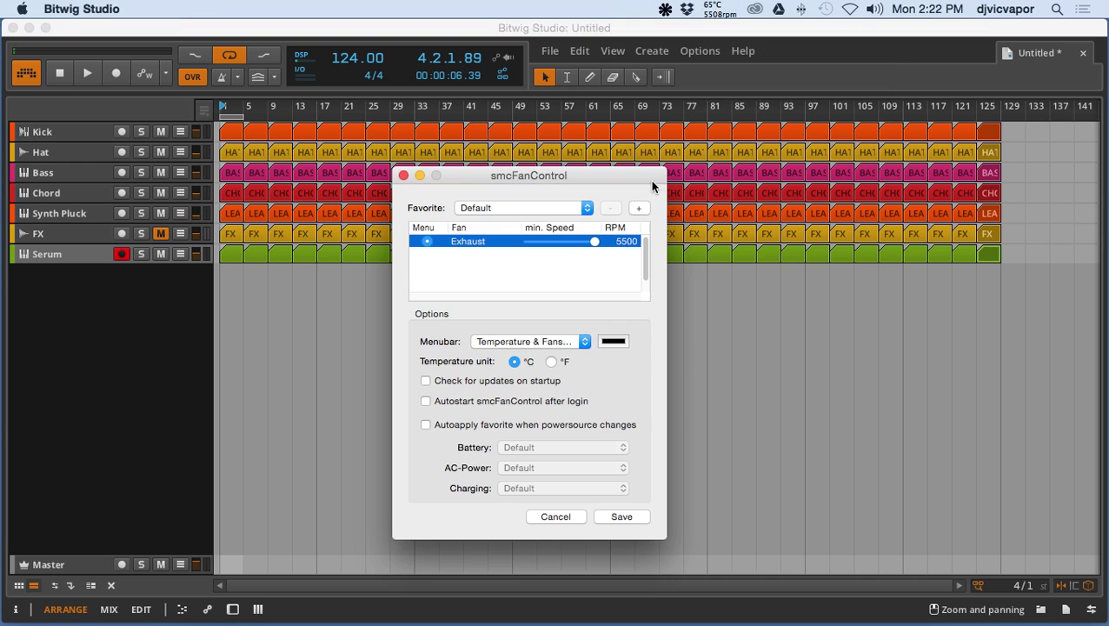
left_click(560, 241)
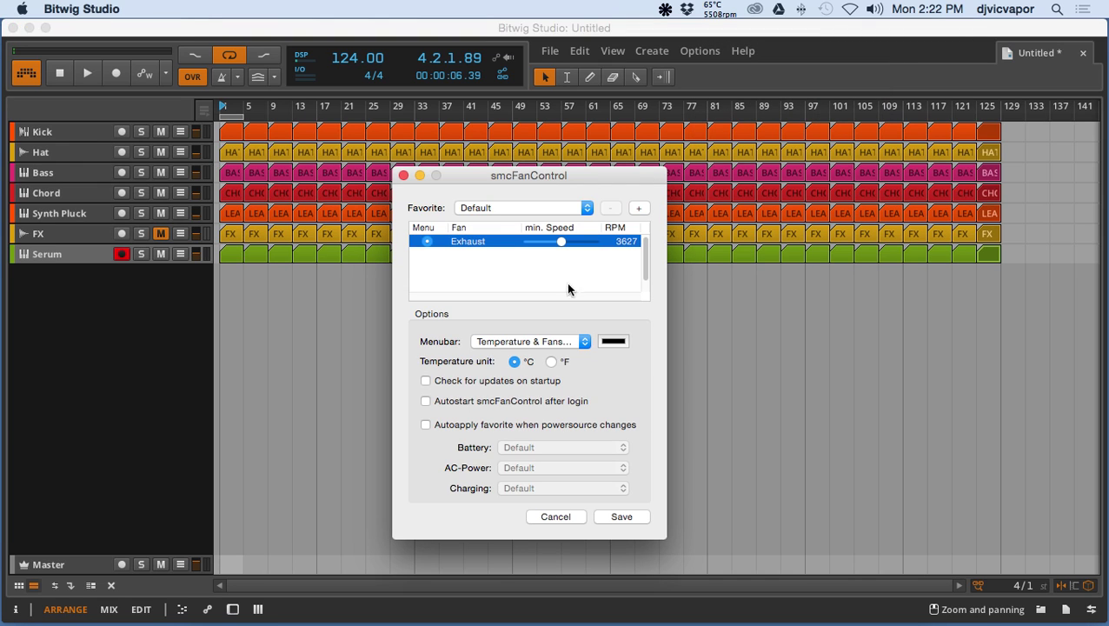
left_click(610, 517)
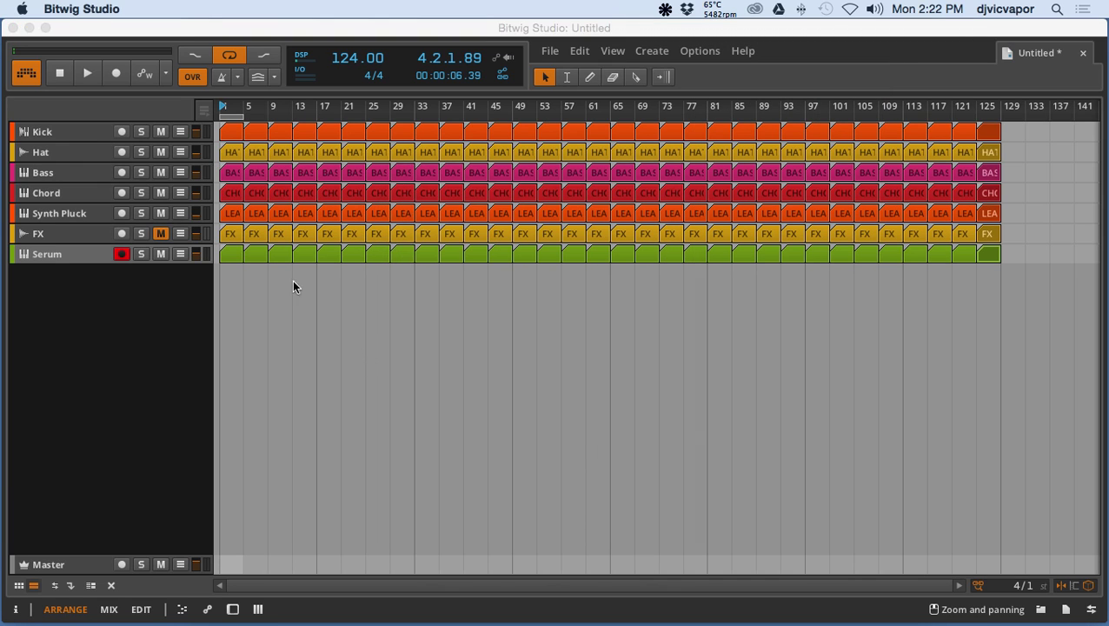
Step: Delete the Bass and Chord clips before bar 33 and the Synth Pluck clips before bar 21
left_click(231, 174)
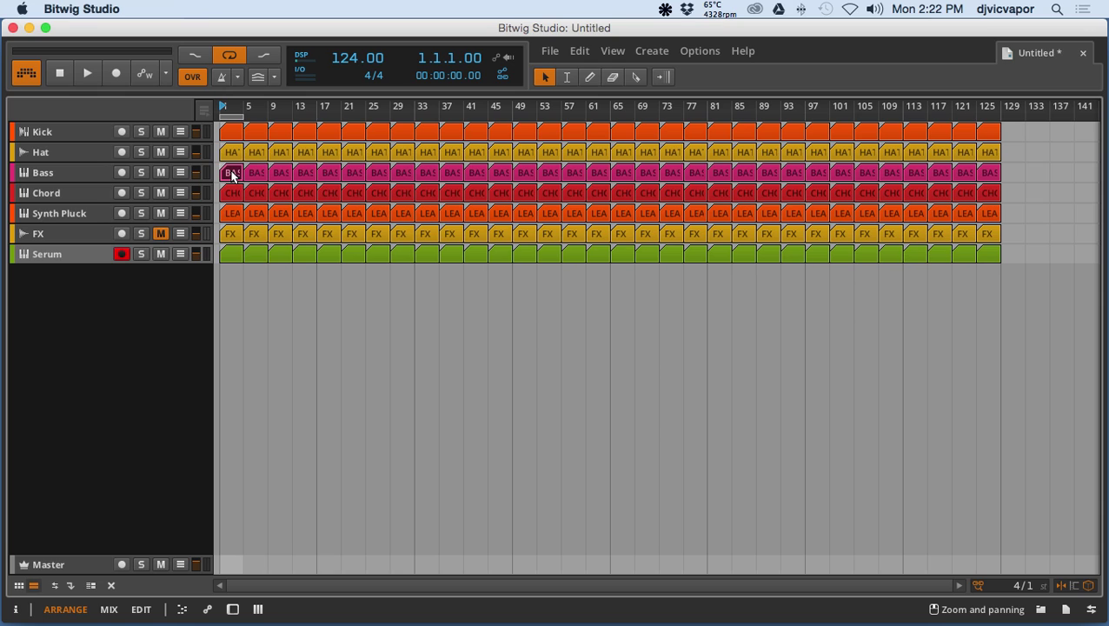
key("Delete")
left_click_drag(238, 172, 403, 170)
key("Delete")
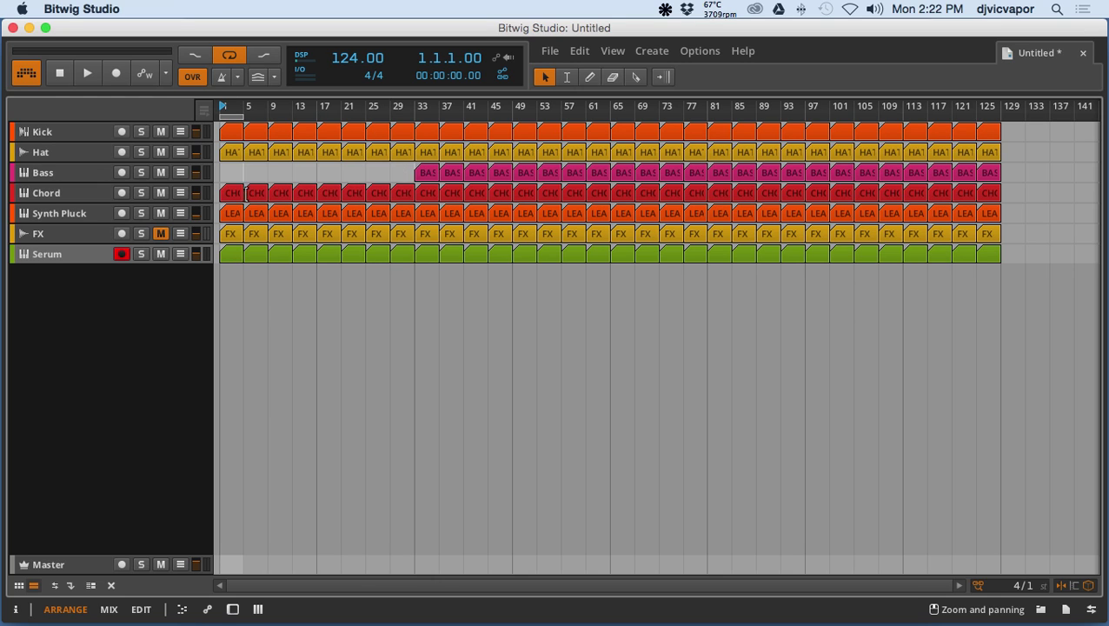
left_click_drag(234, 167, 402, 195)
key("Delete")
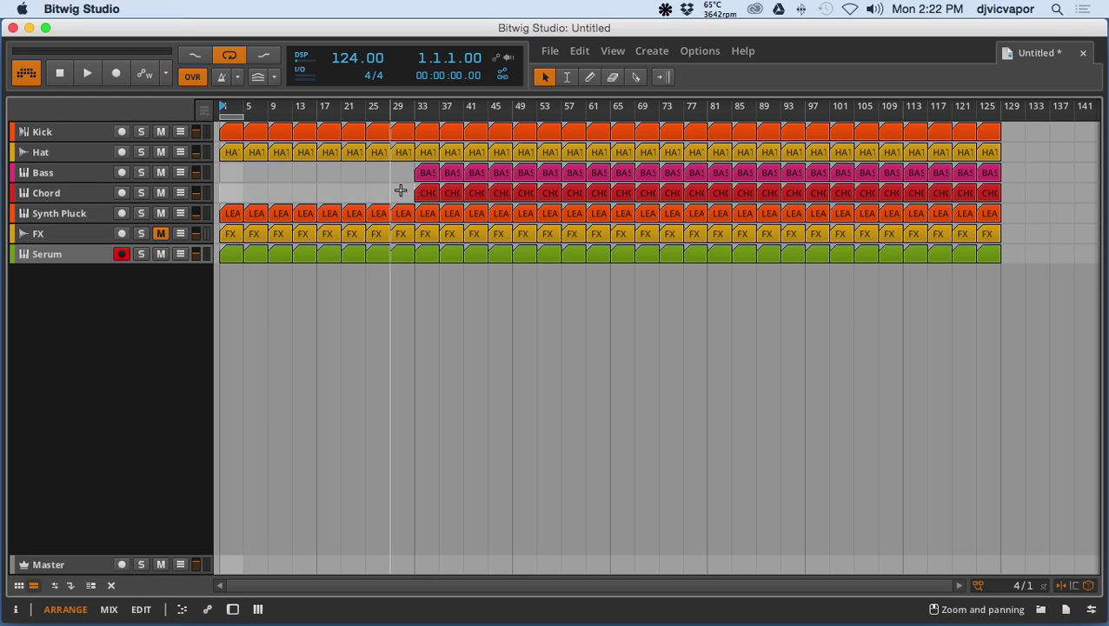
left_click_drag(234, 186, 327, 213)
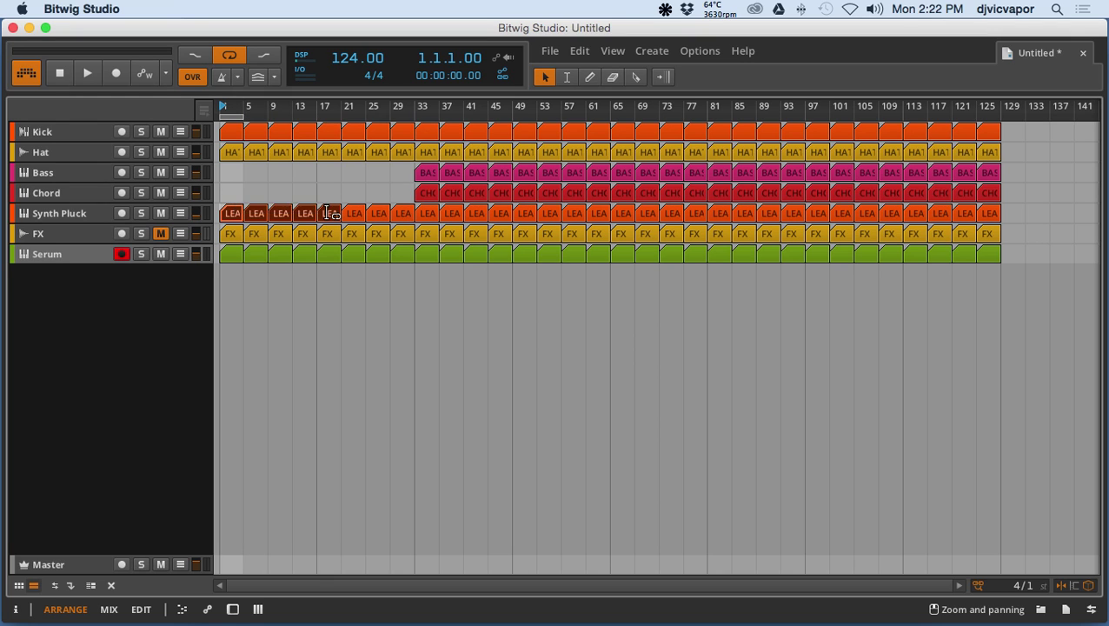
key("Delete")
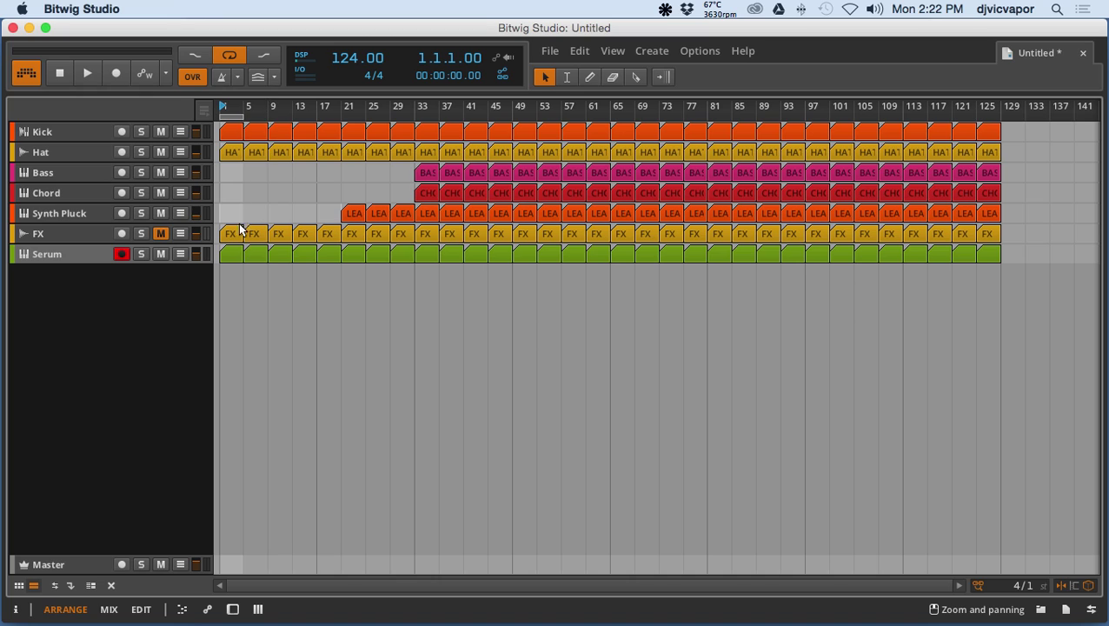
Step: Thin out the FX track by deleting its clips in bars 5–20, 25–32 and 37–60
left_click_drag(274, 233, 330, 236)
key("Delete")
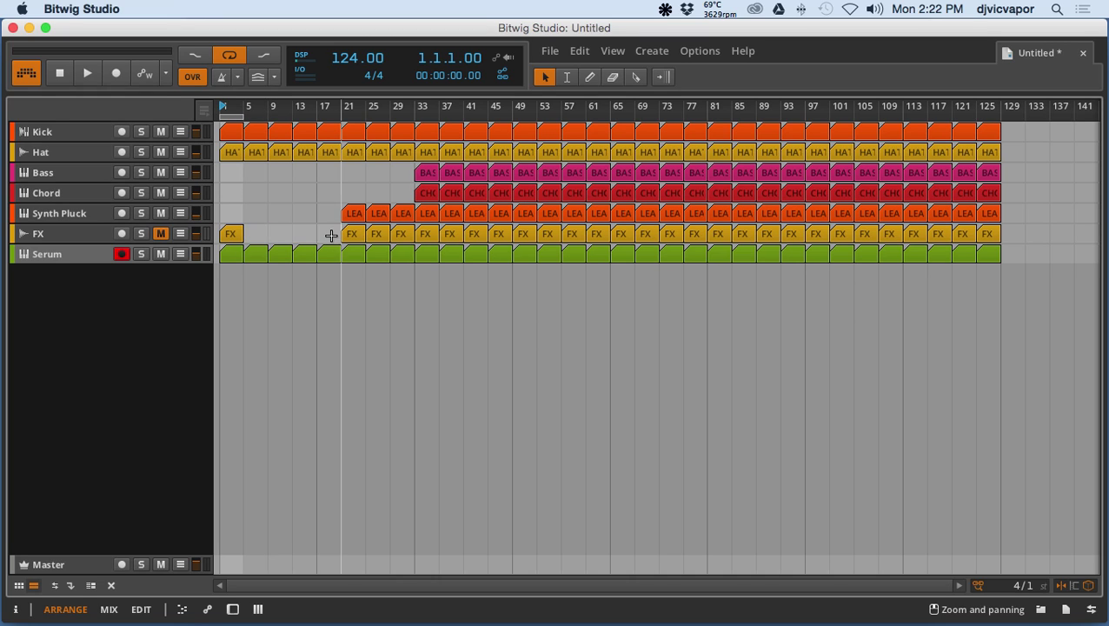
left_click(384, 232)
key("Delete")
left_click(400, 235)
key("Delete")
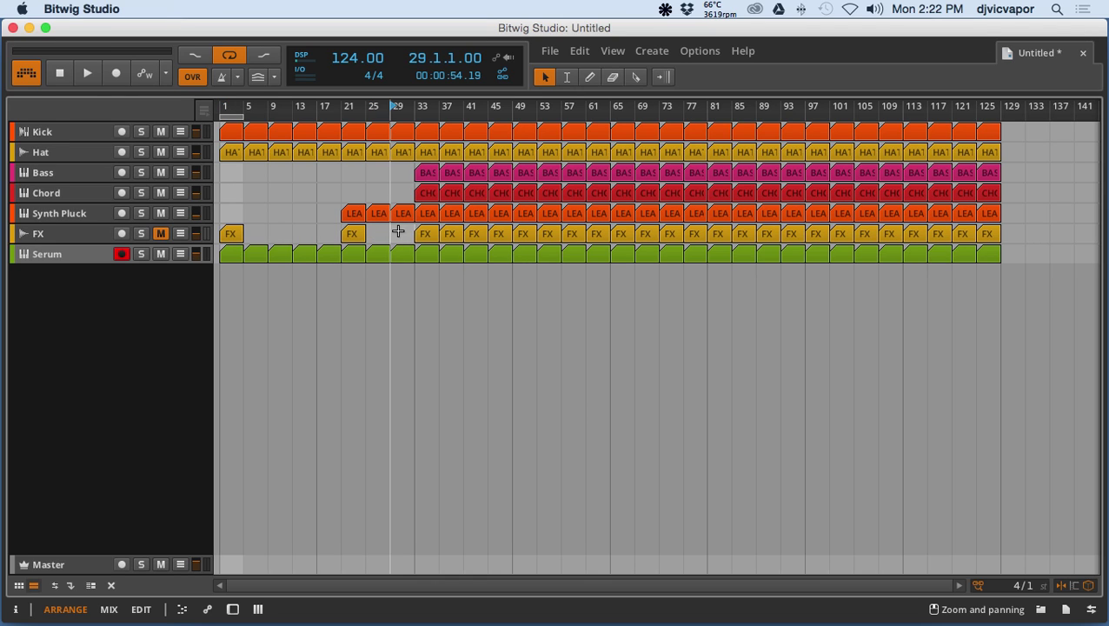
left_click(452, 241)
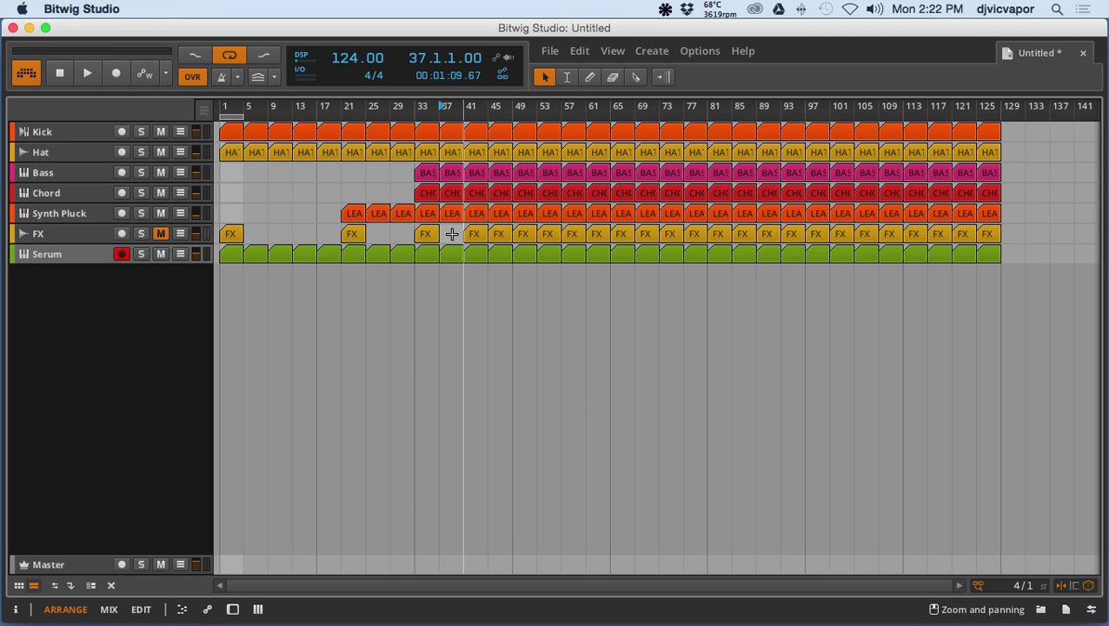
key("Delete")
left_click_drag(560, 235, 582, 235)
key("Delete")
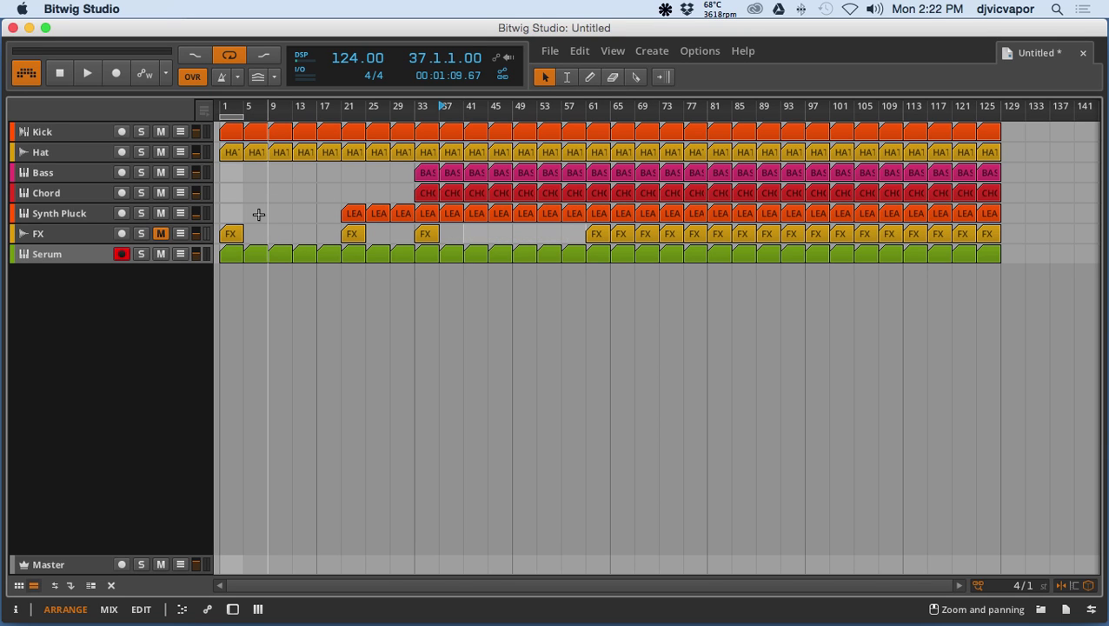
Step: Delete the Serum clips before bar 49
left_click(232, 266)
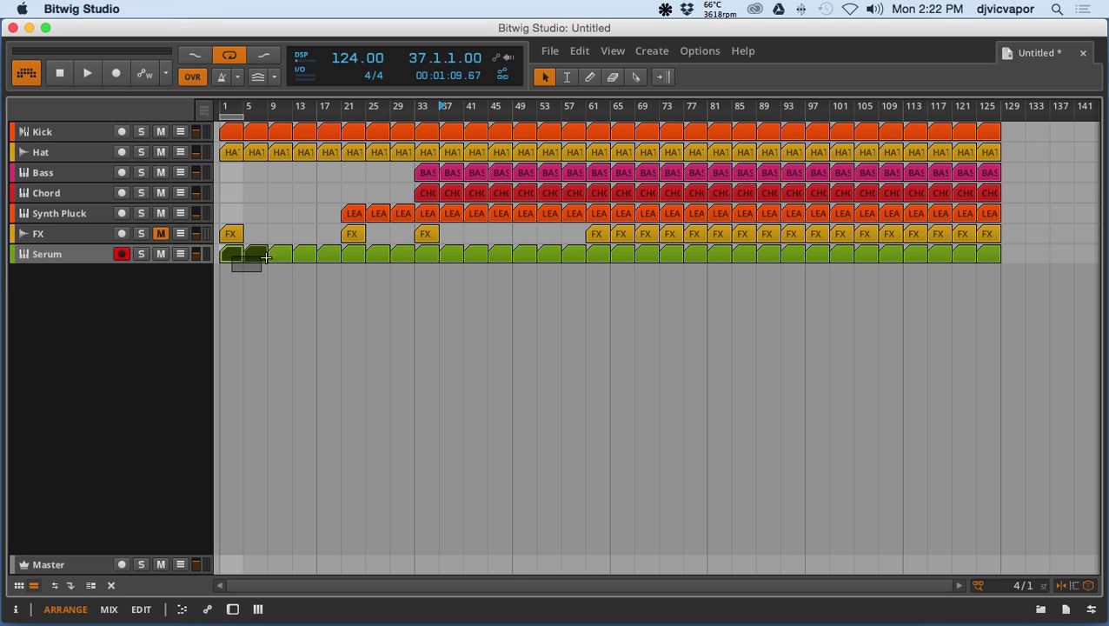
left_click_drag(266, 257, 496, 249)
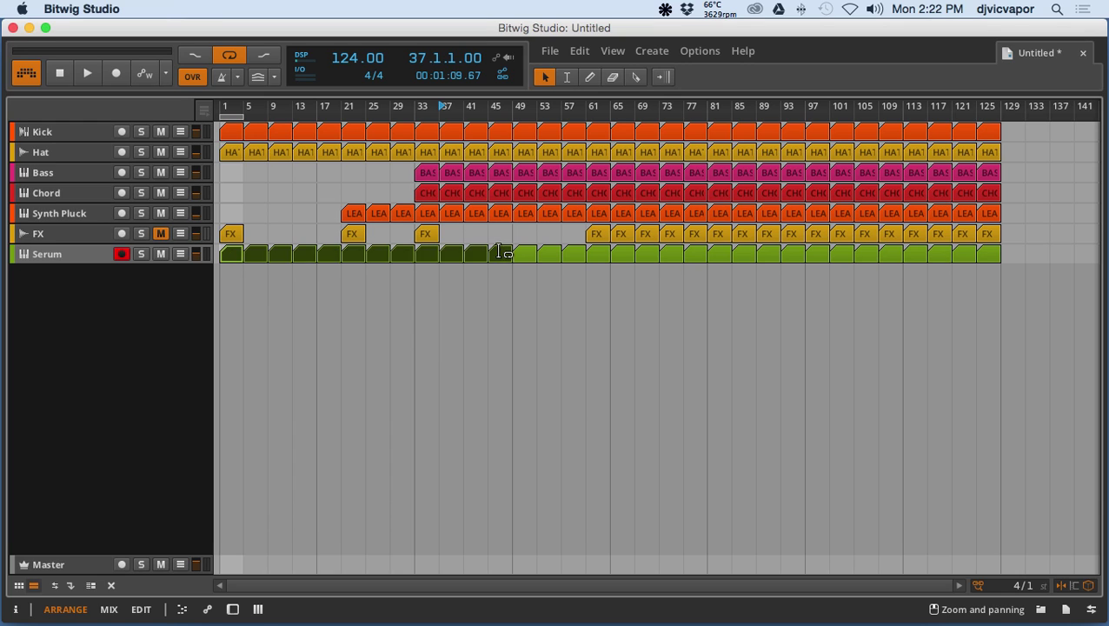
key("Delete")
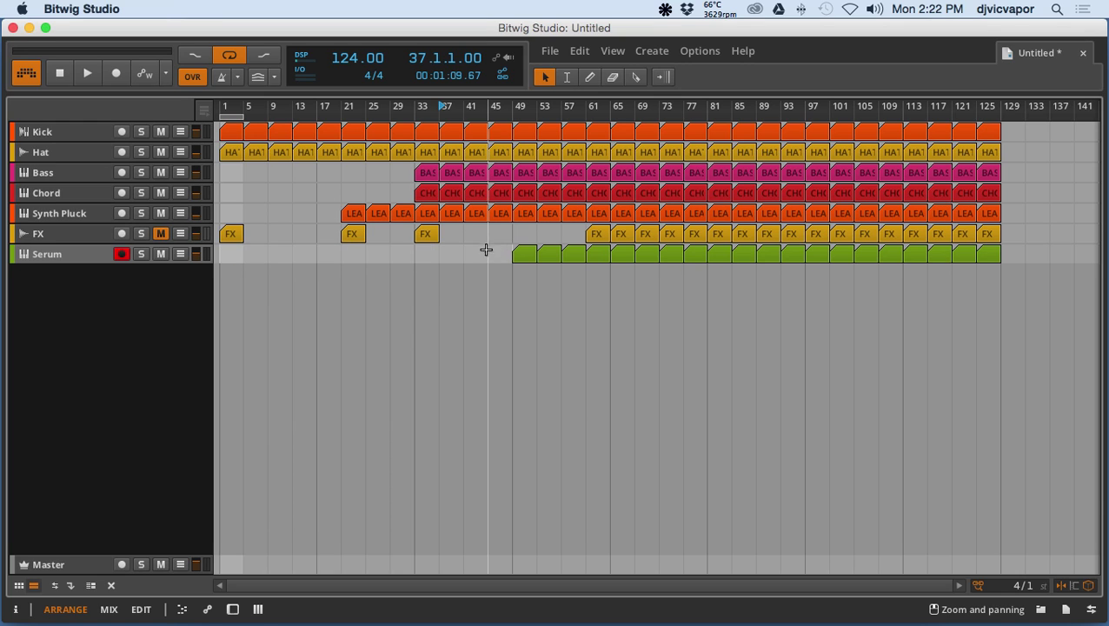
Step: Play the arrangement from bar 1 and unmute the FX track
left_click(88, 73)
left_click(61, 74)
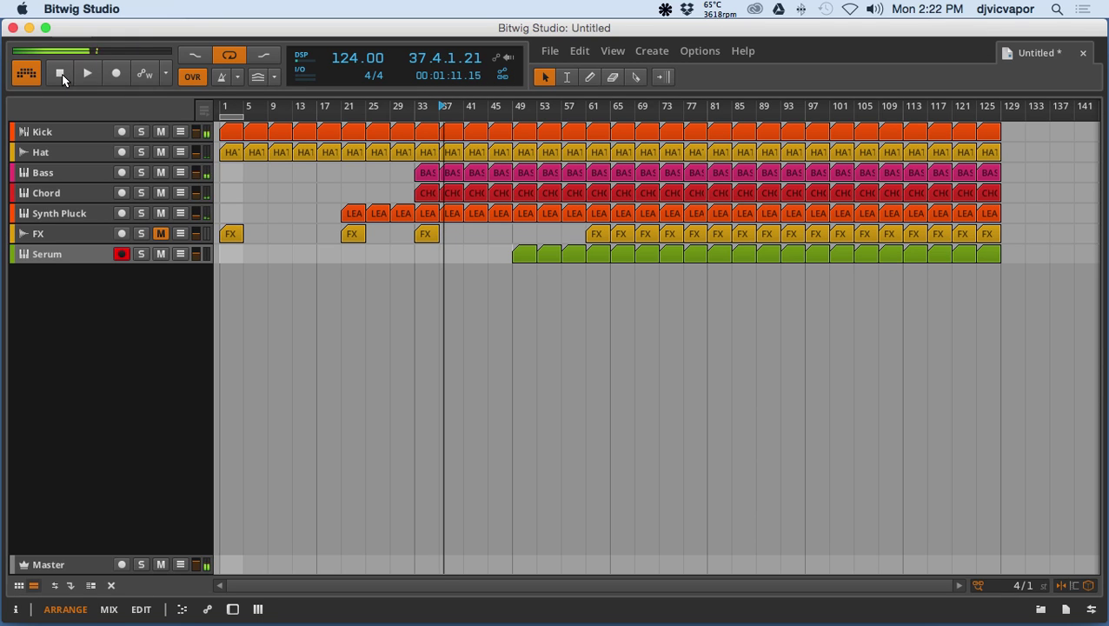
left_click(61, 74)
left_click(89, 74)
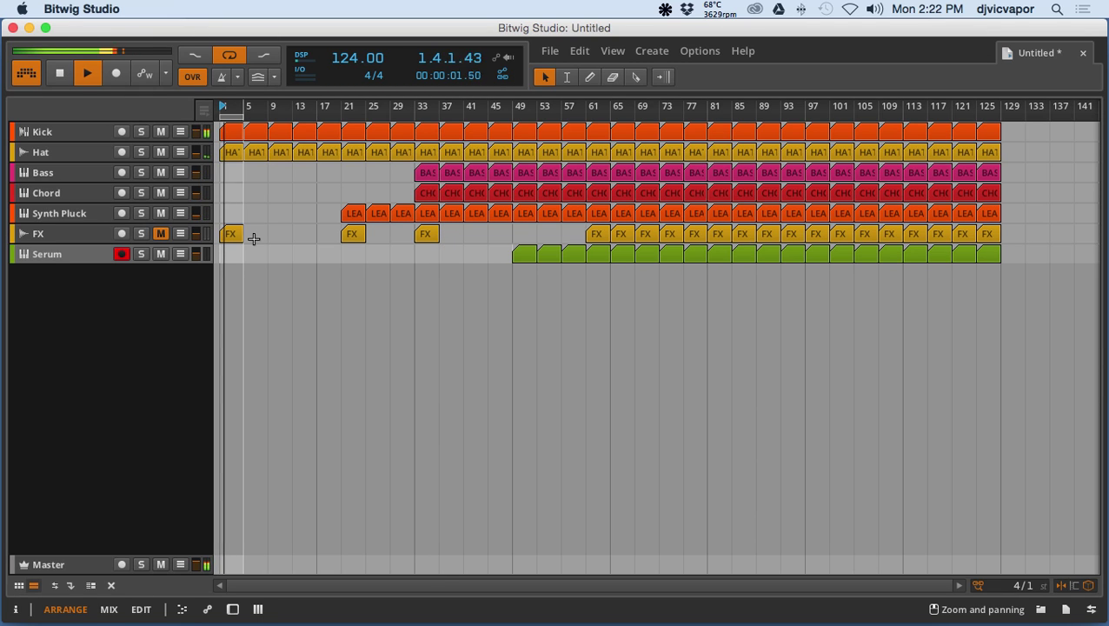
left_click(160, 233)
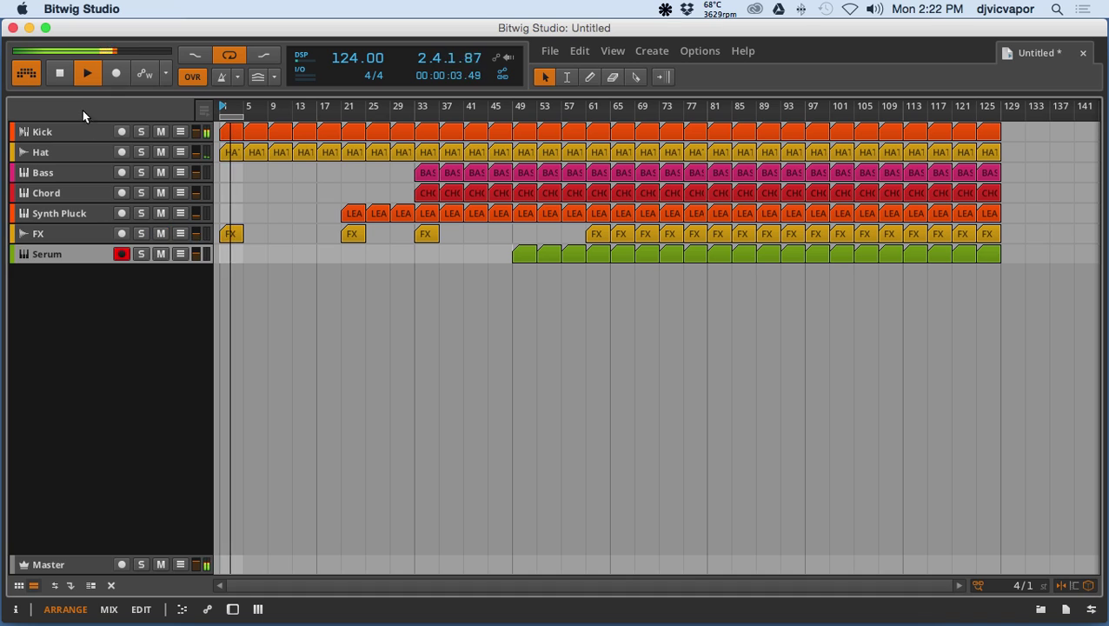
Step: Restart playback from the beginning, turn off the arranger loop and pause the playback
left_click(59, 74)
left_click(87, 74)
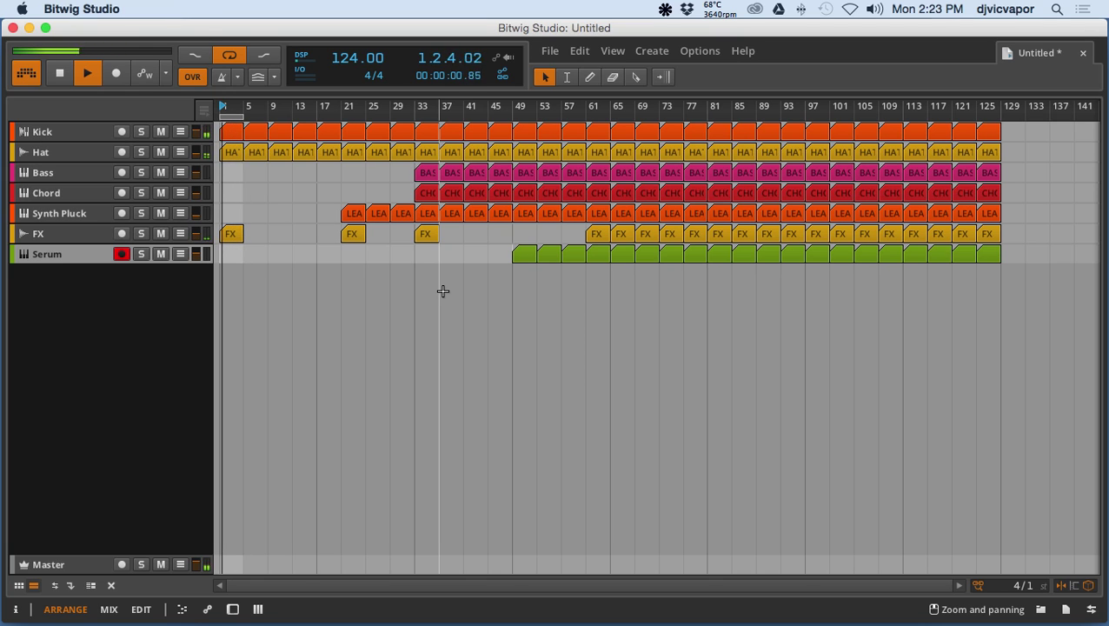
left_click(231, 56)
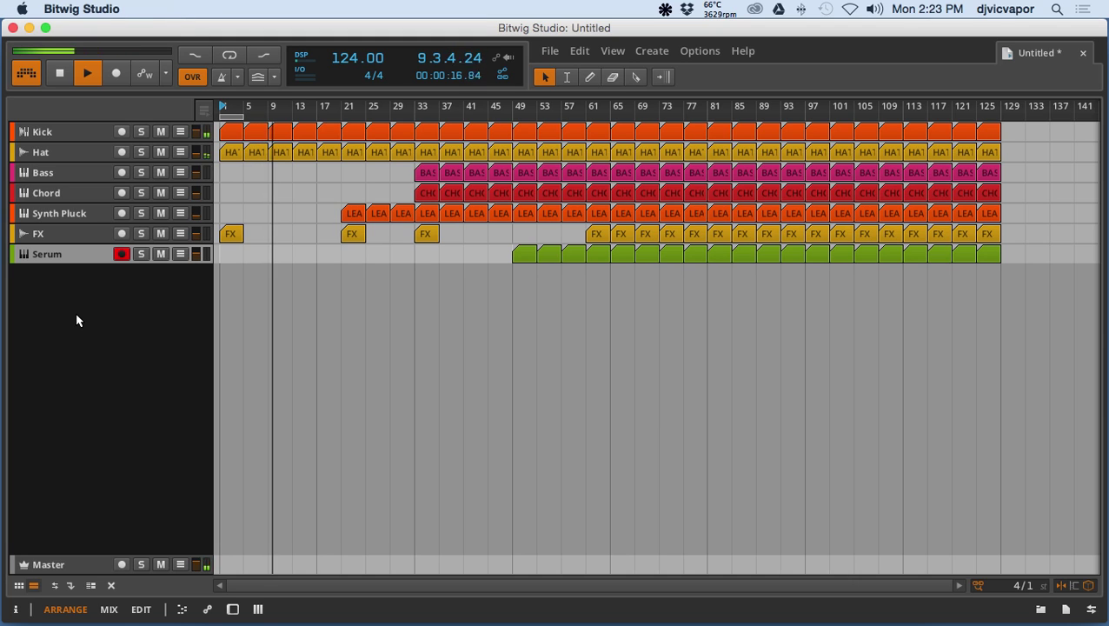
left_click(87, 73)
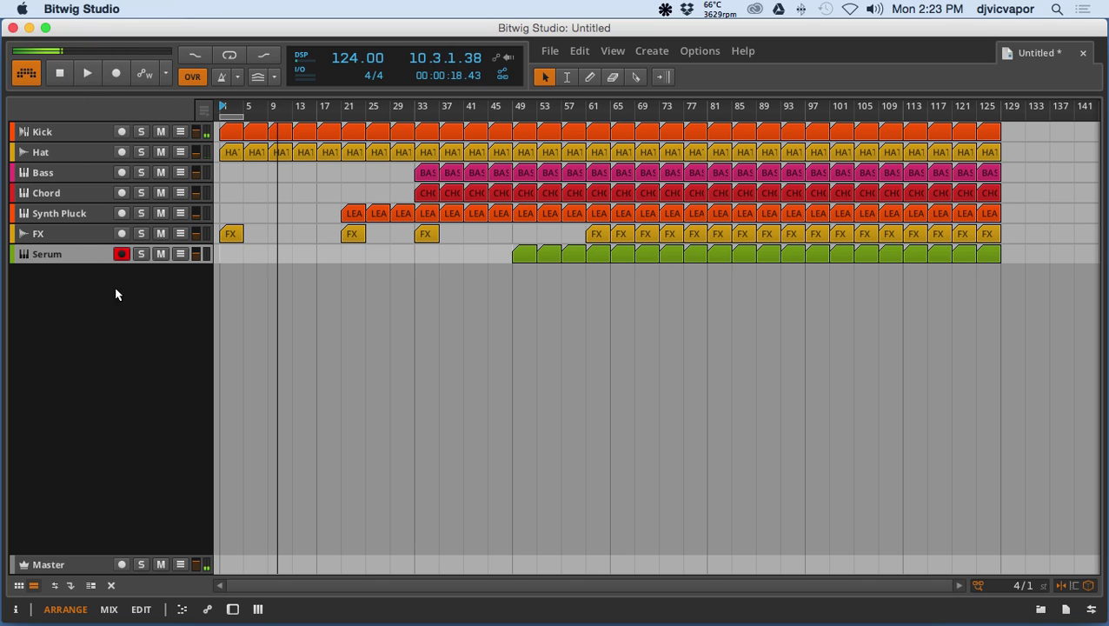
Step: Add a new audio track below Serum and bring up the sample library
right_click(130, 306)
left_click(143, 326)
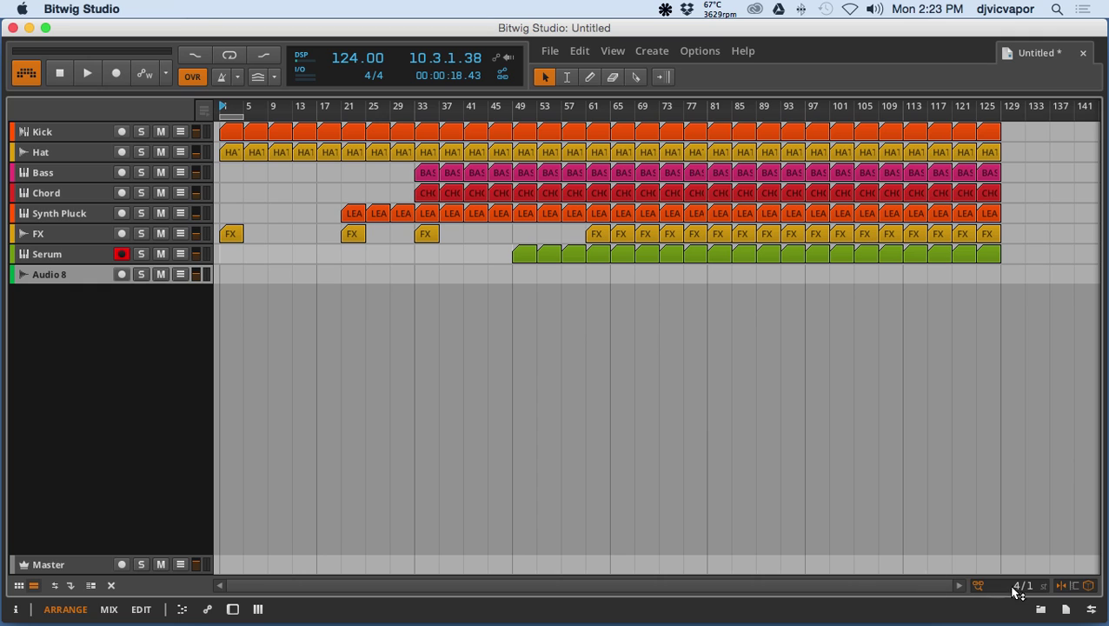
left_click(1041, 609)
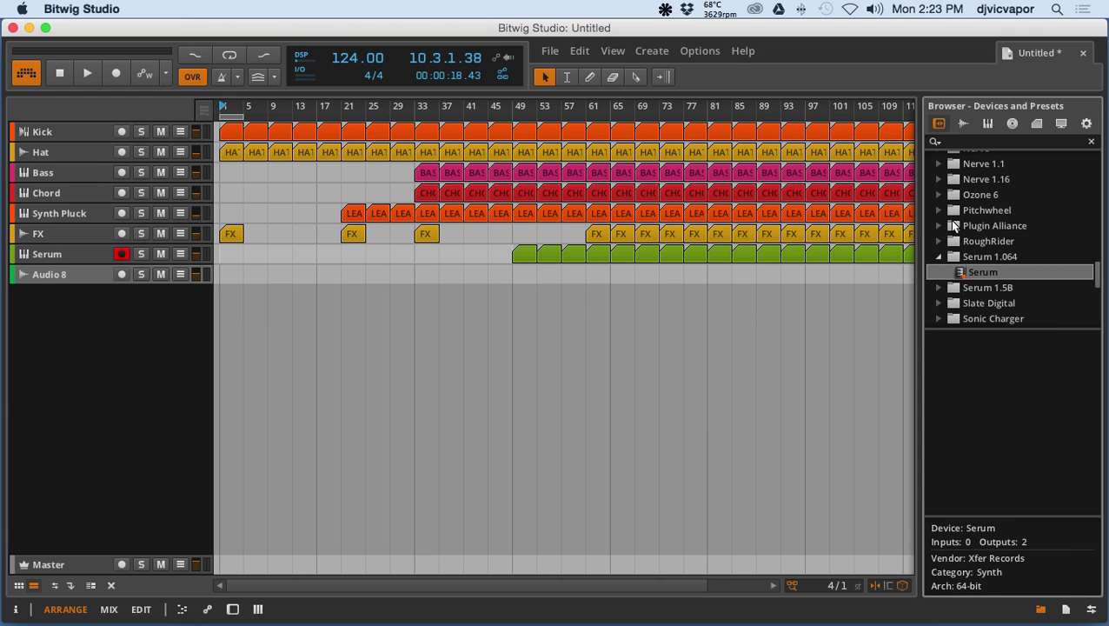
left_click(963, 124)
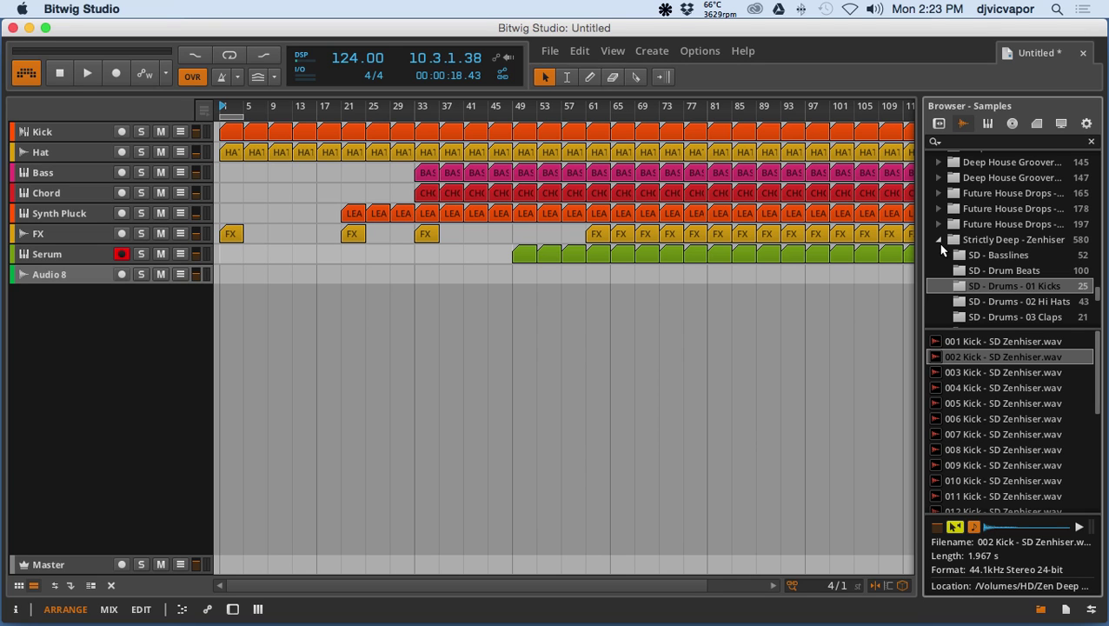
Step: Browse the sample library, collapse the Strictly Deep - Zenhiser folder, and open the Ivo Vocals folder
scroll(939, 245, "down", 3)
scroll(941, 250, "down", 4)
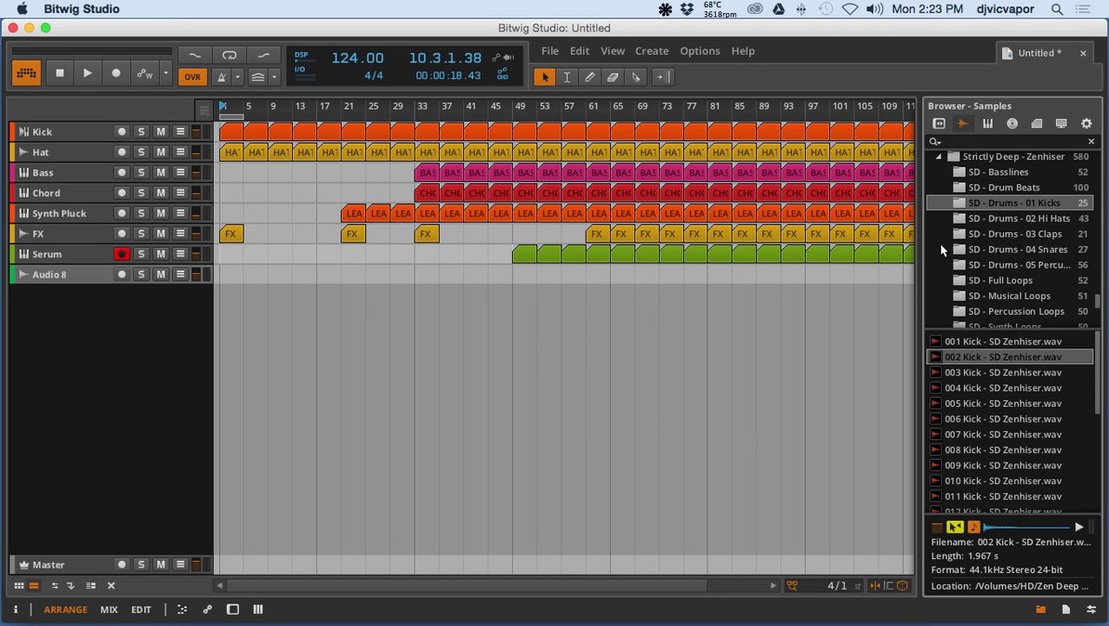
scroll(940, 249, "up", 5)
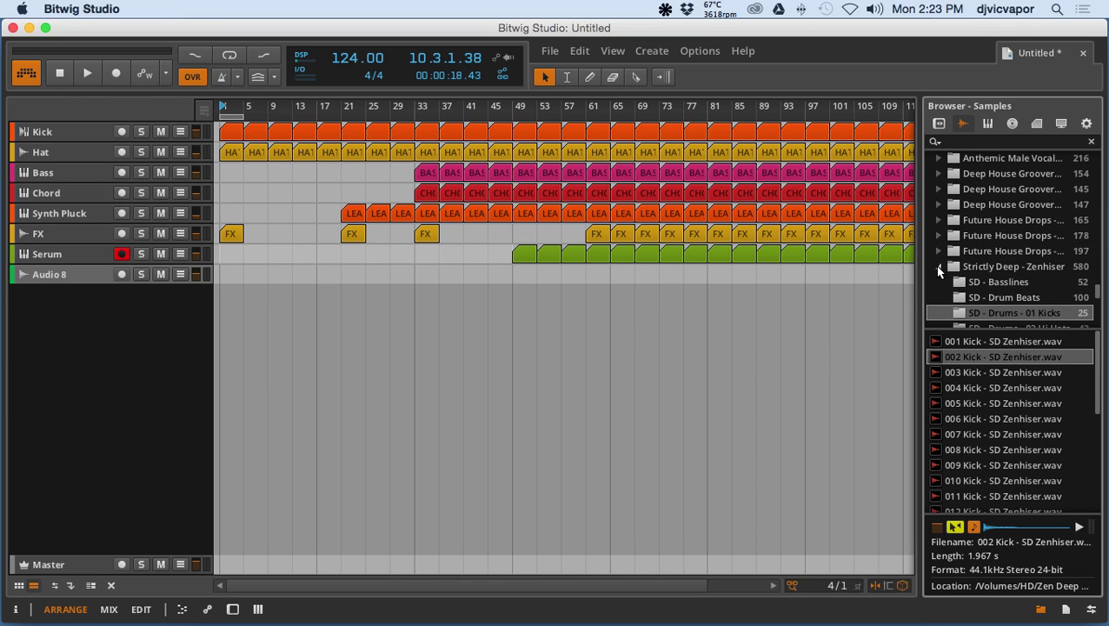
left_click(938, 269)
scroll(943, 277, "down", 3)
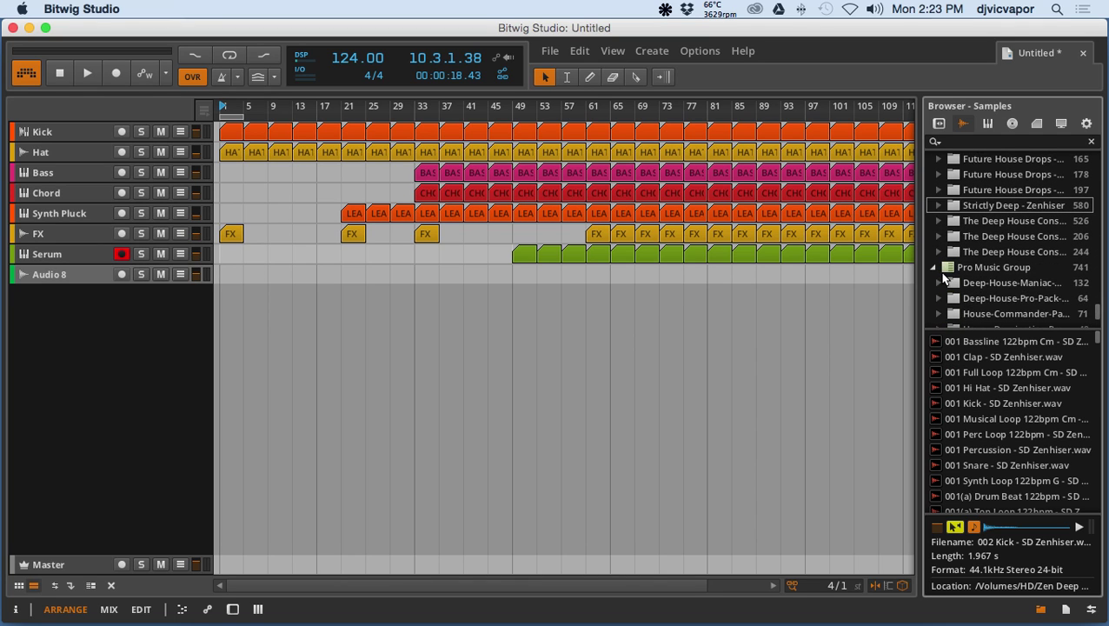
scroll(944, 277, "down", 1)
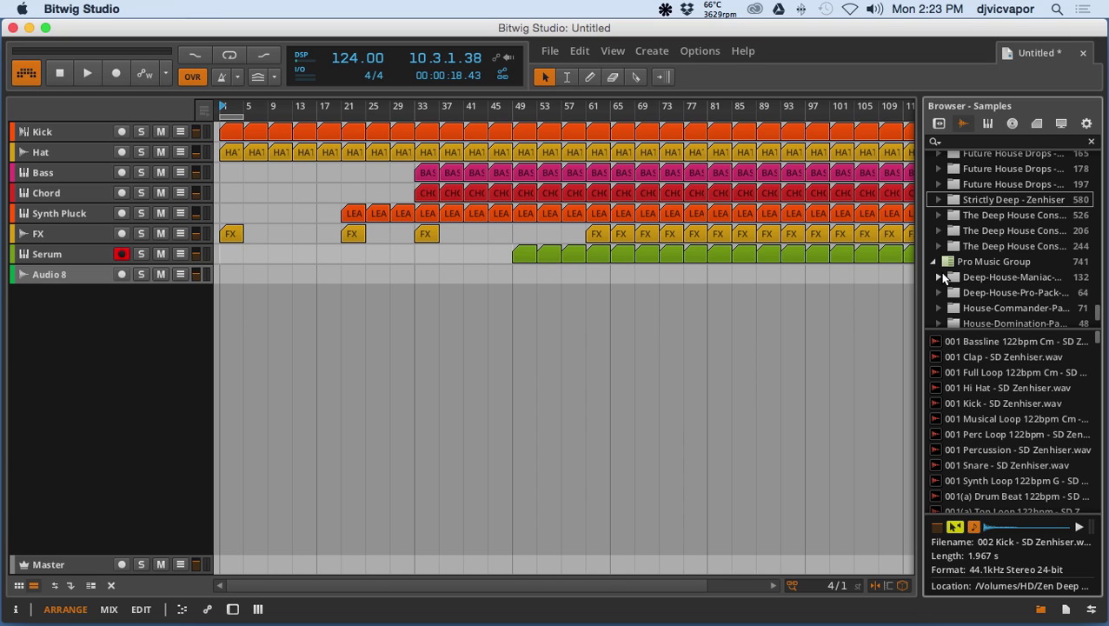
scroll(944, 276, "up", 3)
scroll(943, 277, "down", 10)
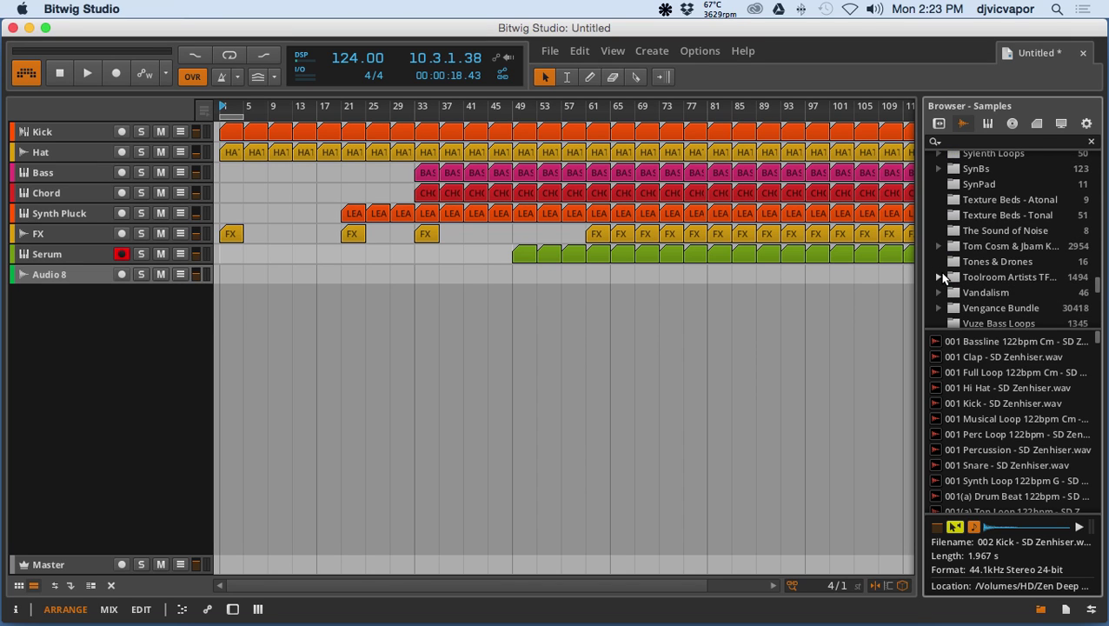
scroll(944, 276, "down", 3)
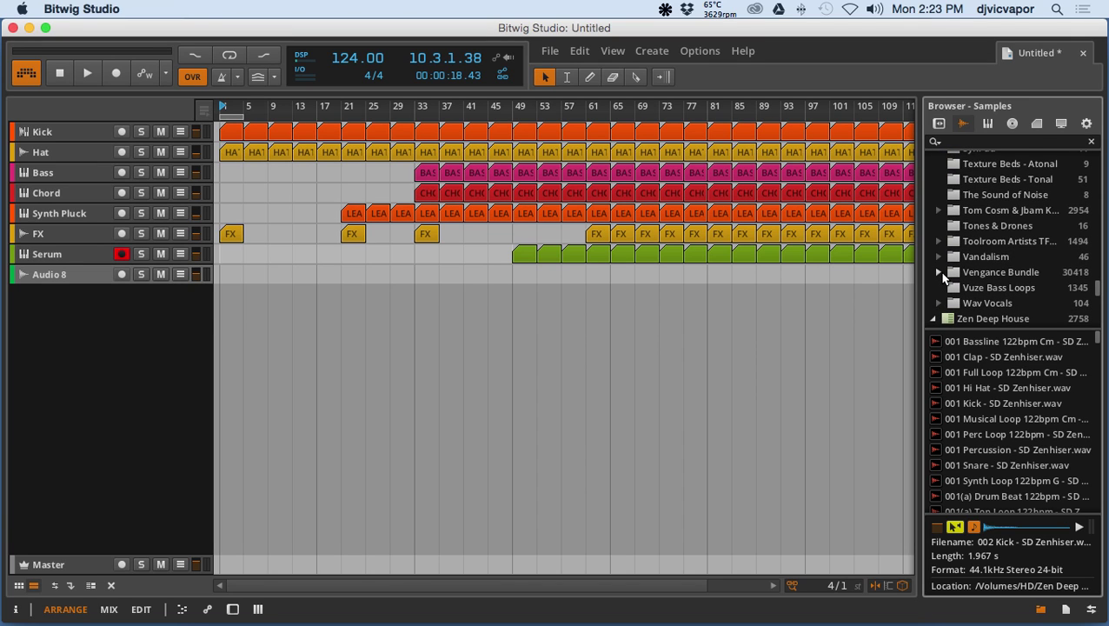
scroll(944, 276, "up", 8)
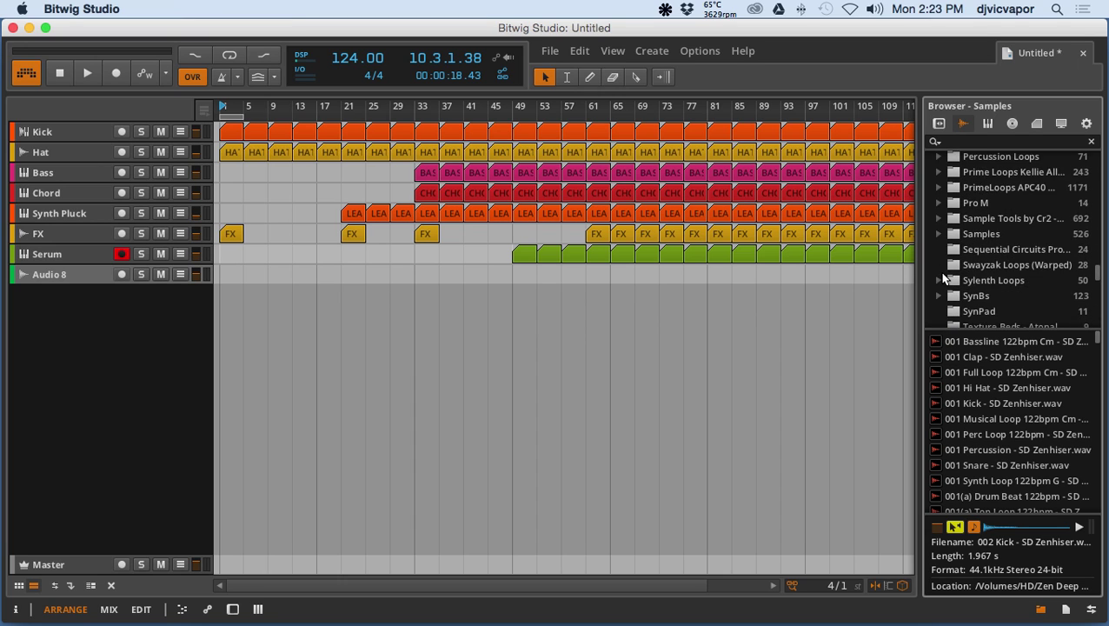
scroll(944, 276, "up", 8)
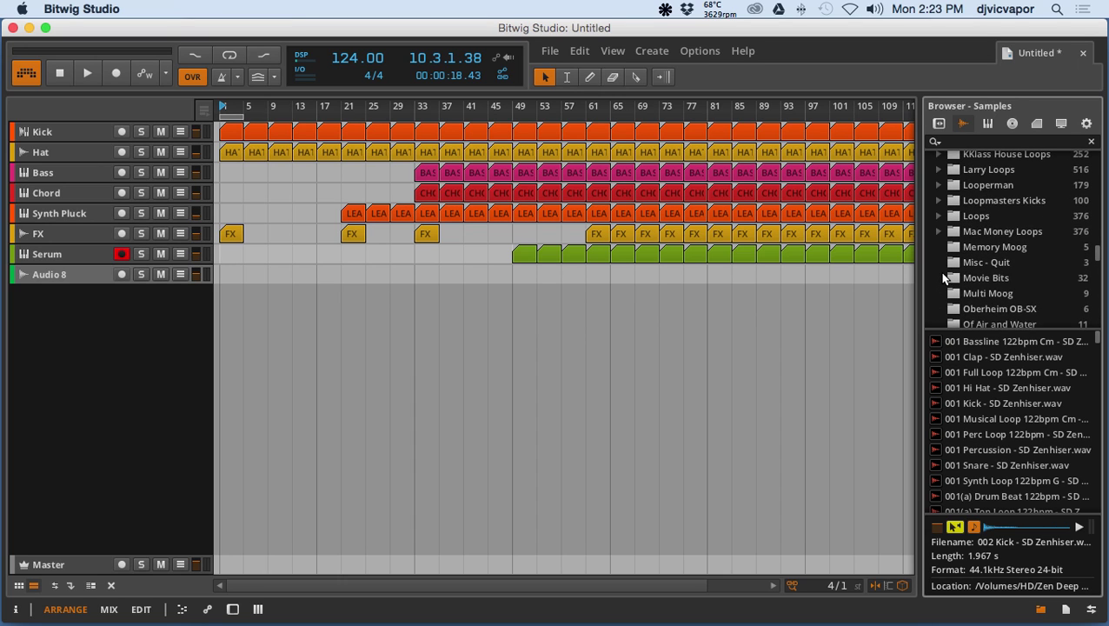
scroll(944, 276, "up", 3)
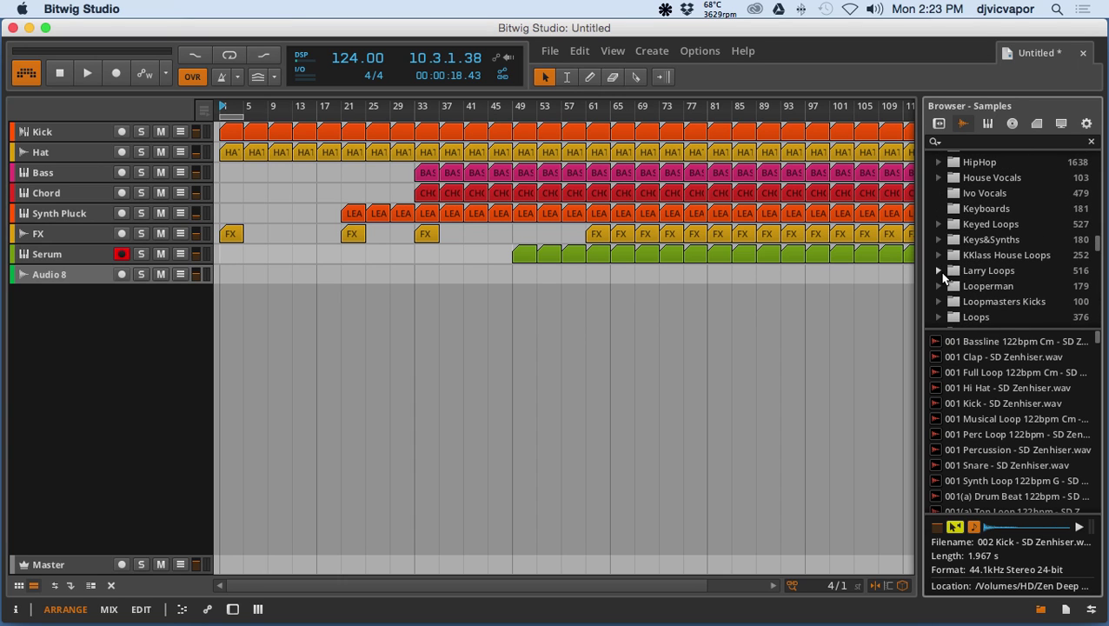
left_click(962, 198)
Step: Preview the vocal samples DP_PHRASE_01.wav and DP_VOX_RHYTM_01.wav
left_click(971, 344)
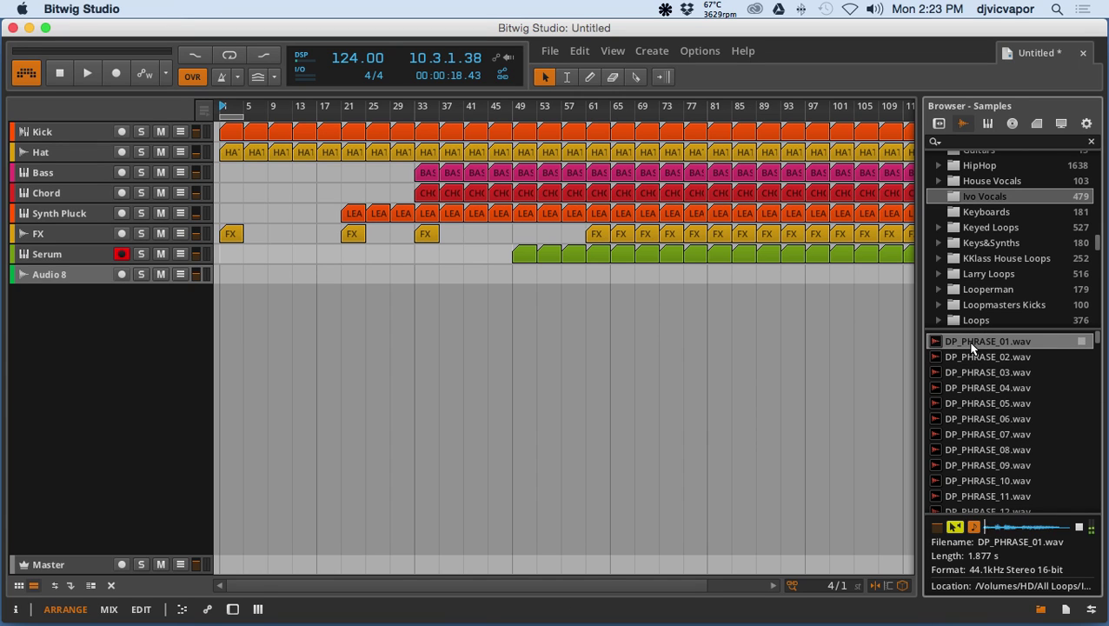
scroll(982, 401, "down", 10)
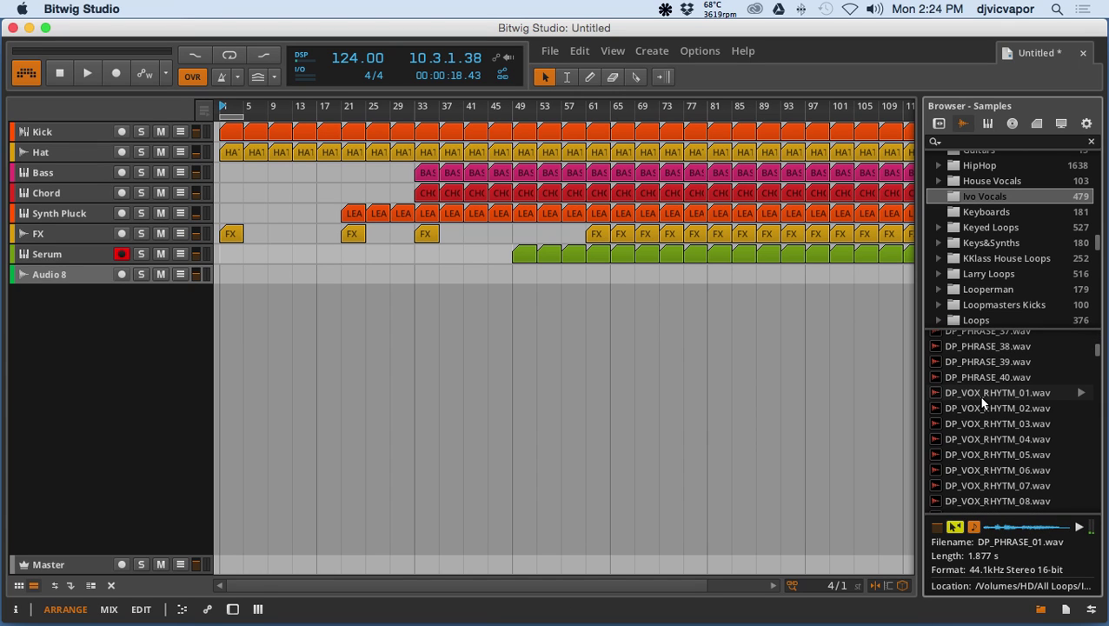
left_click(981, 395)
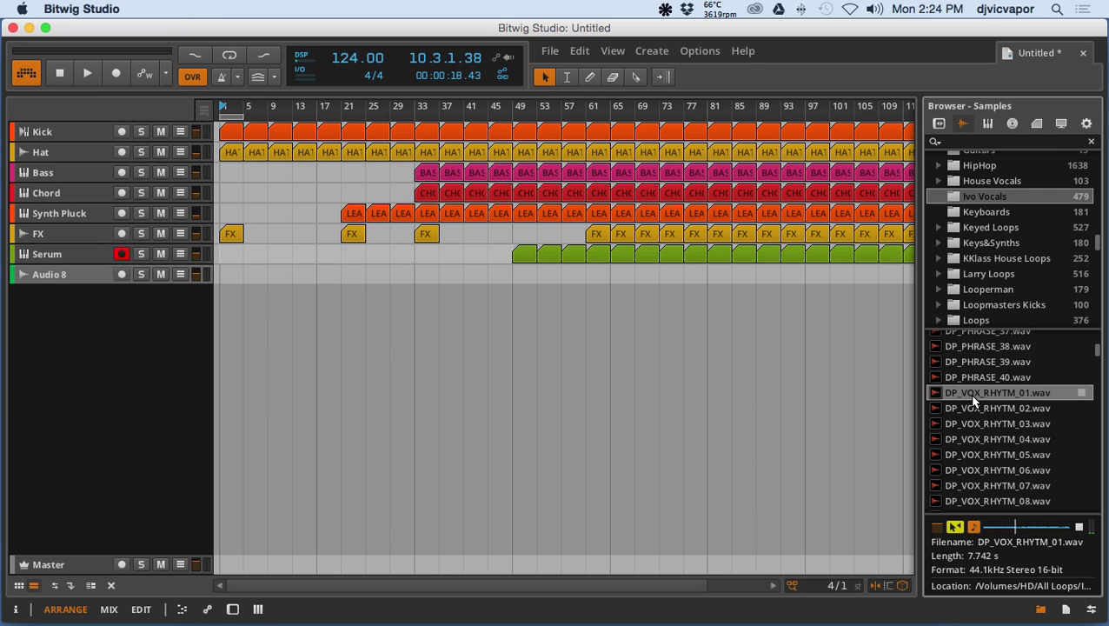
Step: Play the arrangement from the beginning and audition DP_VOX_RHYTM_01.wav through DP_VOX_RHYTM_04.wav against it
left_click(62, 73)
left_click(81, 72)
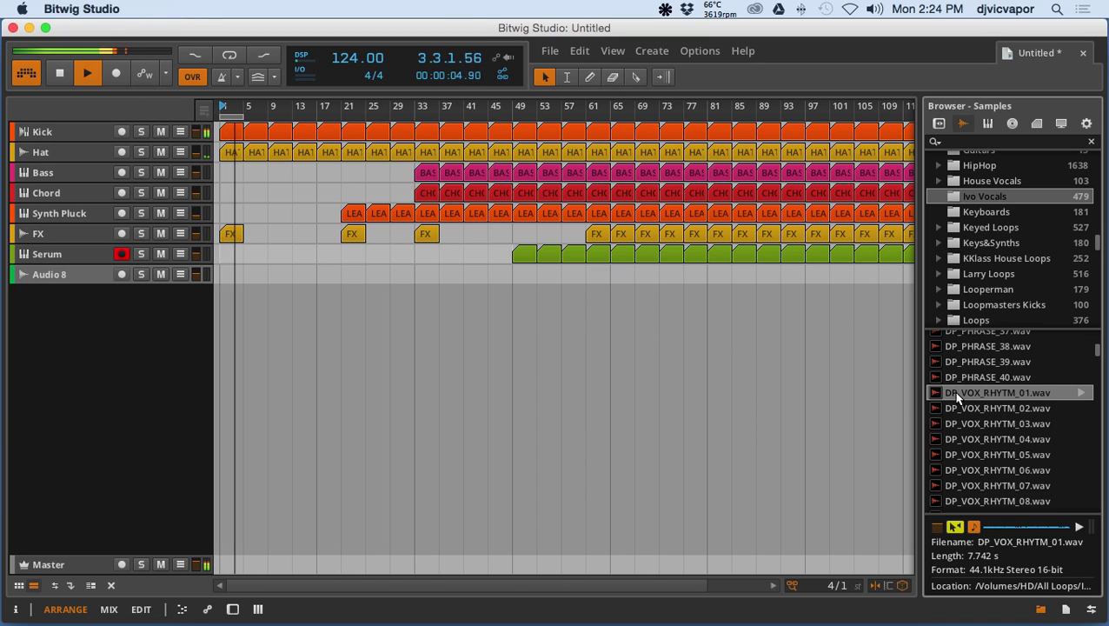
left_click(1077, 528)
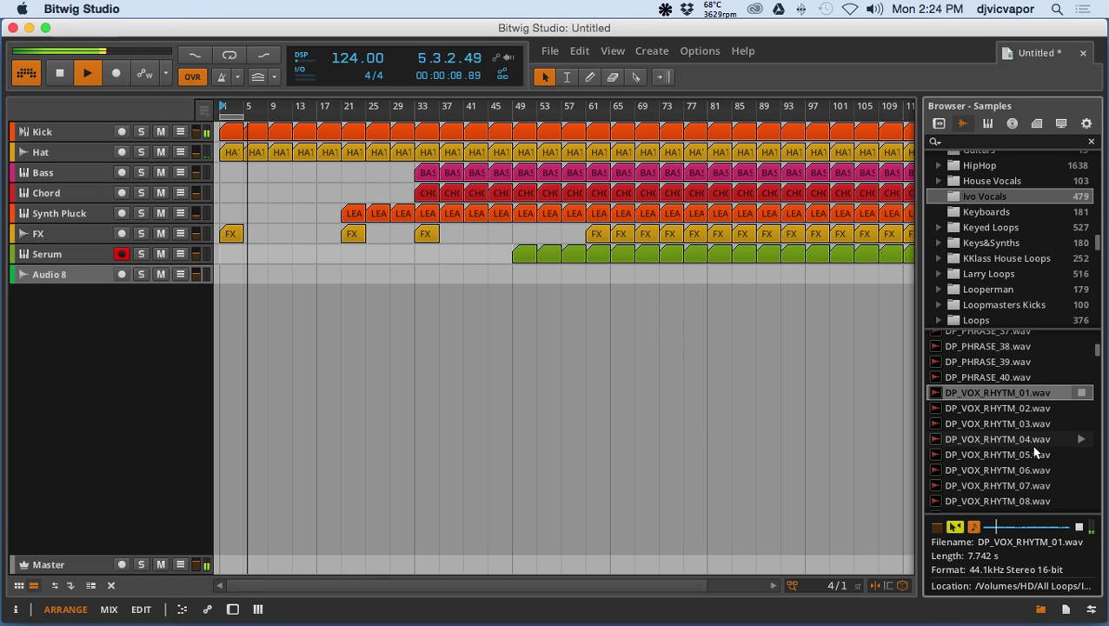
left_click(986, 410)
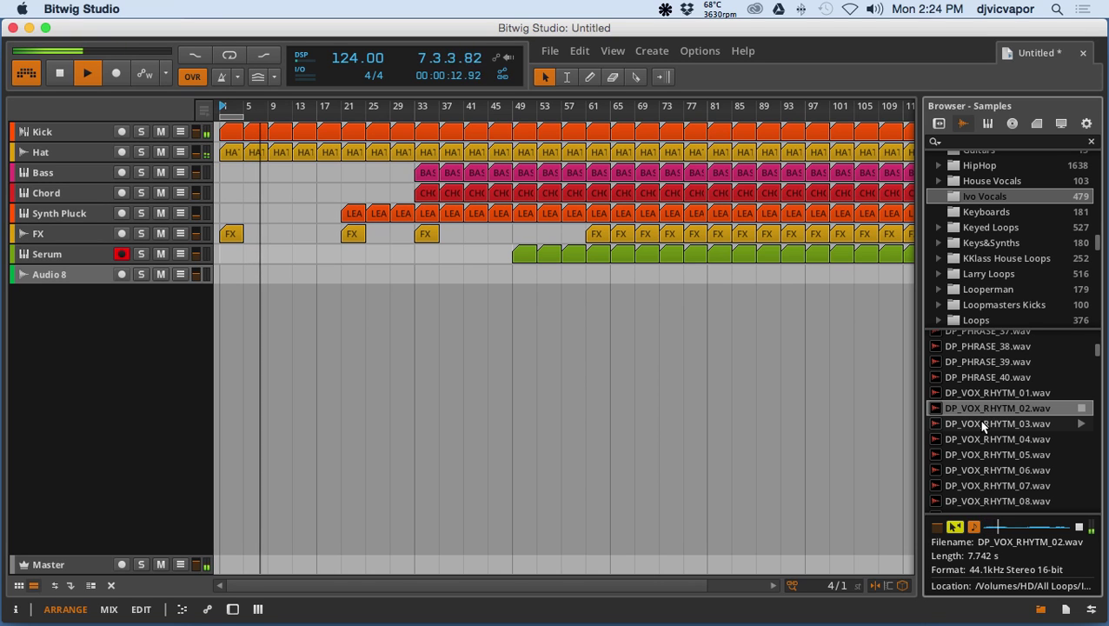
left_click(981, 423)
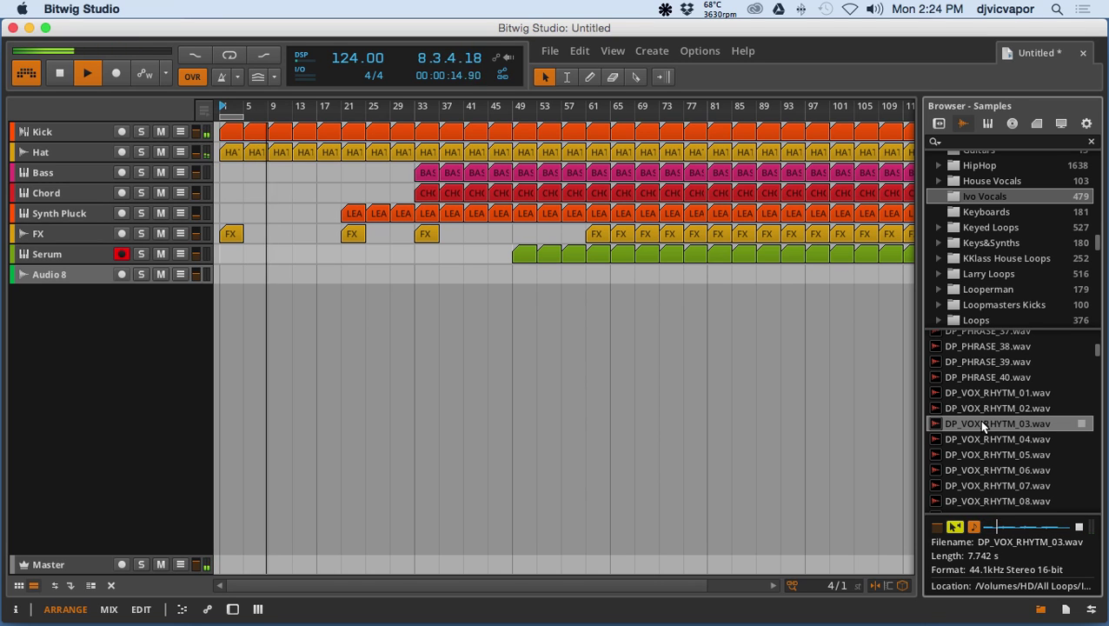
left_click(985, 441)
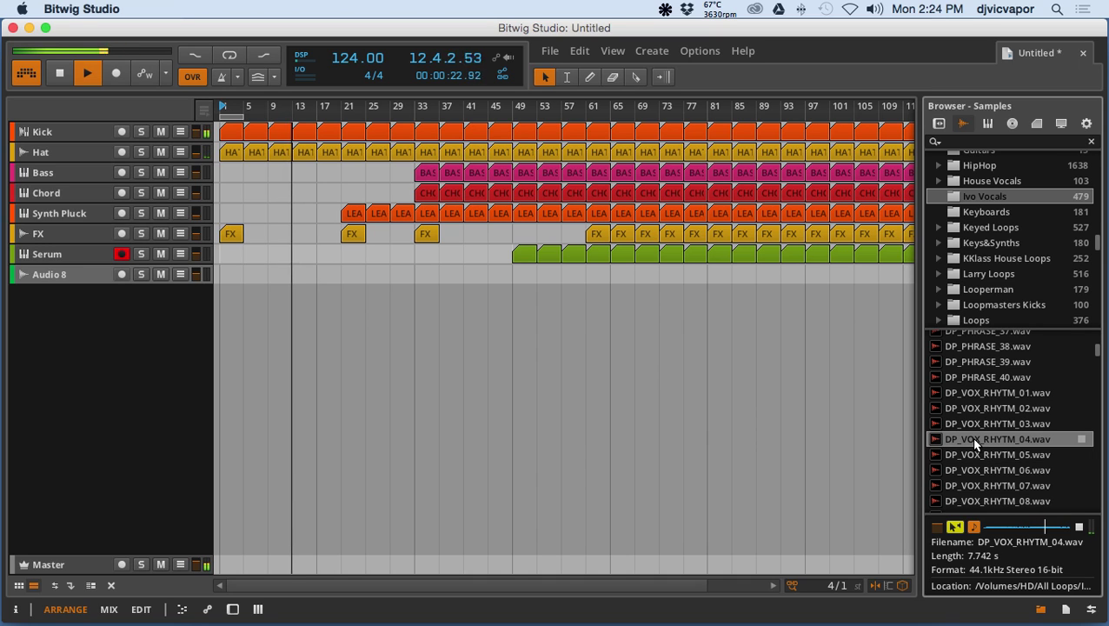
Step: Place DP_VOX_RHYTM_04.wav on the new audio track at bar 13 and duplicate it thirteen times, filling bars 13–68
left_click_drag(973, 443, 291, 286)
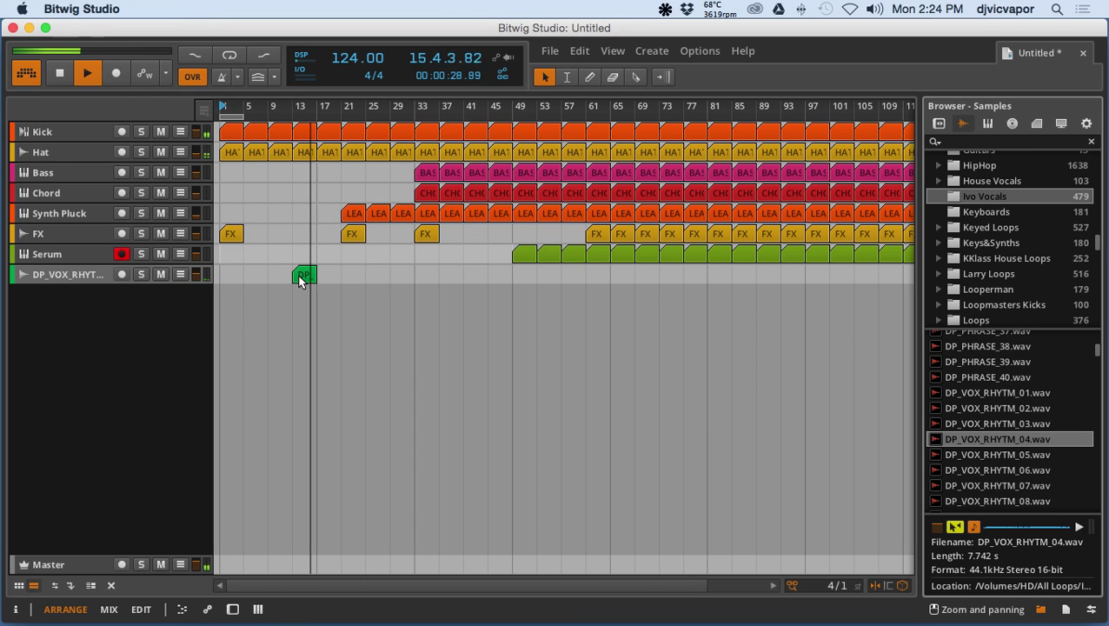
key("super+d")
key("super+d")
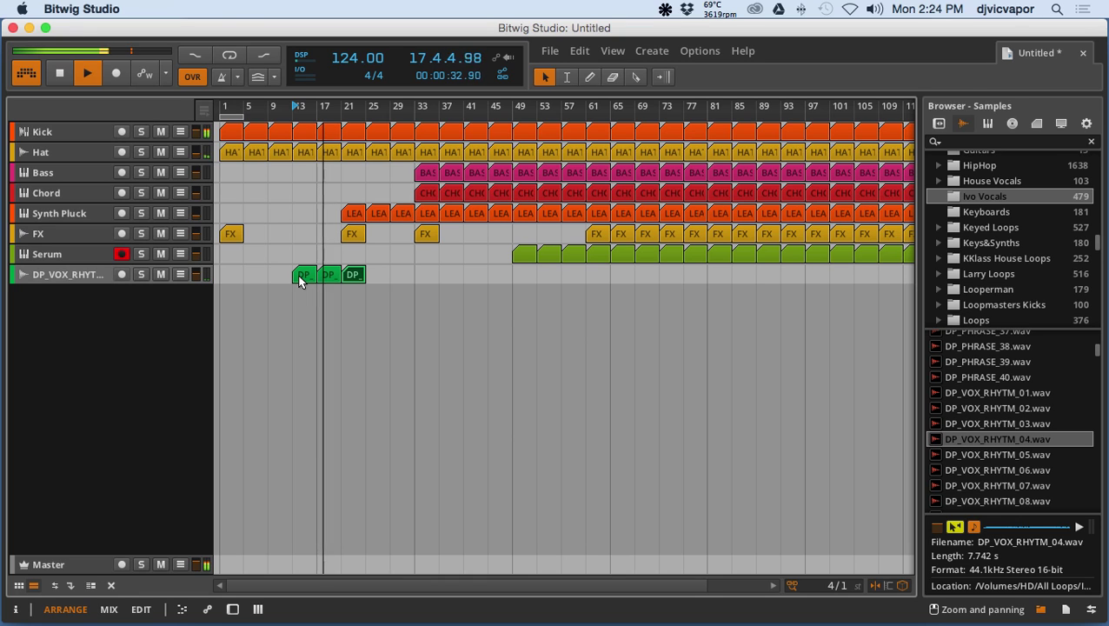
key("super+d")
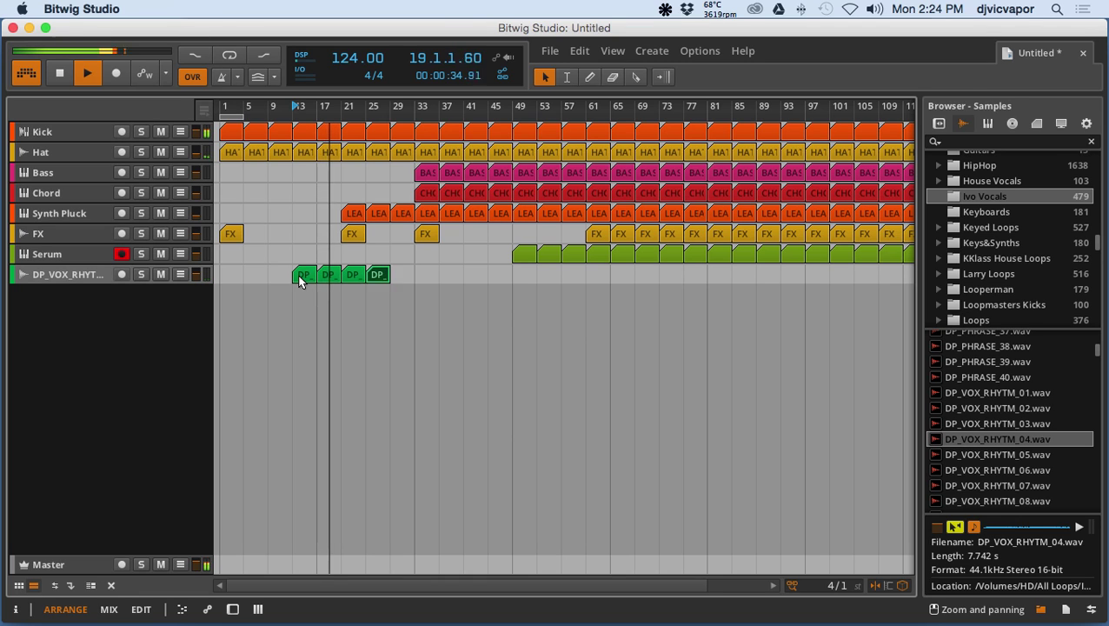
key("super+d")
key("super+d")
key("super+d")
key("super+d")
key("super+d")
key("super+d")
key("super+d")
key("super+d")
key("super+d")
key("super+d")
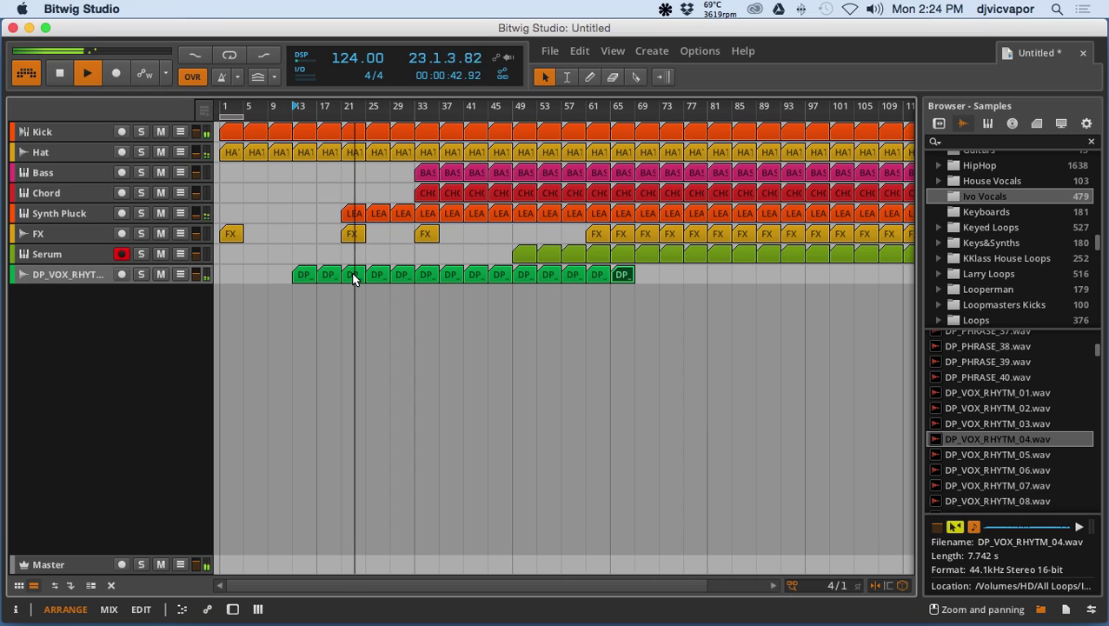
Step: Open the vocal track's device chain and add a Filter device
double_click(97, 273)
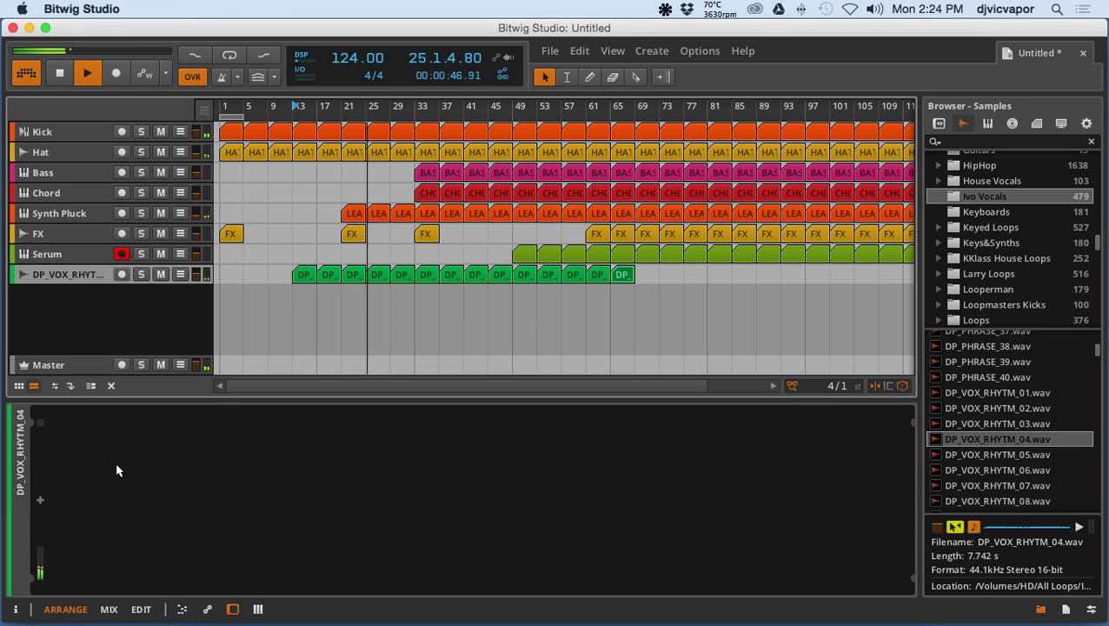
left_click(40, 502)
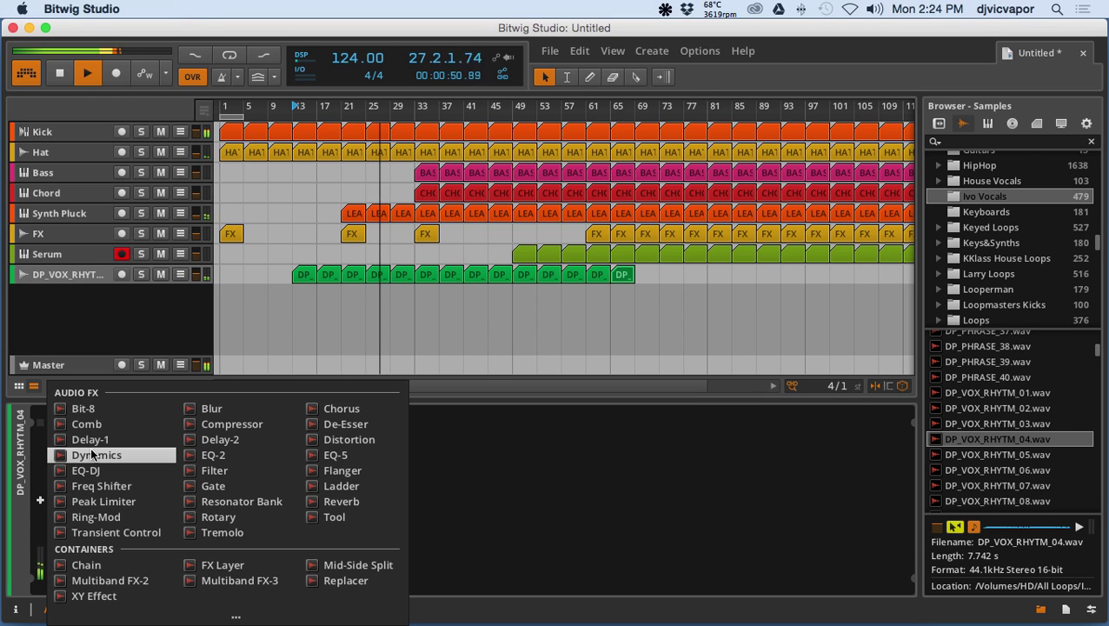
left_click(190, 472)
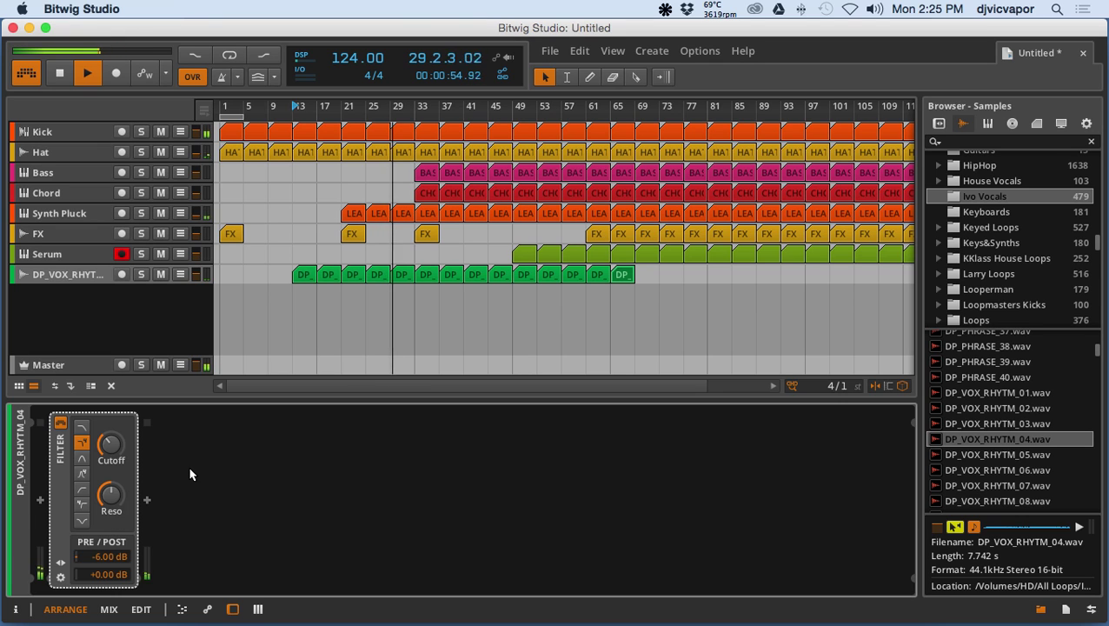
Step: Show the vocal track's automation lane and make it slightly taller
left_click(173, 277)
left_click(180, 275)
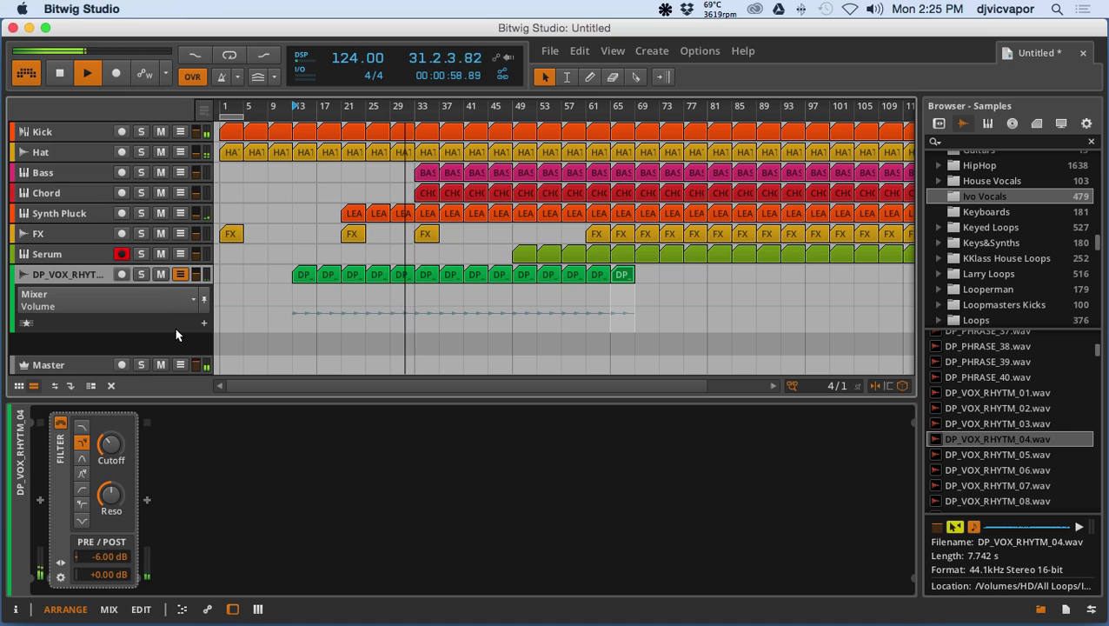
left_click_drag(170, 347, 166, 361)
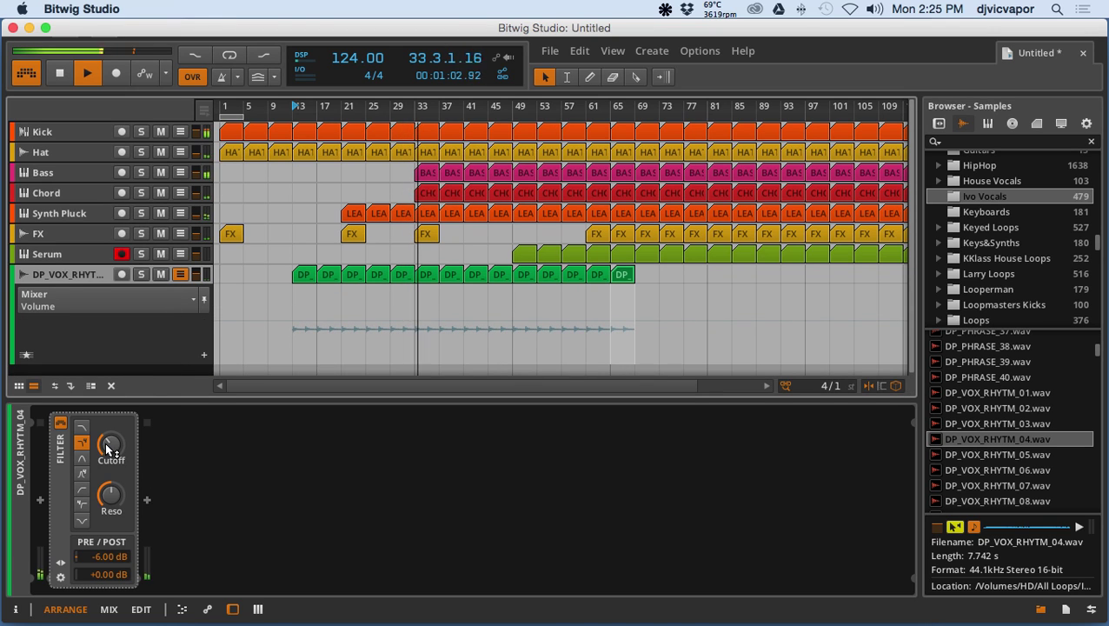
Step: Try the vocal Filter's band-pass and low-pass types with cutoff sweeps, then choose the notch type and lower its cutoff
left_click(80, 457)
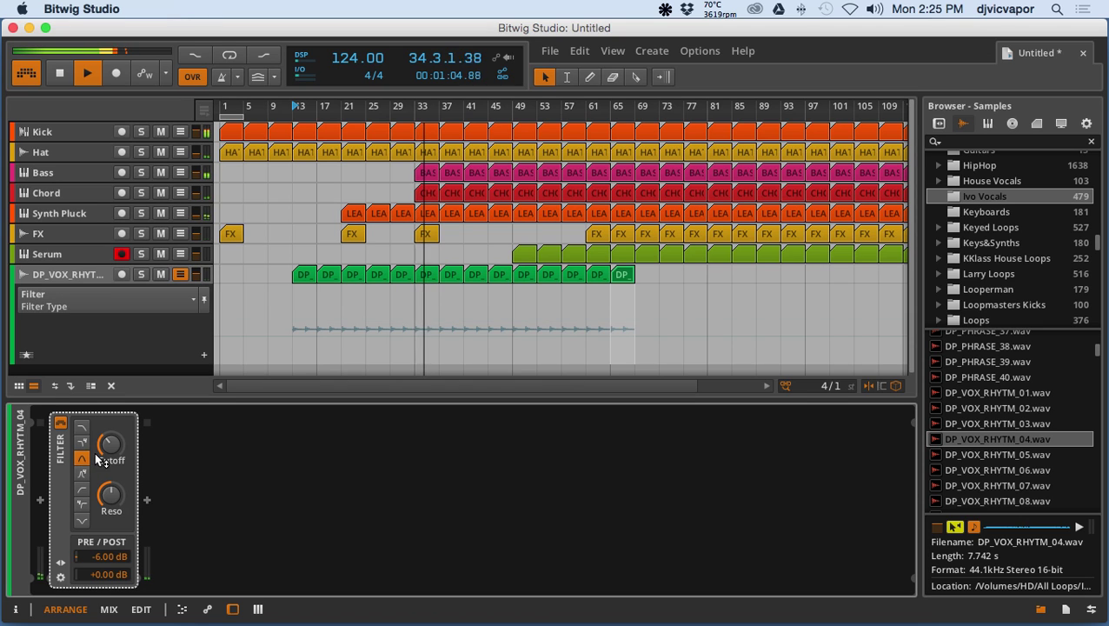
left_click_drag(110, 444, 111, 408)
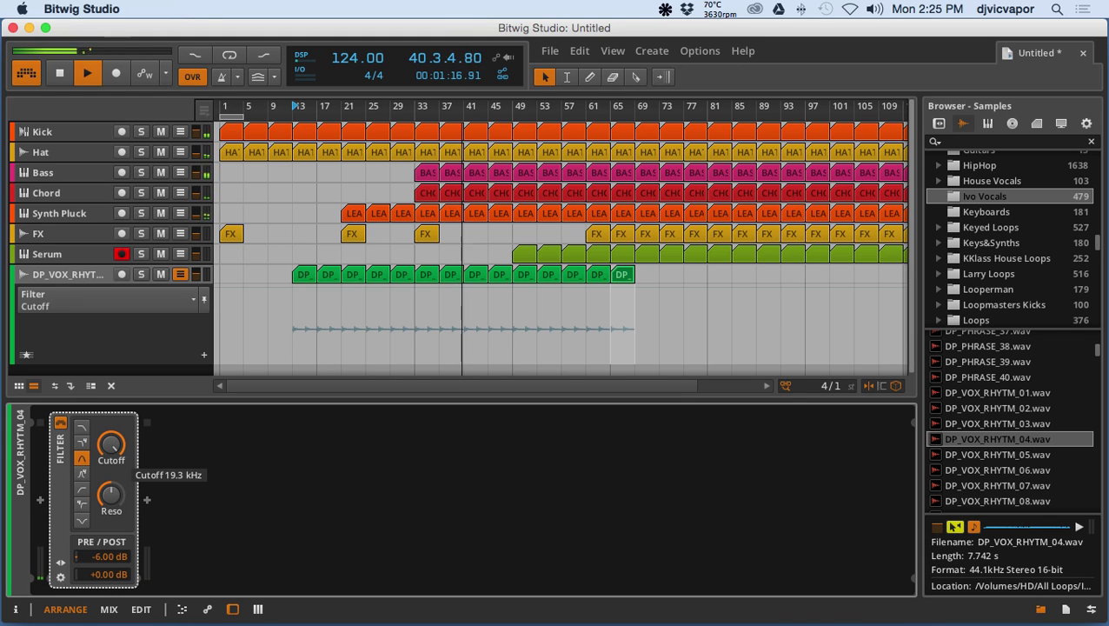
left_click_drag(110, 409, 110, 435)
left_click(80, 426)
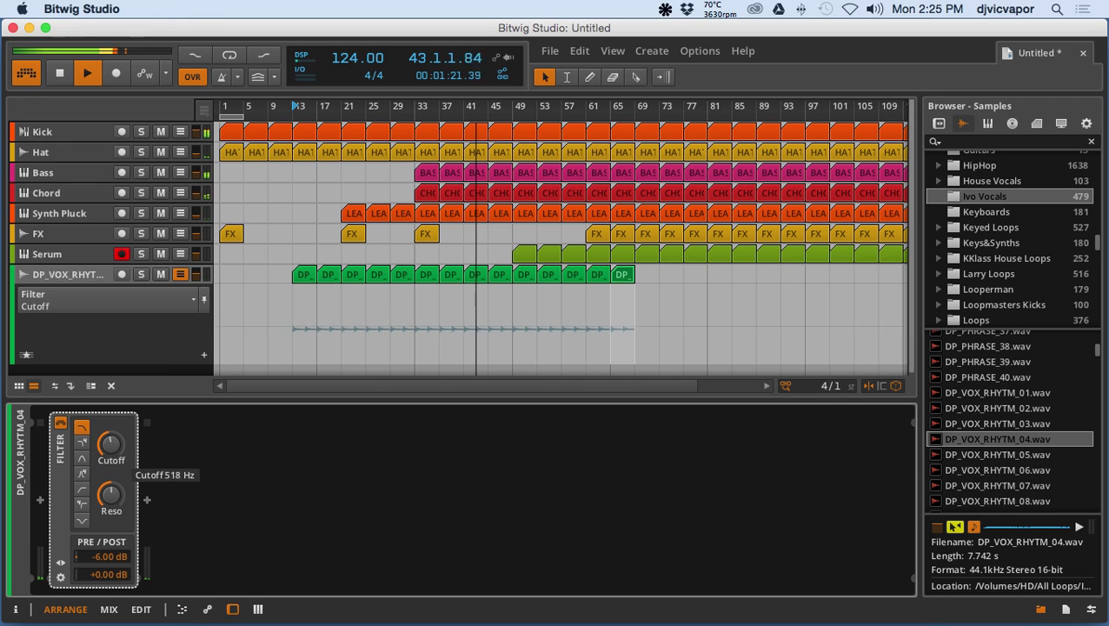
left_click(82, 521)
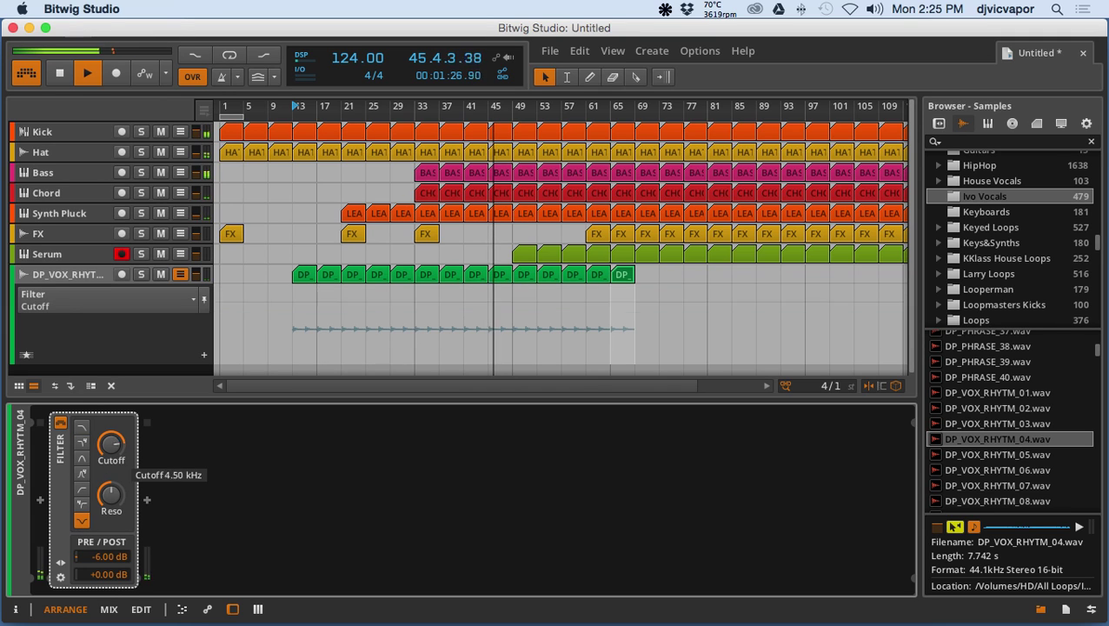
left_click_drag(111, 444, 111, 469)
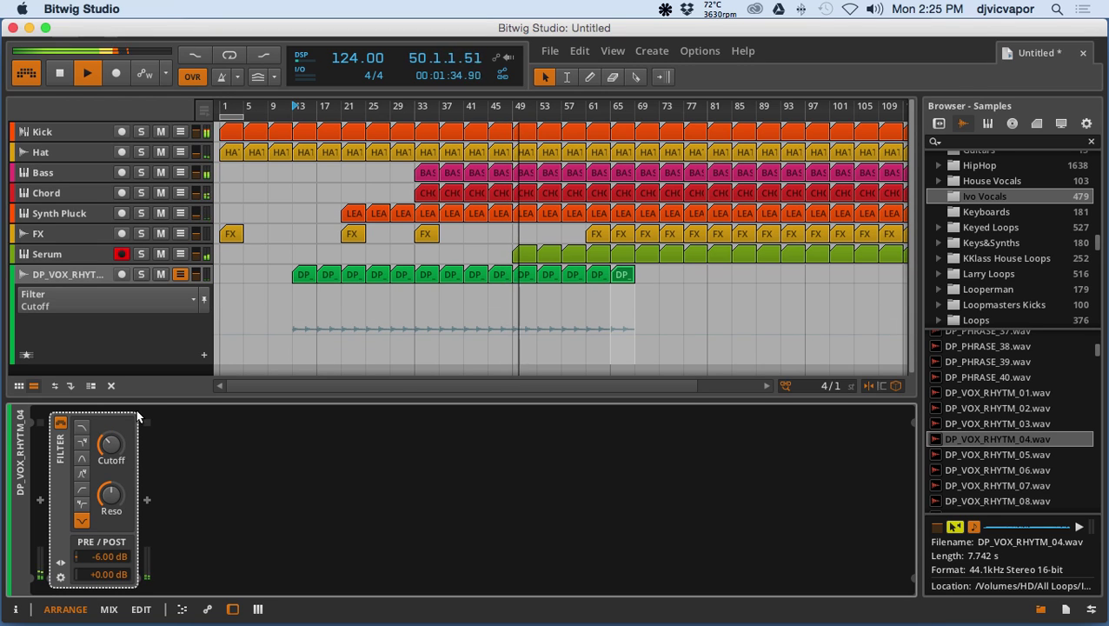
left_click(289, 169)
double_click(289, 170)
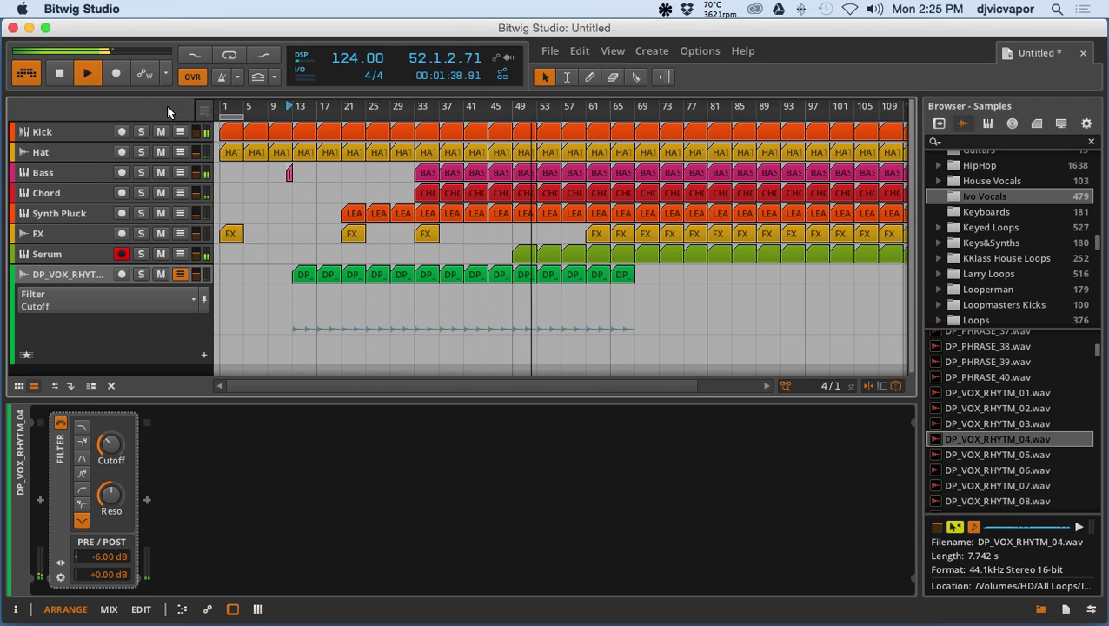
left_click(87, 76)
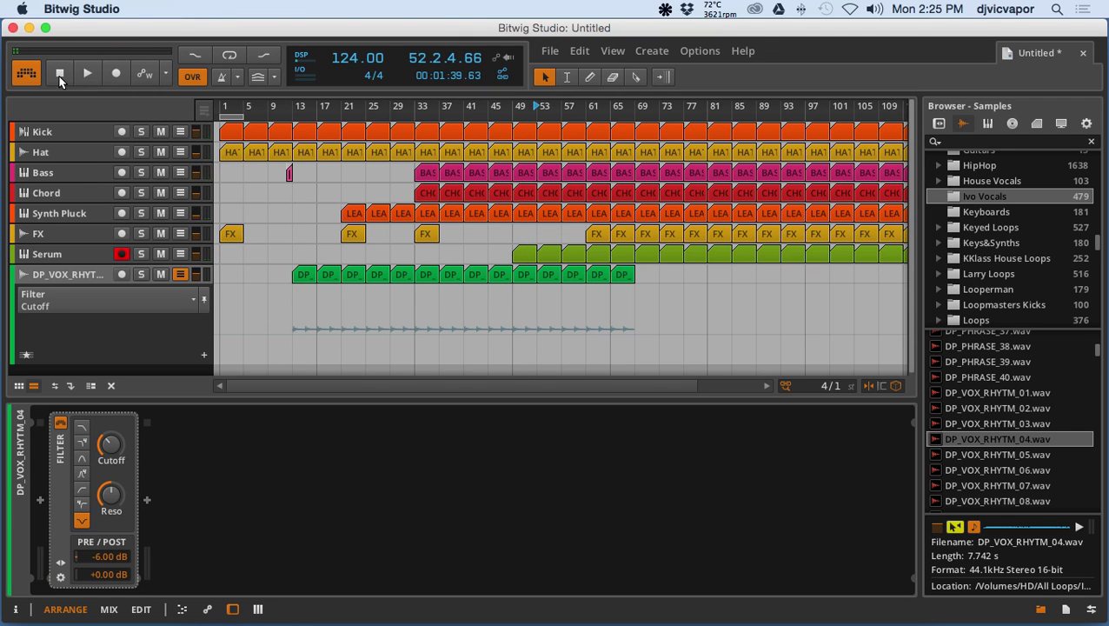
left_click(87, 77)
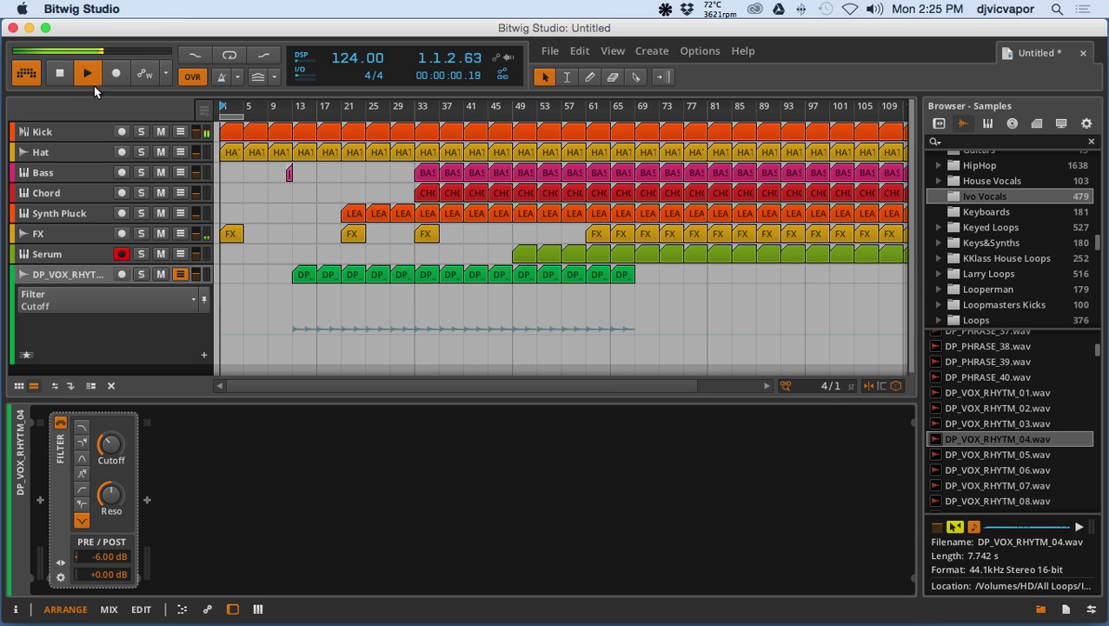
Step: Draw a cutoff automation curve on the vocal track with points near bars 12 and 25, a 518 Hz peak at bar 29 and a dip at bar 37
left_click(288, 332)
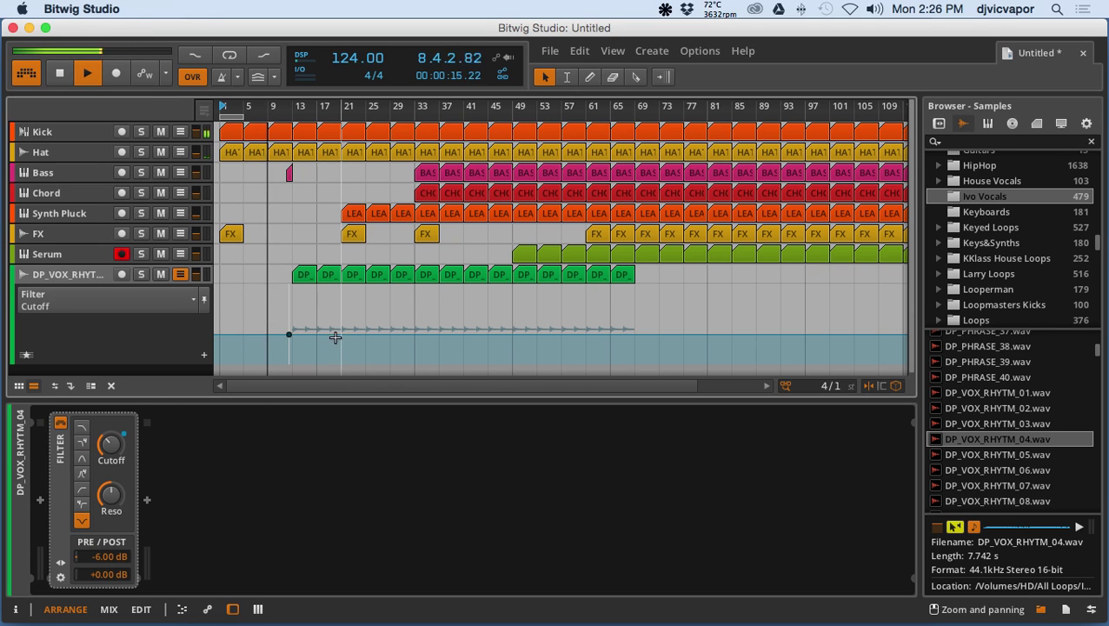
left_click_drag(341, 333, 389, 332)
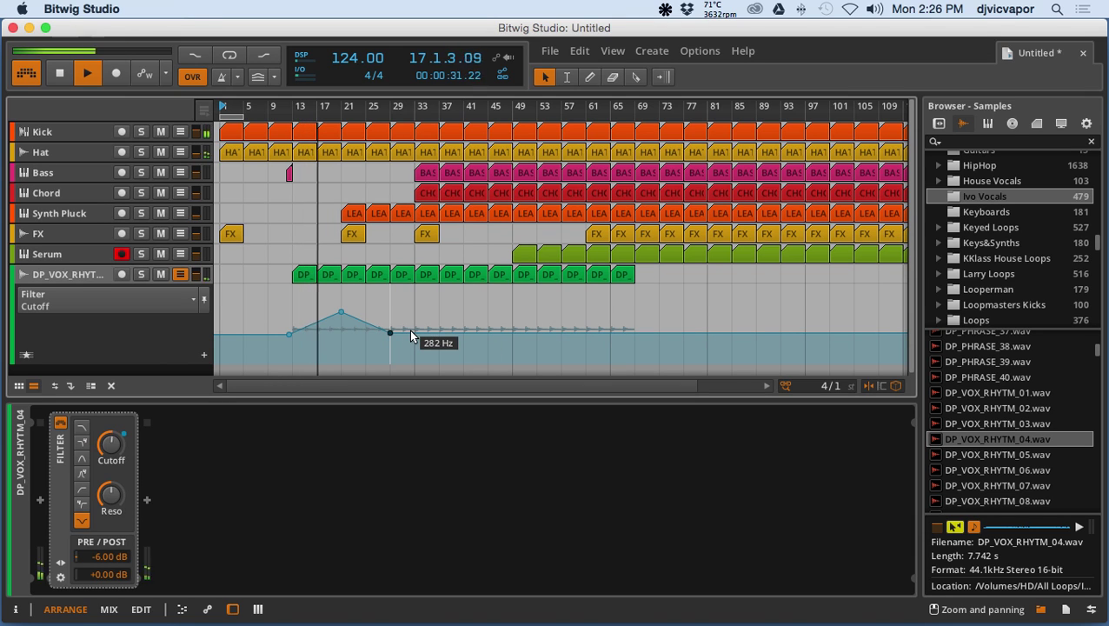
left_click_drag(341, 311, 365, 339)
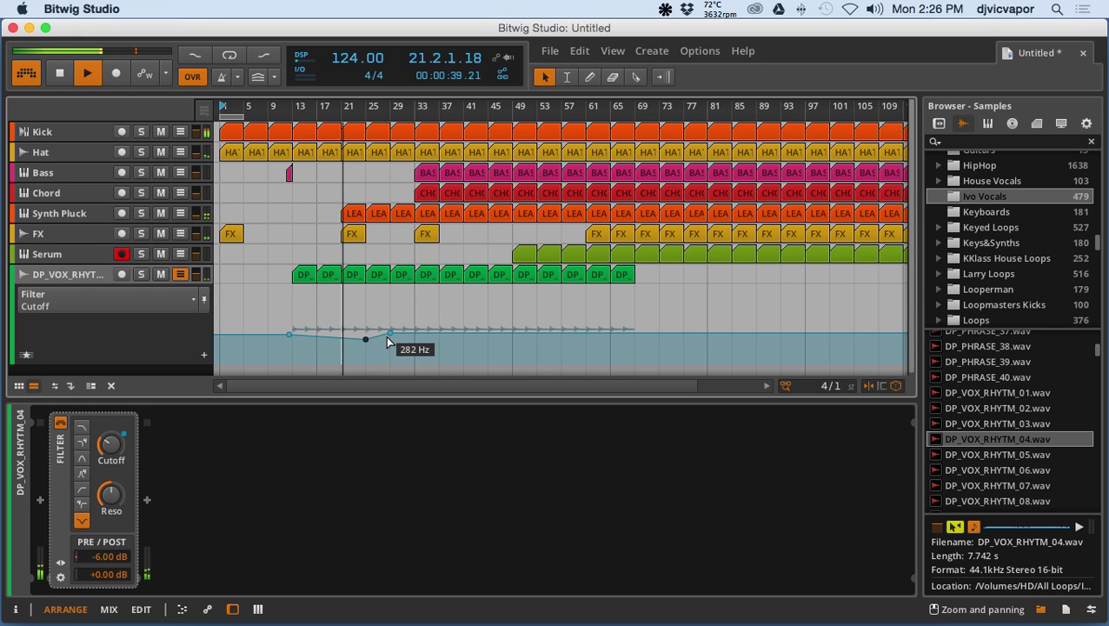
left_click_drag(389, 332, 389, 327)
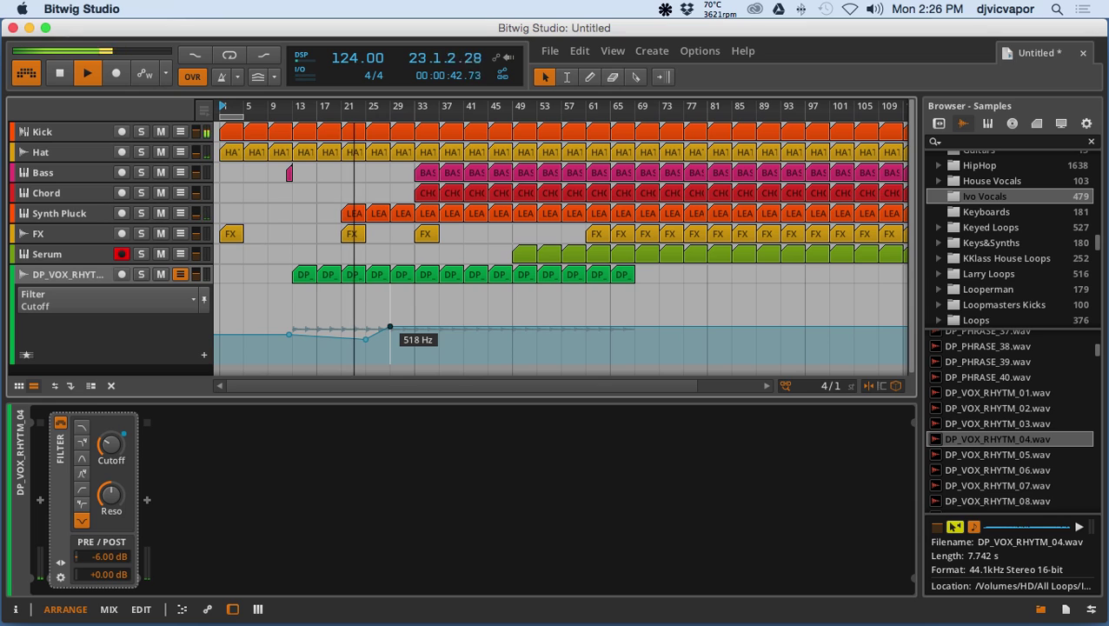
left_click(414, 335)
left_click_drag(415, 335, 439, 352)
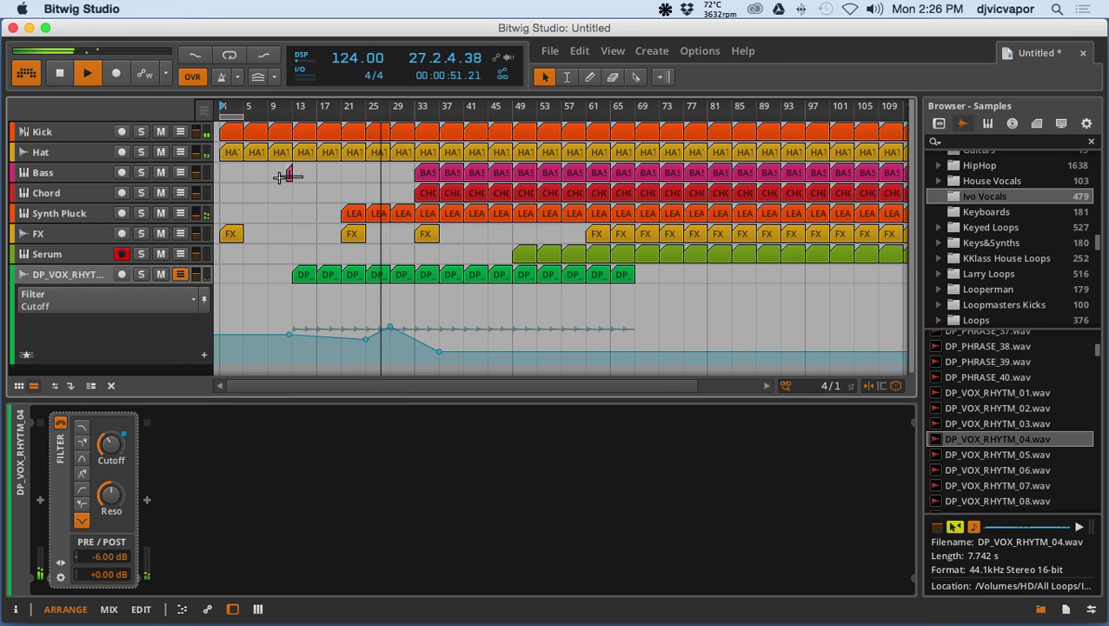
Step: Delete the stray Bass clip just before bar 13 and restart playback from the beginning
key("Delete")
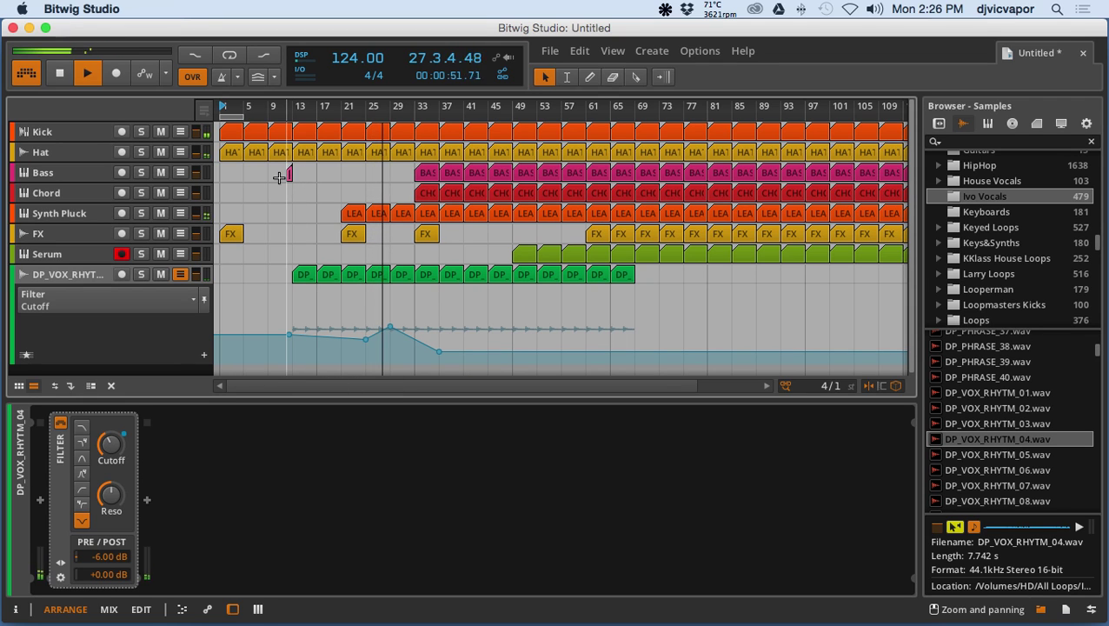
left_click(59, 78)
left_click(86, 73)
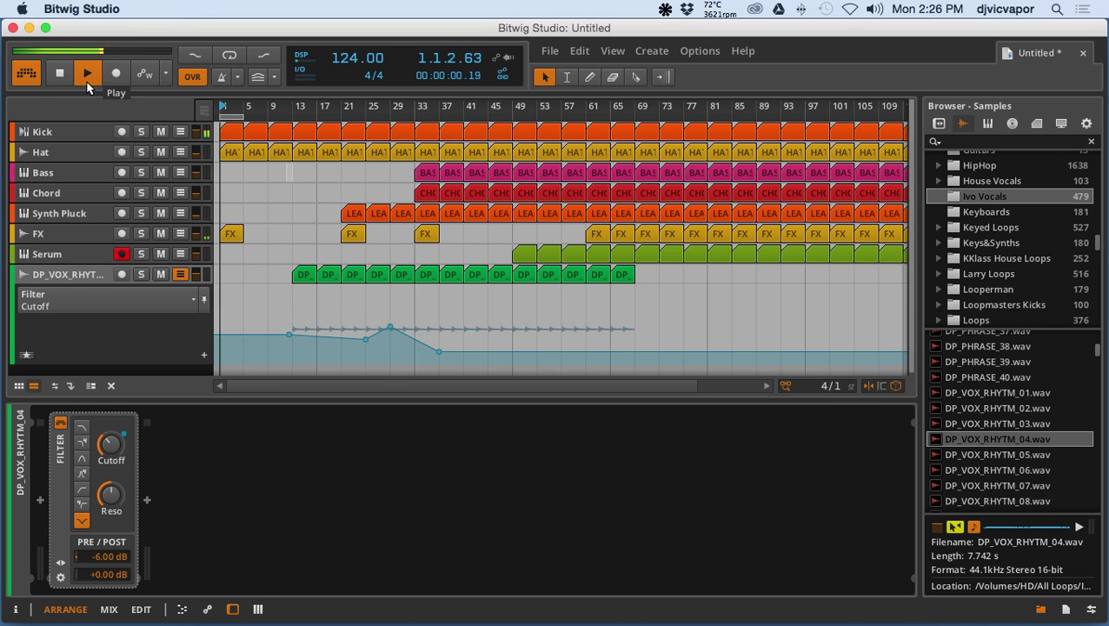
Step: Move the cutoff curve's first point down to bar 9, lower the bar 25 point and delete the bar 29 peak
mouse_move(280, 336)
left_click_drag(289, 336, 268, 351)
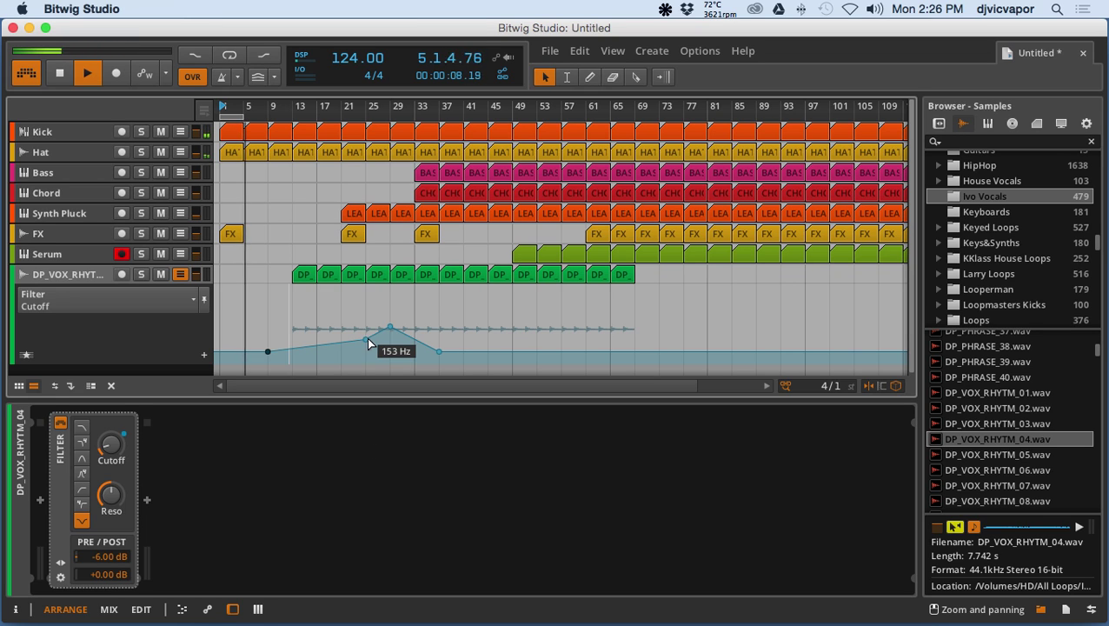
left_click_drag(365, 340, 365, 346)
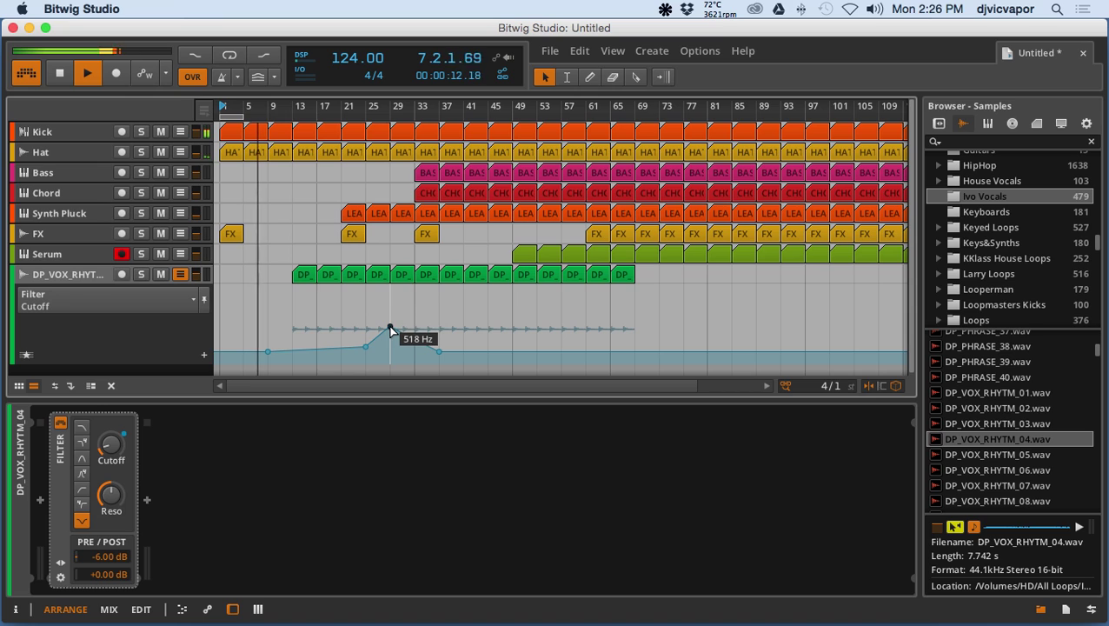
double_click(390, 328)
Step: Add a cutoff peak at bar 33, lower the bar 37 point to about 28 Hz and add a higher point near bar 49
double_click(415, 346)
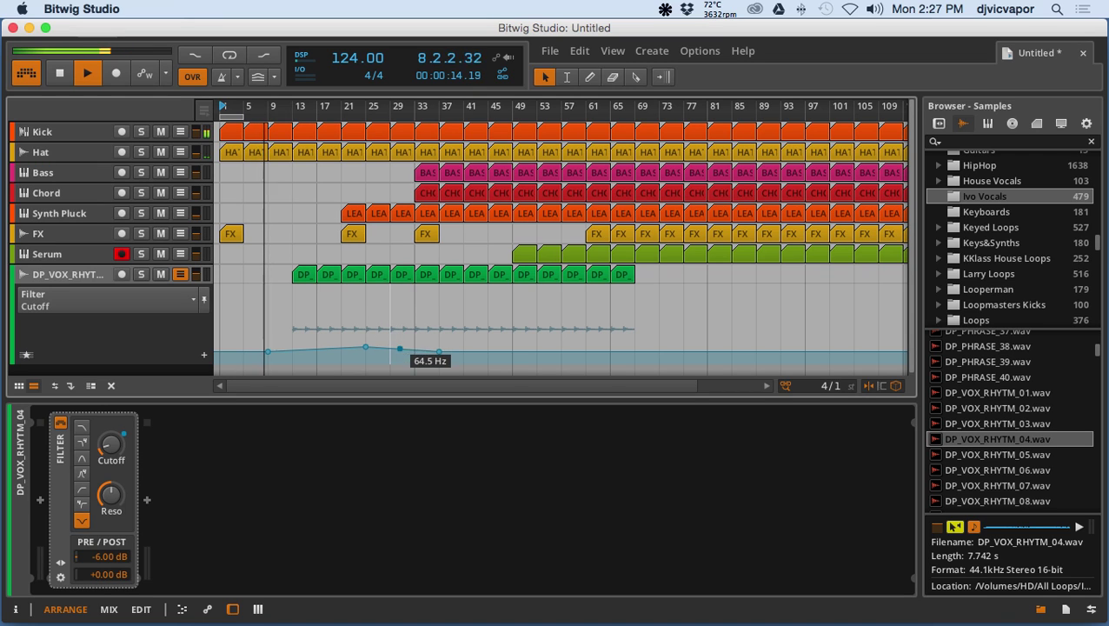
left_click_drag(415, 345, 439, 357)
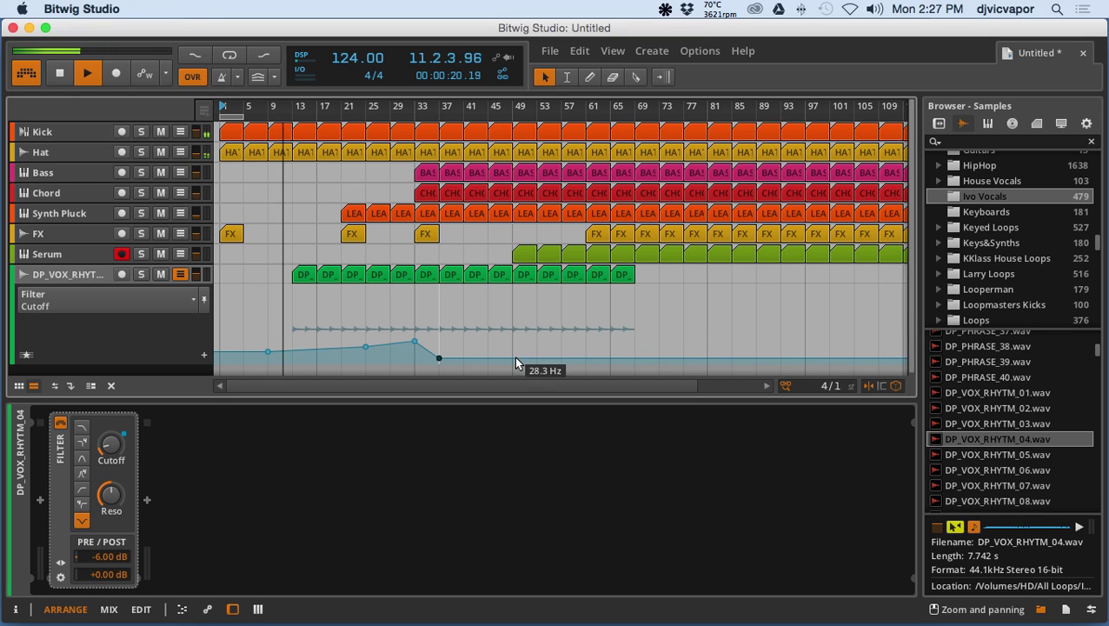
left_click_drag(509, 357, 511, 346)
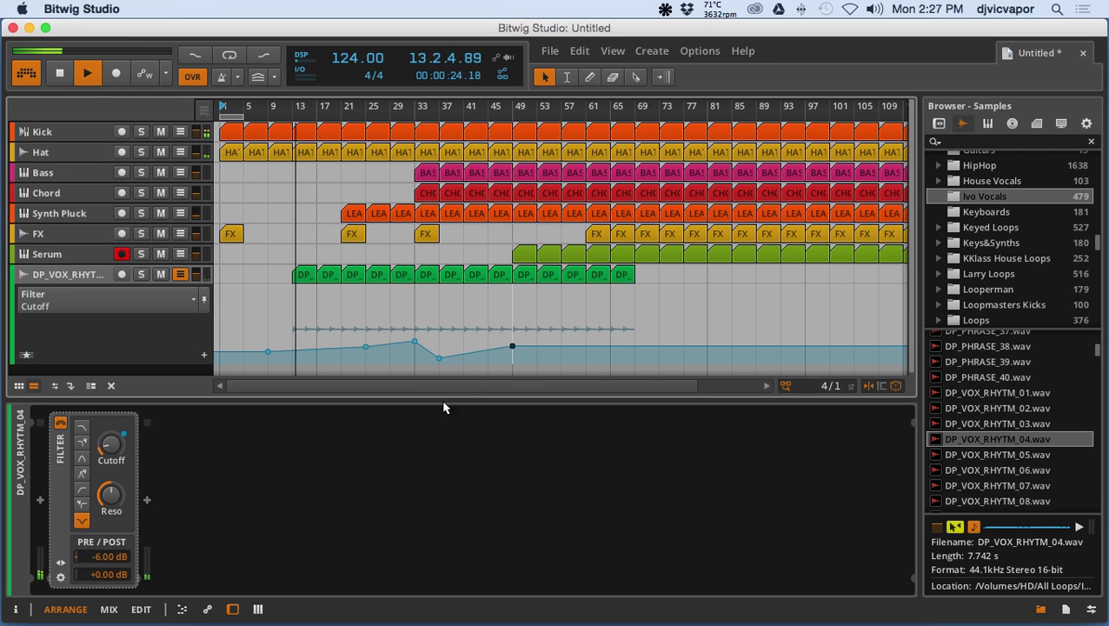
Step: Add an LFO MOD device after the vocal track's Filter and try to assign LFO1 to the Filter's cutoff
left_click(146, 501)
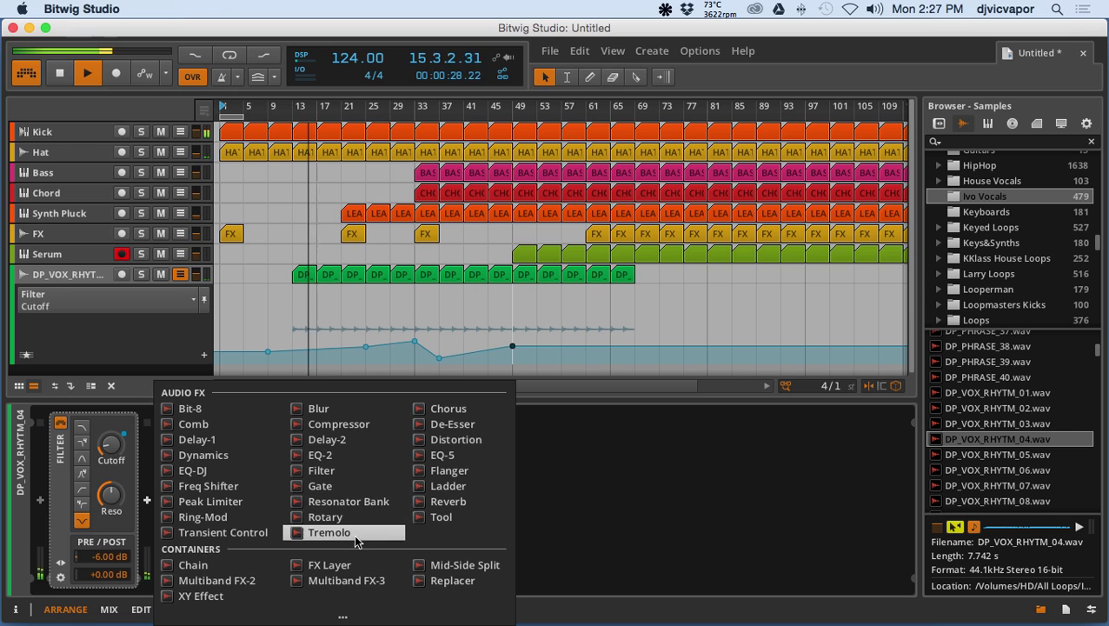
left_click(343, 615)
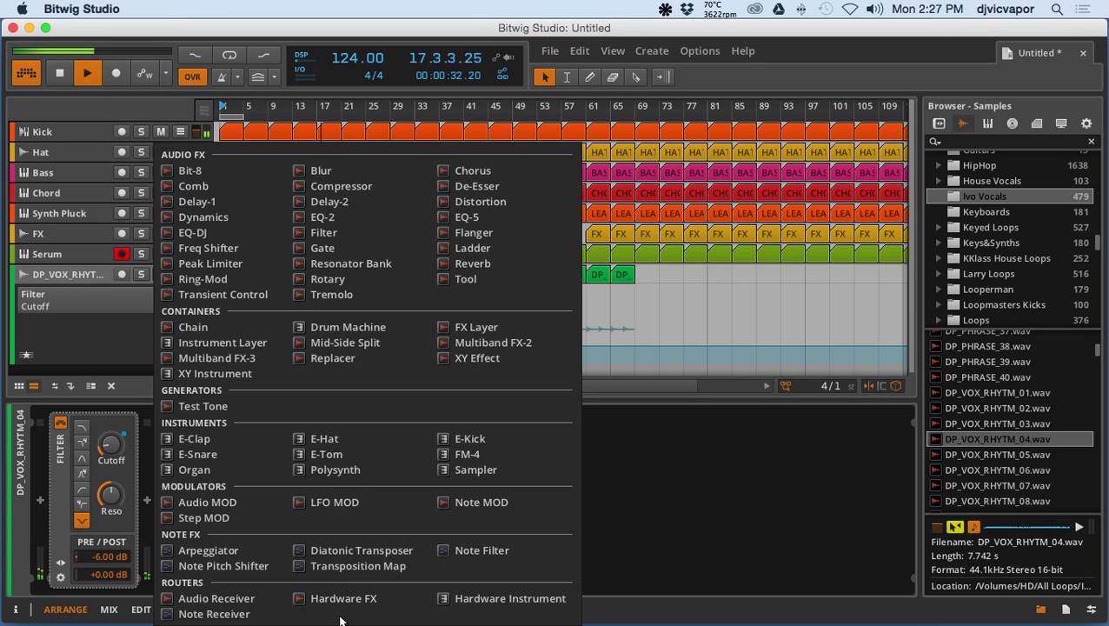
left_click(300, 505)
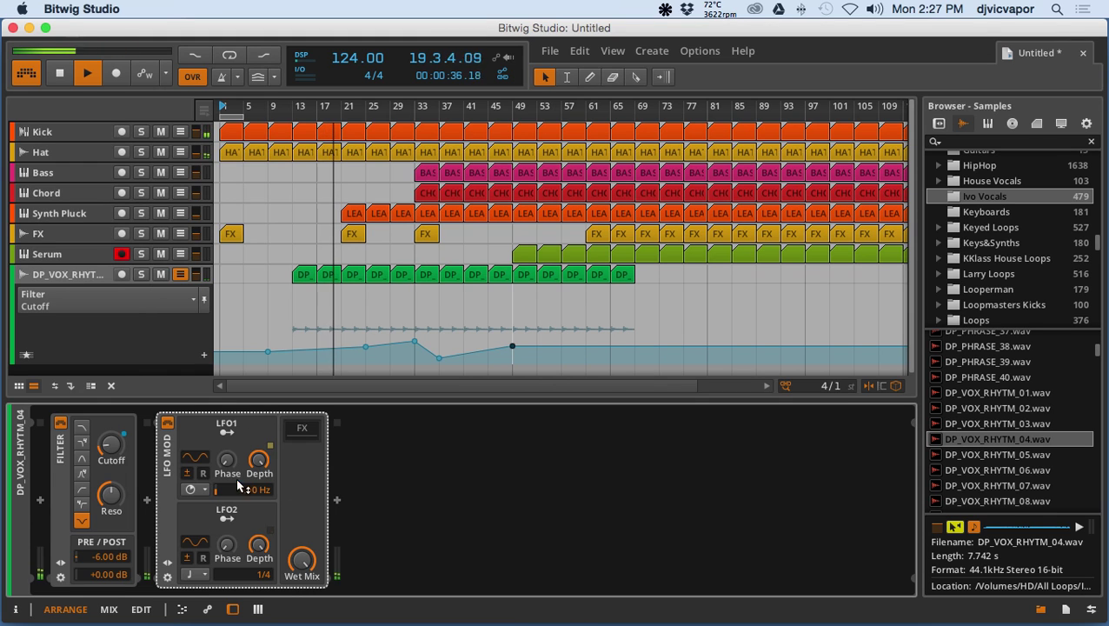
left_click(228, 429)
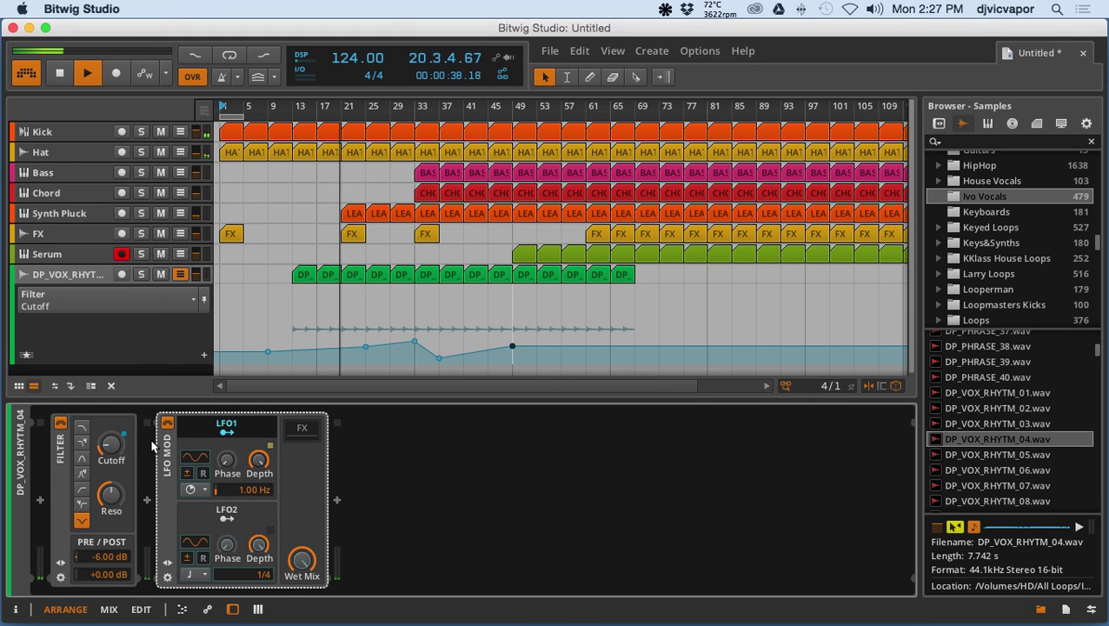
left_click_drag(120, 451, 115, 449)
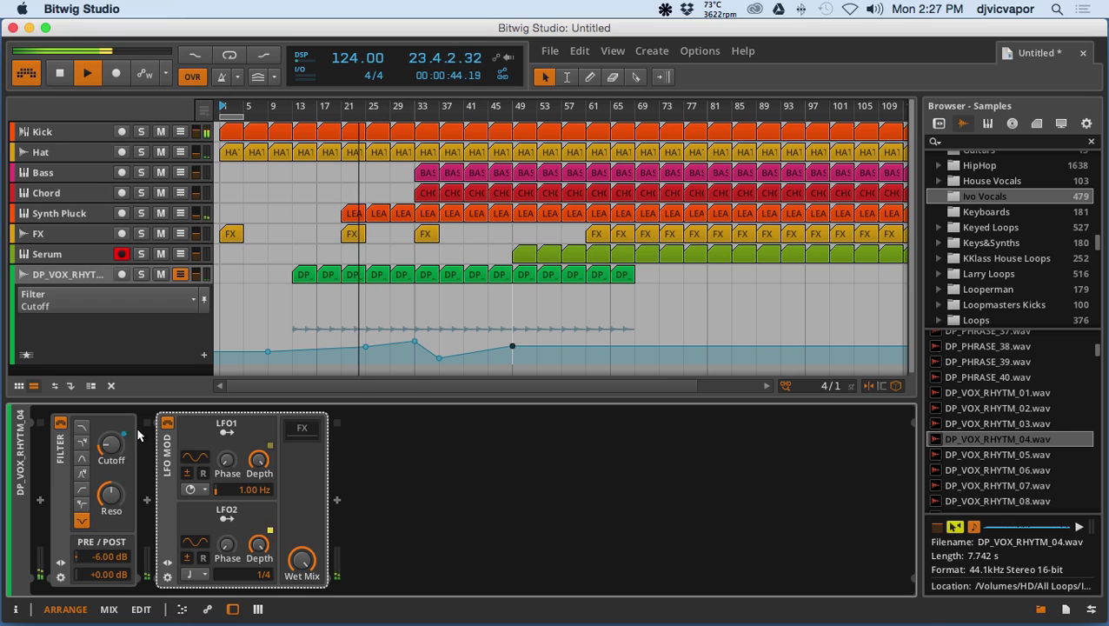
Step: Collapse the Filter, move it into the LFO MOD's FX slot and expand its controls there
double_click(62, 447)
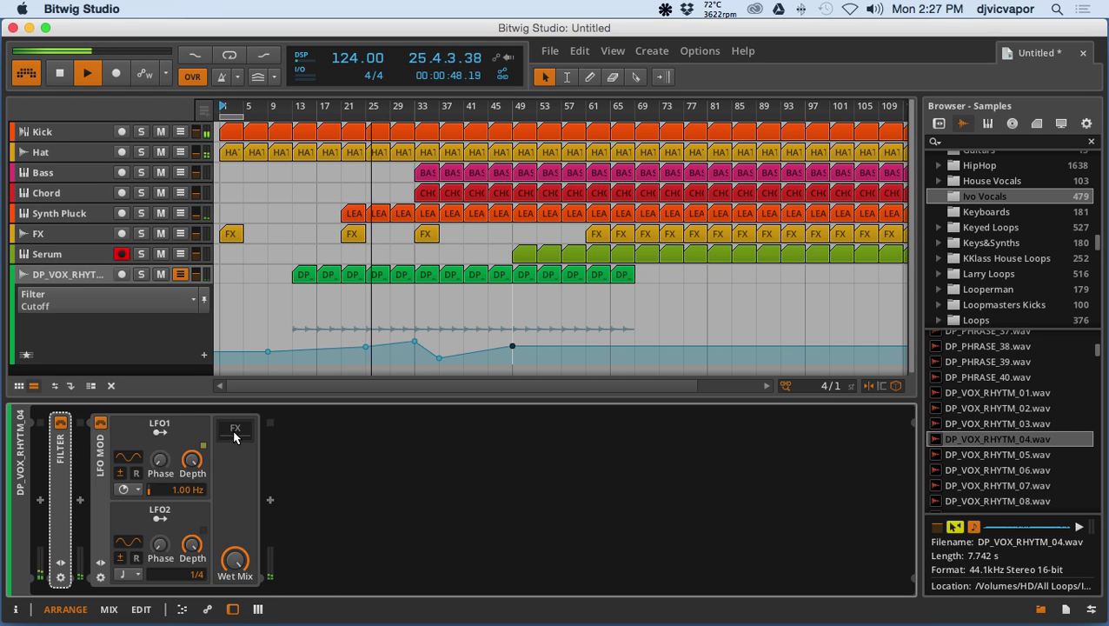
left_click_drag(59, 468, 233, 437)
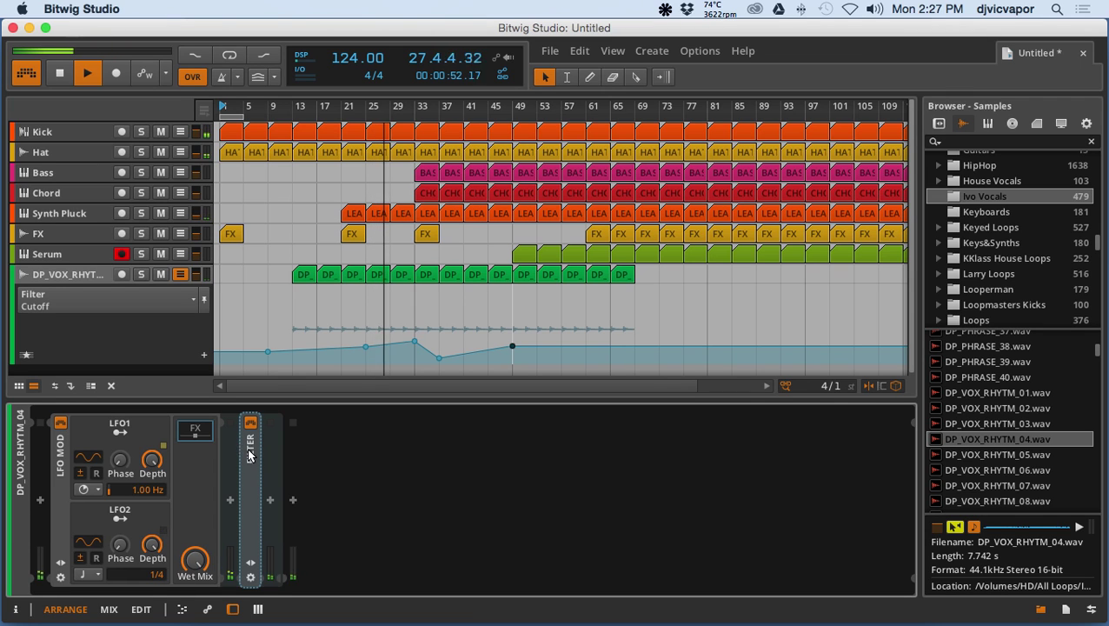
left_click(252, 565)
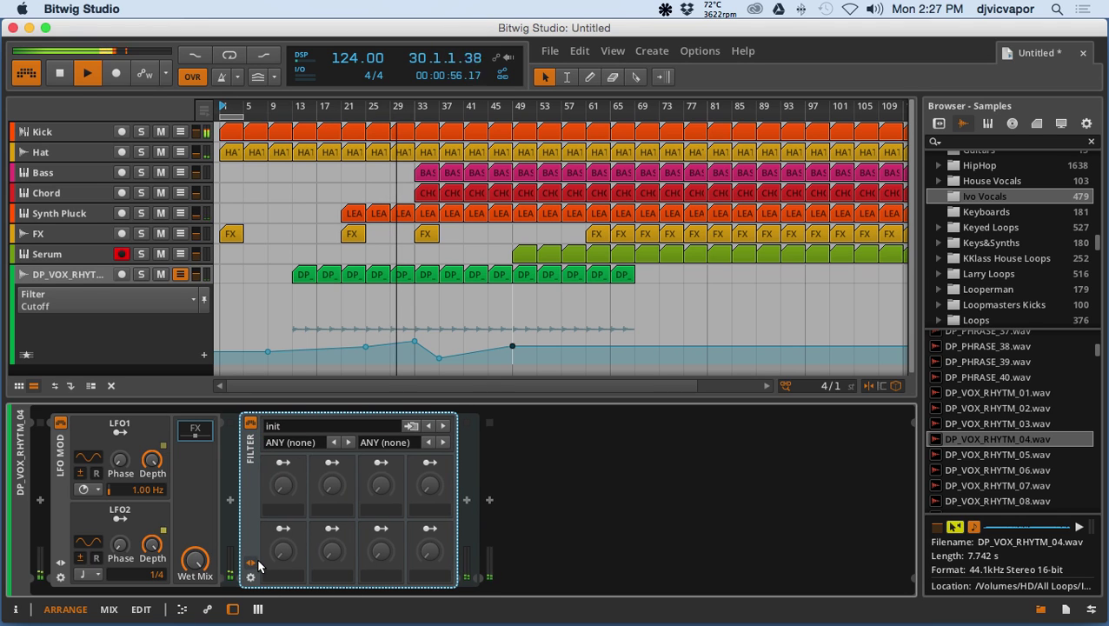
left_click(252, 563)
left_click(252, 472)
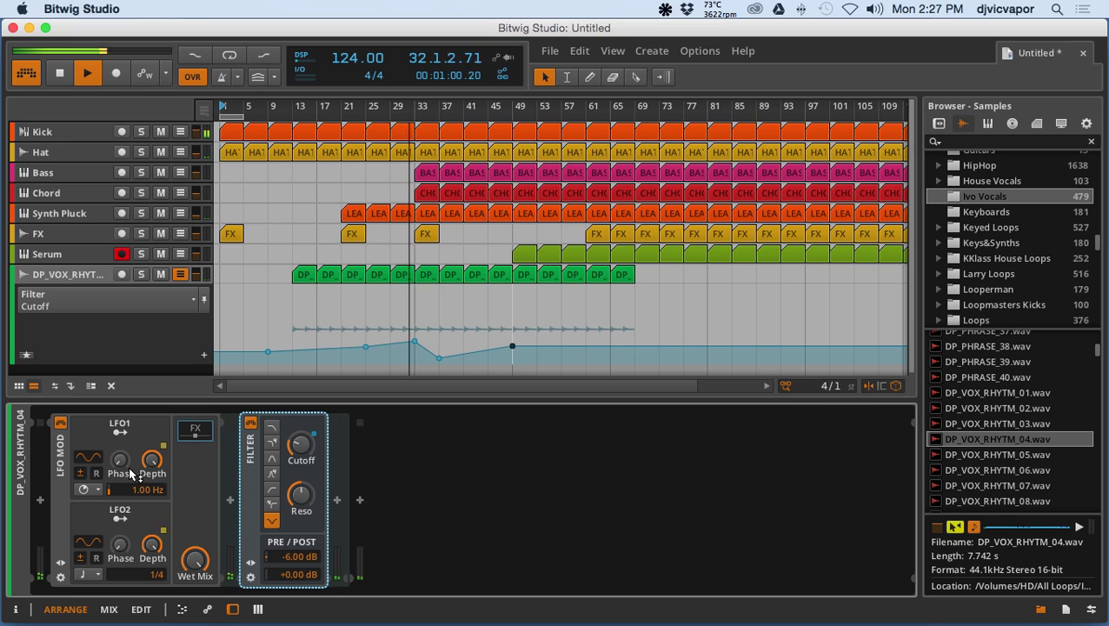
Step: Assign LFO1 to modulate the nested Filter's cutoff and switch the filter type to low-pass
left_click(120, 432)
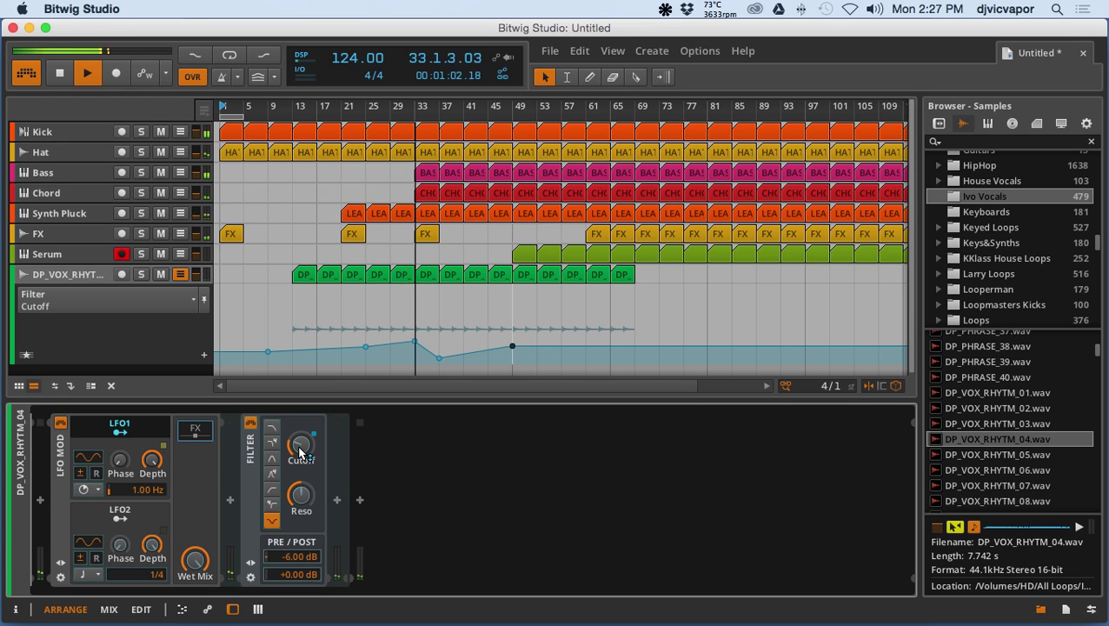
left_click_drag(300, 451, 299, 367)
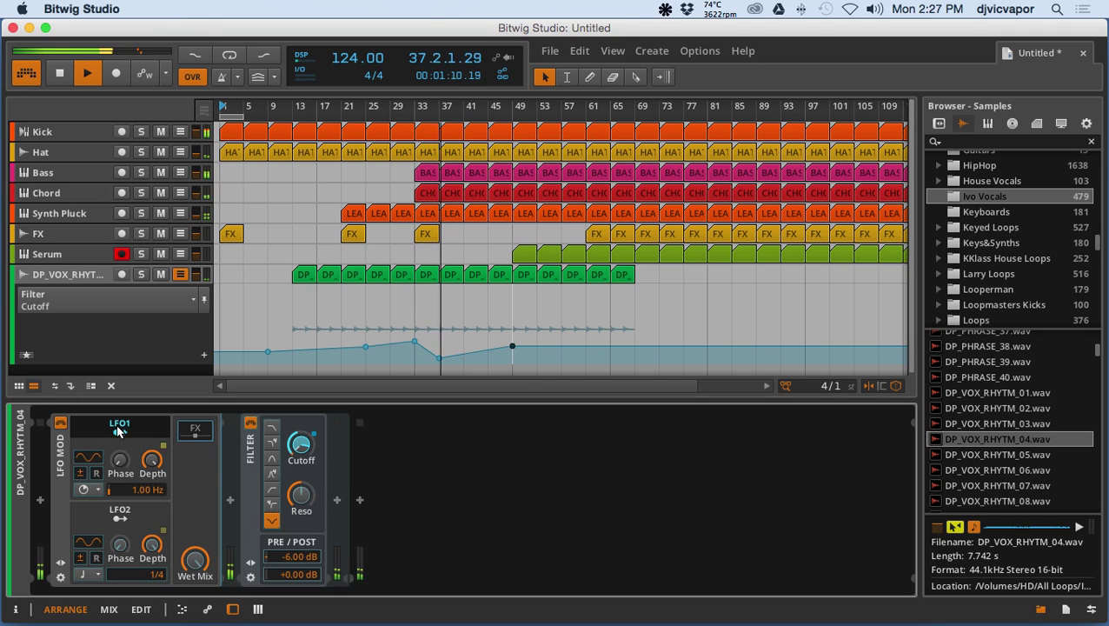
left_click(269, 430)
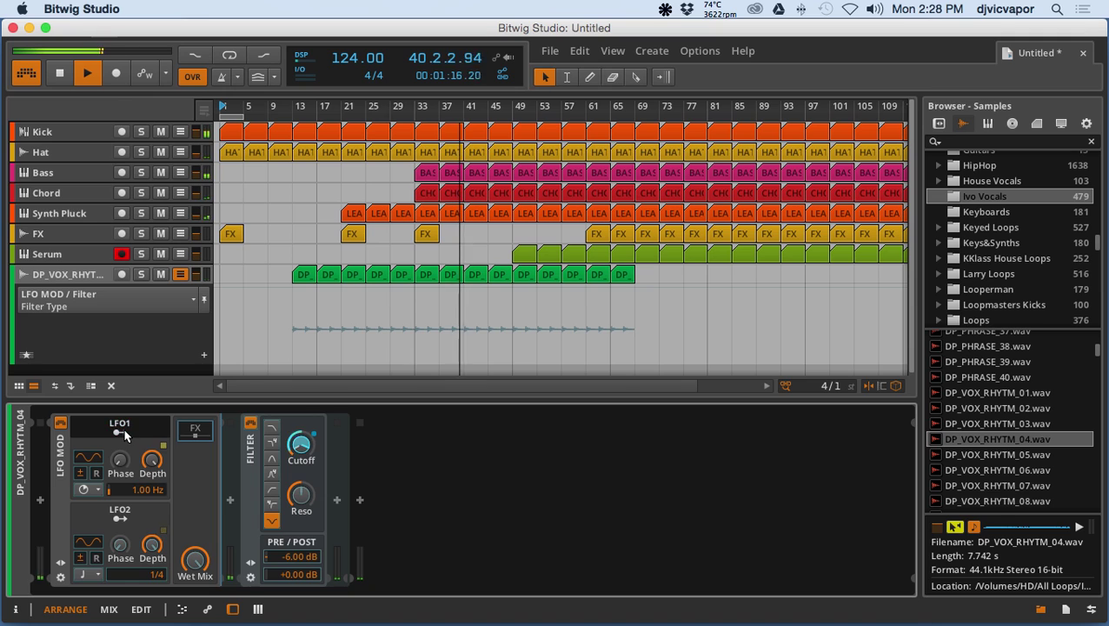
left_click(272, 429)
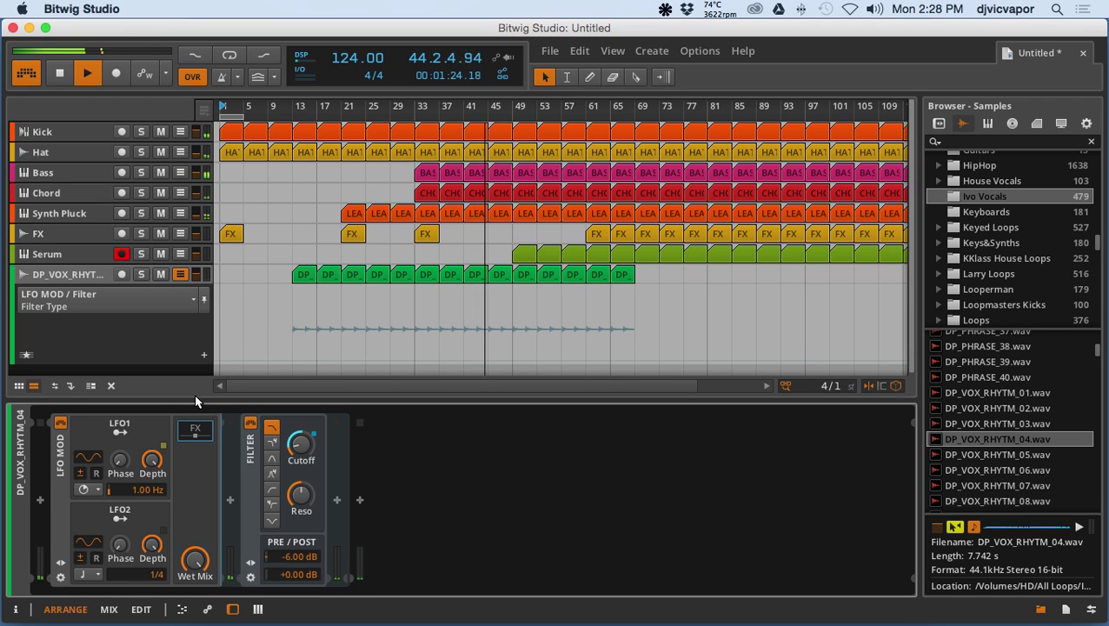
Step: Reduce LFO1's depth, set its phase to 31.5 % and slow its rate to 0.06 Hz
left_click(152, 460)
left_click_drag(152, 459, 121, 445)
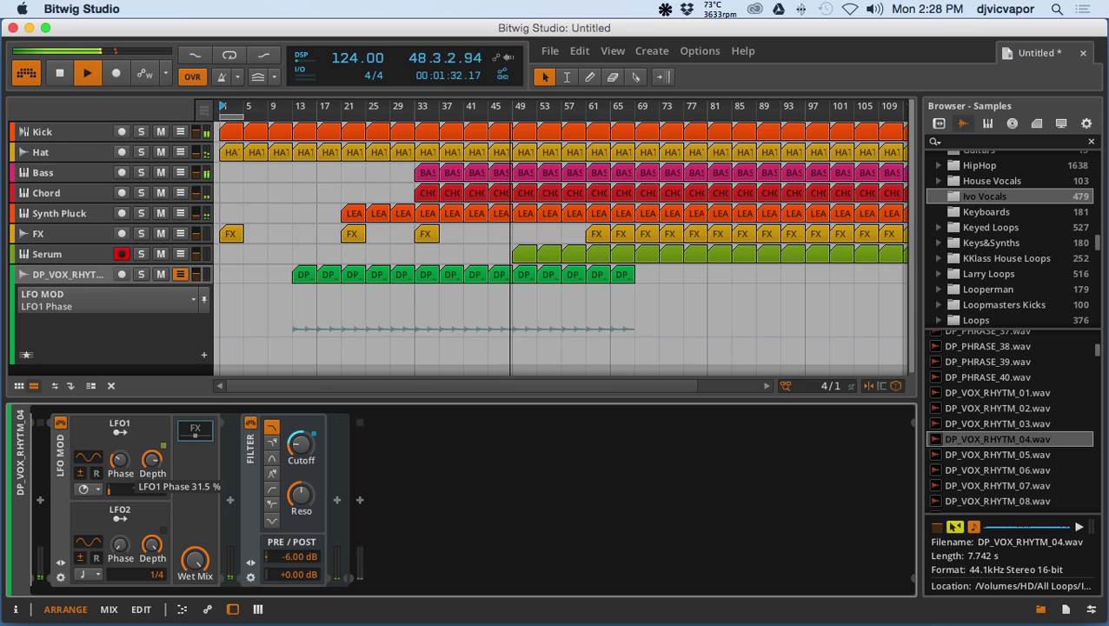
left_click(135, 489)
left_click_drag(135, 489, 135, 486)
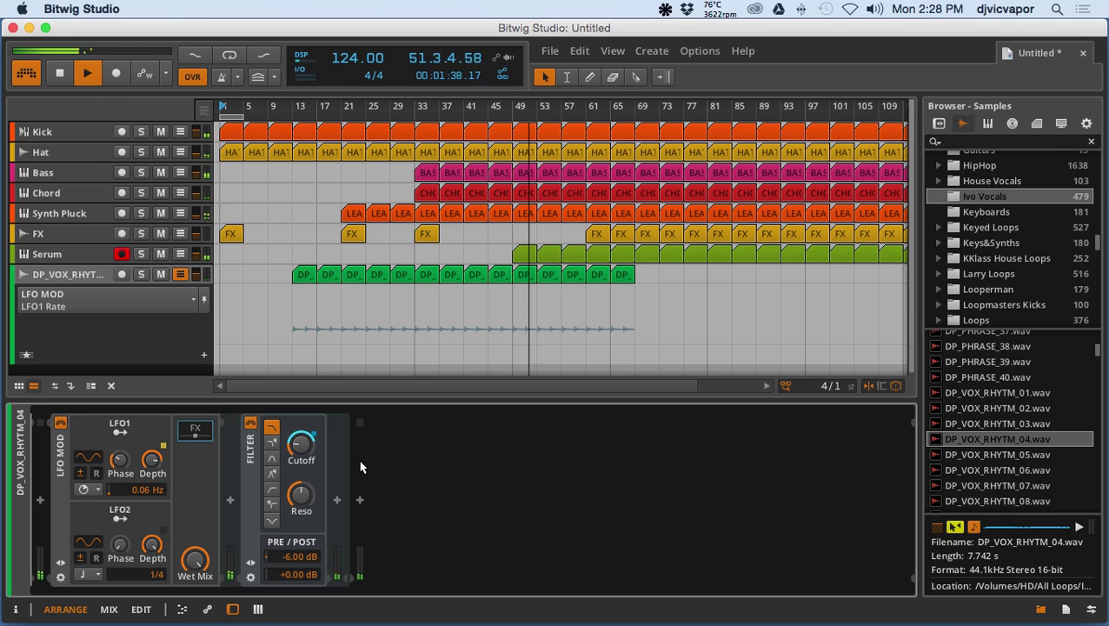
Step: Show the Filter cutoff automation again, lower its bar 9 point, remove the bar 25 point and bend the segments leading to bars 33 and 49
left_click(302, 442)
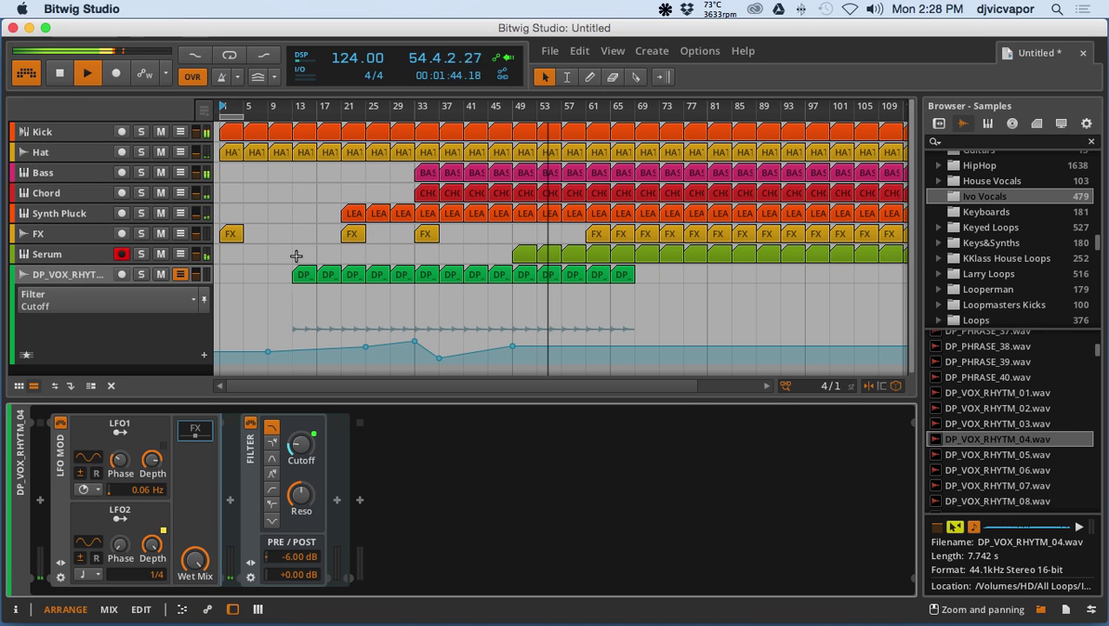
left_click(91, 72)
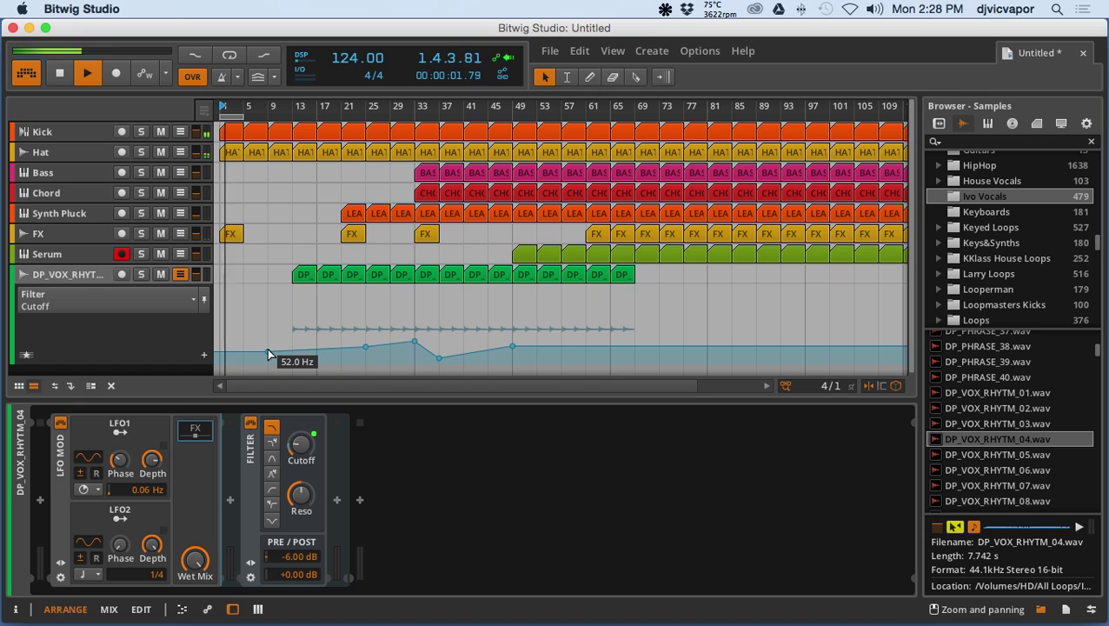
left_click_drag(268, 350, 268, 359)
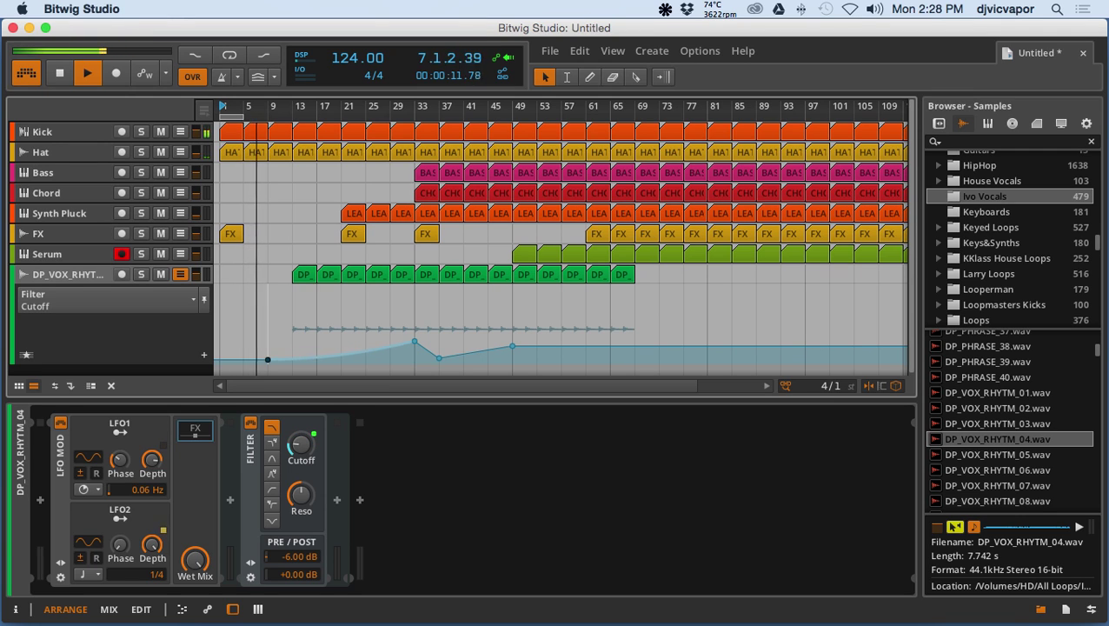
mouse_move(424, 349)
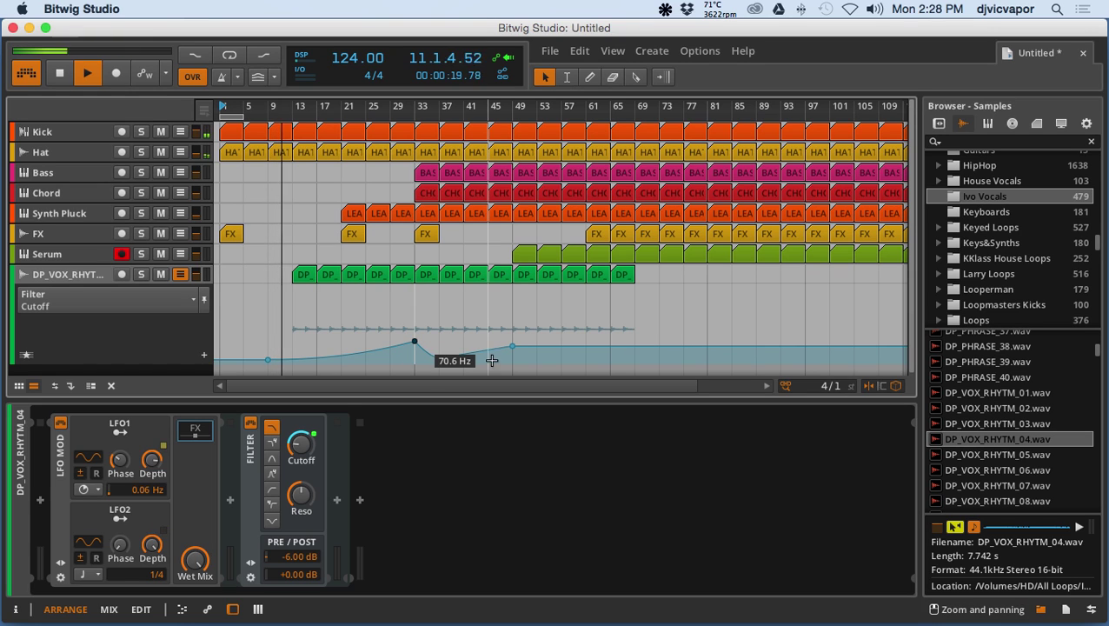
left_click_drag(406, 363, 465, 360)
left_click(439, 358)
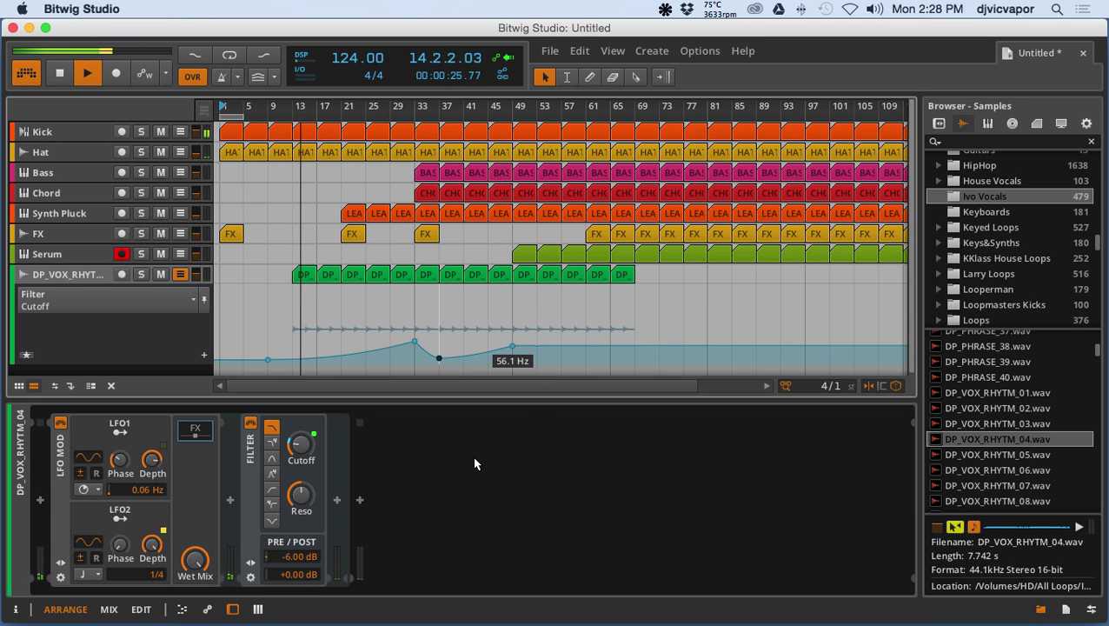
Step: Add a Delay-1 after the LFO MOD on the vocal track, increase its offset, adjust its mix and hide the device chain
left_click(360, 501)
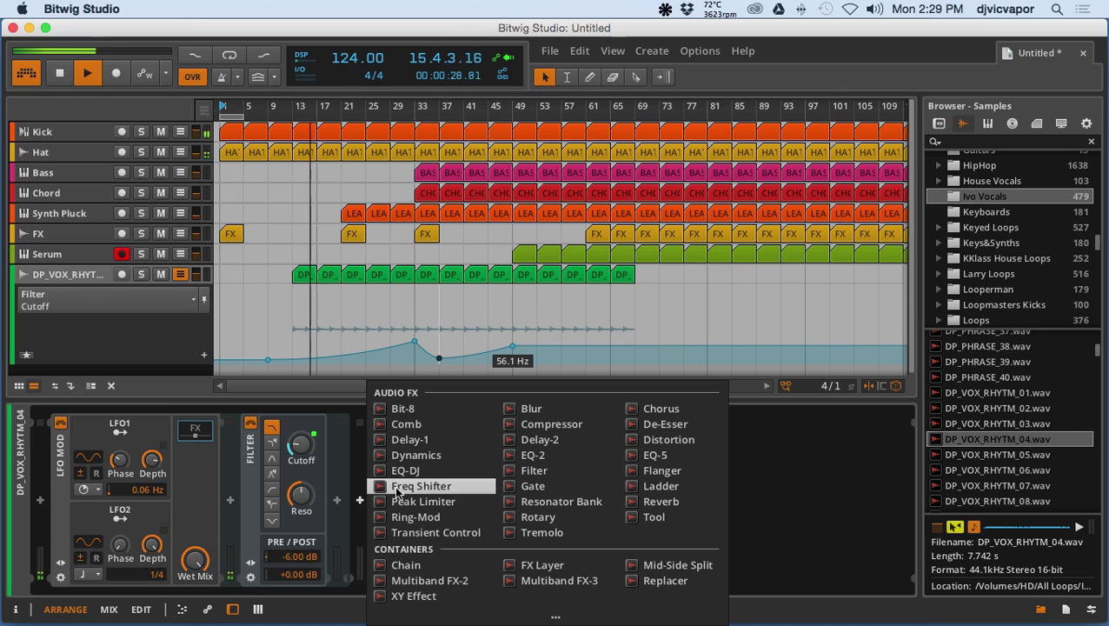
left_click(408, 441)
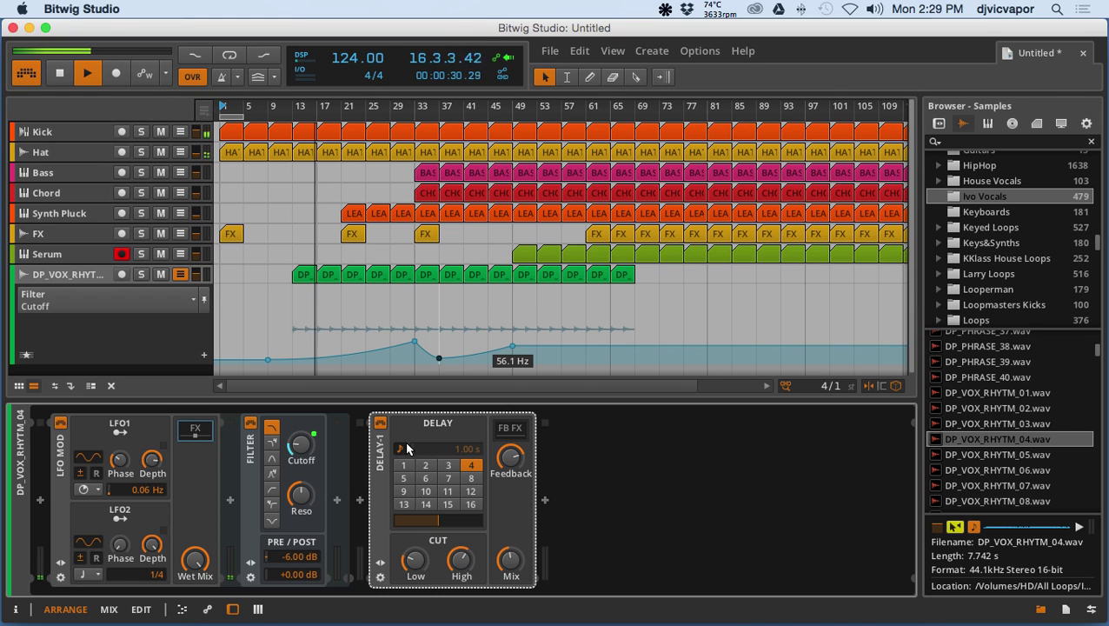
left_click(510, 560)
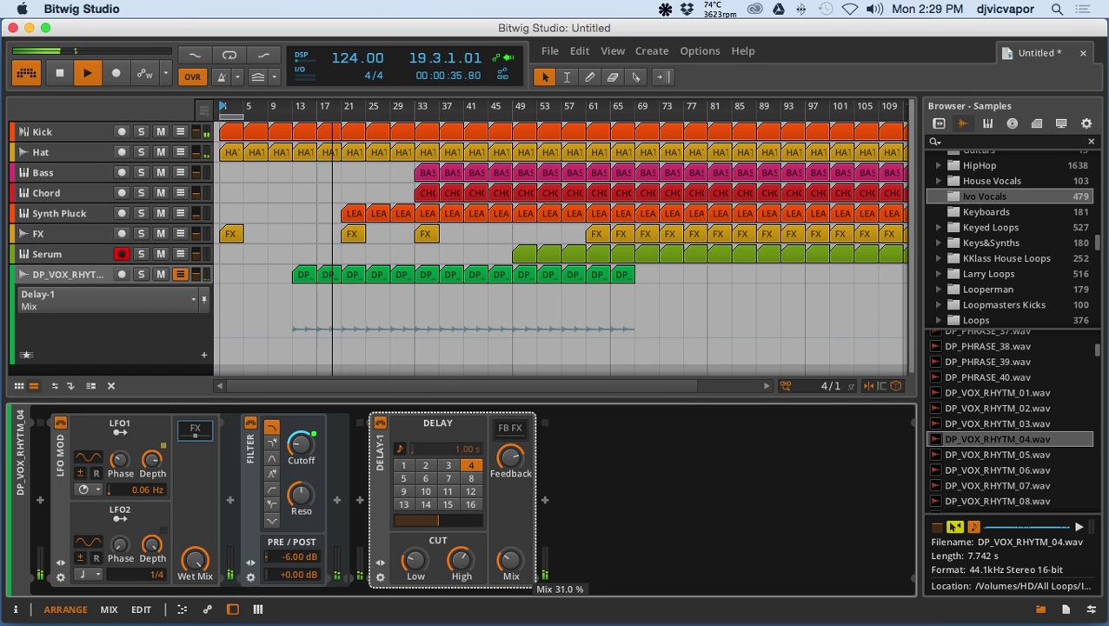
left_click_drag(439, 521, 455, 522)
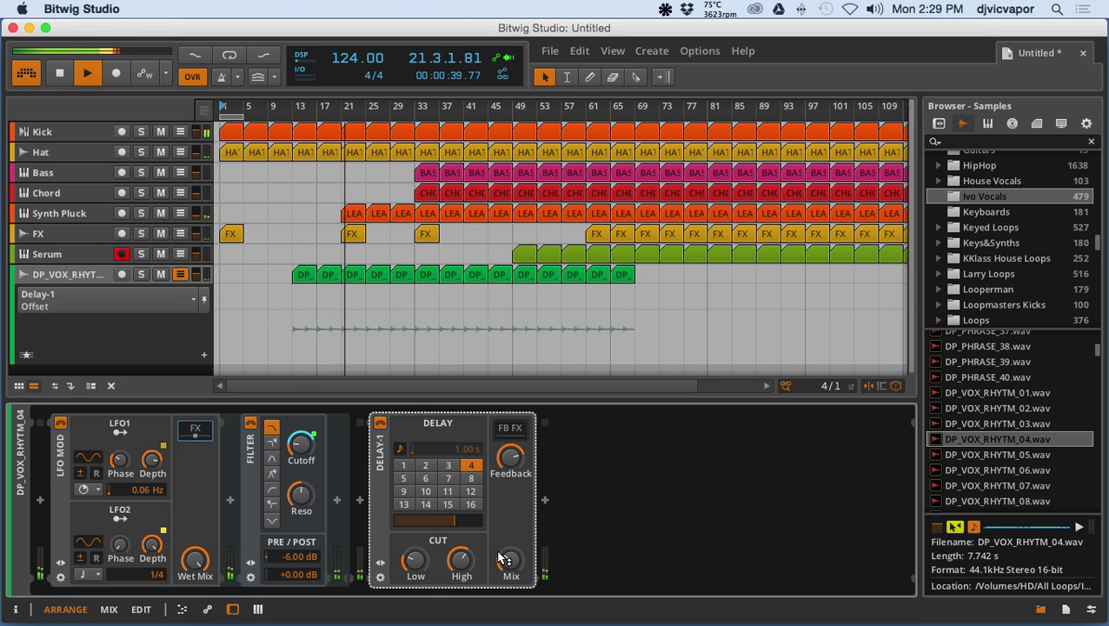
left_click_drag(500, 554, 510, 562)
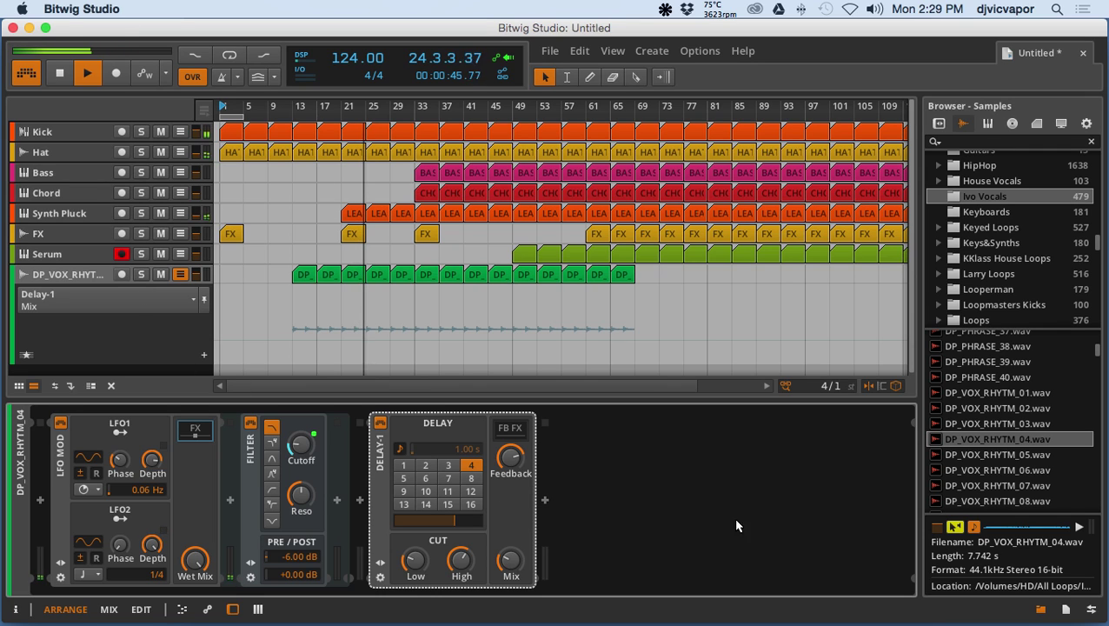
left_click(257, 609)
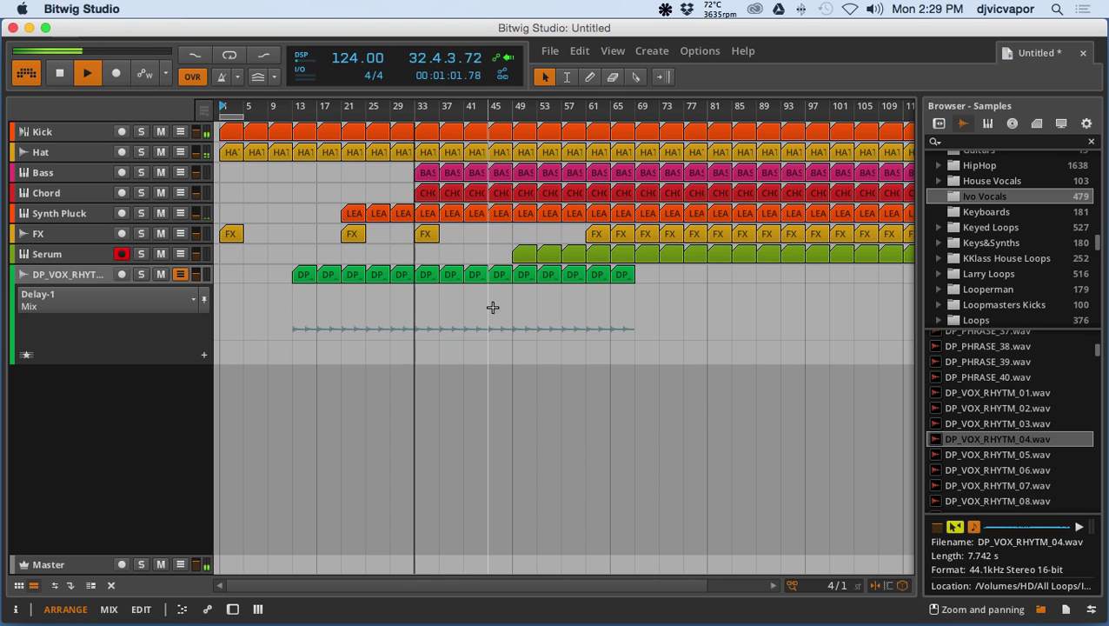
Step: Delete the three vocal clips at bars 37, 41 and 45
left_click(451, 276)
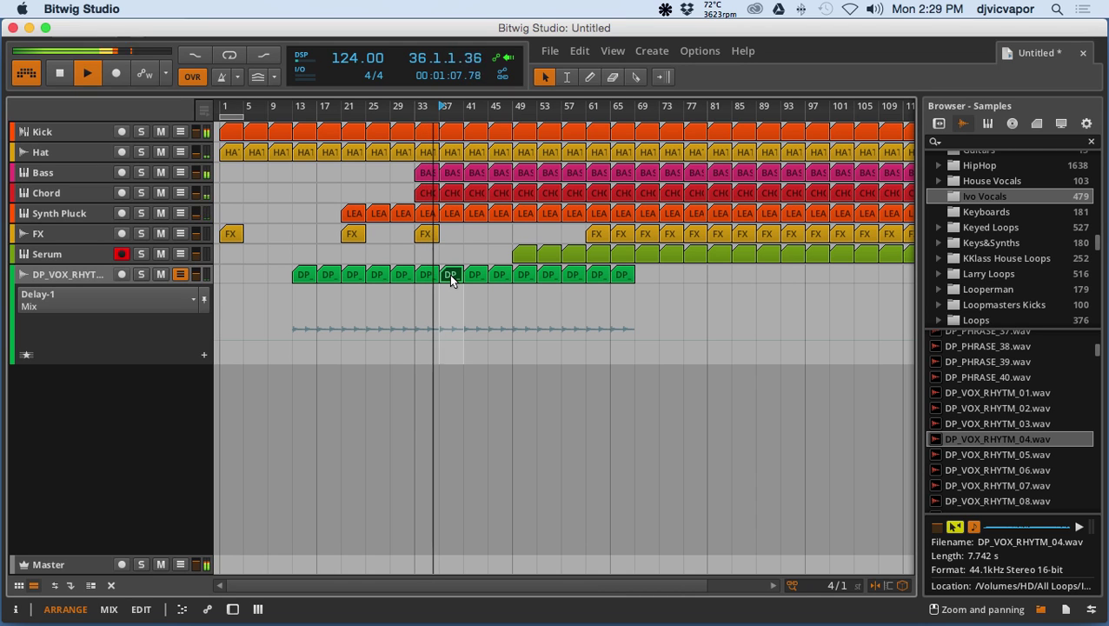
key("Delete")
left_click(475, 273)
left_click(501, 276, "shift")
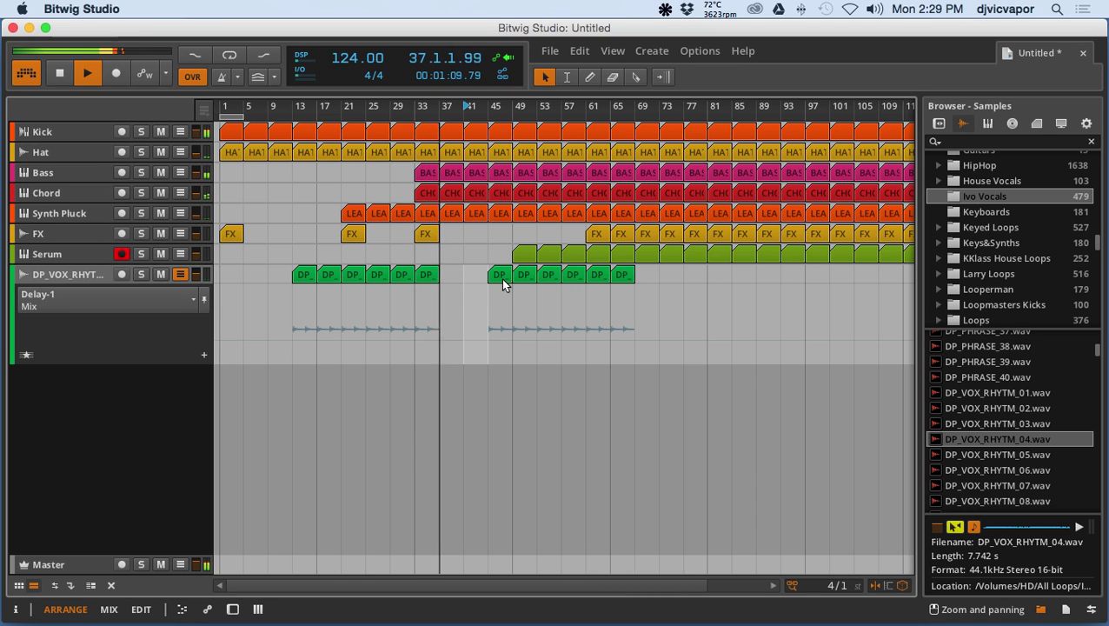
key("Delete")
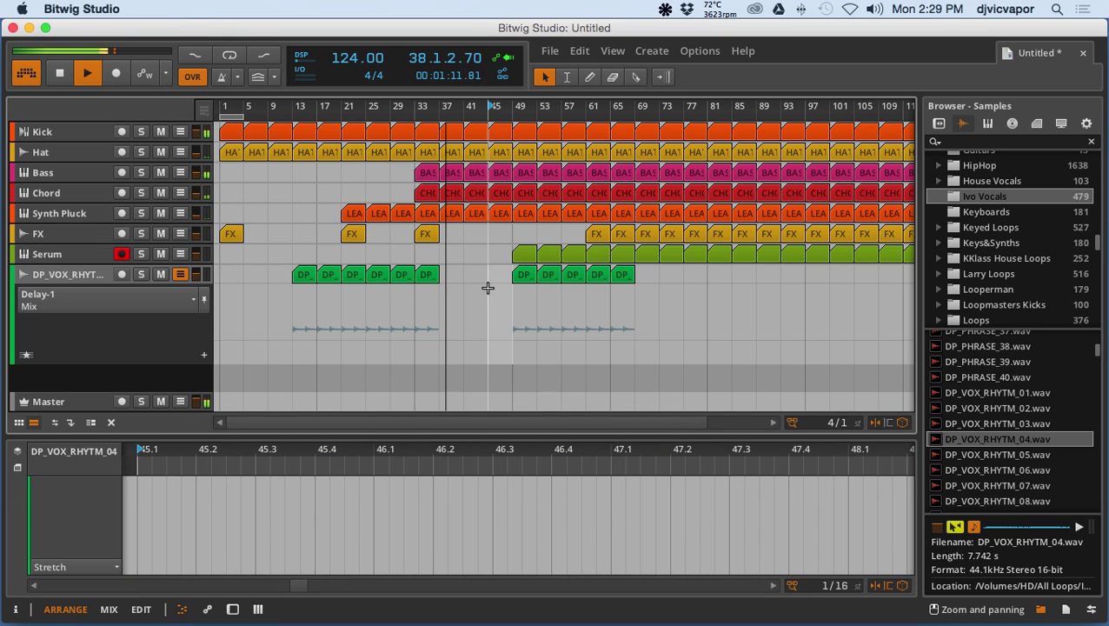
Step: Copy the FX clip from bar 33 to bar 49 and move the bar 49 vocal clip to bar 45
left_click(431, 235)
left_click_drag(430, 233, 523, 233)
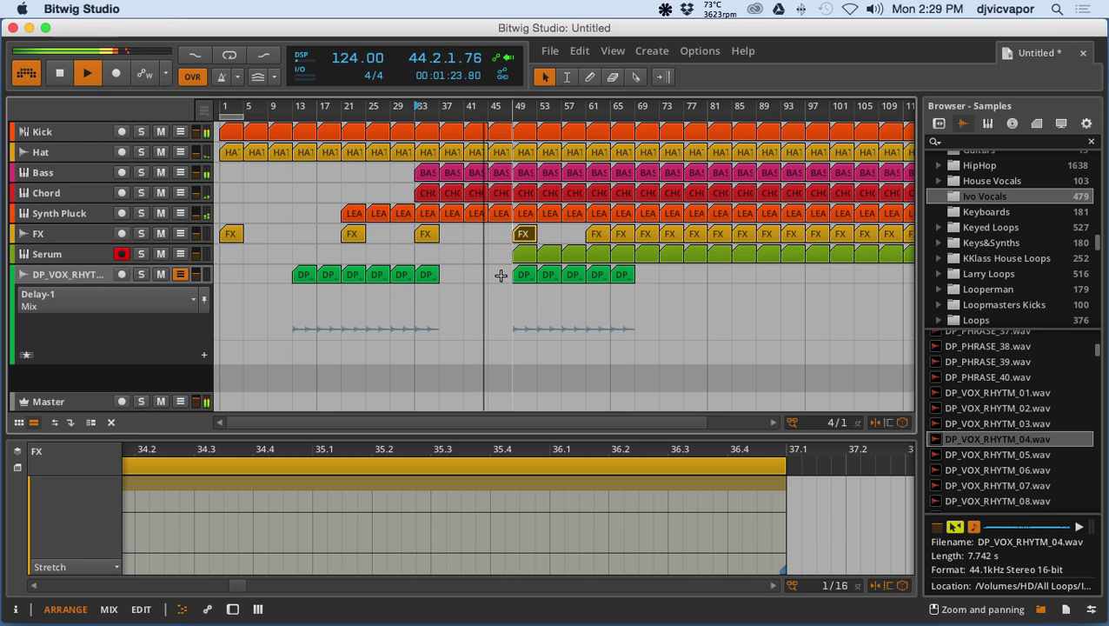
left_click_drag(522, 274, 497, 275)
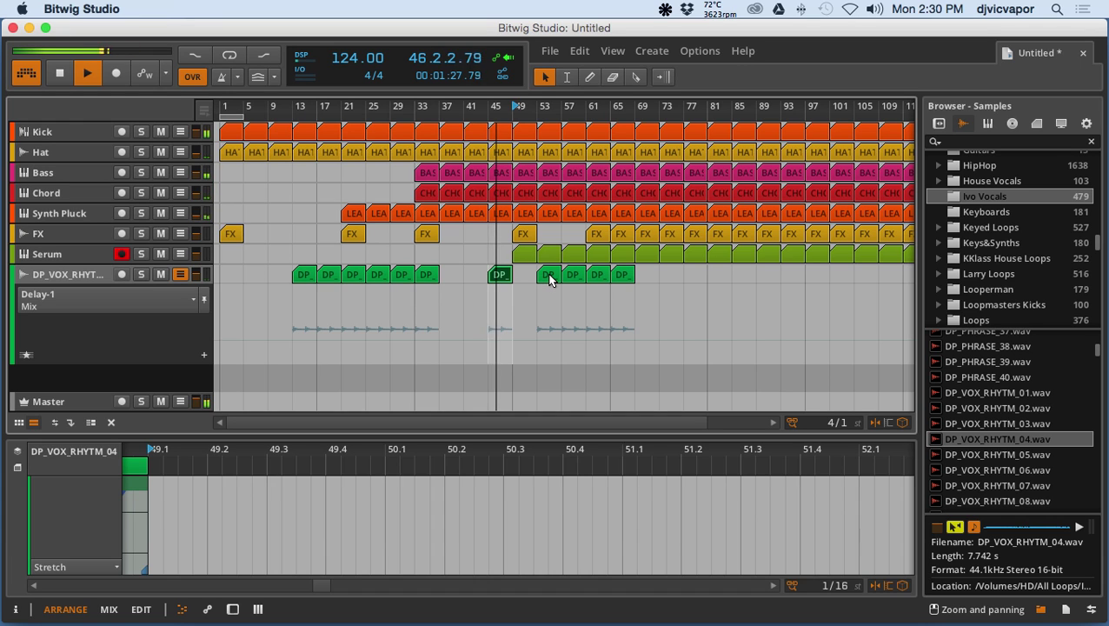
Step: Delete all remaining vocal clips from bar 53 onward
left_click(548, 274)
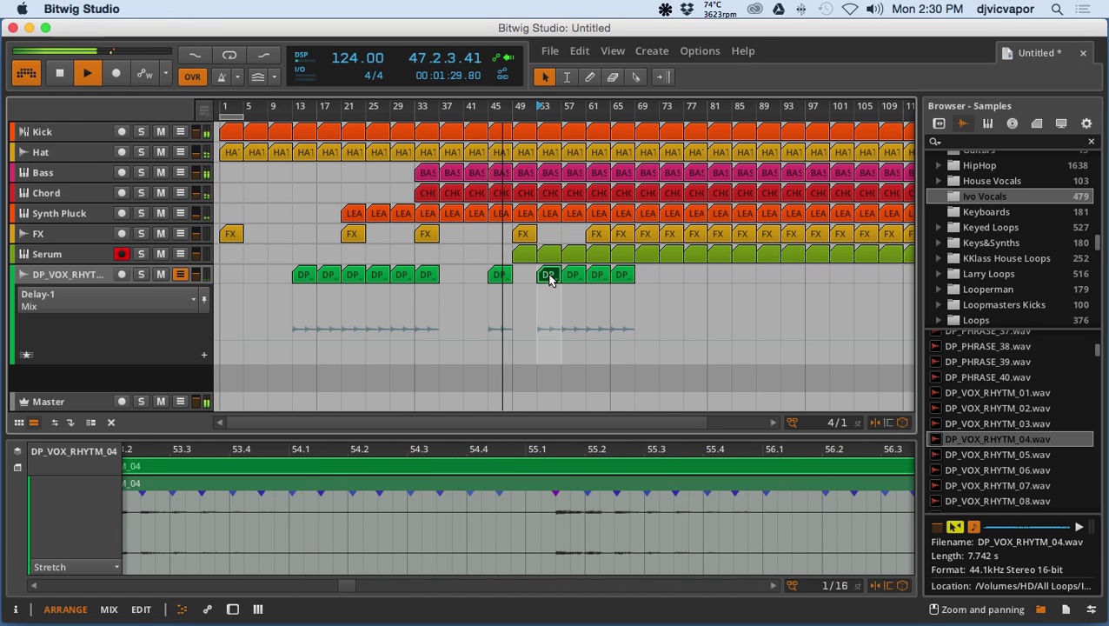
key("Delete")
left_click_drag(545, 277, 626, 278)
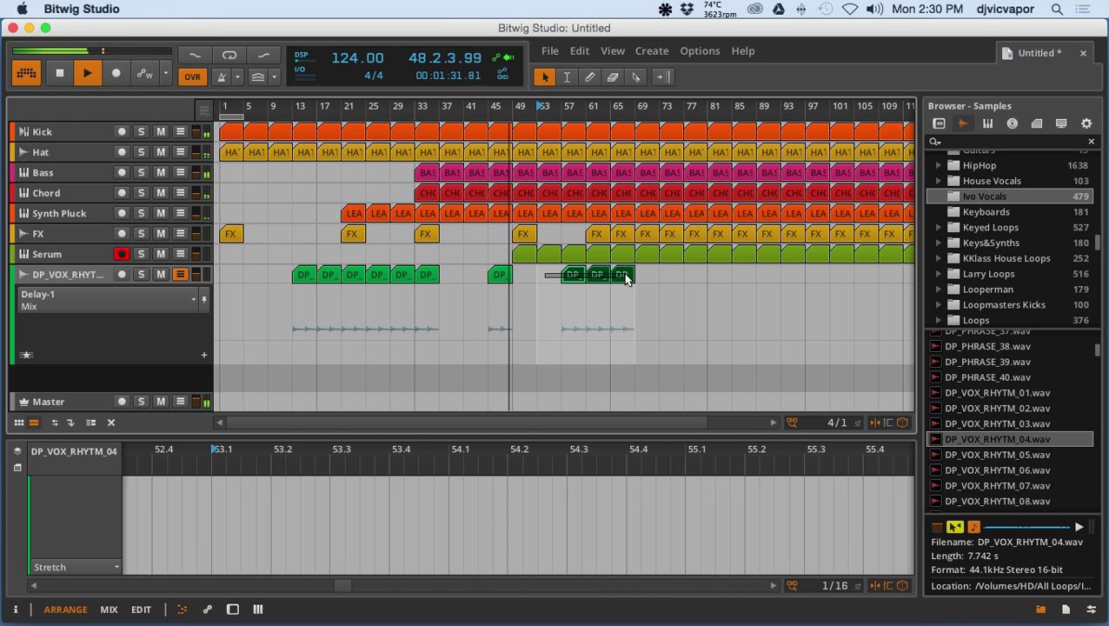
key("Delete")
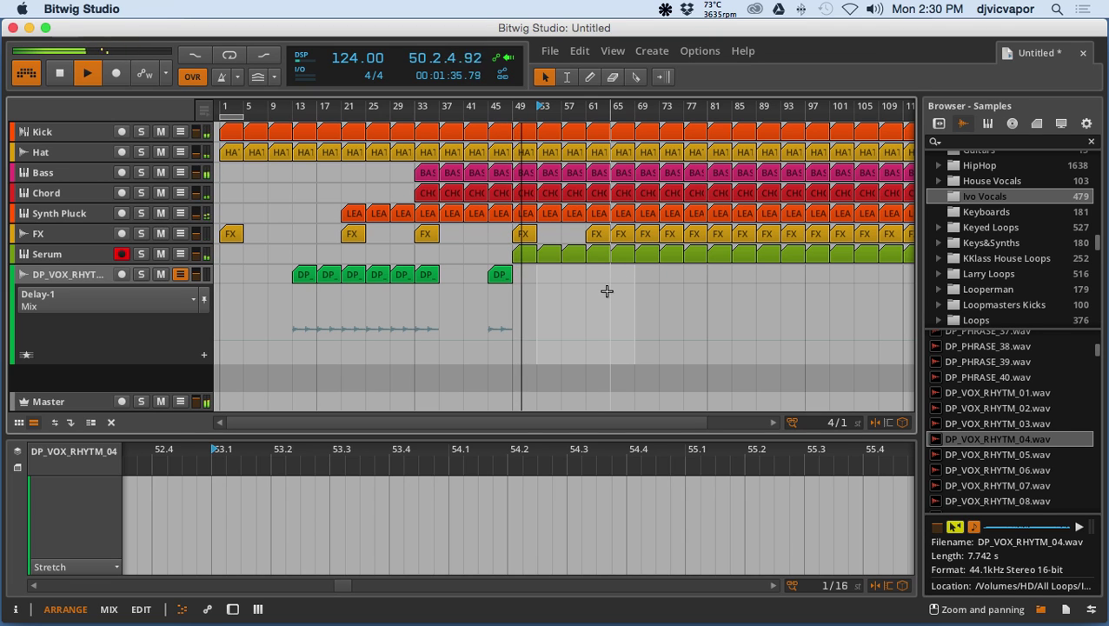
Step: Delete the Chord clips at bars 53 and 49
left_click(553, 189)
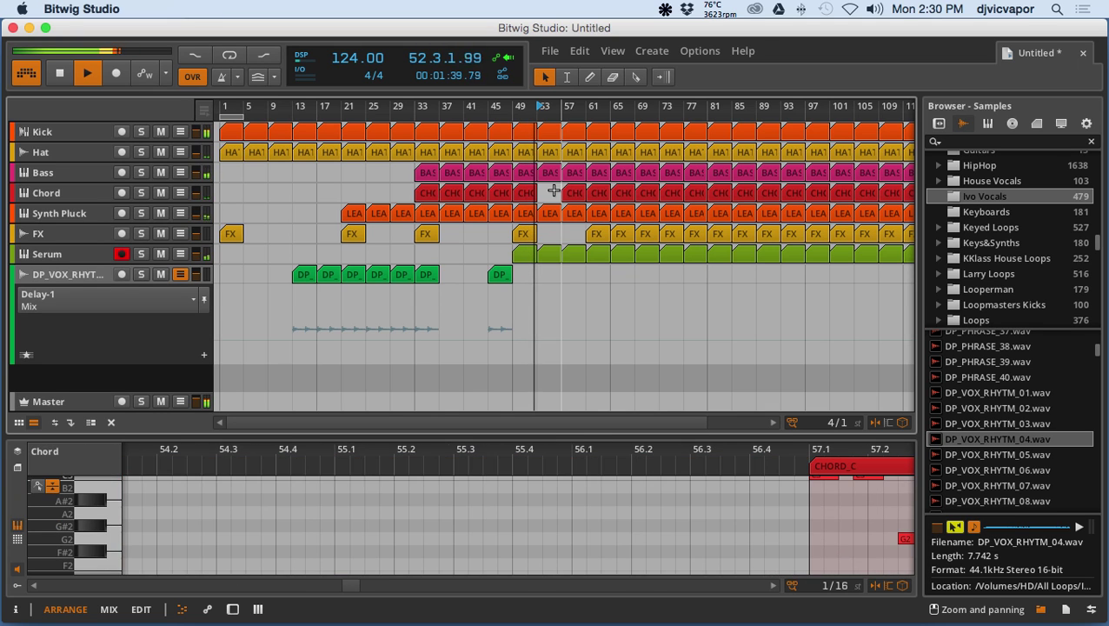
key("Delete")
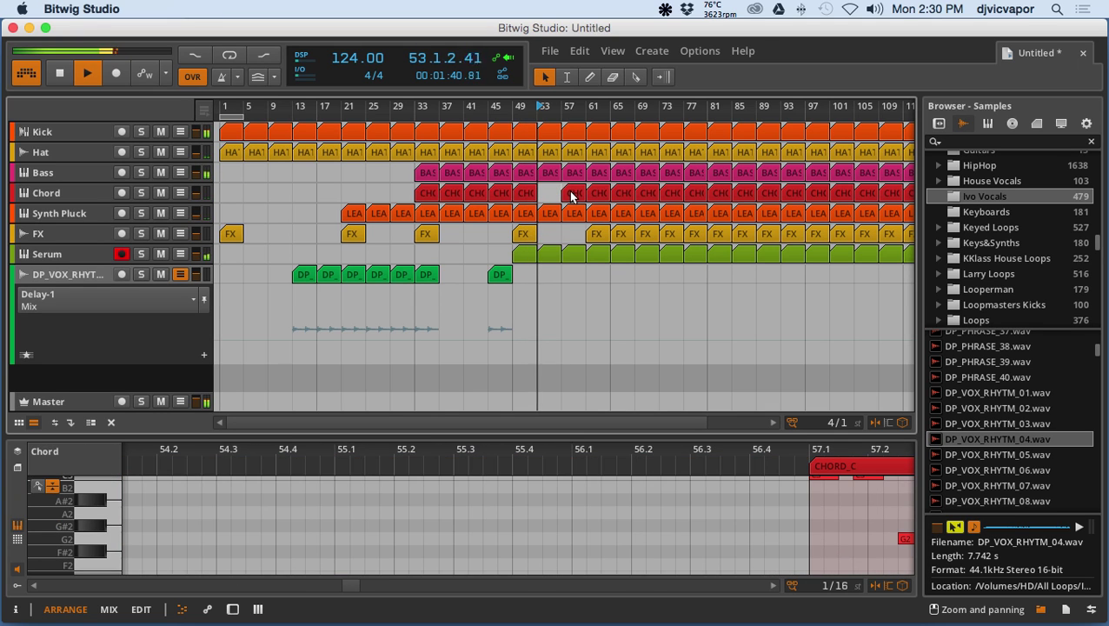
left_click(527, 195)
key("Delete")
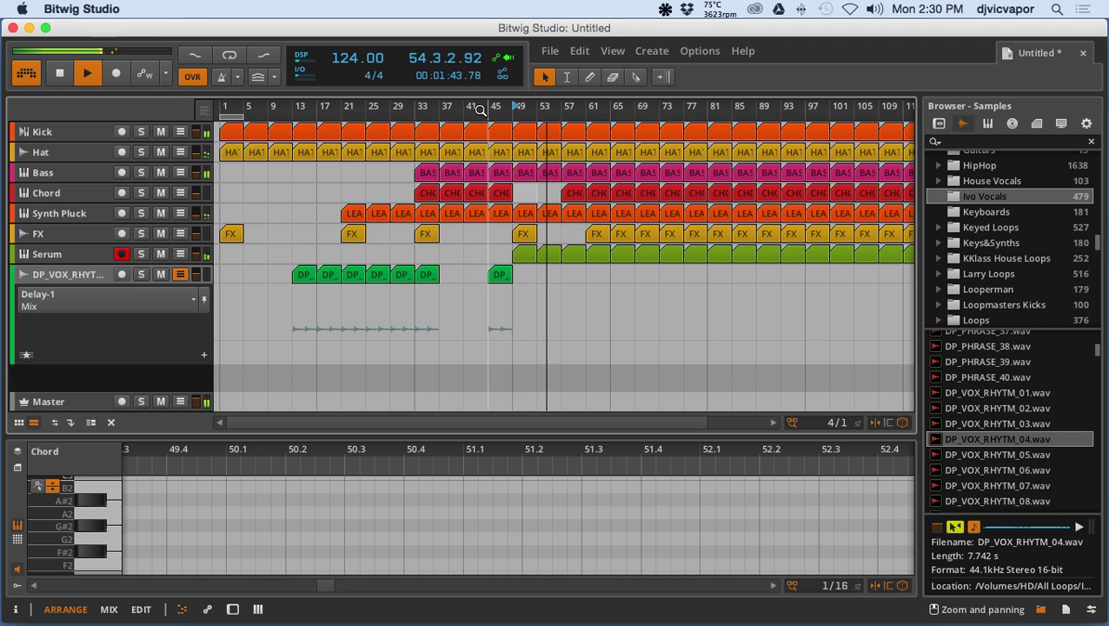
Step: Restart playback from bar 45 and delete the Chord clip at bar 57
scroll(480, 109, "right", 1)
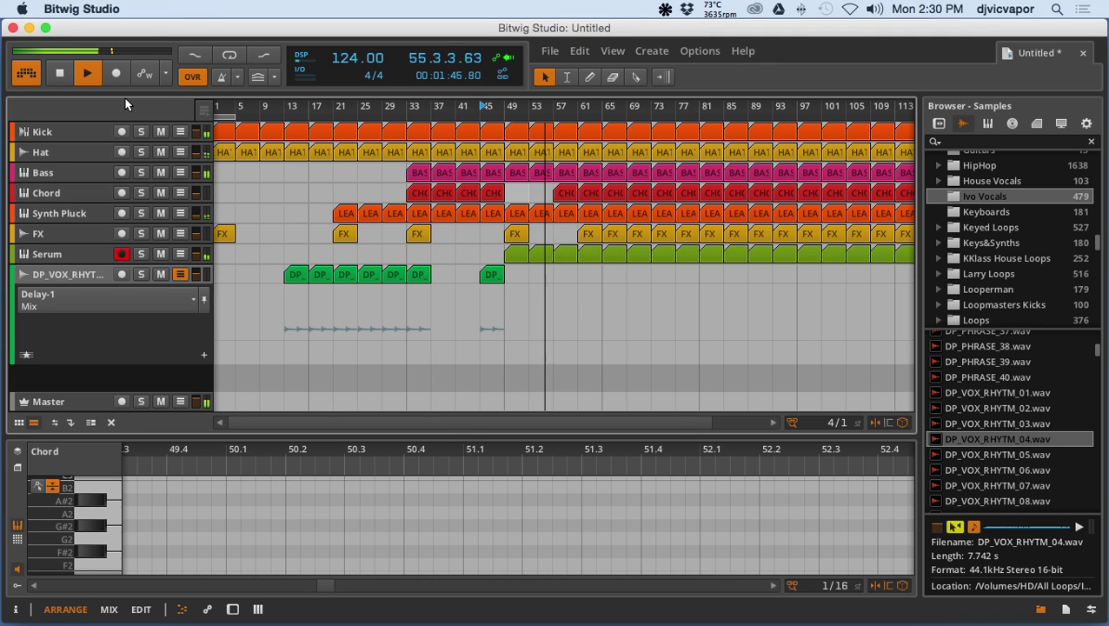
left_click(90, 74)
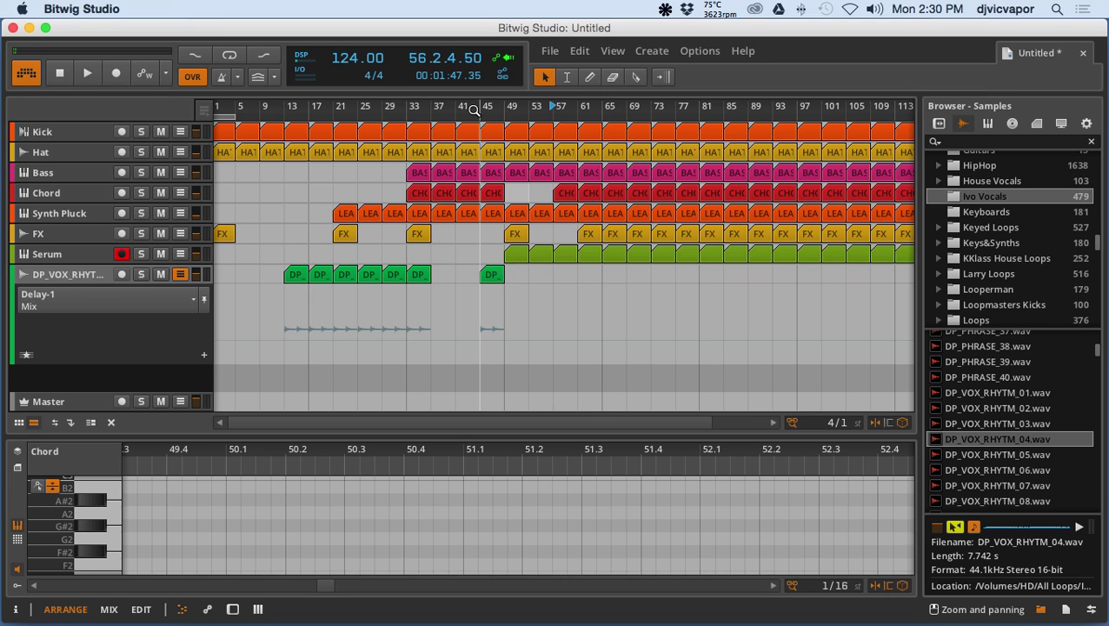
left_click(474, 109)
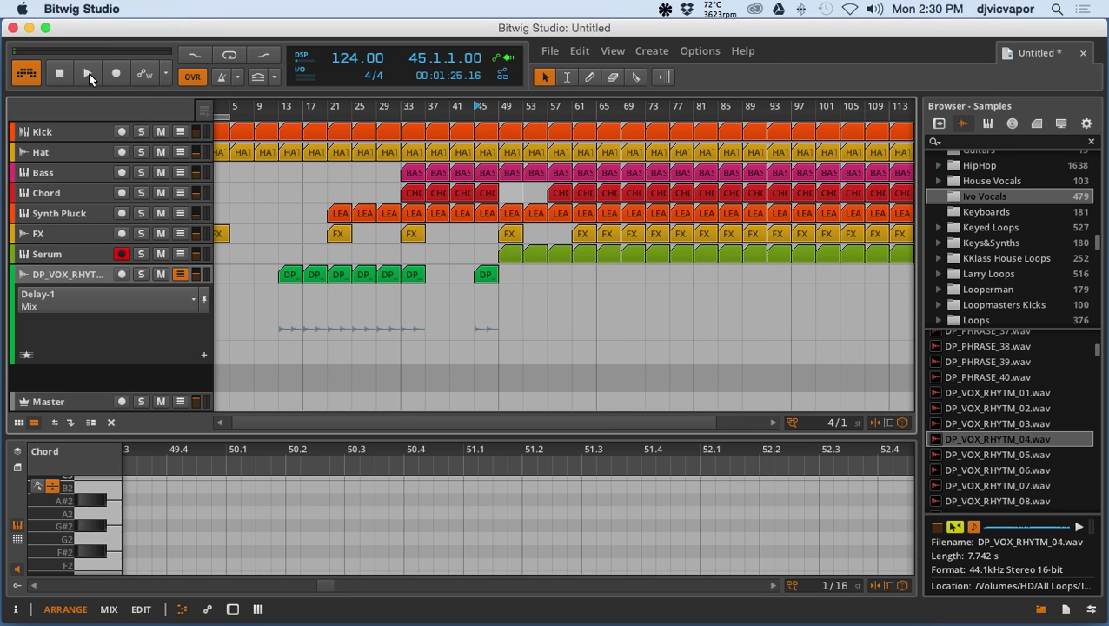
left_click(90, 75)
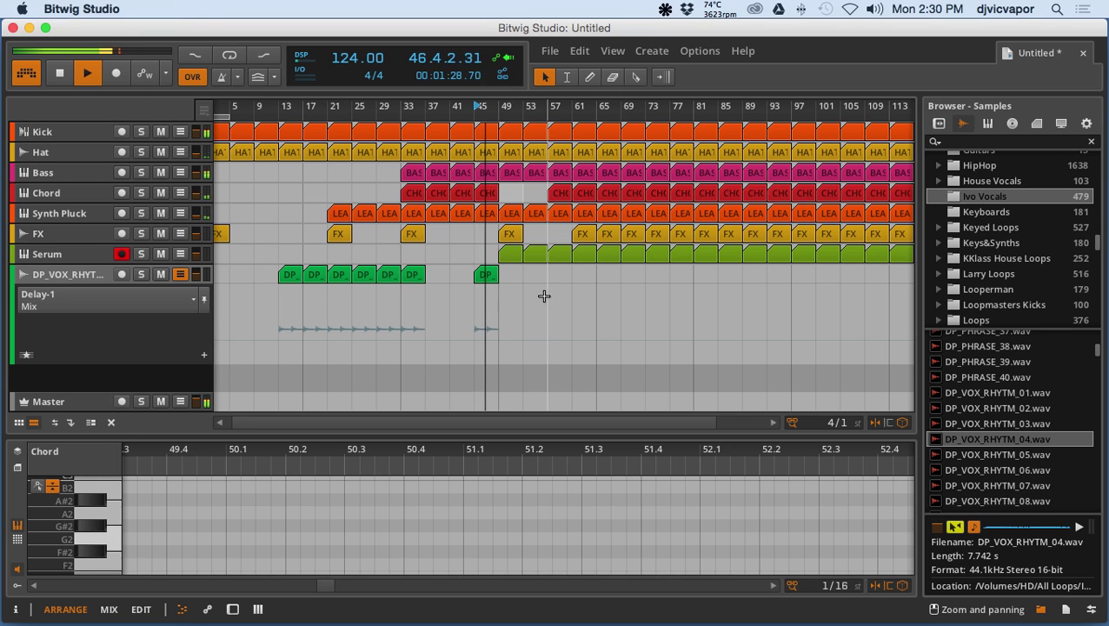
left_click(561, 196)
key("Delete")
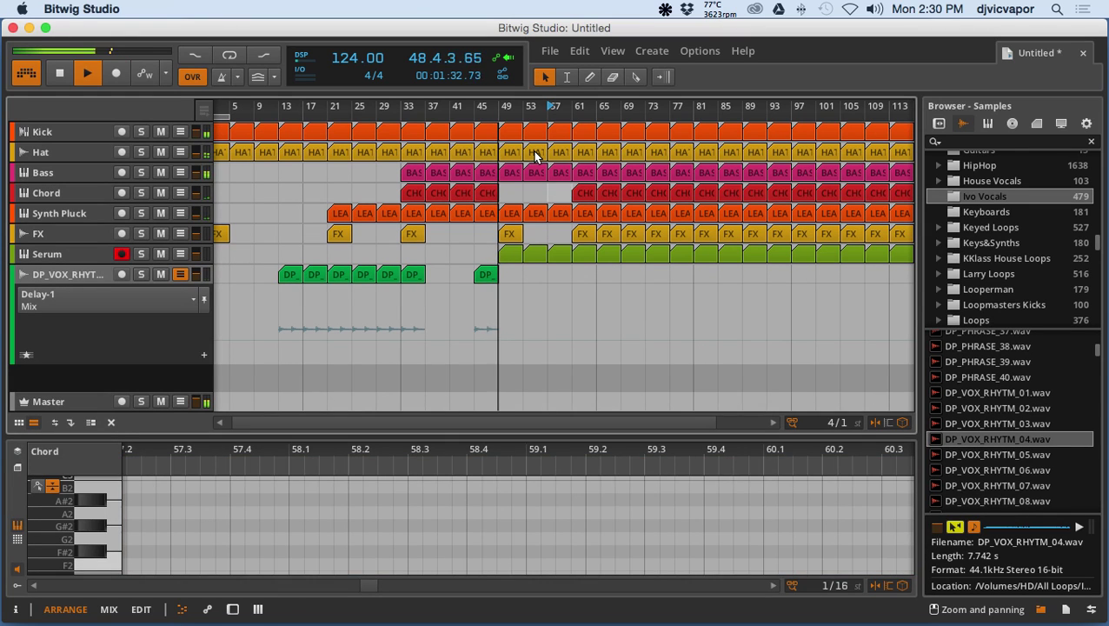
Step: Delete the Hat clips at bars 49, 53 and 57
left_click(510, 152)
left_click(541, 152)
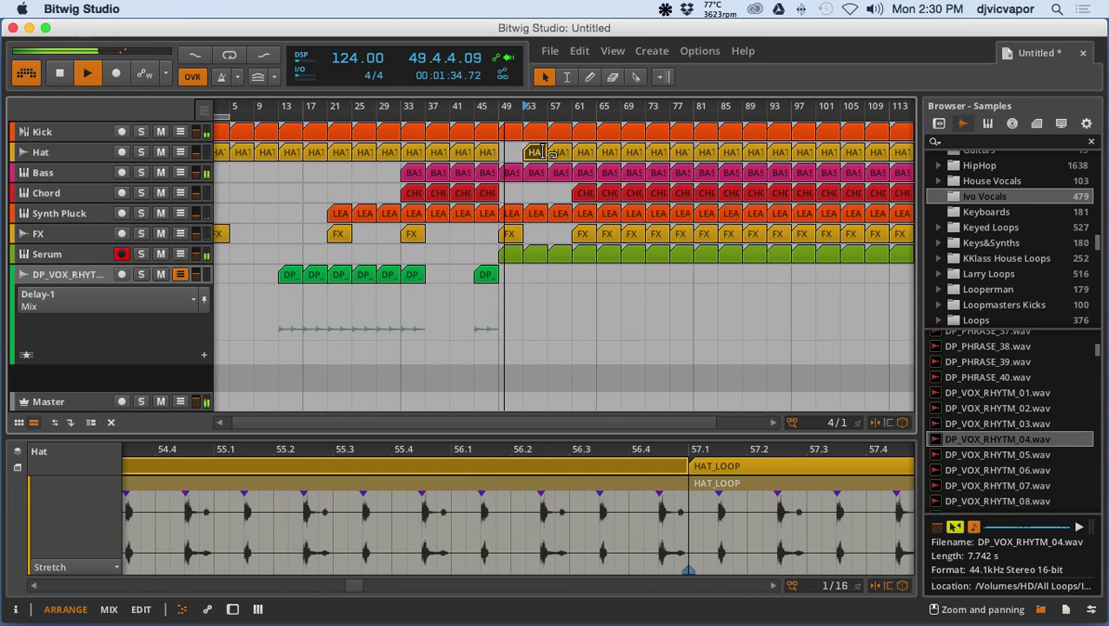
key("Delete")
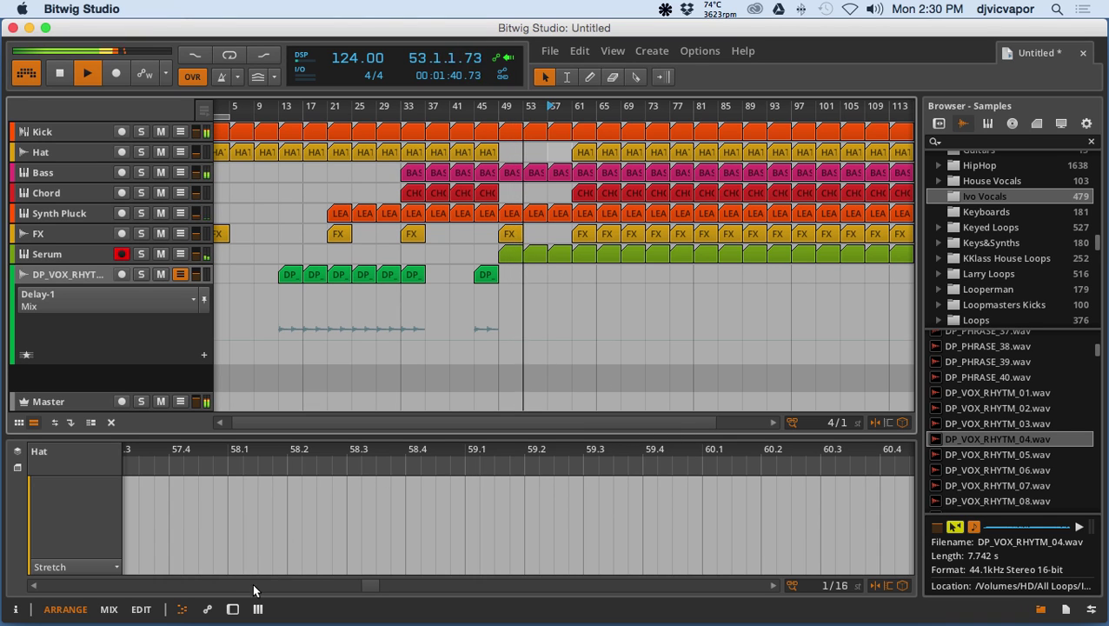
Step: Enlarge the arrangement view by hiding the clip editor, the vocal track's automation lane and the browser
left_click(185, 609)
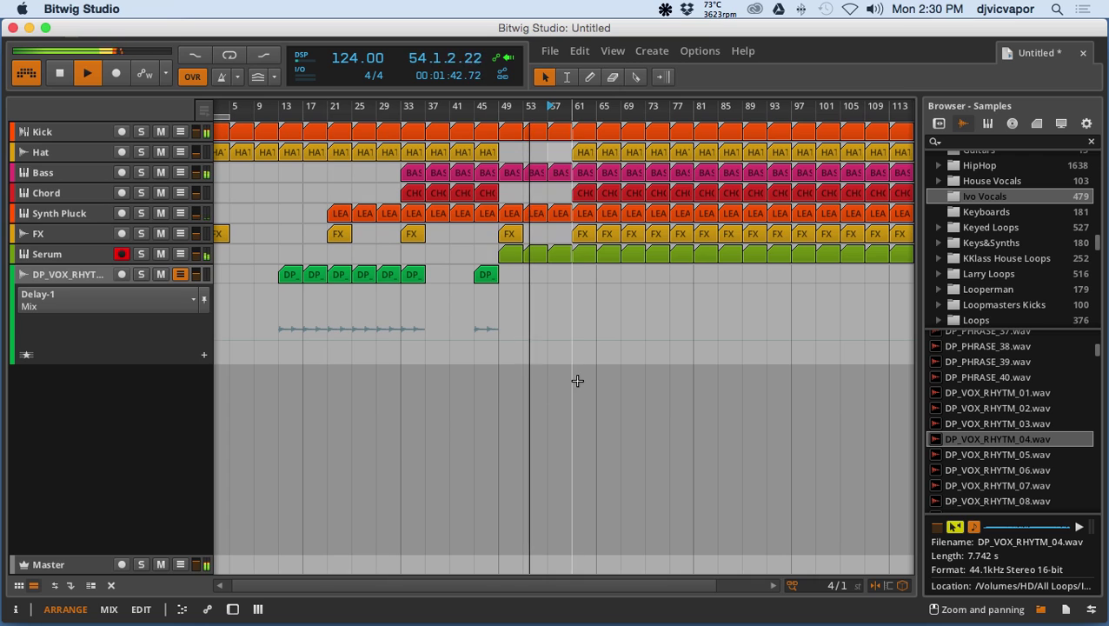
left_click(180, 274)
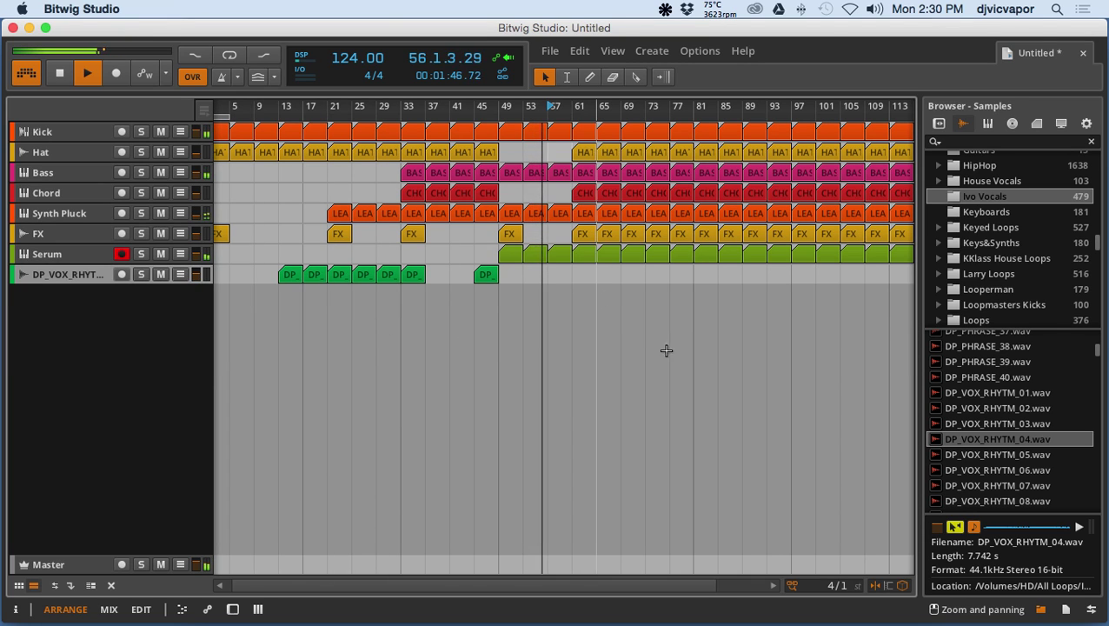
left_click(1039, 608)
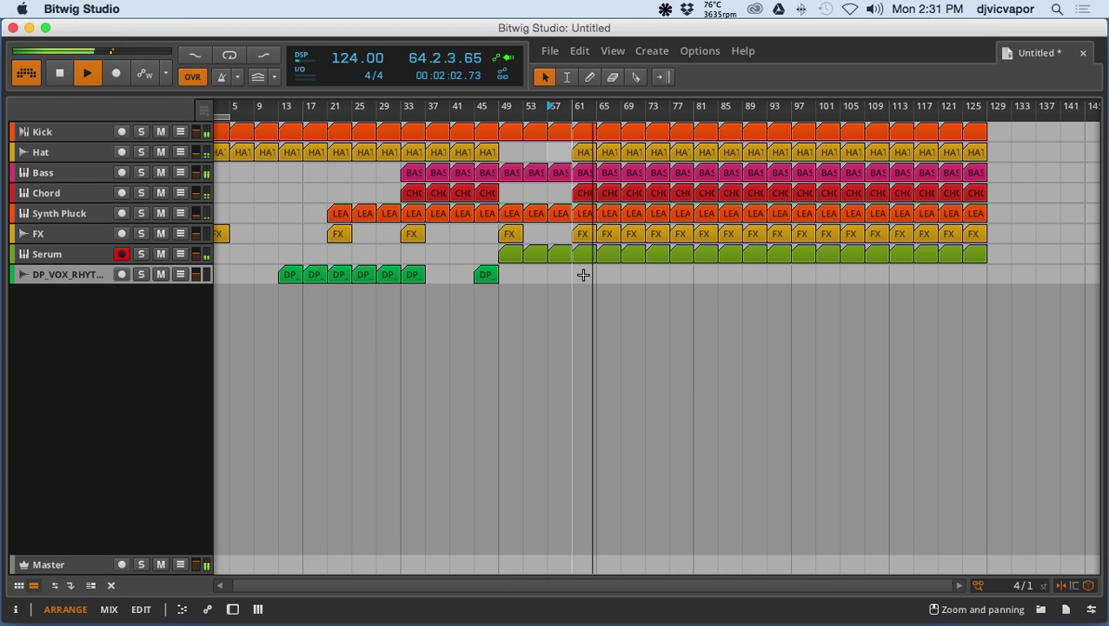
Step: Delete the Kick and Hat clips at bar 61, replaying from bar 57, and hide the clip editor
double_click(584, 136)
key("Delete")
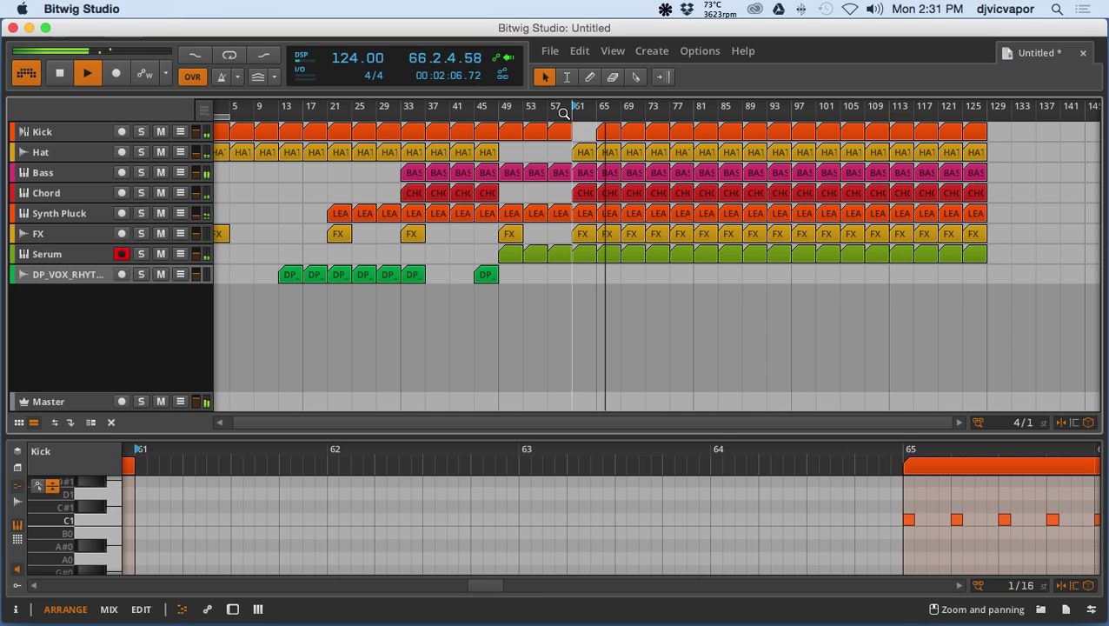
scroll(555, 110, "left", 2)
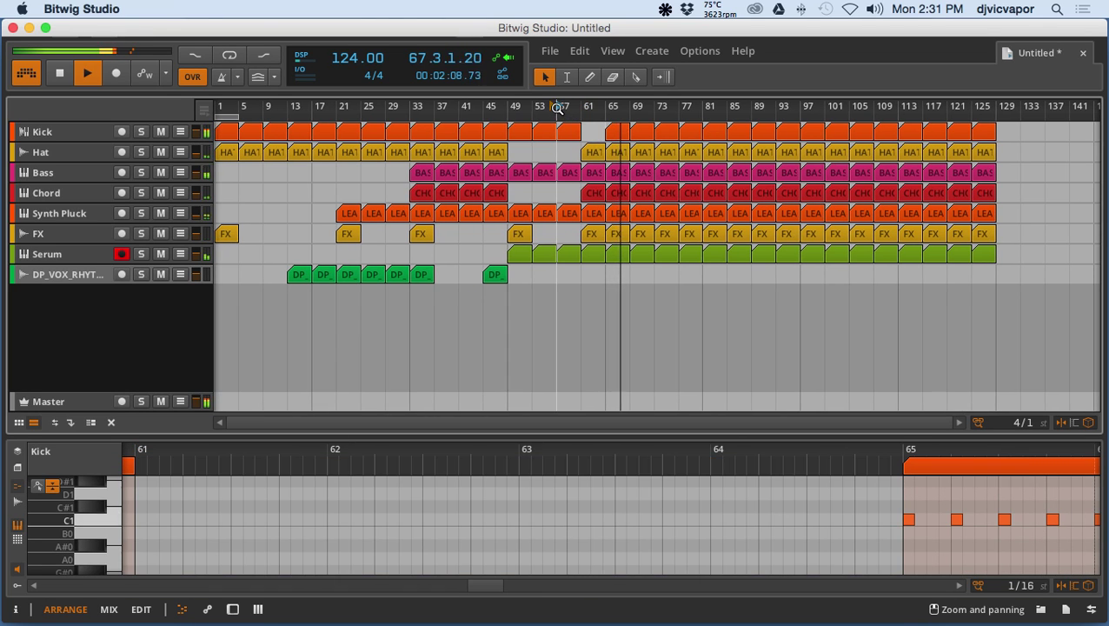
left_click(557, 108)
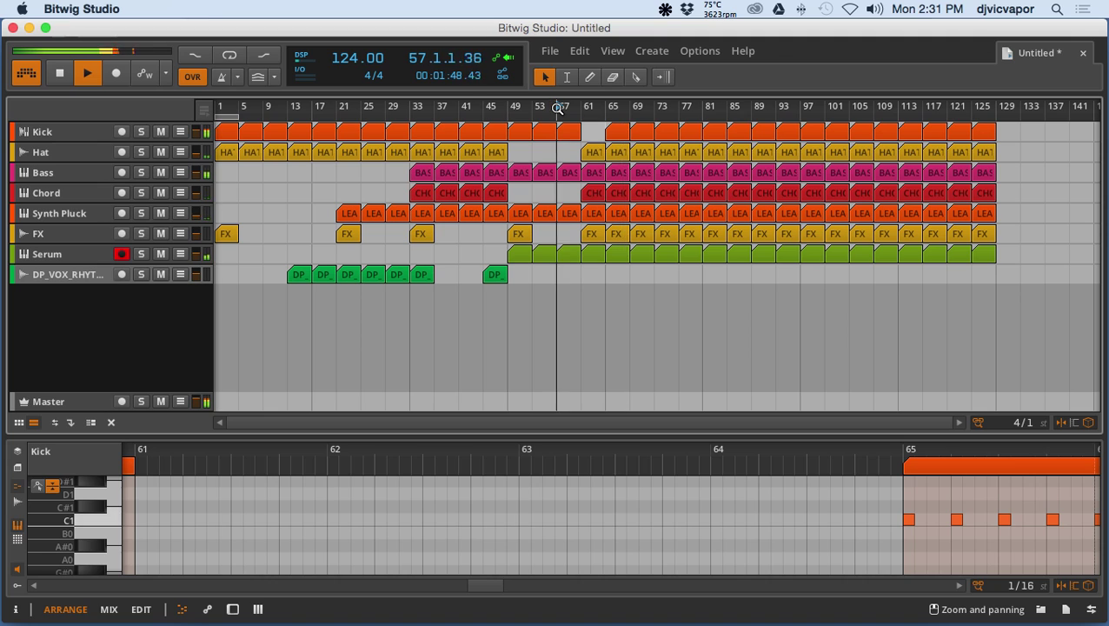
left_click(593, 152)
key("Delete")
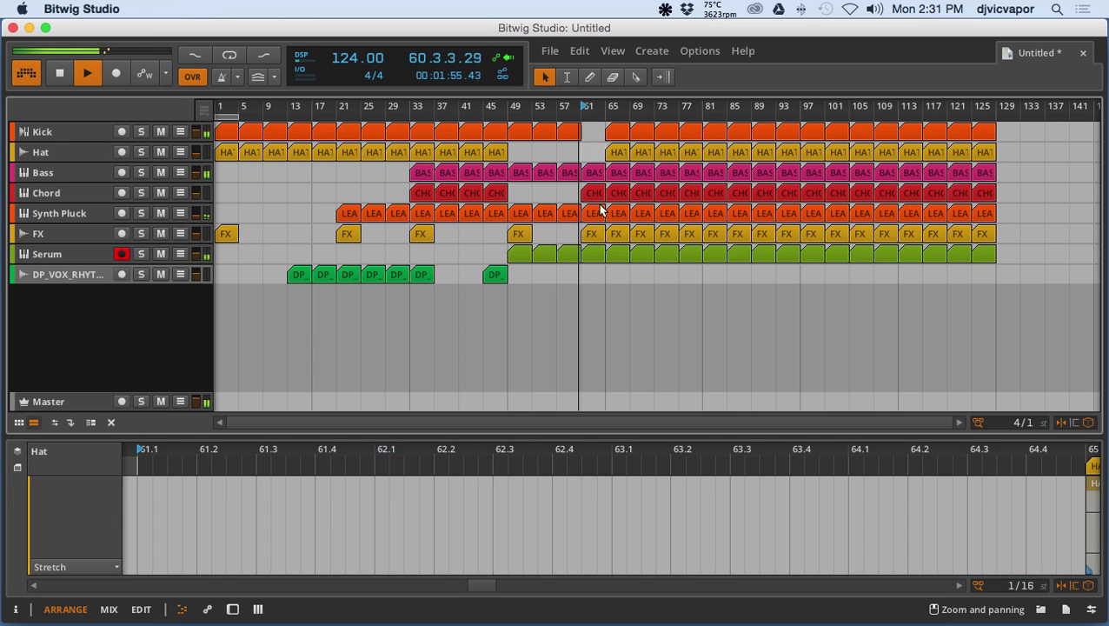
left_click(181, 610)
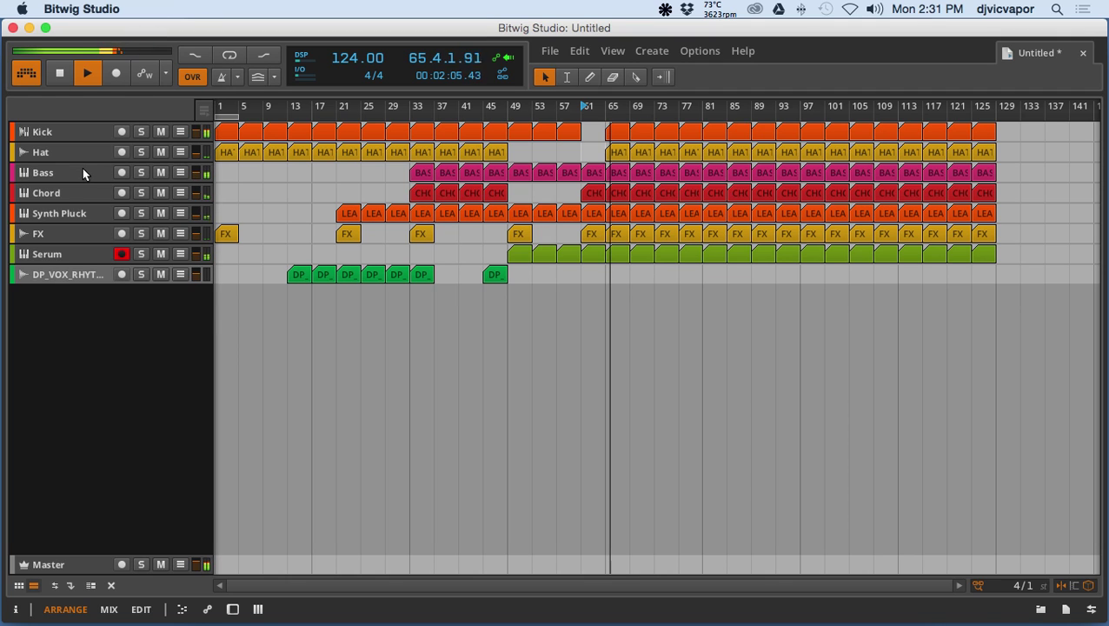
Step: Duplicate the Kick clip at bar 57 into bar 61 and stop playback
left_click(573, 131)
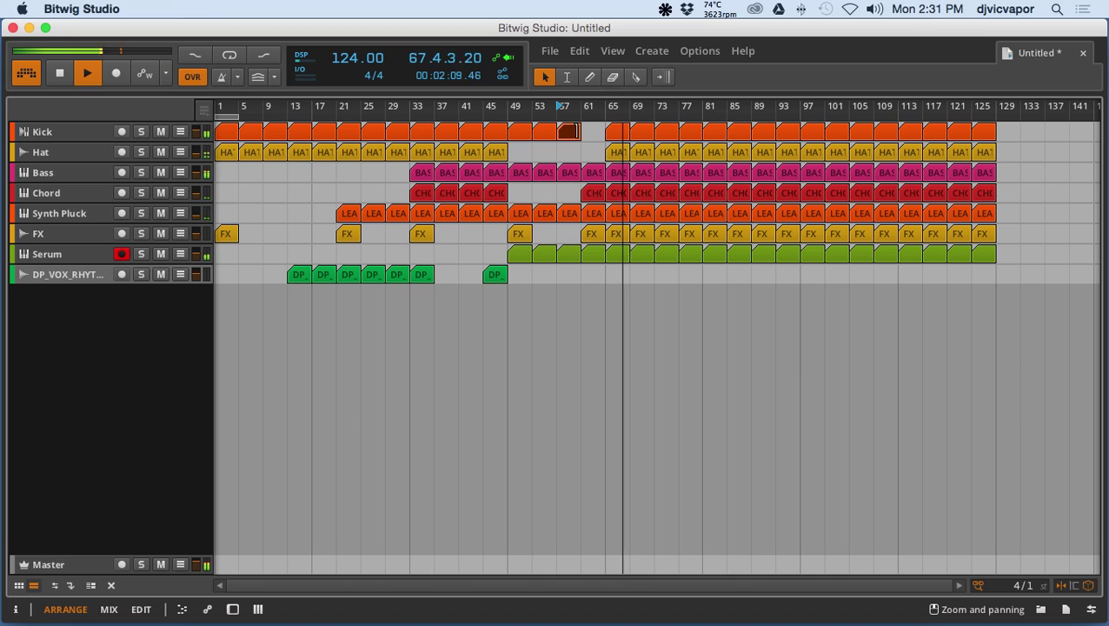
key("super+d")
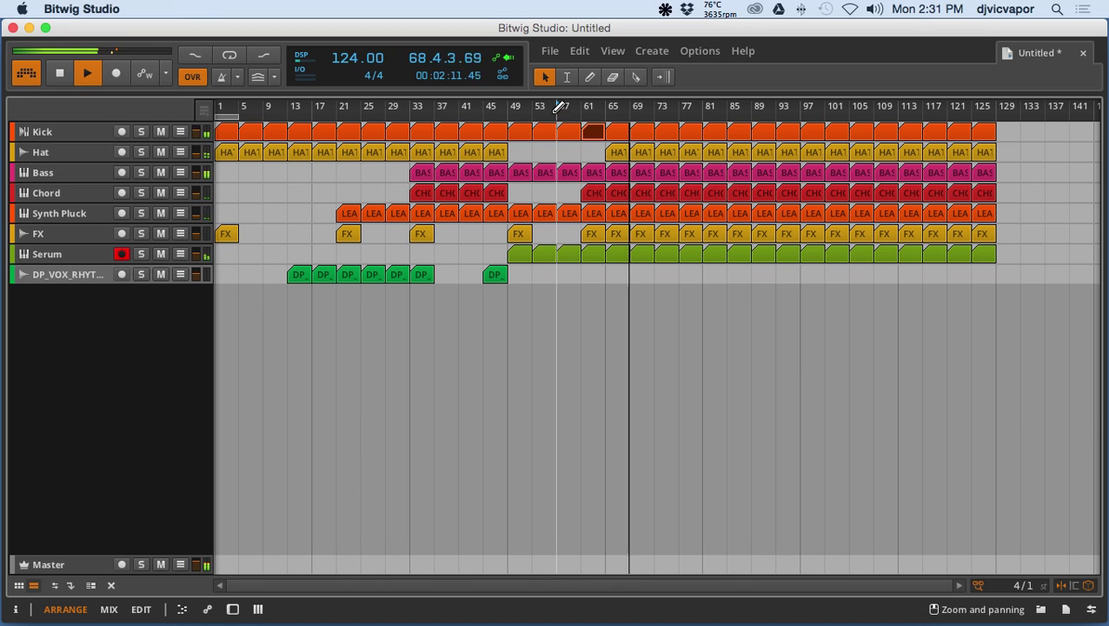
left_click(90, 72)
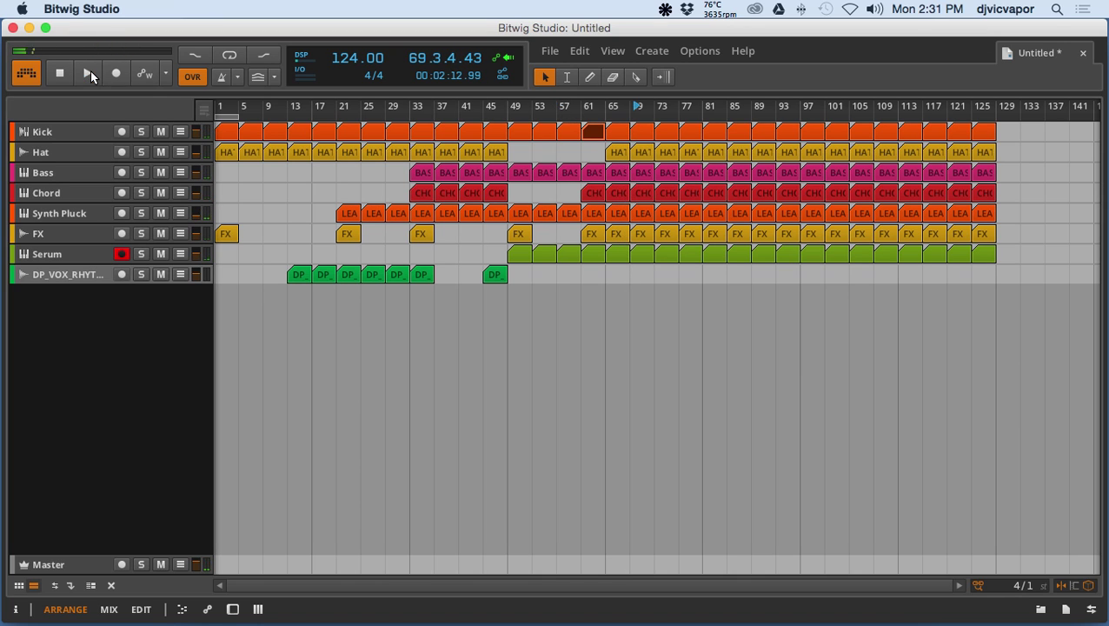
Step: Copy the DP_VOX_RHYT vocal clip from bar 45 to bar 61 and duplicate it four times, filling bars 61 through 80
left_click(565, 106)
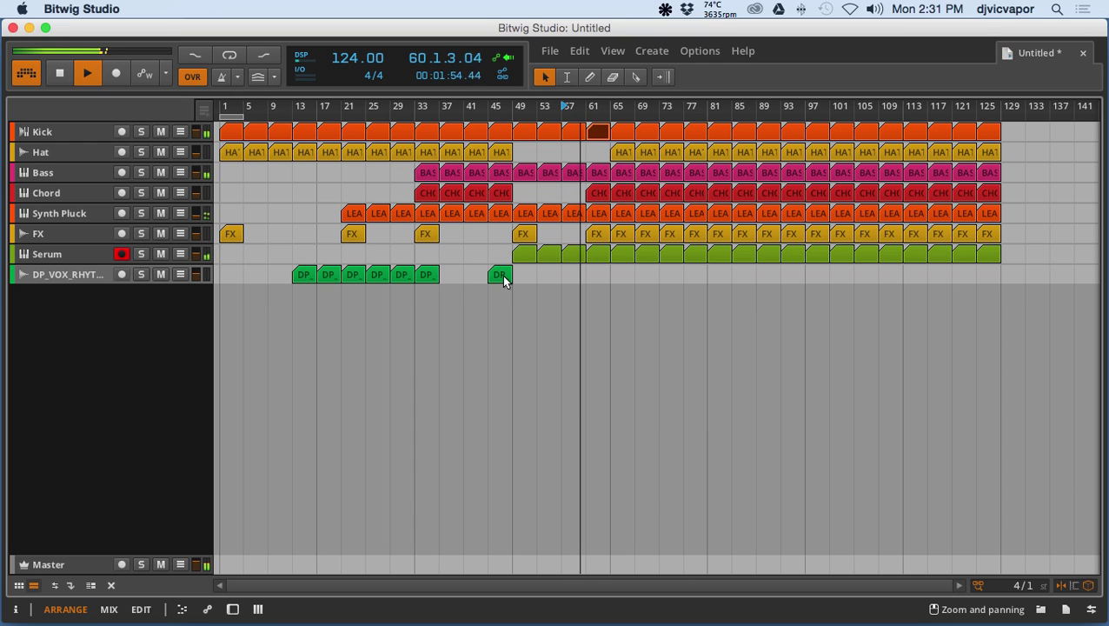
left_click_drag(503, 278, 594, 277)
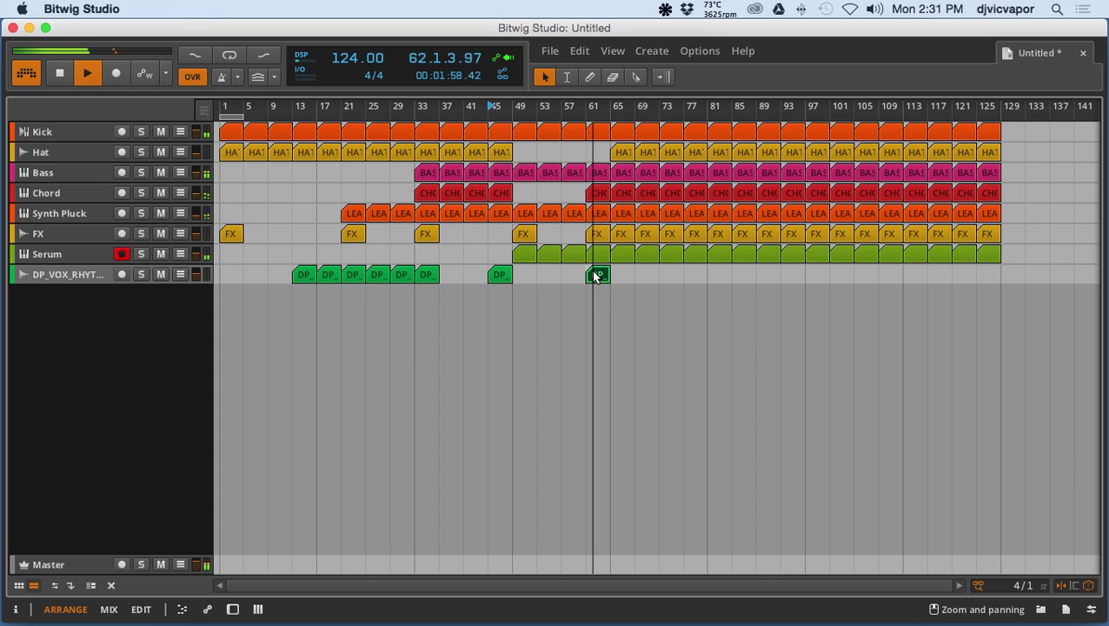
key("super+d")
key("super+d")
key("super+d")
key("super+d")
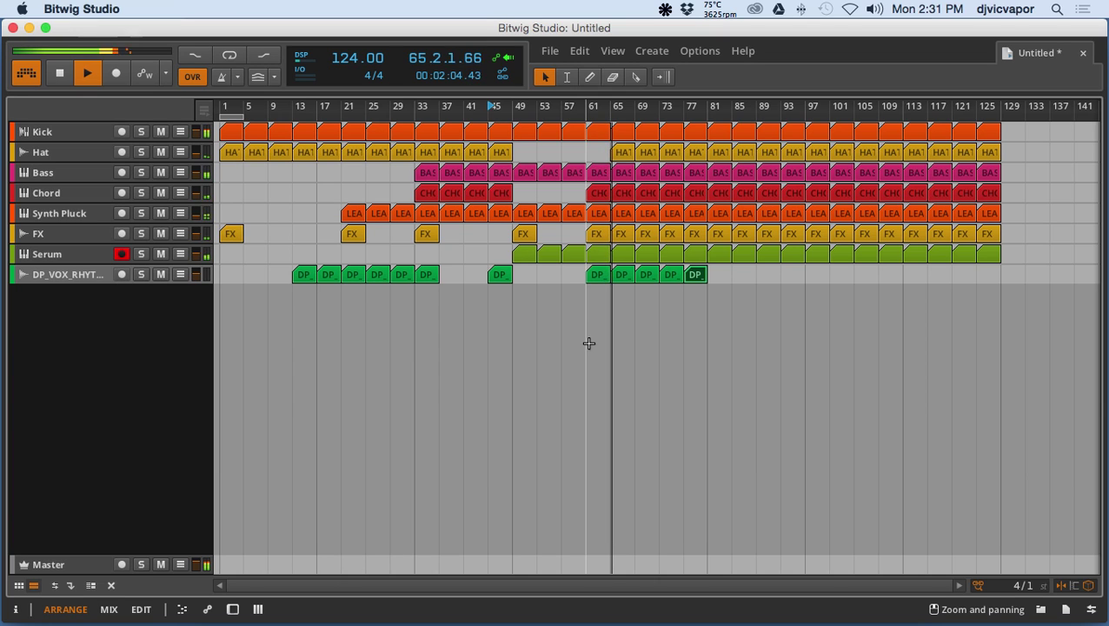
Step: Delete the FX clips from bar 69 through the one at bar 97
left_click(648, 232)
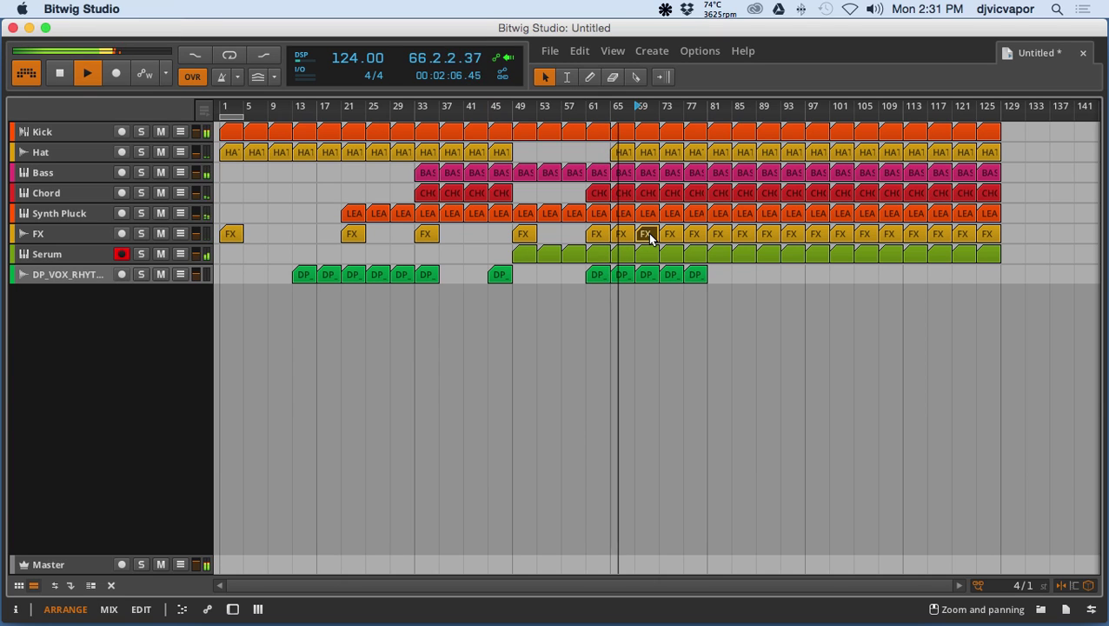
key("Delete")
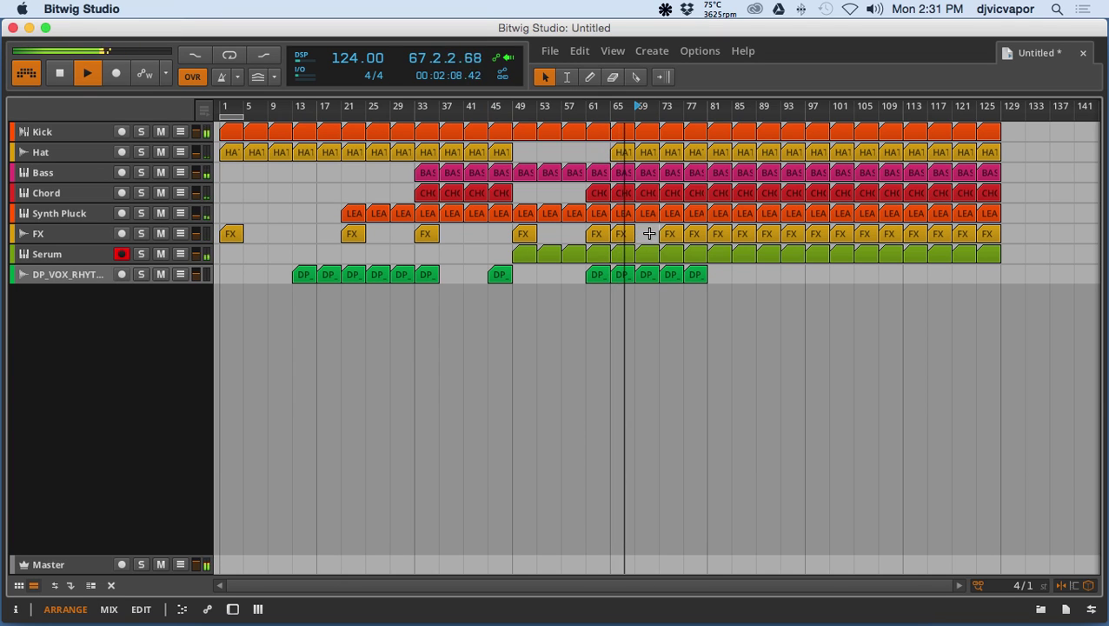
left_click_drag(649, 232, 821, 234)
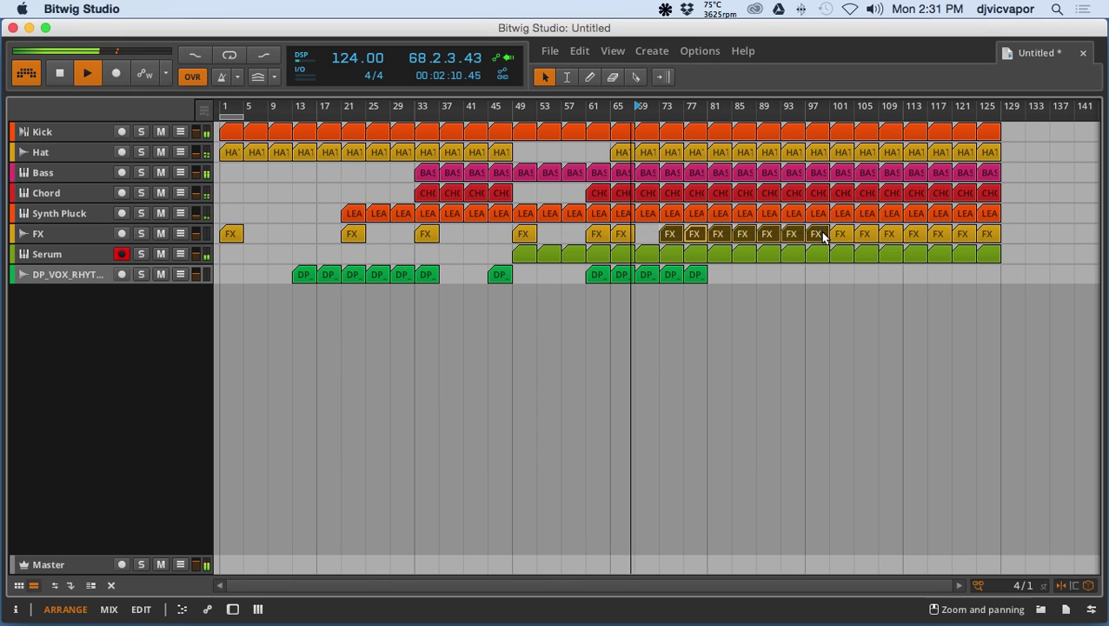
key("Delete")
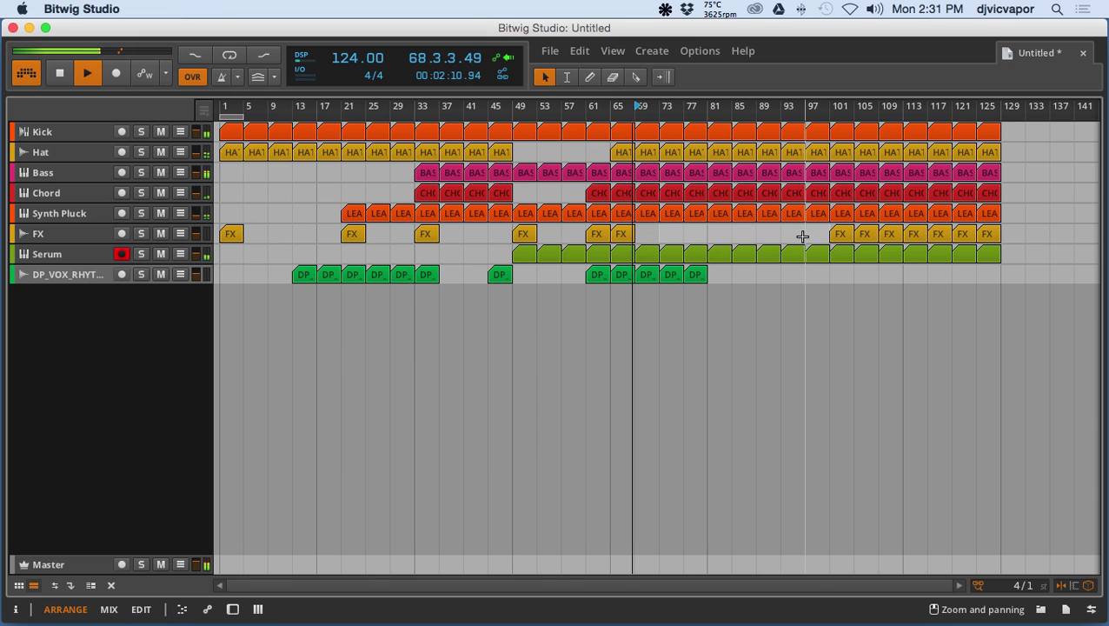
Step: Show the Chord track's automation lane, make it taller, and set it to Polysynth Cutoff (Macro 1)
left_click(181, 193)
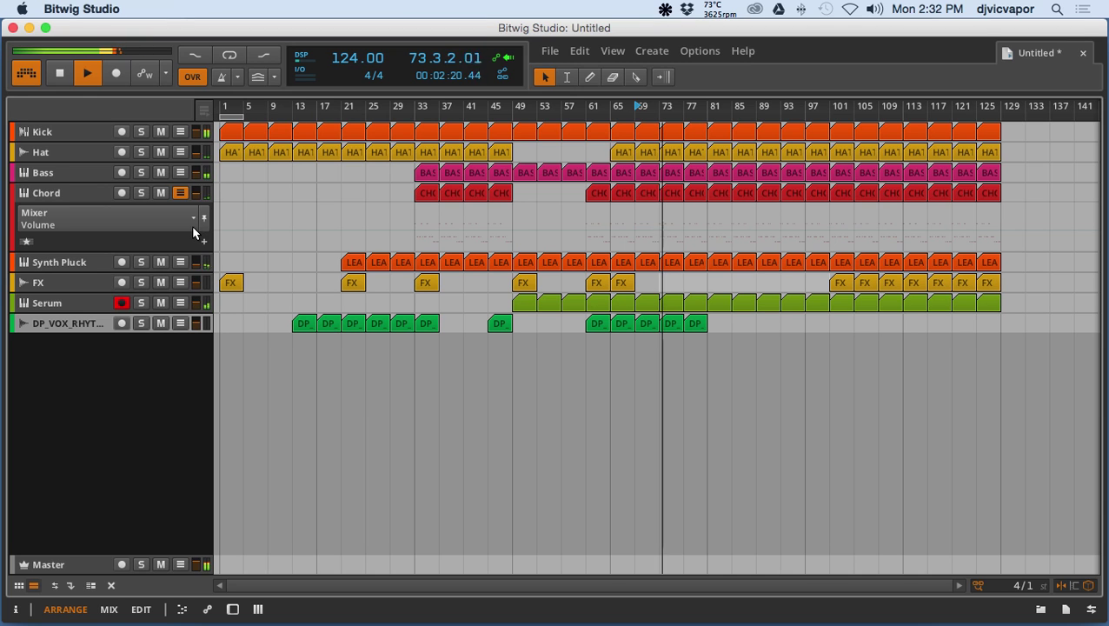
left_click_drag(198, 248, 179, 321)
left_click(193, 223)
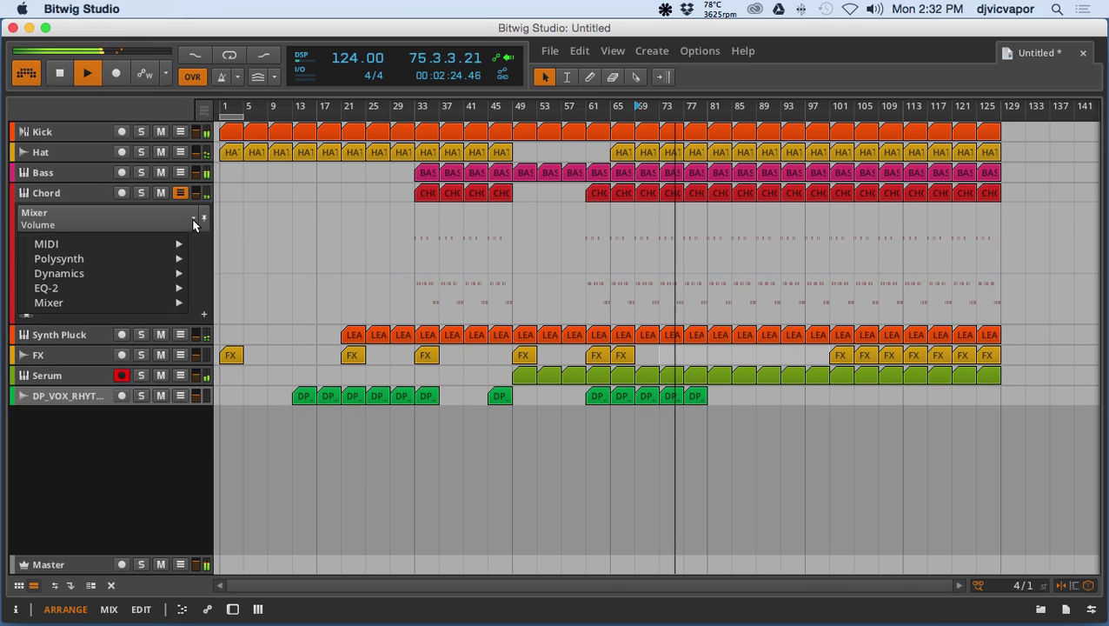
mouse_move(171, 263)
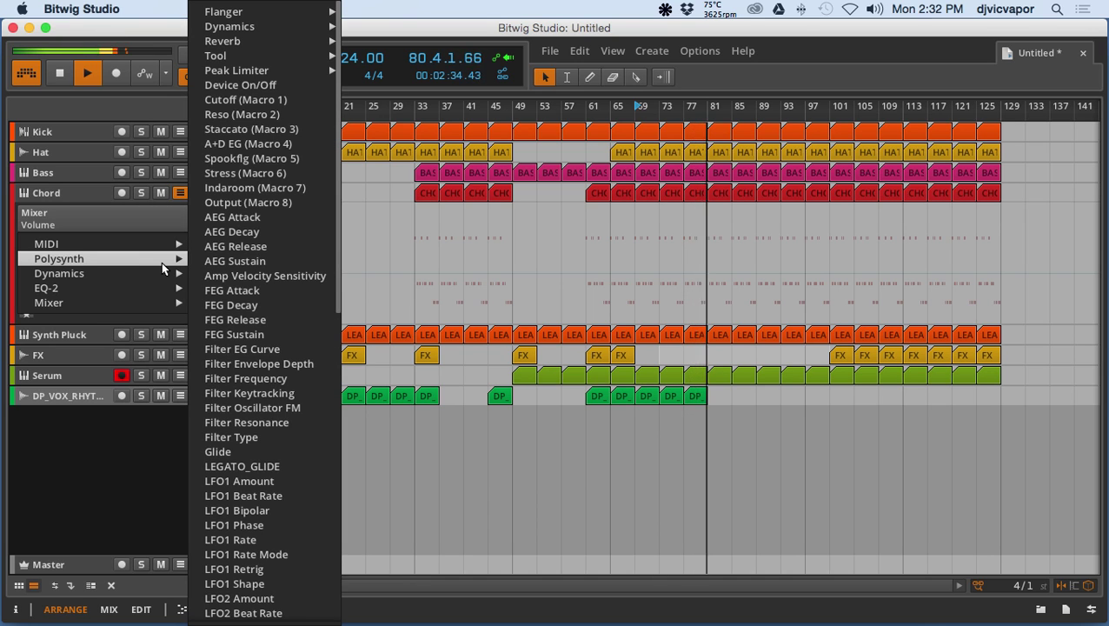
left_click(260, 102)
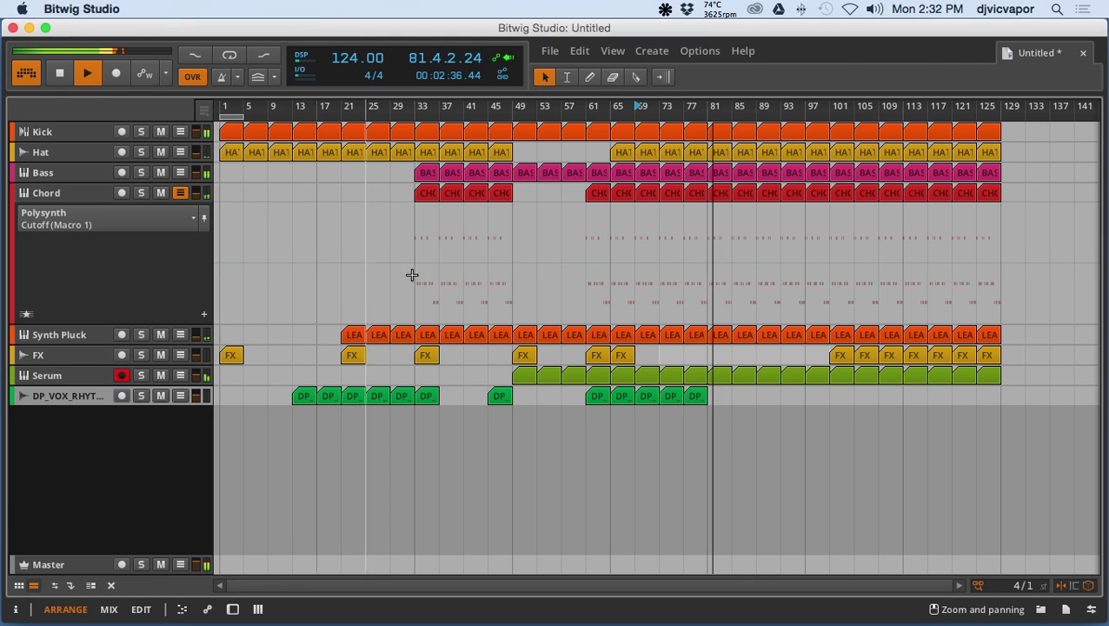
Step: Draw Chord cutoff automation that curves down from bar 61 to -33.0 % near bar 85 and rises to 1.00 % near bar 97
left_click(584, 261)
left_click_drag(727, 263, 732, 281)
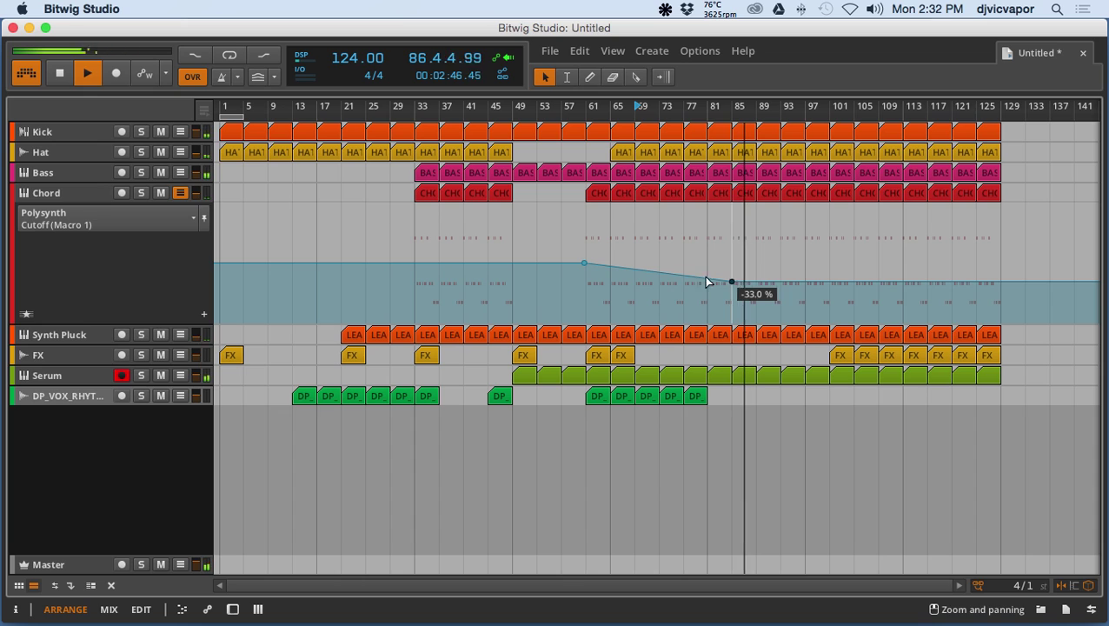
left_click(659, 269)
left_click_drag(659, 270, 659, 283)
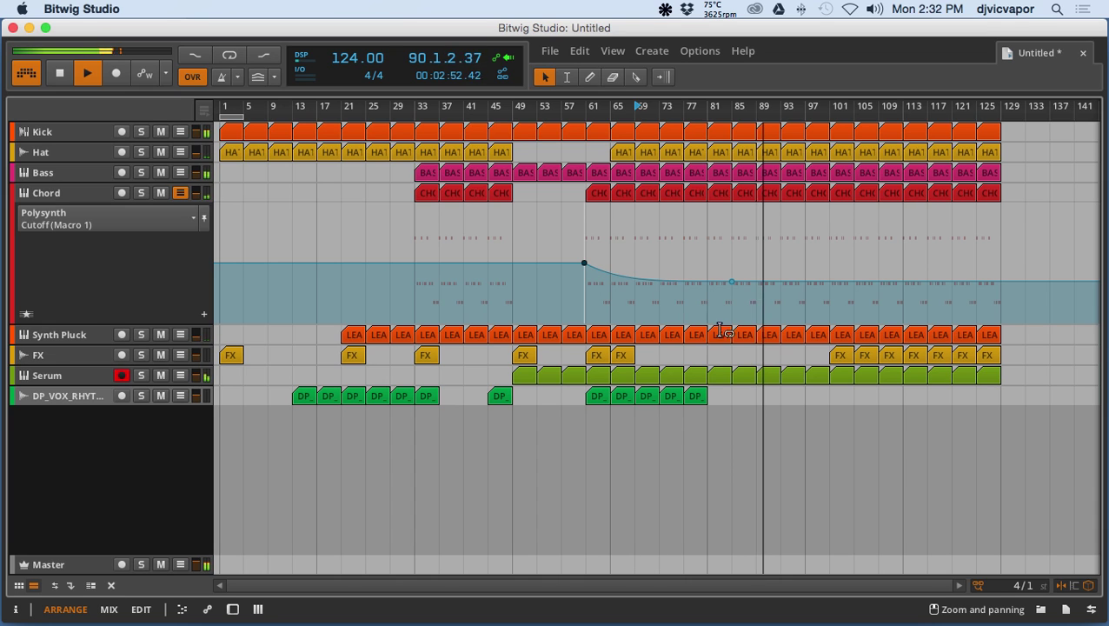
left_click_drag(801, 287, 805, 262)
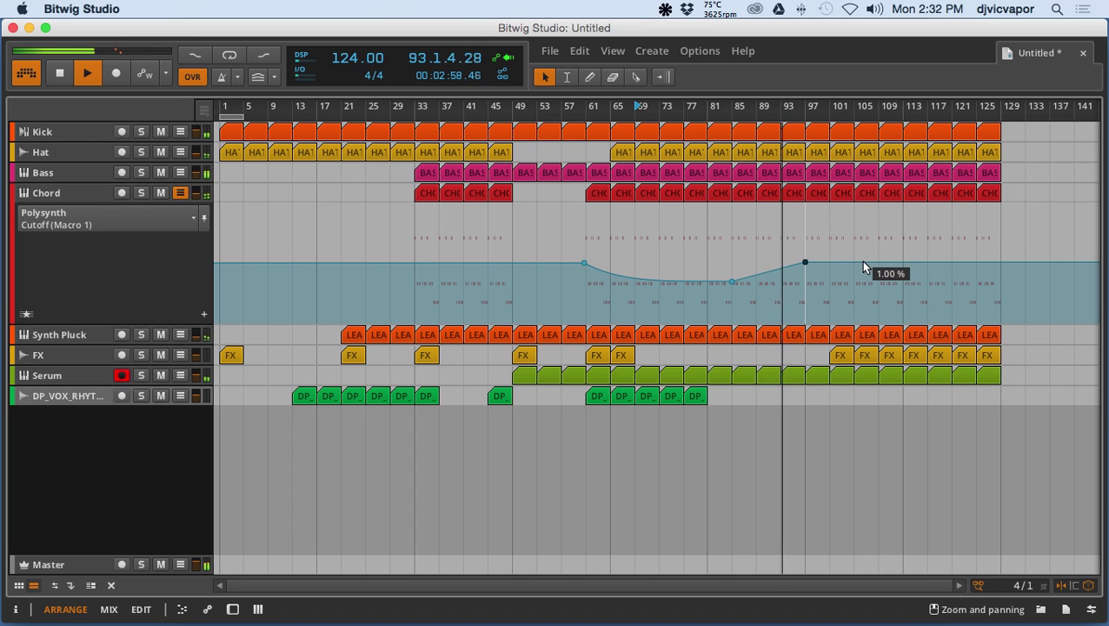
Step: Delete the Serum clips from bar 101 onward and the FX clips from bar 105 onward
left_click(841, 375)
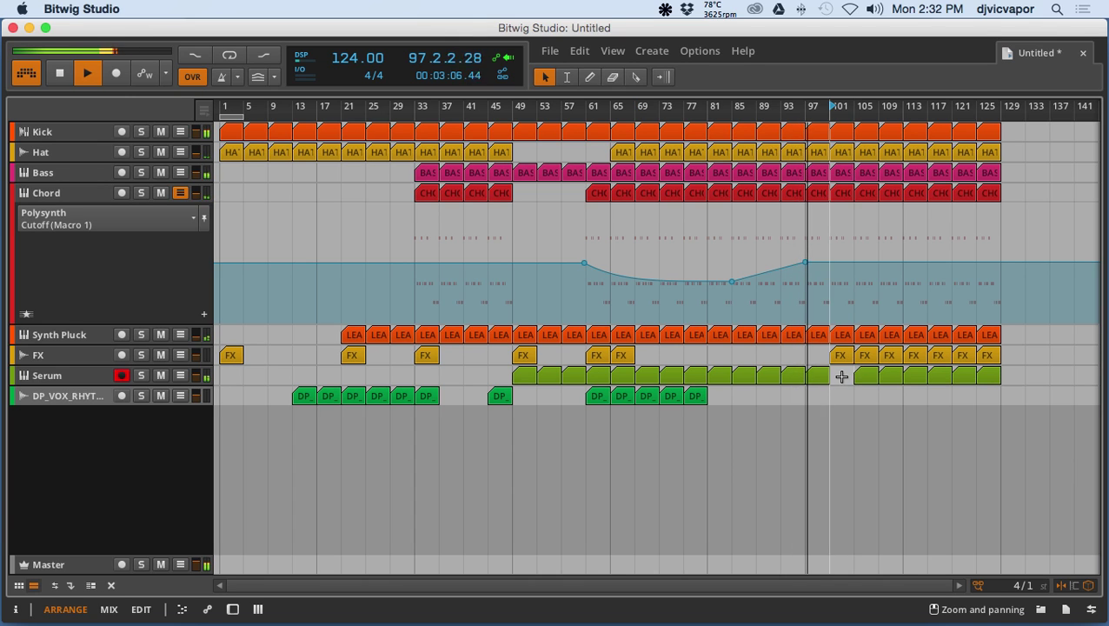
left_click_drag(841, 375, 1001, 373)
key("Delete")
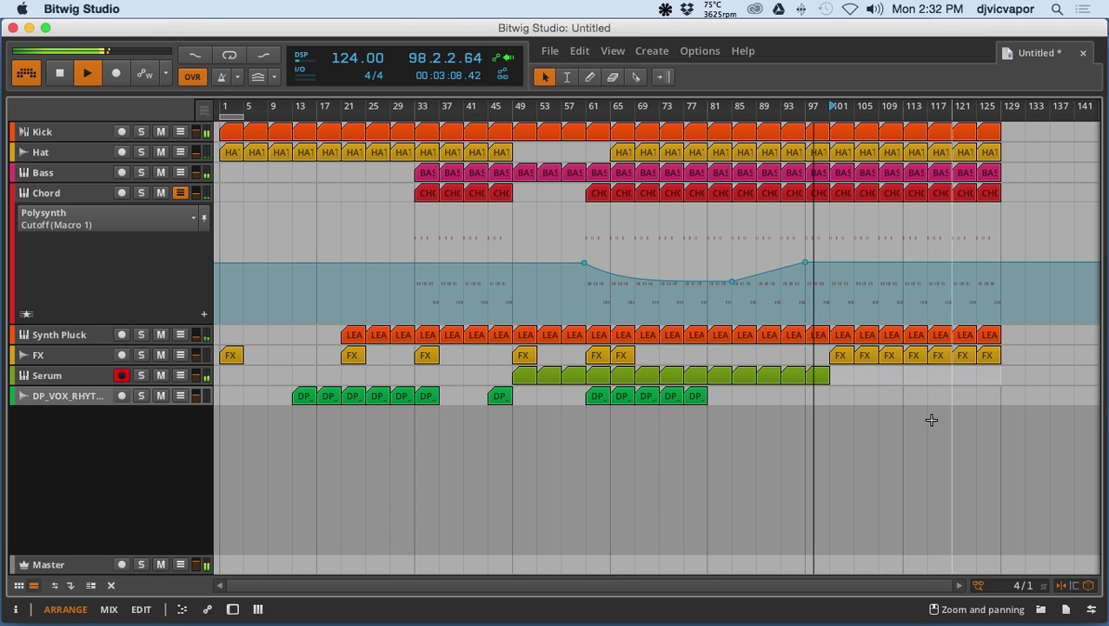
left_click_drag(869, 370, 980, 358)
key("Delete")
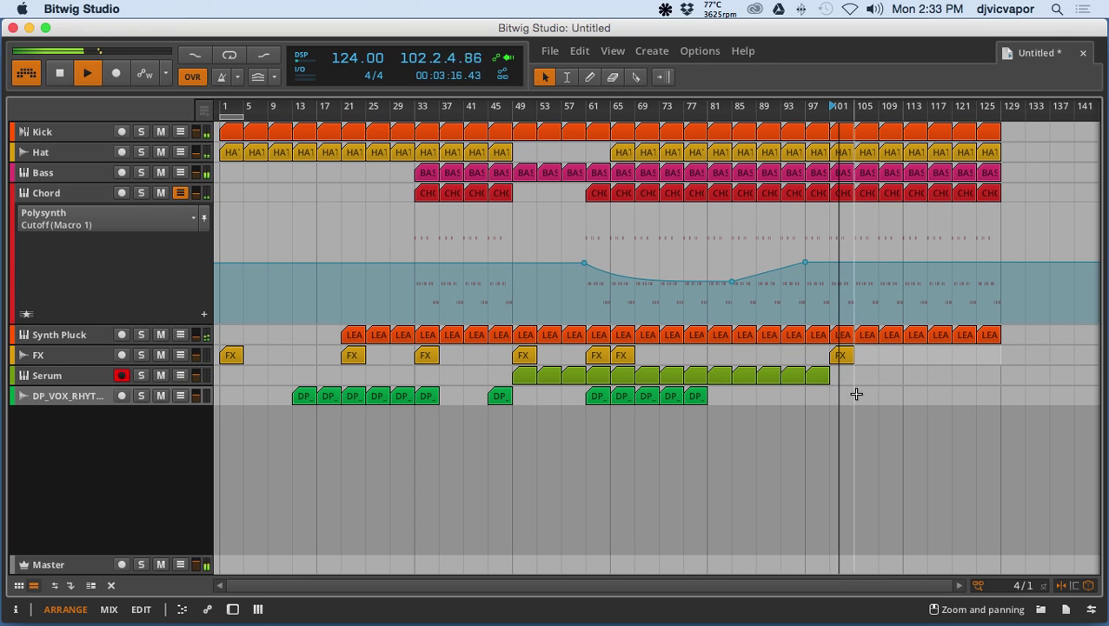
Step: Show the Serum track's automation lane, make it taller, and set it to Serum's Fil Cutoff
left_click(179, 377)
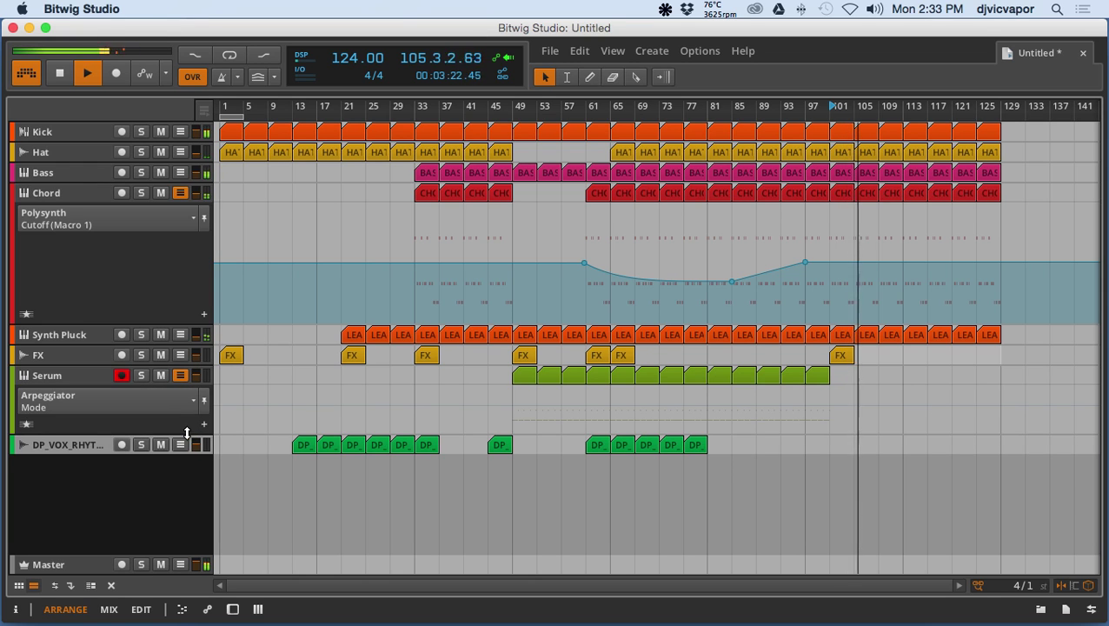
left_click_drag(188, 432, 175, 487)
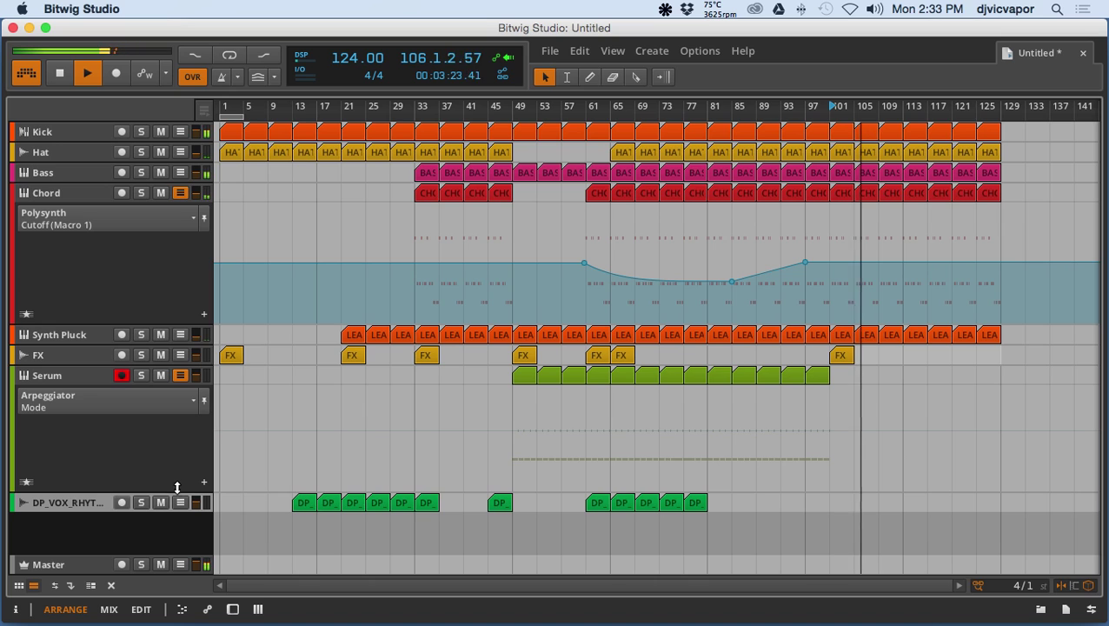
left_click(193, 400)
mouse_move(167, 455)
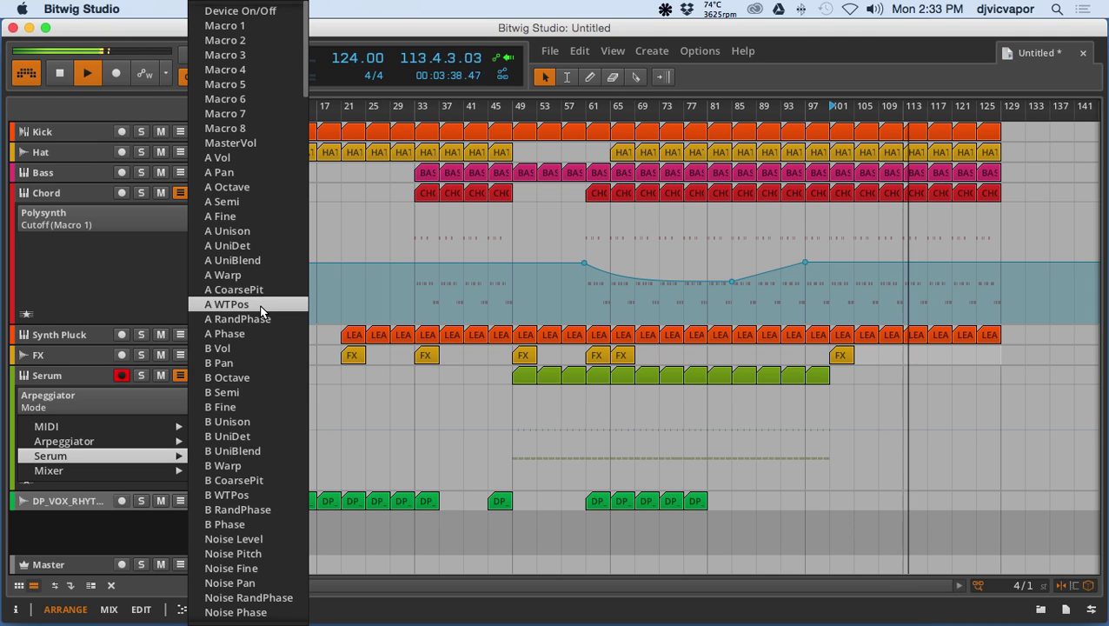
scroll(259, 306, "down", 10)
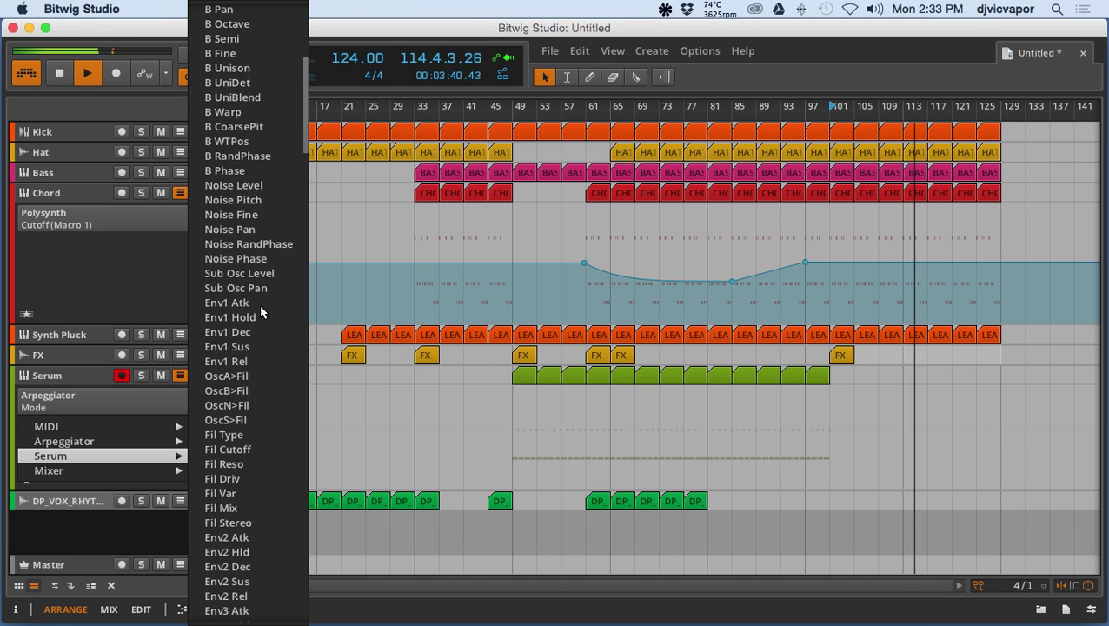
scroll(259, 304, "down", 4)
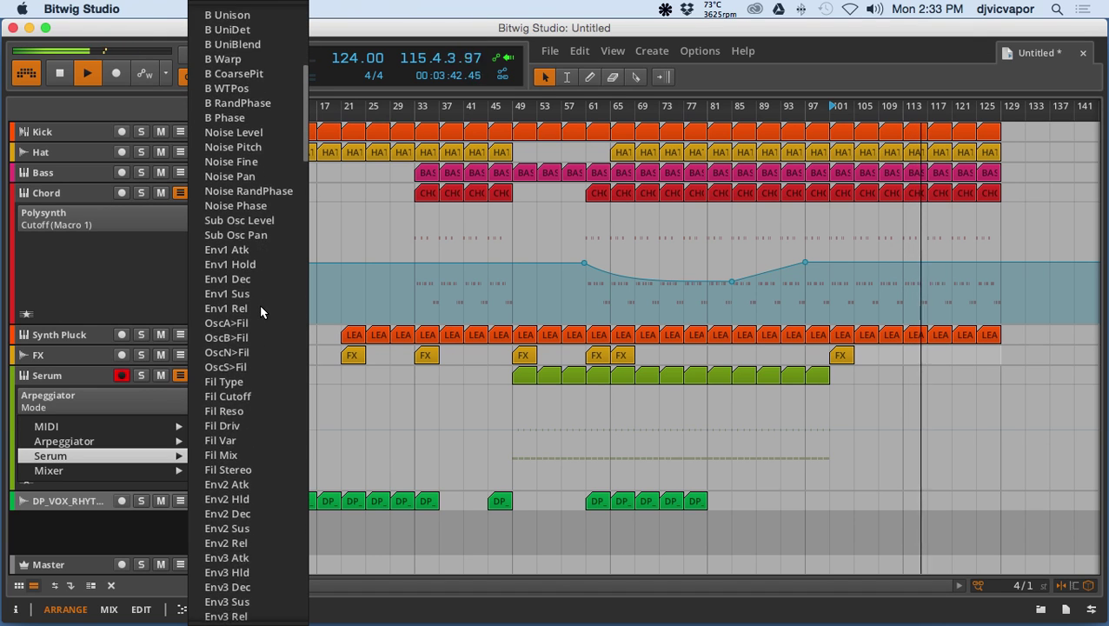
scroll(259, 305, "down", 10)
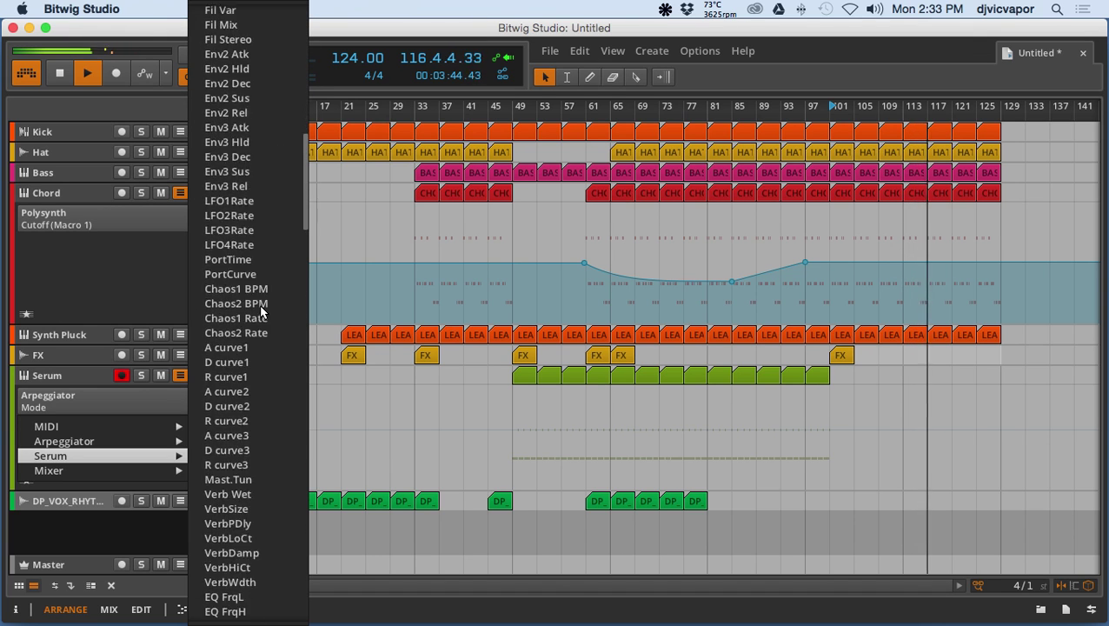
scroll(261, 311, "down", 15)
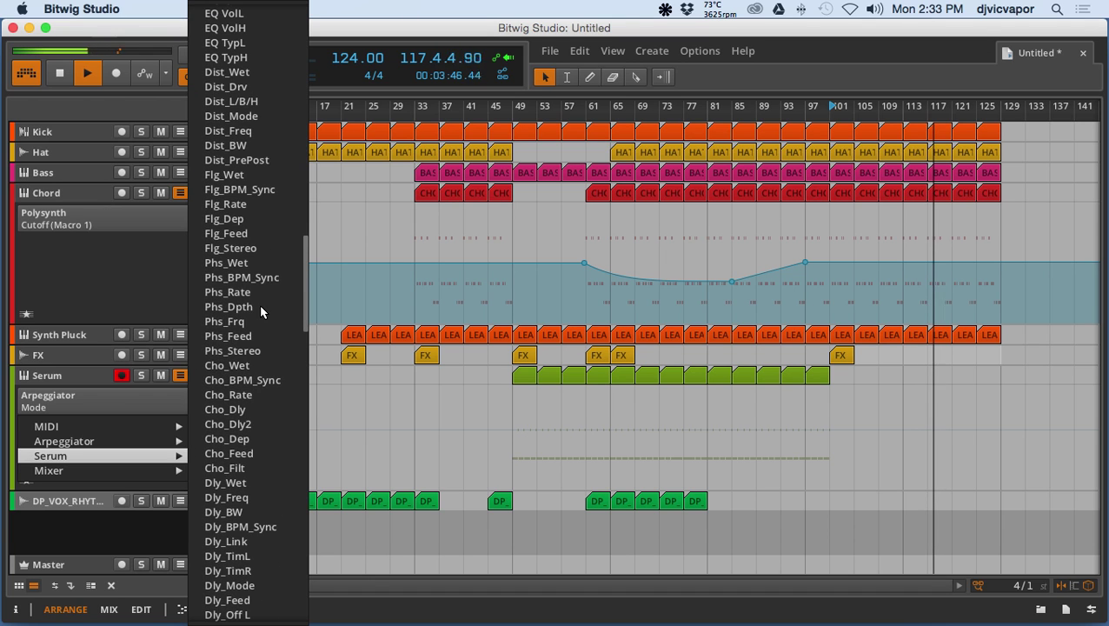
scroll(259, 312, "up", 20)
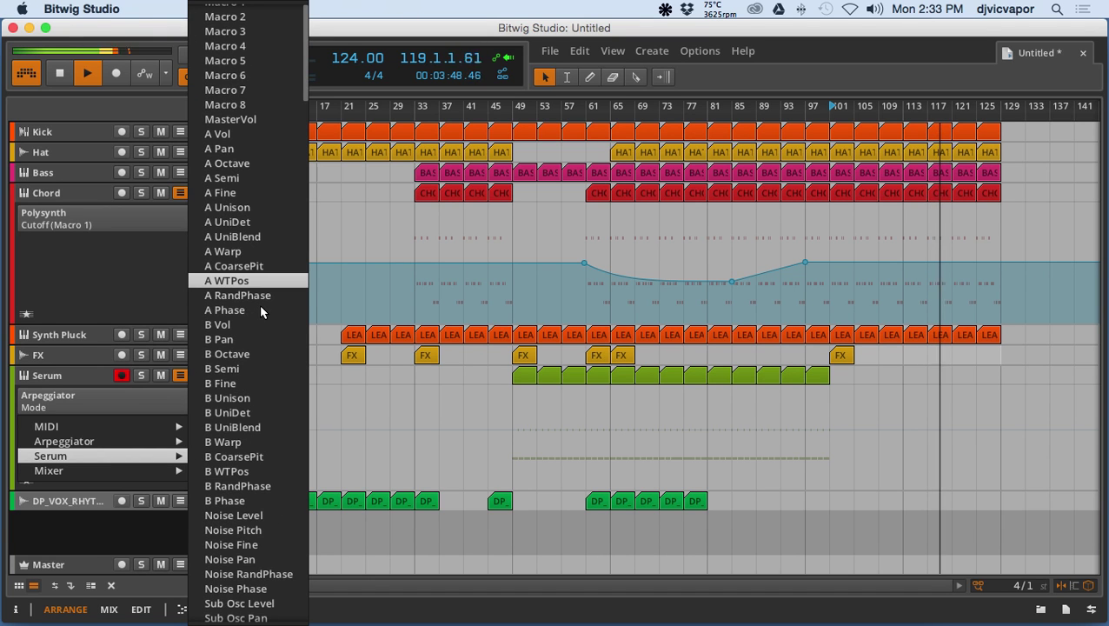
scroll(261, 312, "down", 5)
scroll(261, 312, "down", 7)
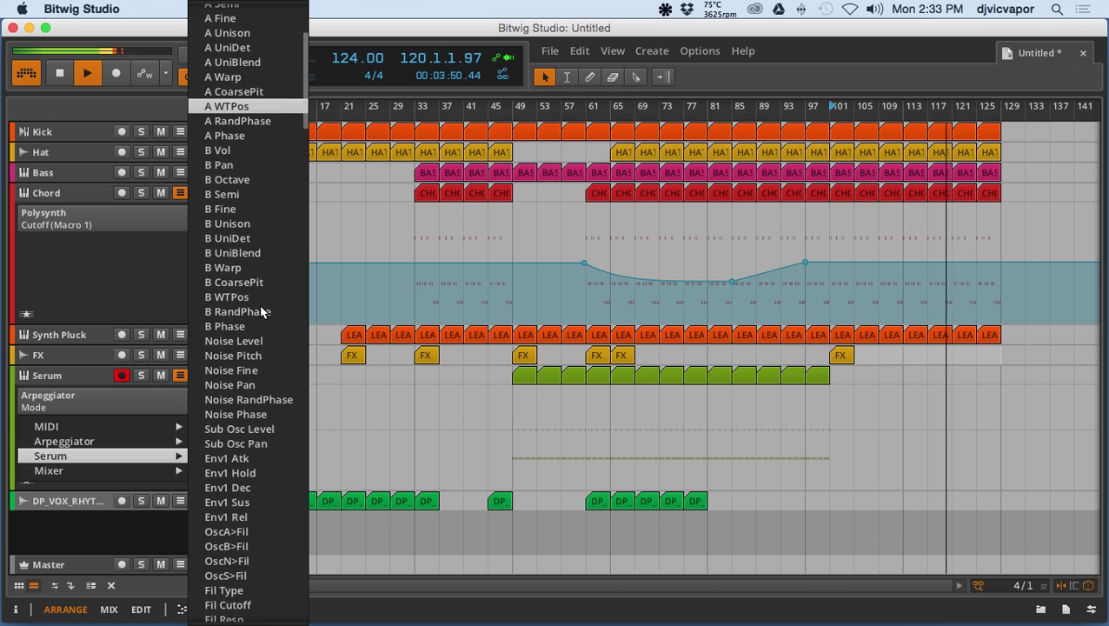
scroll(249, 450, "down", 5)
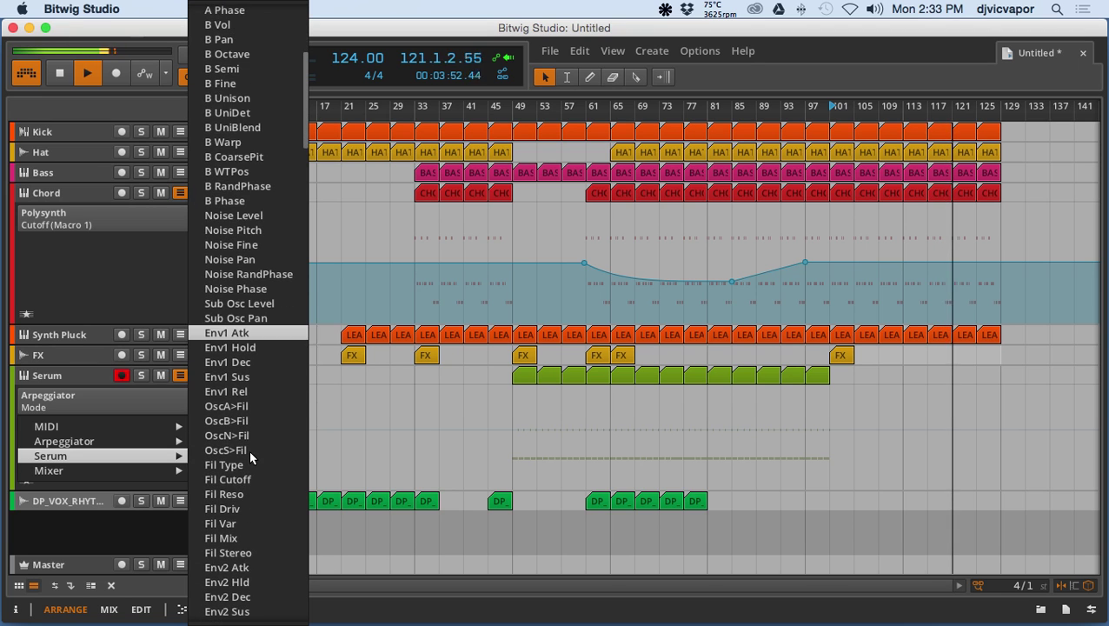
left_click(245, 479)
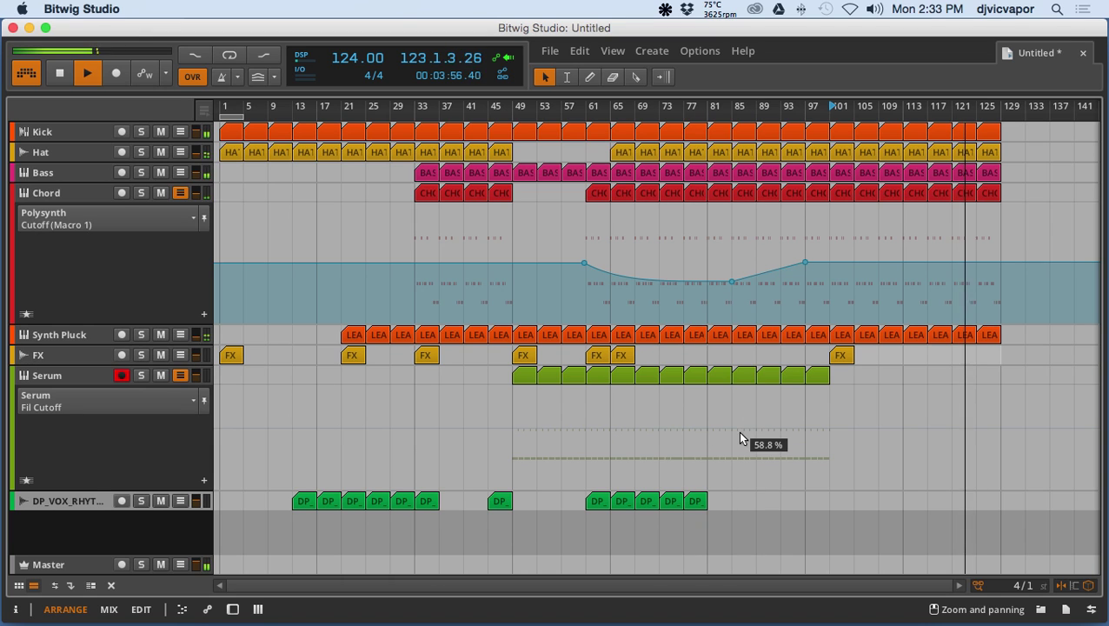
Step: Draw Serum filter cutoff automation that curves down from 58.8 % near bar 82 to a lower point near bar 105
left_click(713, 427)
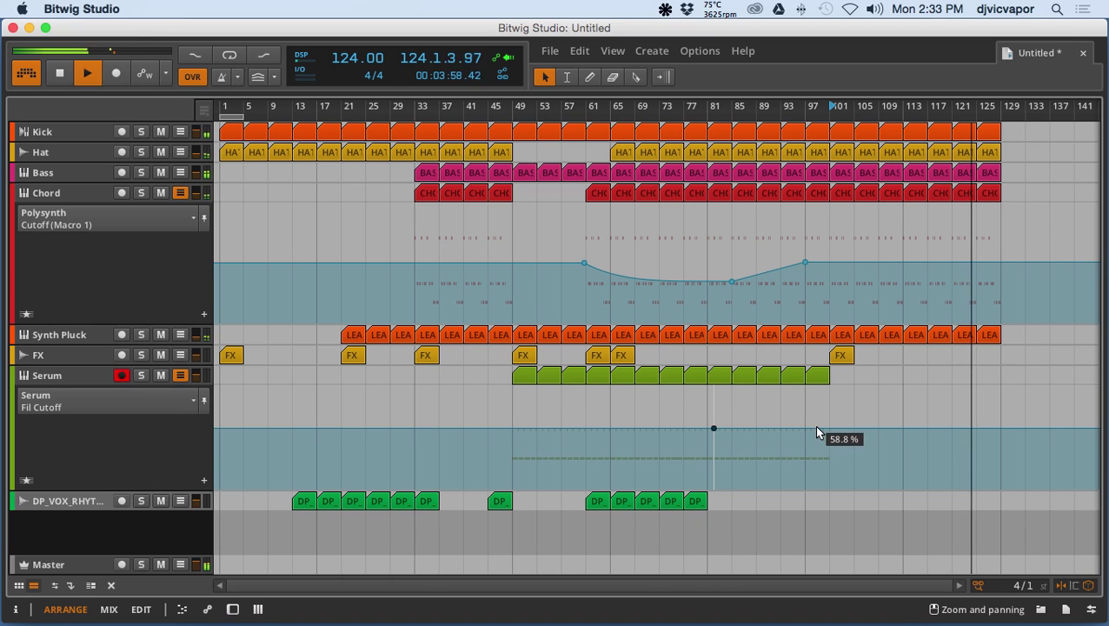
left_click_drag(833, 434, 854, 462)
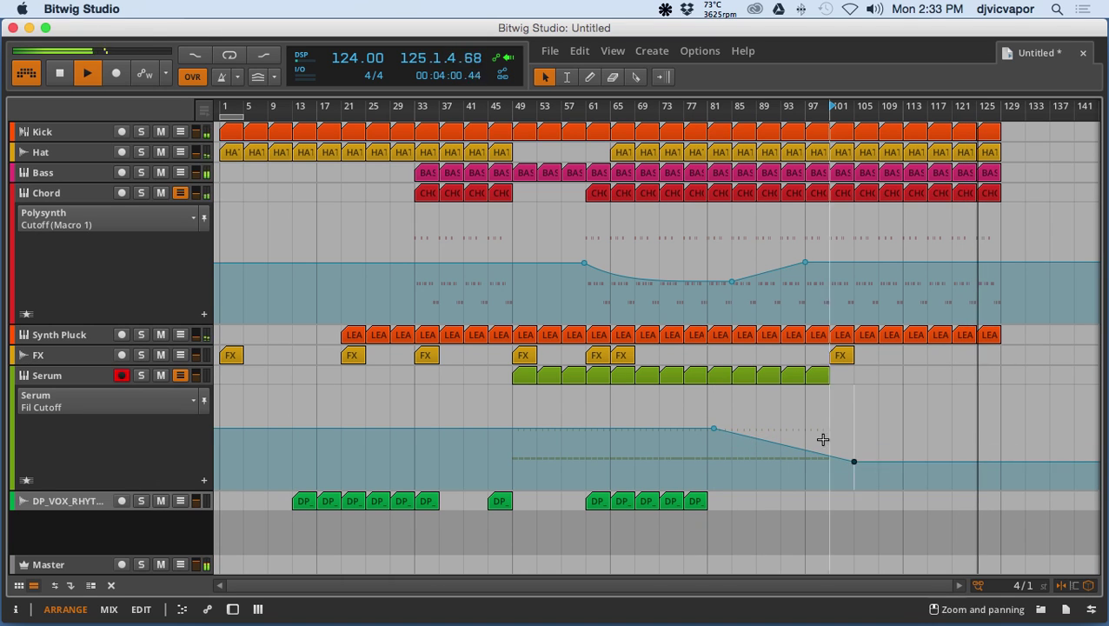
left_click(666, 108)
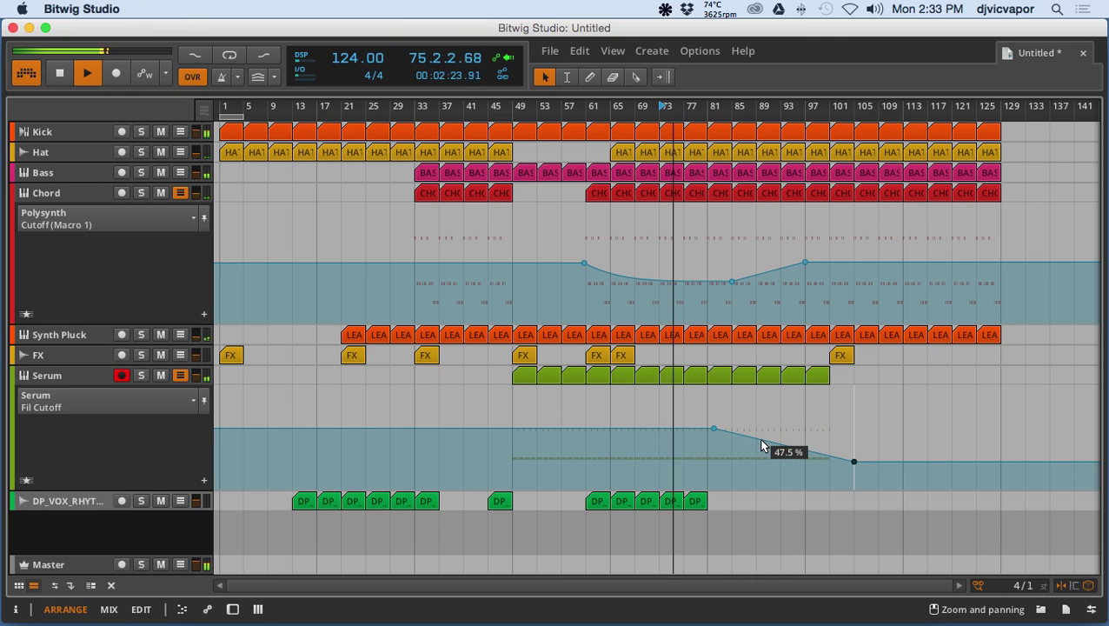
mouse_move(763, 447)
left_mouse_down()
mouse_move(763, 476)
mouse_move(763, 466)
left_mouse_up()
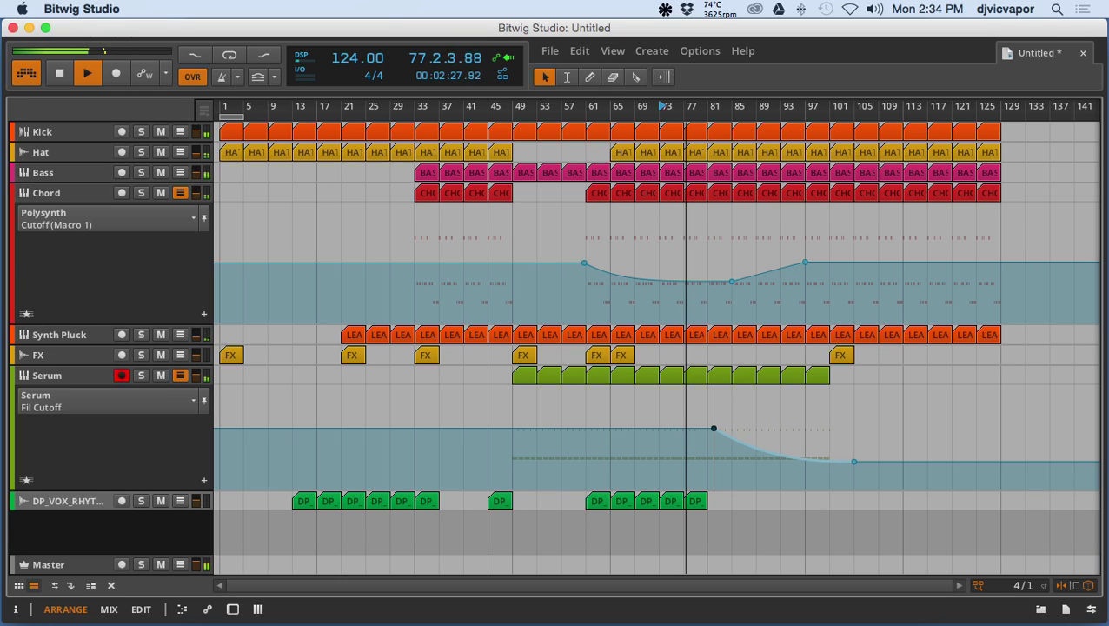
Step: Add a Serum filter cutoff dip to 39.8 % near bar 65, sloping down from a higher point near bar 45
left_click(603, 428)
left_click_drag(605, 431, 610, 448)
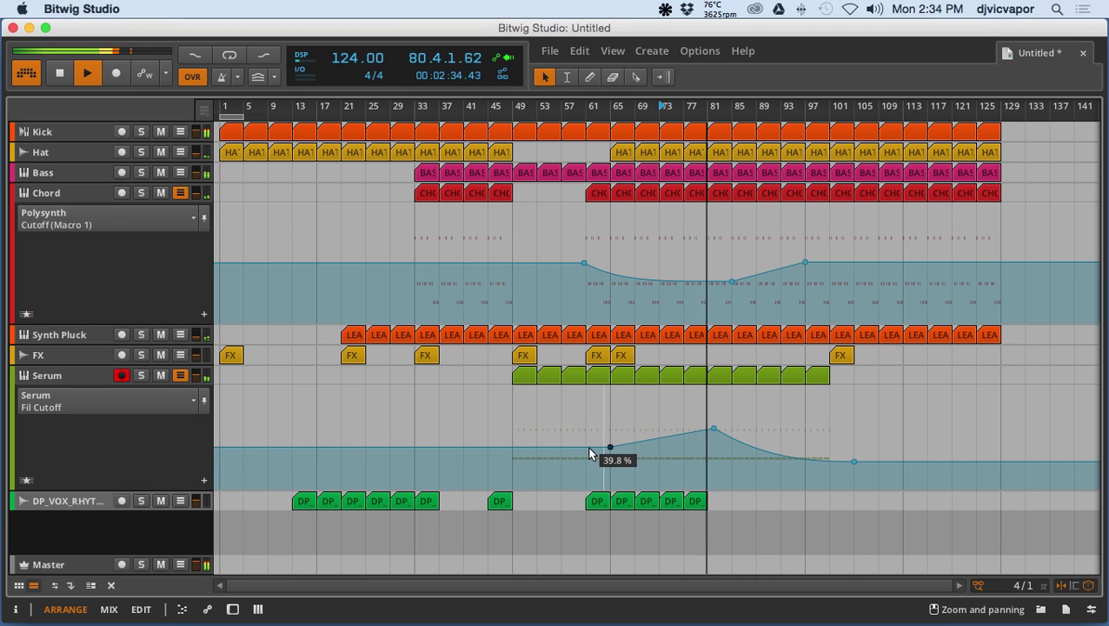
left_click(511, 444)
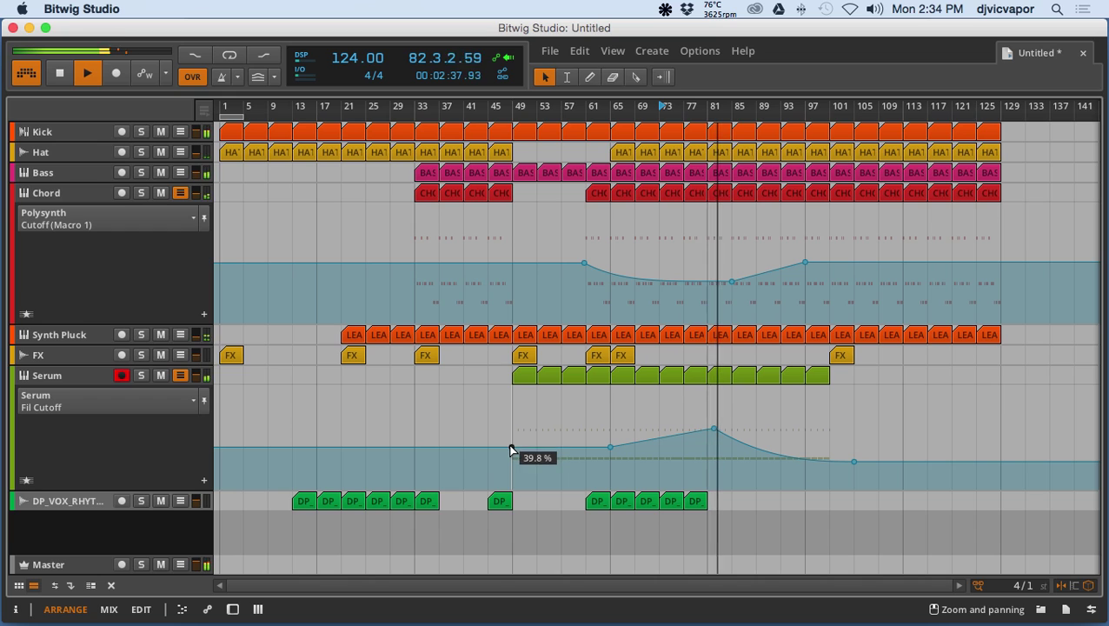
left_click_drag(511, 444, 487, 427)
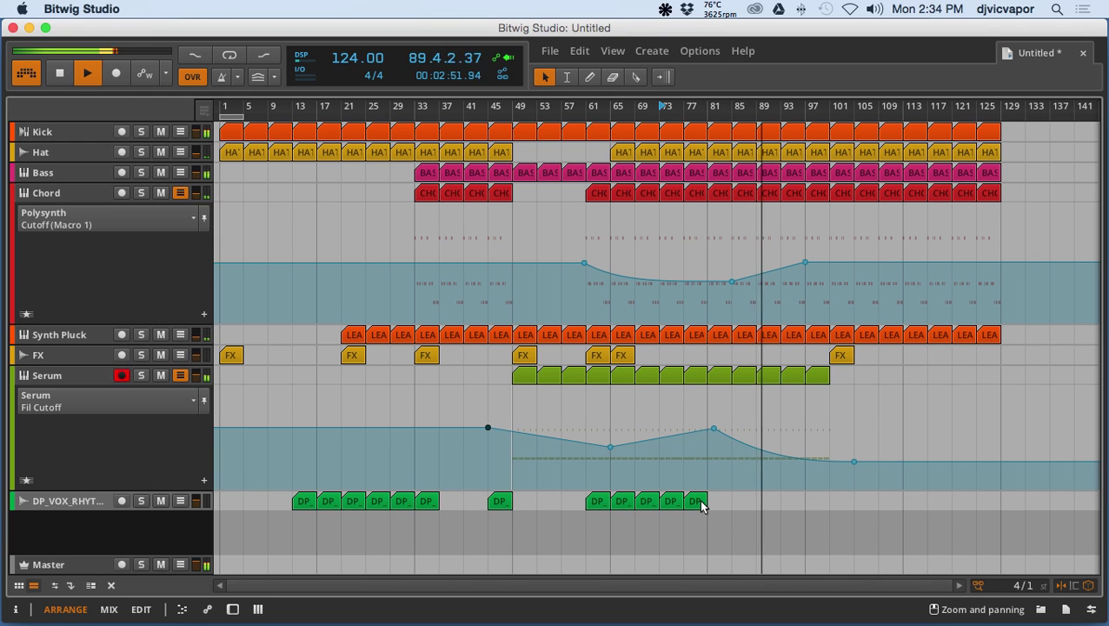
Step: Copy the bar 77 vocal clip to bar 93 and duplicate it until the row of clips ends at bar 113
left_click_drag(697, 499, 792, 501)
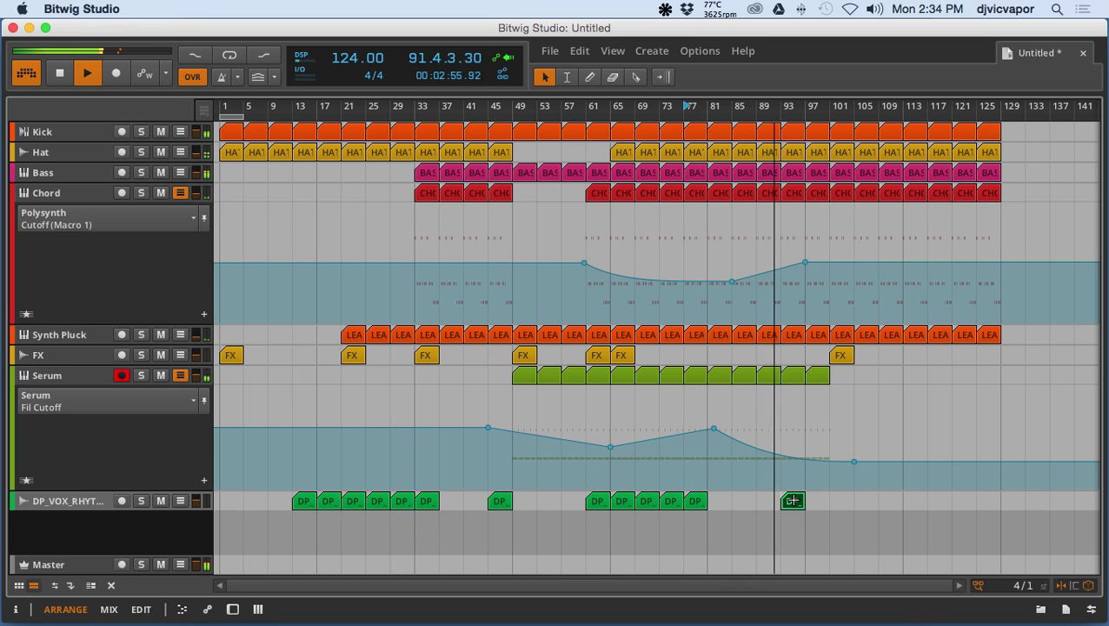
key("super+d")
key("super+d")
key("super+d")
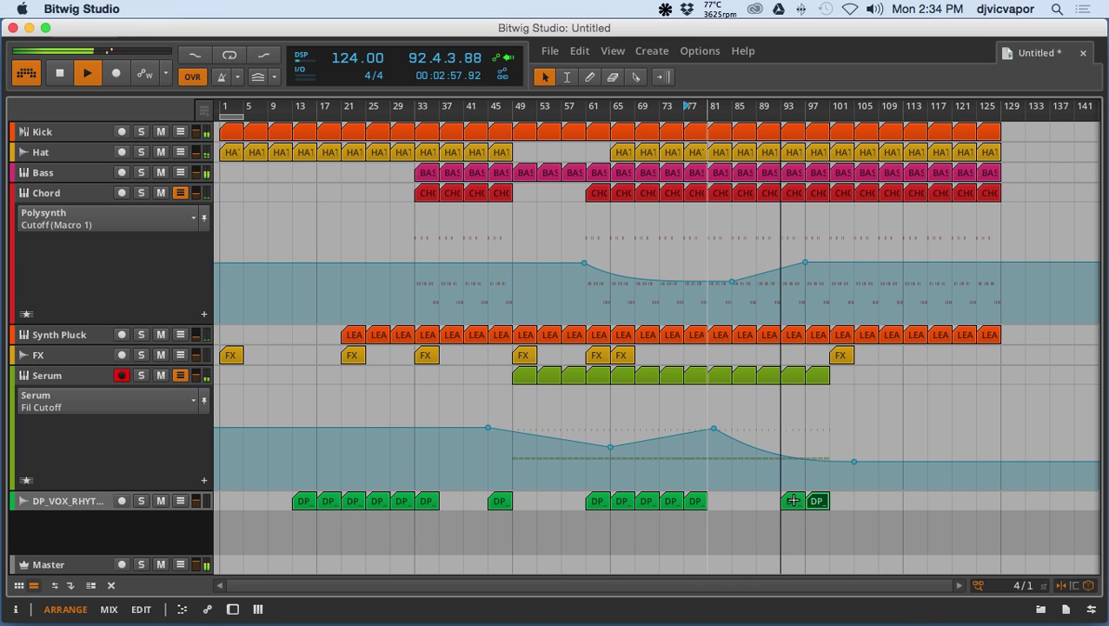
key("super+d")
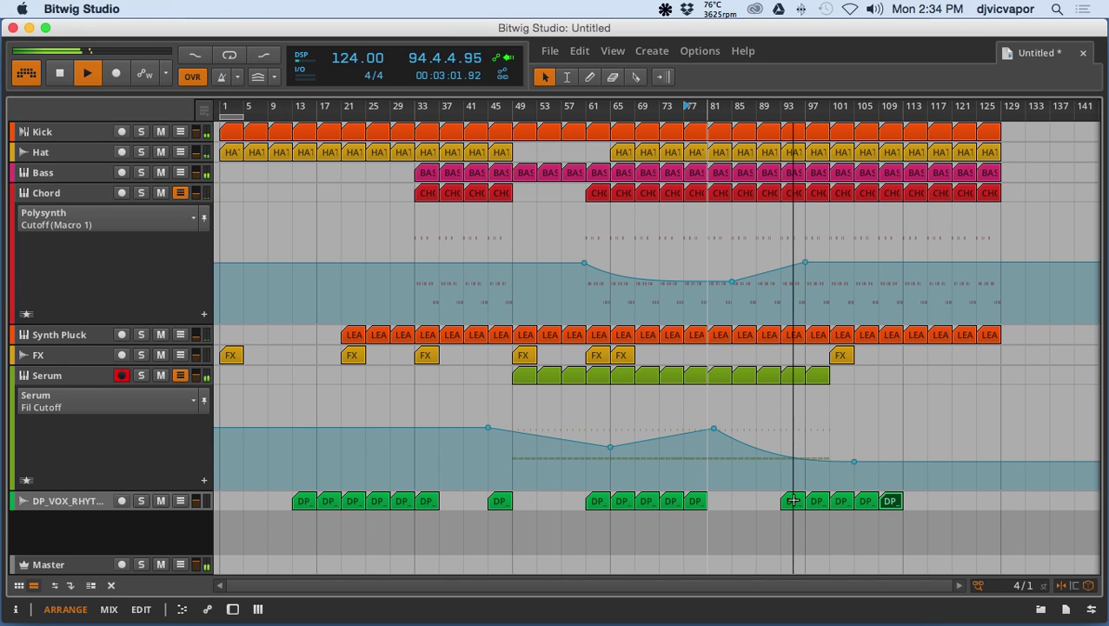
Step: Delete the Hat clips from bar 101 to the end of the arrangement
left_click(843, 155)
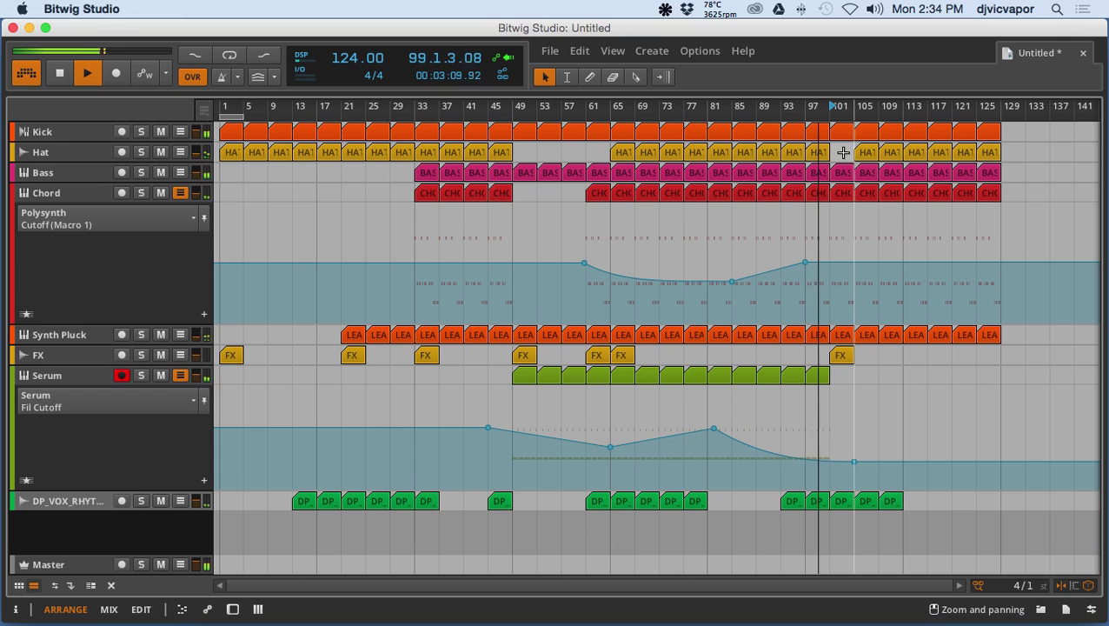
left_click_drag(843, 153, 994, 151)
key("Delete")
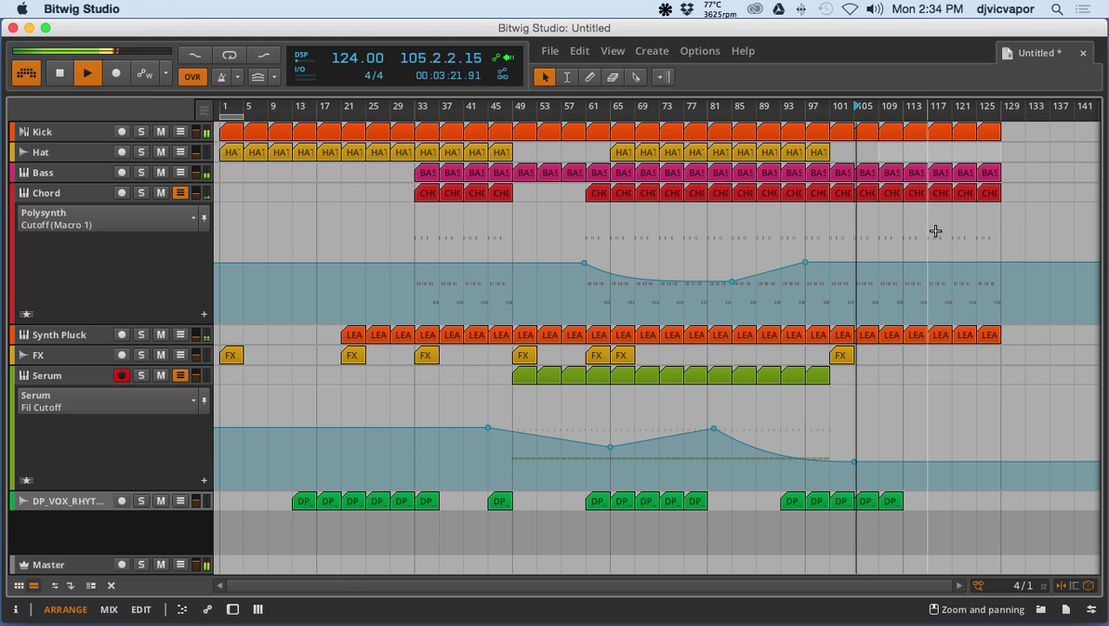
Step: Hide the automation lanes of the Chord and Serum tracks
left_click(180, 192)
left_click(179, 252)
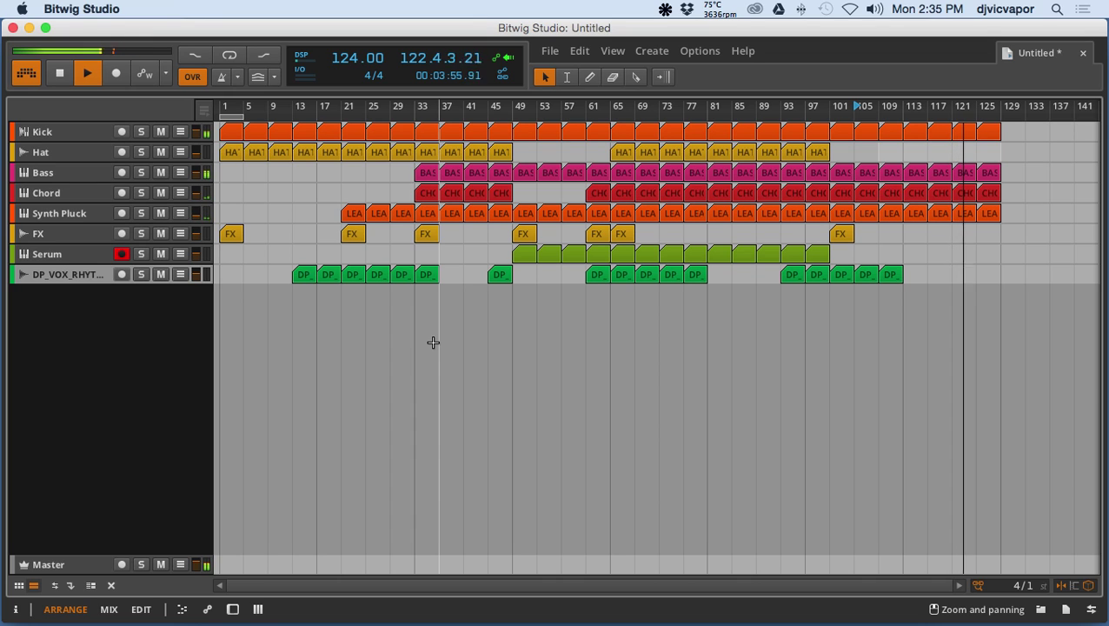
Step: Restart playback from the beginning of the arrangement and open the Master track's device chain
left_click(66, 75)
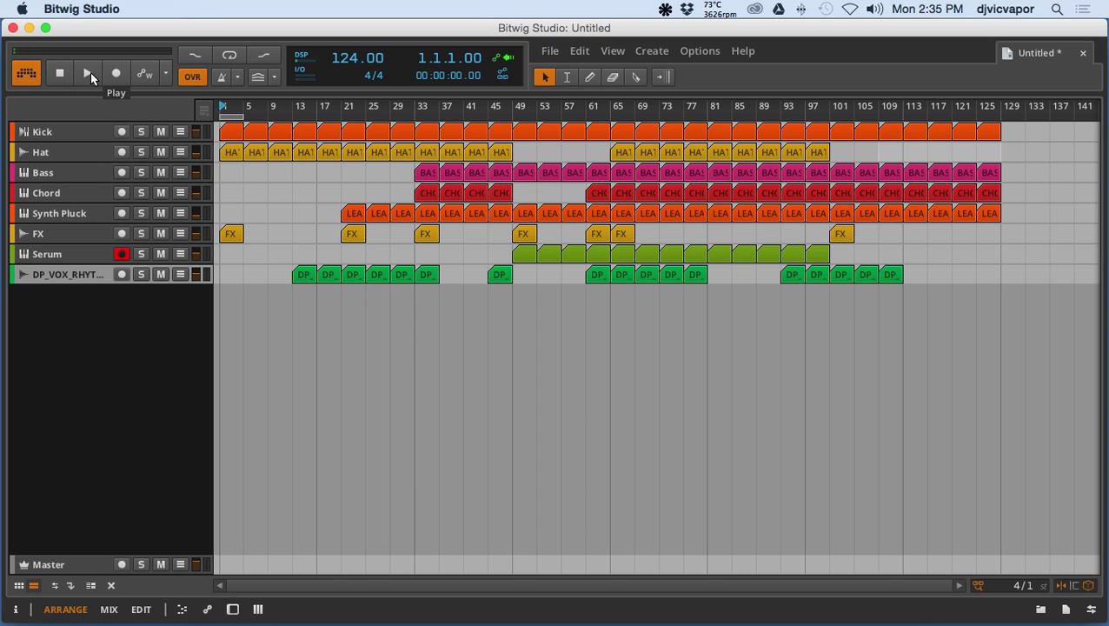
left_click(90, 75)
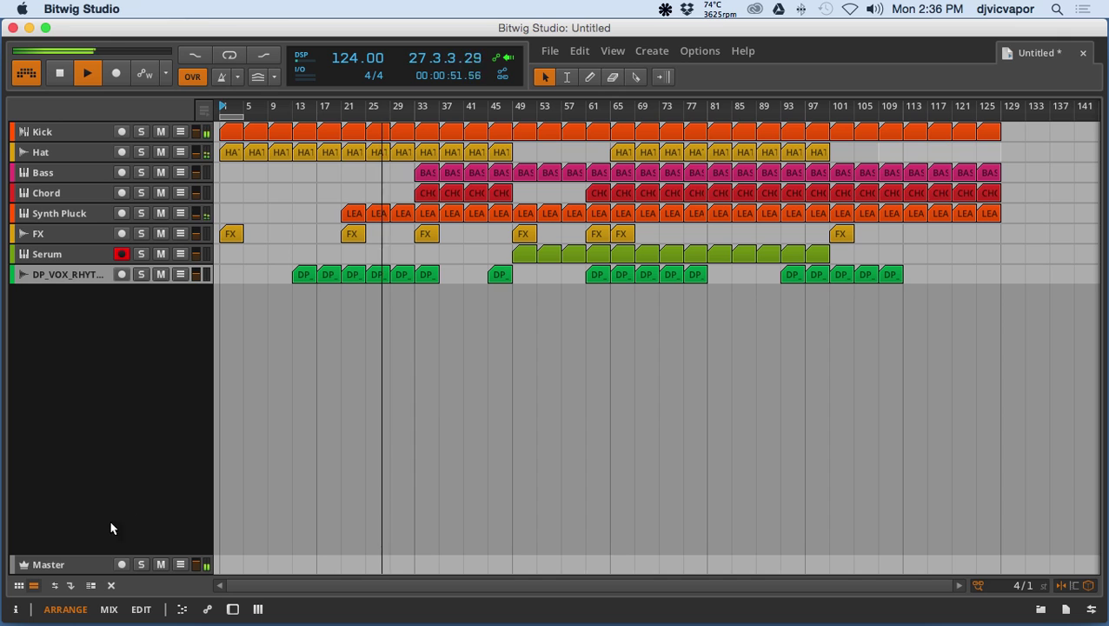
double_click(67, 564)
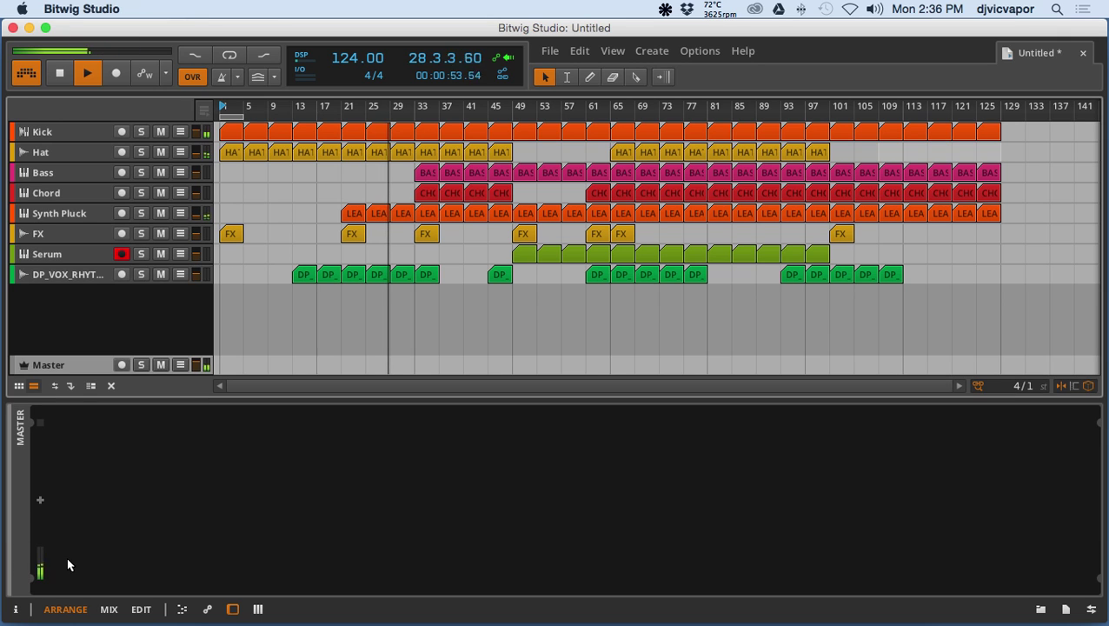
left_click(39, 502)
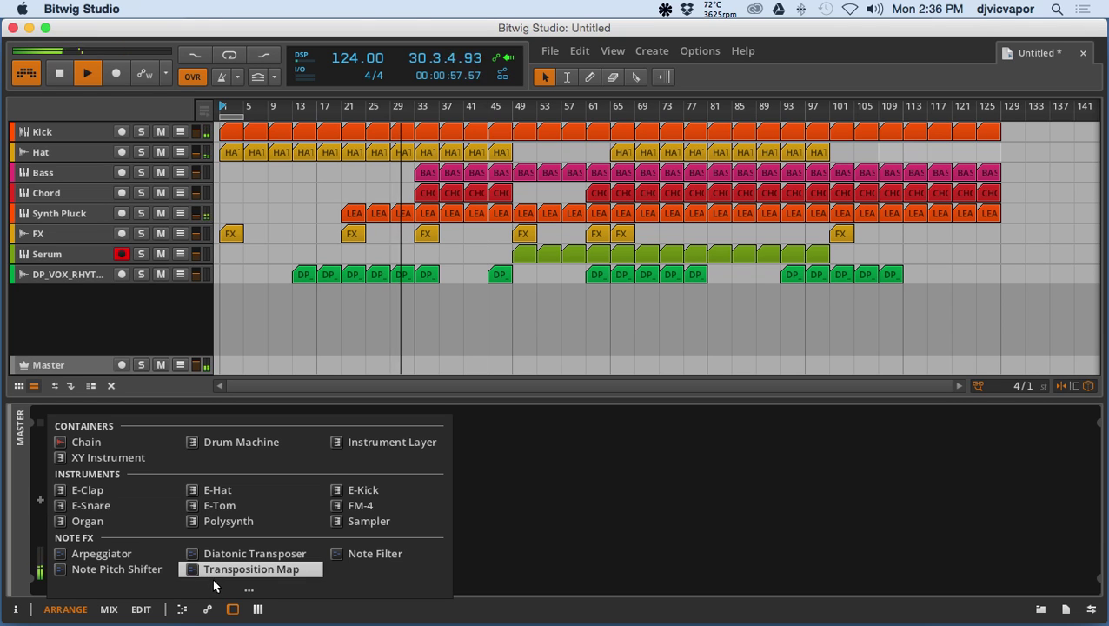
left_click(249, 590)
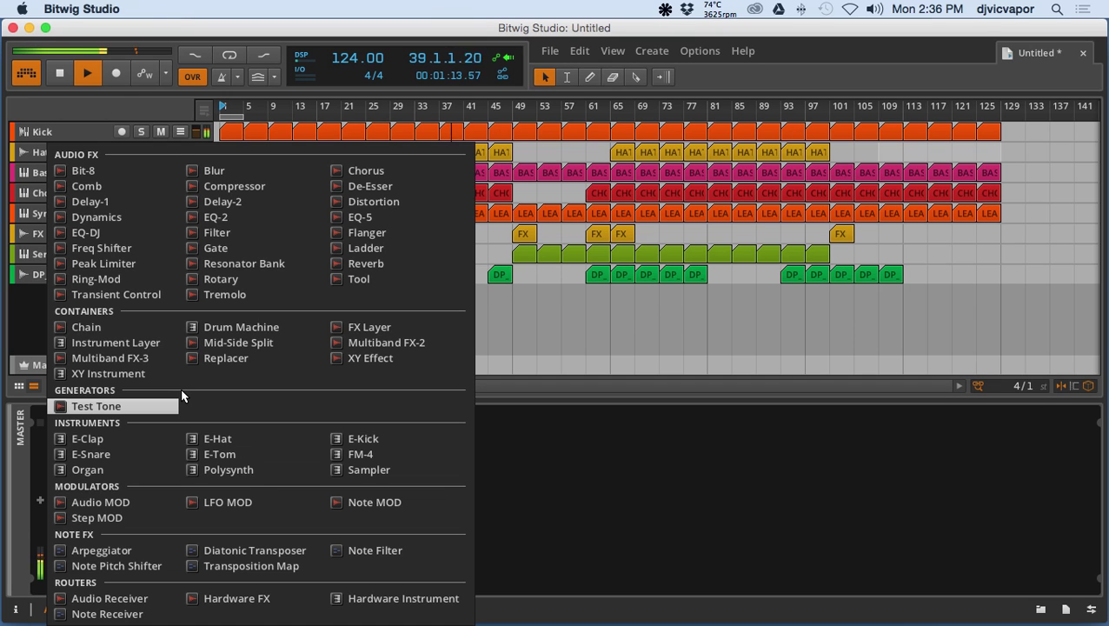
left_click(107, 357)
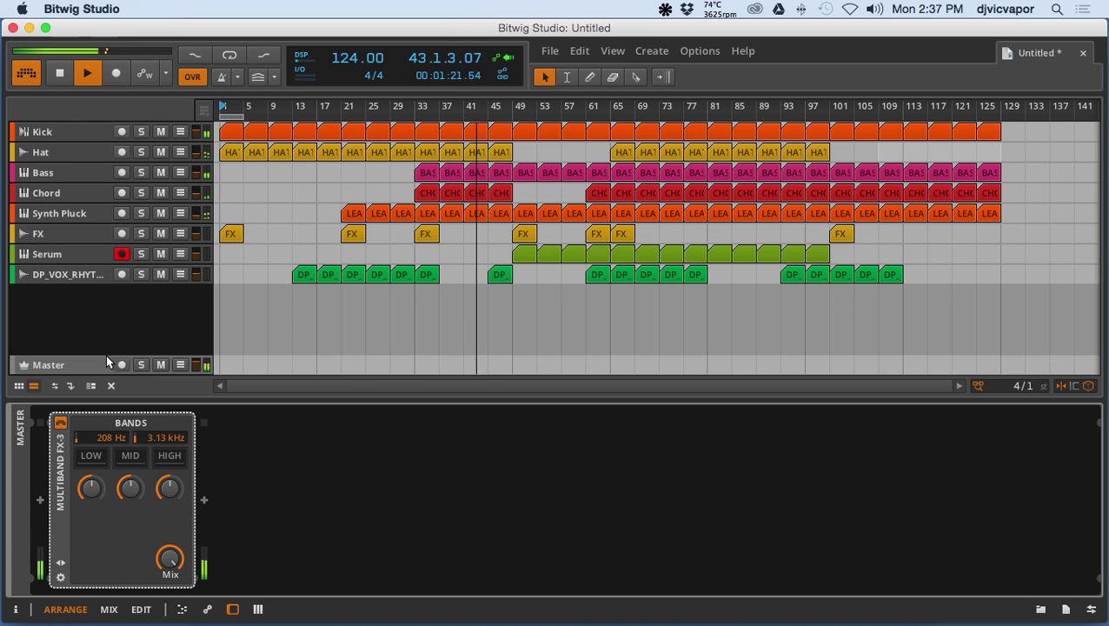
left_click(61, 564)
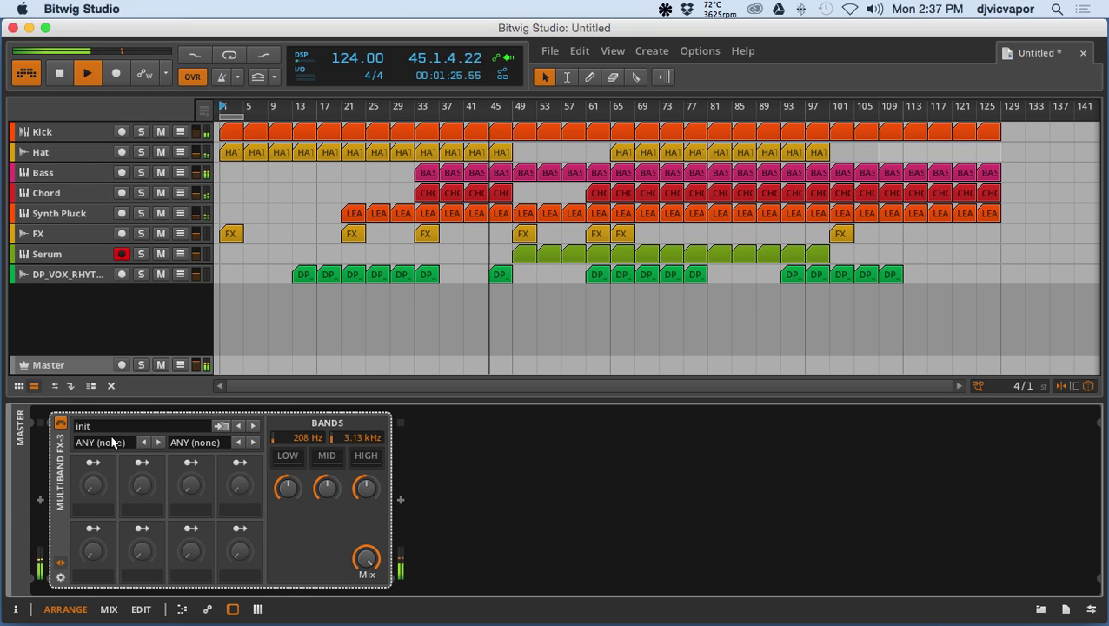
left_click(103, 443)
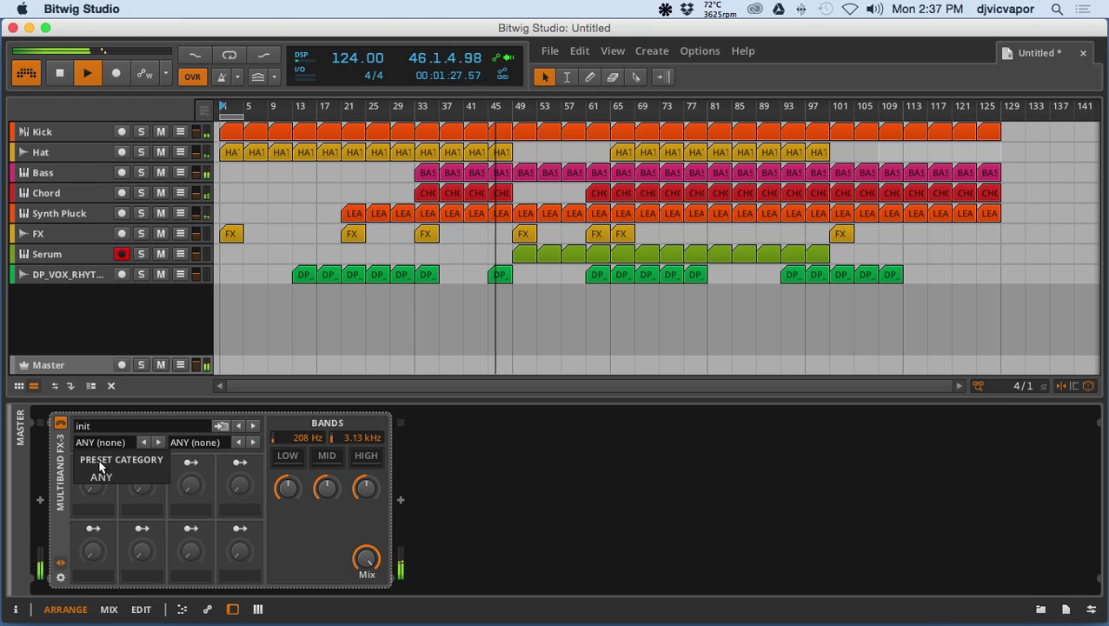
left_click(98, 474)
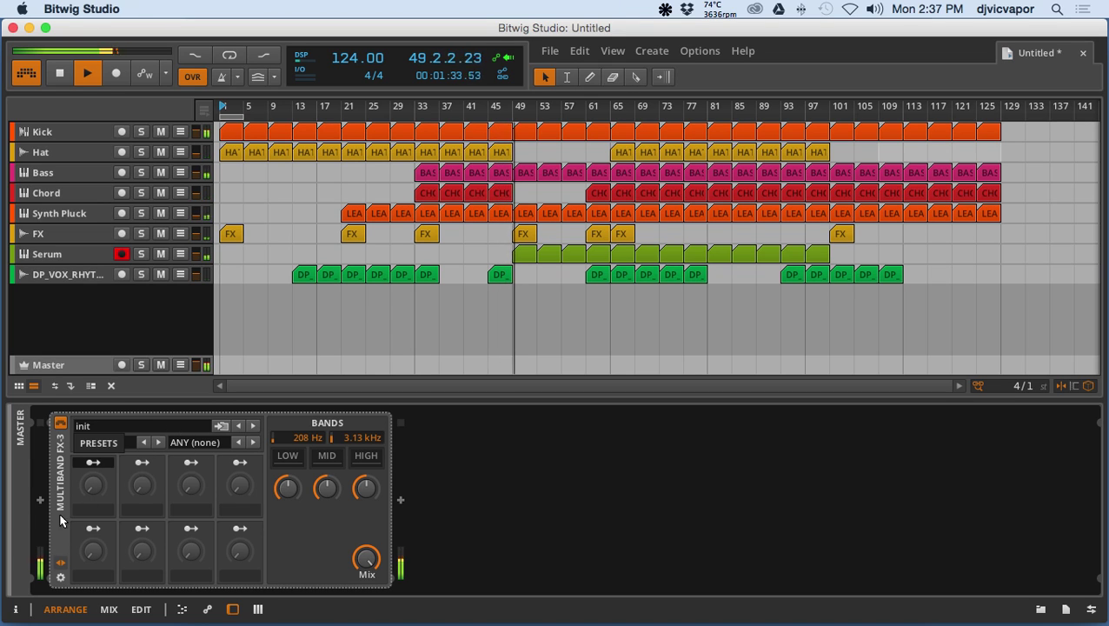
left_click(60, 423)
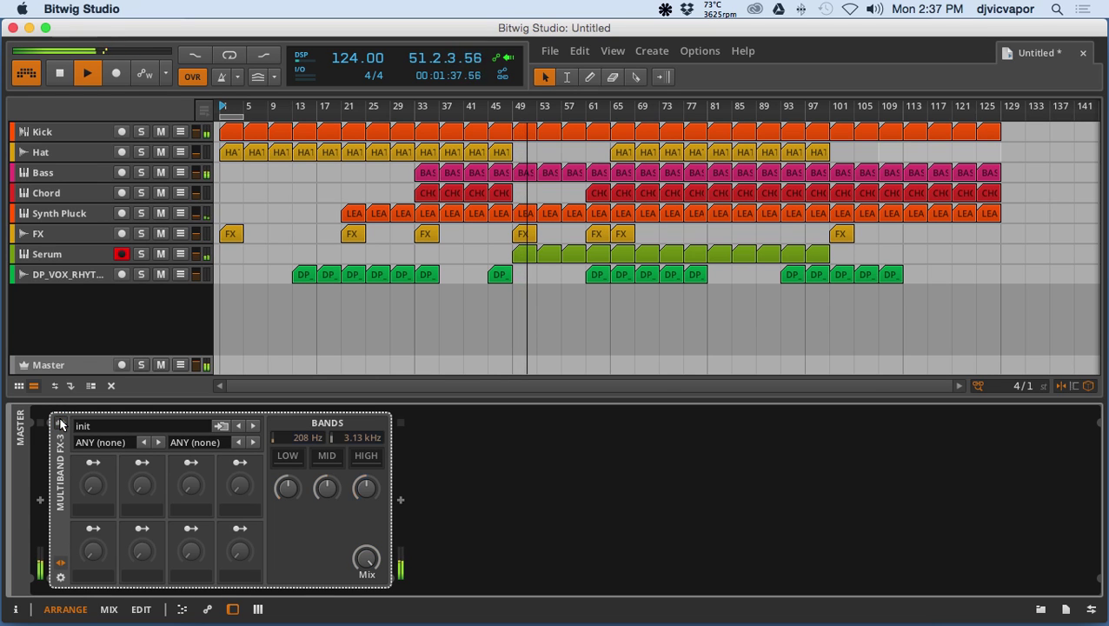
left_click(60, 423)
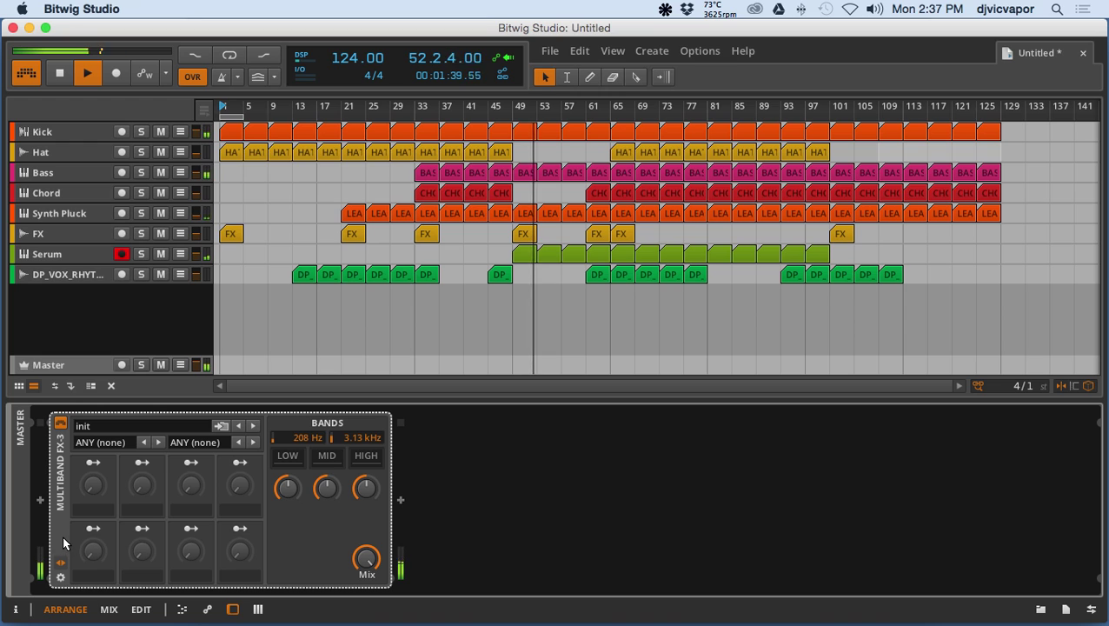
key("Delete")
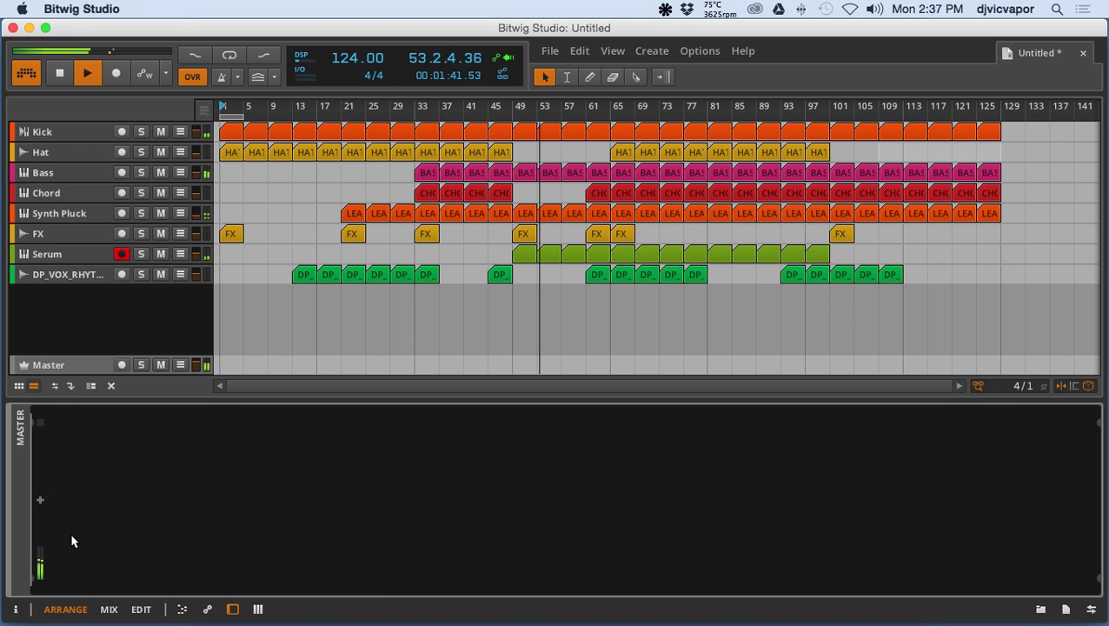
left_click(40, 500)
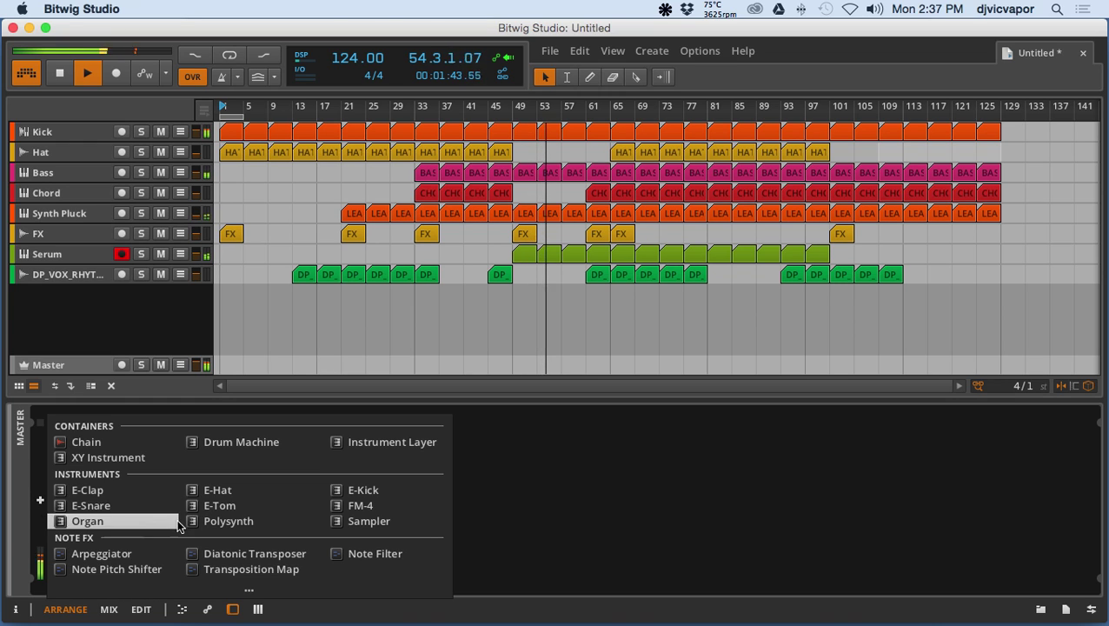
left_click(248, 590)
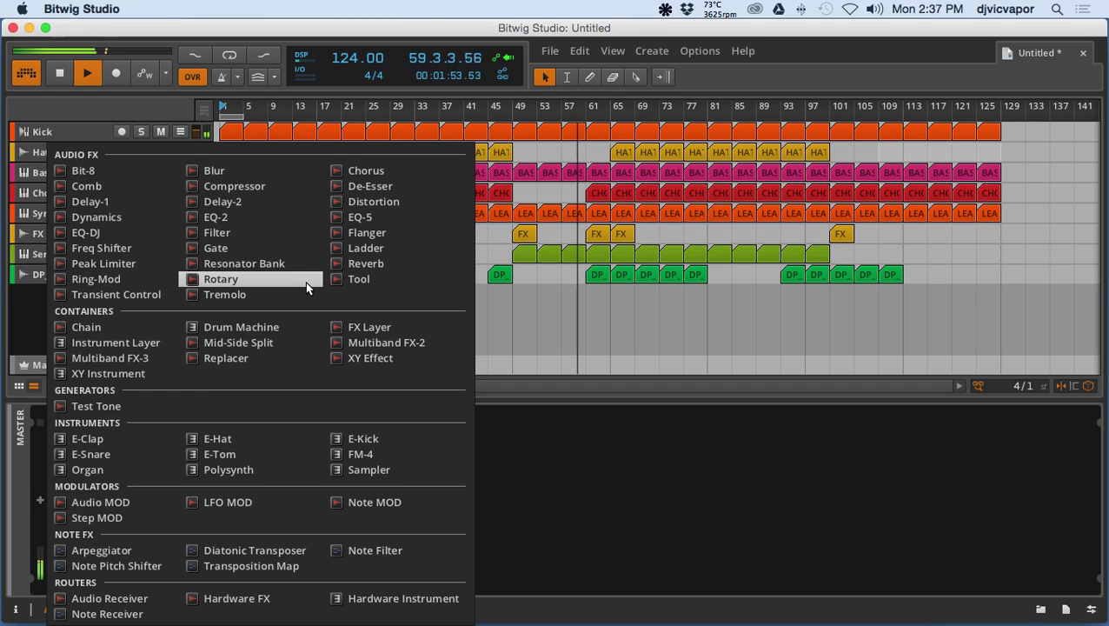
left_click(511, 463)
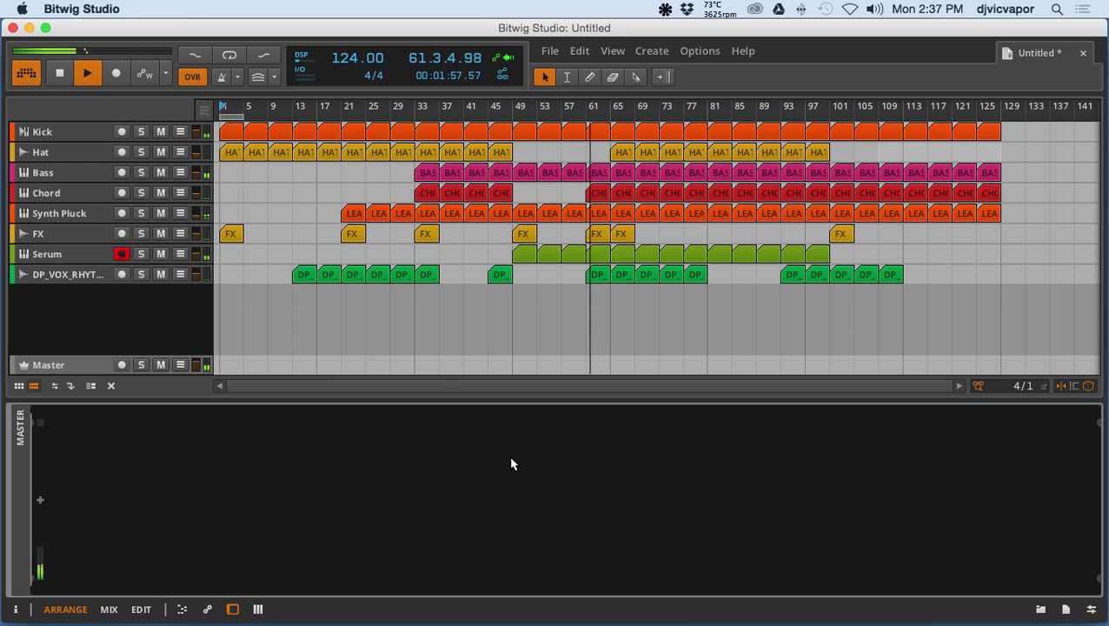
Step: Find FabFilter Pro-MB among the FabFilter plug-ins in the device browser and load it onto the Master track
left_click(1042, 610)
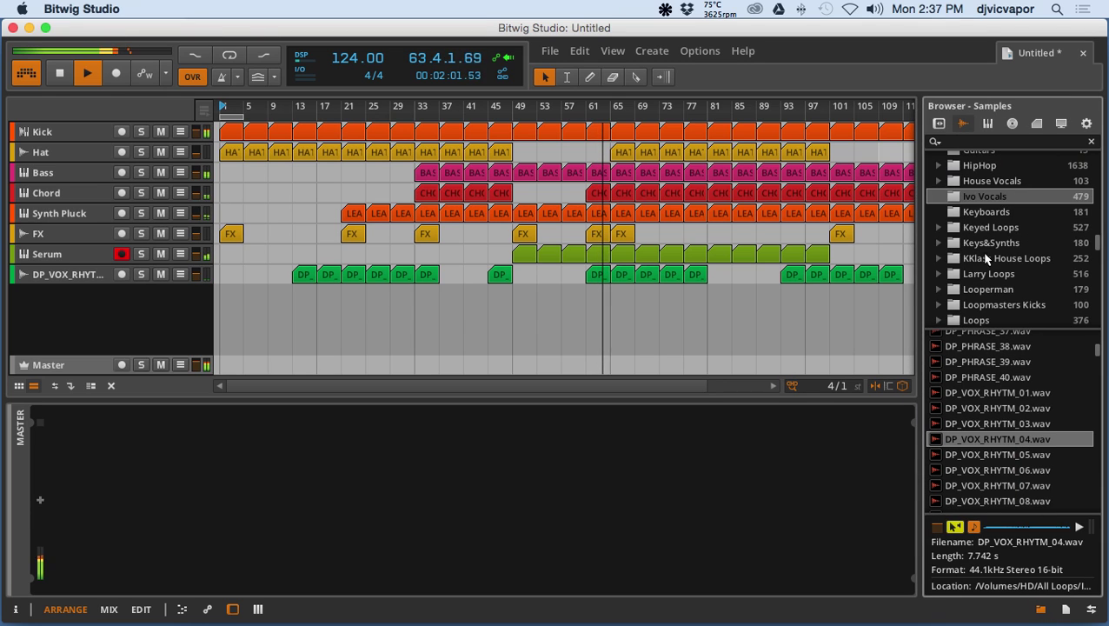
left_click(938, 126)
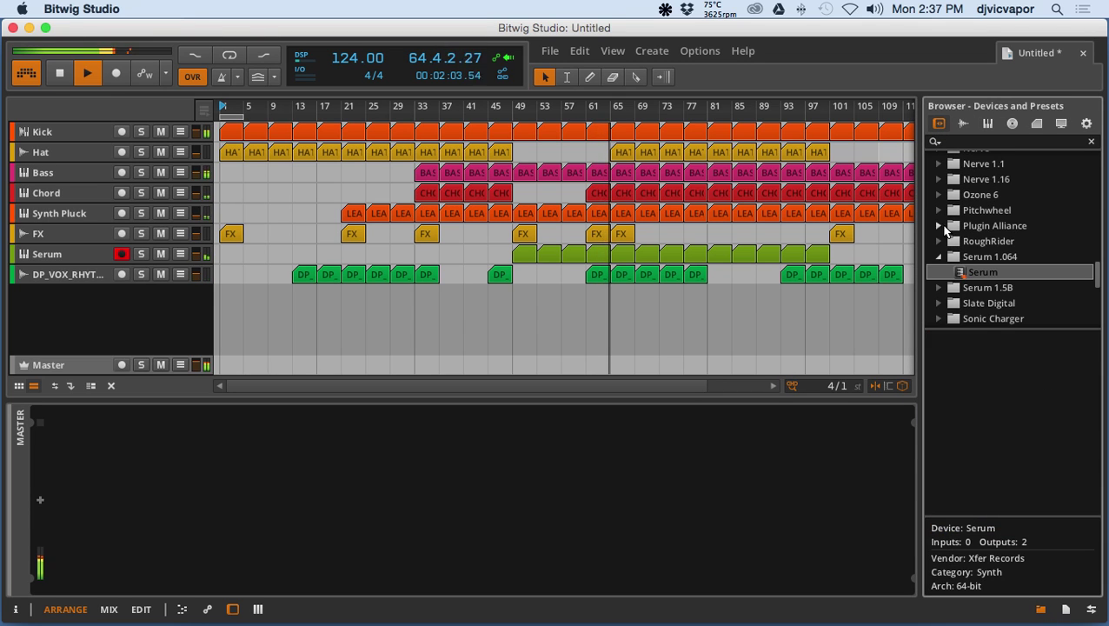
scroll(947, 234, "up", 15)
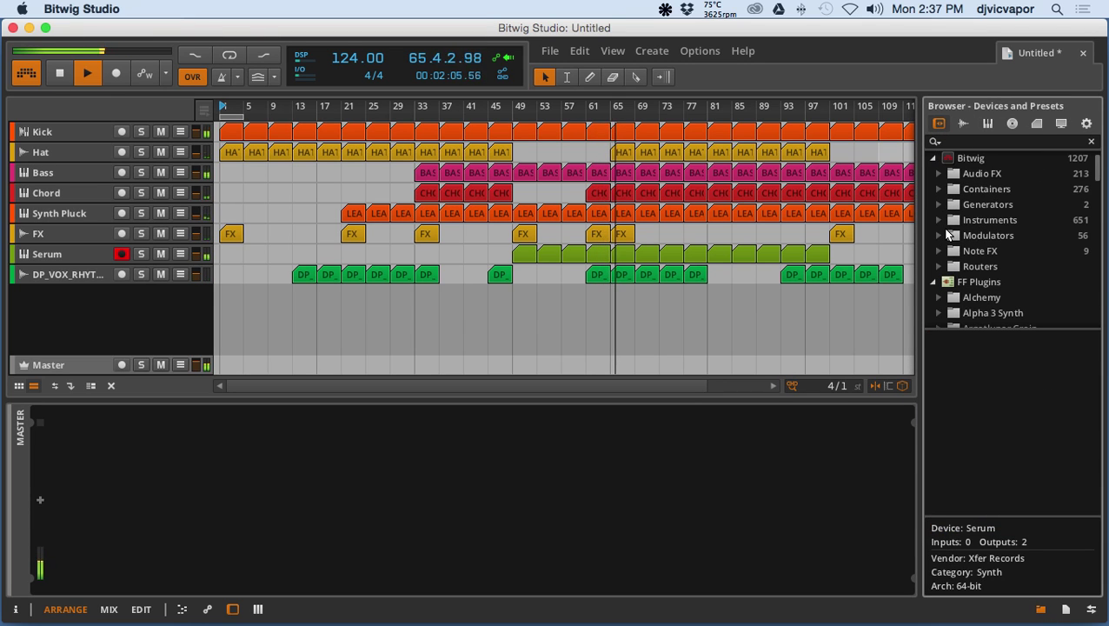
scroll(949, 235, "down", 1)
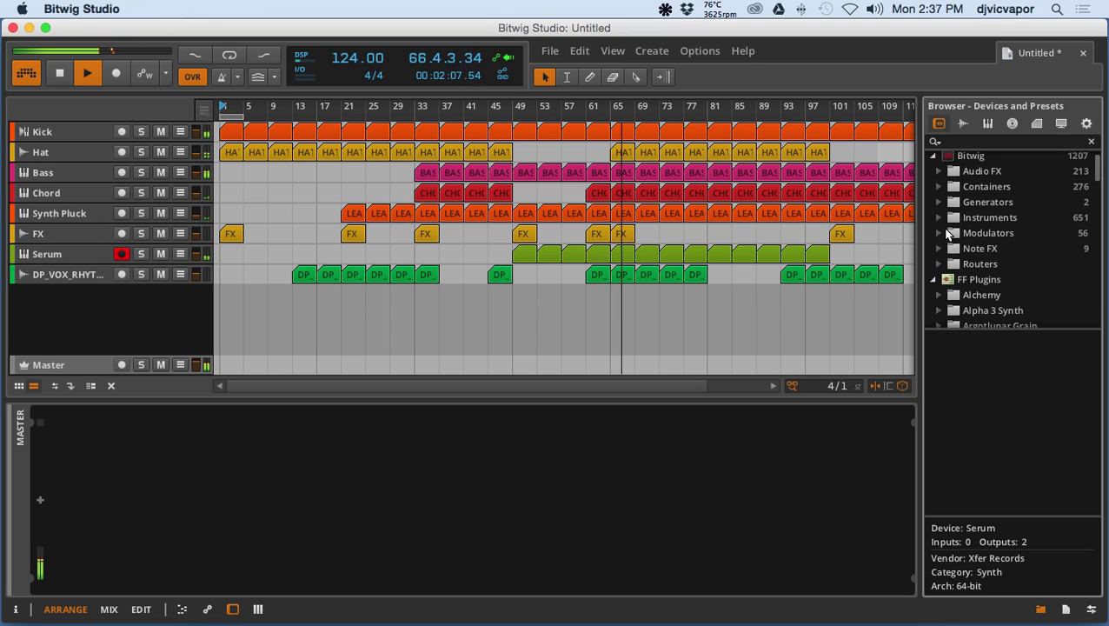
scroll(947, 235, "up", 2)
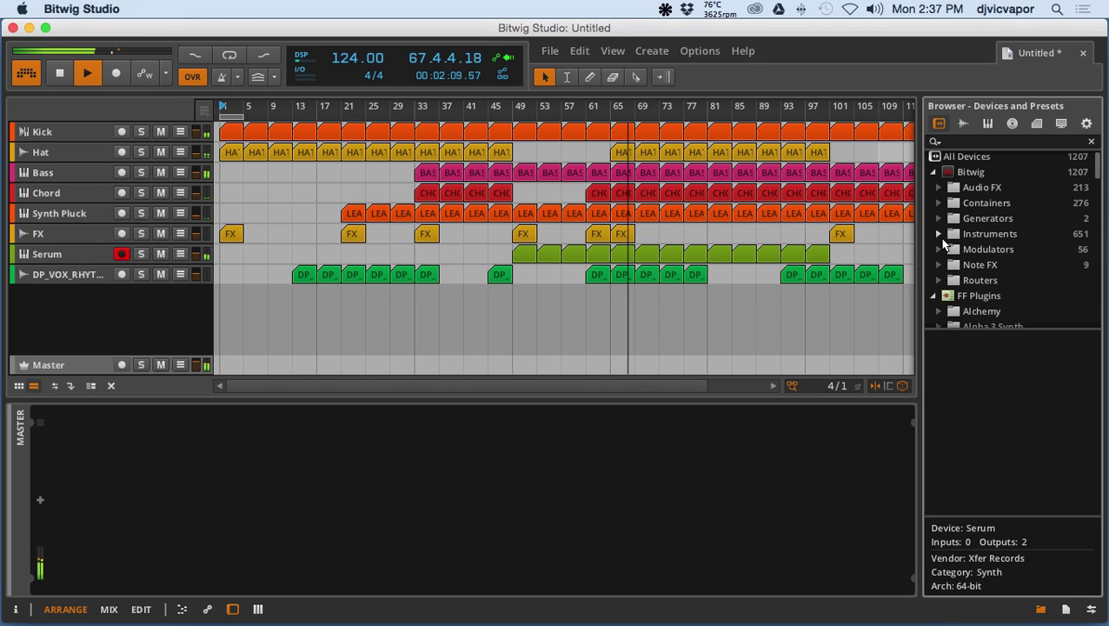
scroll(944, 243, "down", 5)
scroll(944, 244, "down", 3)
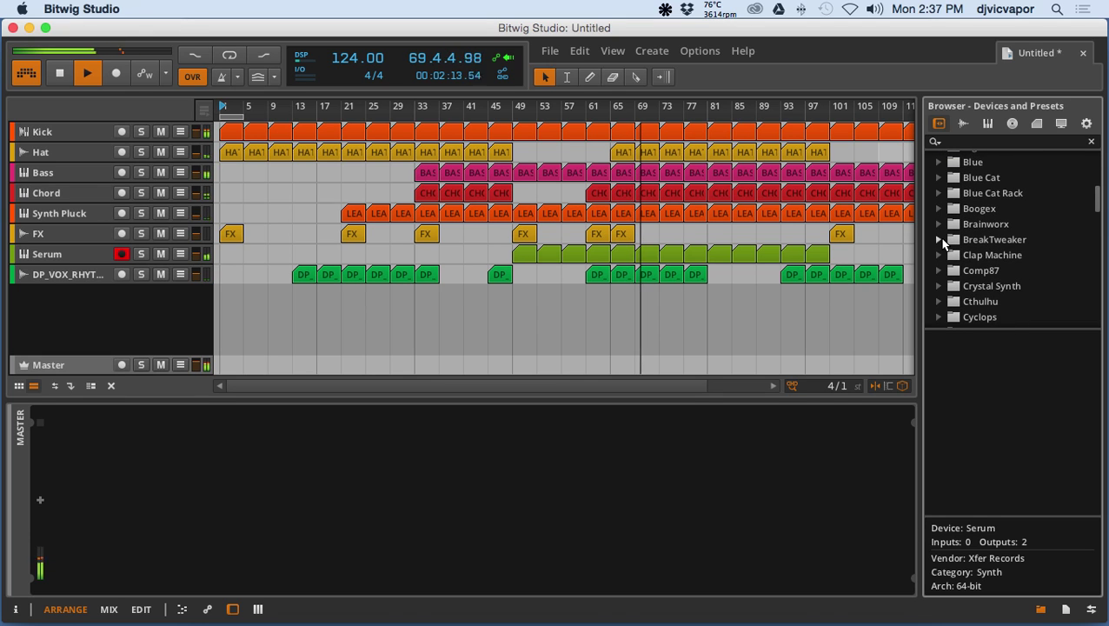
scroll(943, 242, "down", 2)
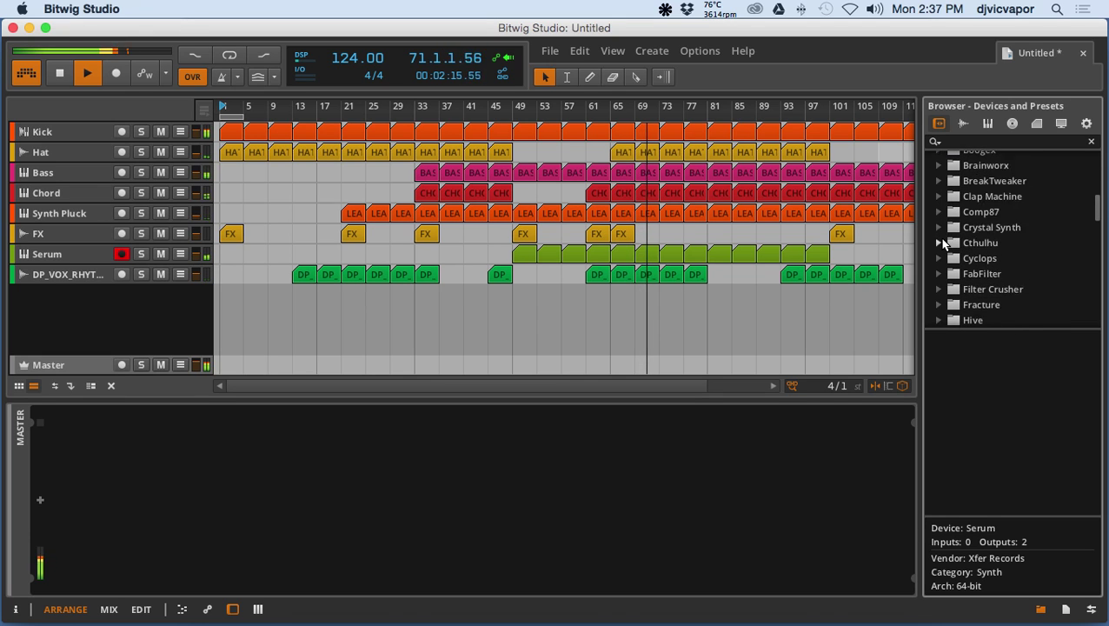
scroll(944, 243, "down", 1)
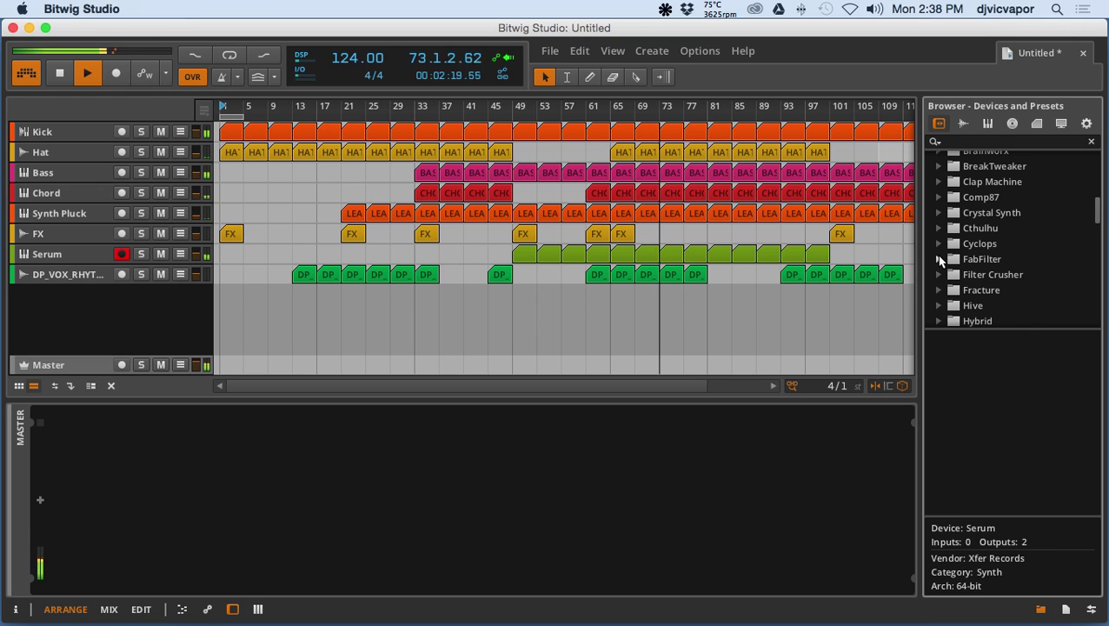
left_click(939, 259)
scroll(939, 261, "down", 6)
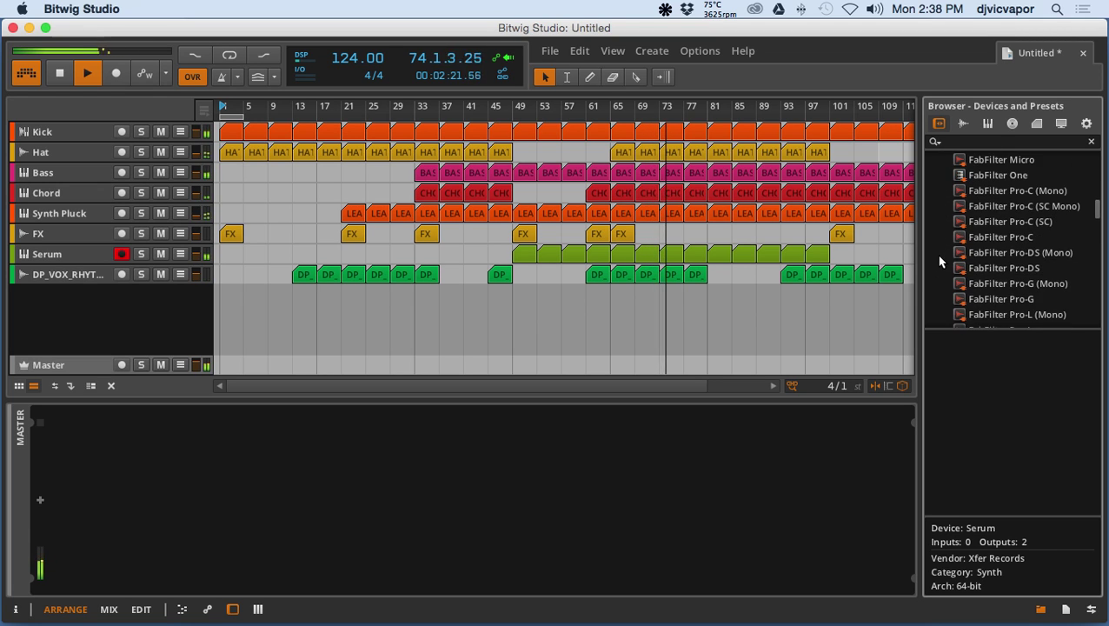
scroll(939, 261, "down", 4)
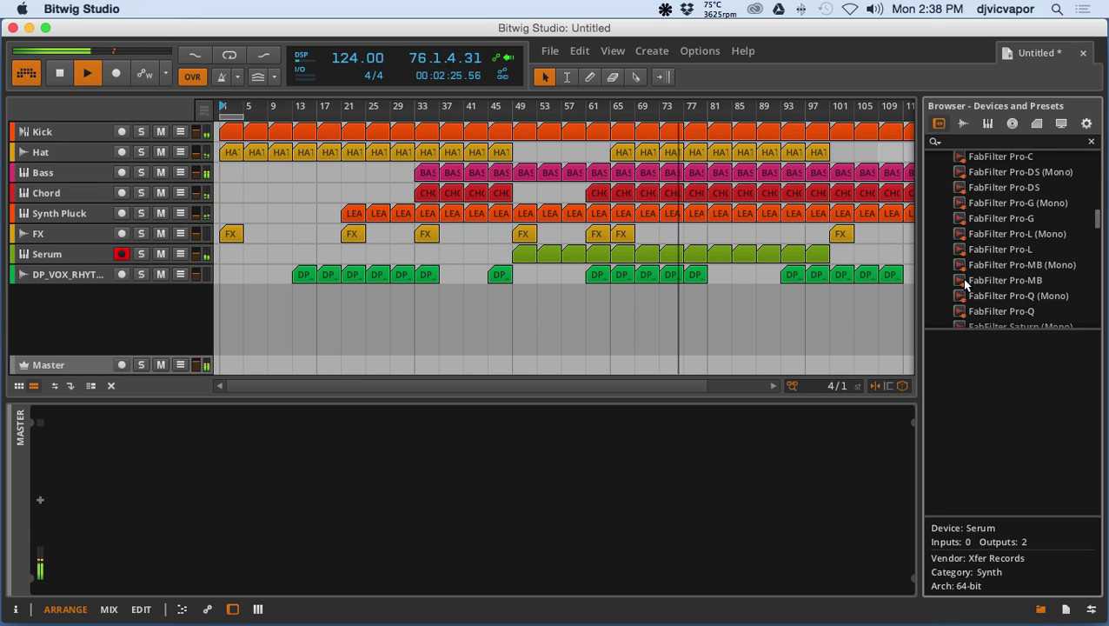
left_click_drag(965, 282, 691, 461)
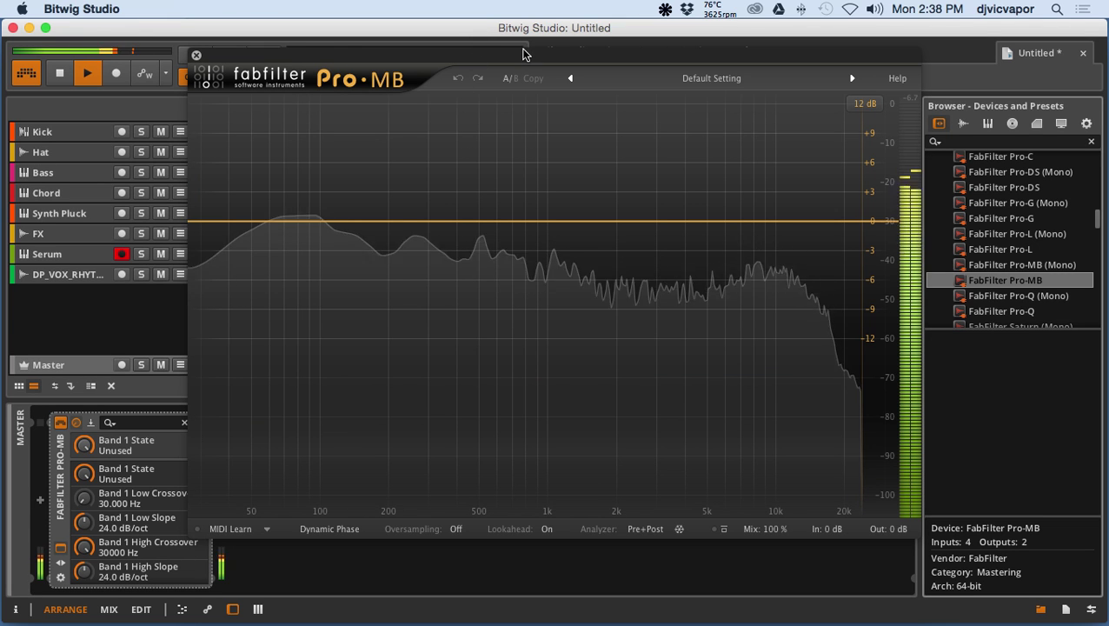
Step: Add two Pro-MB compression bands, one spanning about 37 to 150 Hz and one near 7.9 kHz raised about 2.4 dB
left_click_drag(476, 43, 467, 98)
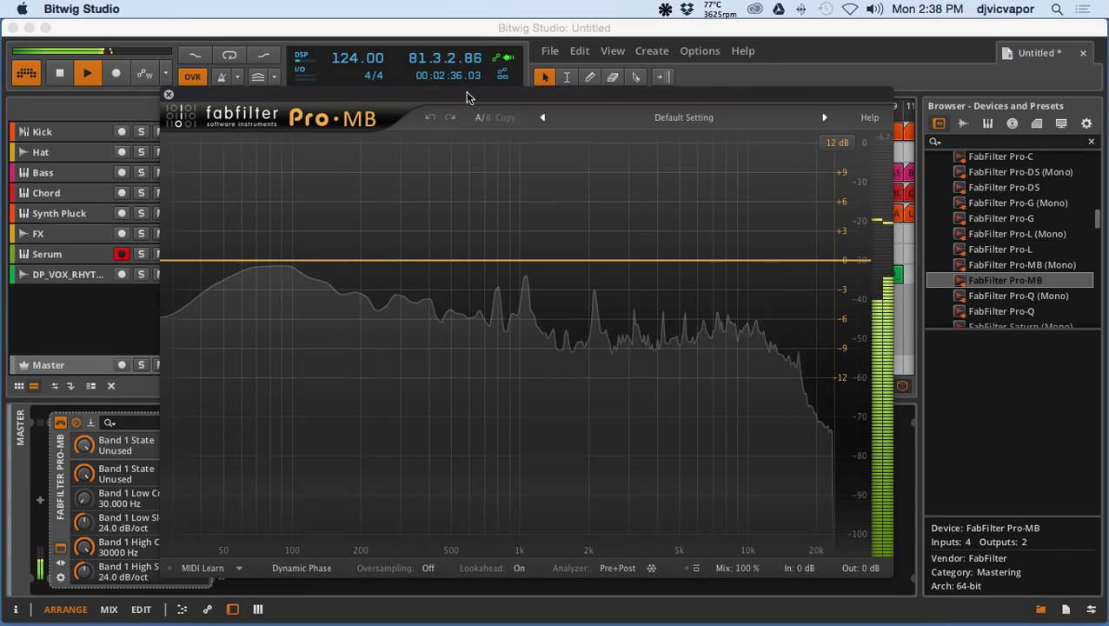
left_click(292, 261)
left_click_drag(292, 264, 263, 265)
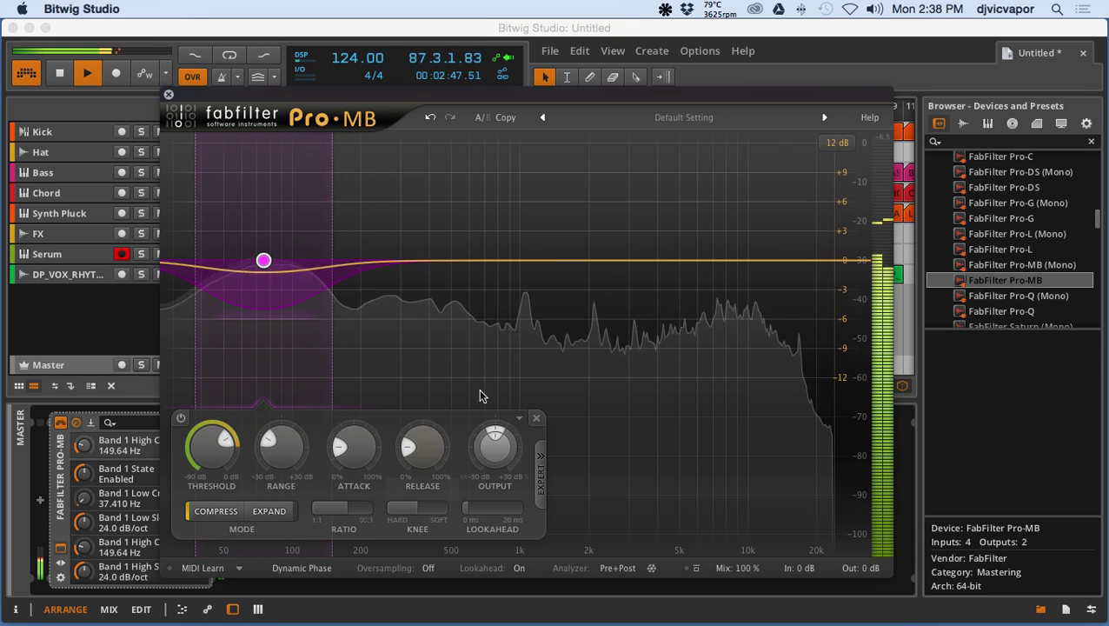
left_click(724, 263)
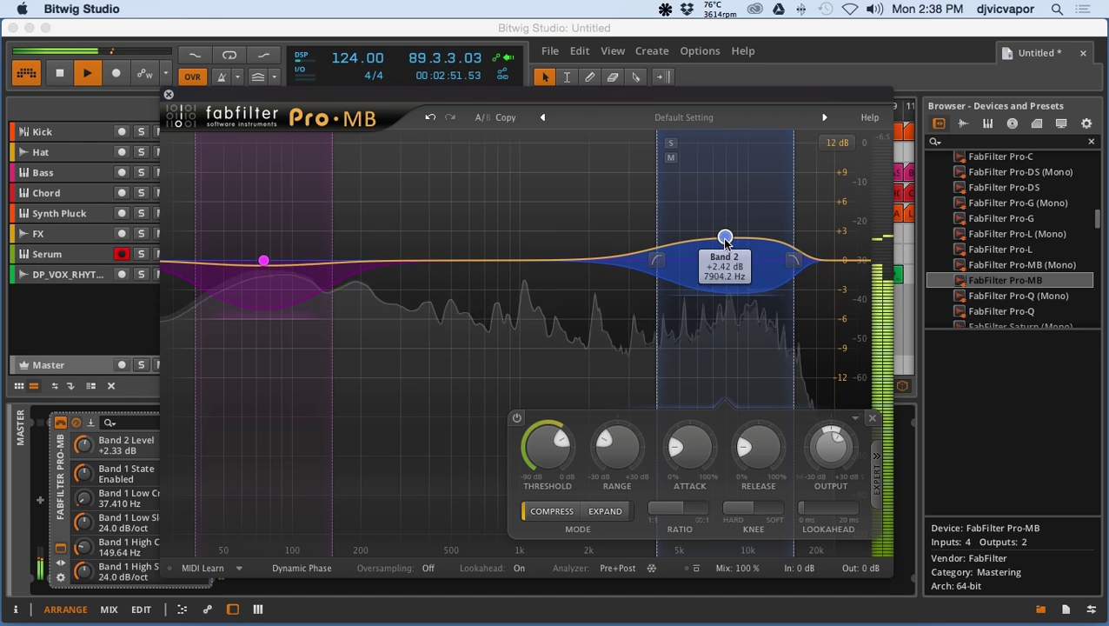
Step: Set the high band's threshold to about -36 dB and its level to +3 dB, shifting it down to an upper crossover near 12.8 kHz
left_click(550, 465)
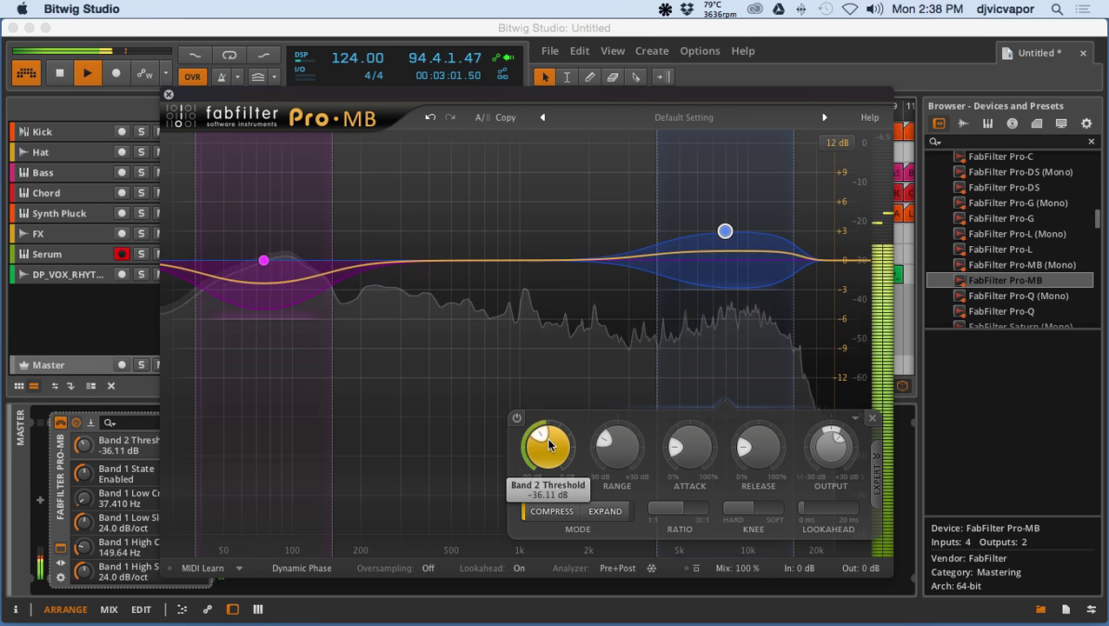
left_click_drag(725, 230, 670, 237)
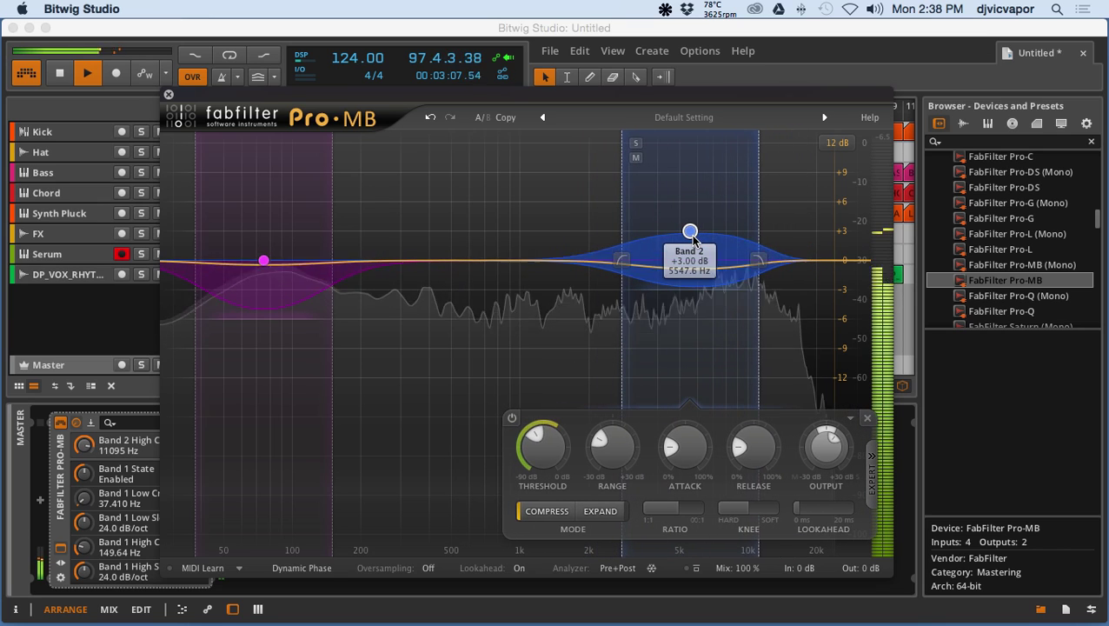
left_click_drag(693, 240, 708, 240)
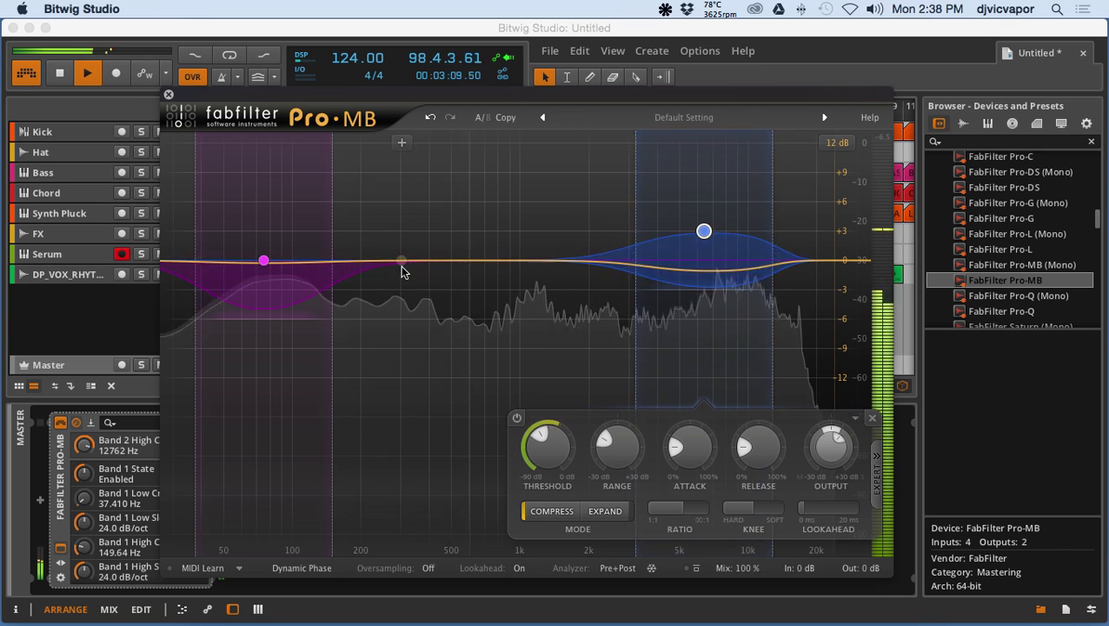
Step: Extend the low band up to about 361 Hz and the high band up to about 18.8 kHz with its level at +2.25 dB
left_click(262, 268)
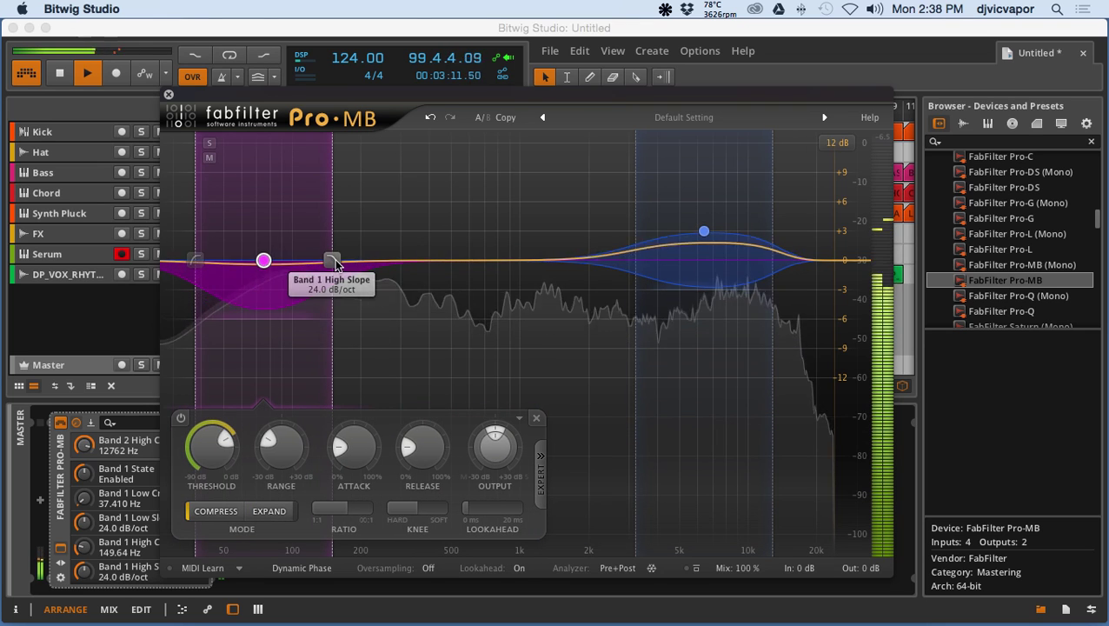
left_click_drag(330, 259, 420, 260)
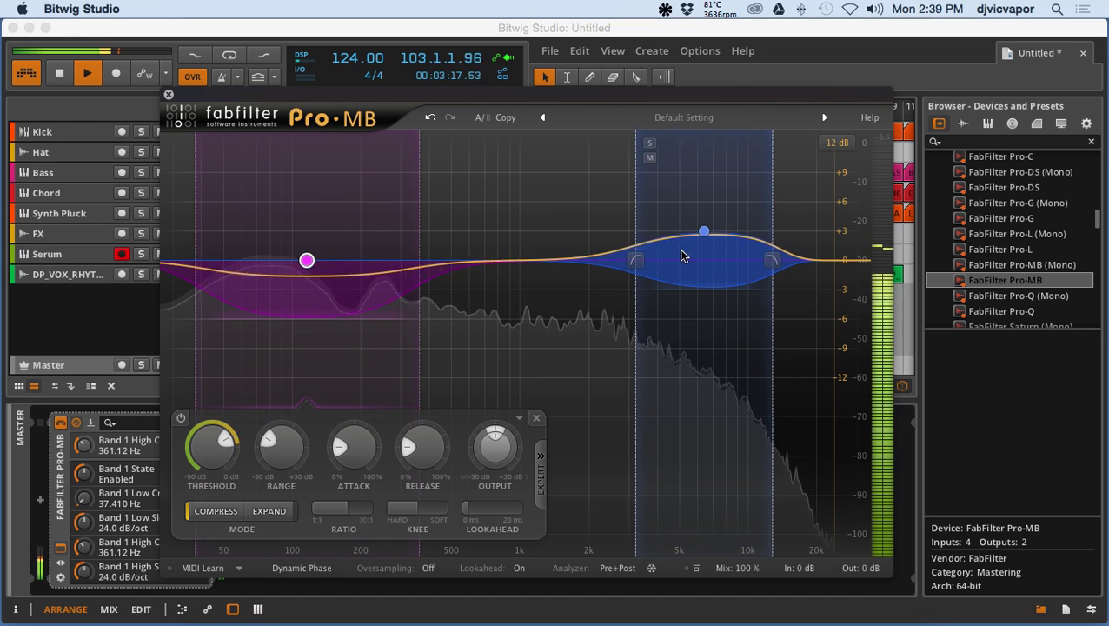
left_click_drag(771, 259, 810, 265)
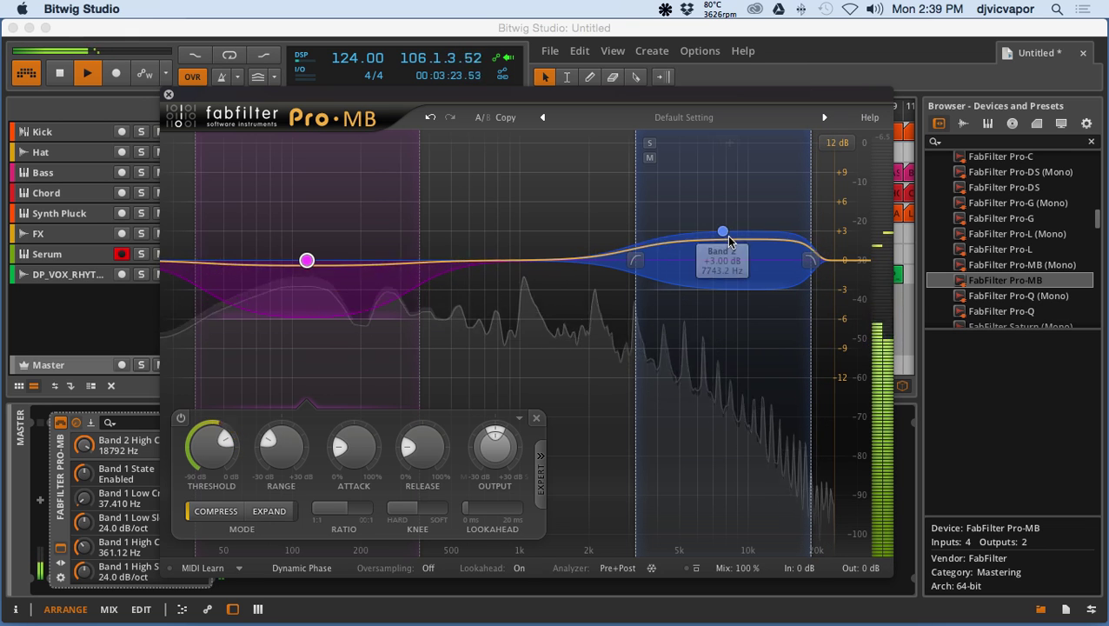
left_click_drag(722, 232, 724, 244)
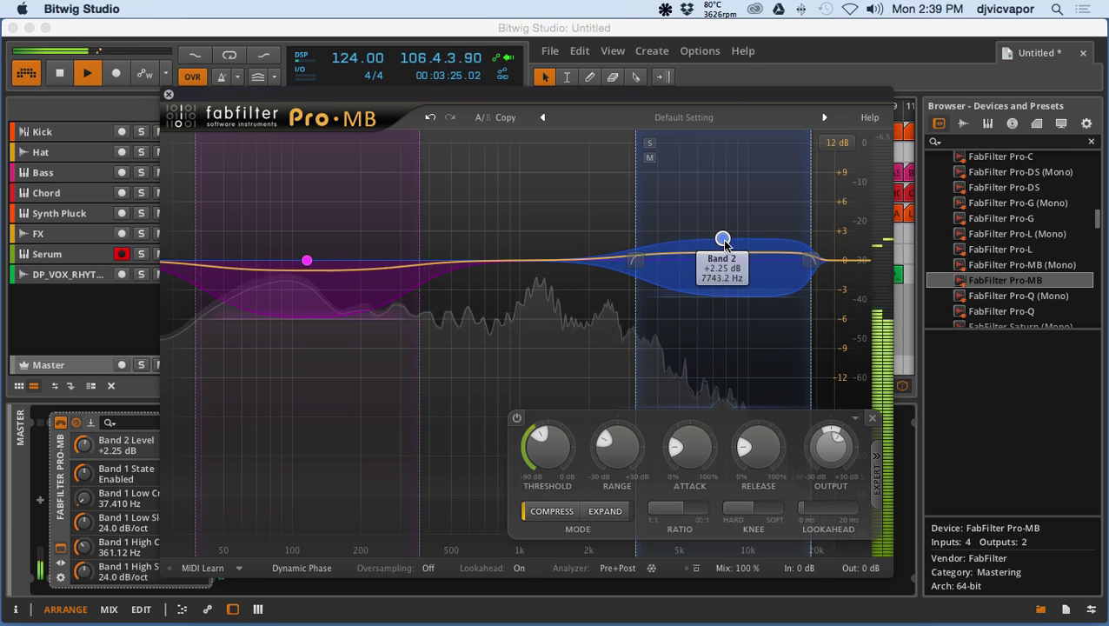
left_click(169, 94)
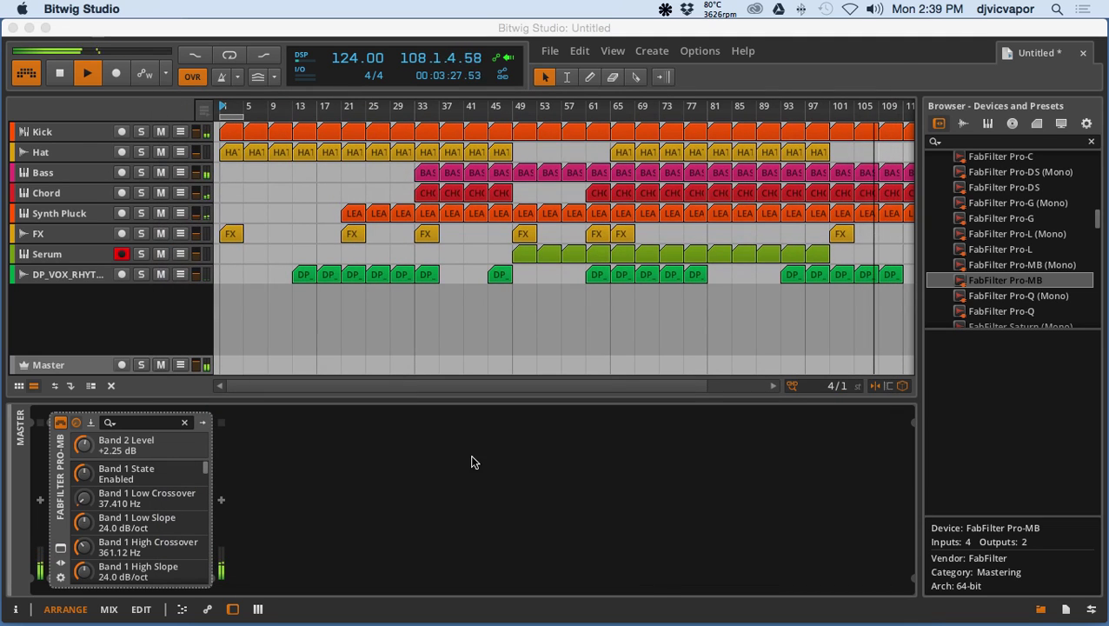
Step: Hide the device chain, fit the full arrangement in the timeline and stop playback
left_click(234, 608)
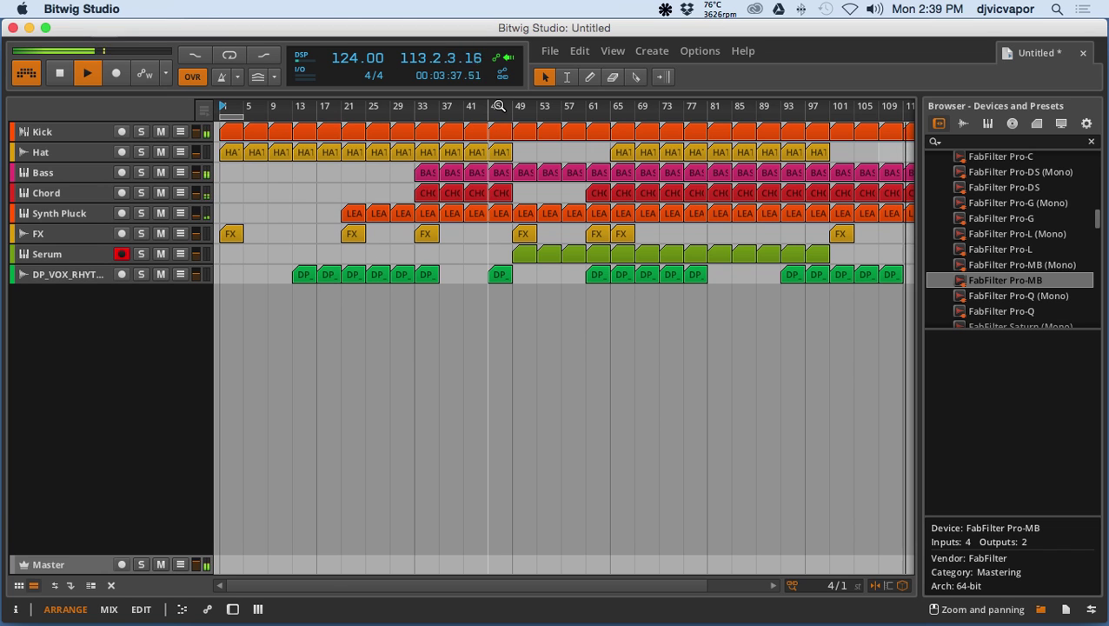
left_click_drag(487, 106, 459, 293)
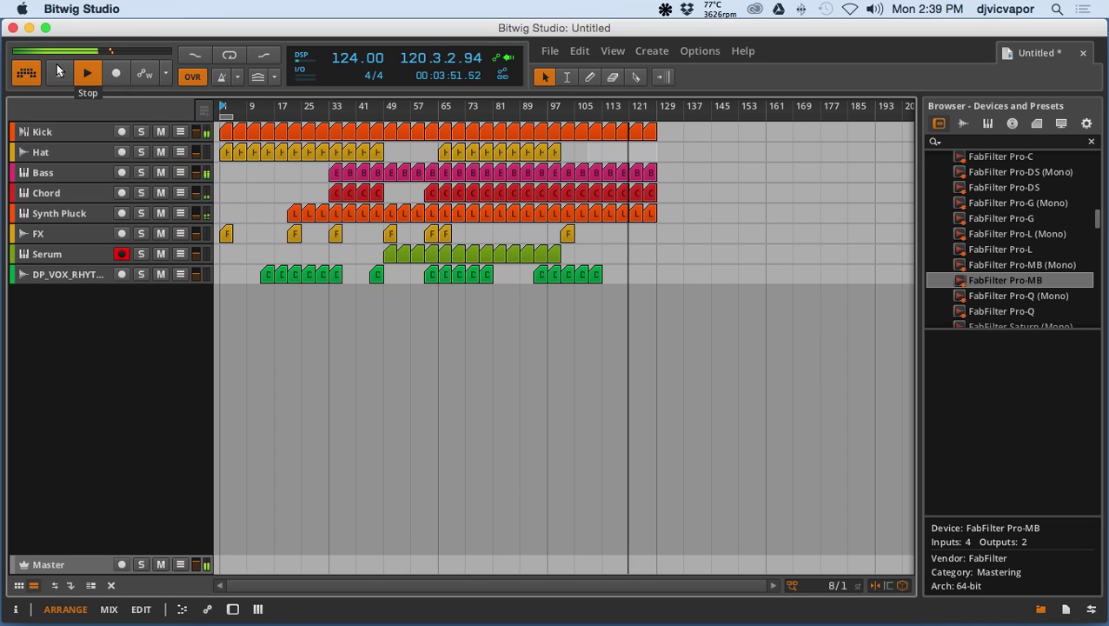
left_click(60, 77)
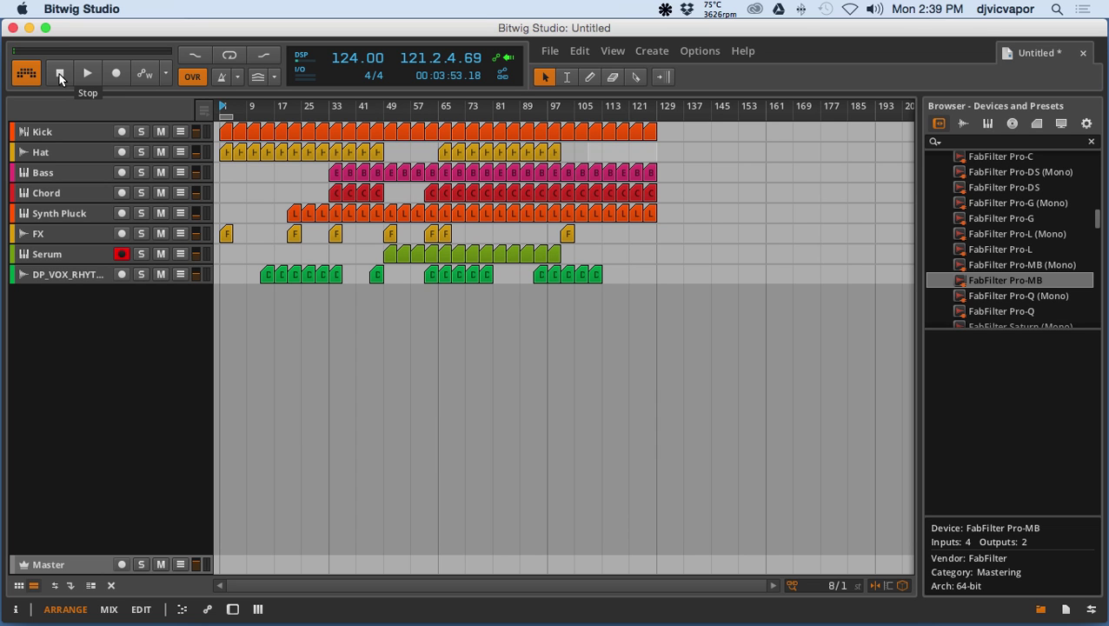
key("ctrl+Up")
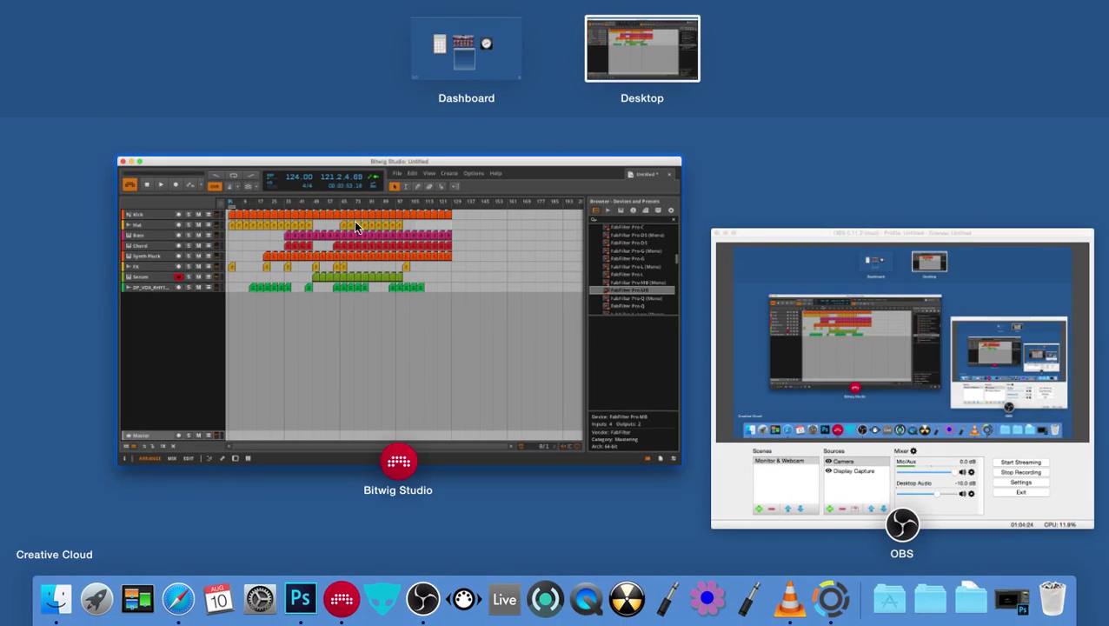